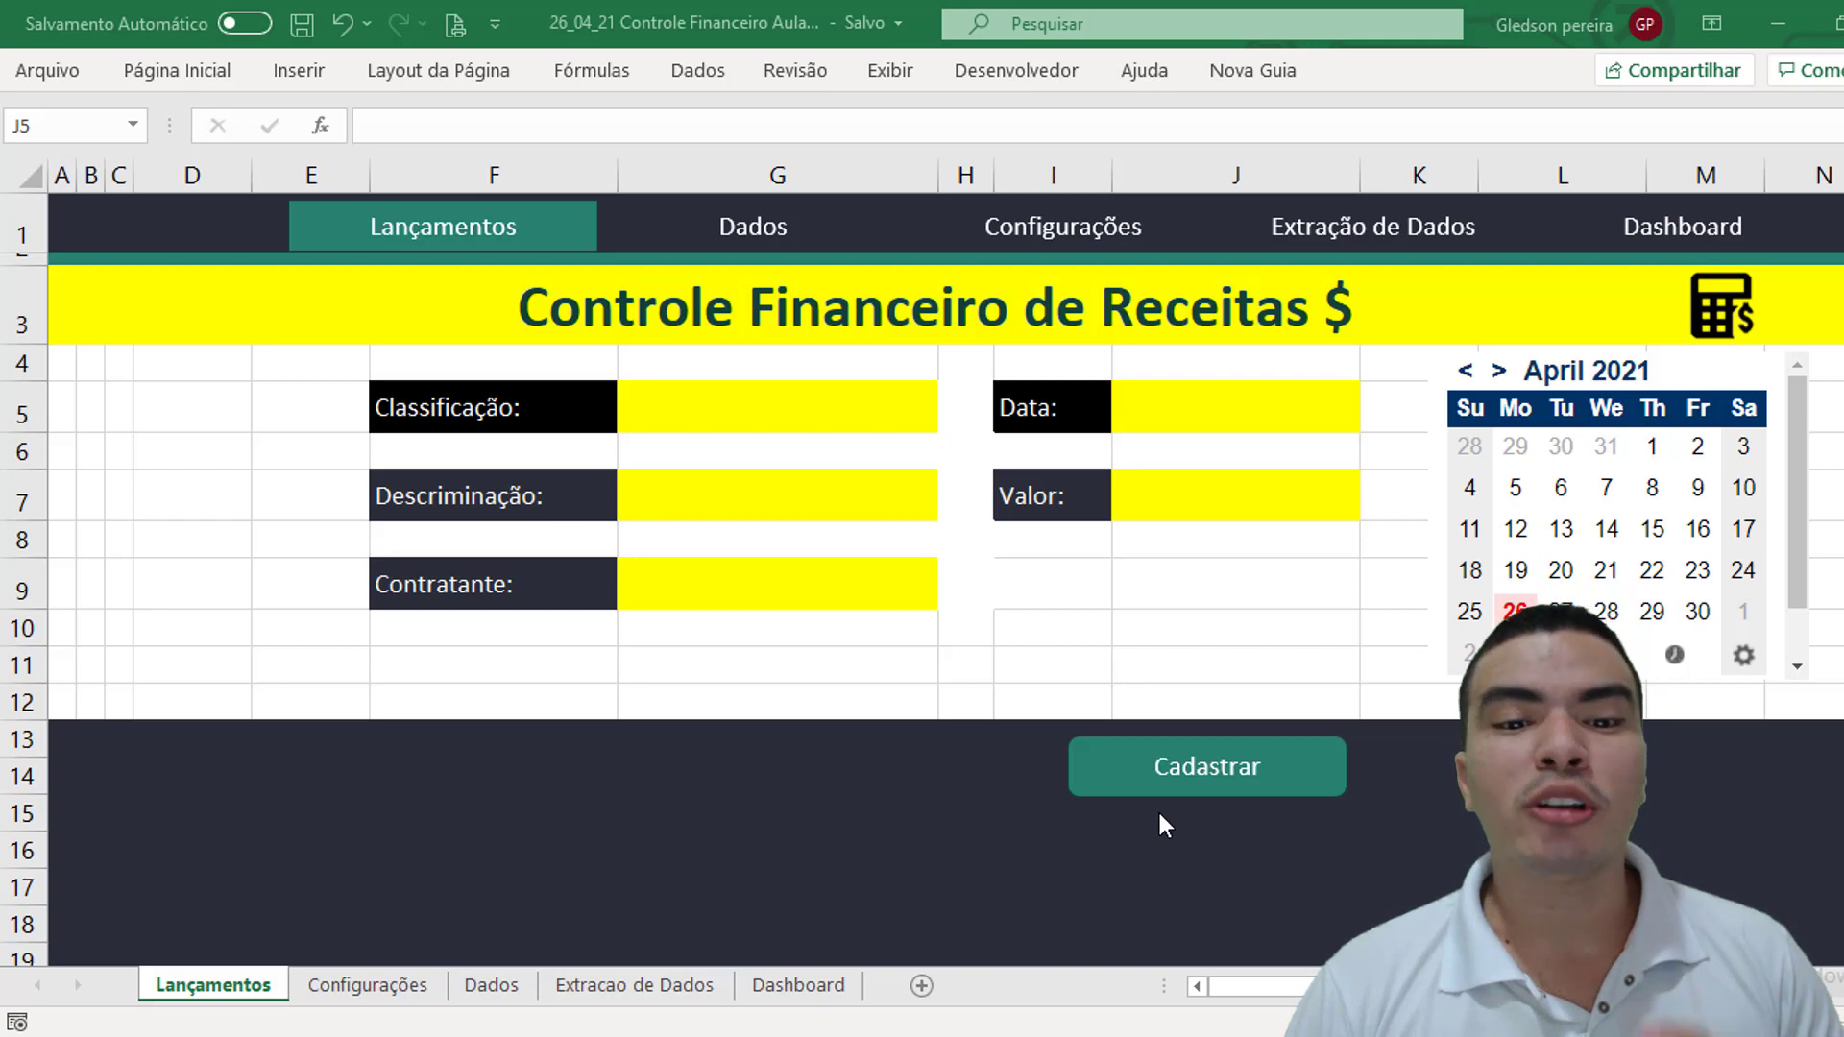
Choose Previsto as the entry's classification
click(837, 413)
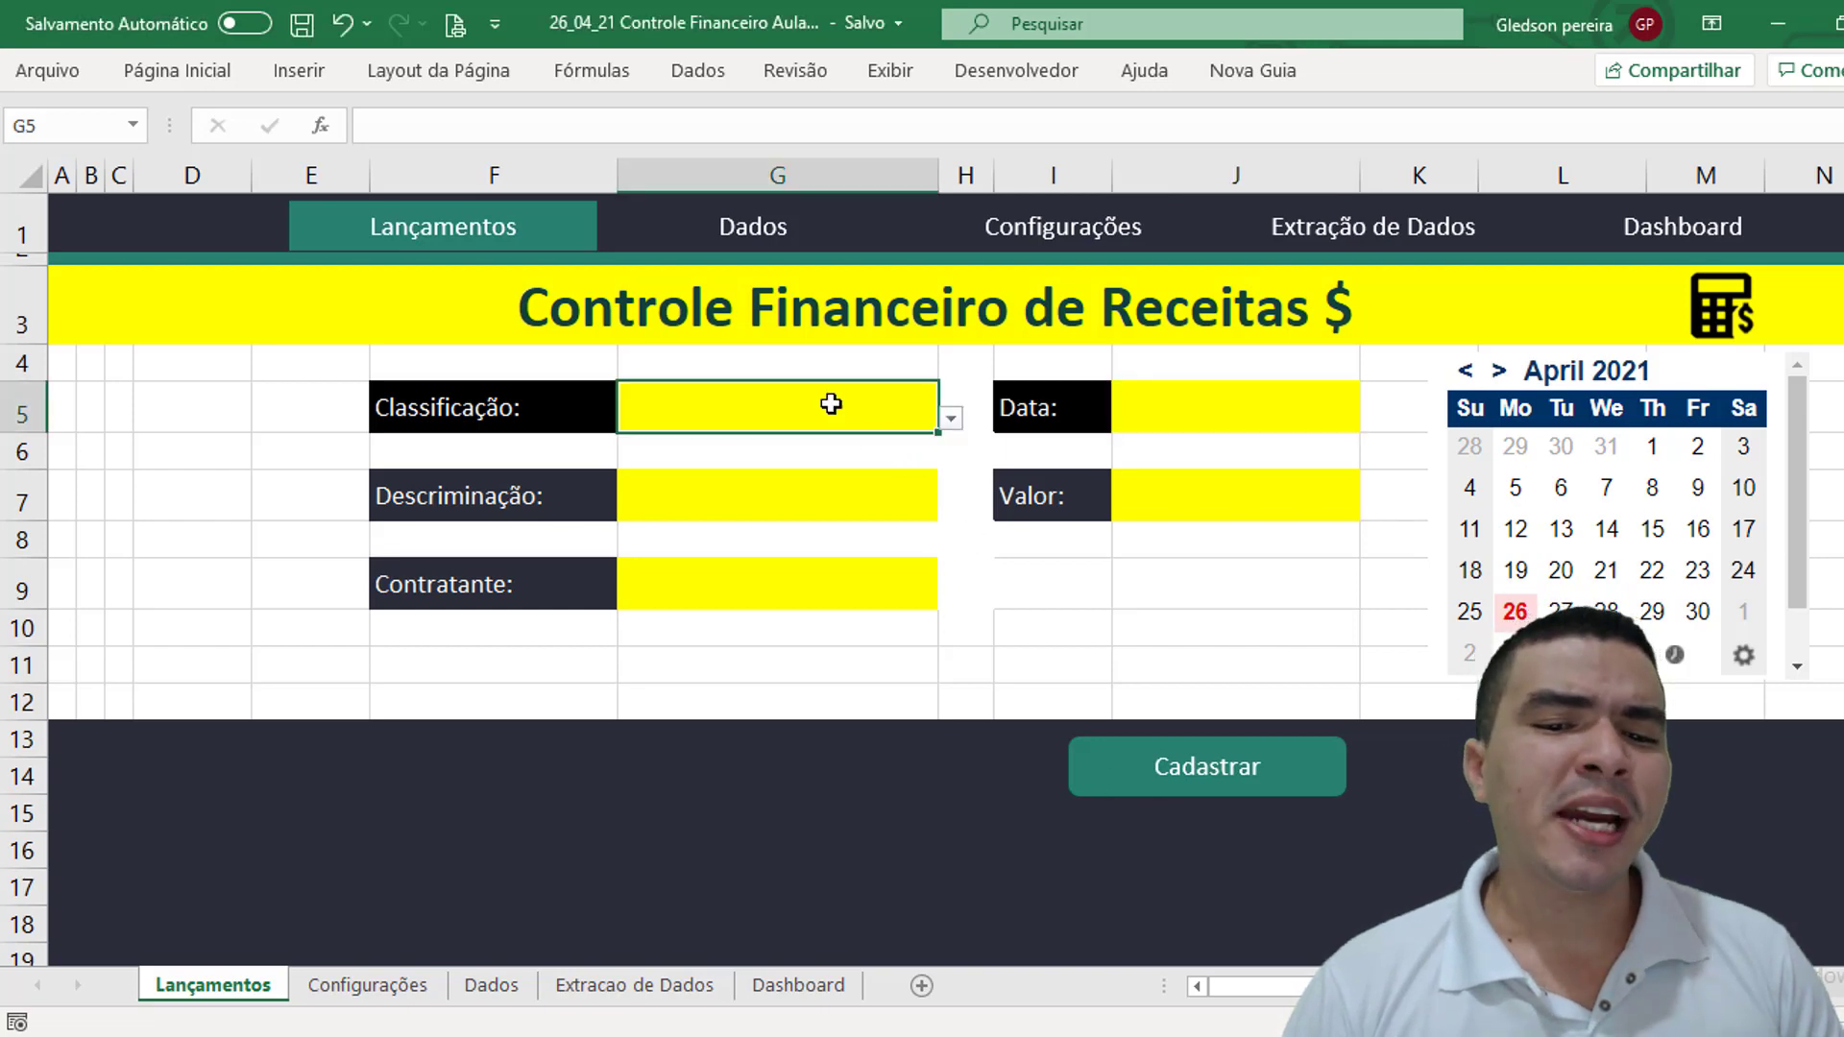
click(950, 420)
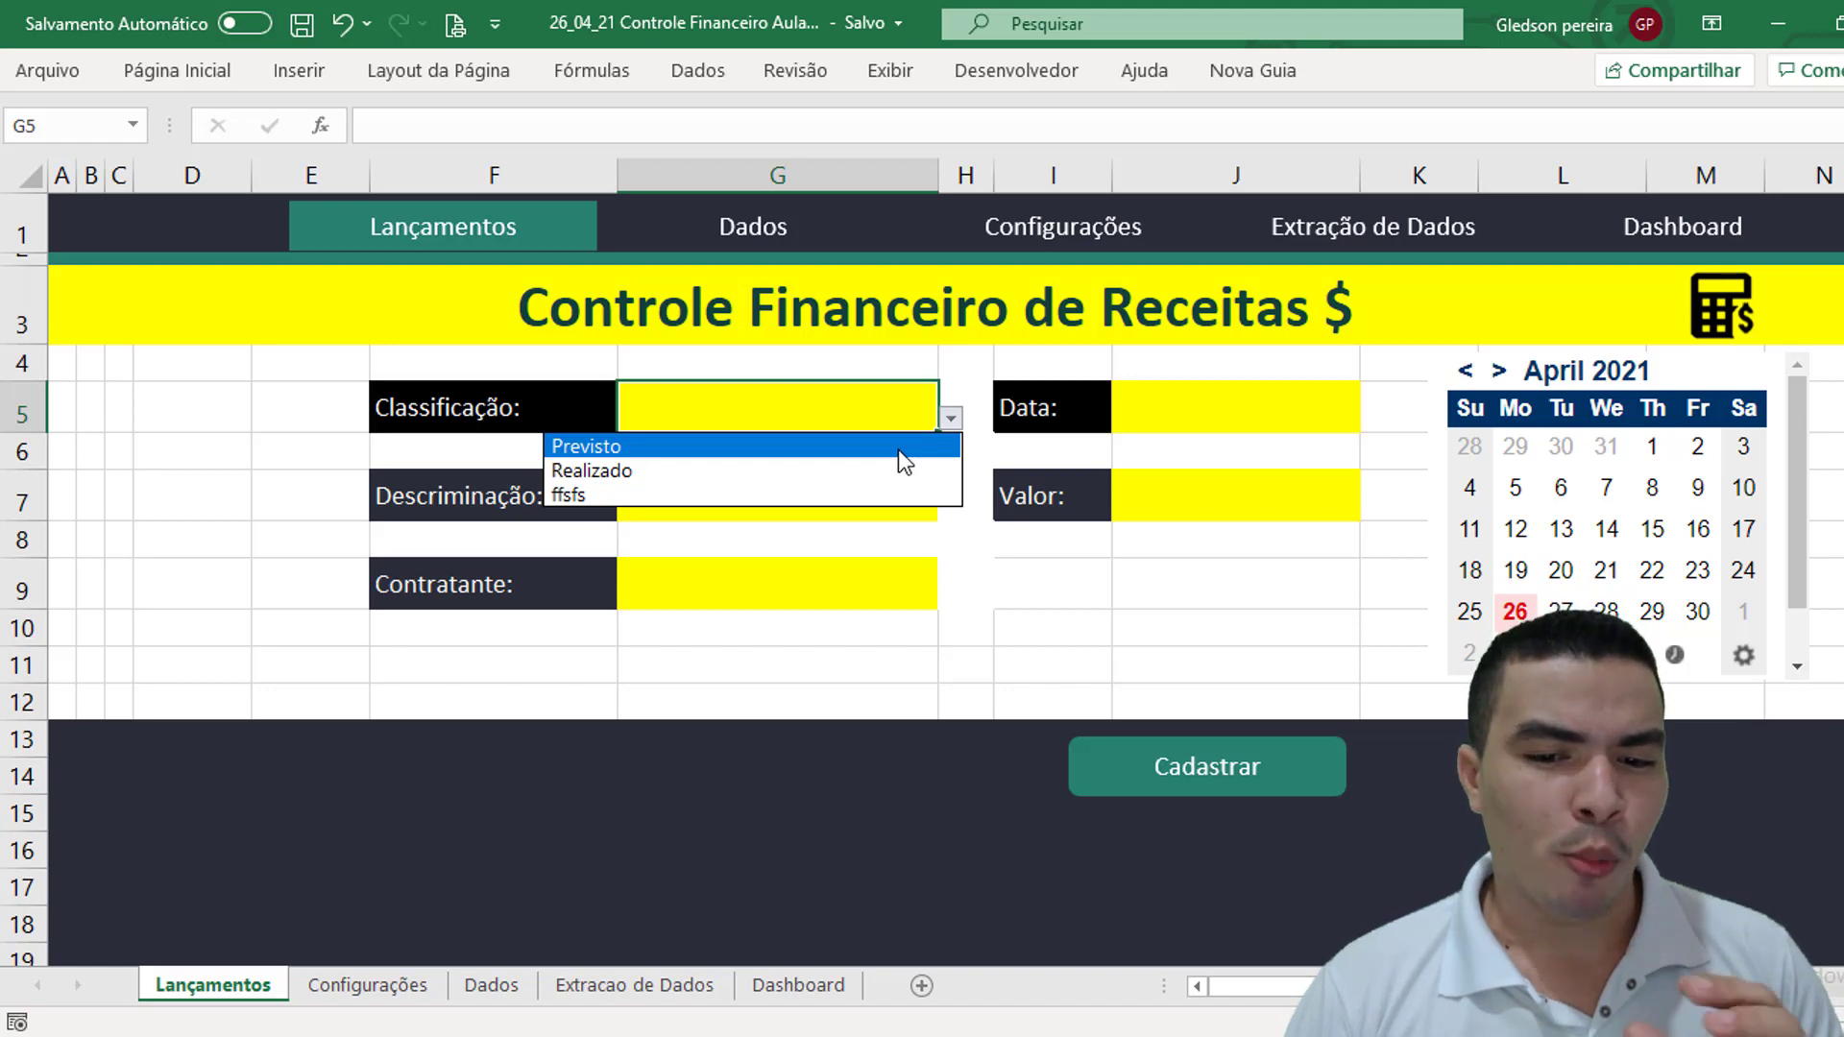
click(897, 450)
Set the entry date to 08/04/2021 with the date picker, replacing today's date
click(1186, 419)
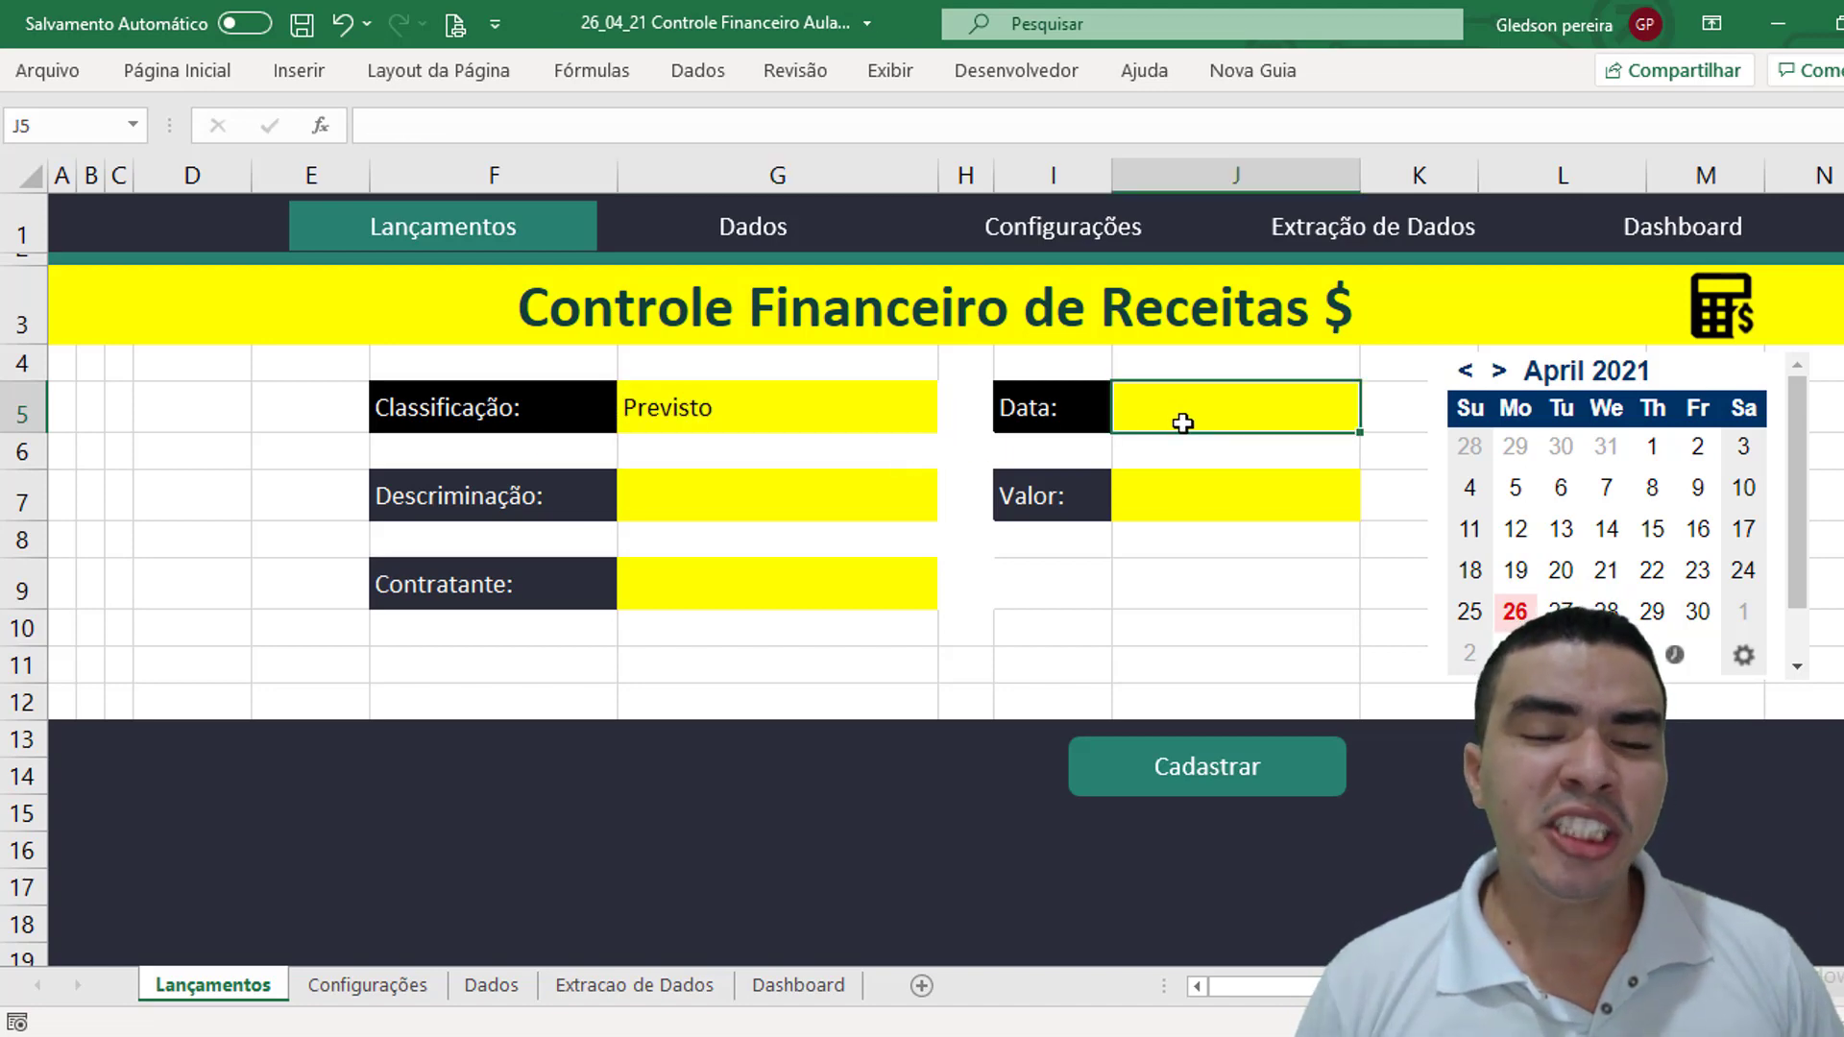
key(ctrl+semicolon)
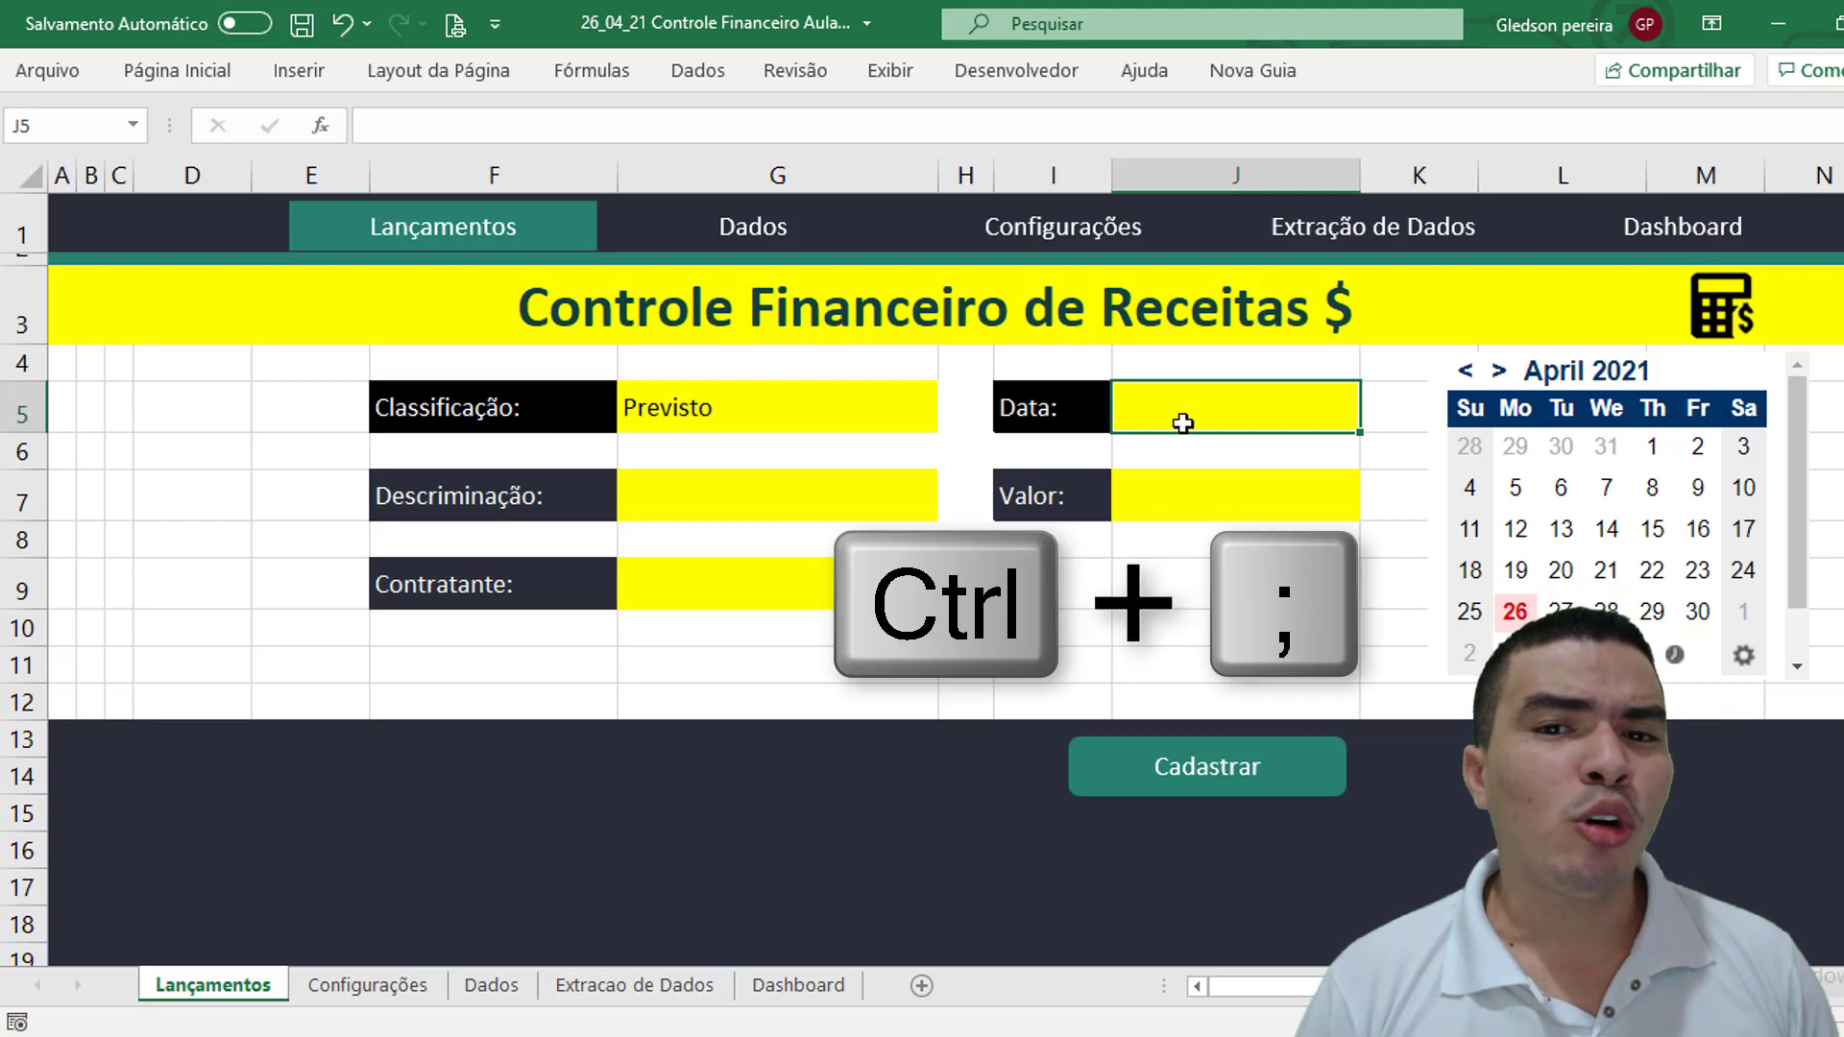
key(ctrl+semicolon)
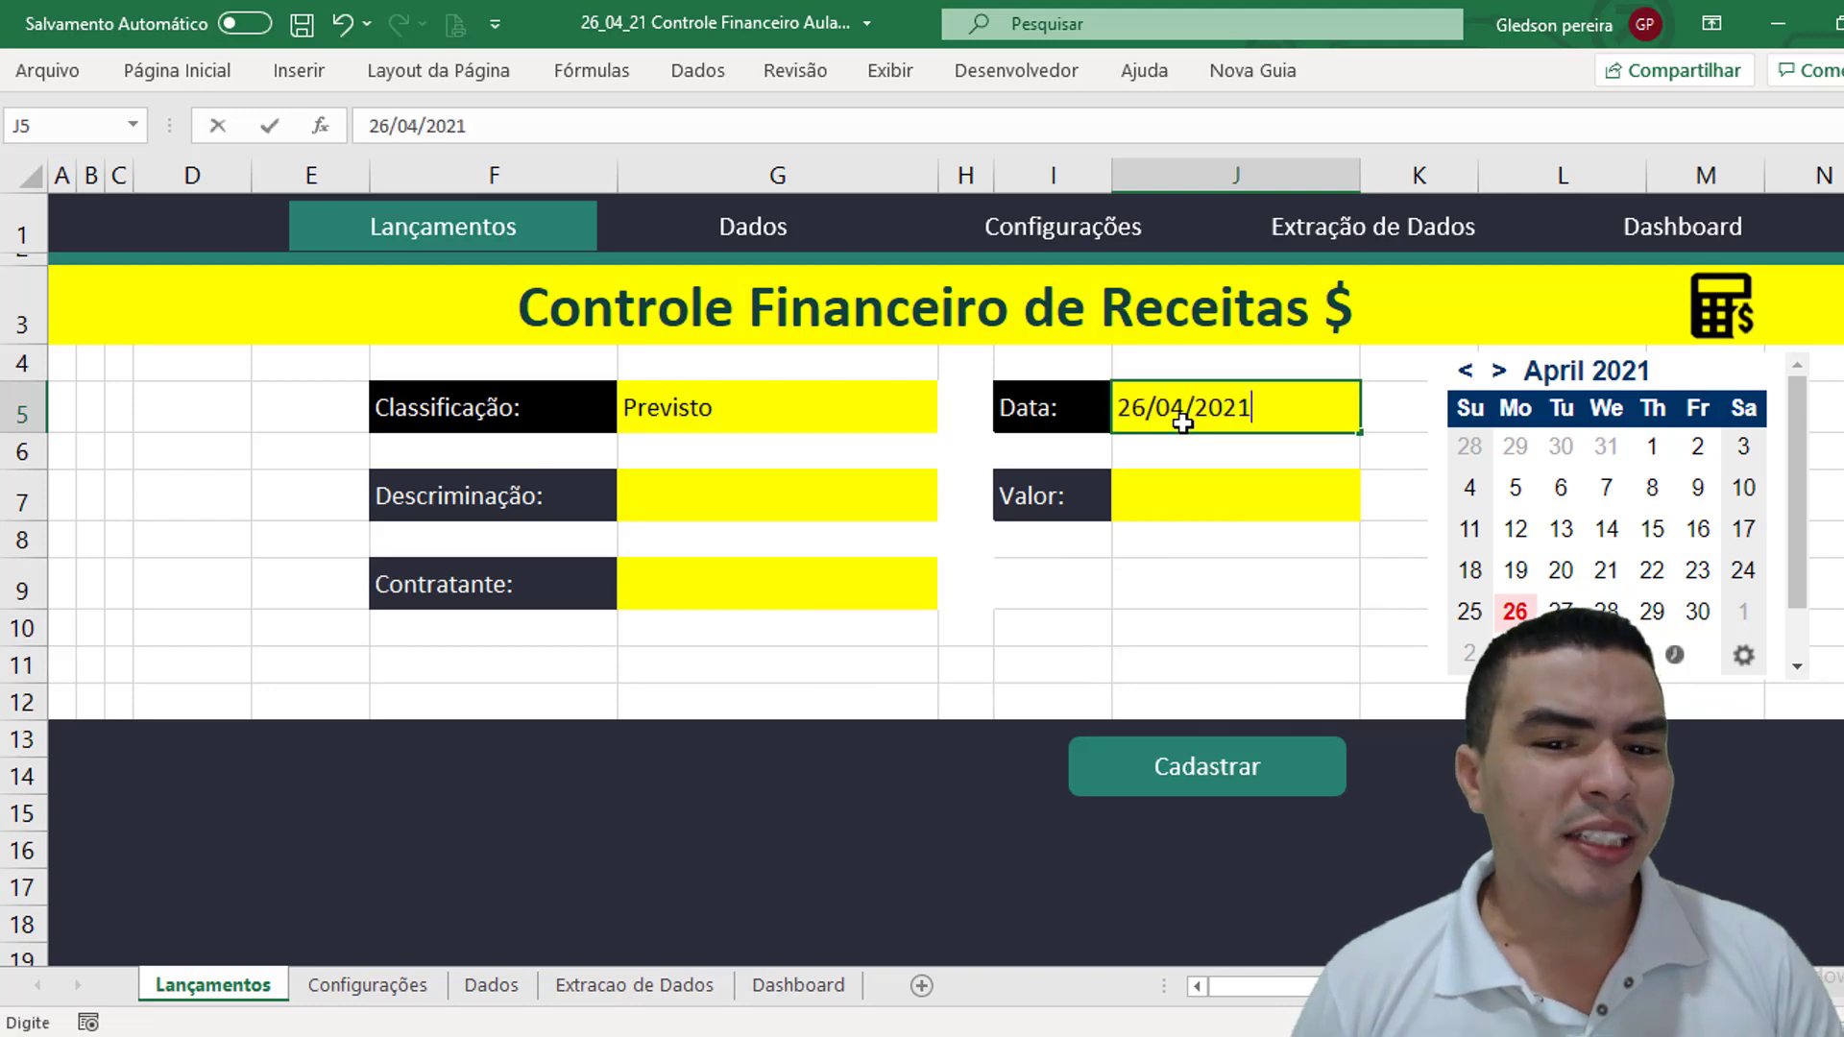
click(1247, 456)
click(1277, 420)
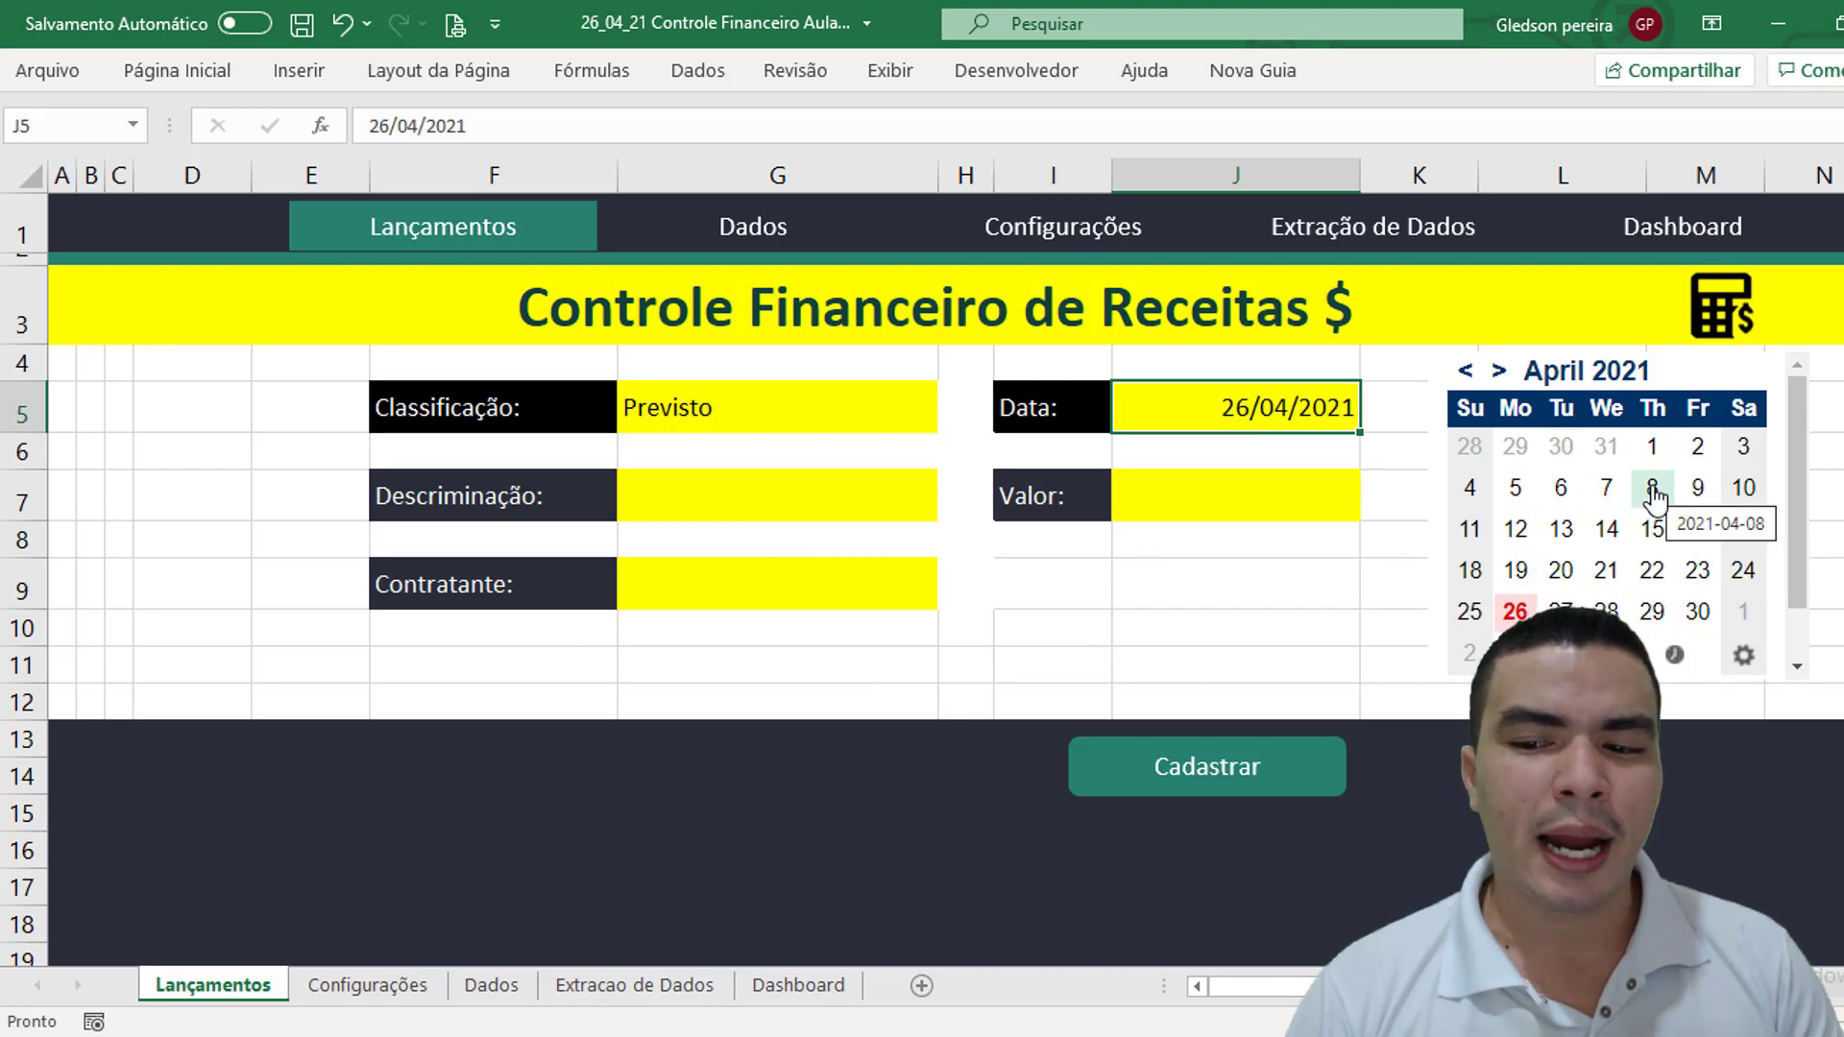
click(1652, 492)
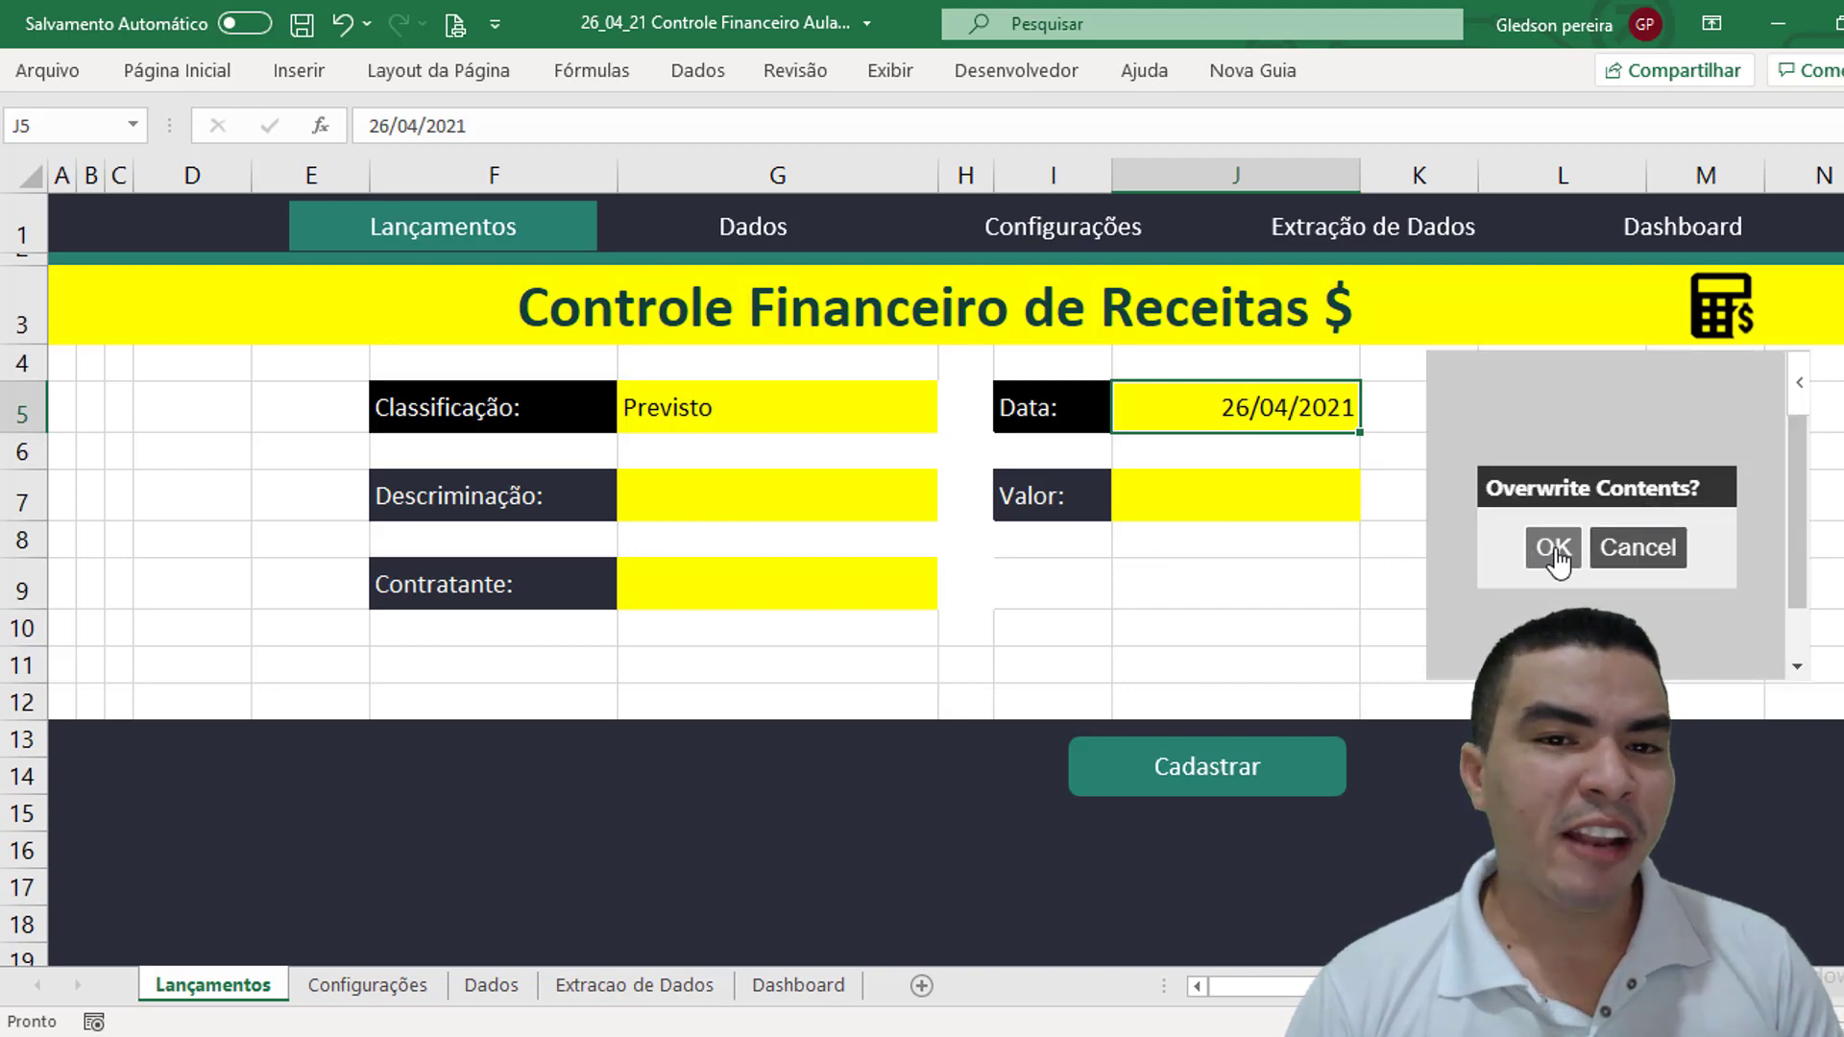
click(1553, 549)
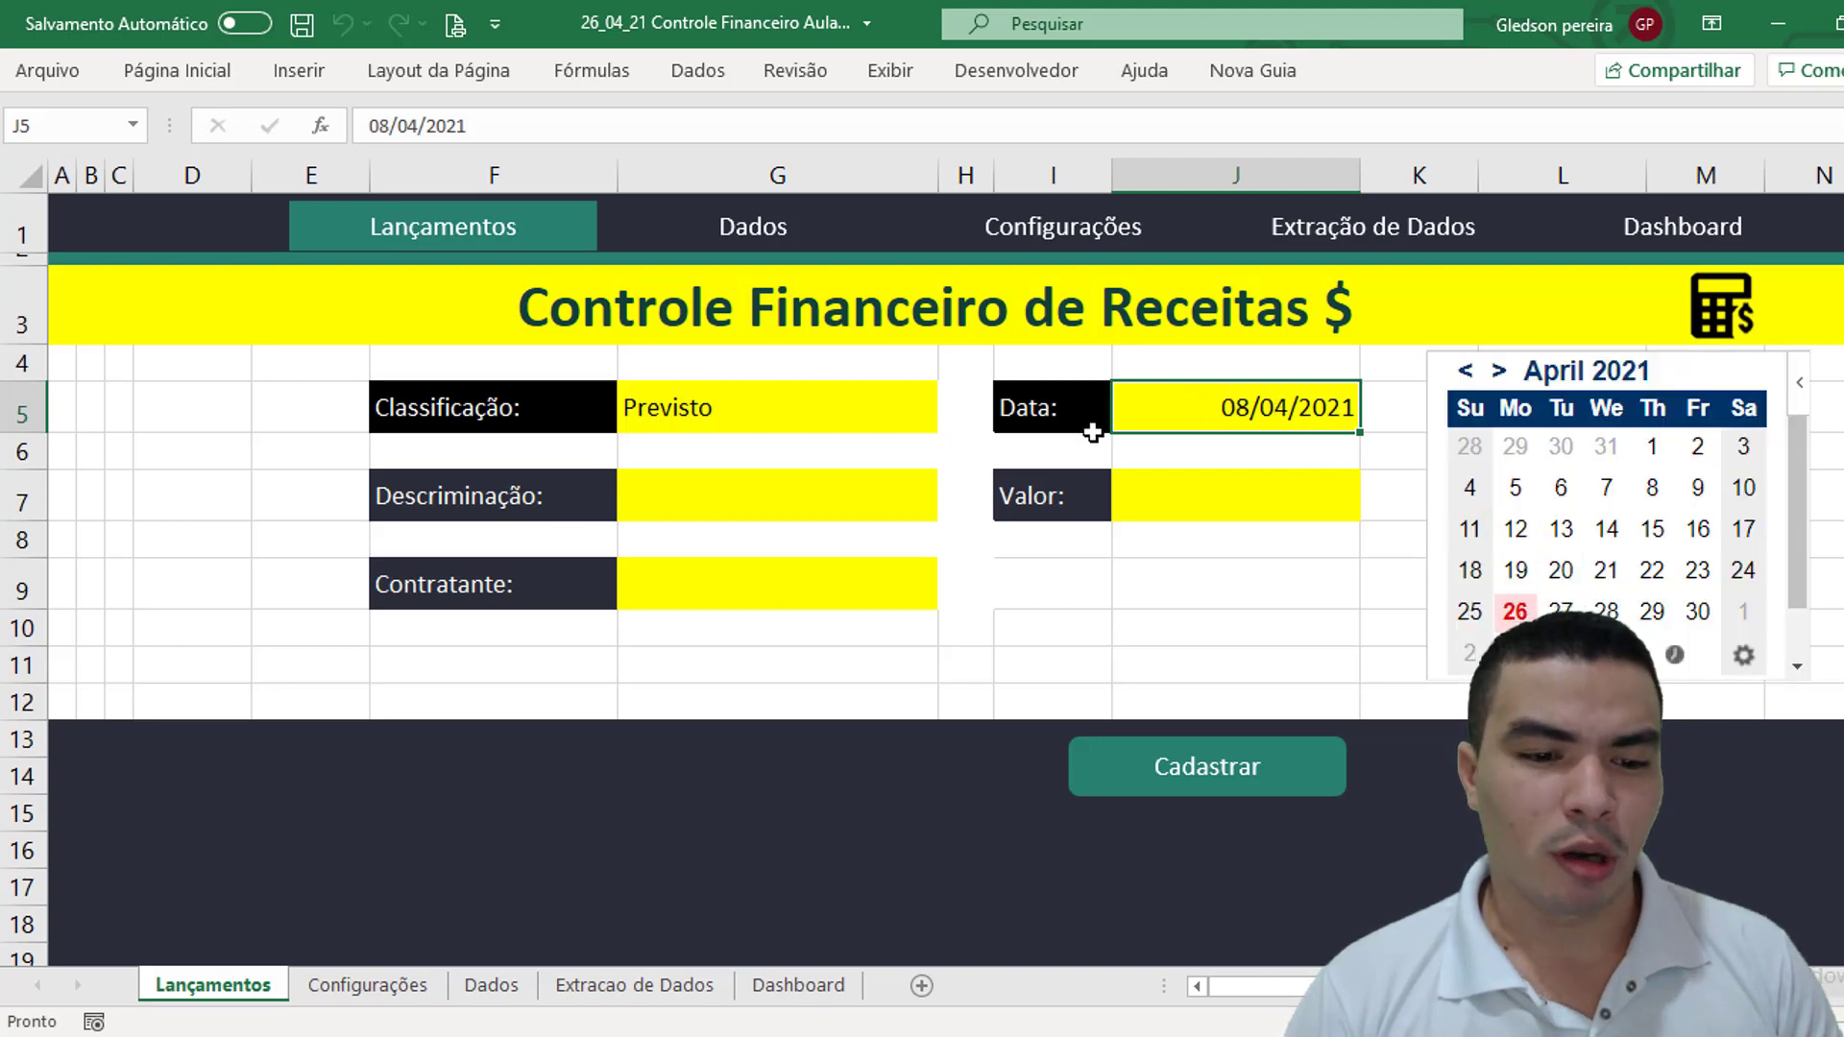
Choose Youtube as the description and enter a value of 120
click(766, 495)
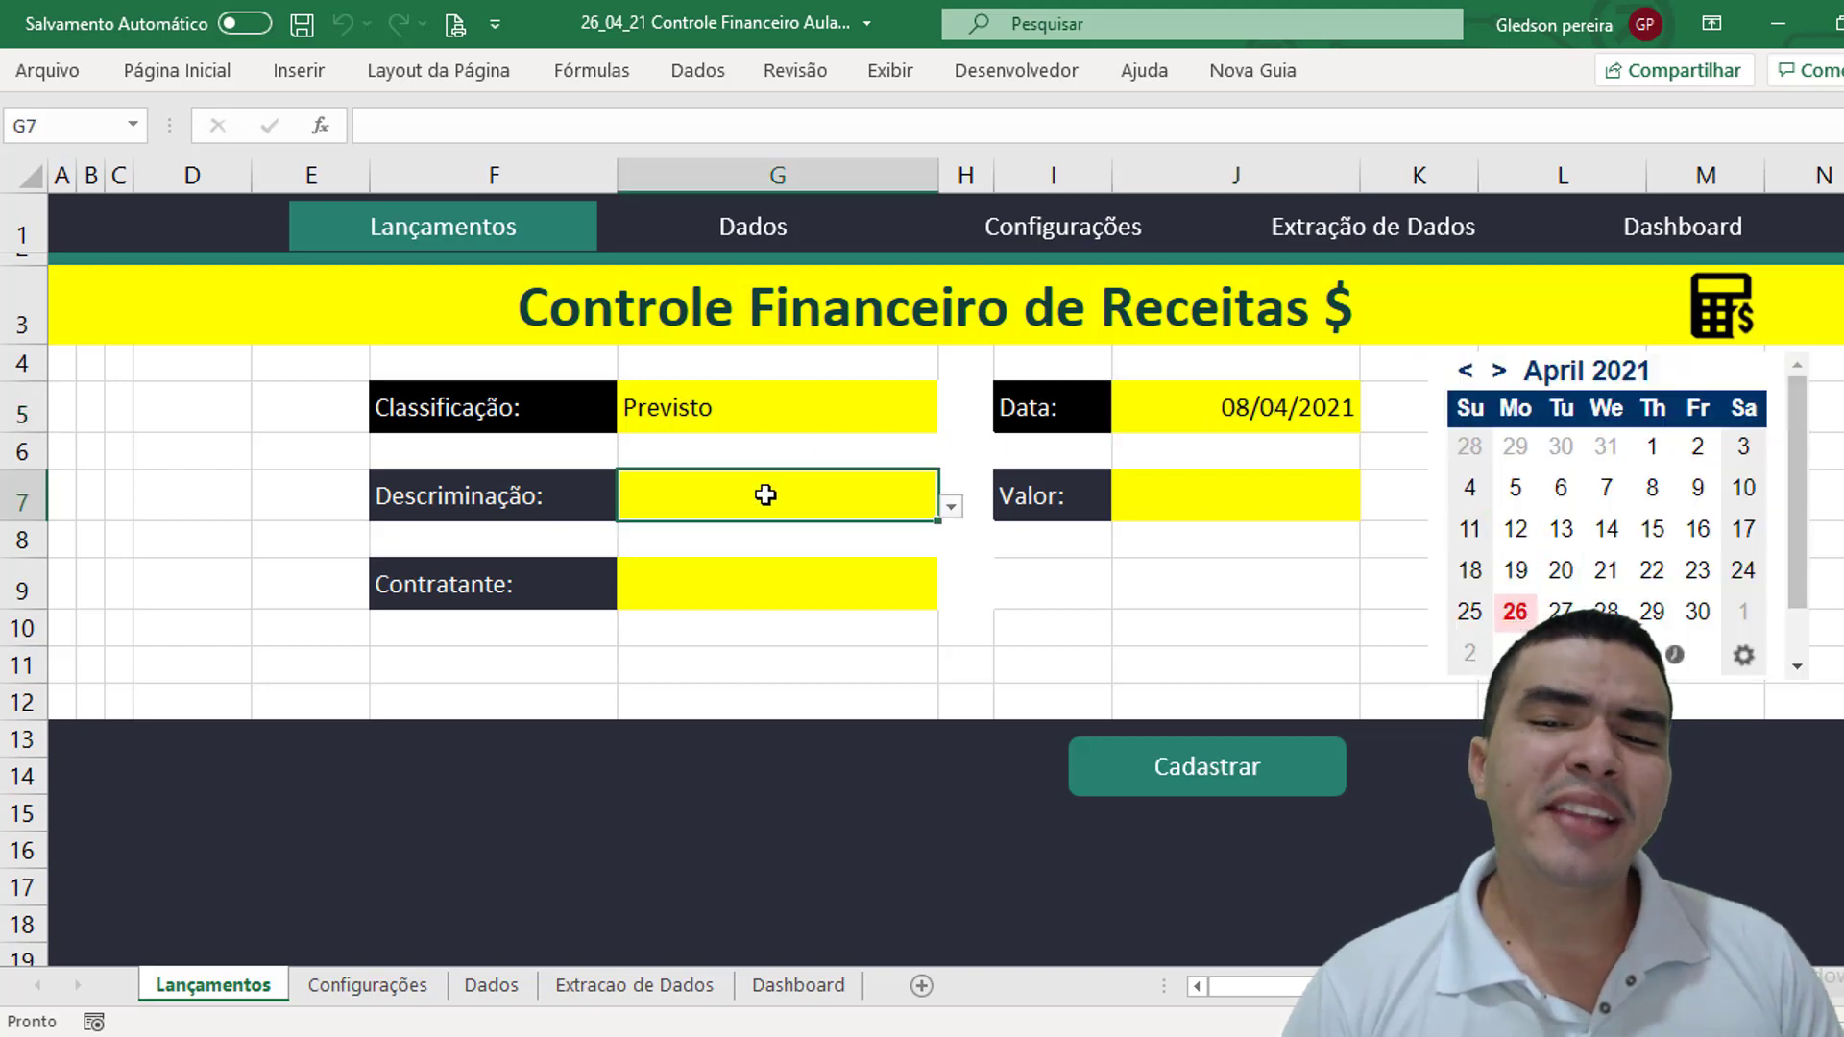
click(952, 510)
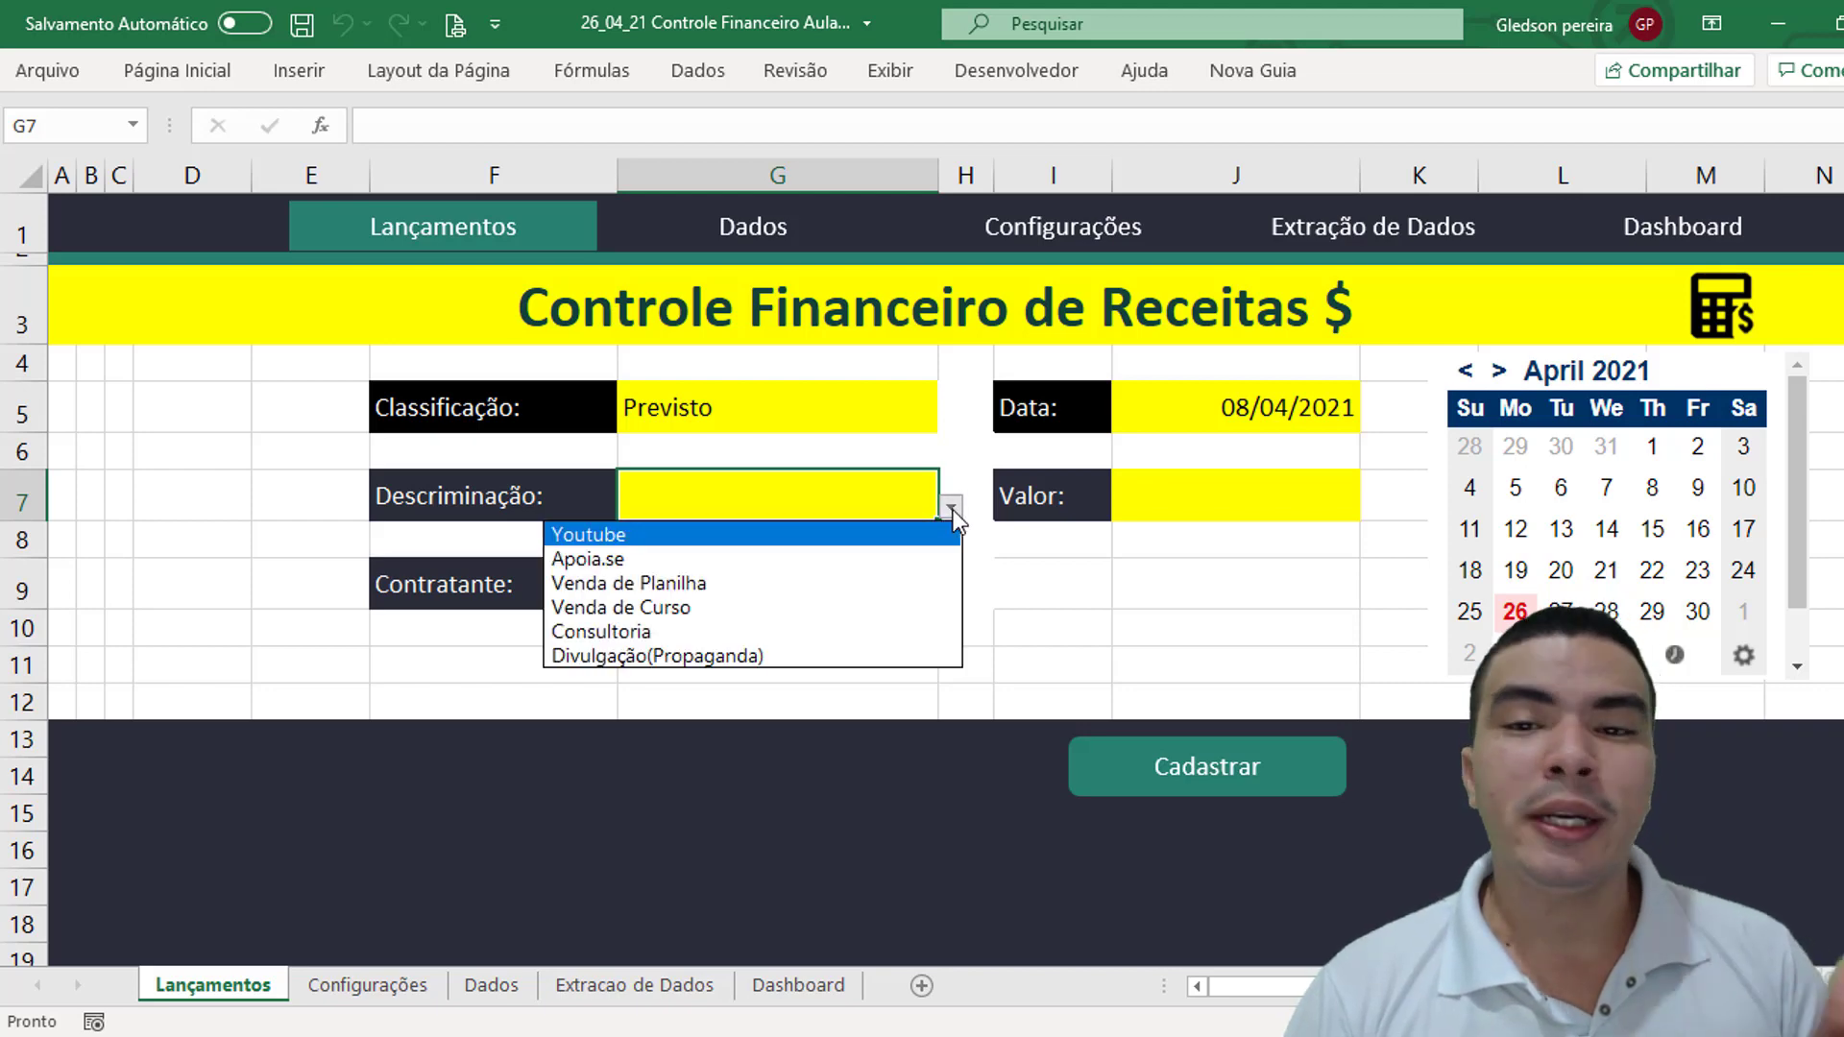
click(661, 543)
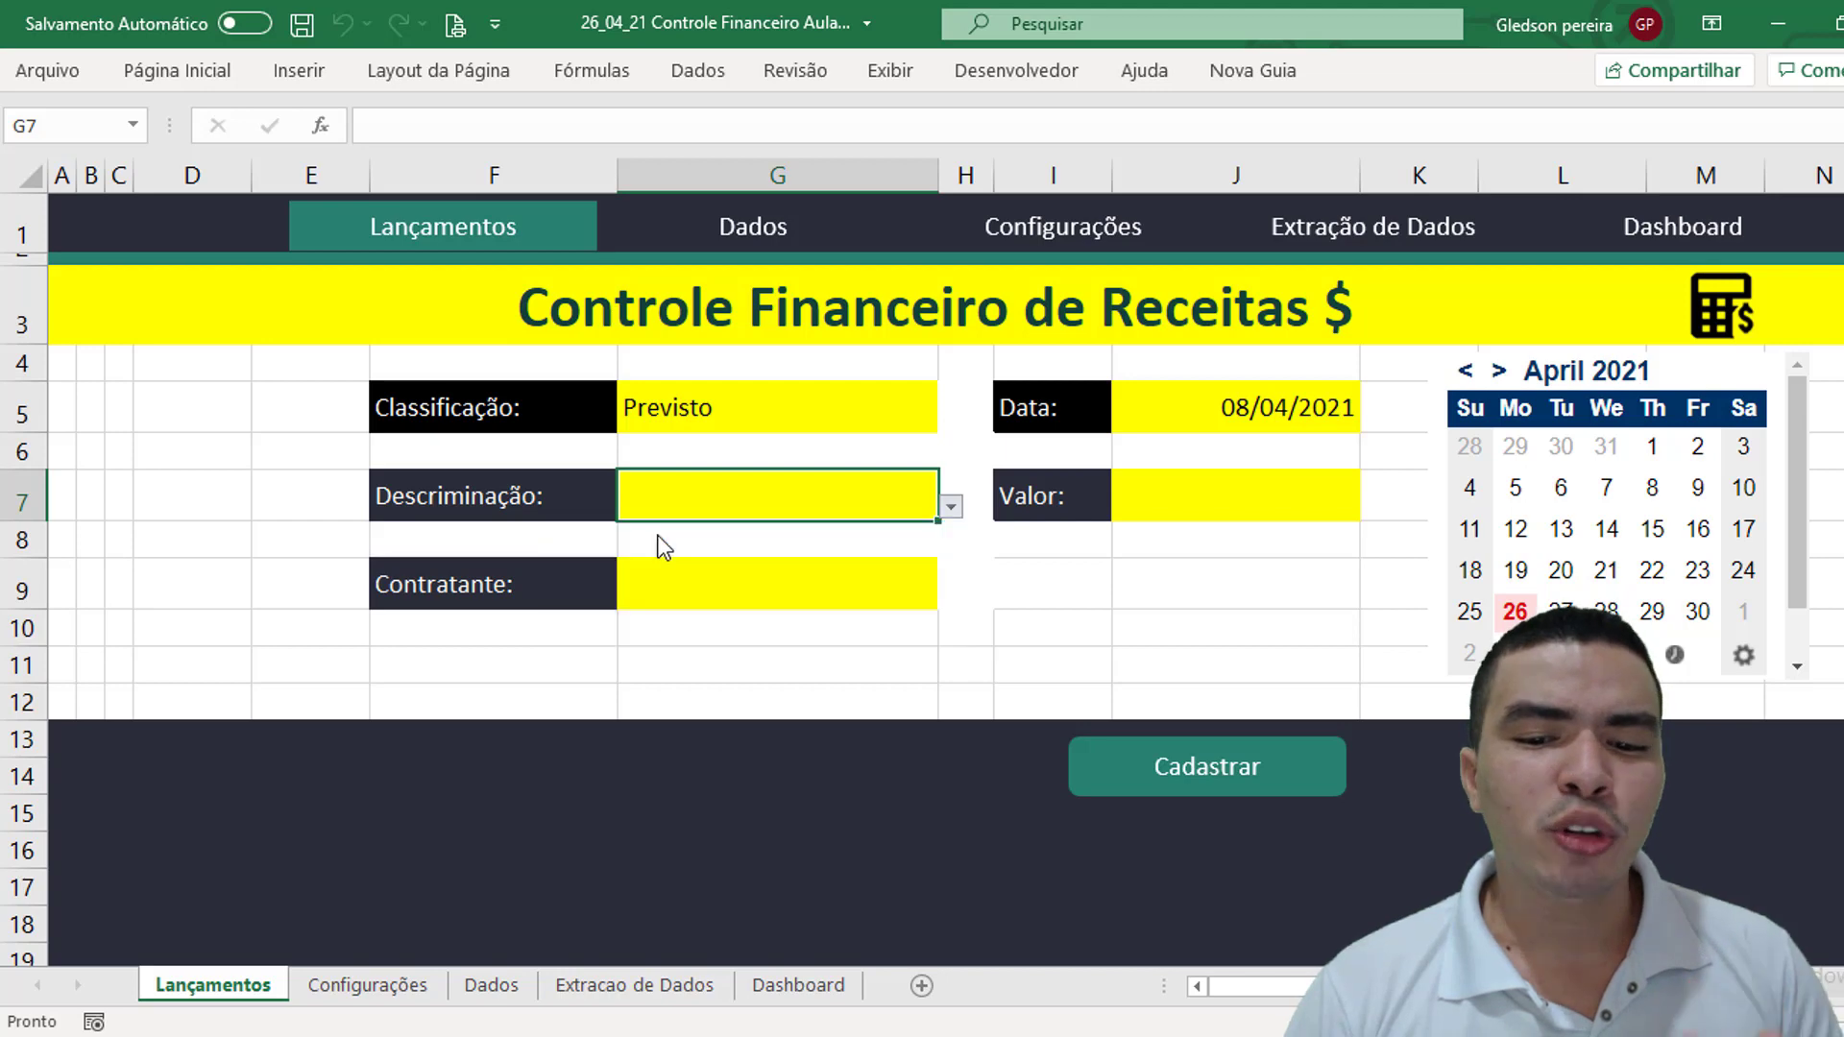
click(1281, 520)
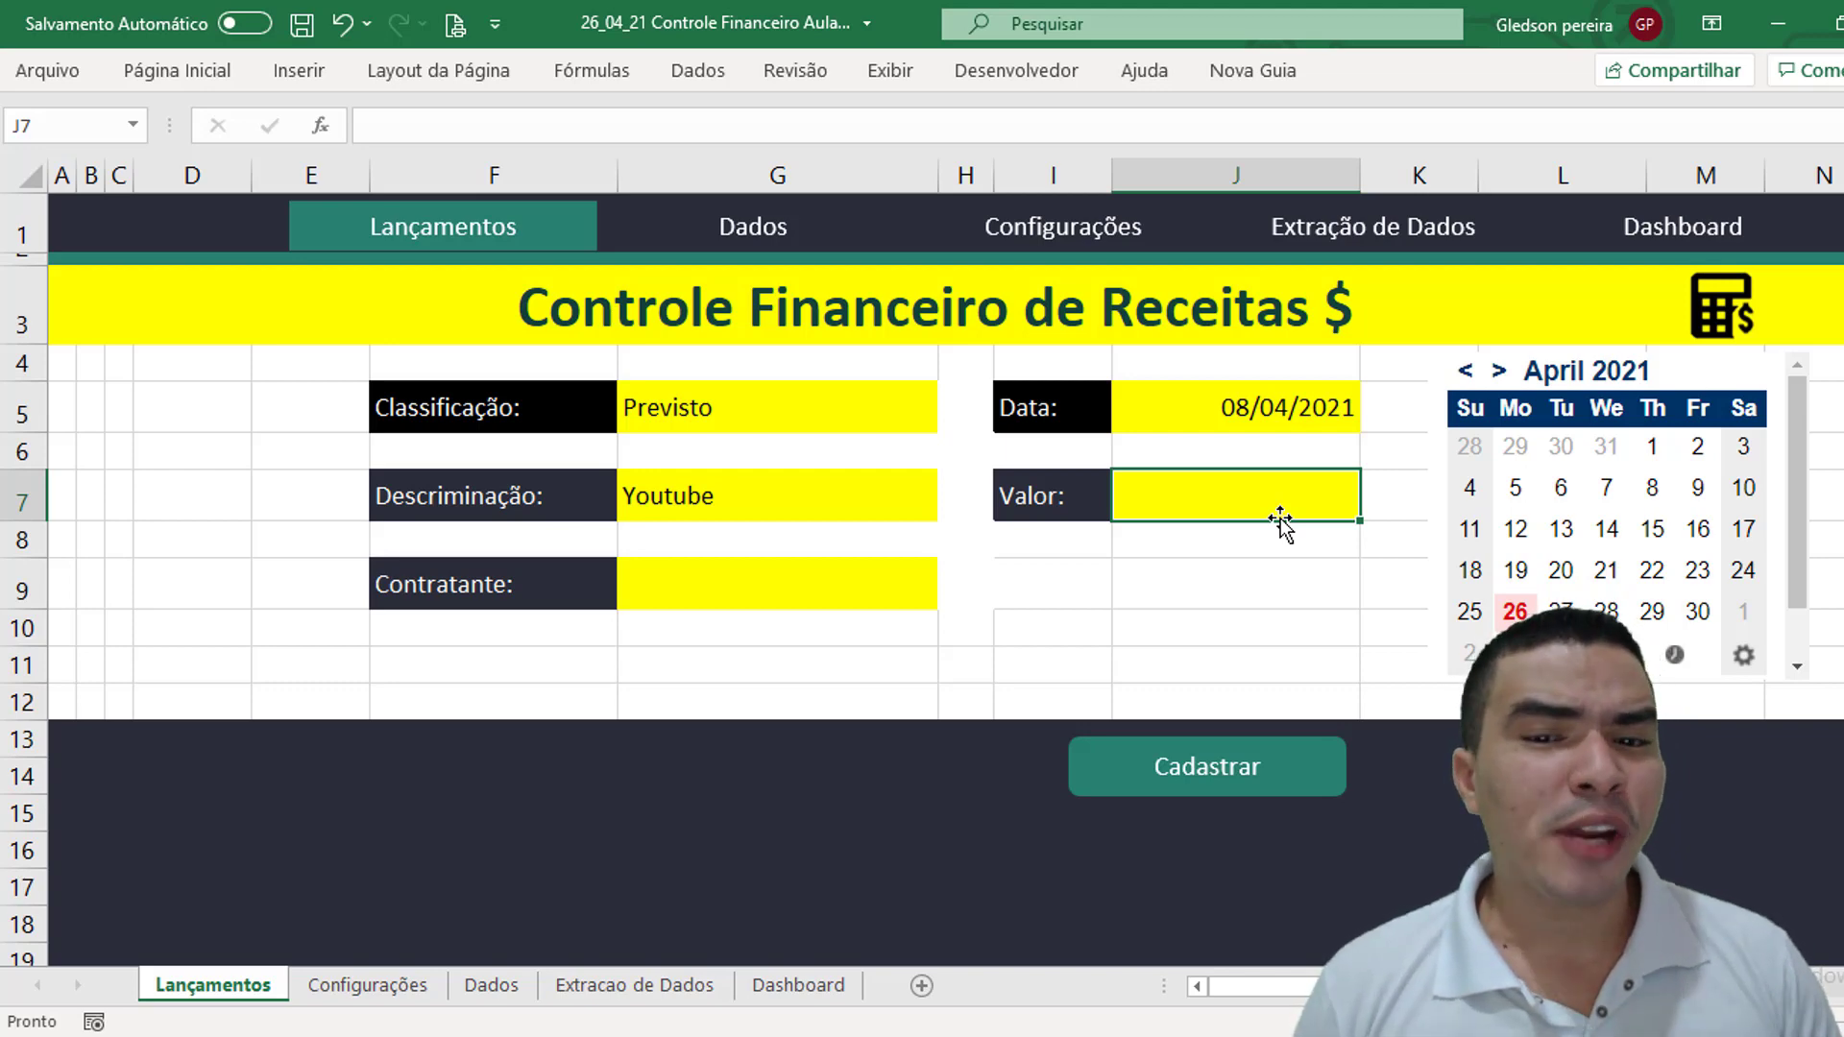
text(120)
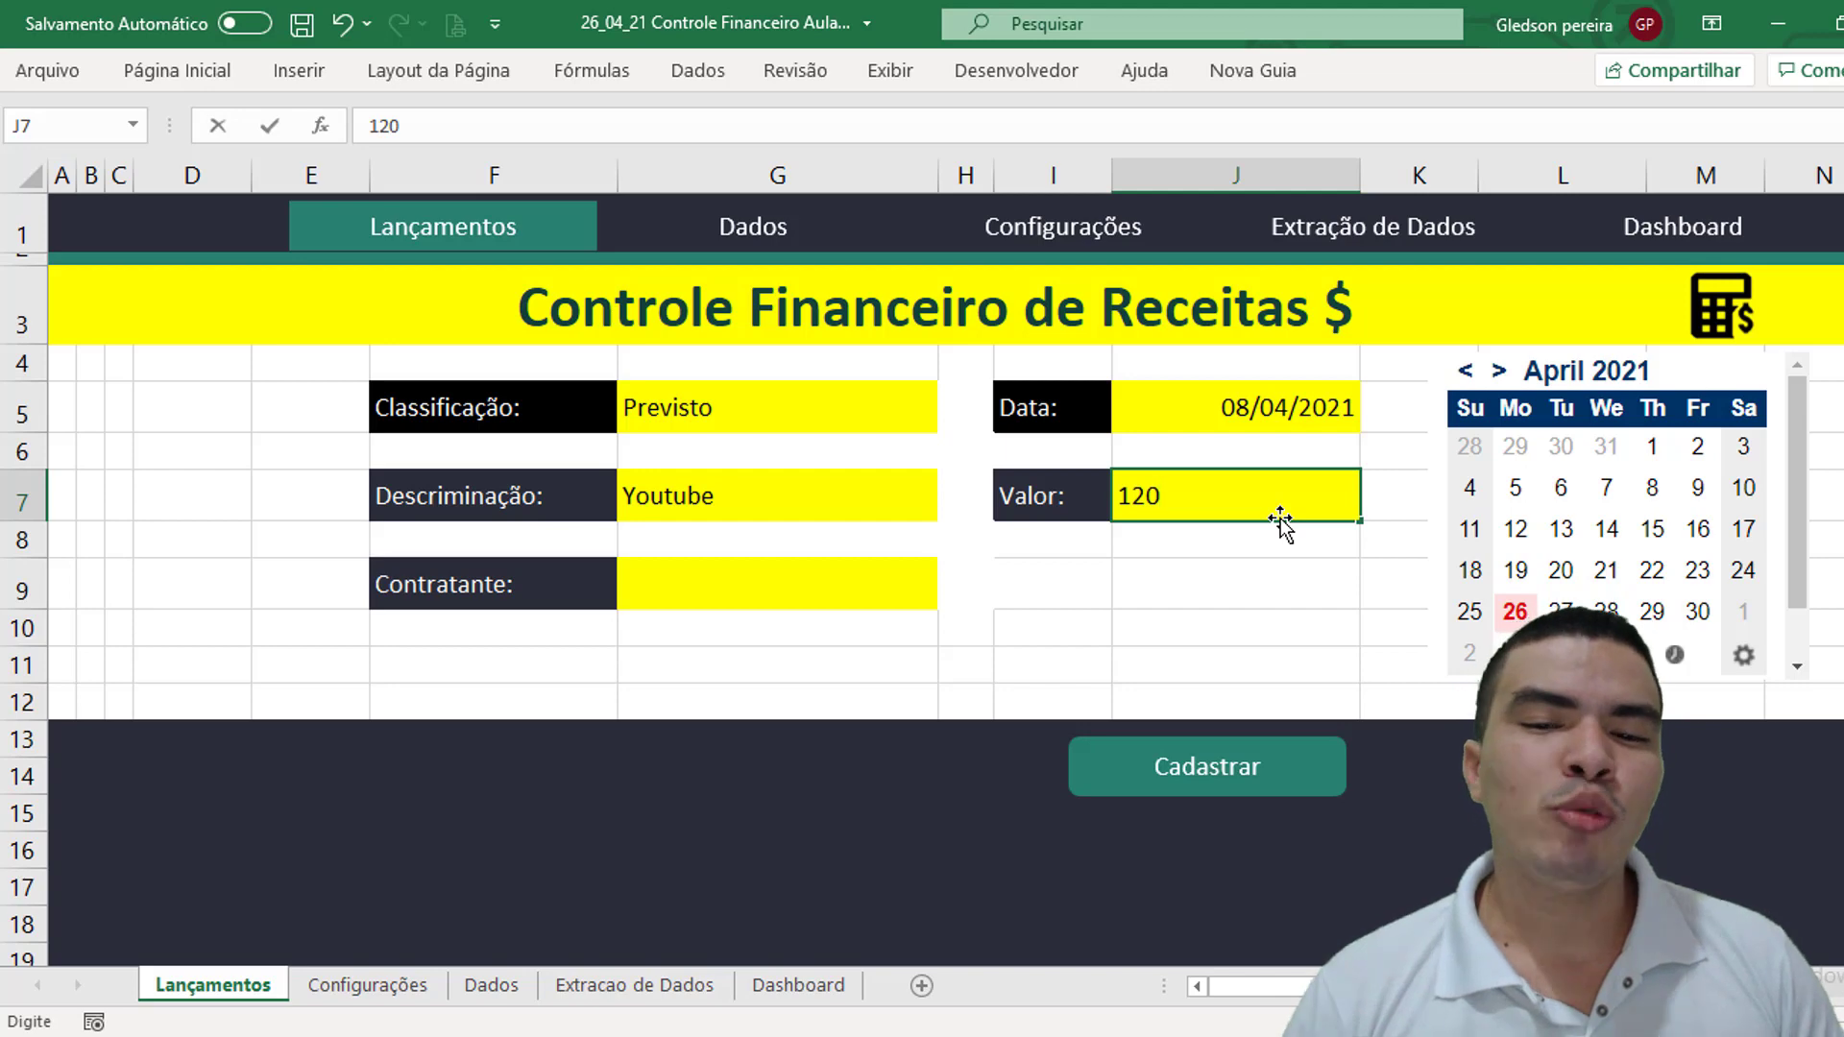
click(898, 621)
Register the entry with Cadastrar and confirm the save
click(824, 593)
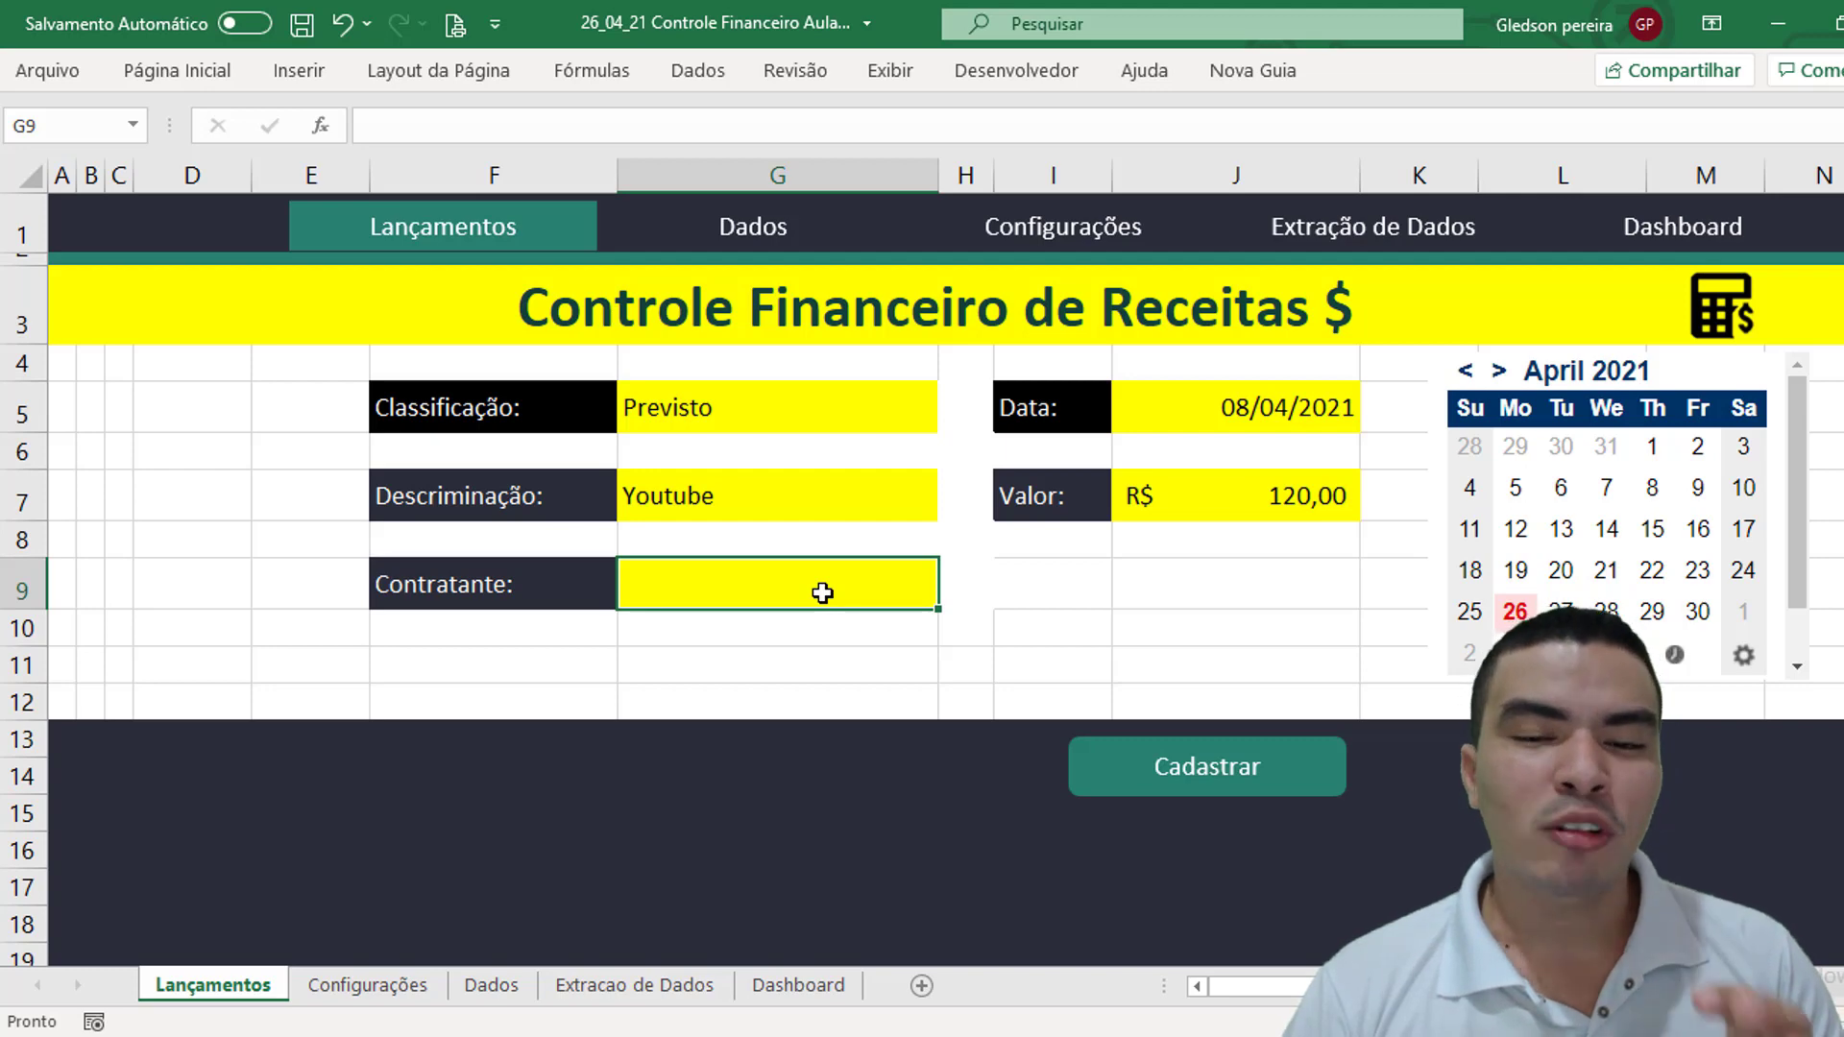
click(1119, 767)
click(999, 634)
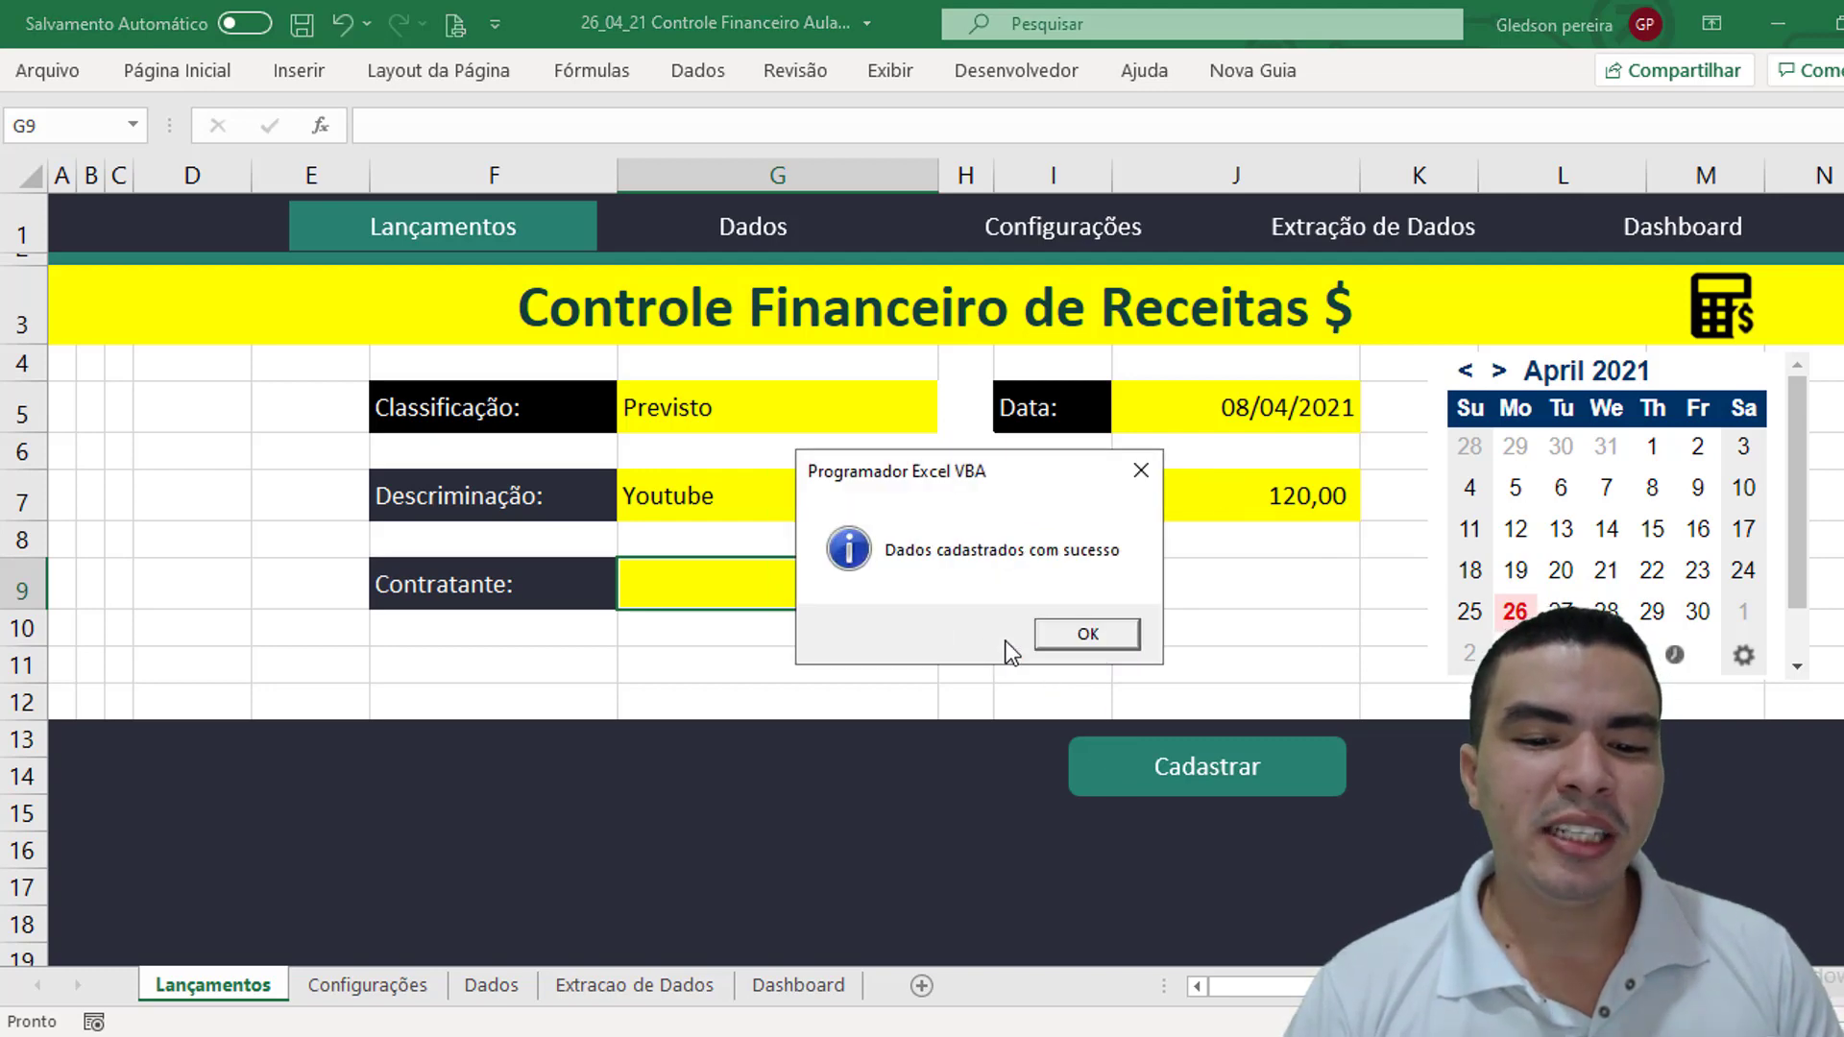
click(1068, 638)
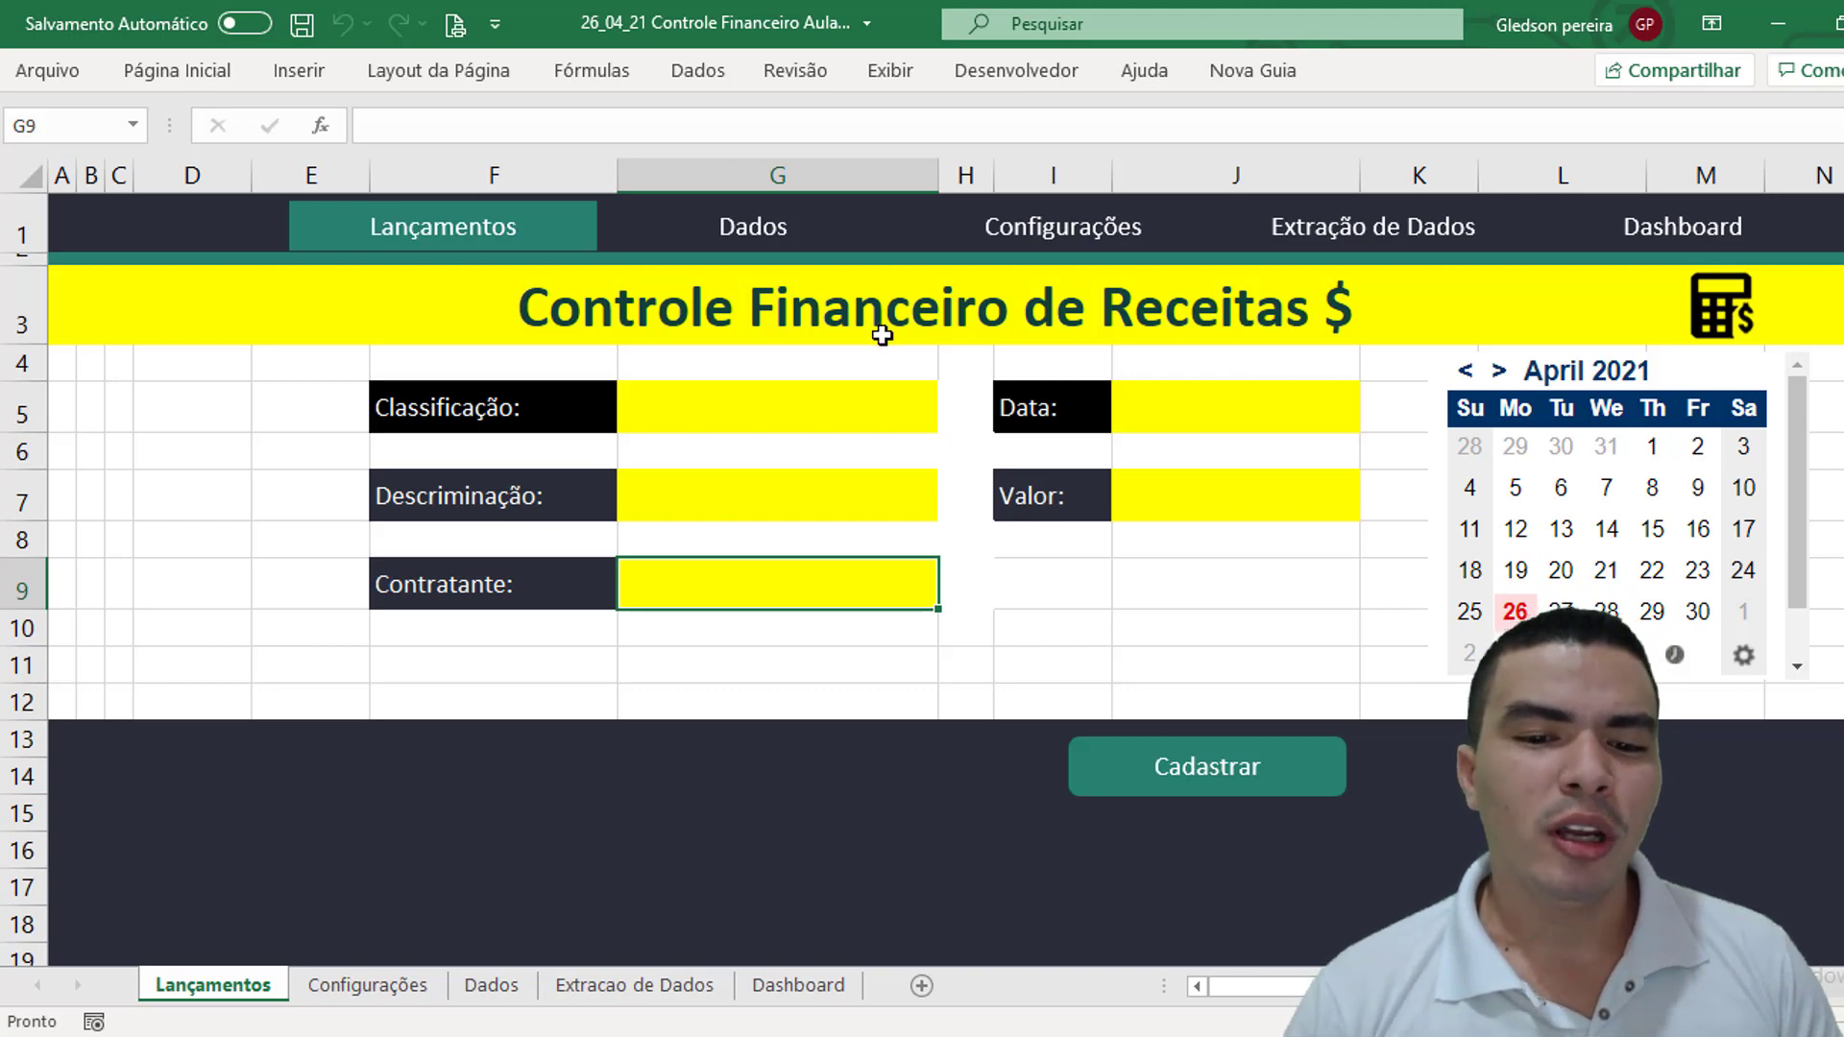
Set the classification to Realizado and the value to 180
click(822, 412)
click(951, 419)
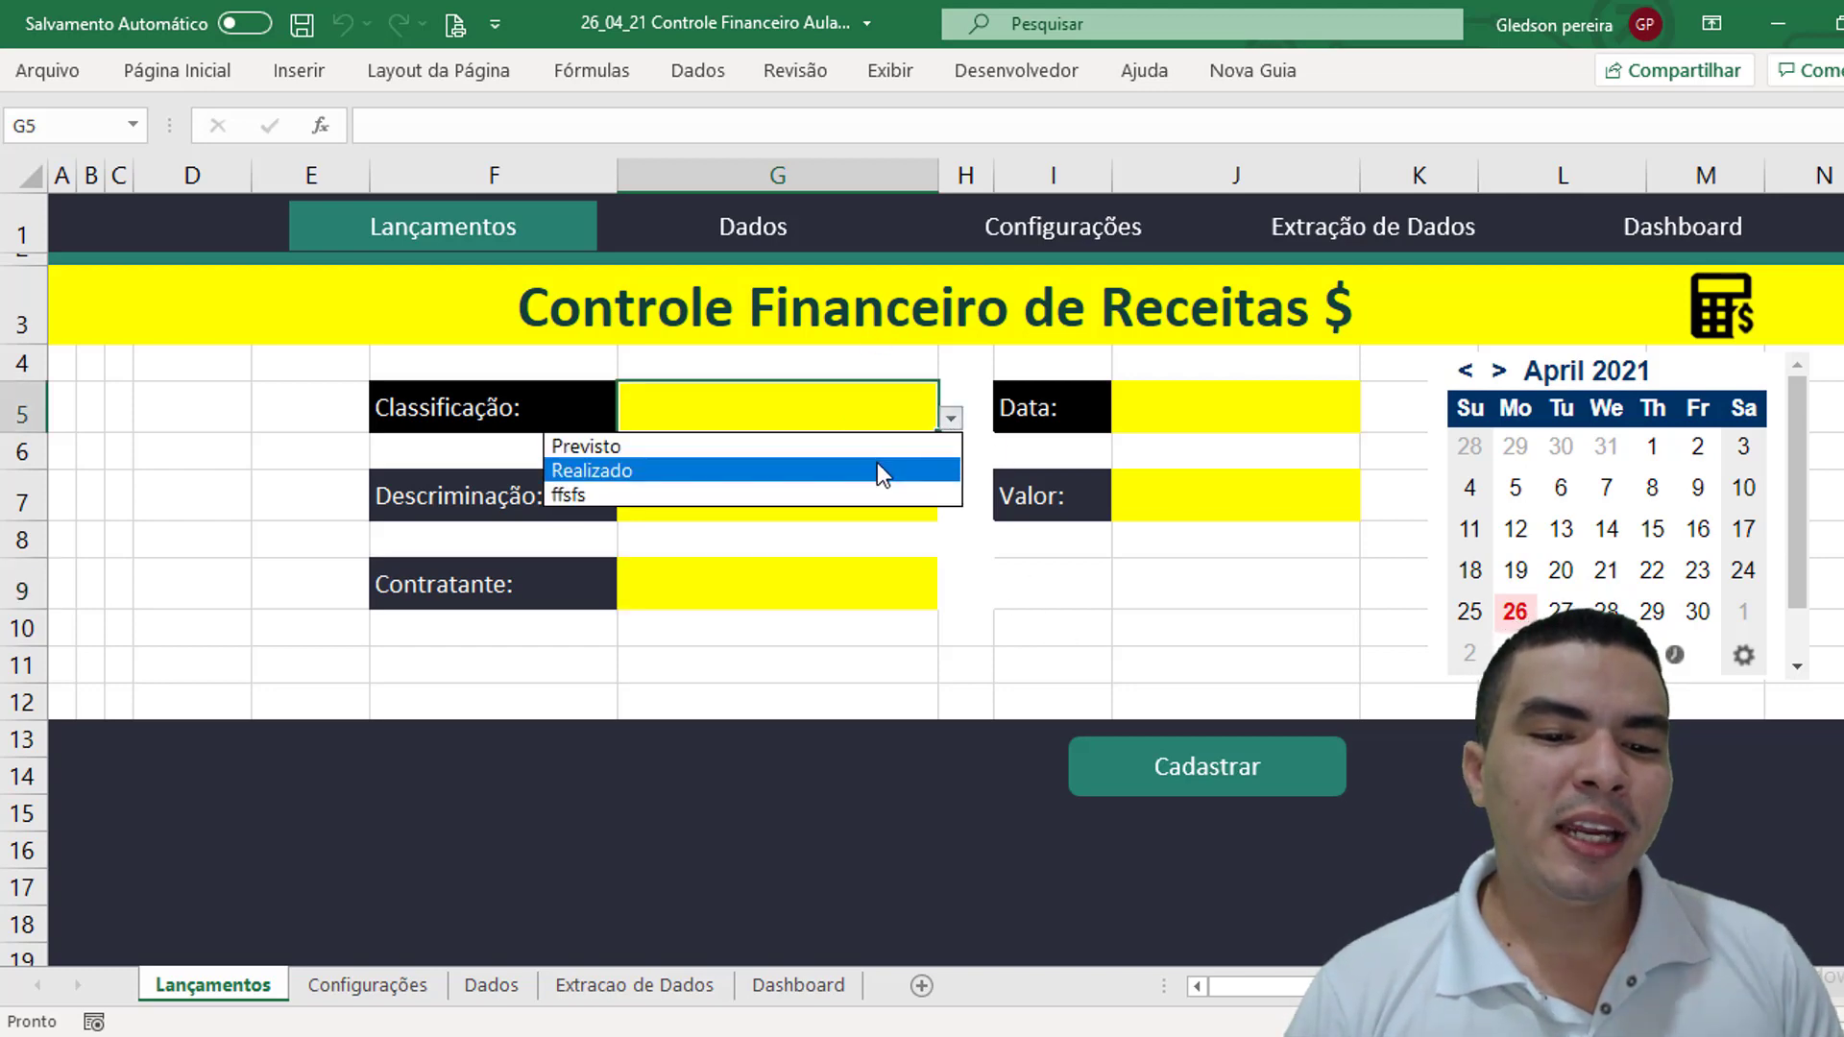
click(878, 464)
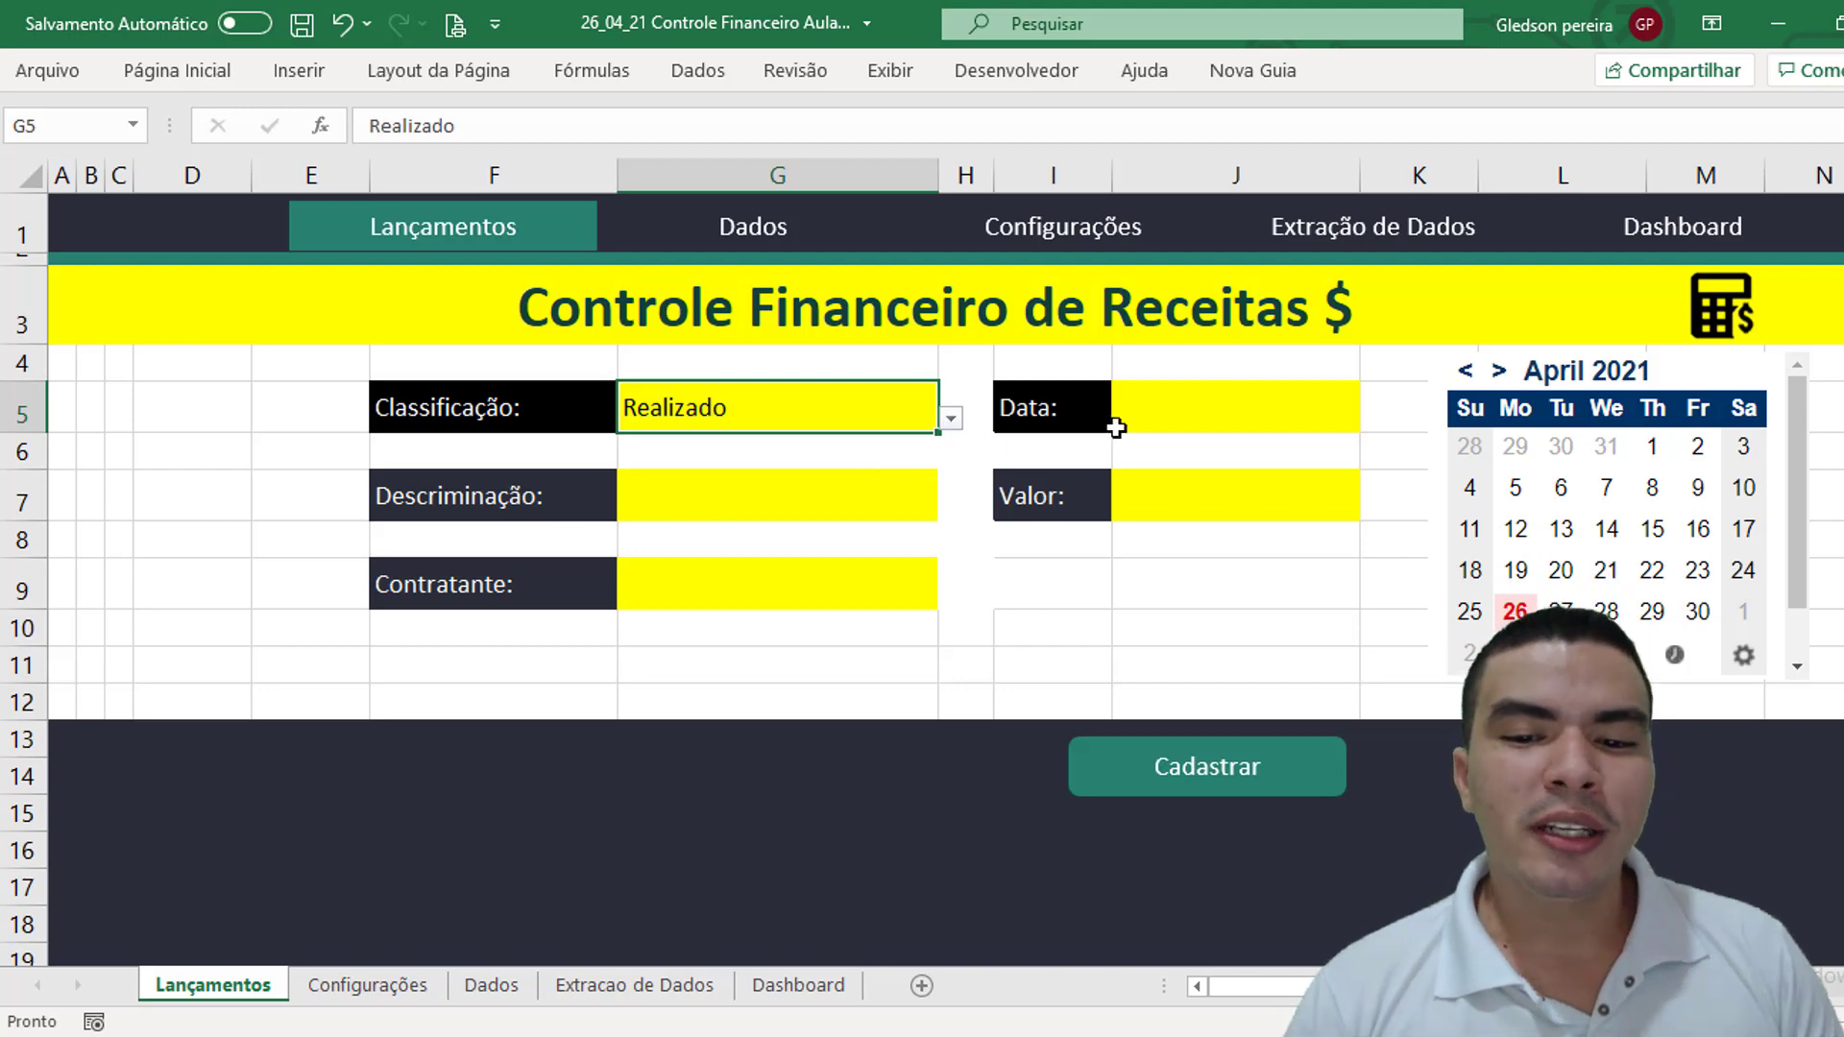
click(1187, 510)
text(180)
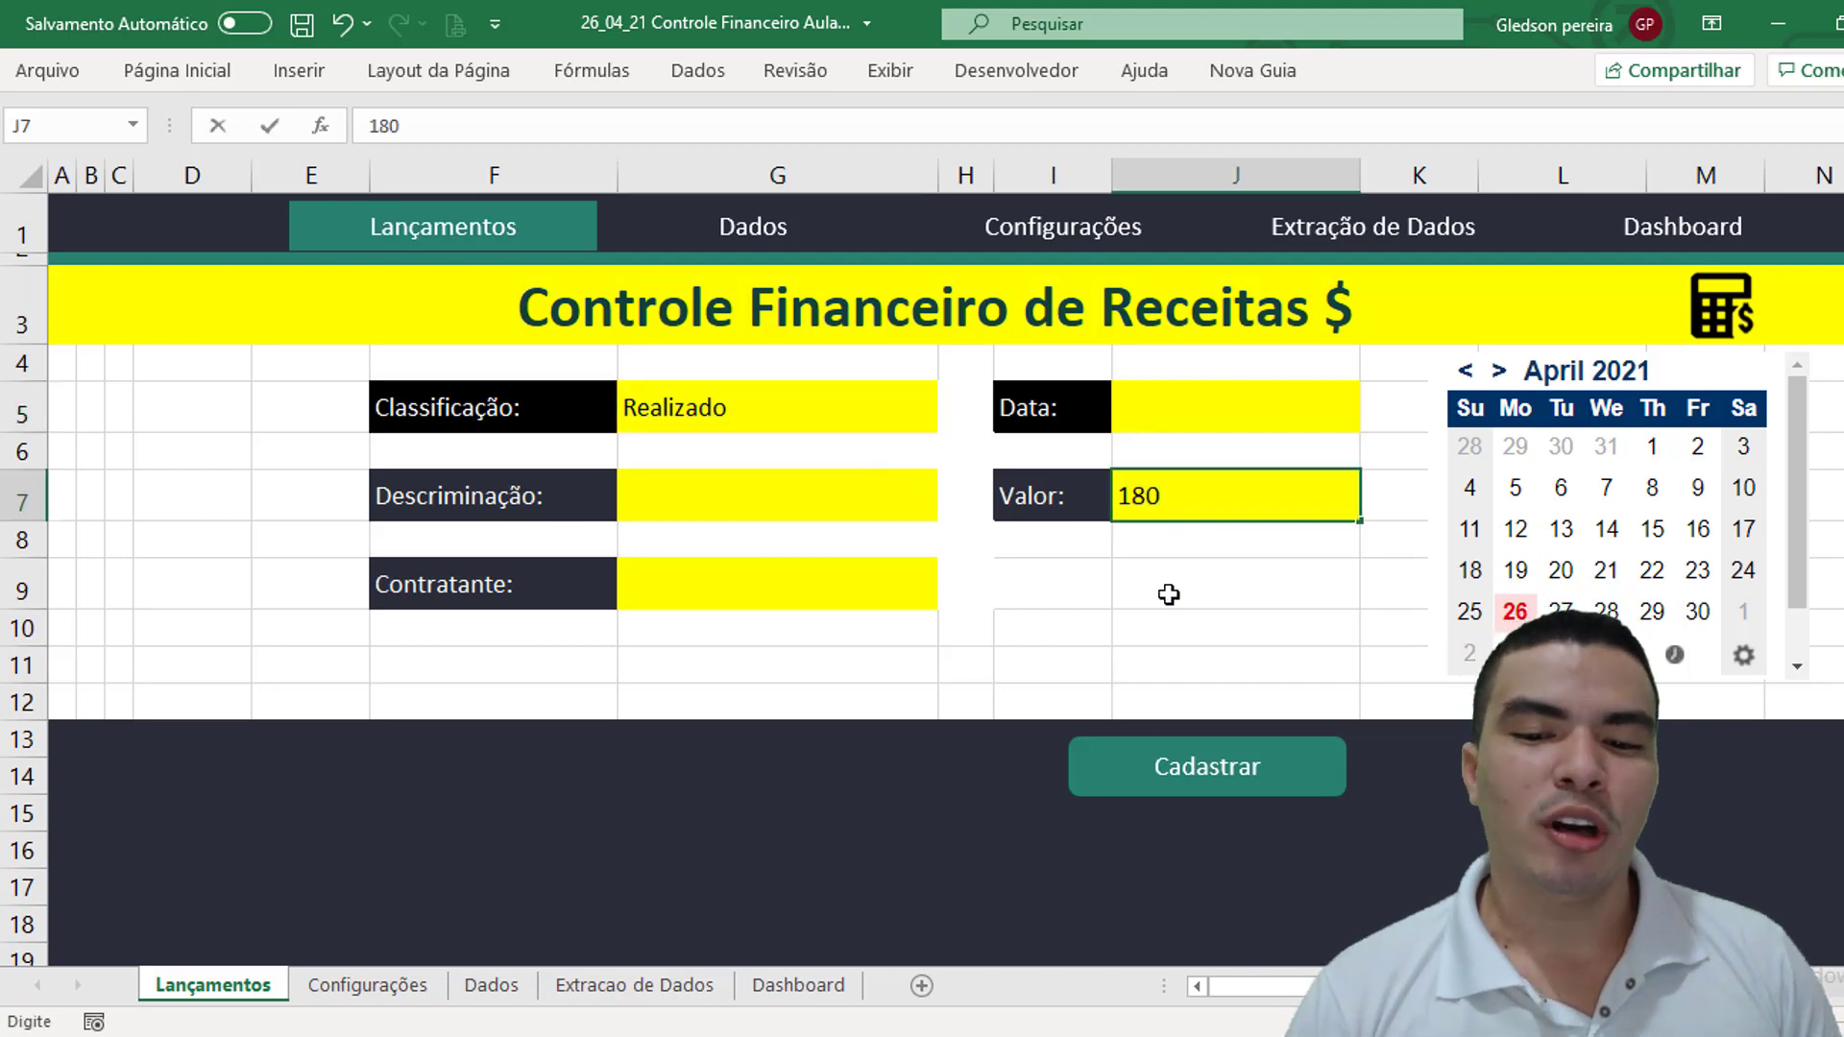
click(1169, 595)
Set the date to 28/04/2021 and the description to Youtube
click(1187, 418)
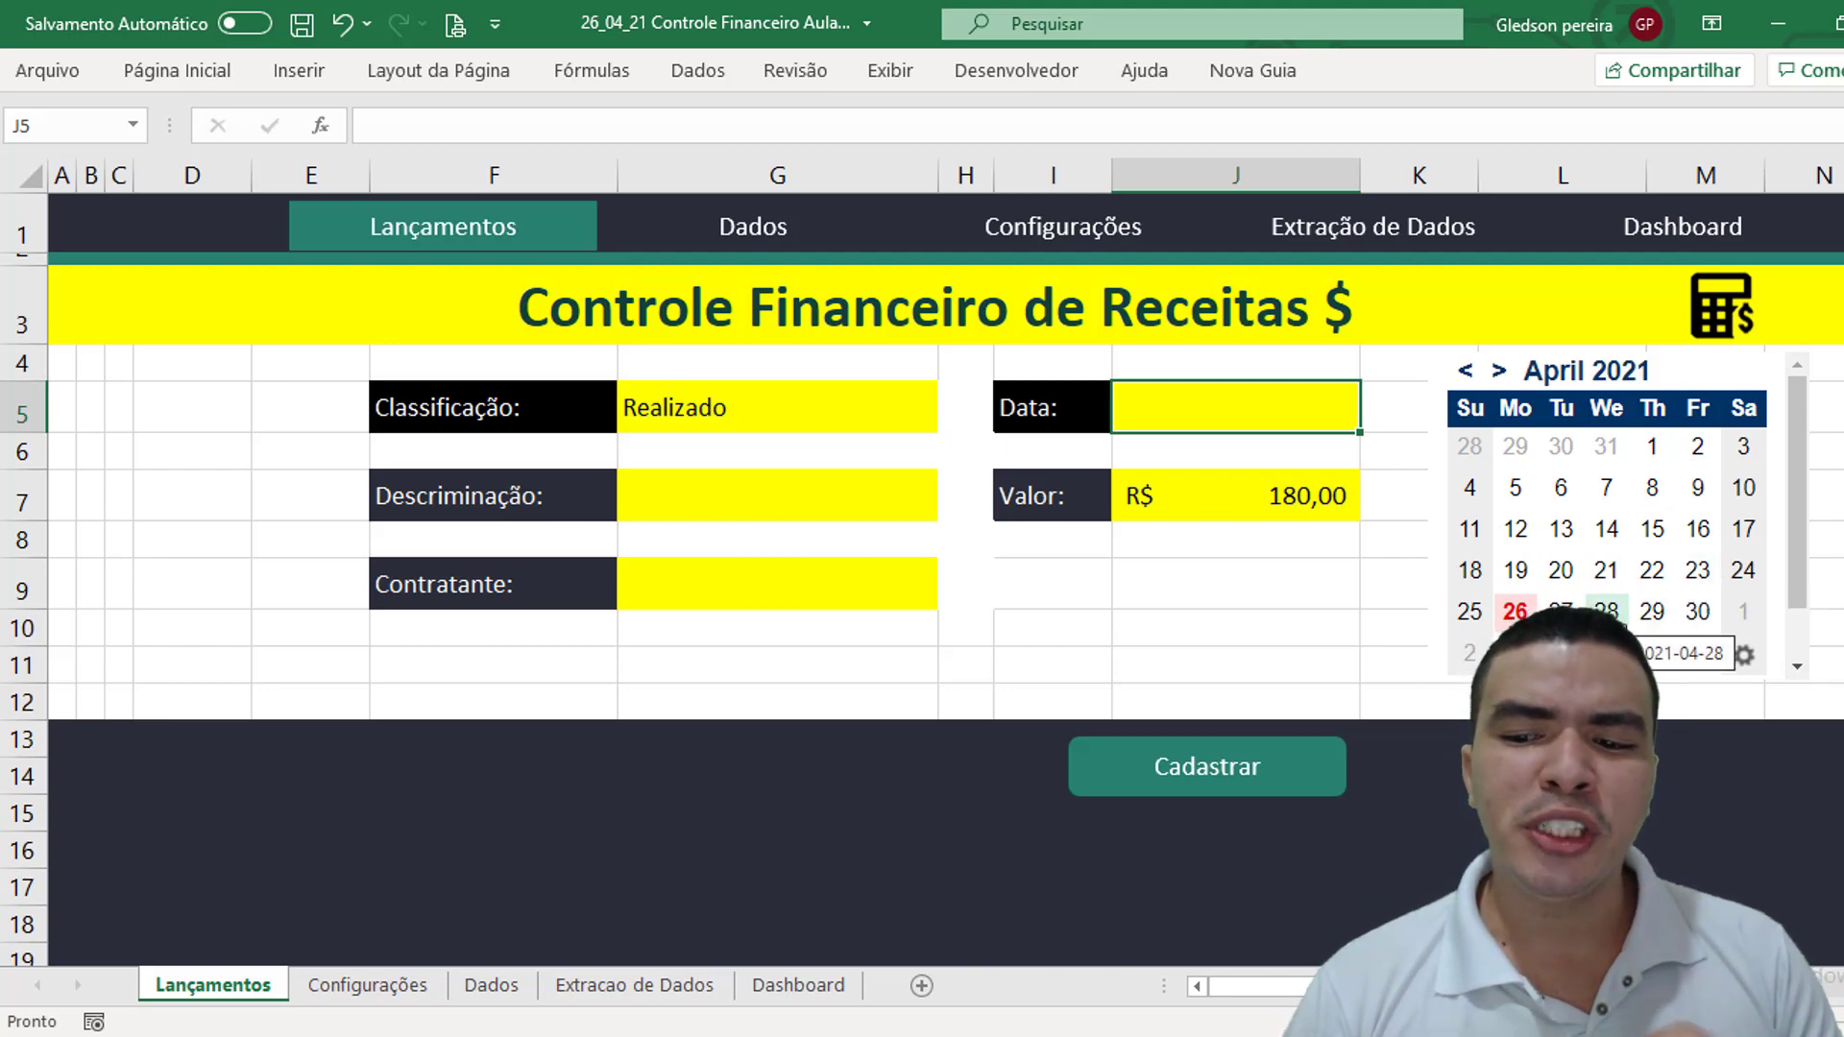
click(1606, 610)
click(913, 509)
click(952, 509)
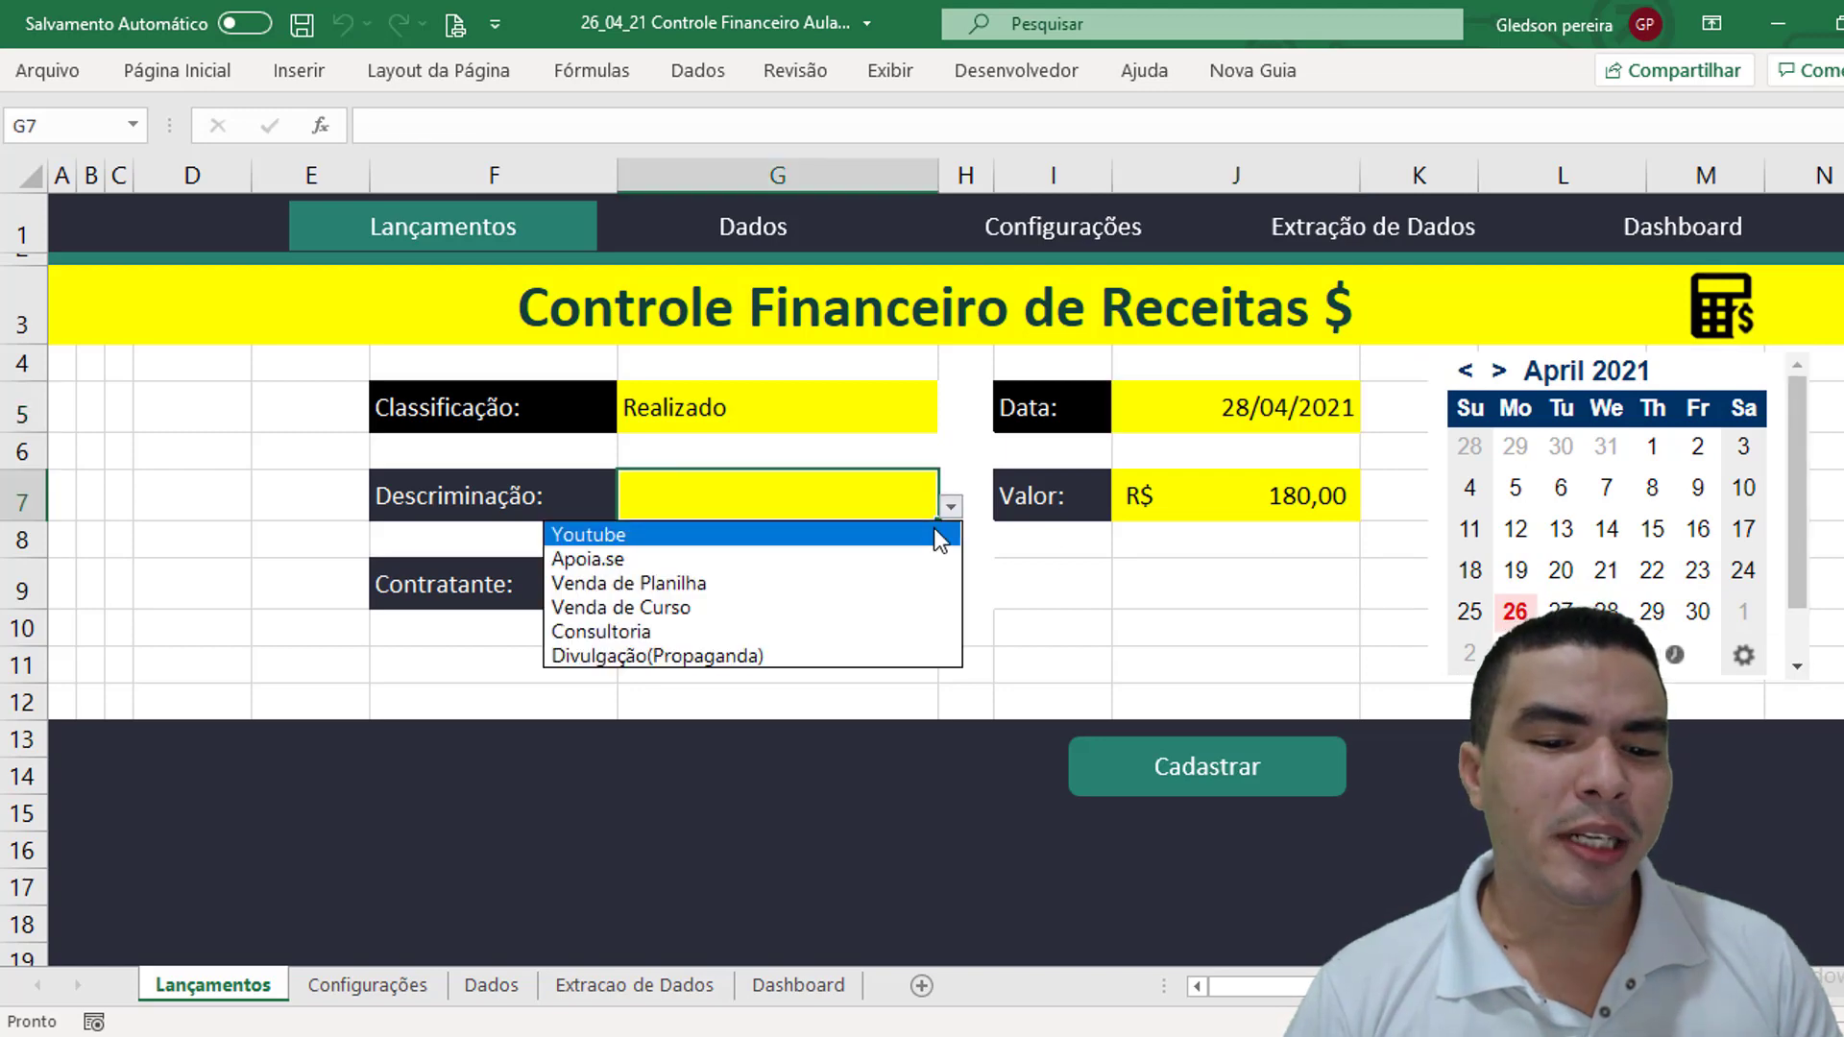
click(834, 535)
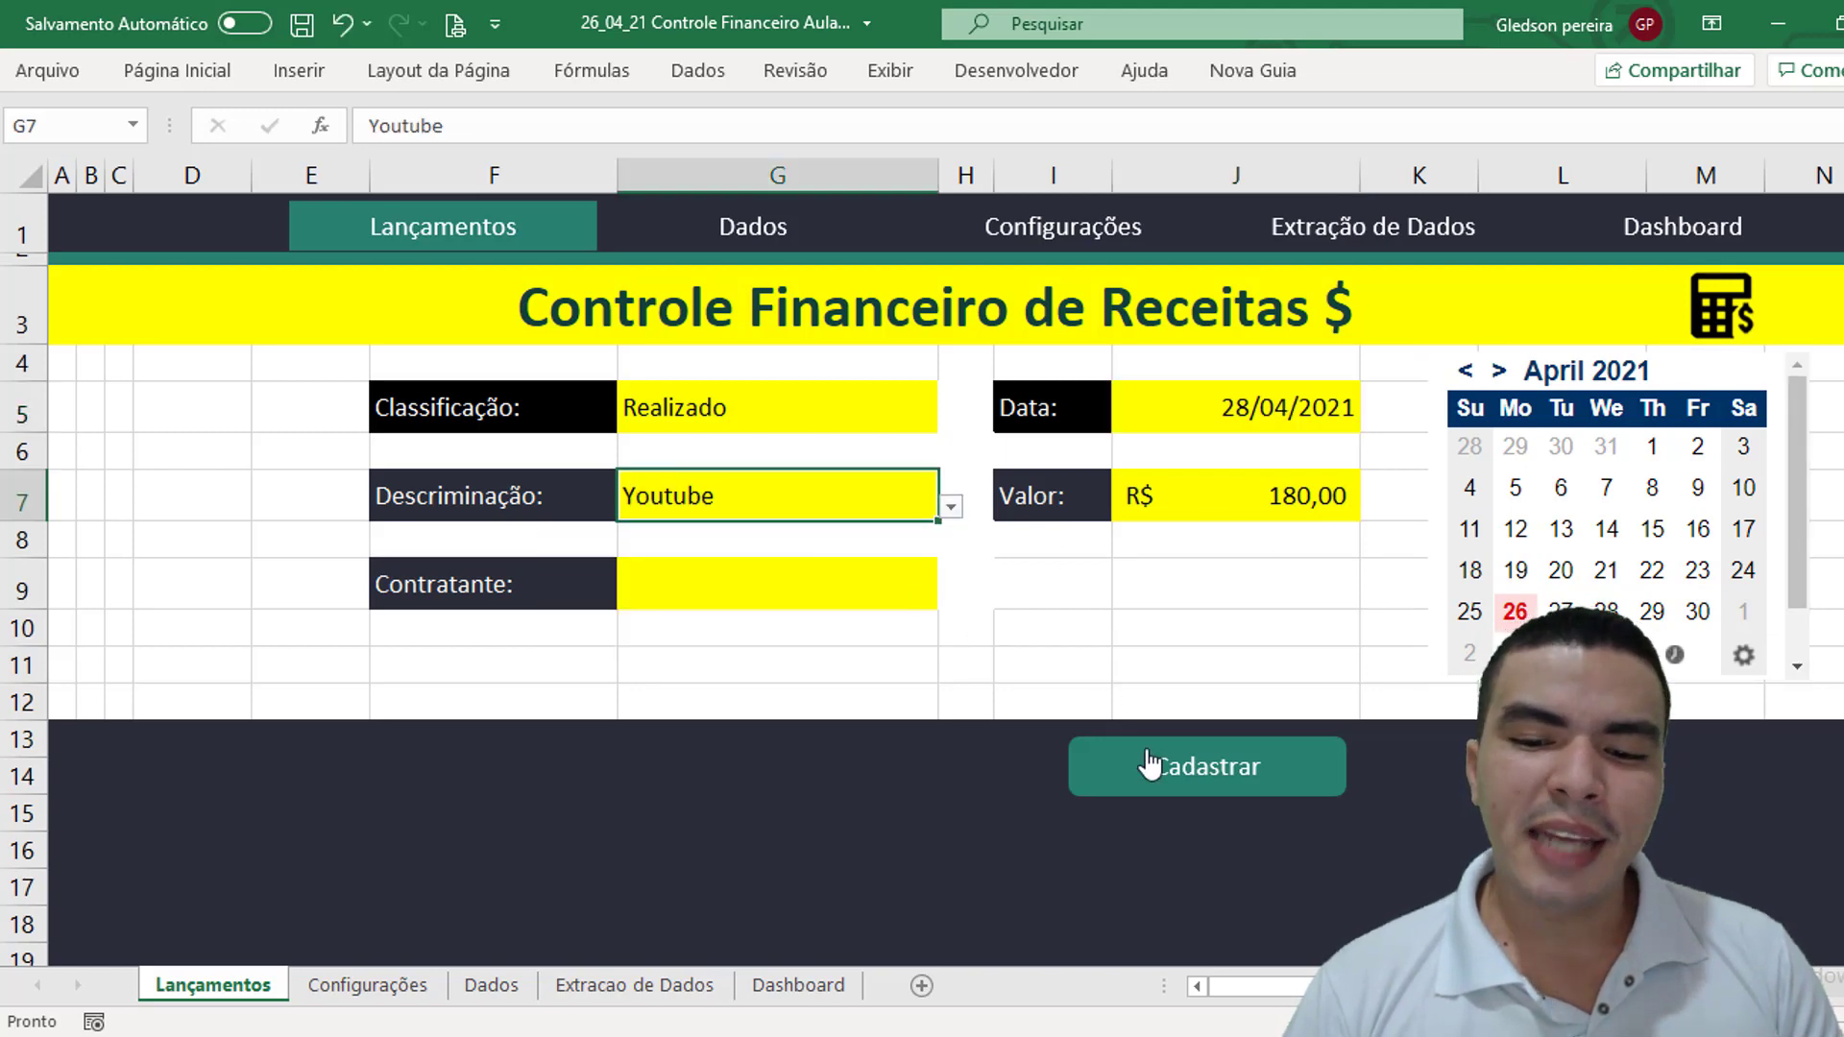
Register the entry with Cadastrar, confirm it and dismiss the success message
click(1153, 764)
click(1017, 630)
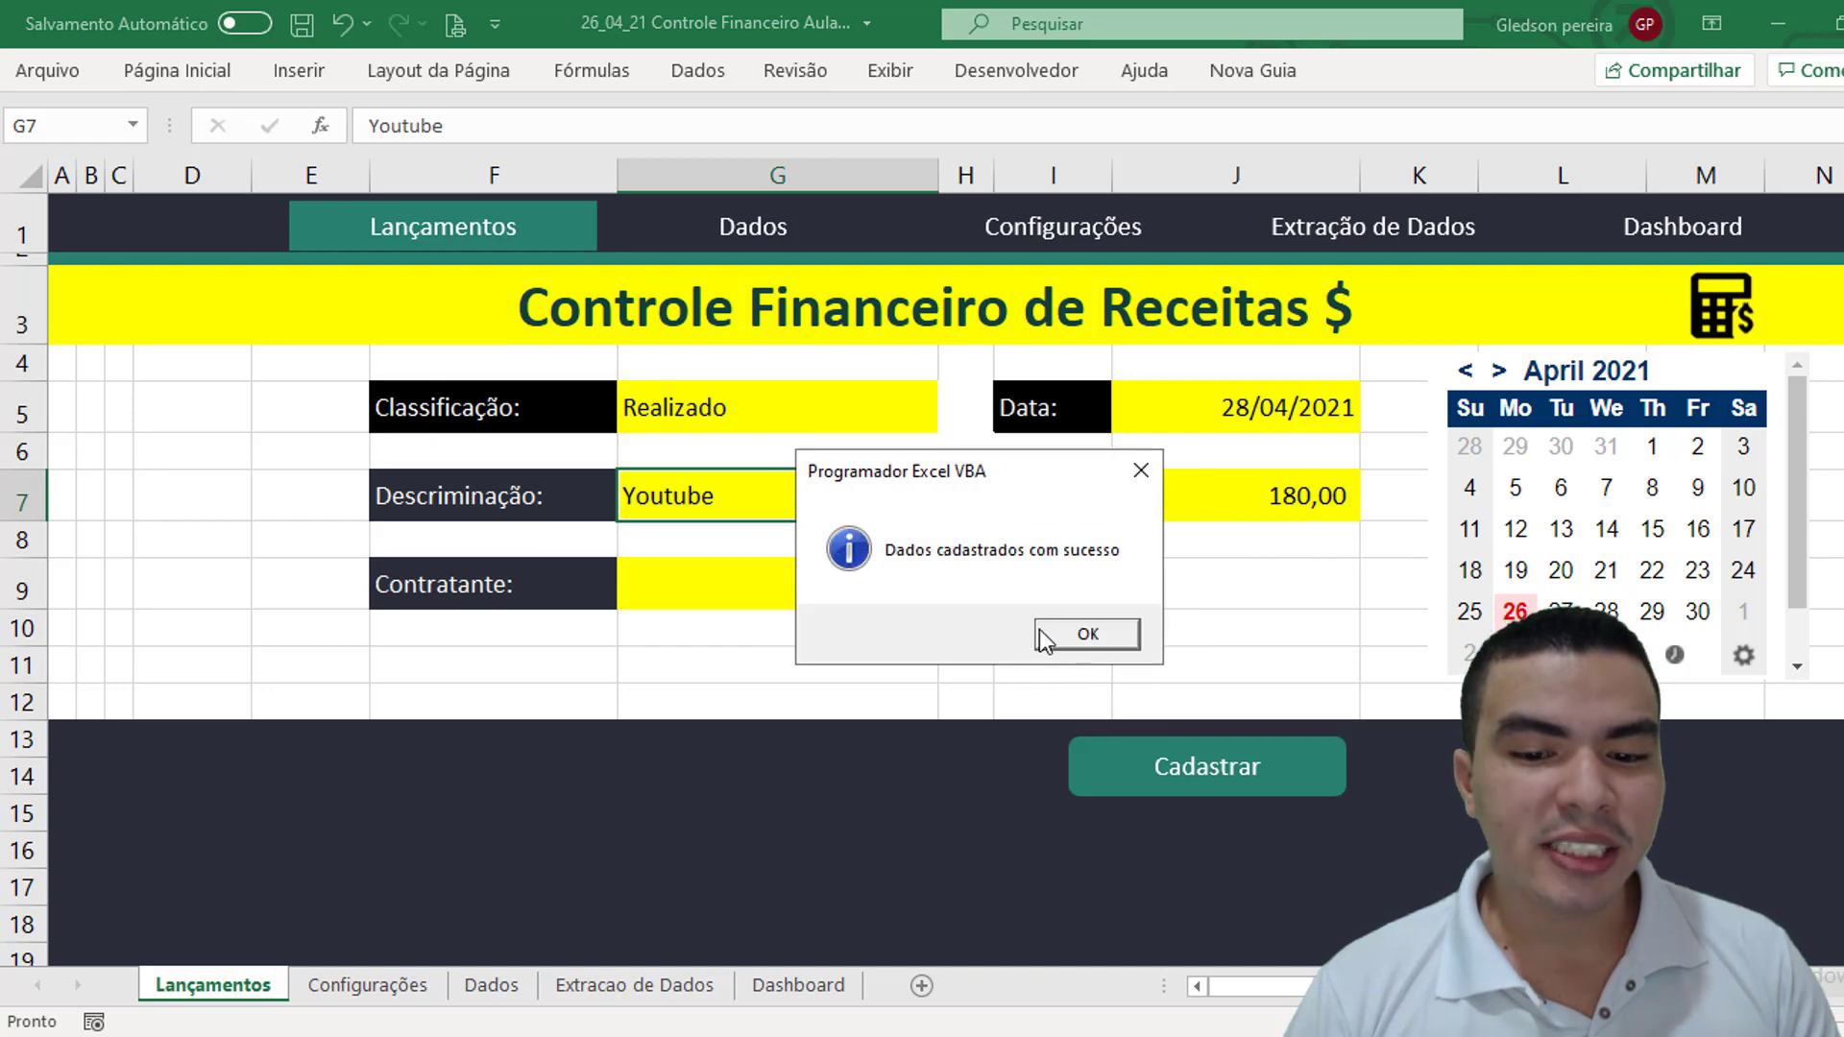
click(1088, 638)
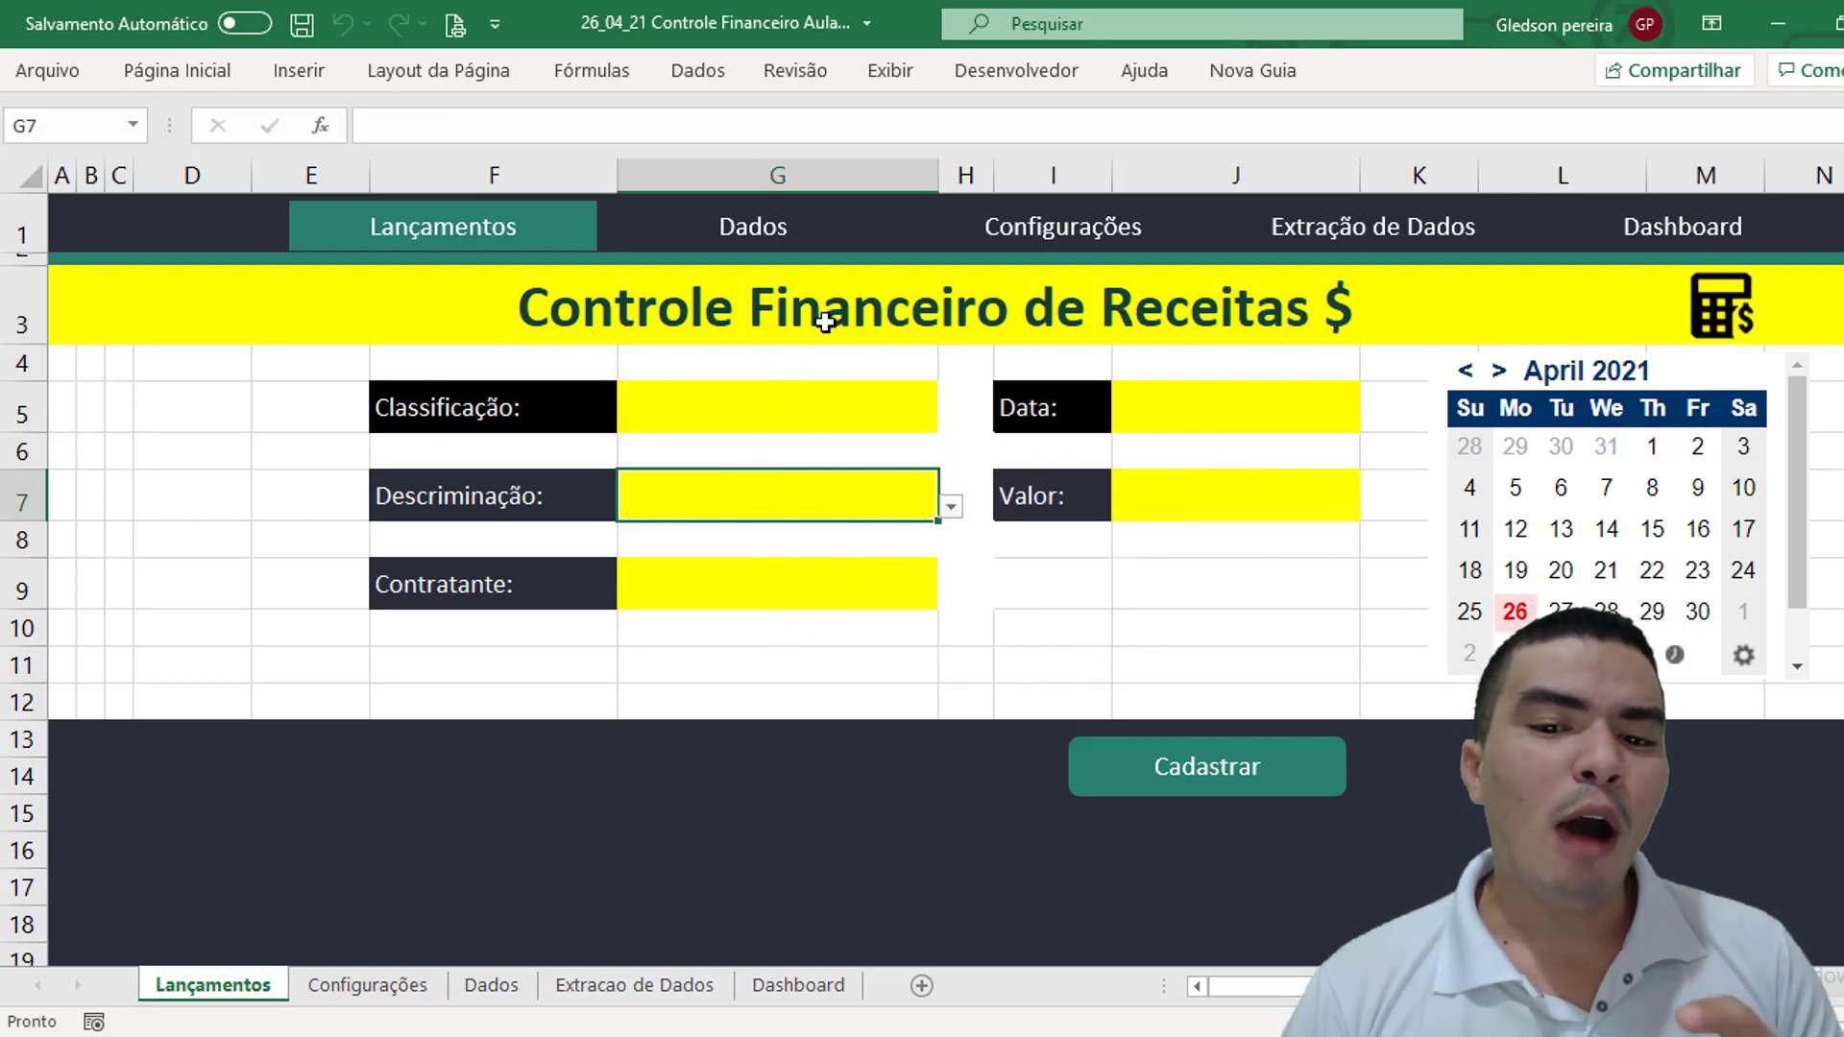
click(778, 240)
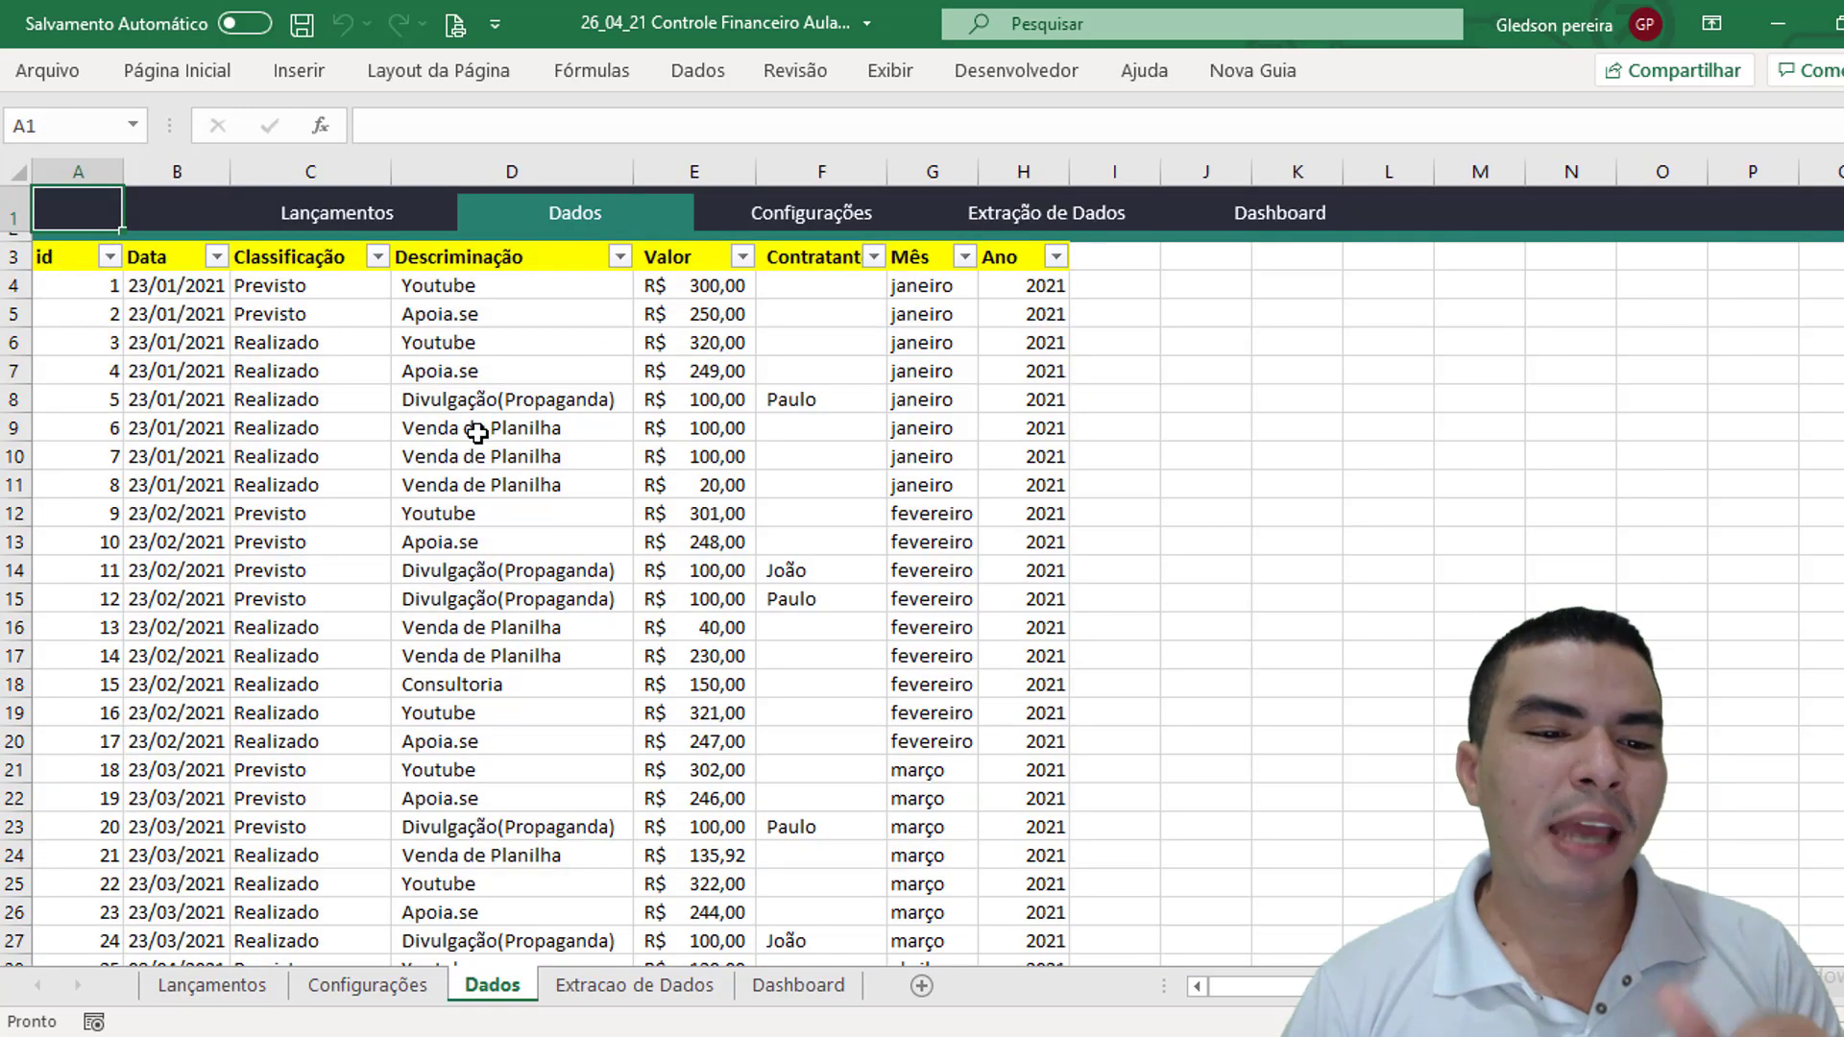
scroll(494, 498, down, 2)
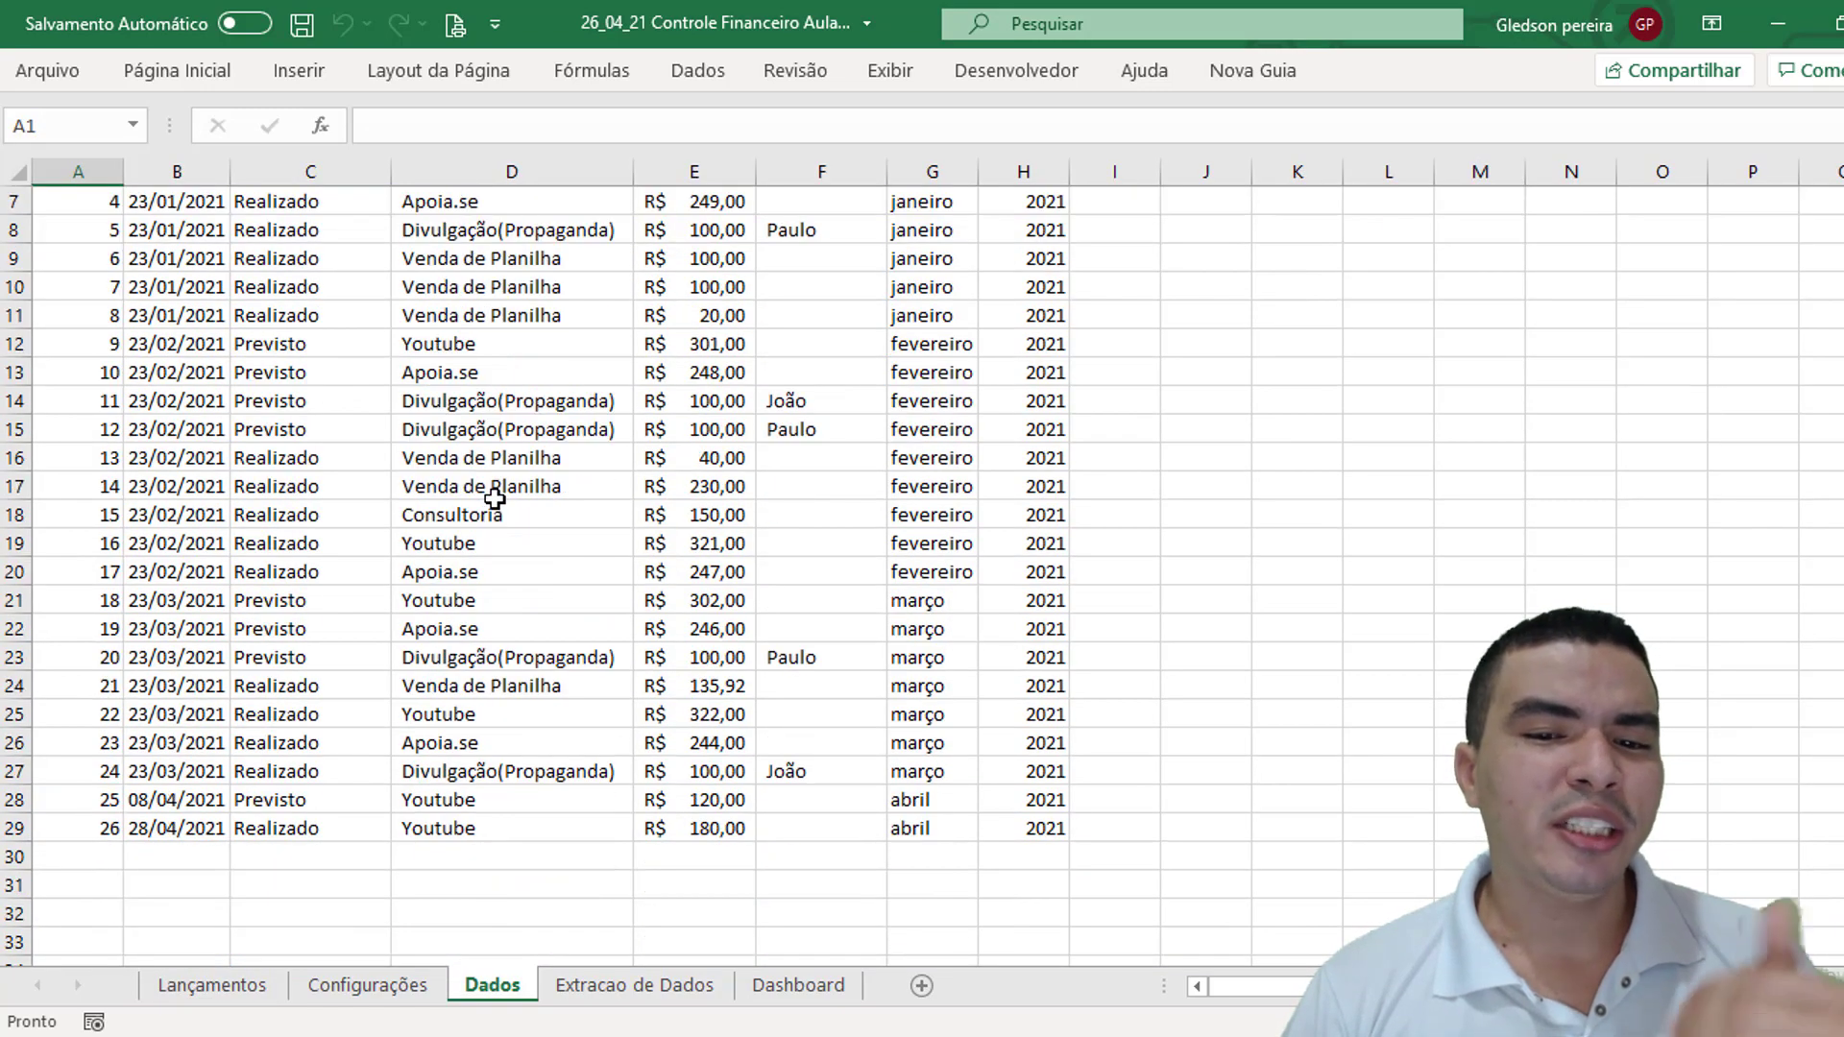
scroll(494, 498, down, 2)
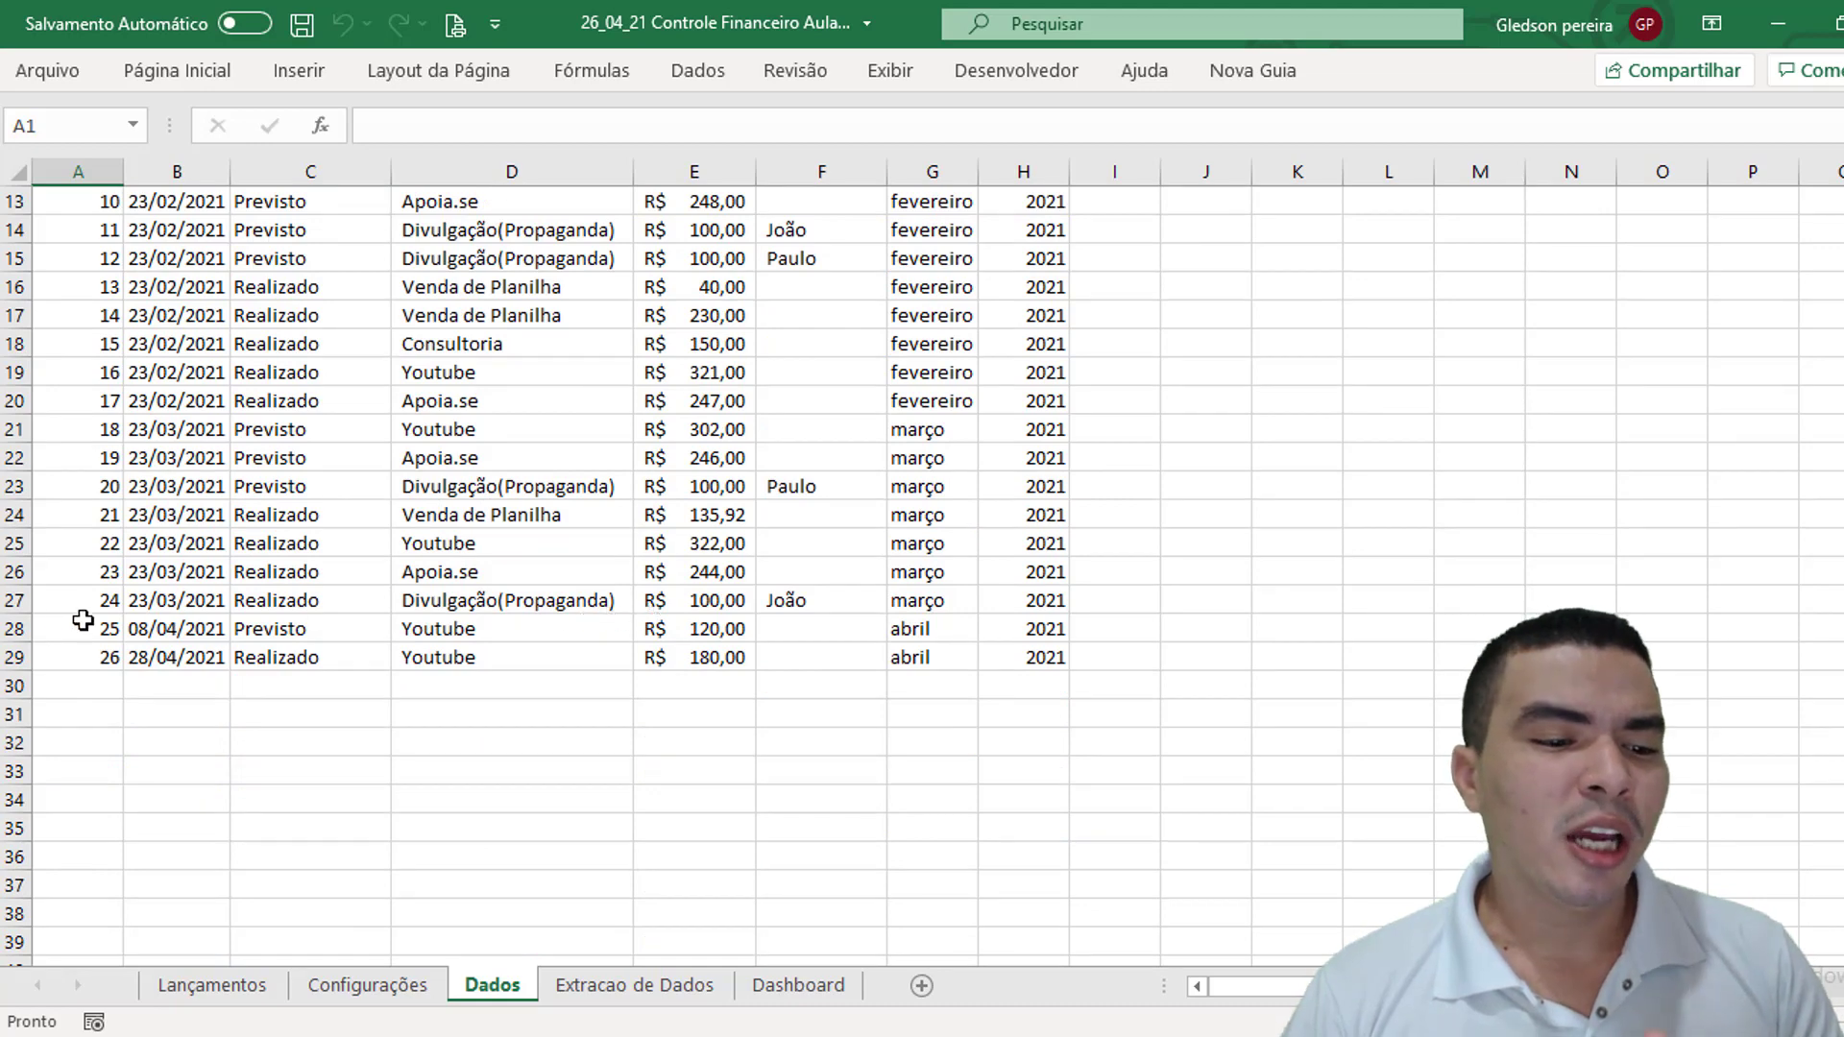
drag(15, 630, 17, 657)
click(542, 736)
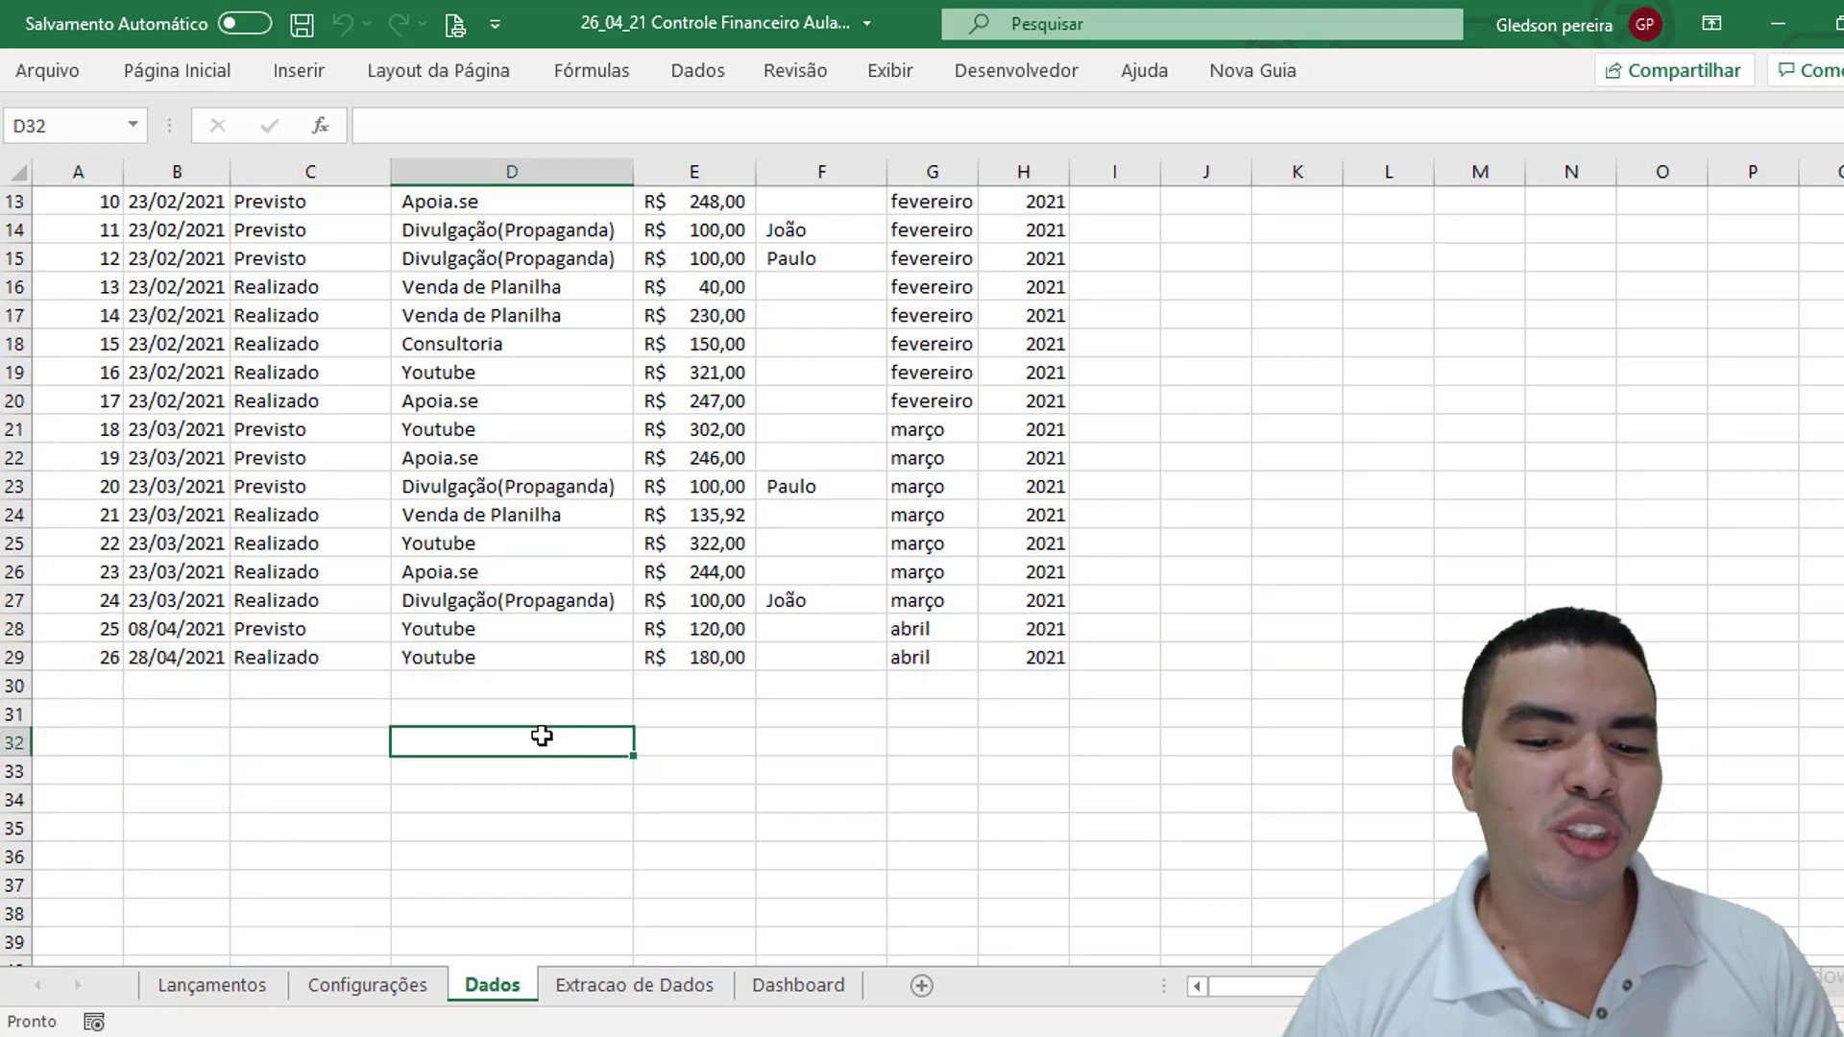
click(273, 636)
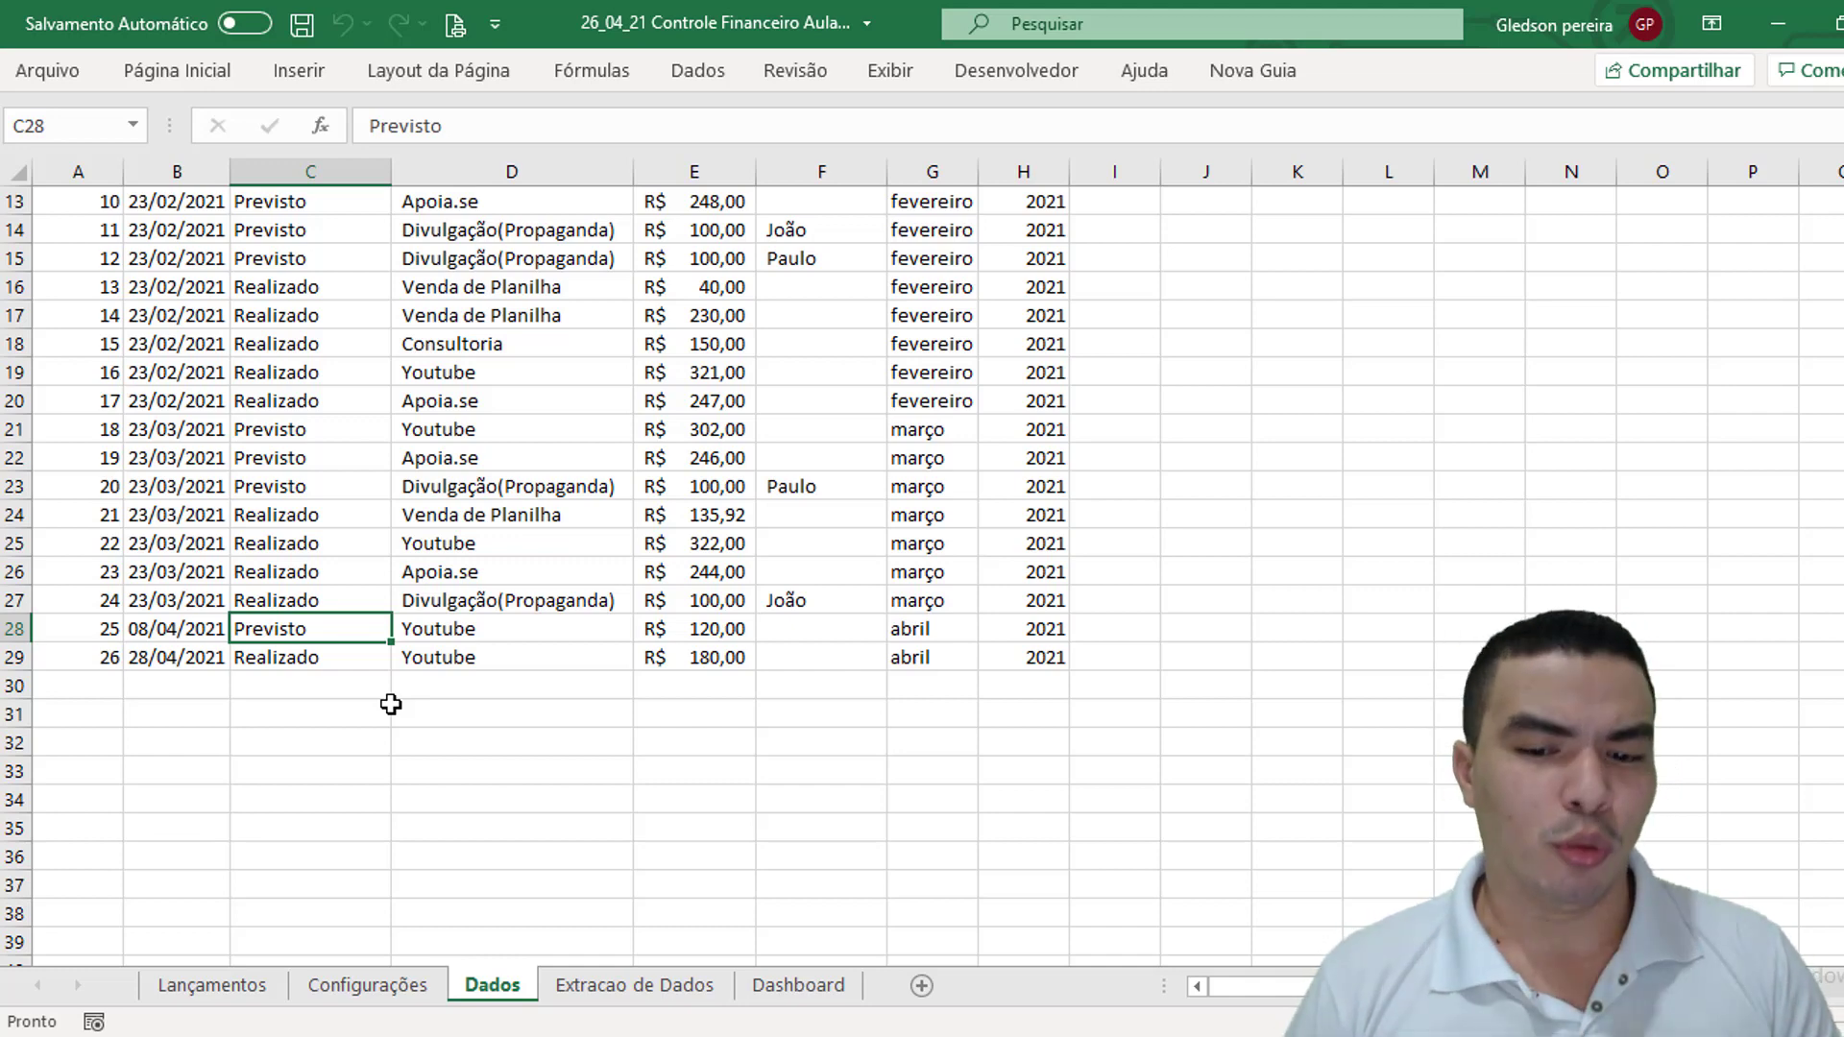
scroll(412, 695, up, 2)
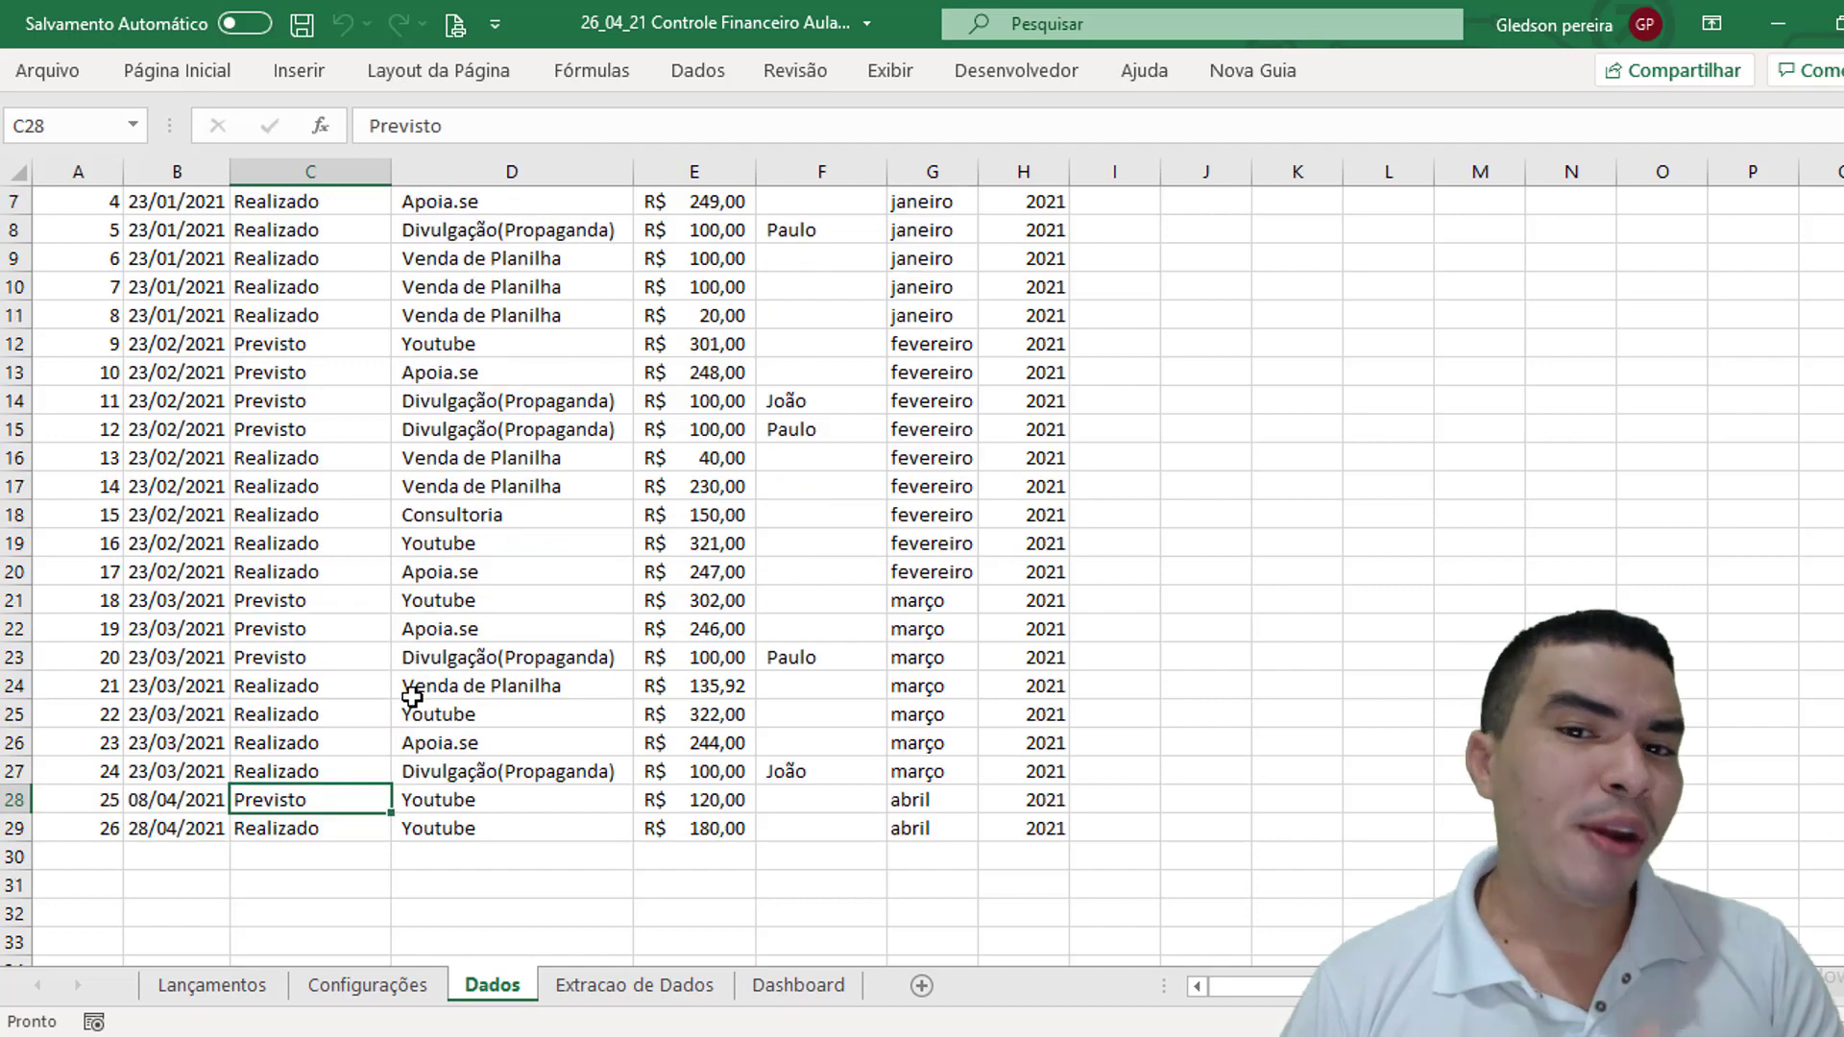
scroll(412, 696, up, 2)
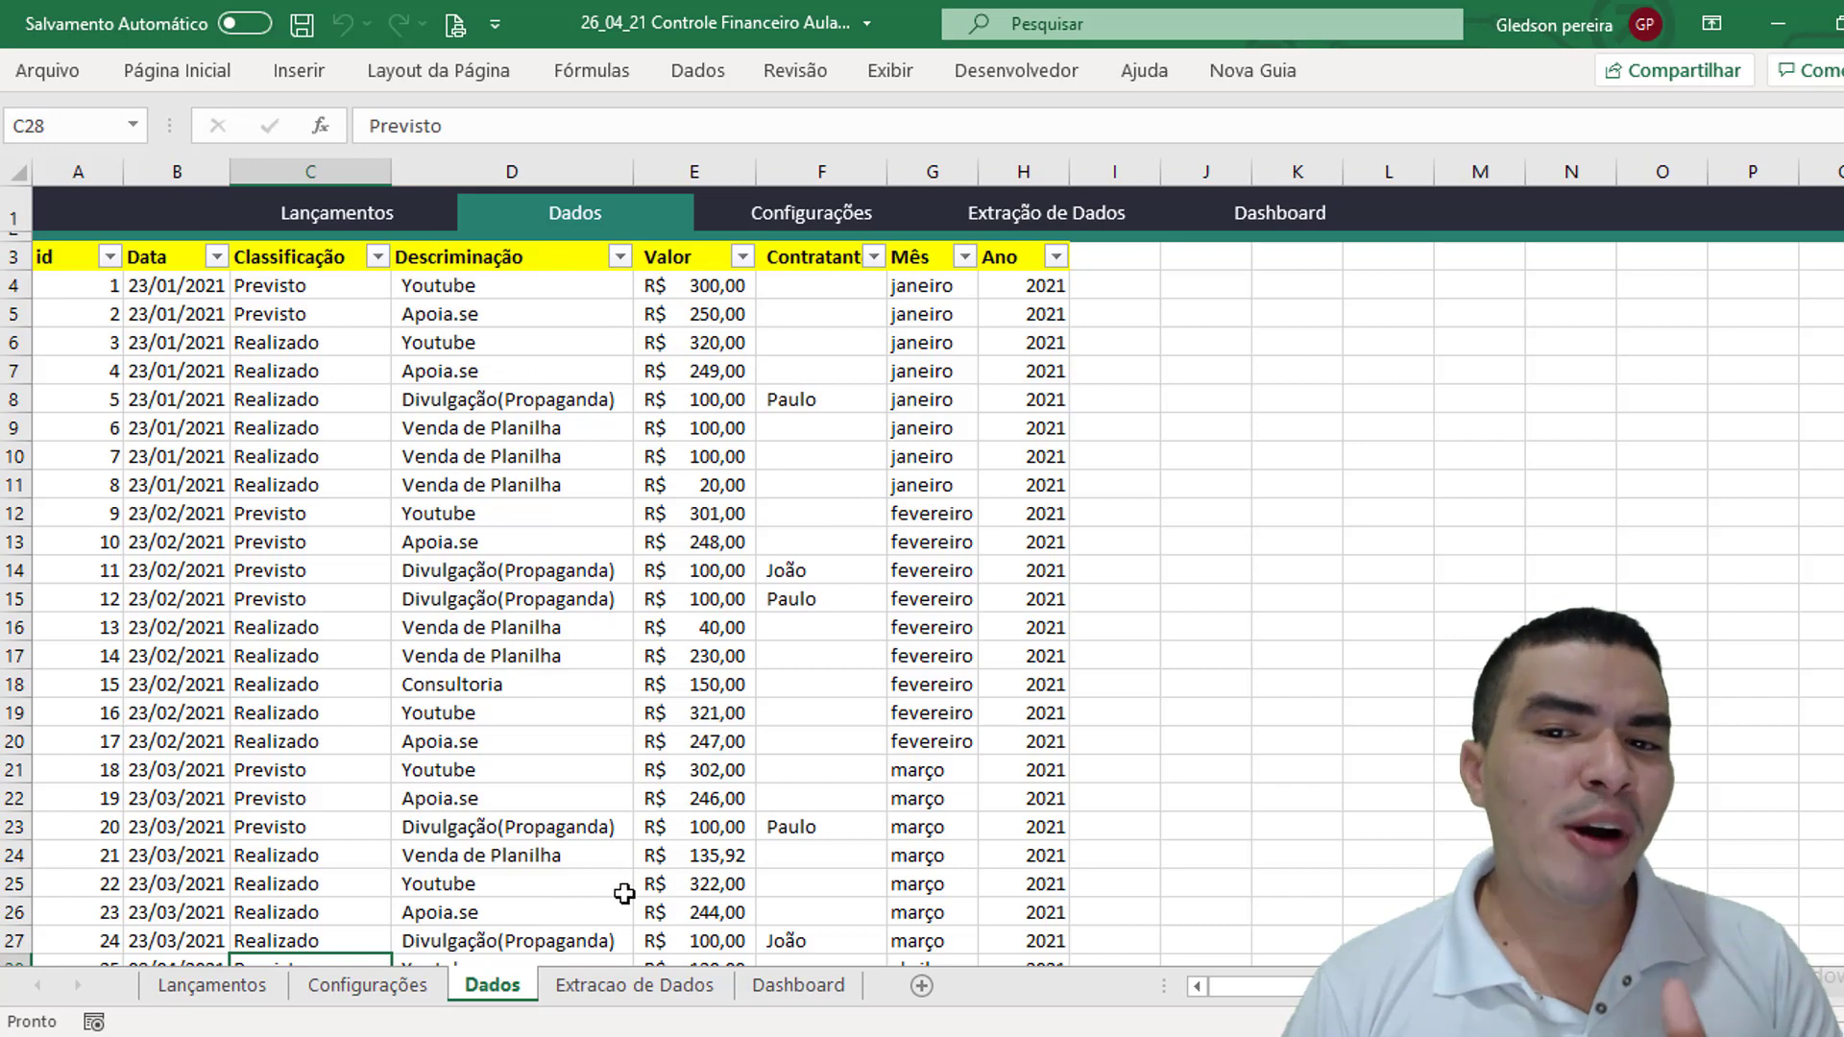
On Extracao de Dados, fill B7:B18 with the months janeiro through dezembro
click(649, 986)
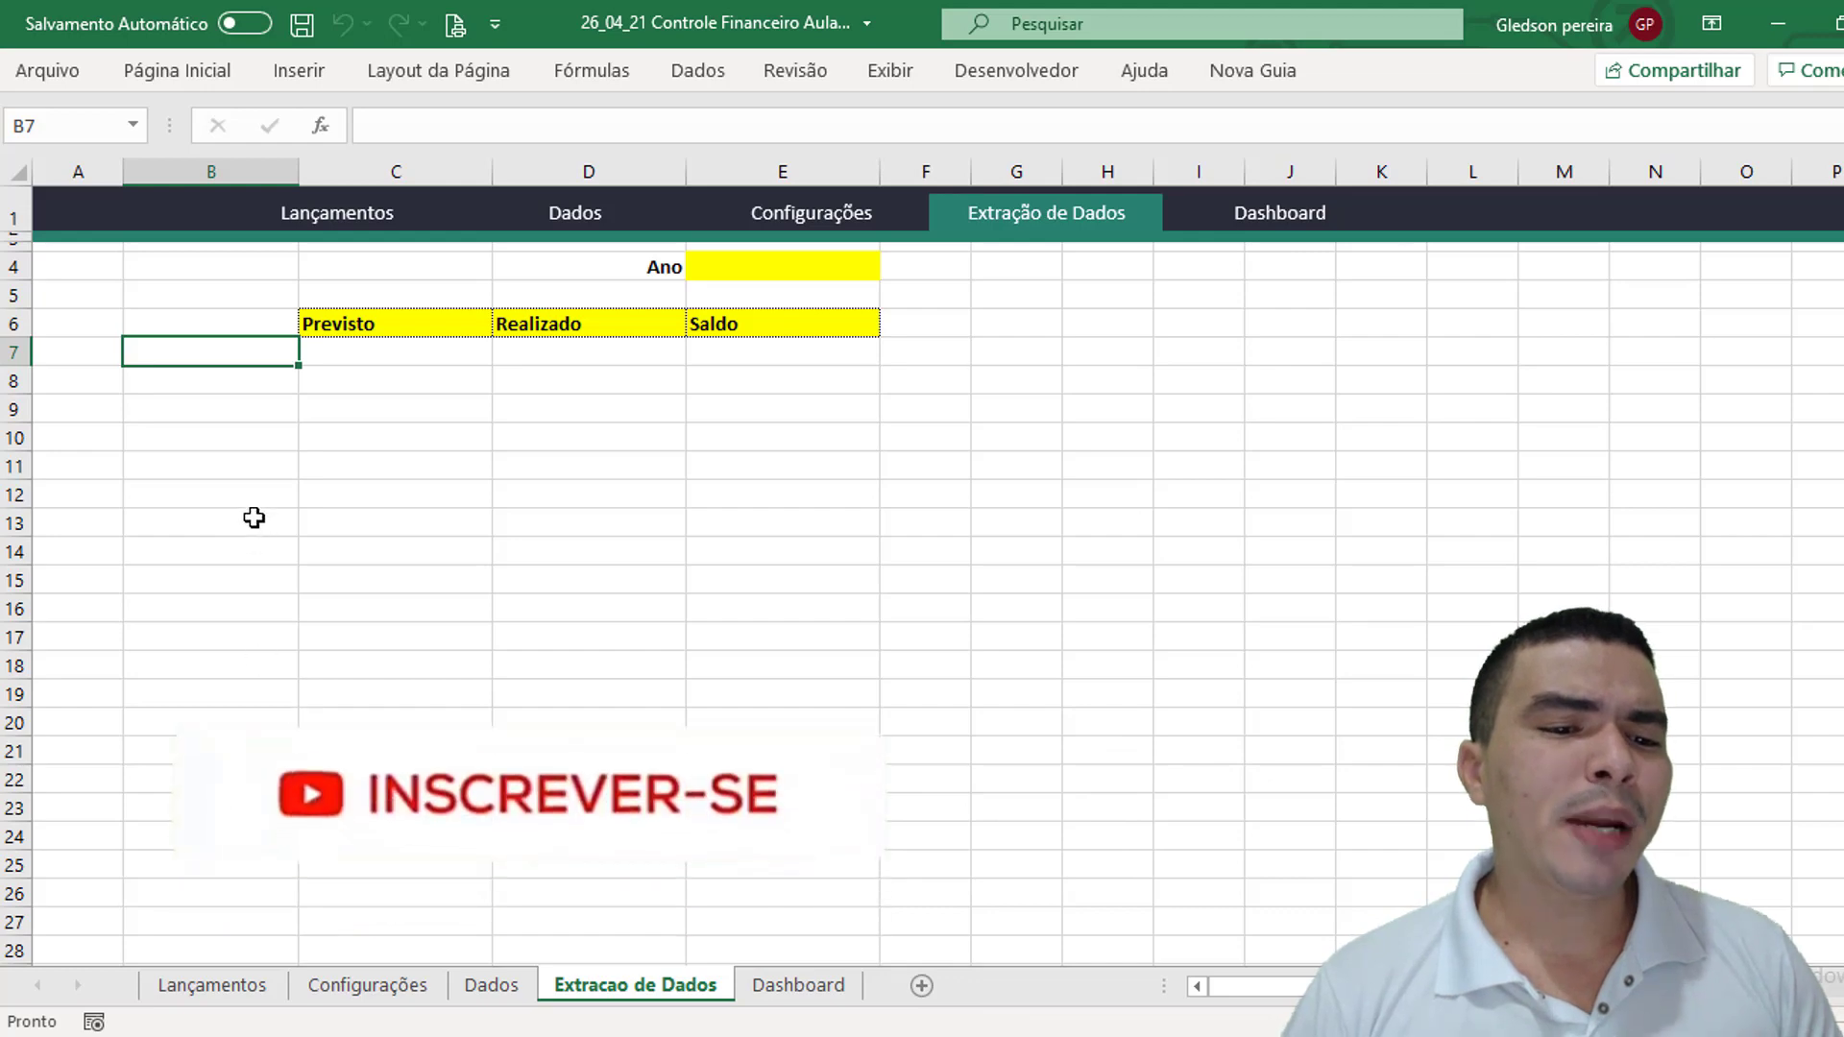
text(jan)
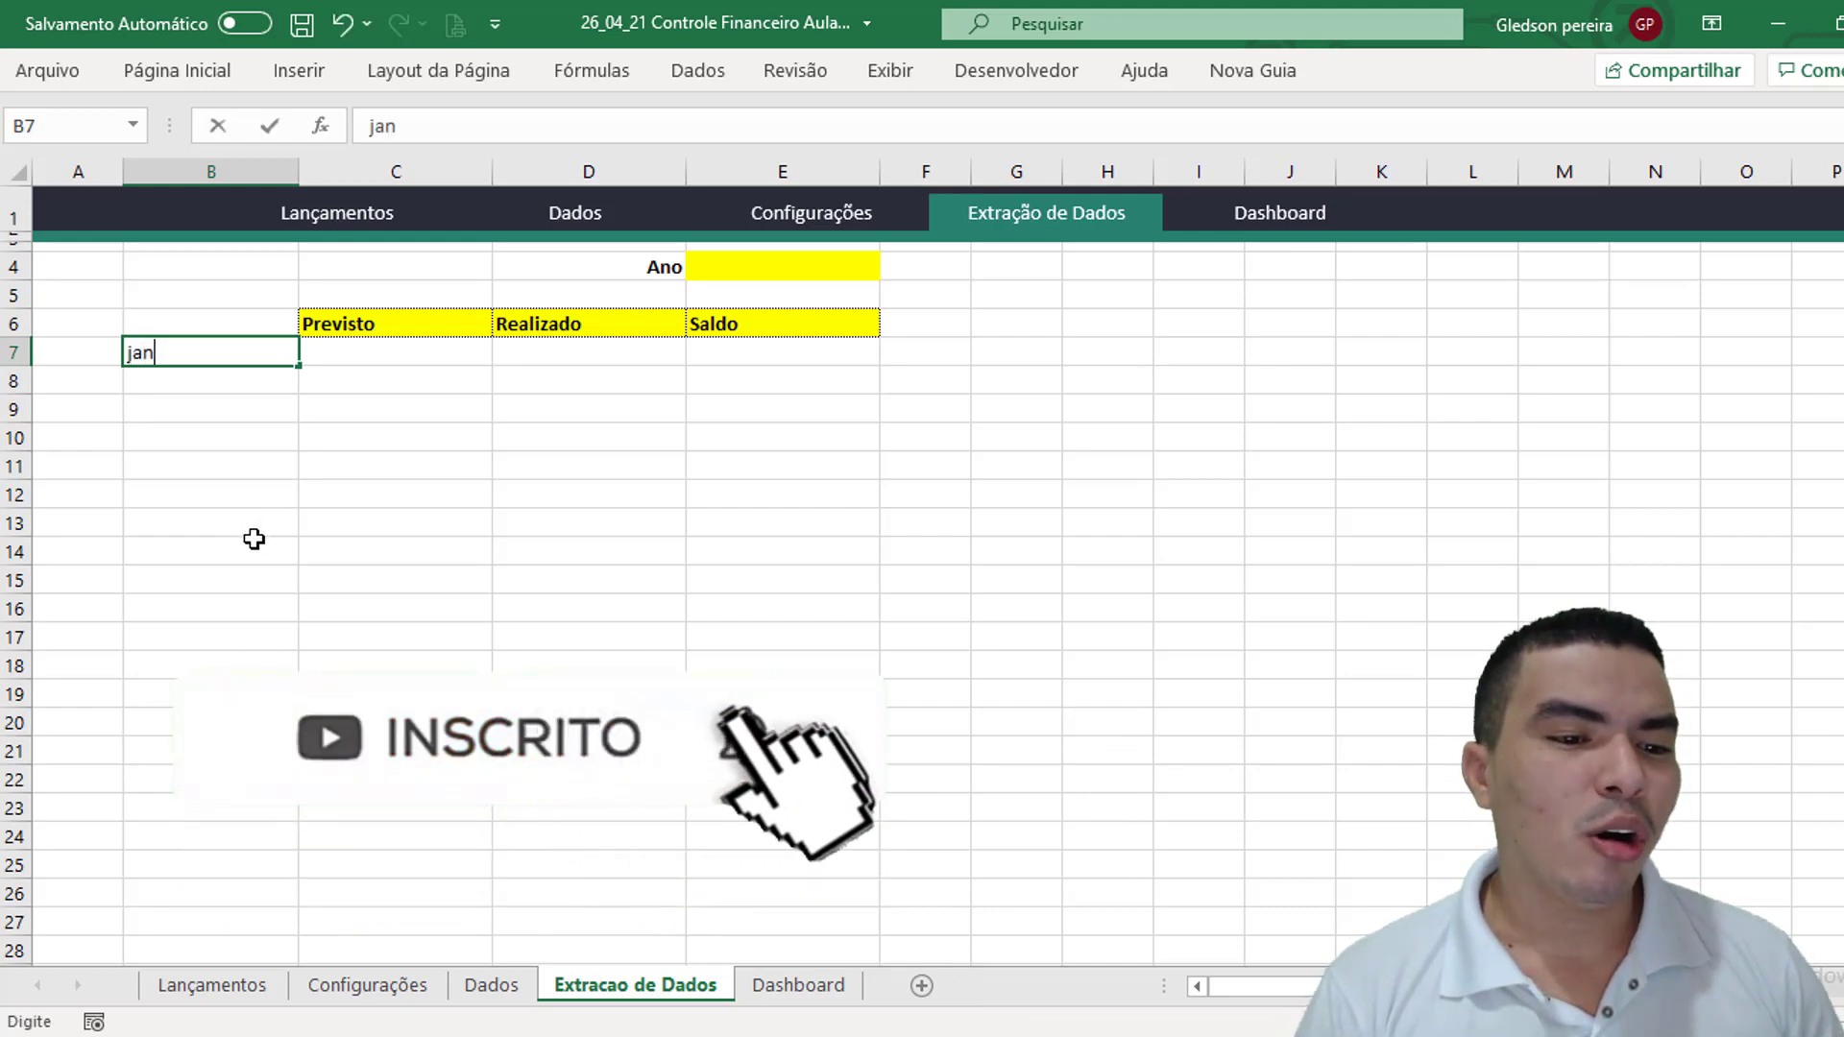
text(eiro)
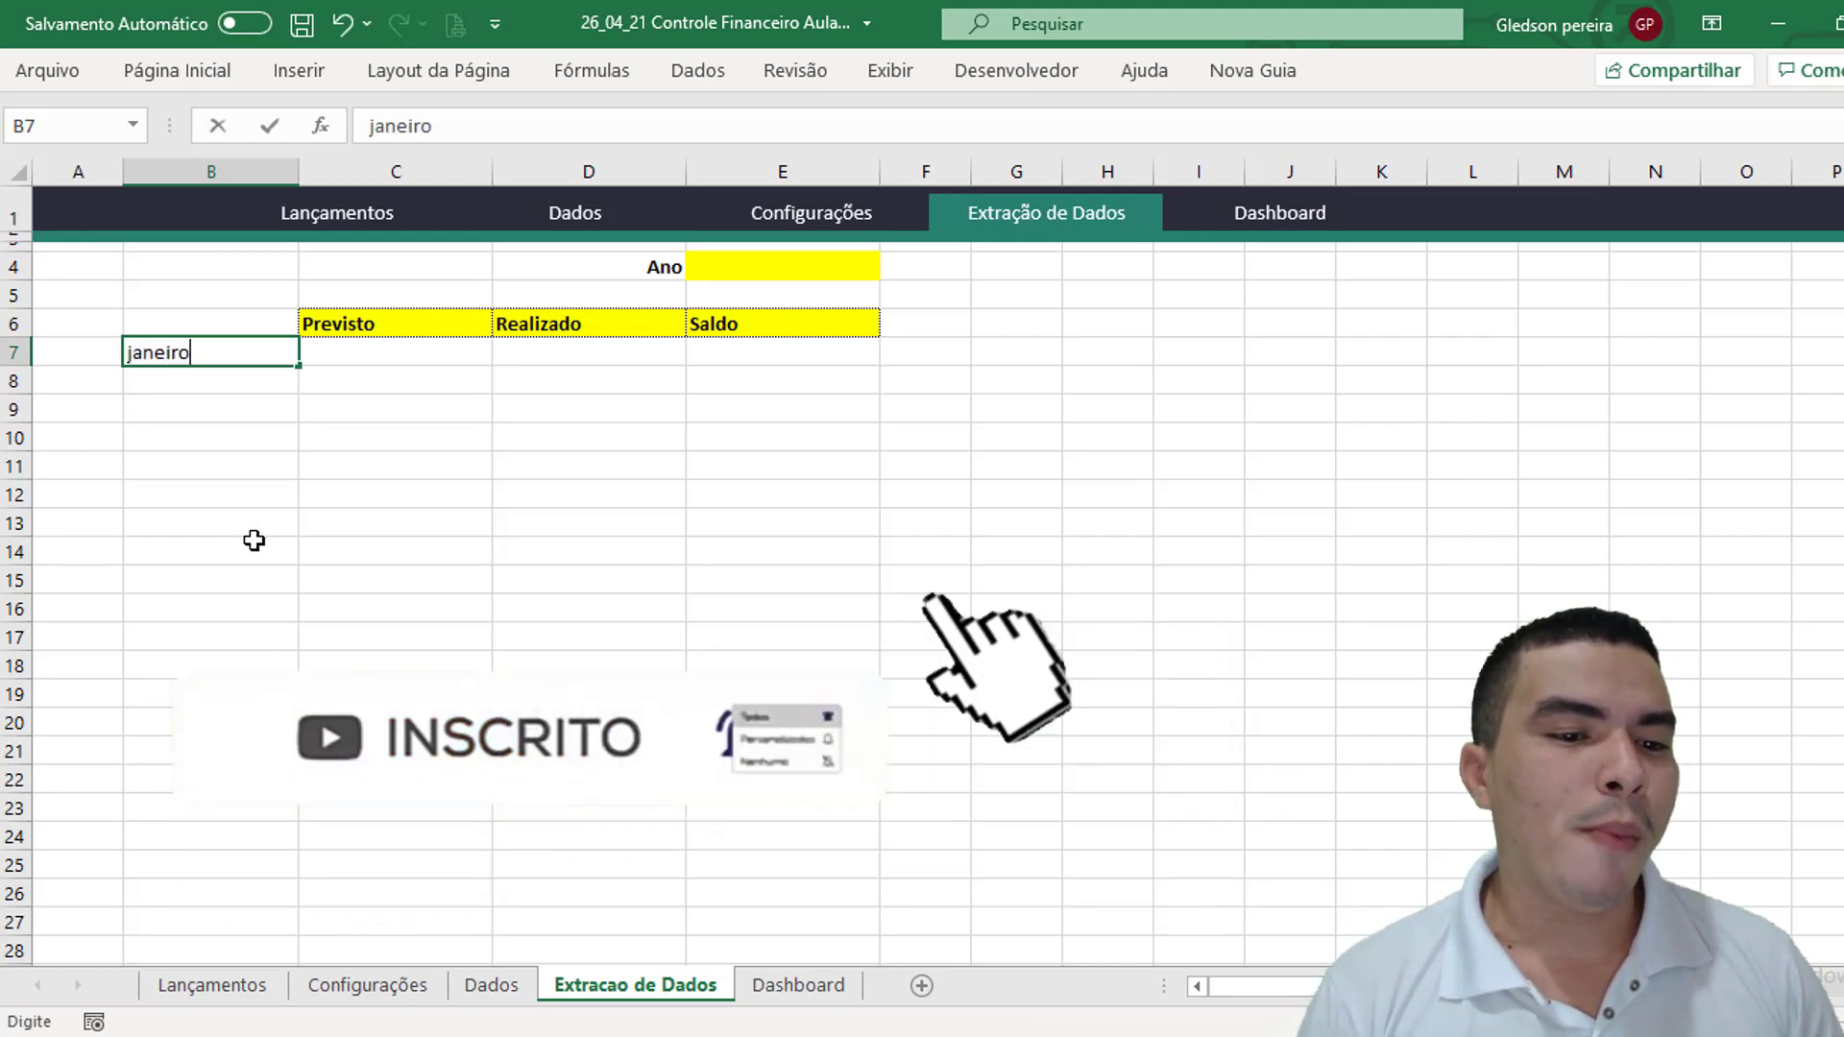
click(253, 540)
click(288, 361)
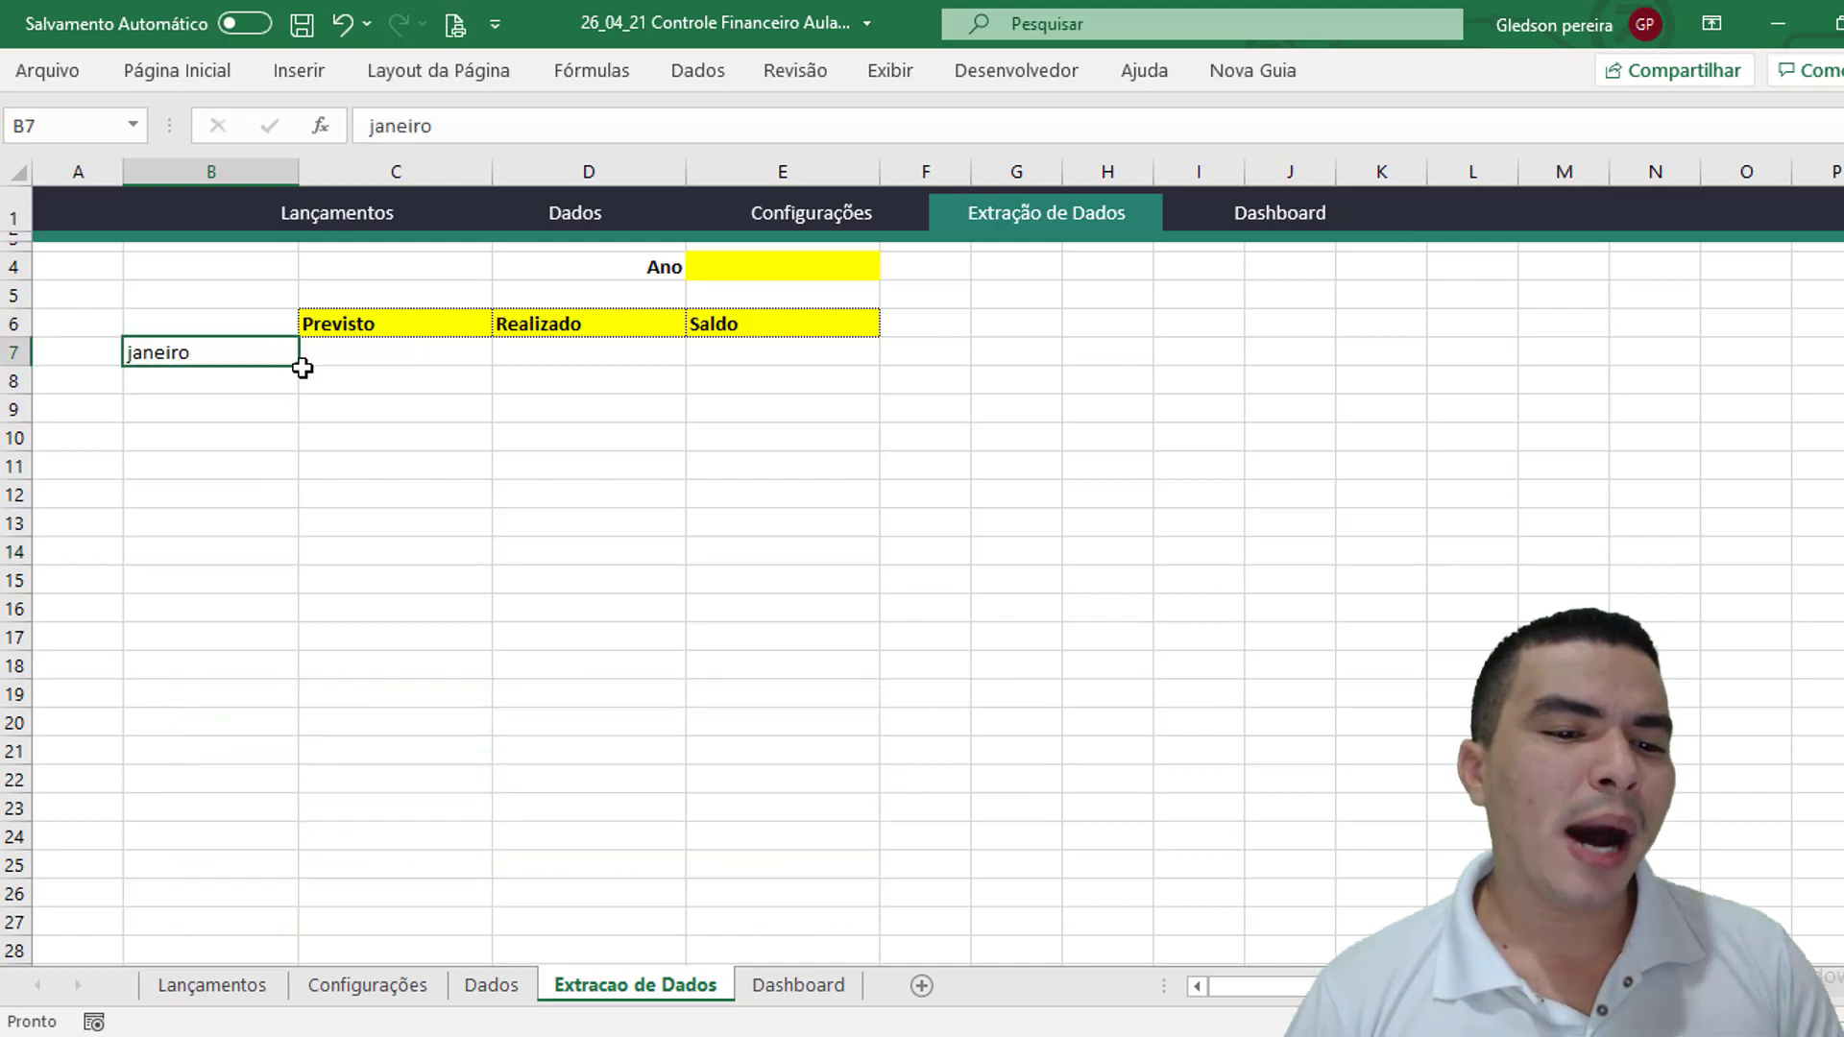
drag(300, 363, 301, 663)
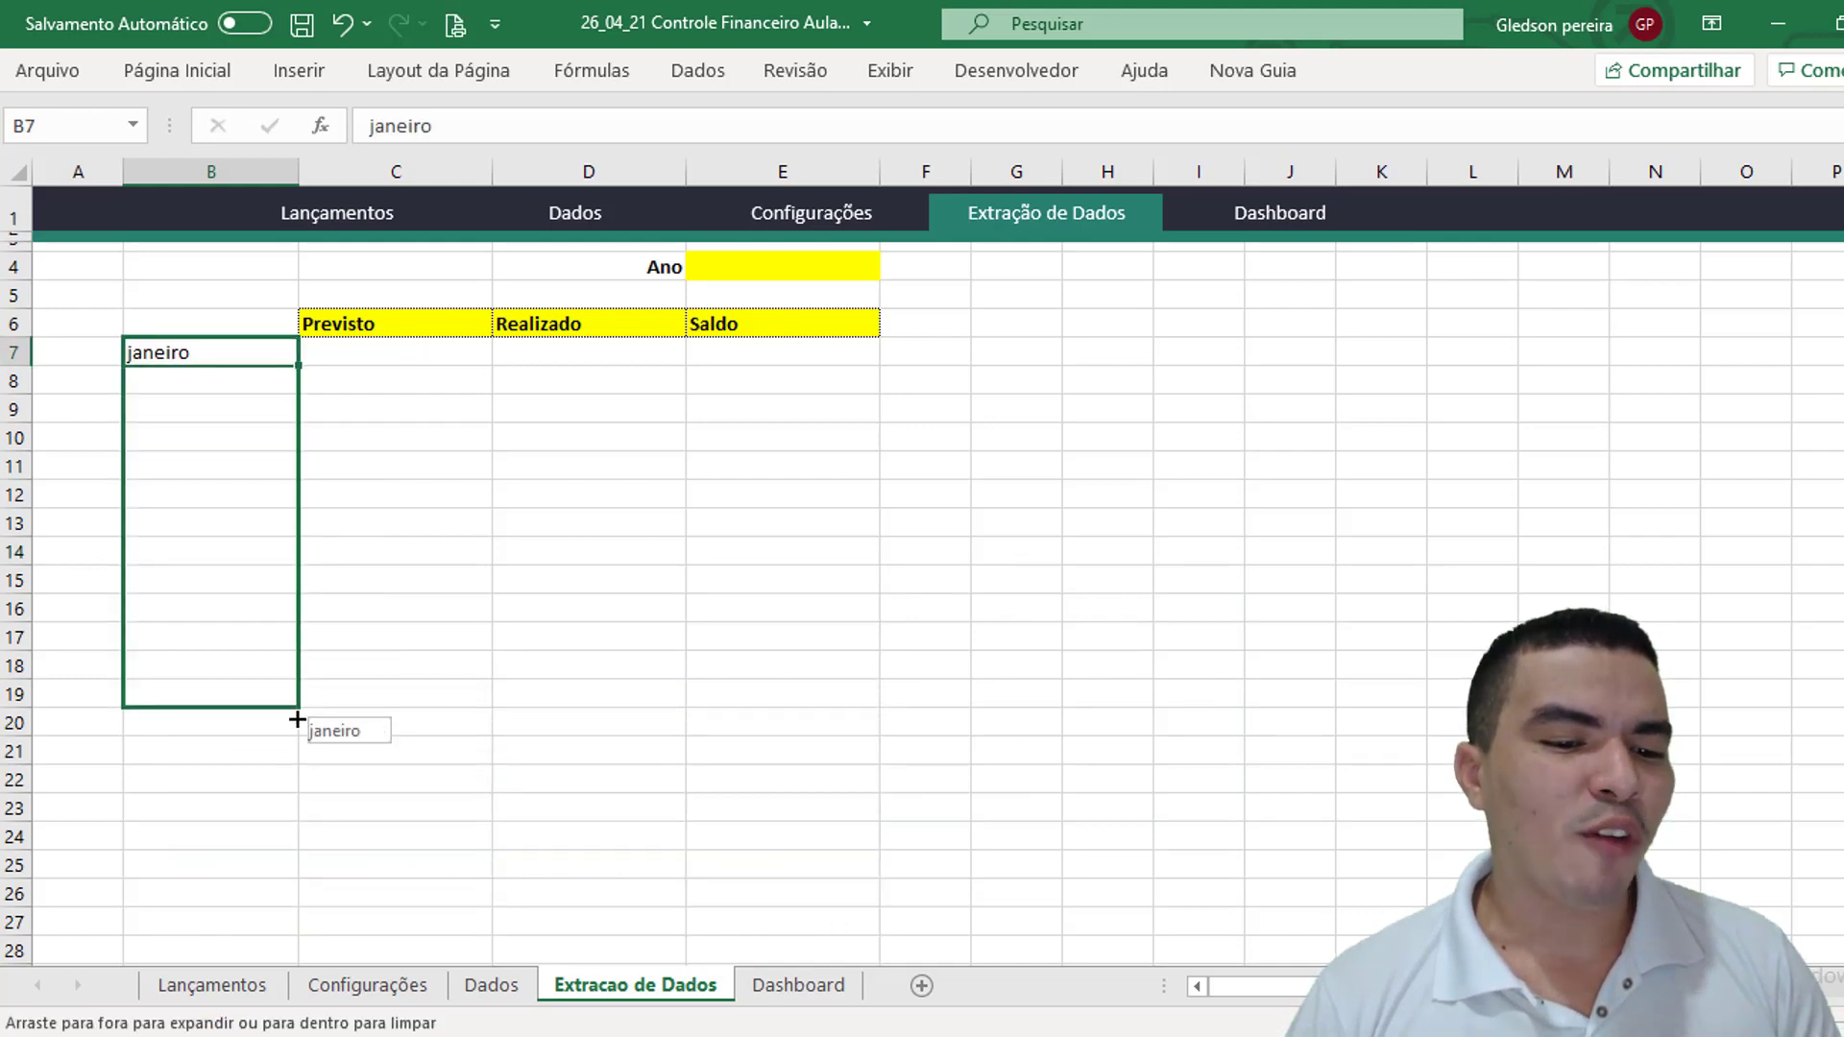
drag(295, 698, 298, 675)
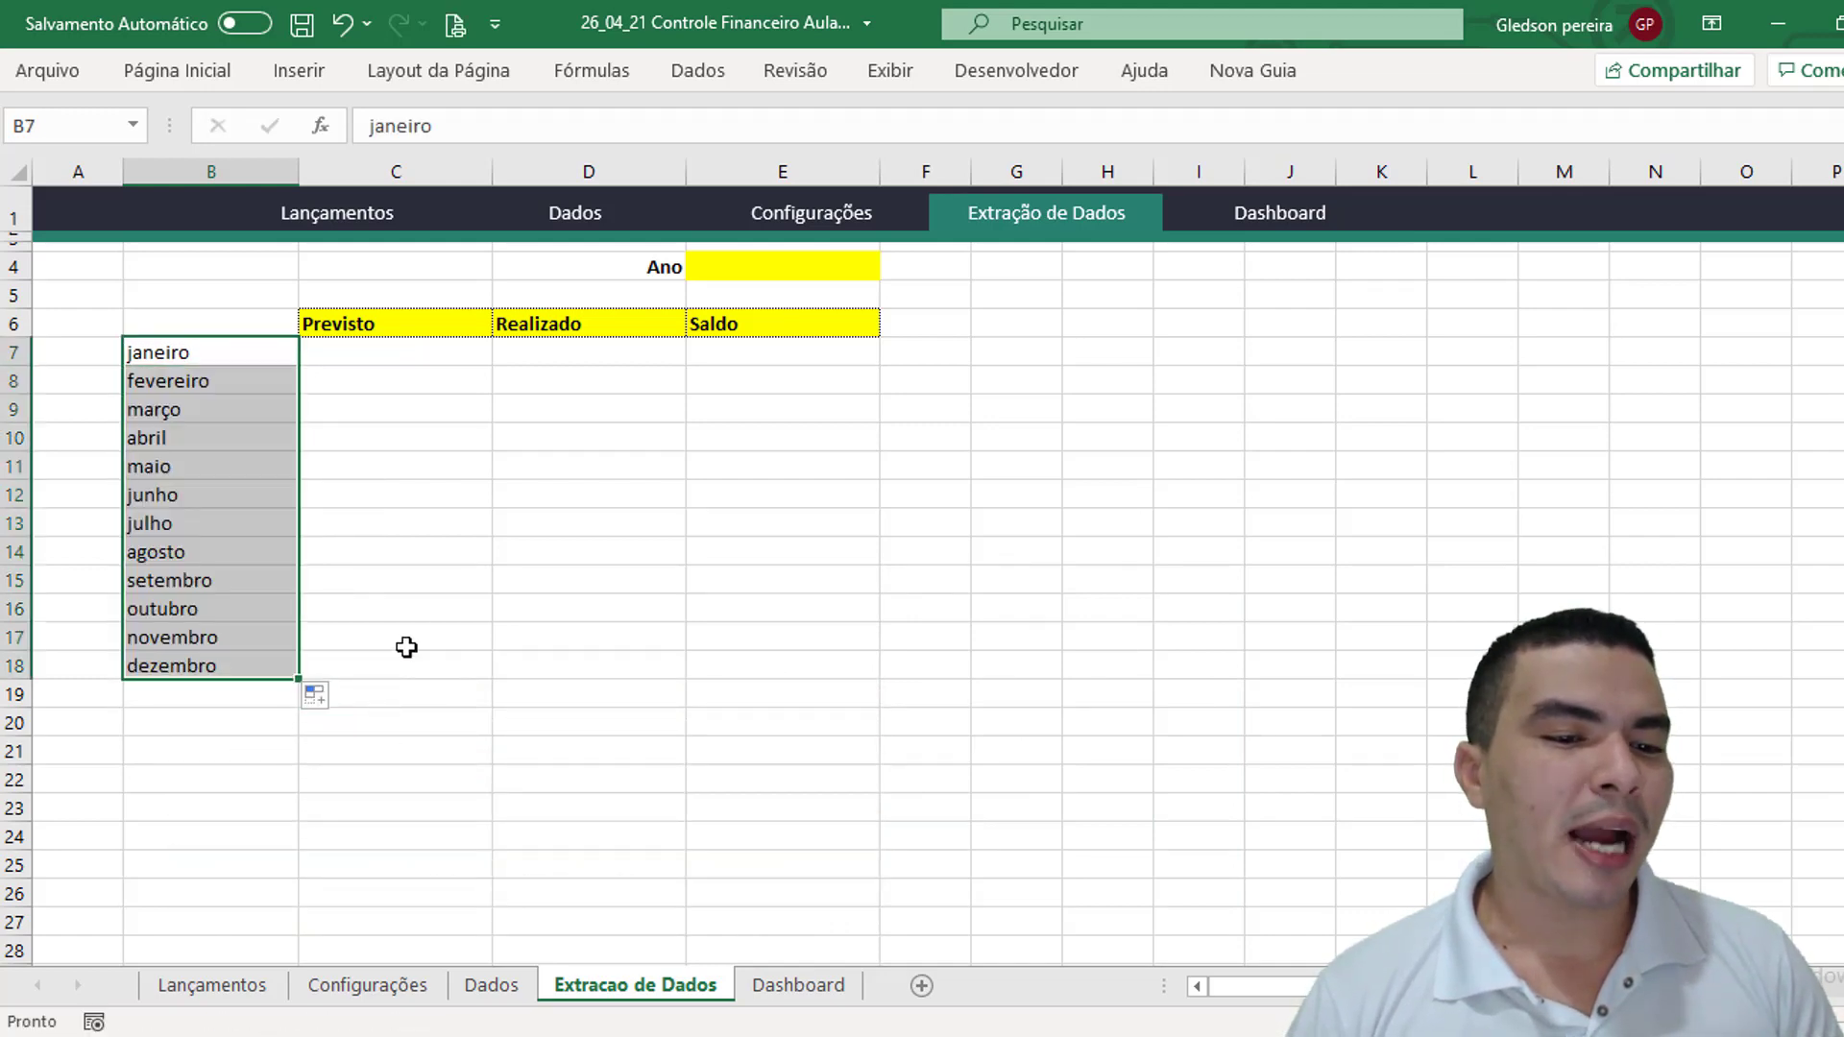
Review the Previsto, Realizado and Saldo headings and select C7 for the first value
click(404, 361)
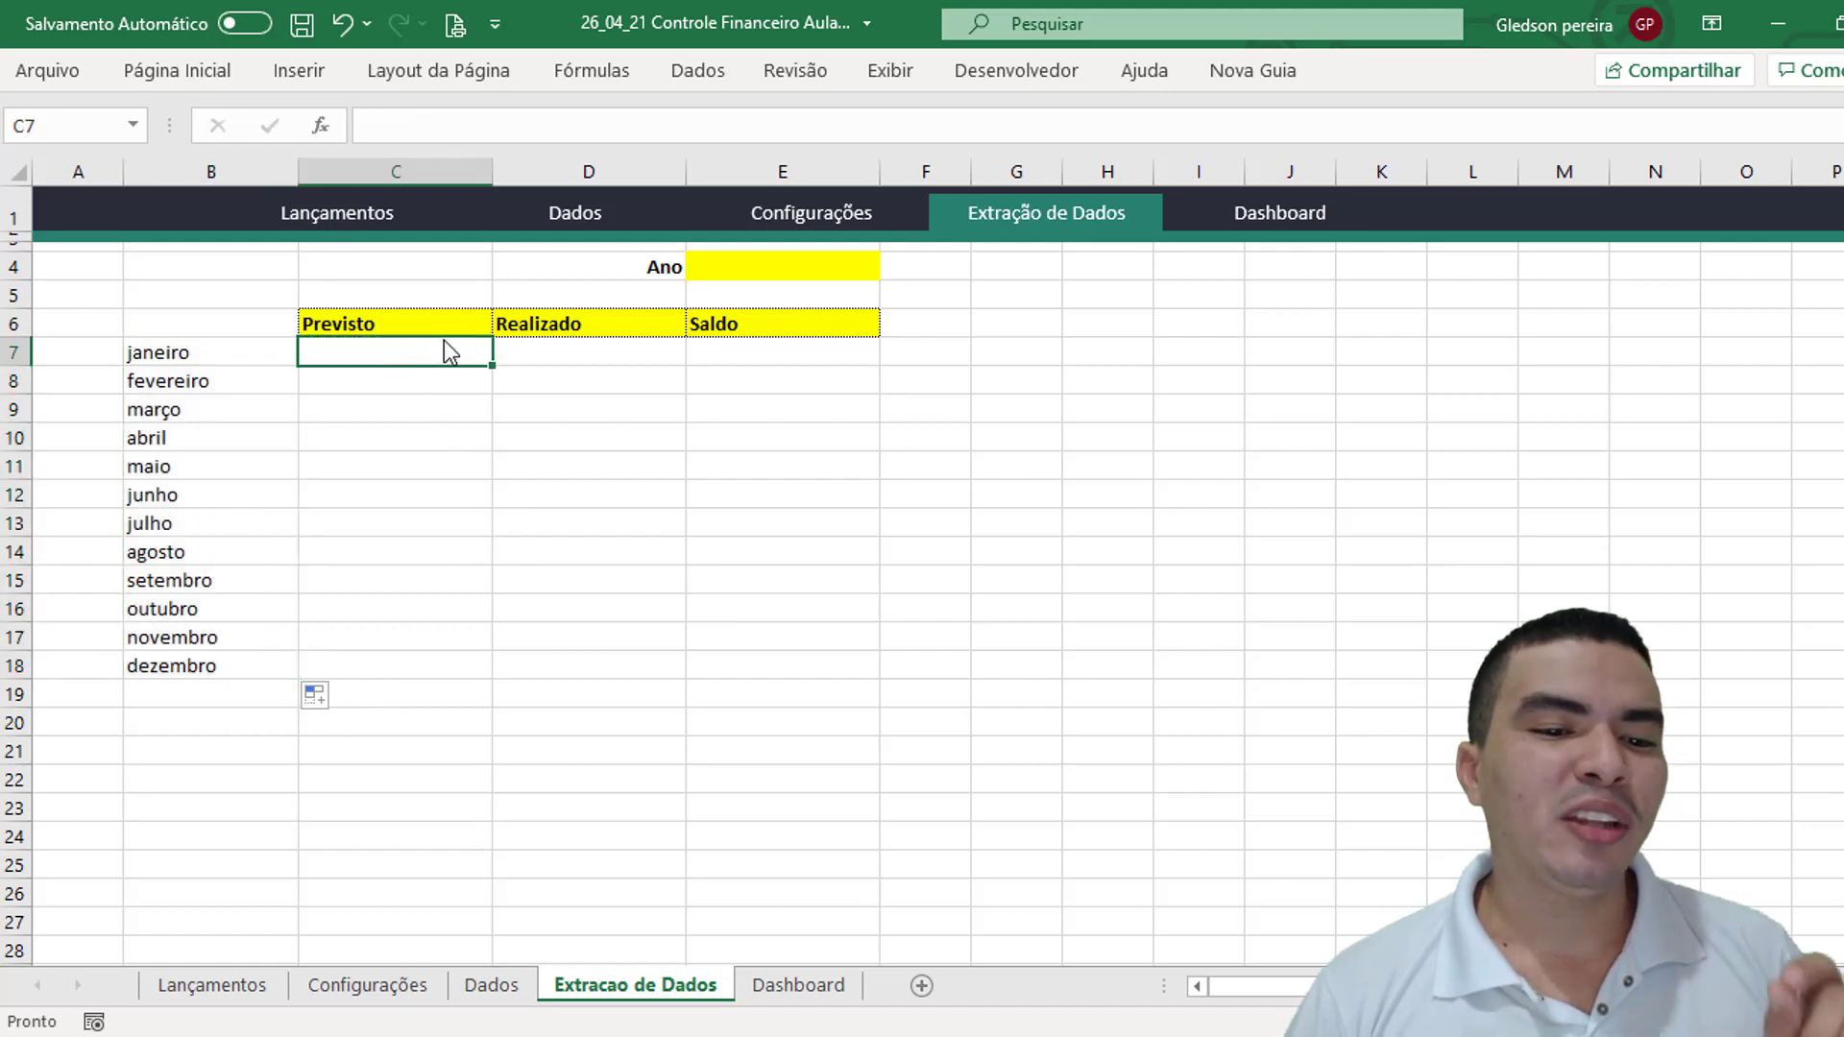
click(440, 330)
click(541, 332)
click(720, 332)
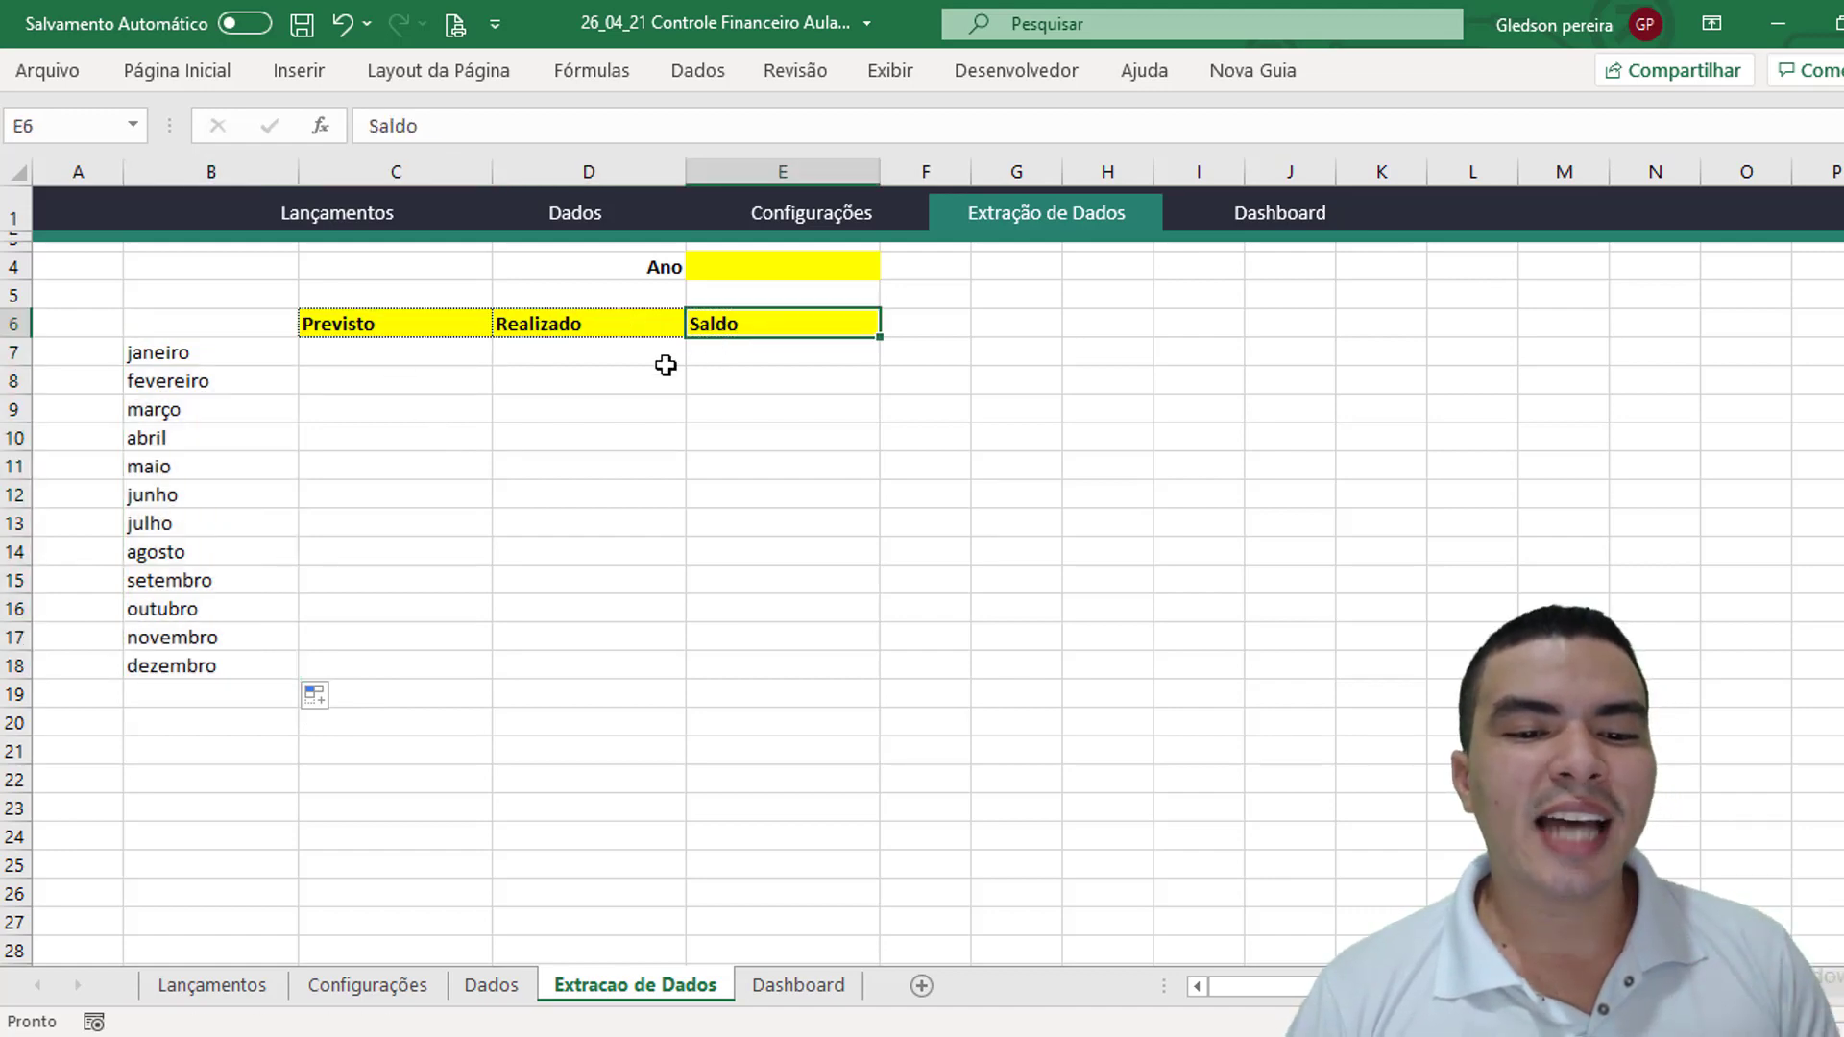
click(614, 387)
click(389, 347)
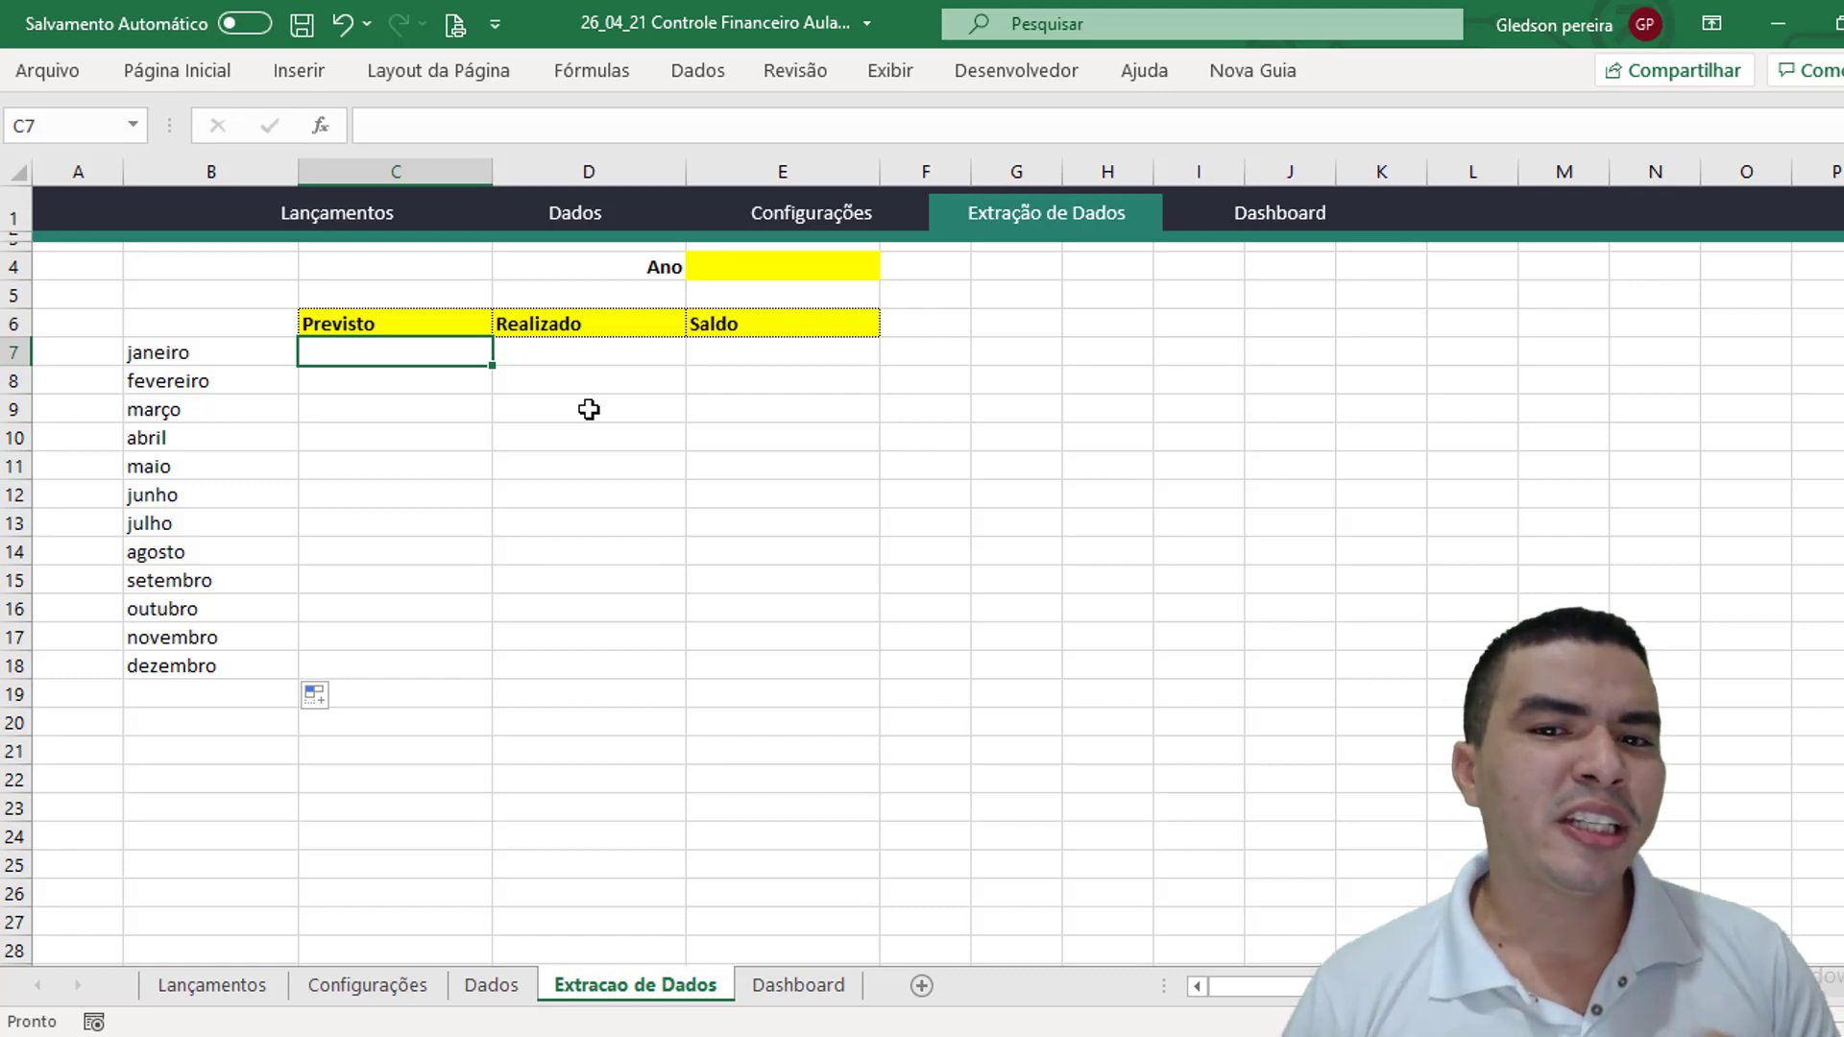
On Configurações, enter the heading 'ano' in E3
click(389, 992)
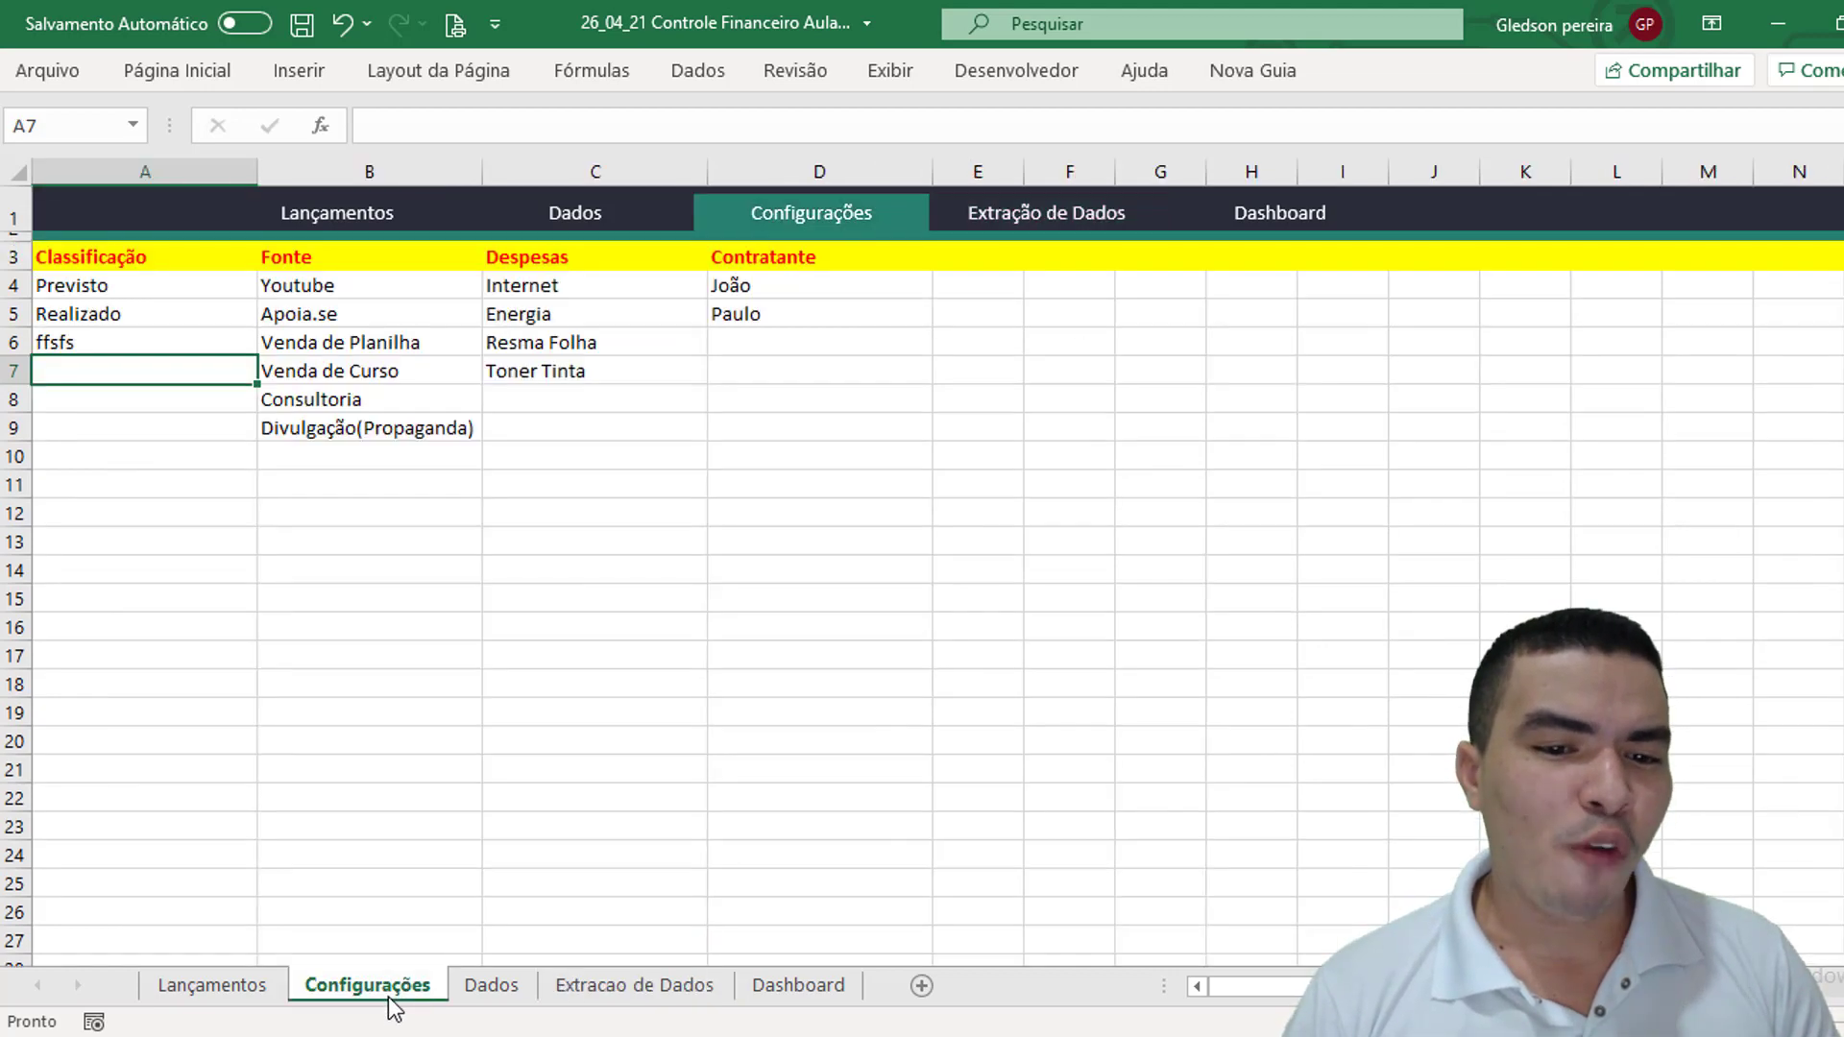
click(959, 265)
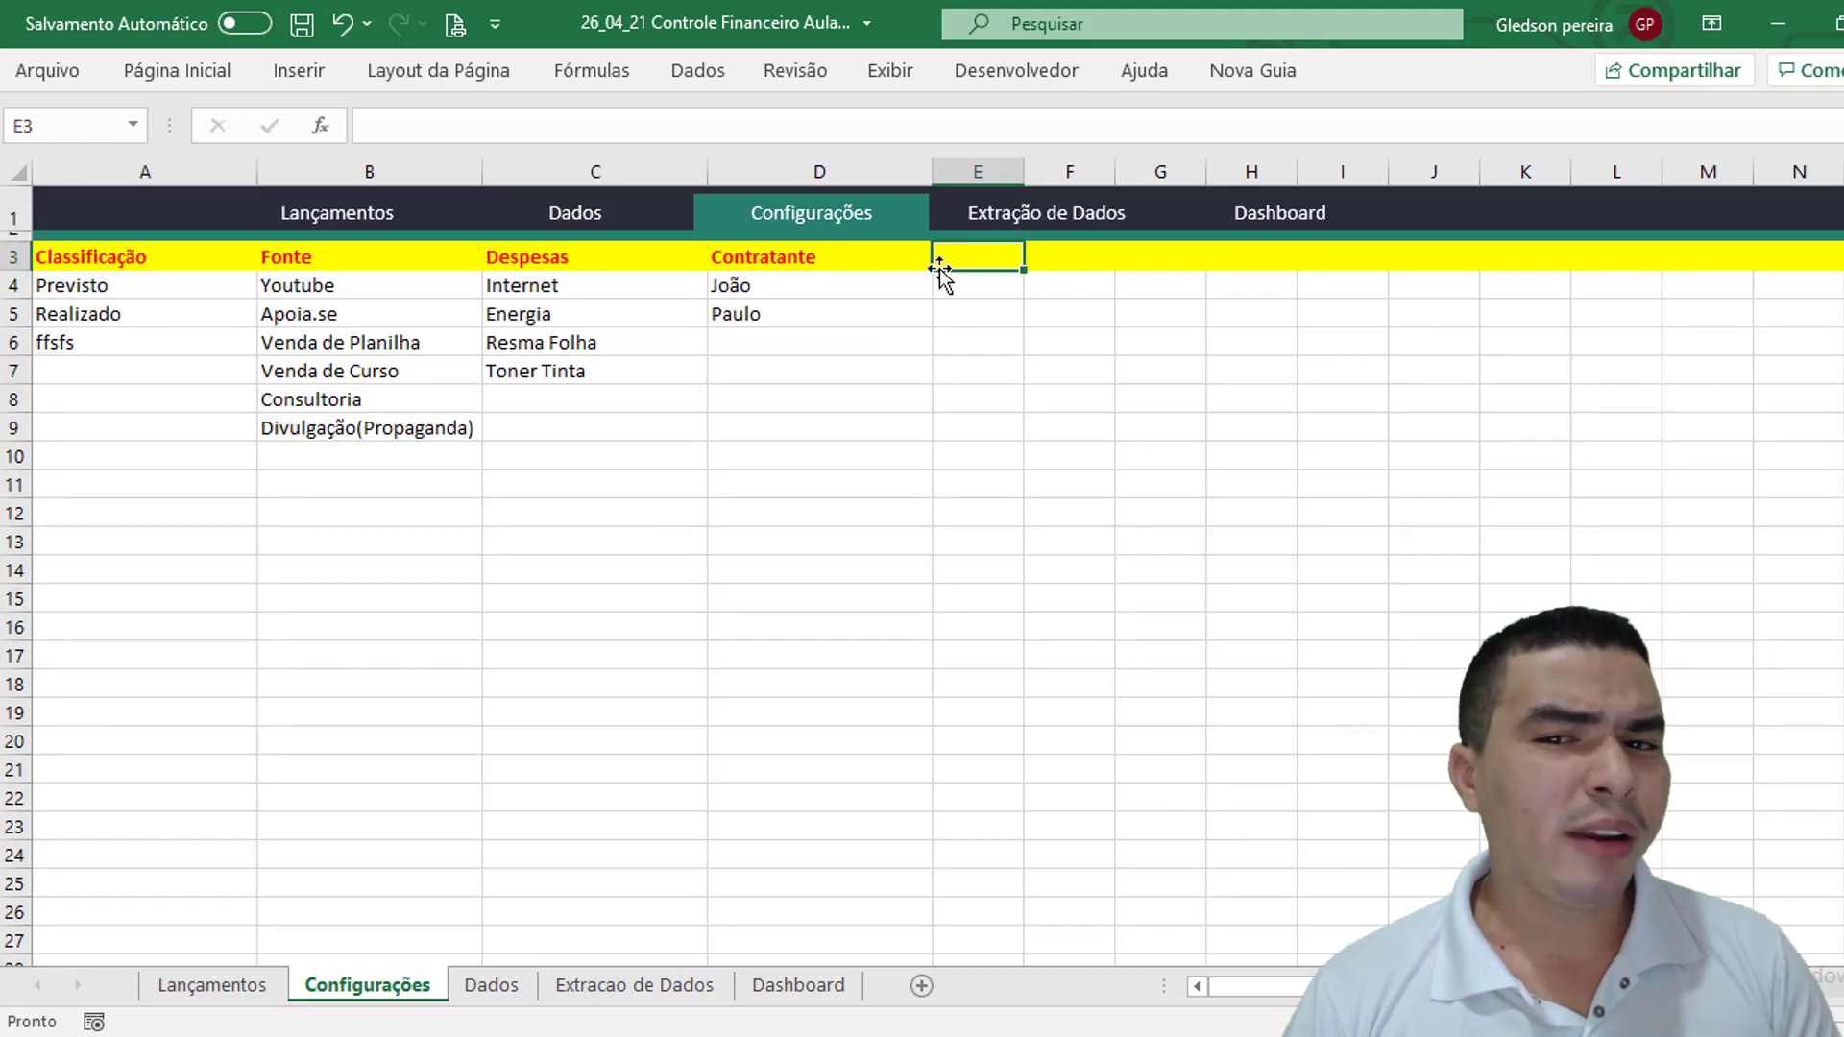
text(an)
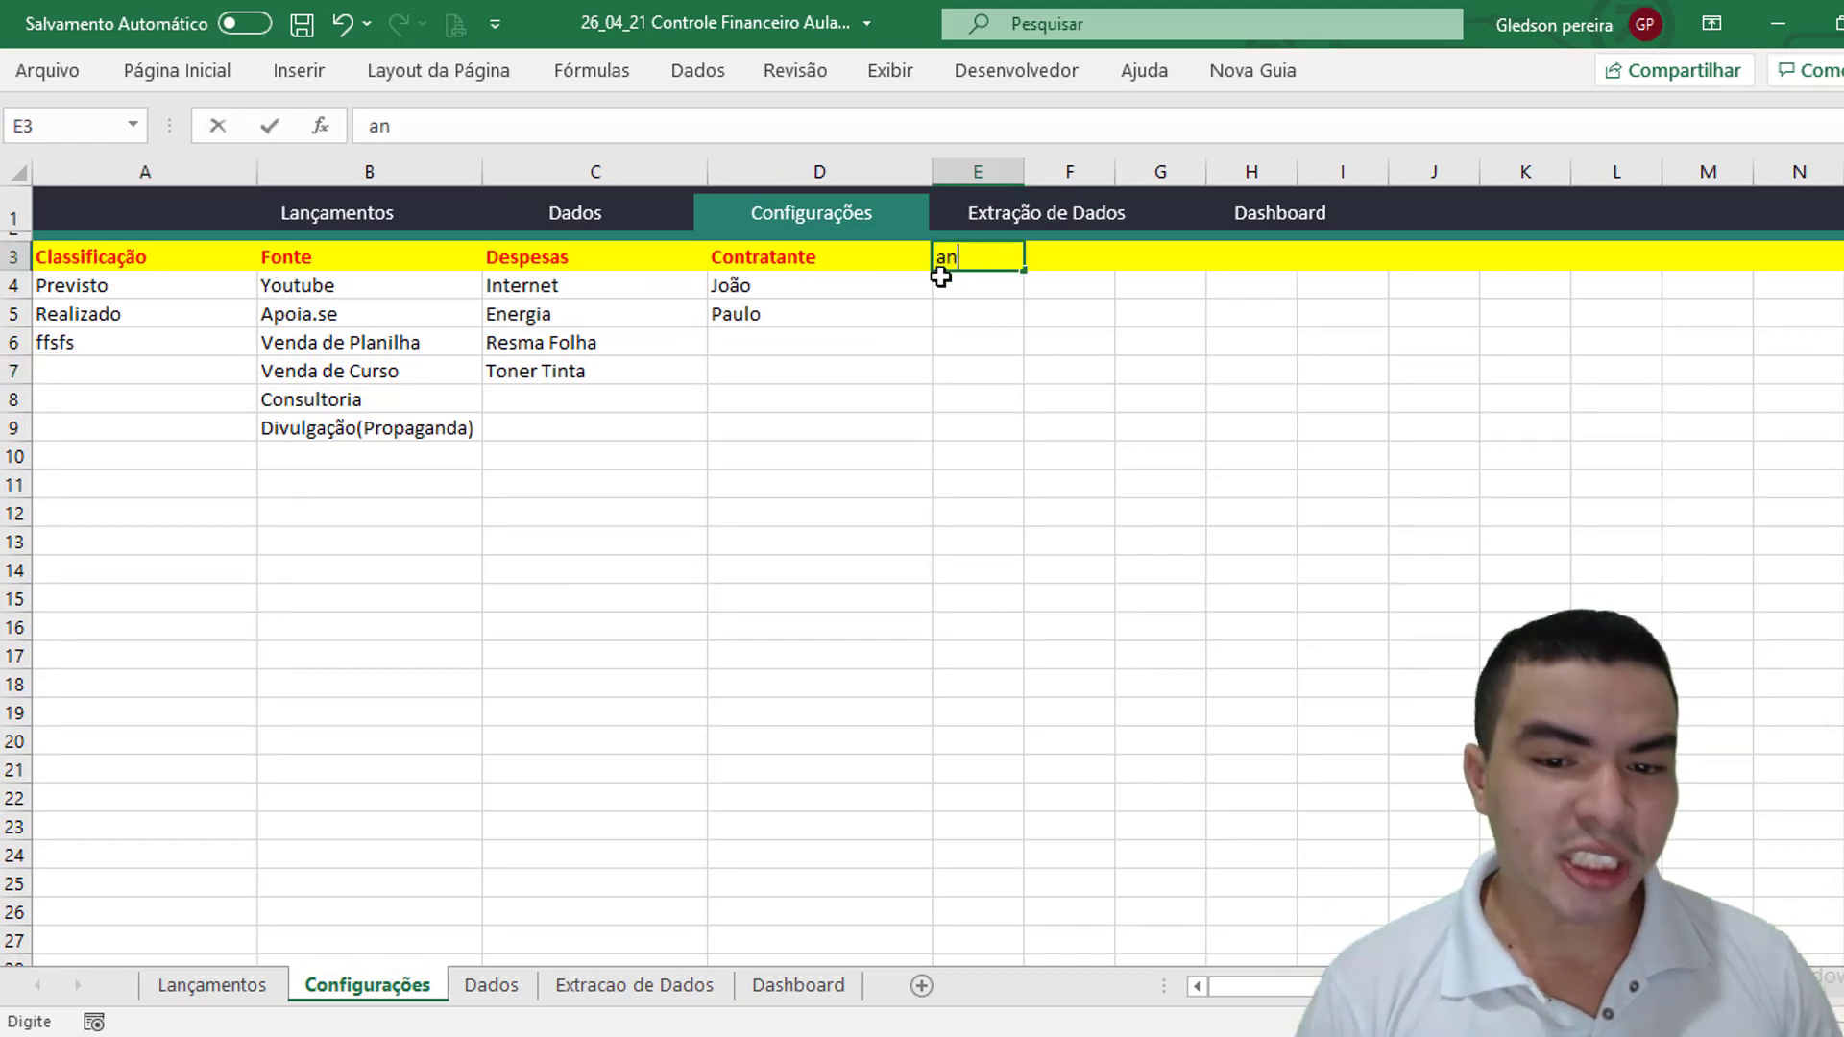
text(o)
key(Return)
text(2021)
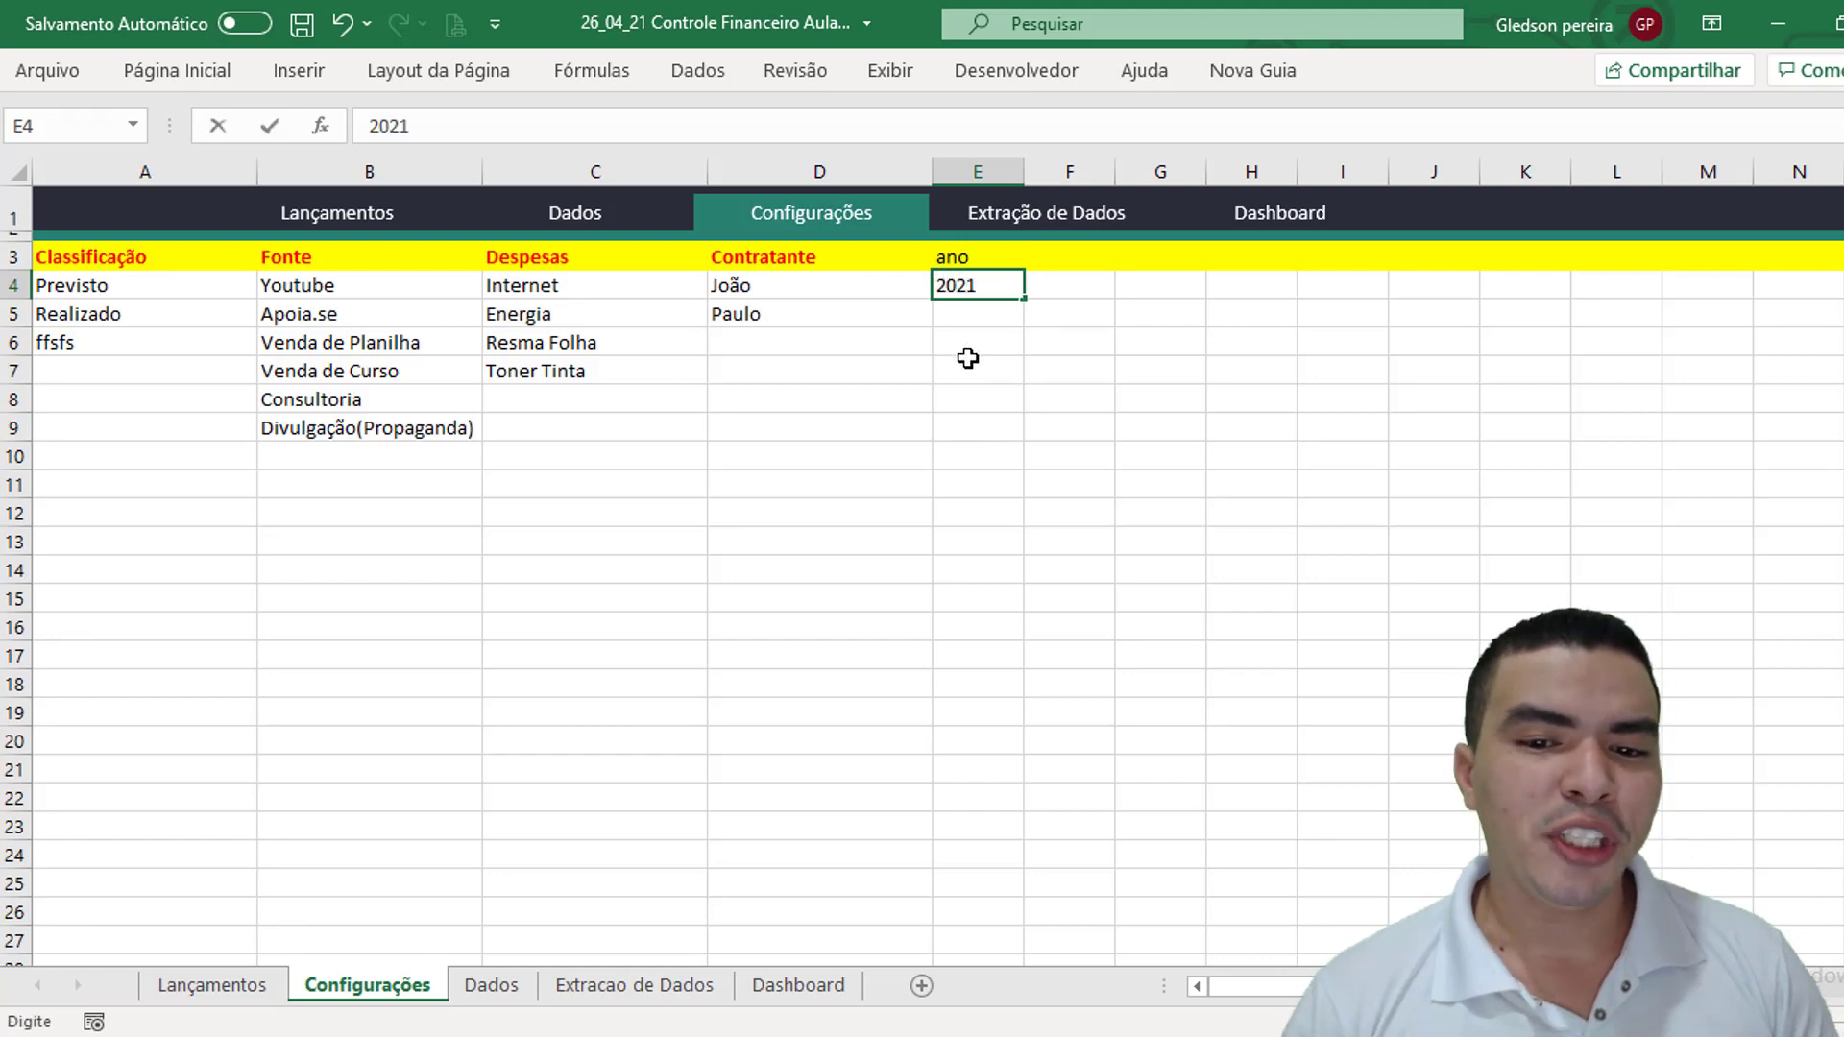
Enter 2021, 2022 and 2023, then extend the year series down to 2029
click(967, 359)
click(999, 317)
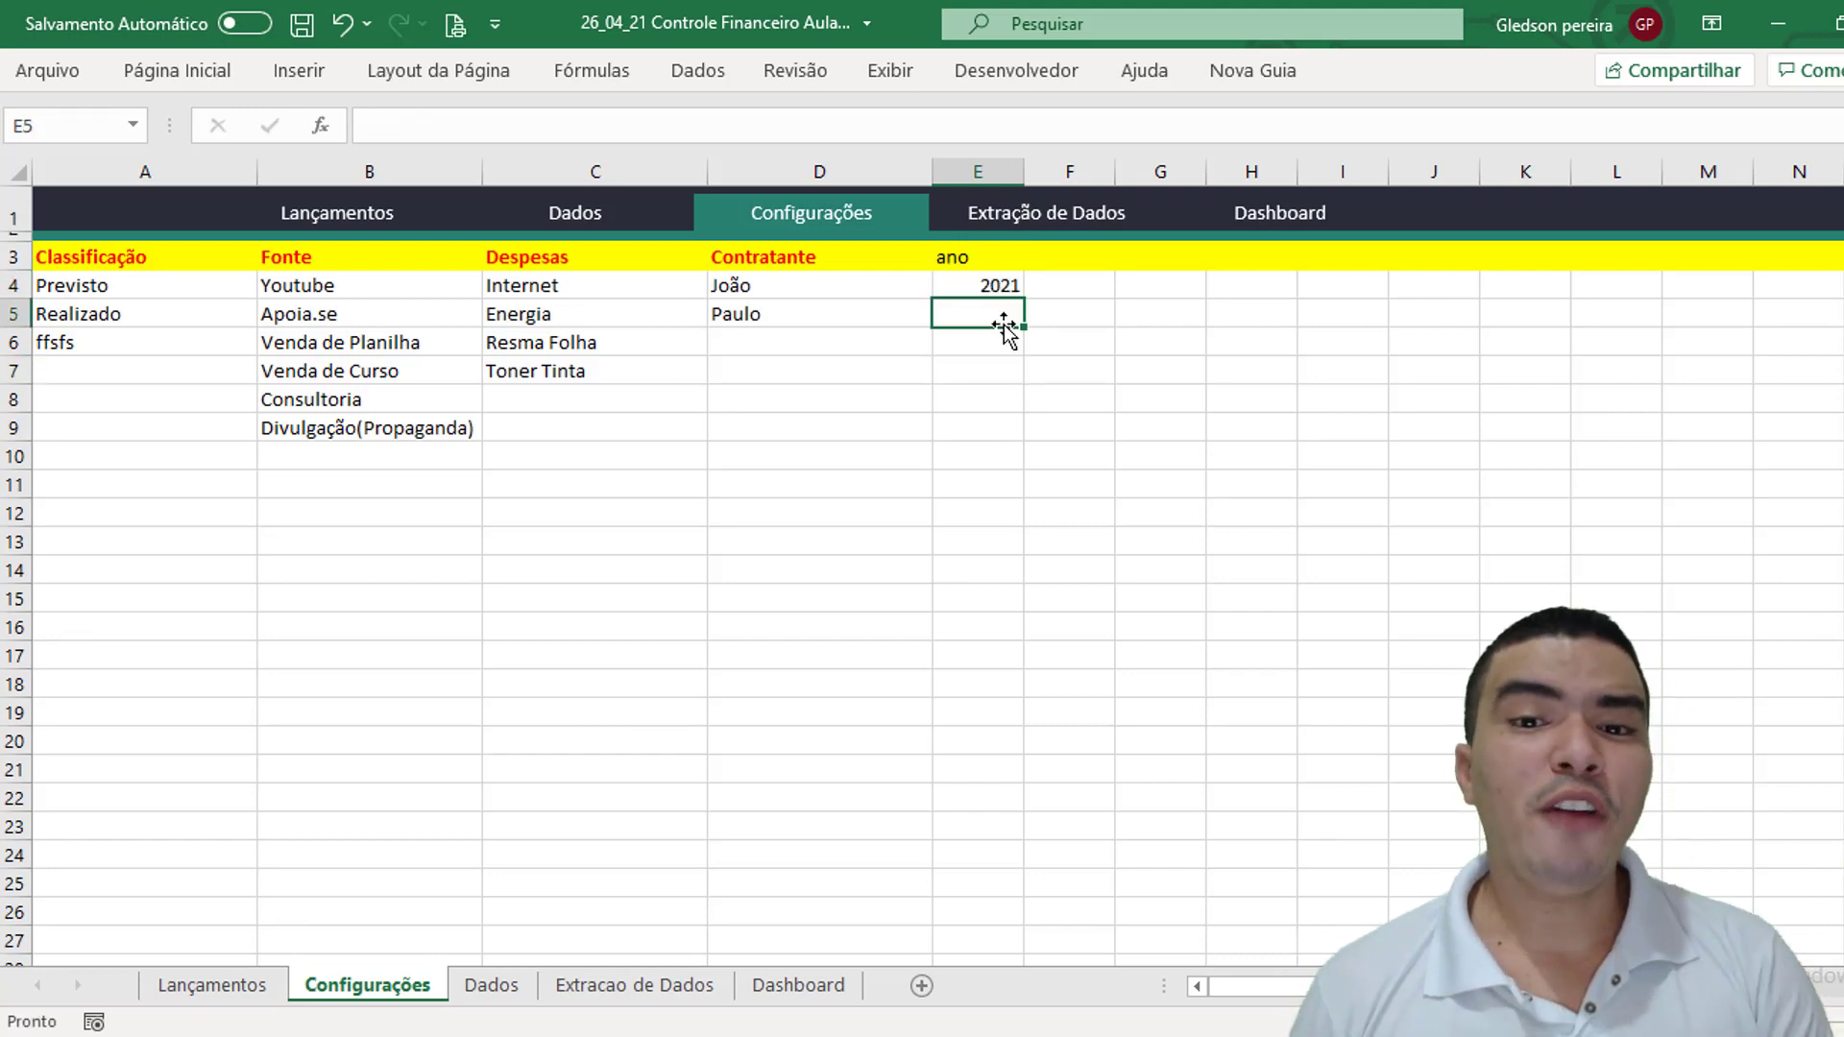
text(202)
key(Return)
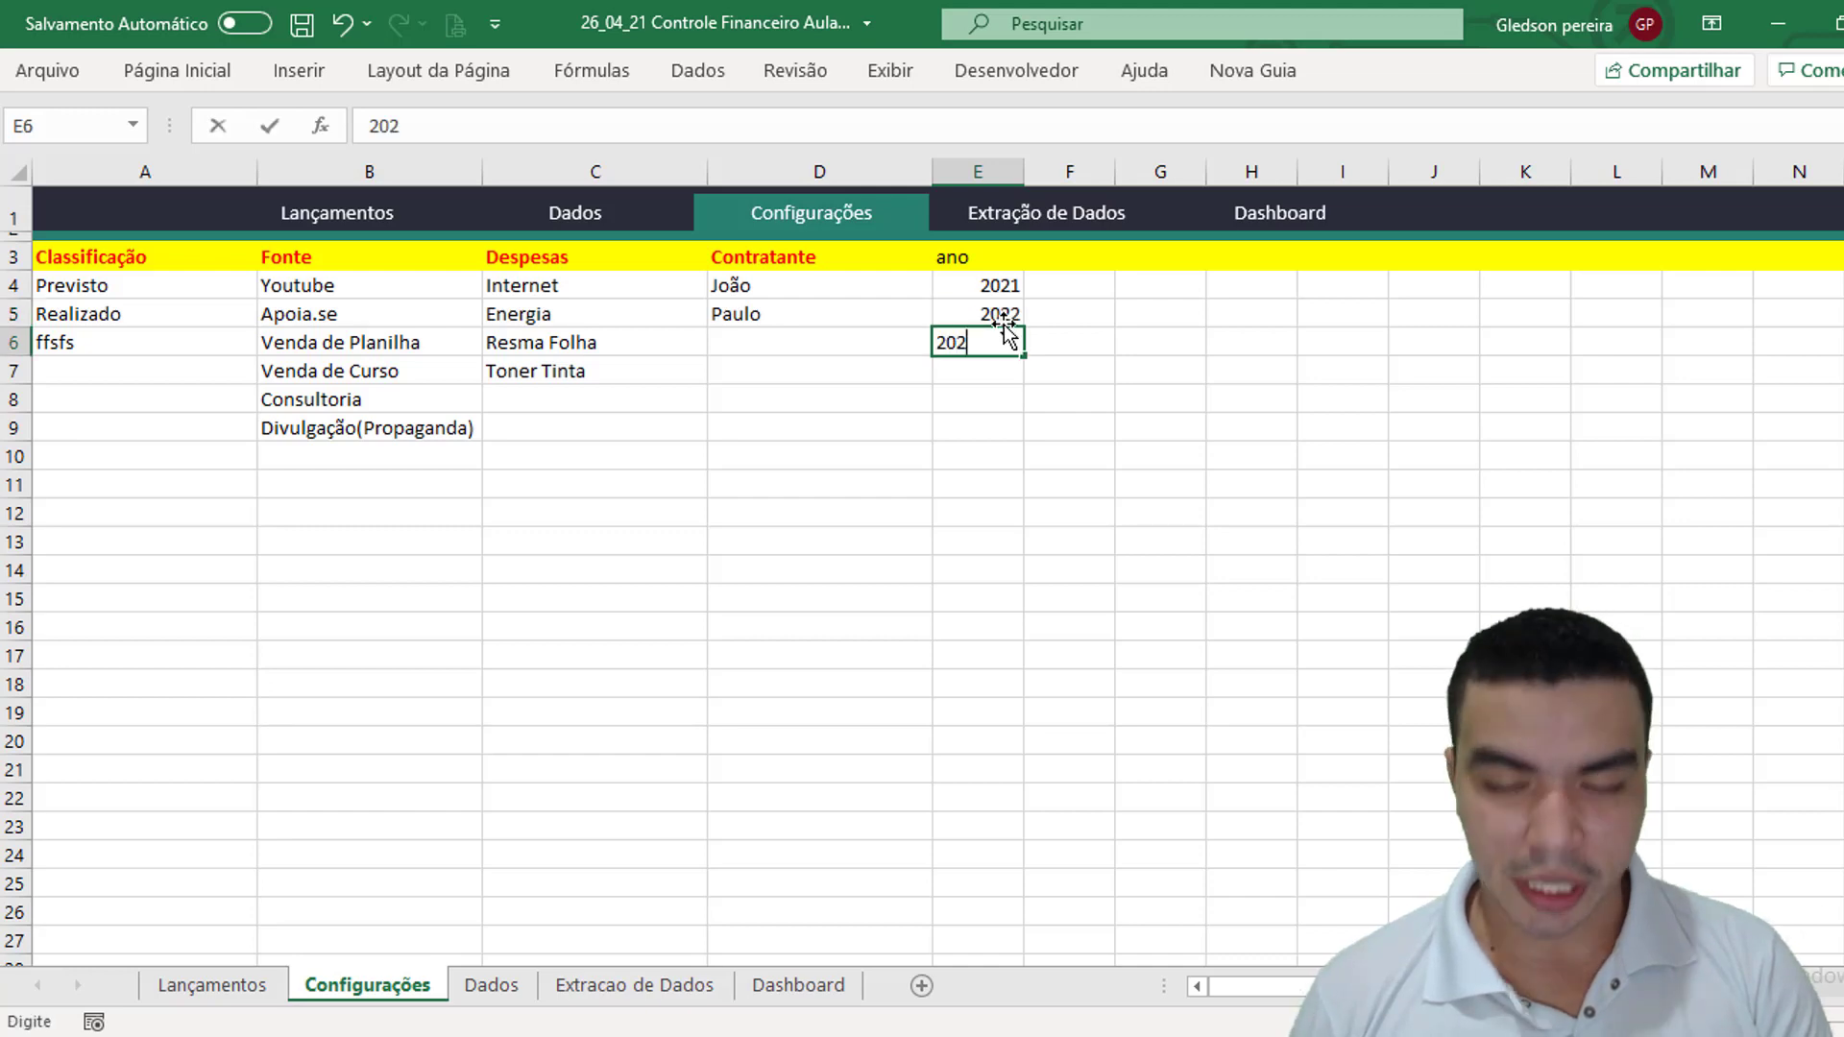
text(3)
key(Return)
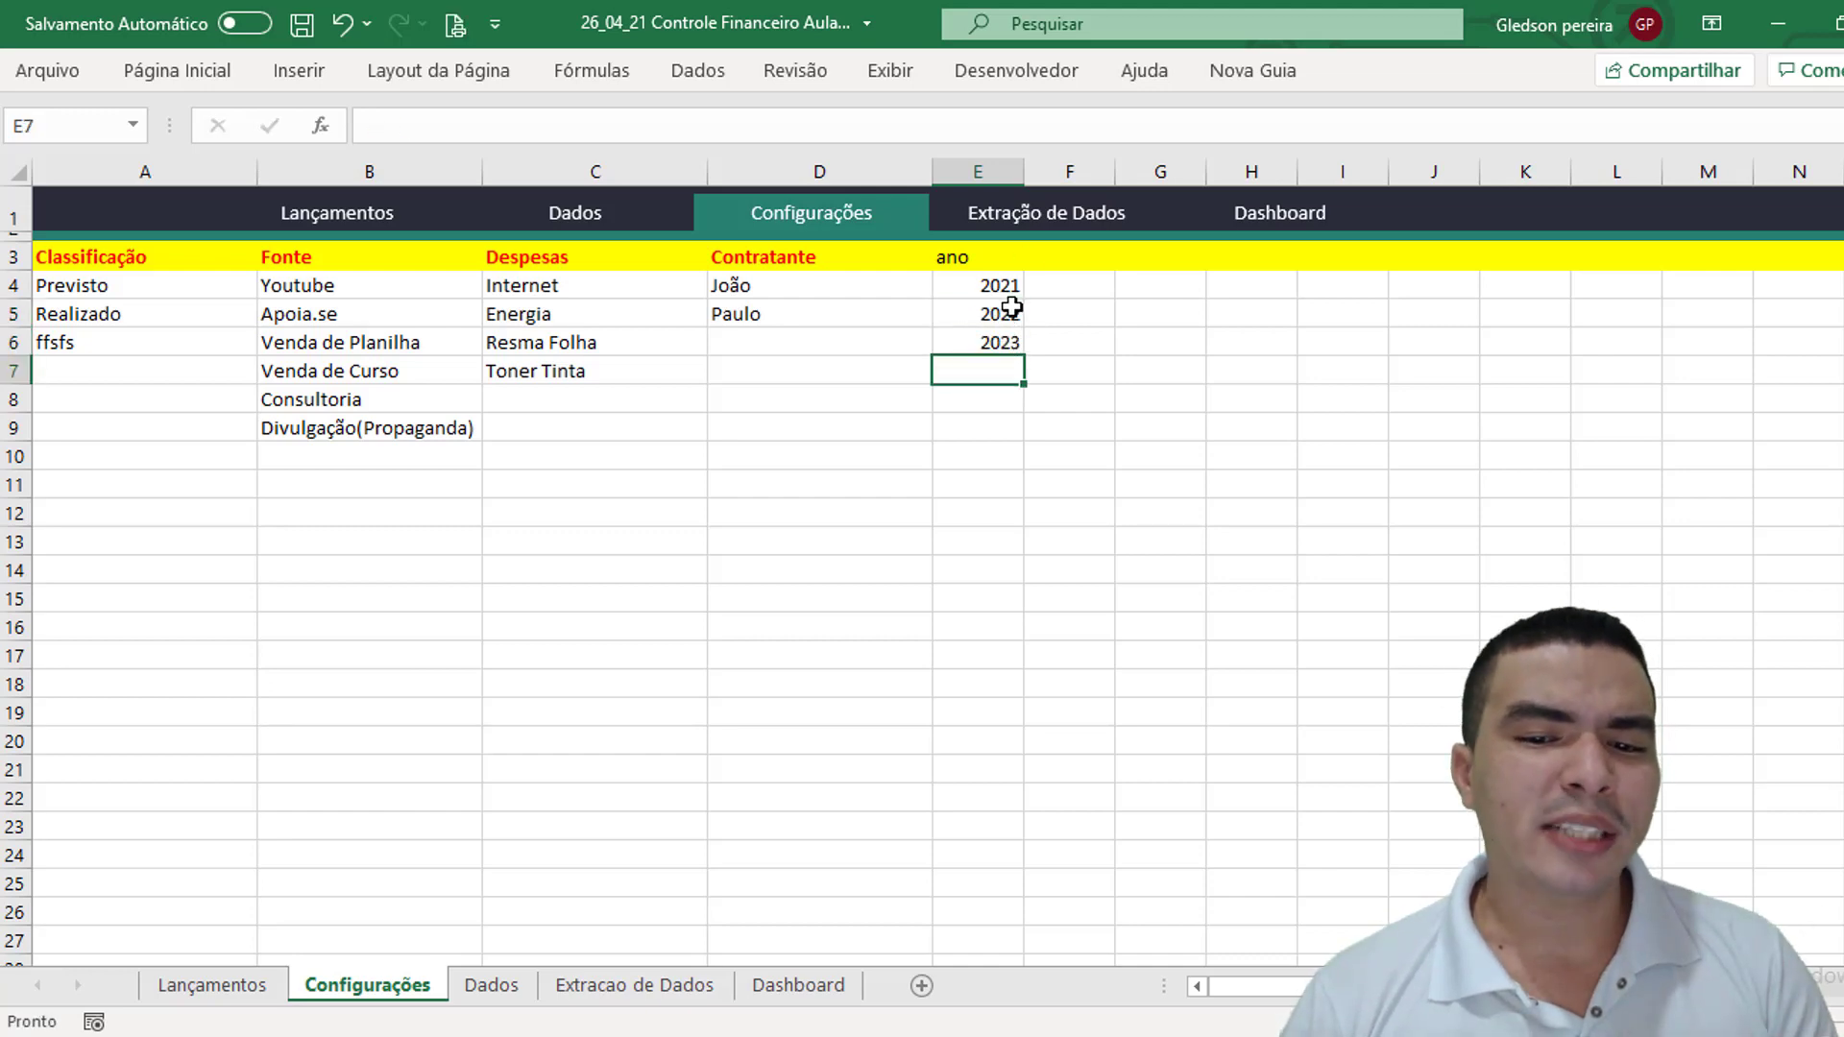
drag(1012, 307, 1021, 515)
click(1144, 457)
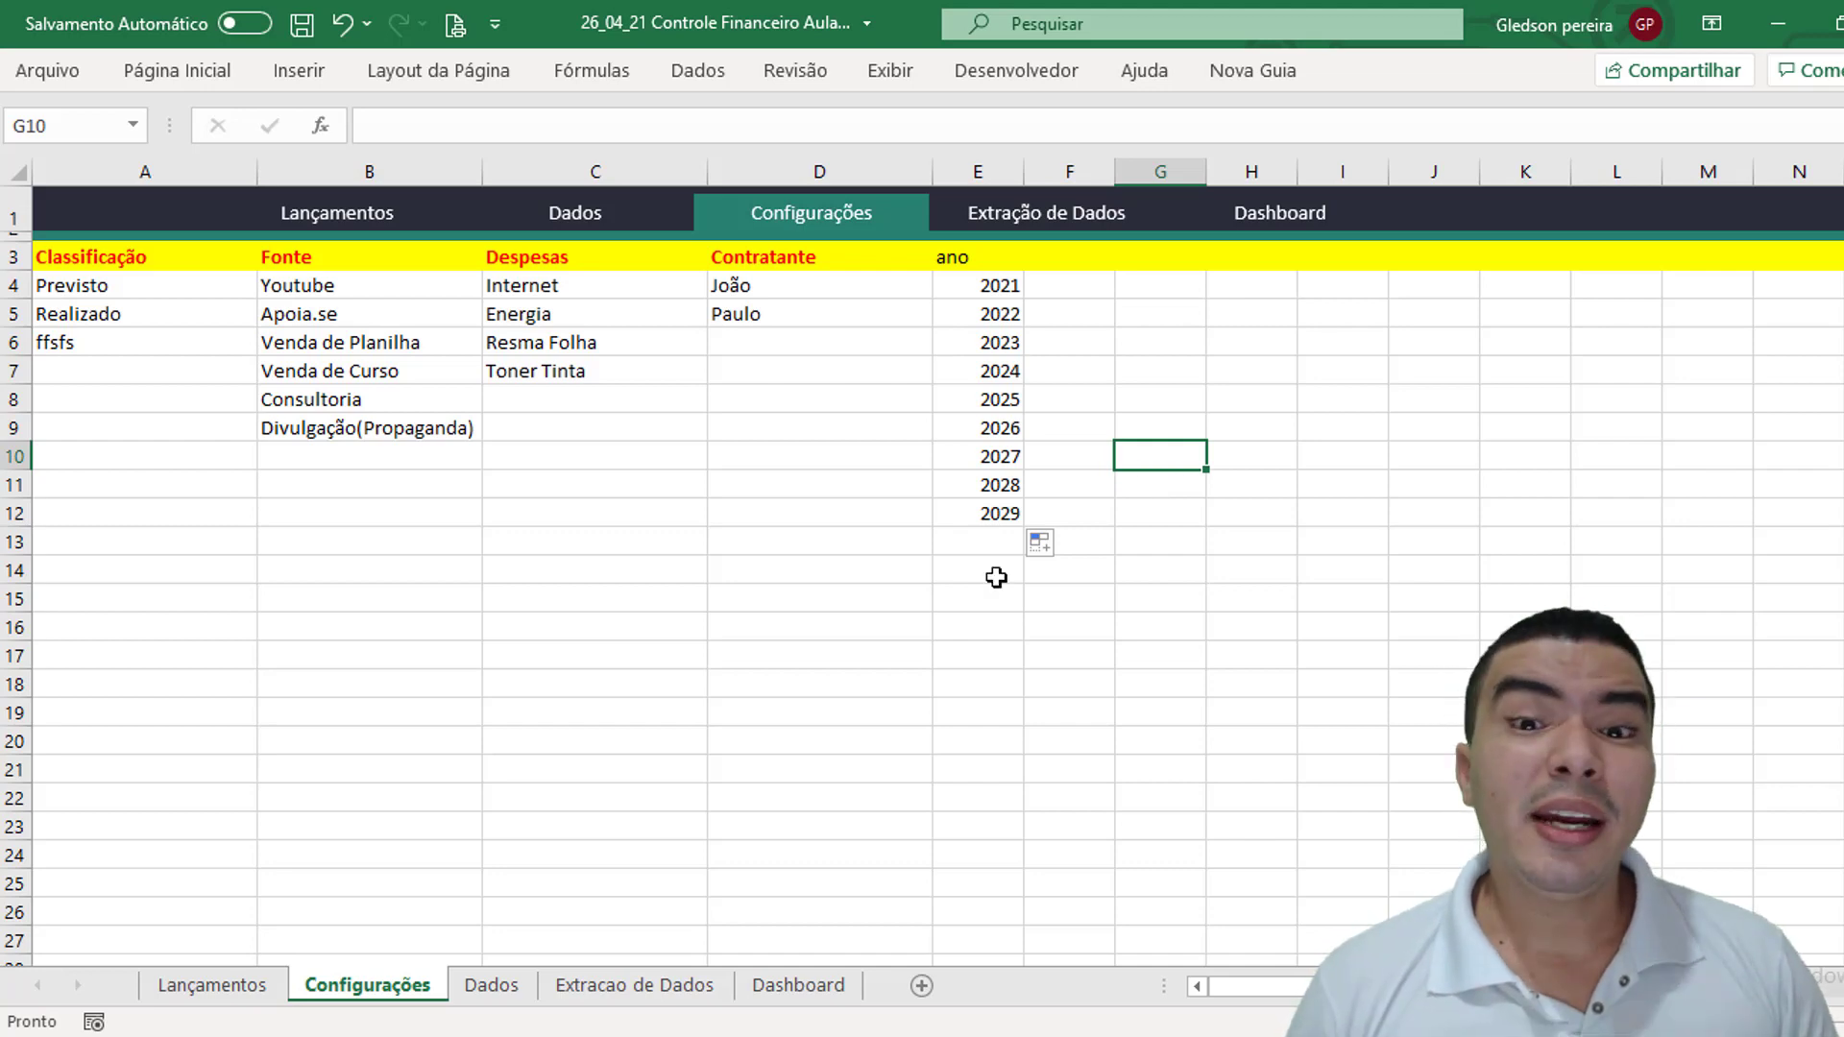
Select the years 2021 through 2029 in E4:E12
drag(1000, 285, 1000, 510)
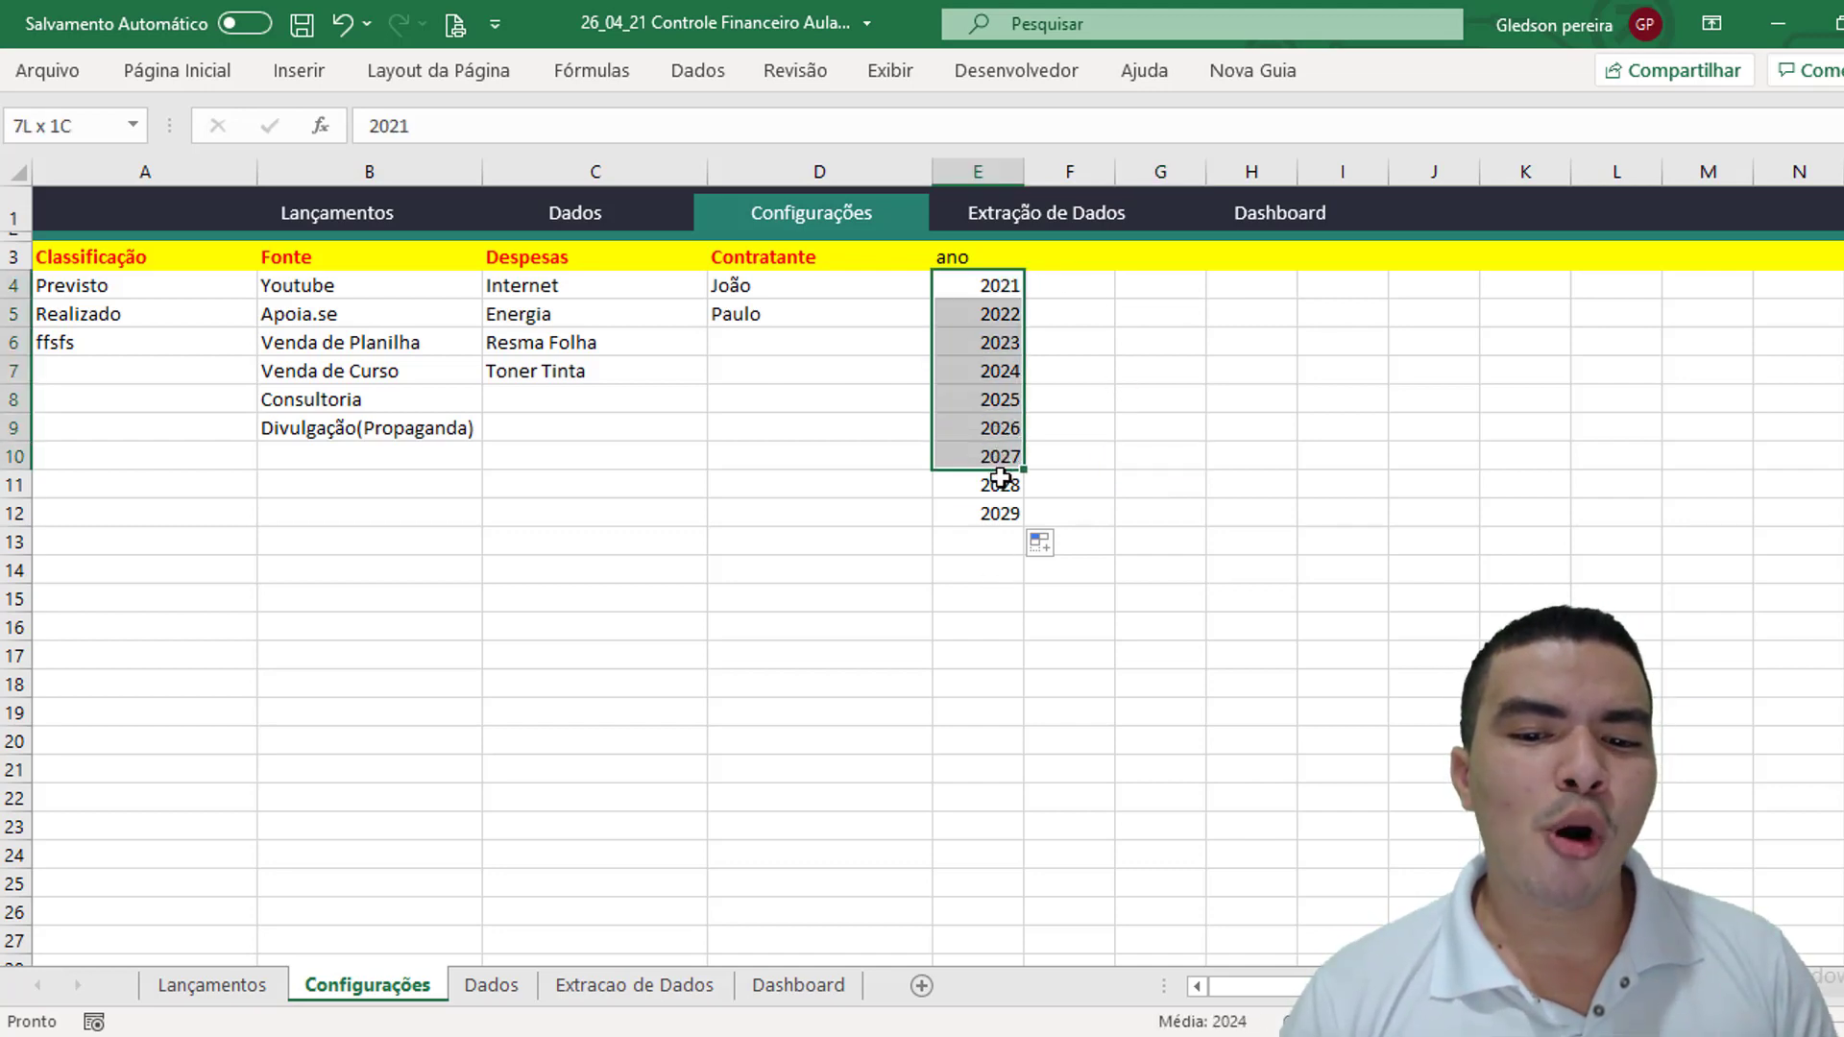
click(1194, 420)
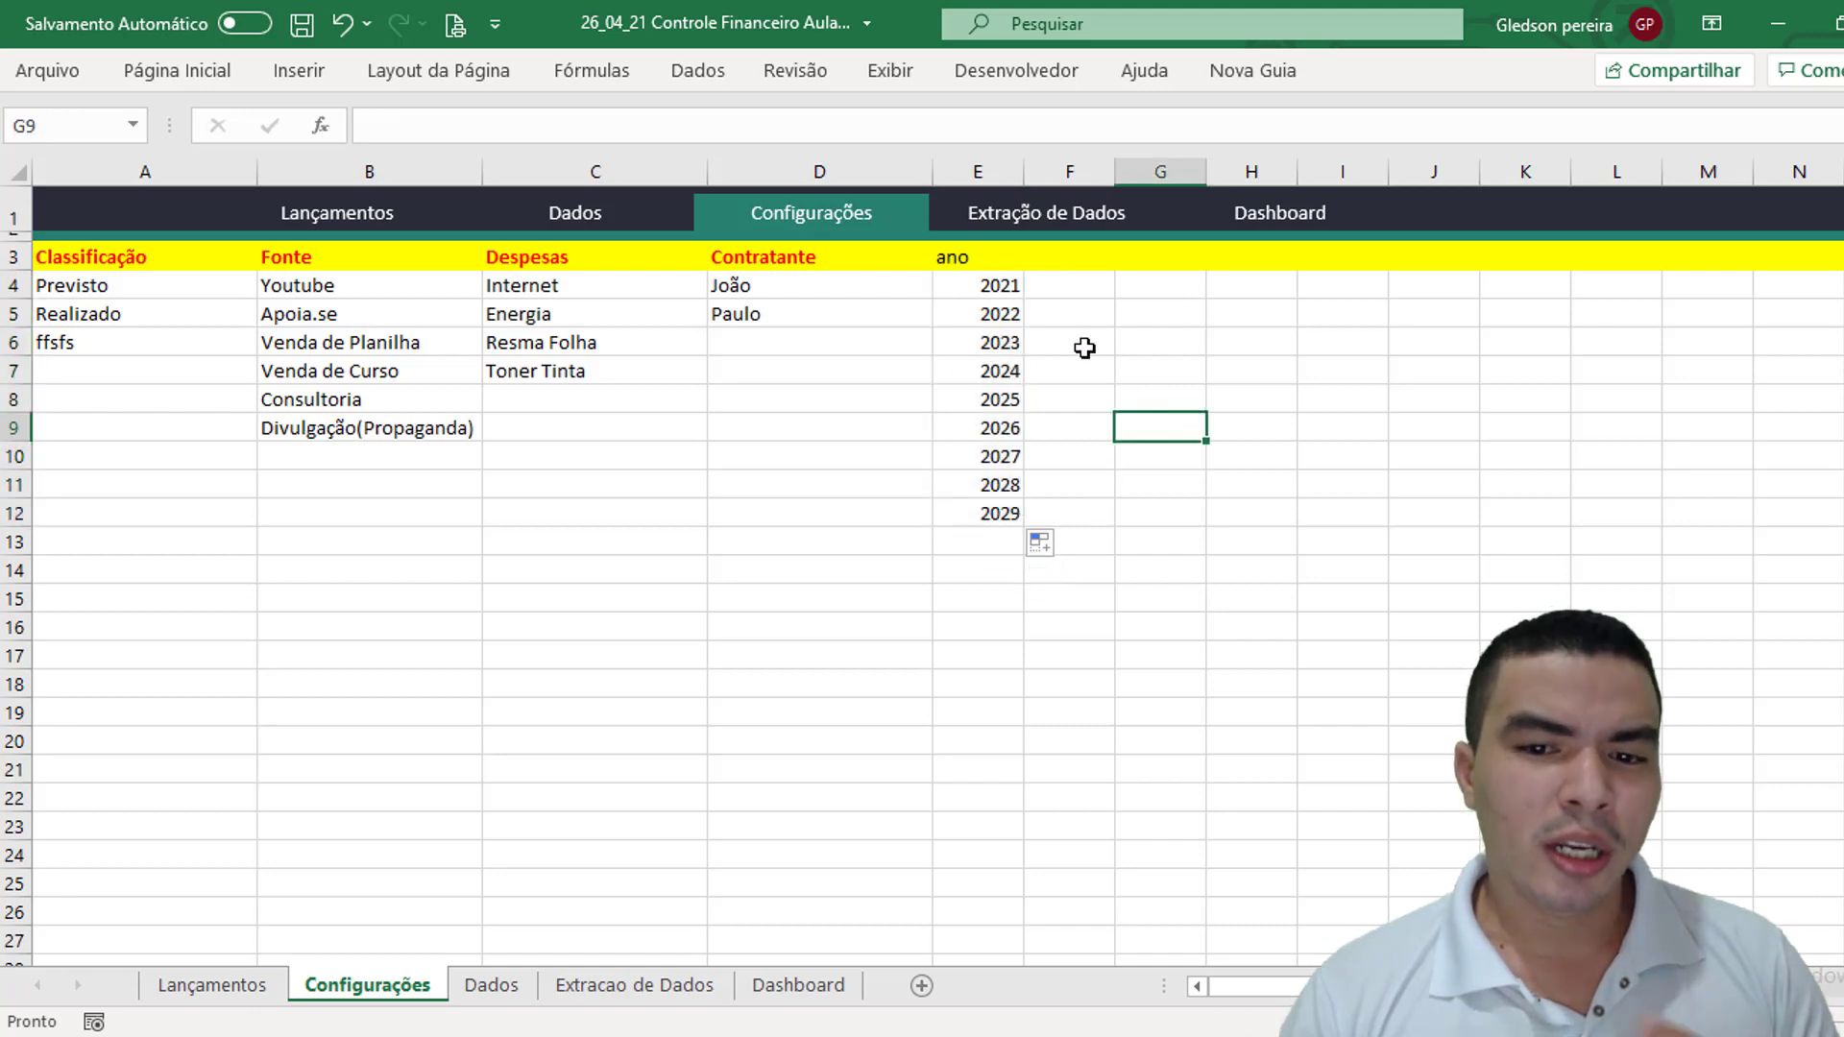
drag(1005, 288, 1000, 509)
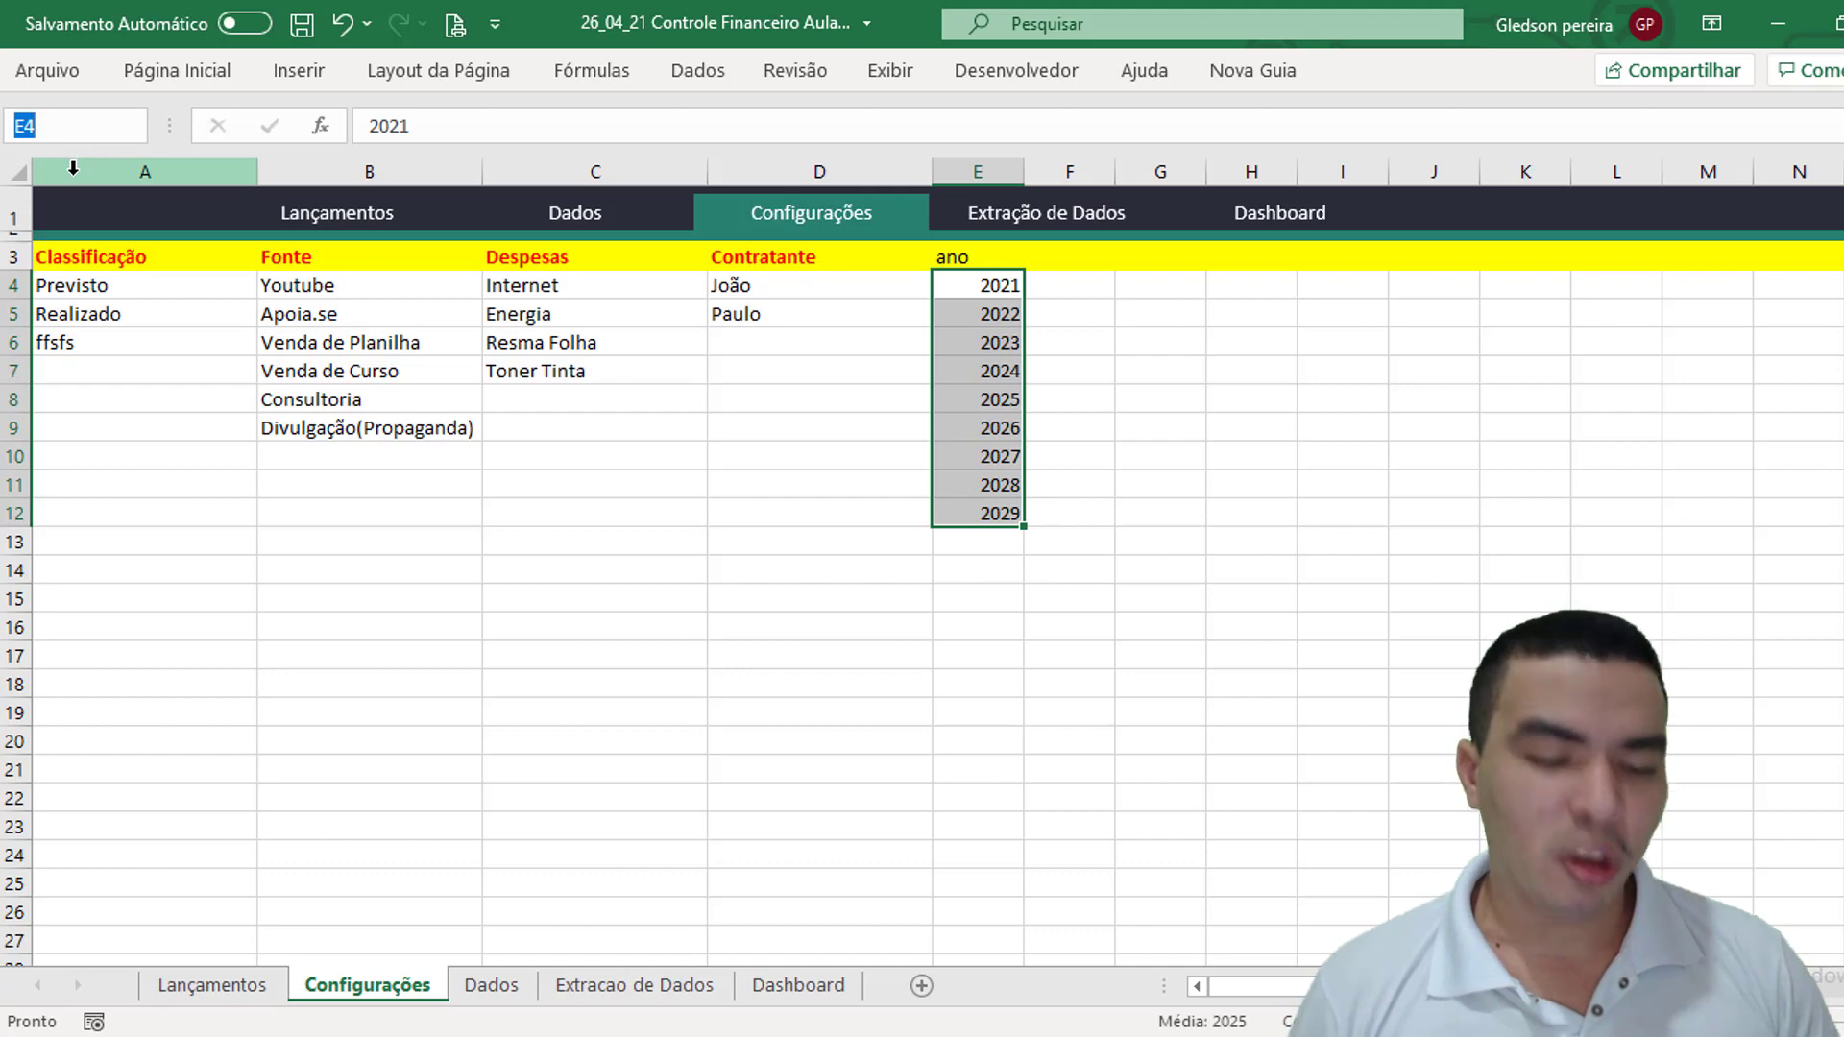
Name E4:E12 'Anos' in the Name Box, verify it in the names list, and return to A1
text(Ano)
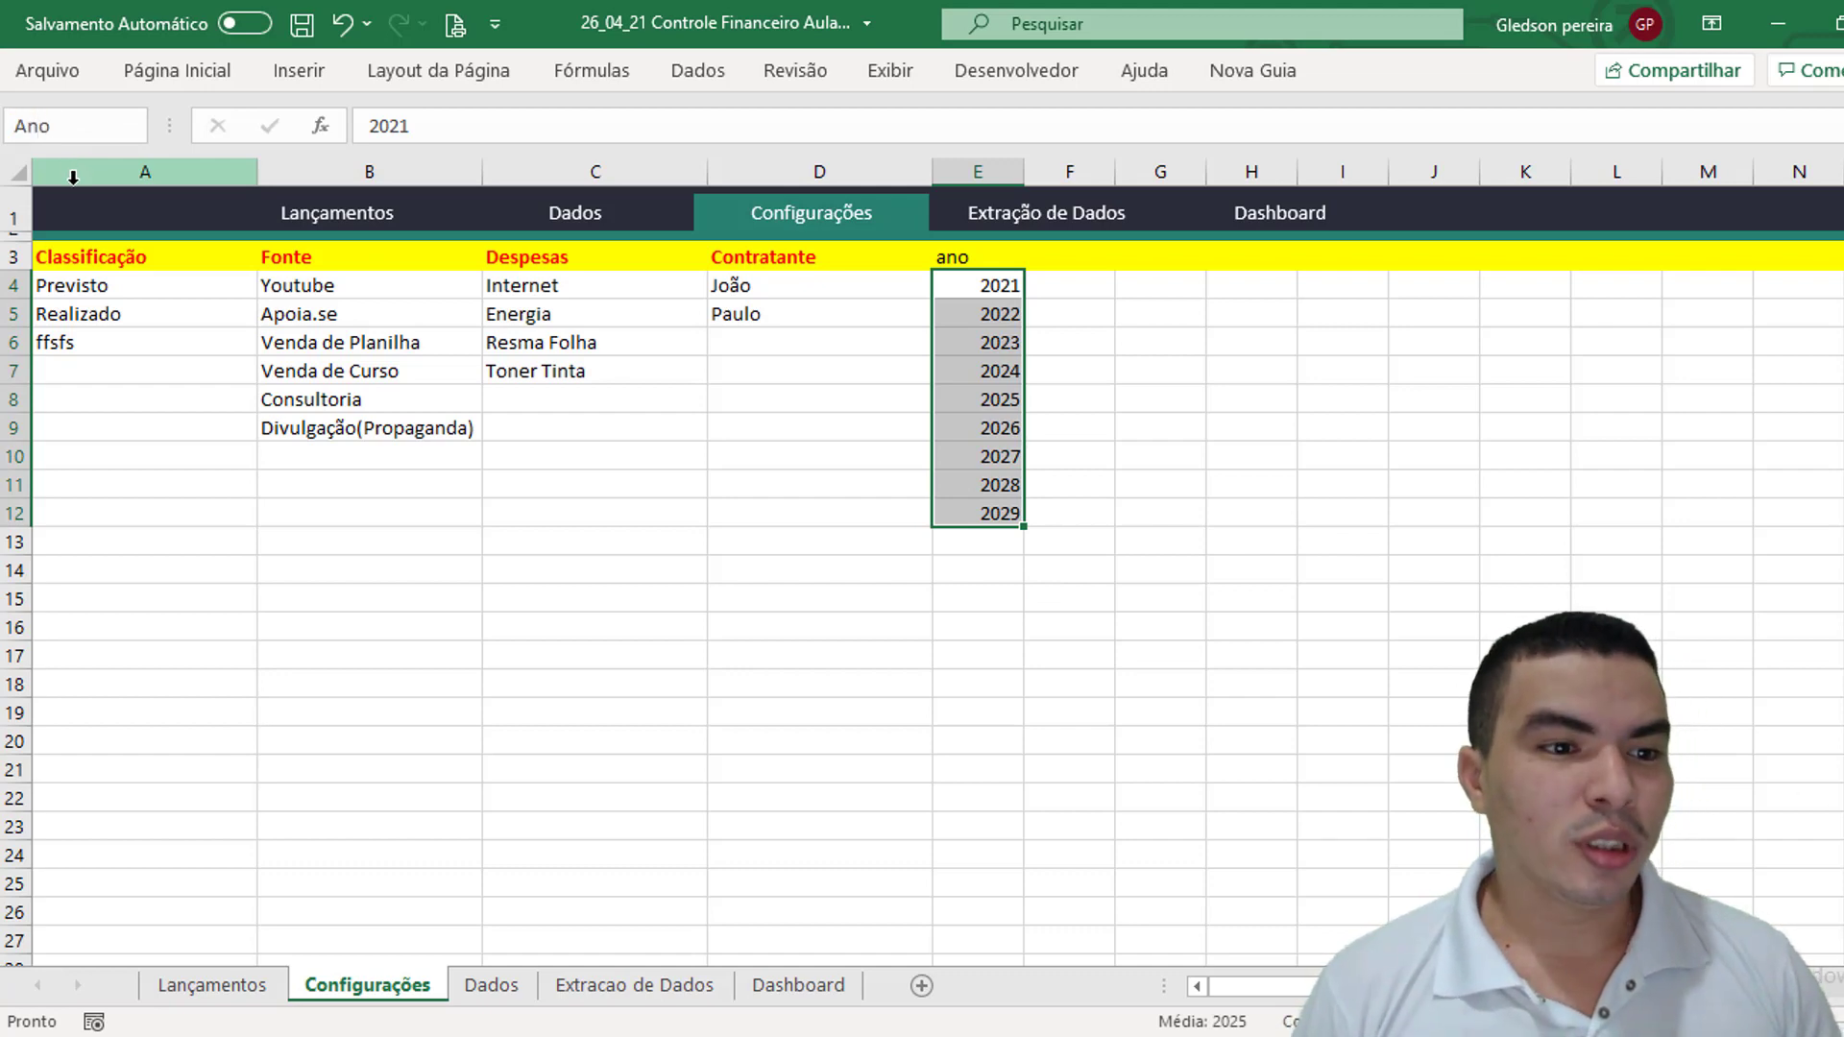
text(s)
key(Return)
click(133, 126)
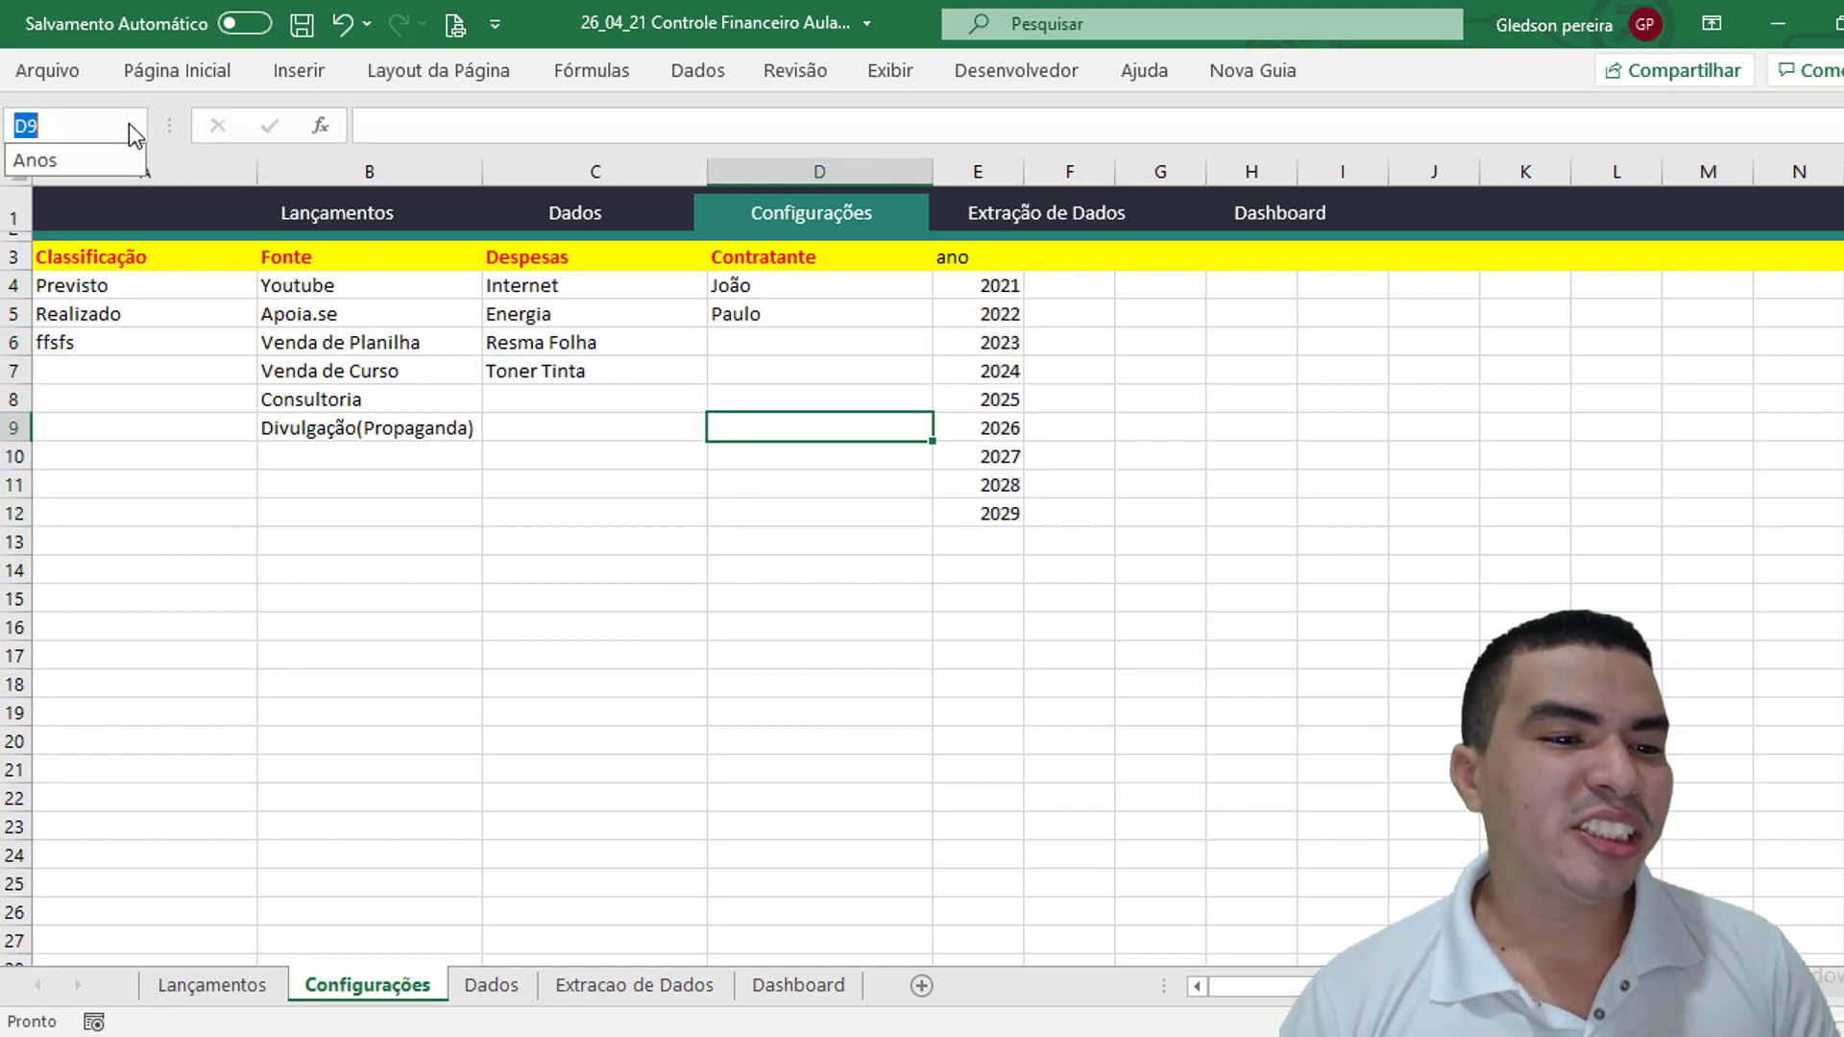
click(87, 161)
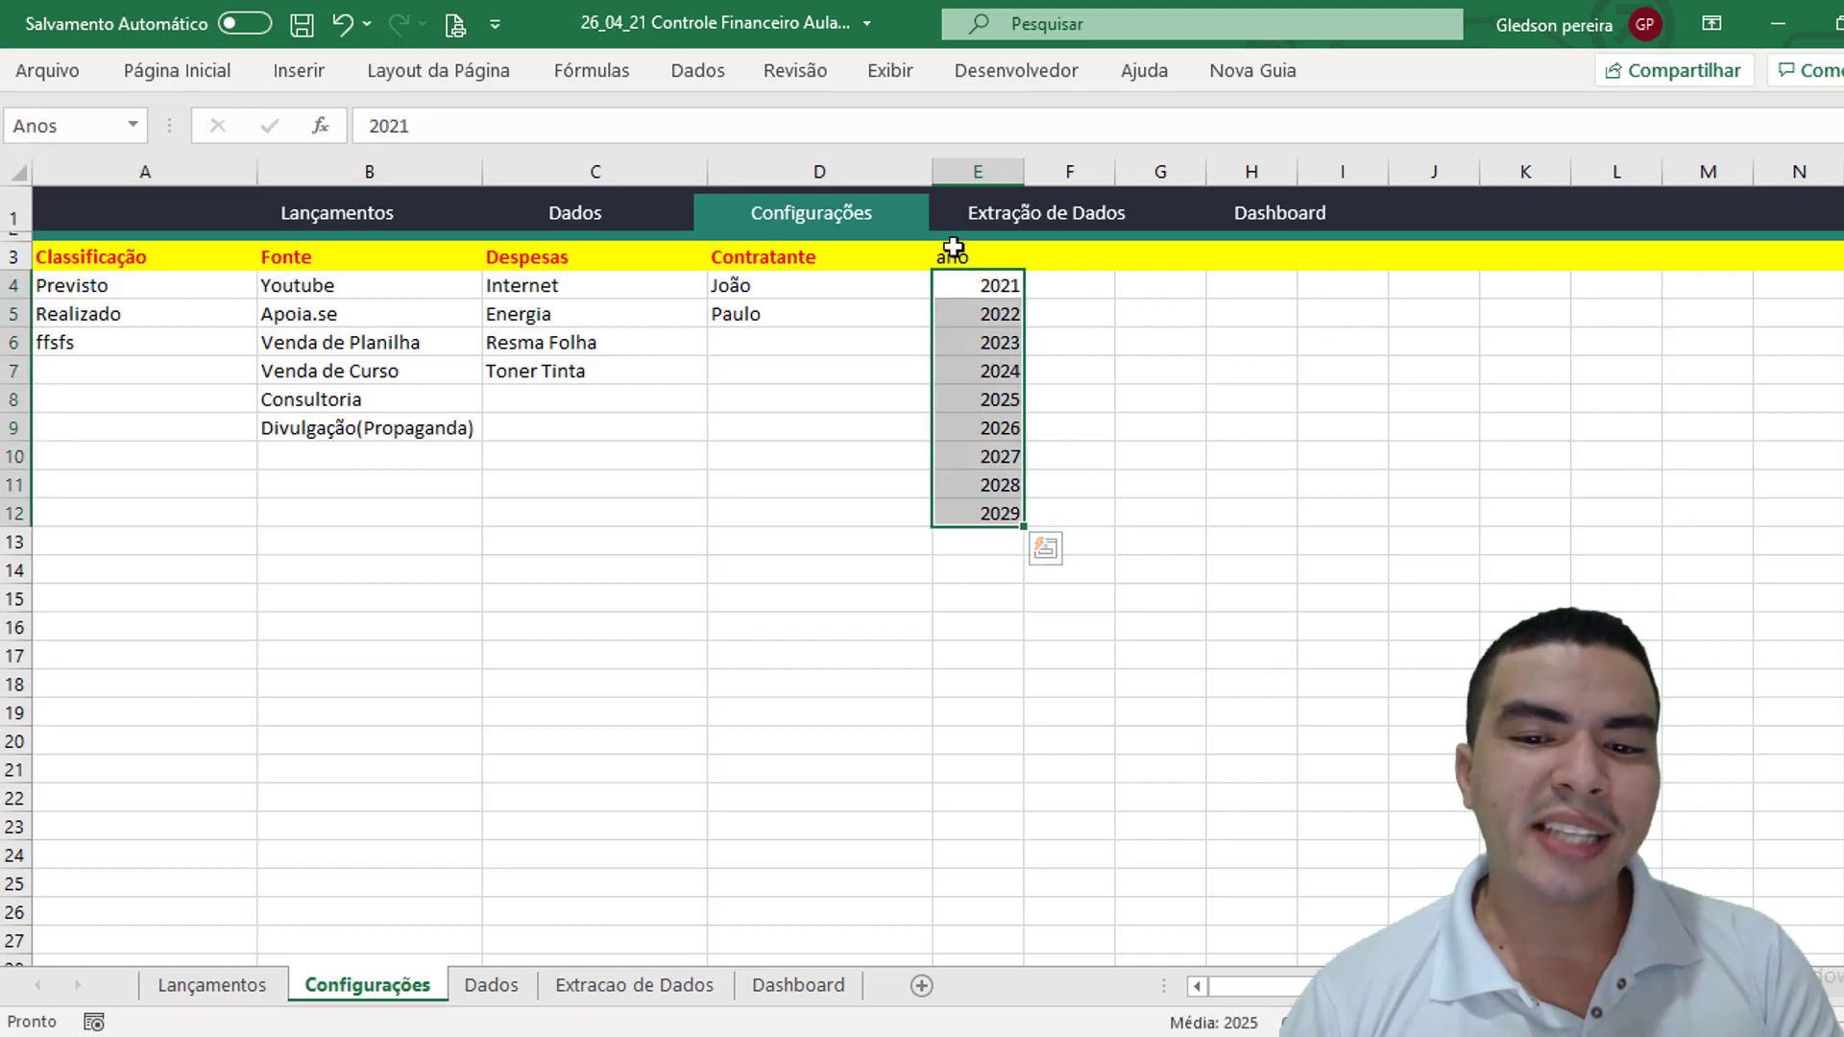
click(1237, 488)
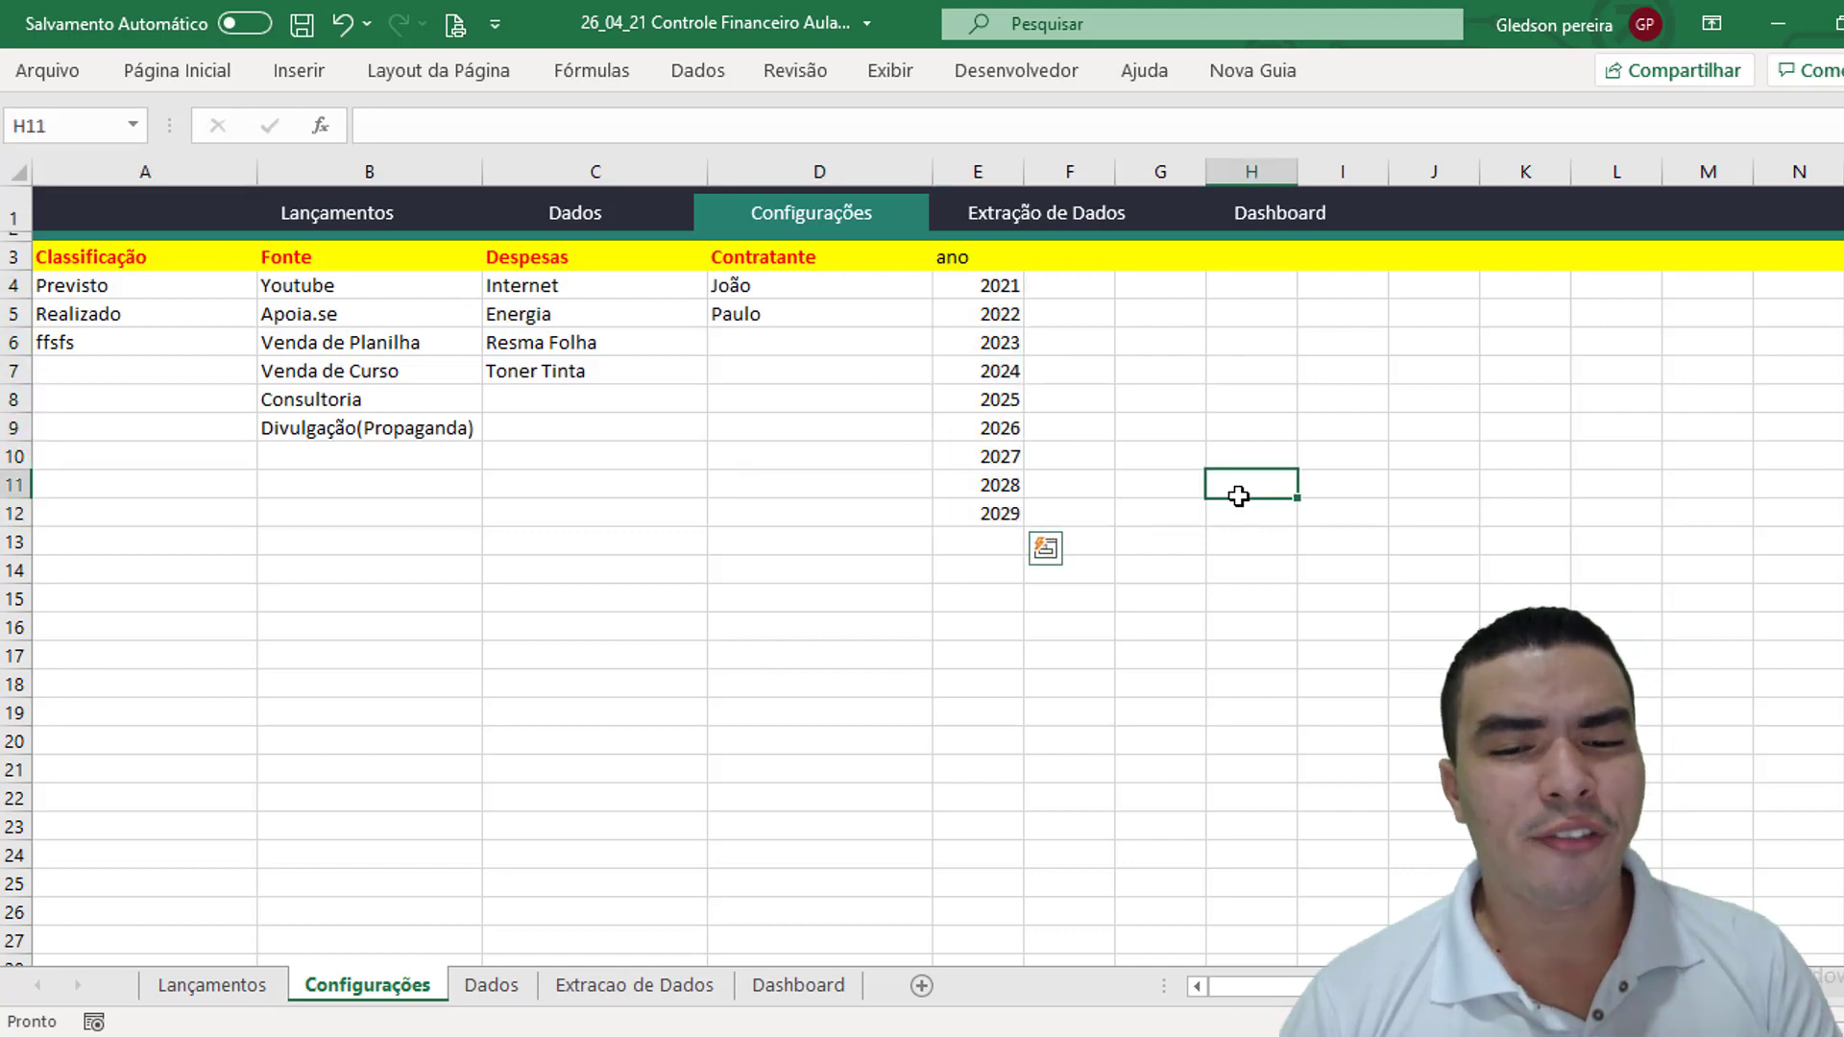
key(ctrl+Home)
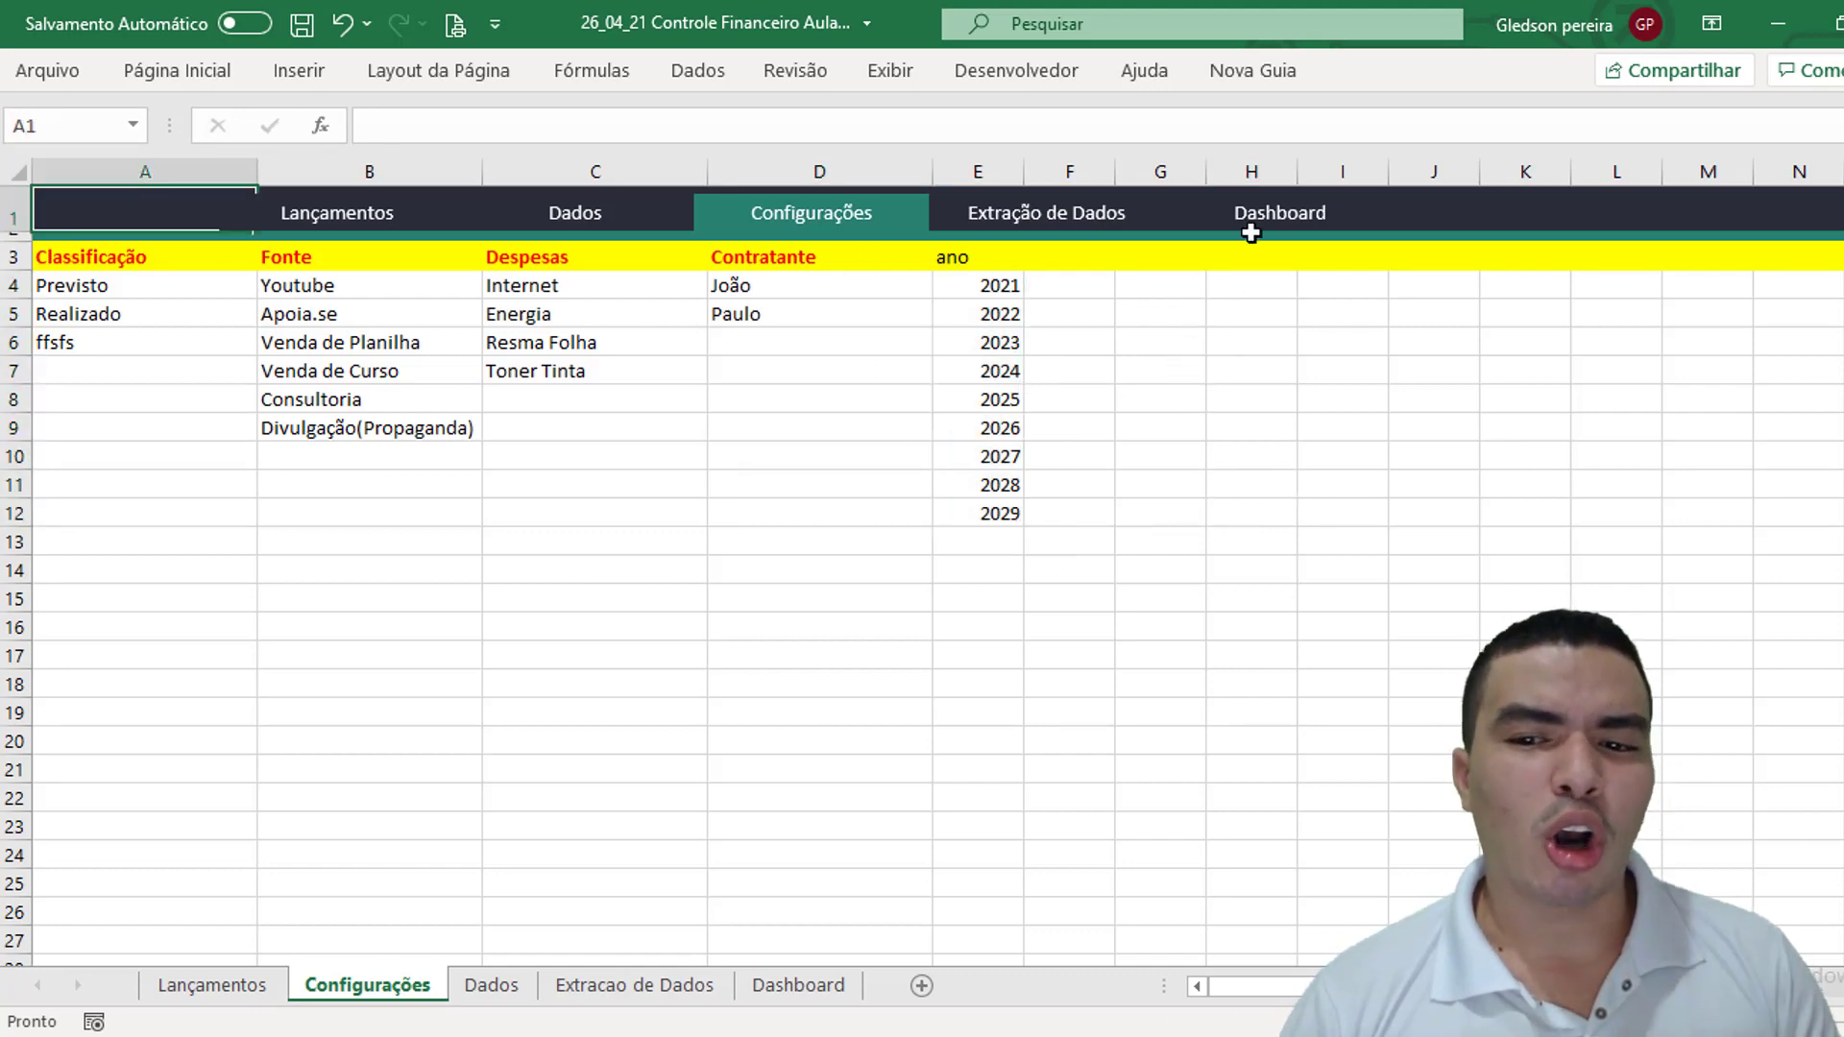
On Dashboard, choose the Caixa de Combinação form control from Desenvolvedor > Inserir
click(1287, 219)
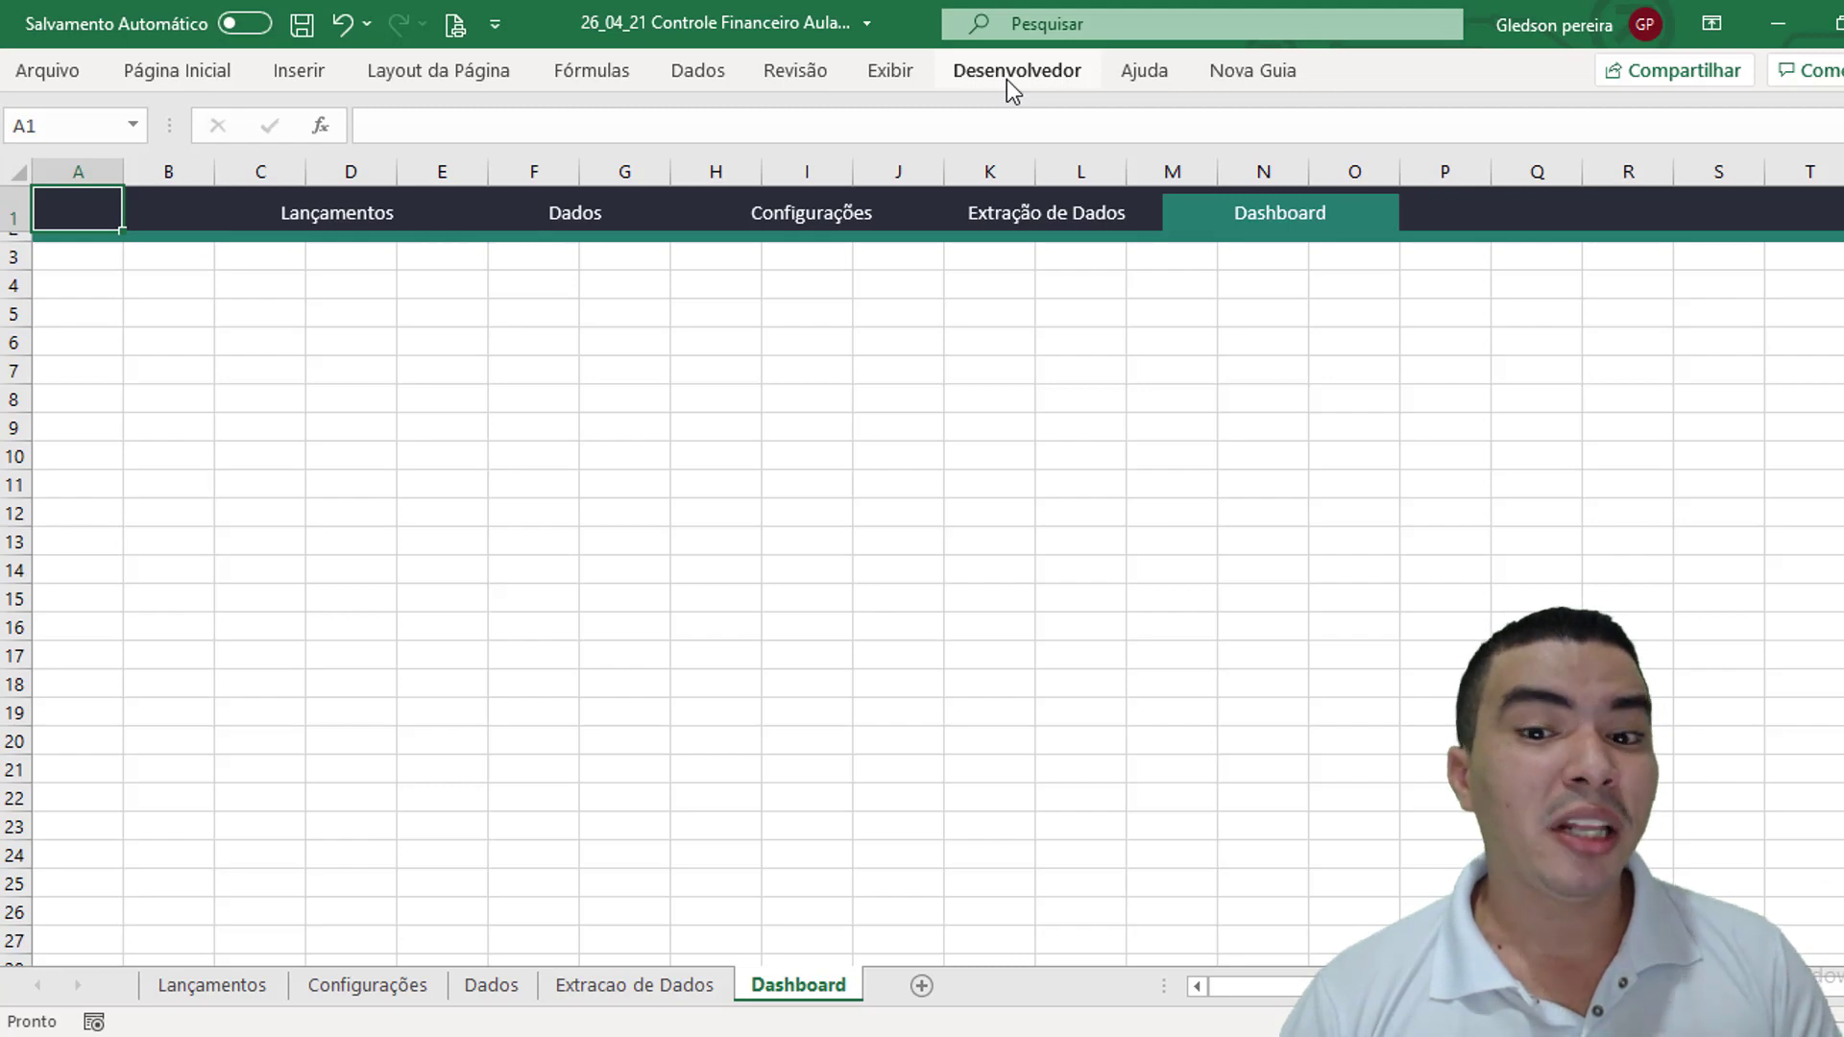
click(1017, 71)
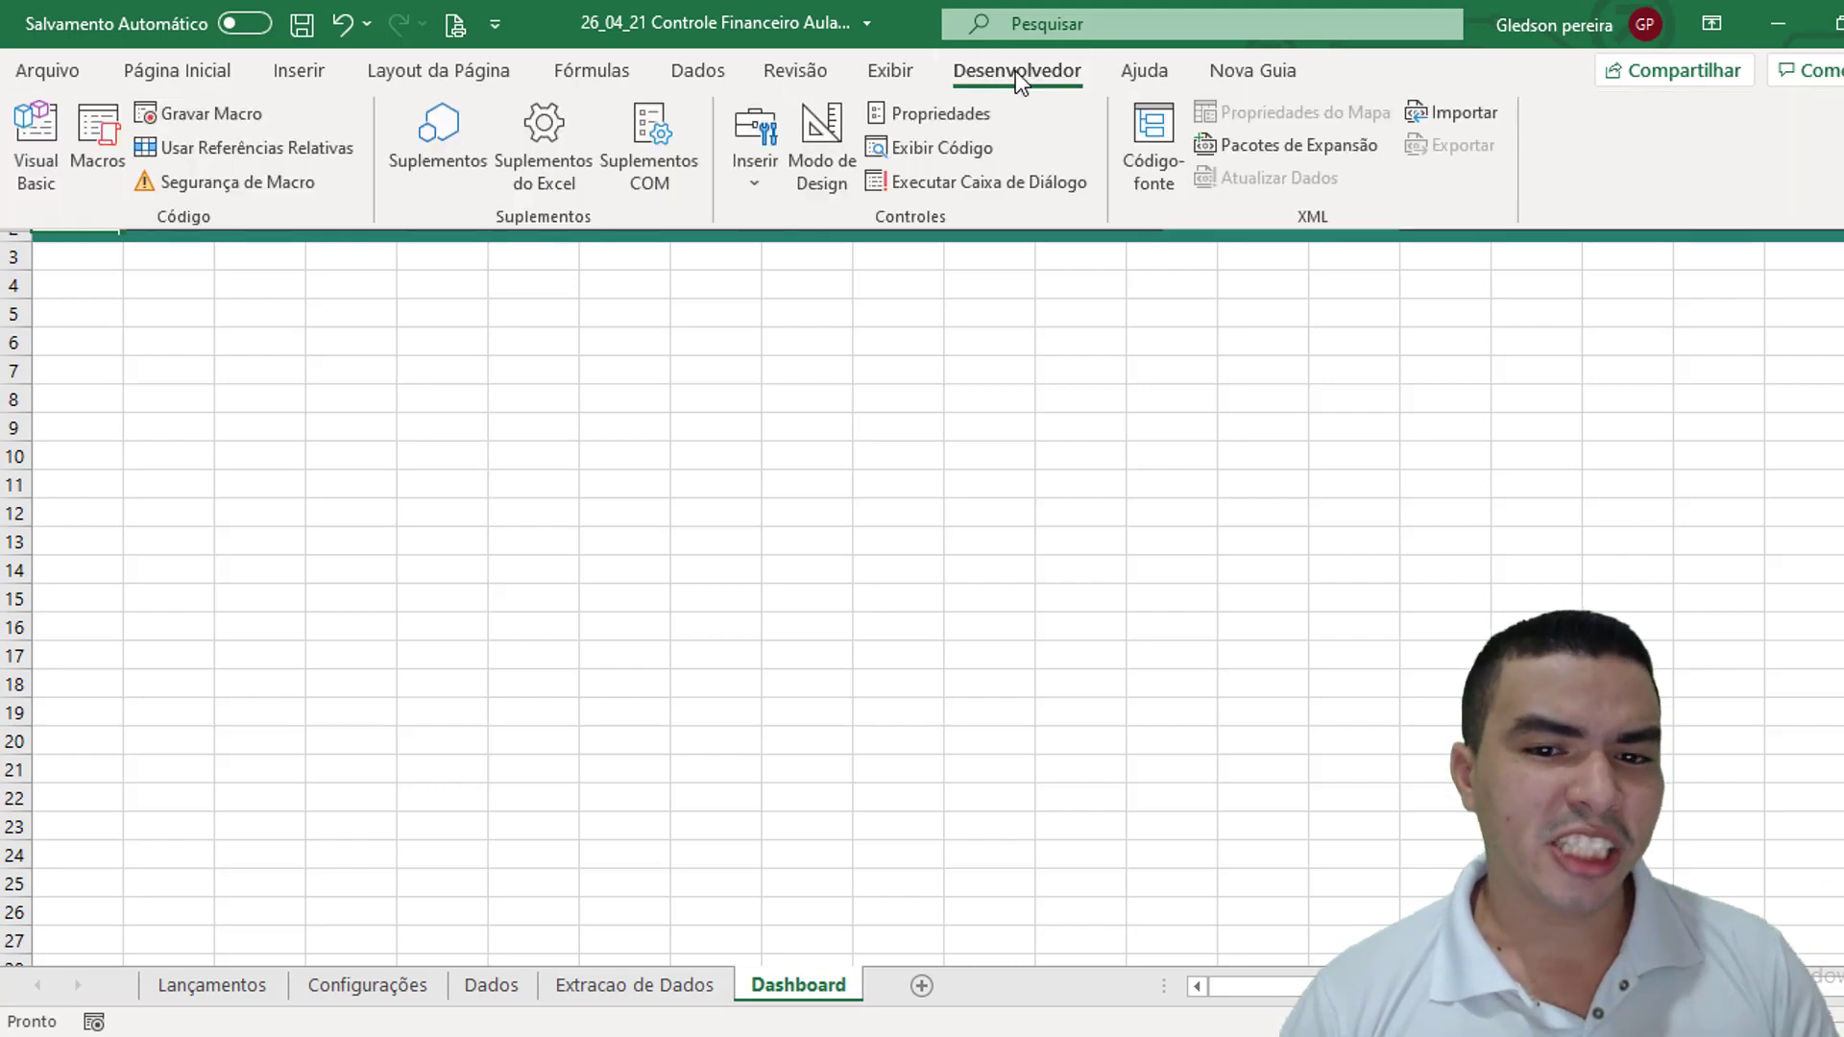
click(764, 140)
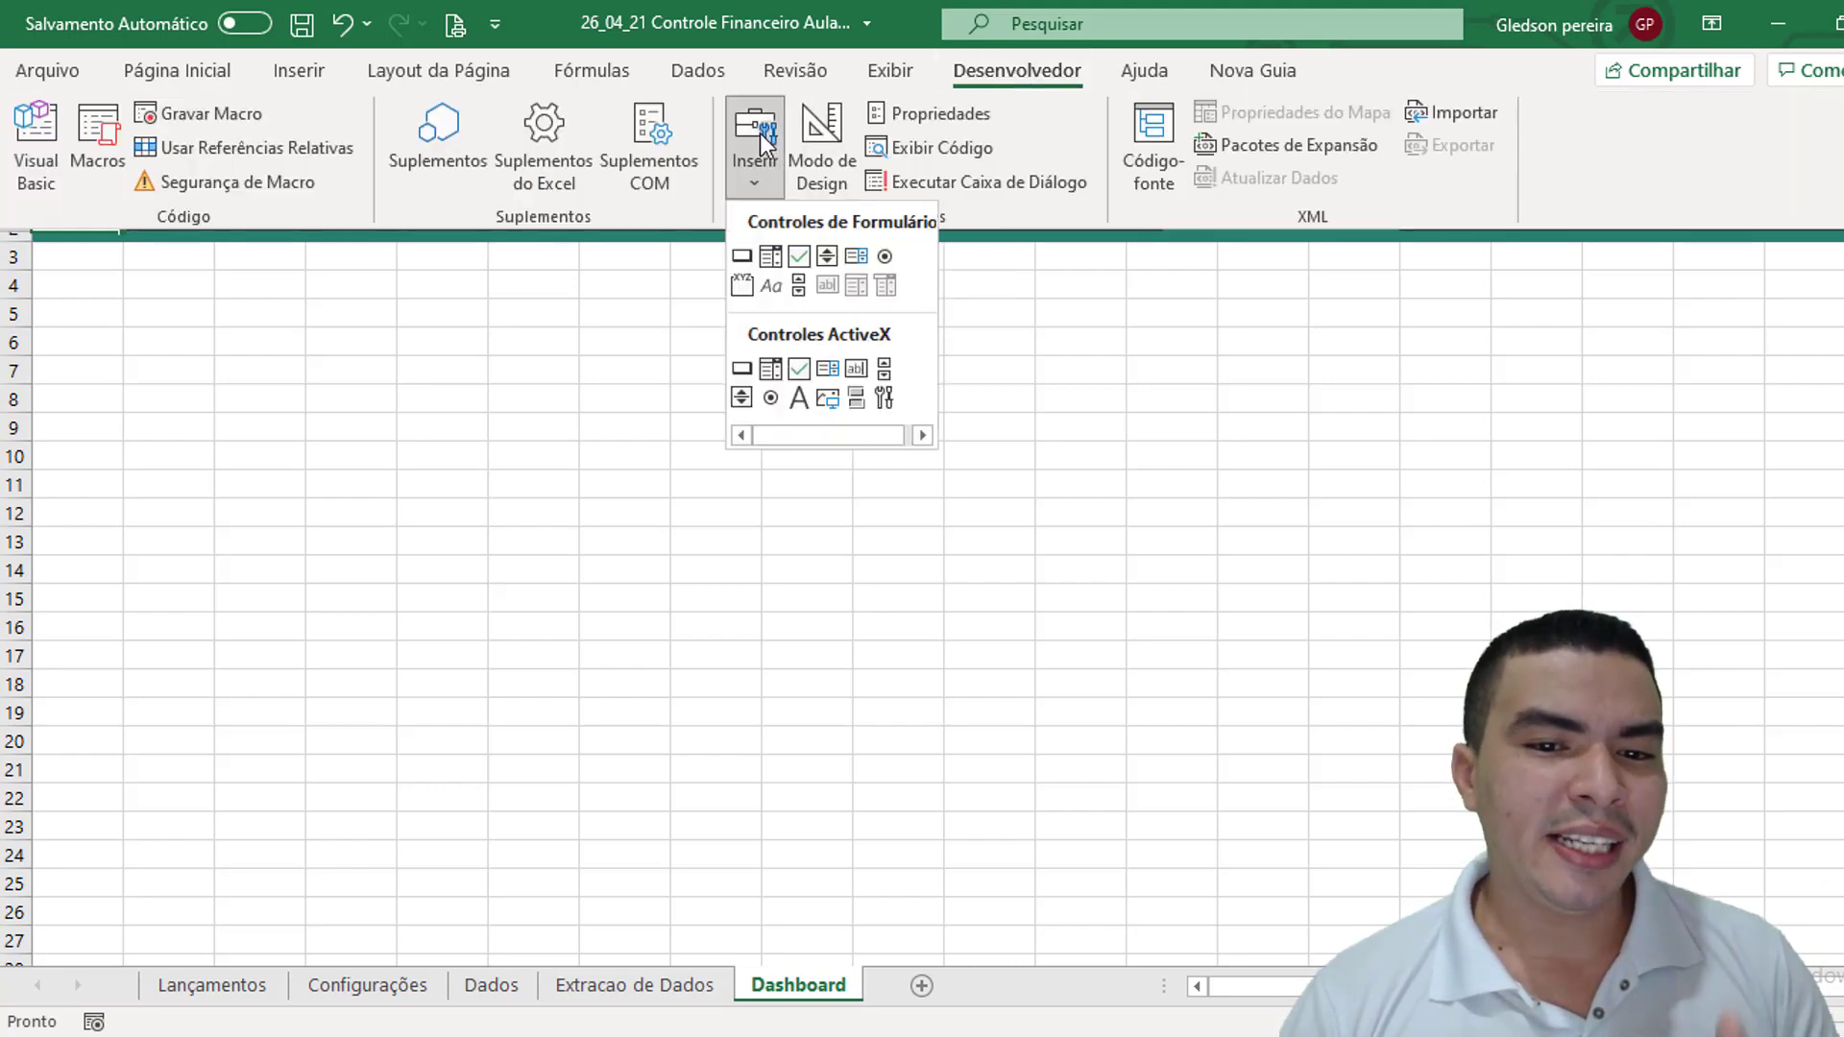
click(771, 258)
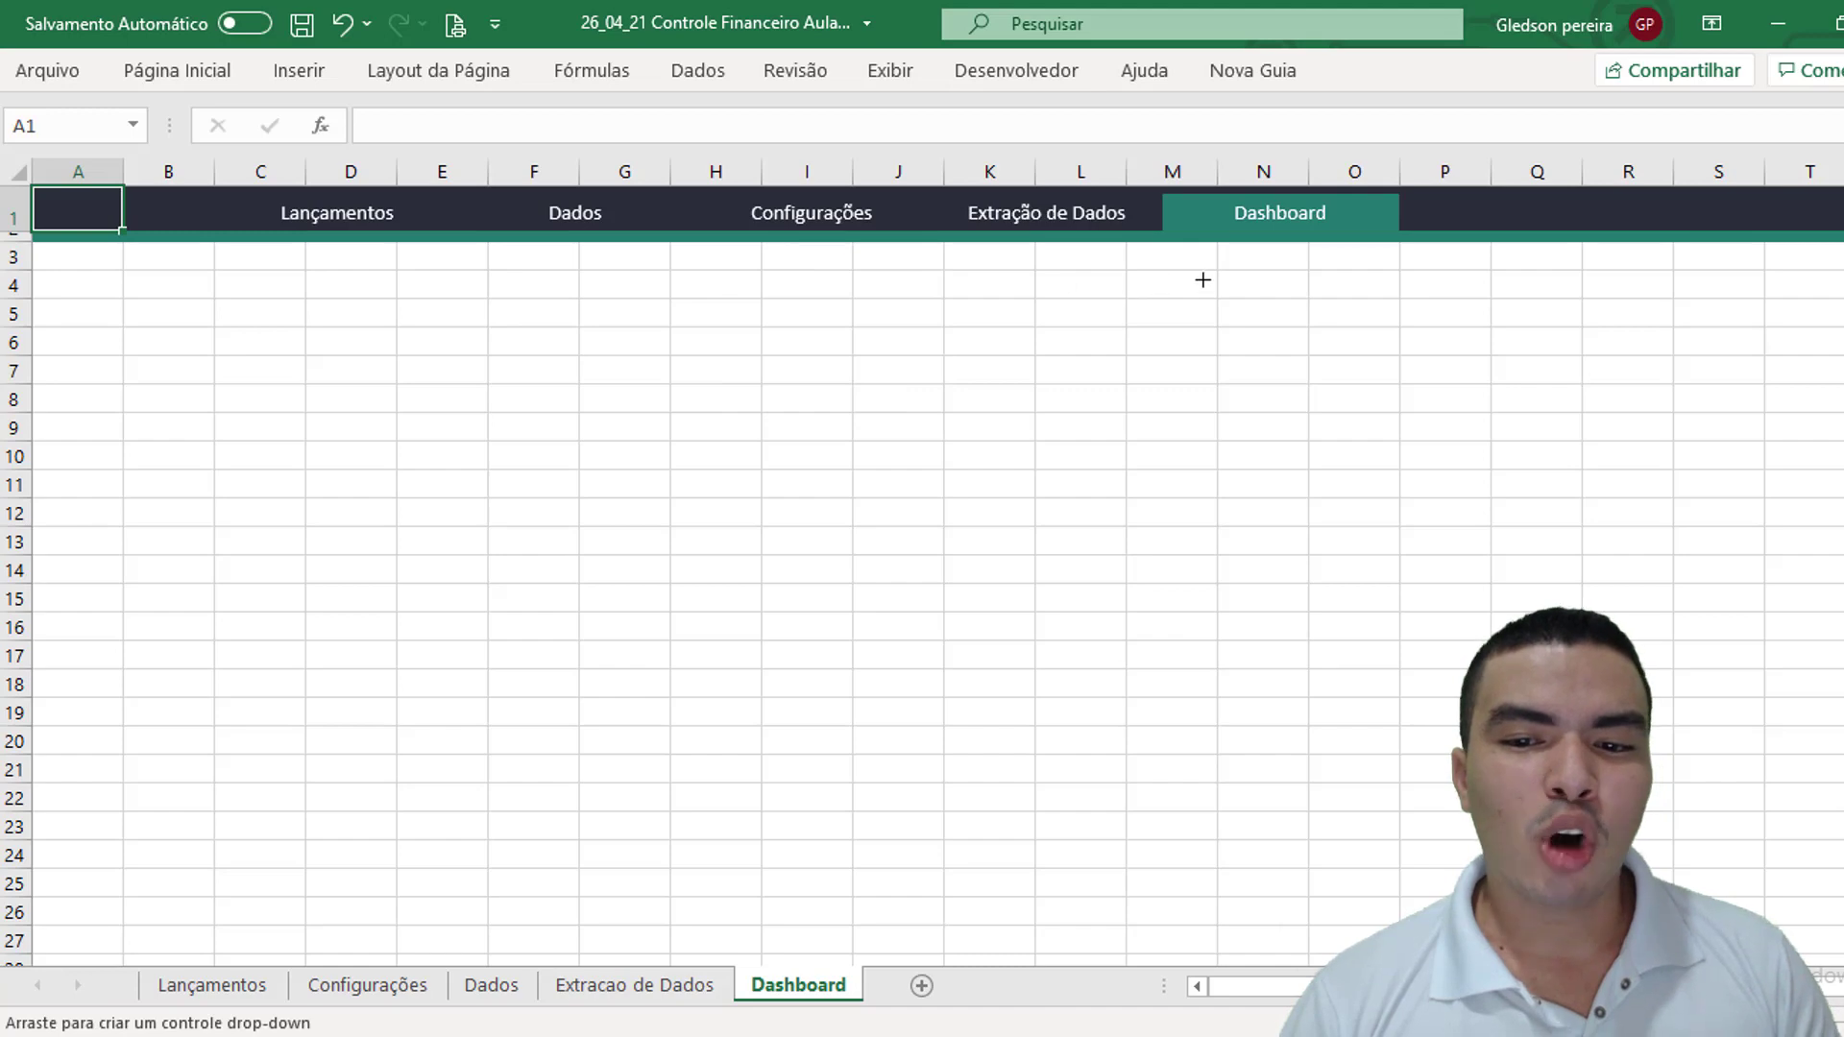
Draw the combo box over N4:P5 and open its Formatar controle settings
drag(1231, 281, 1491, 335)
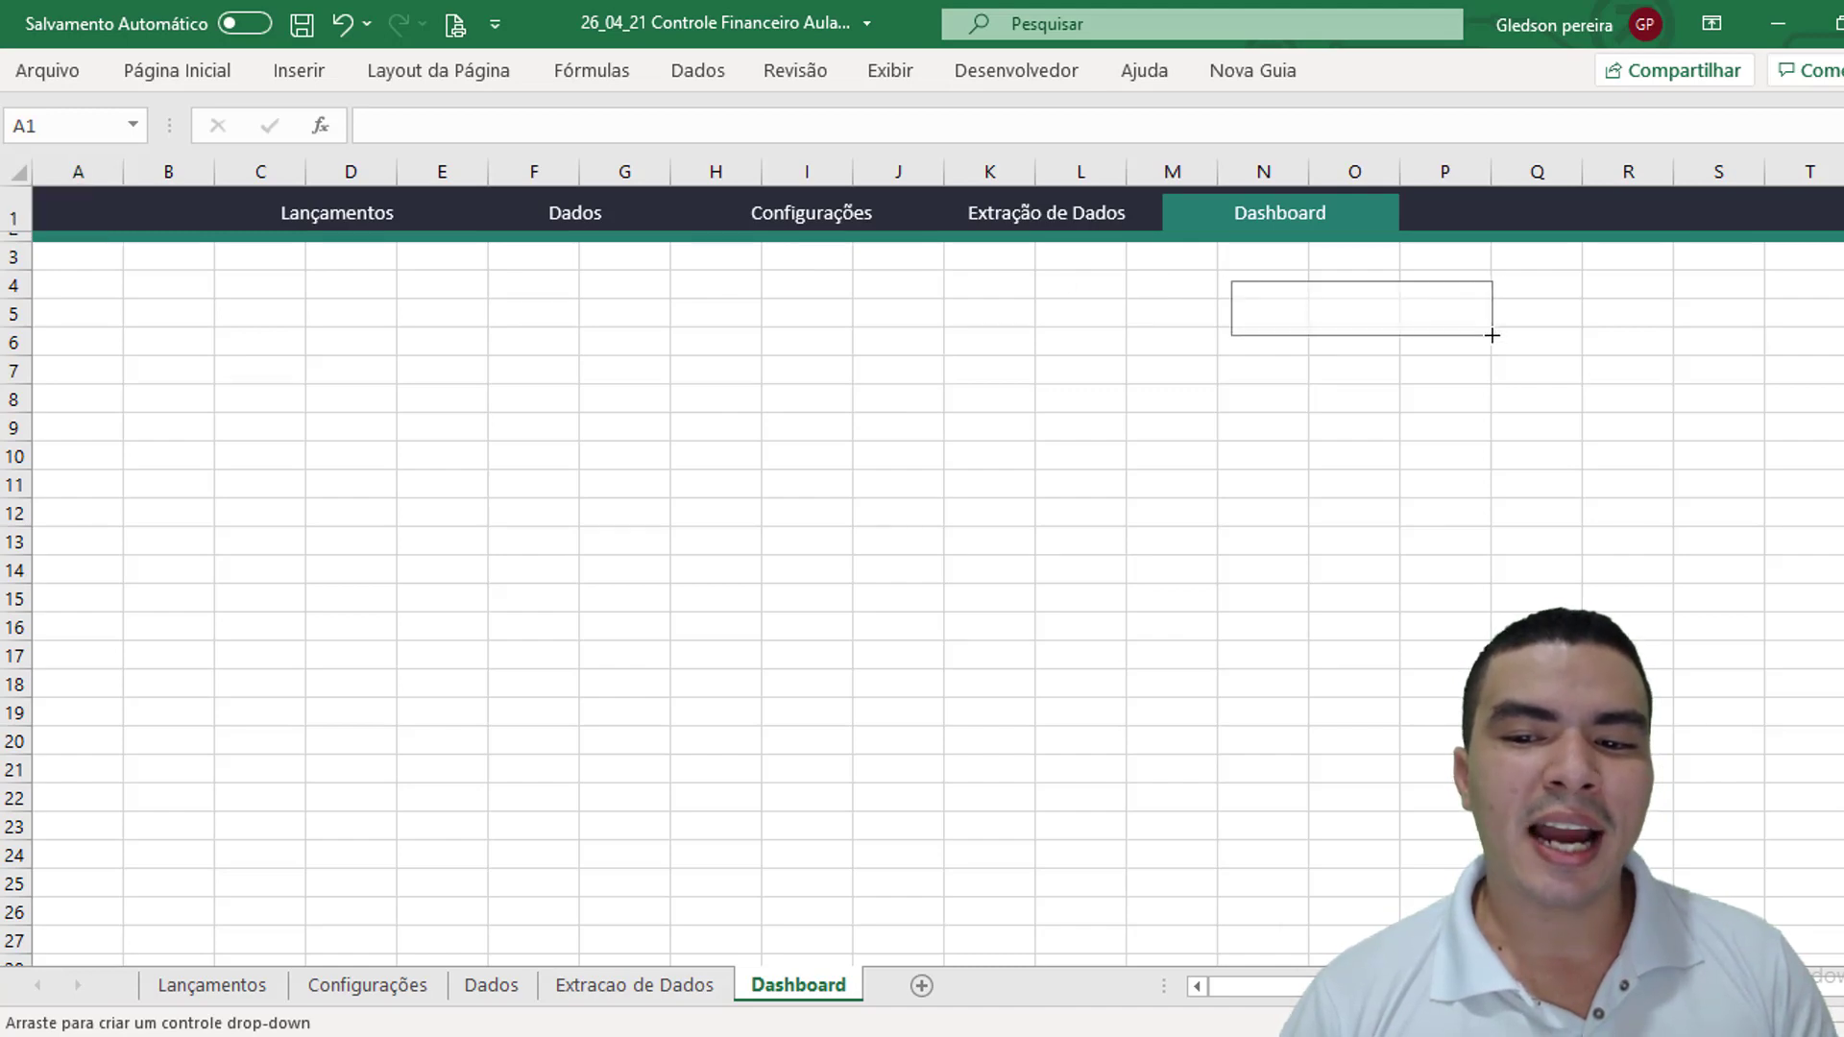
click(1431, 353)
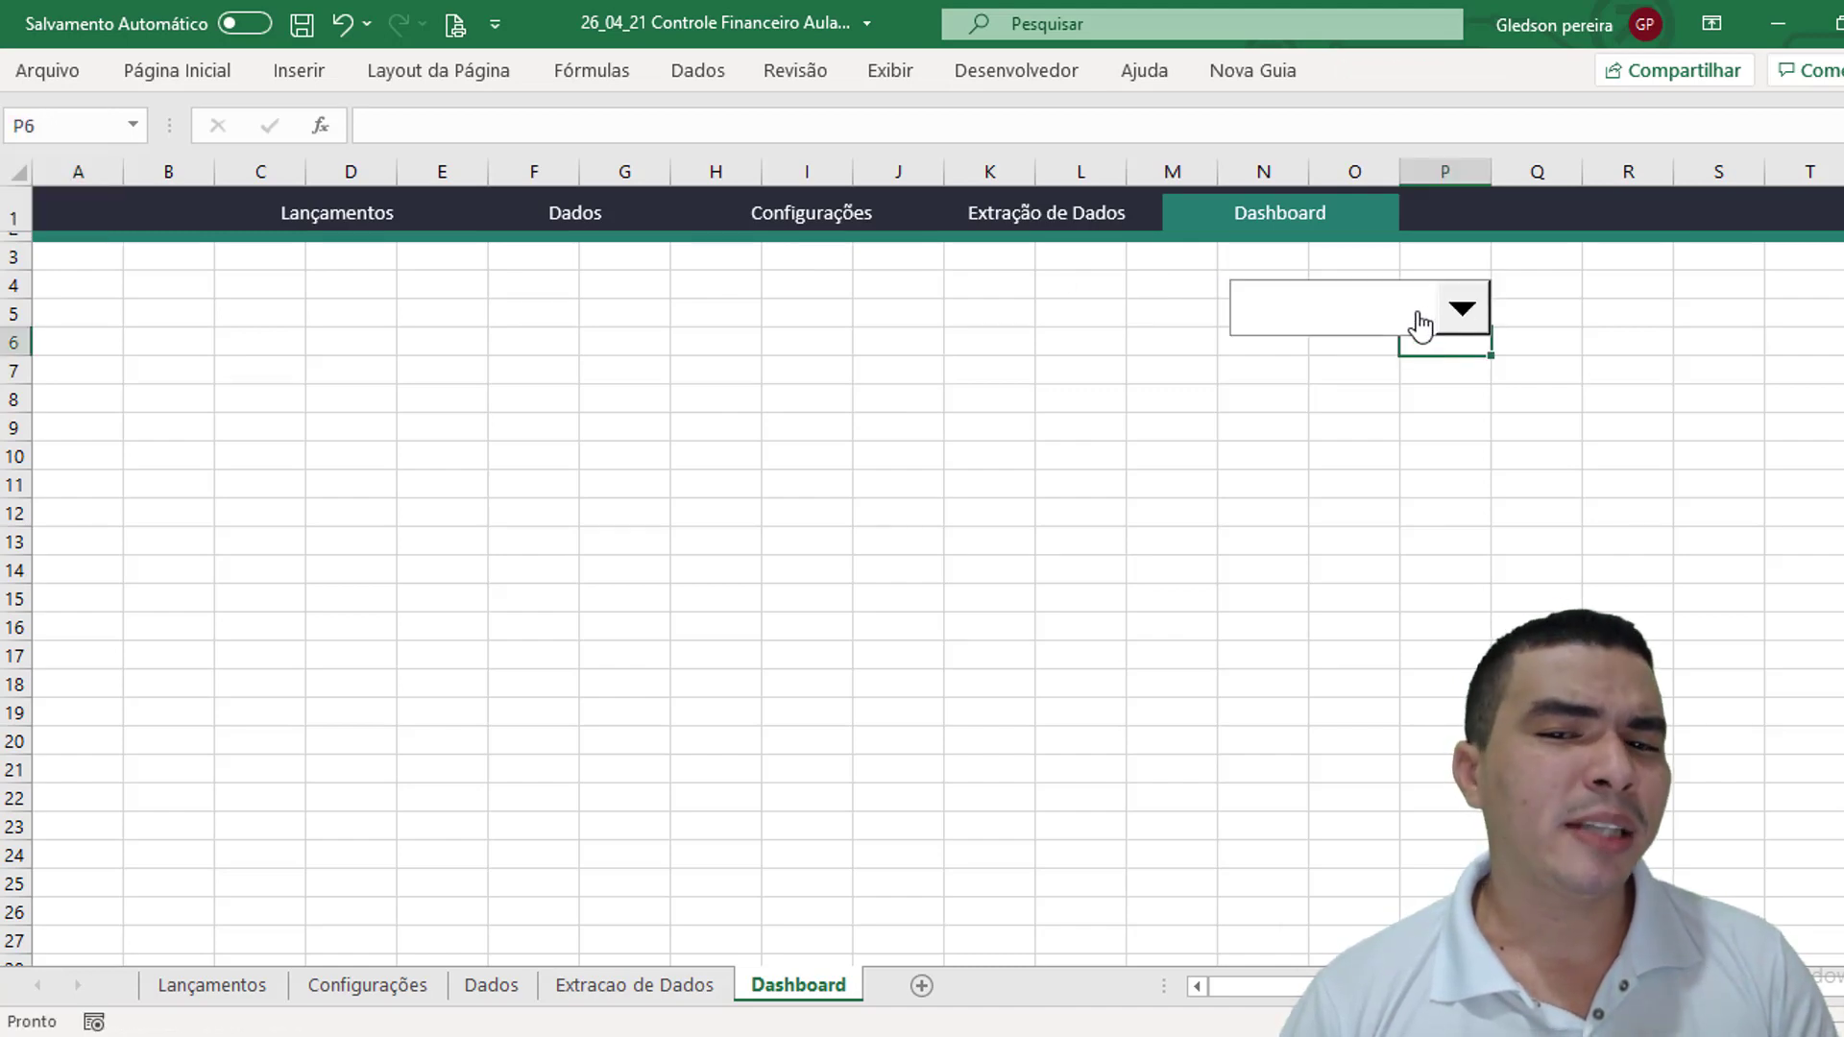
click(1383, 348)
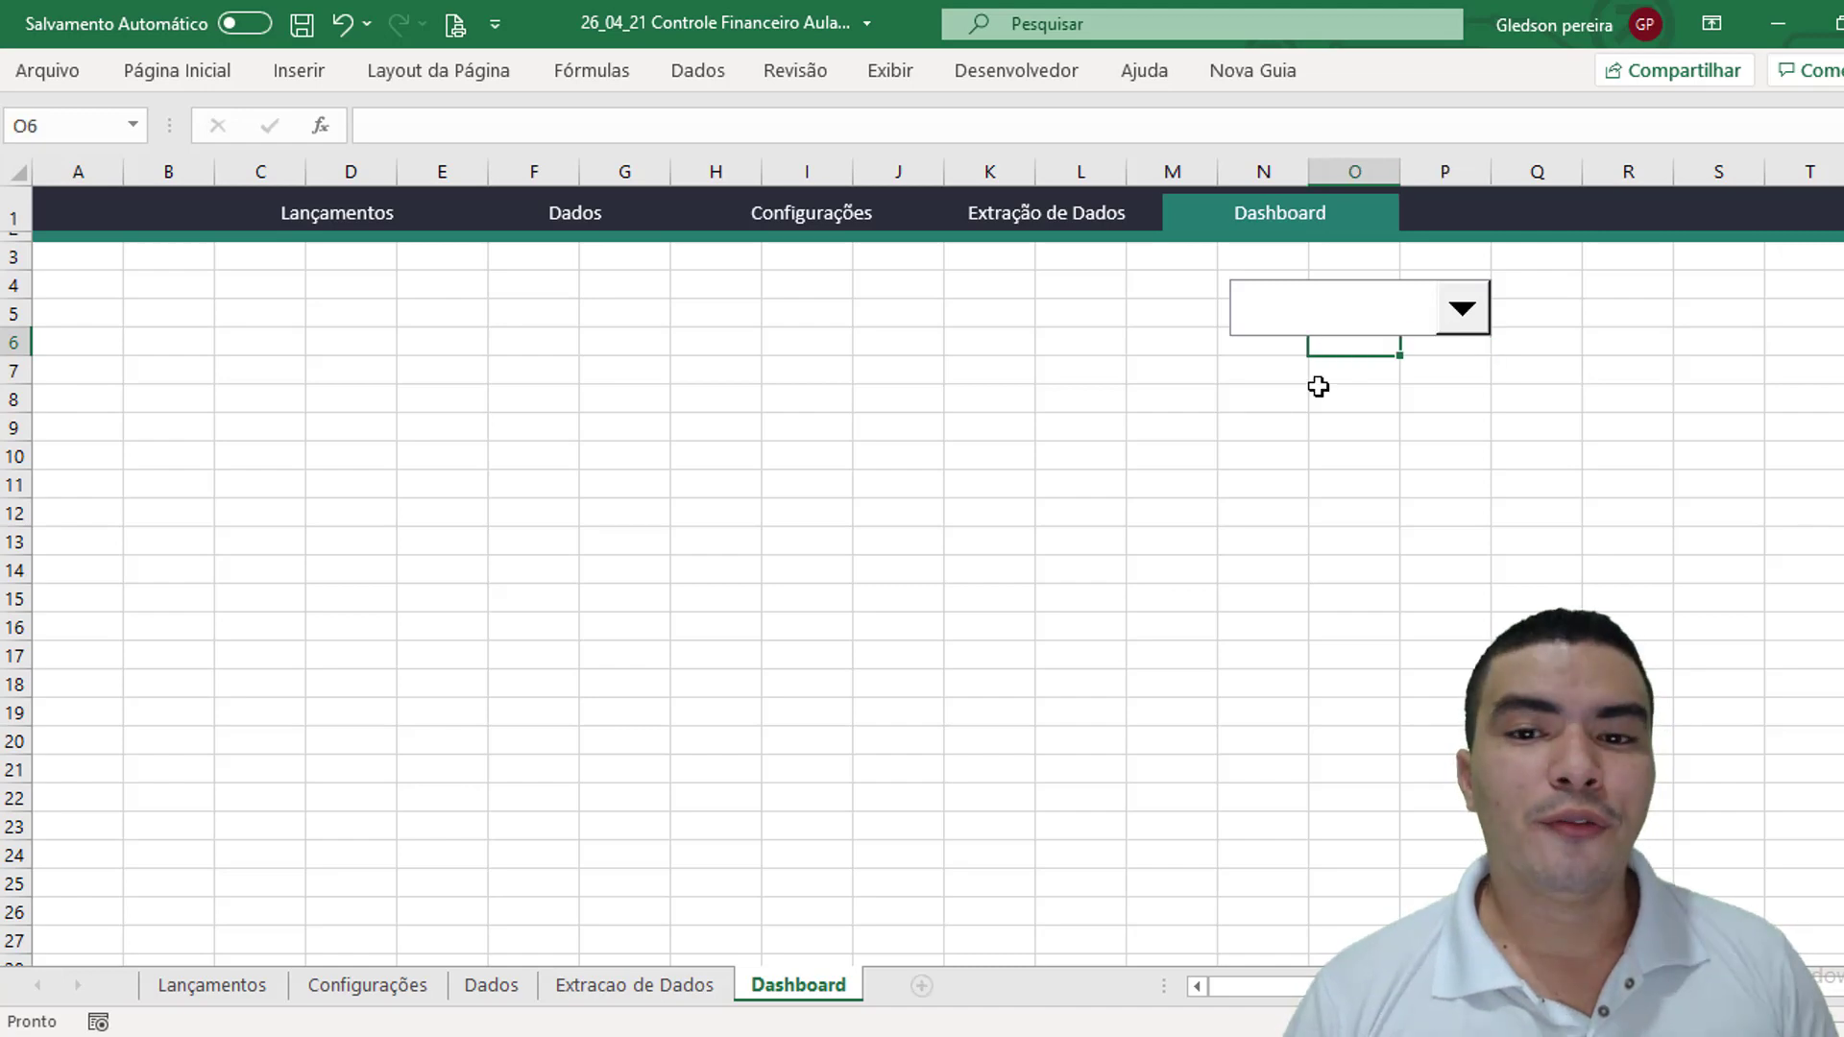
right_click(1335, 339)
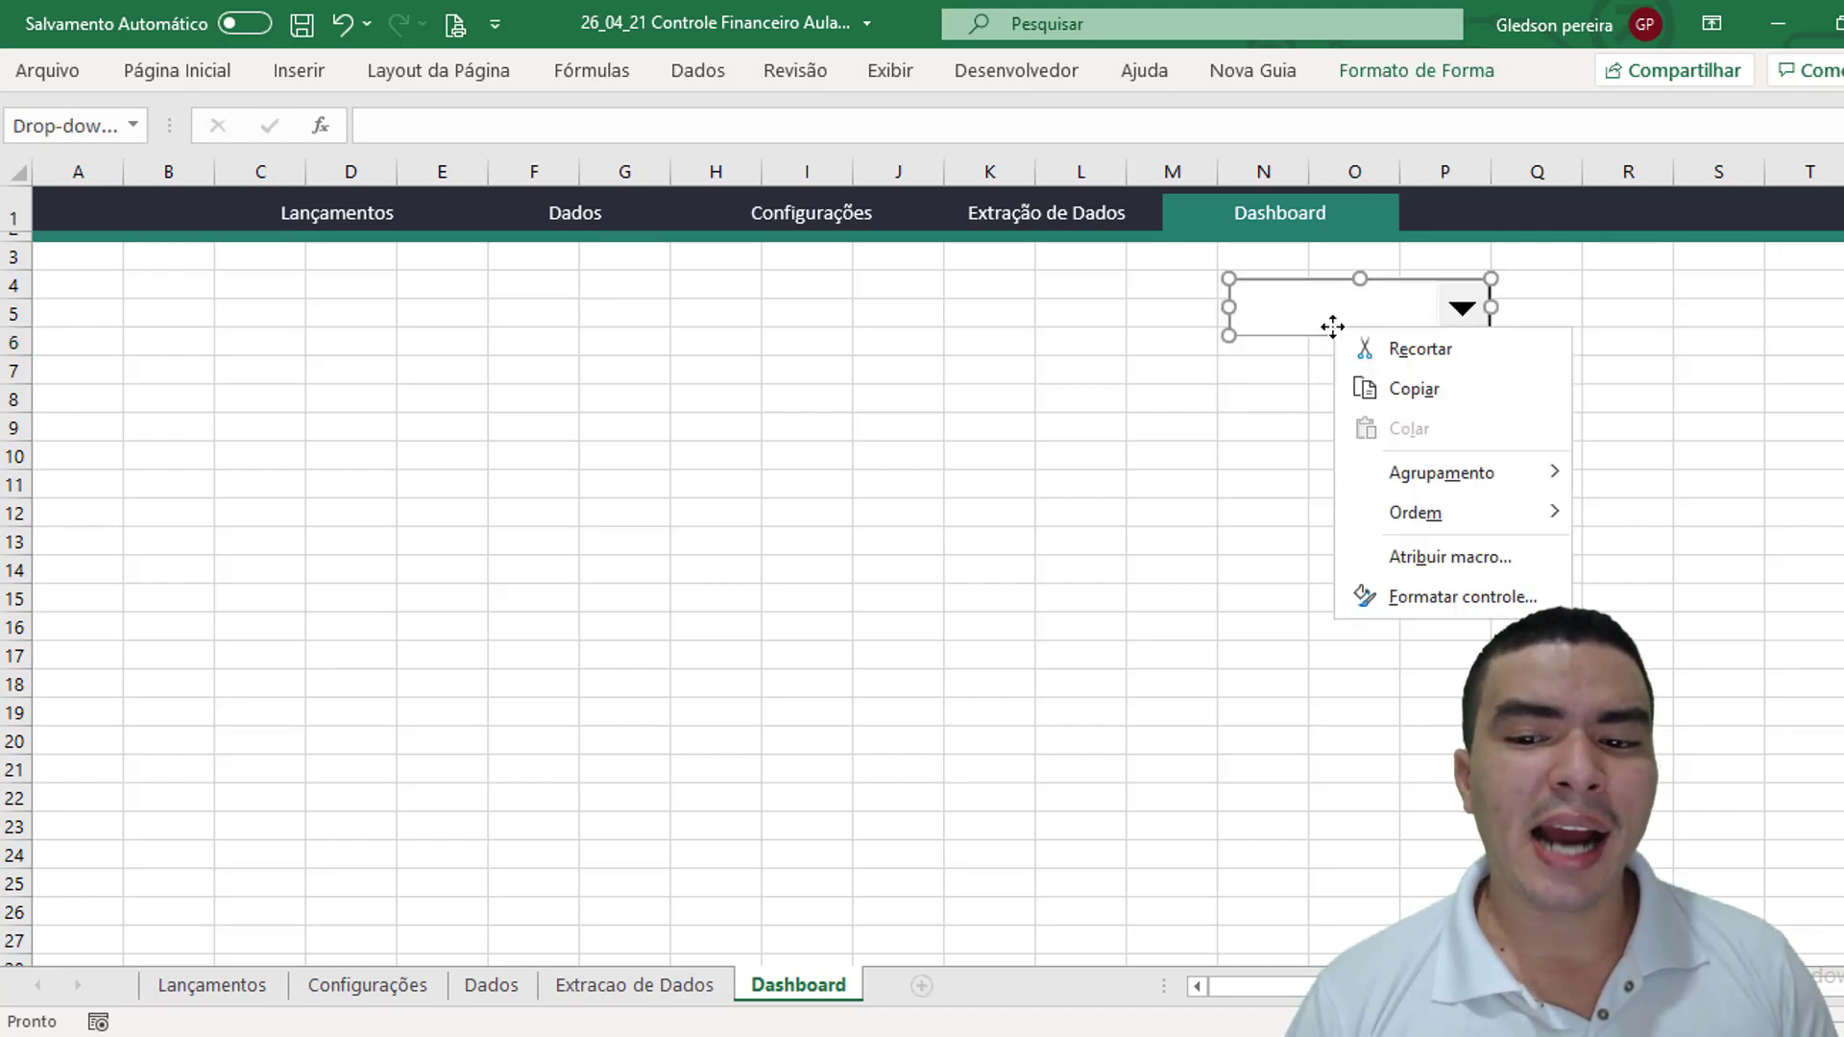
click(1499, 597)
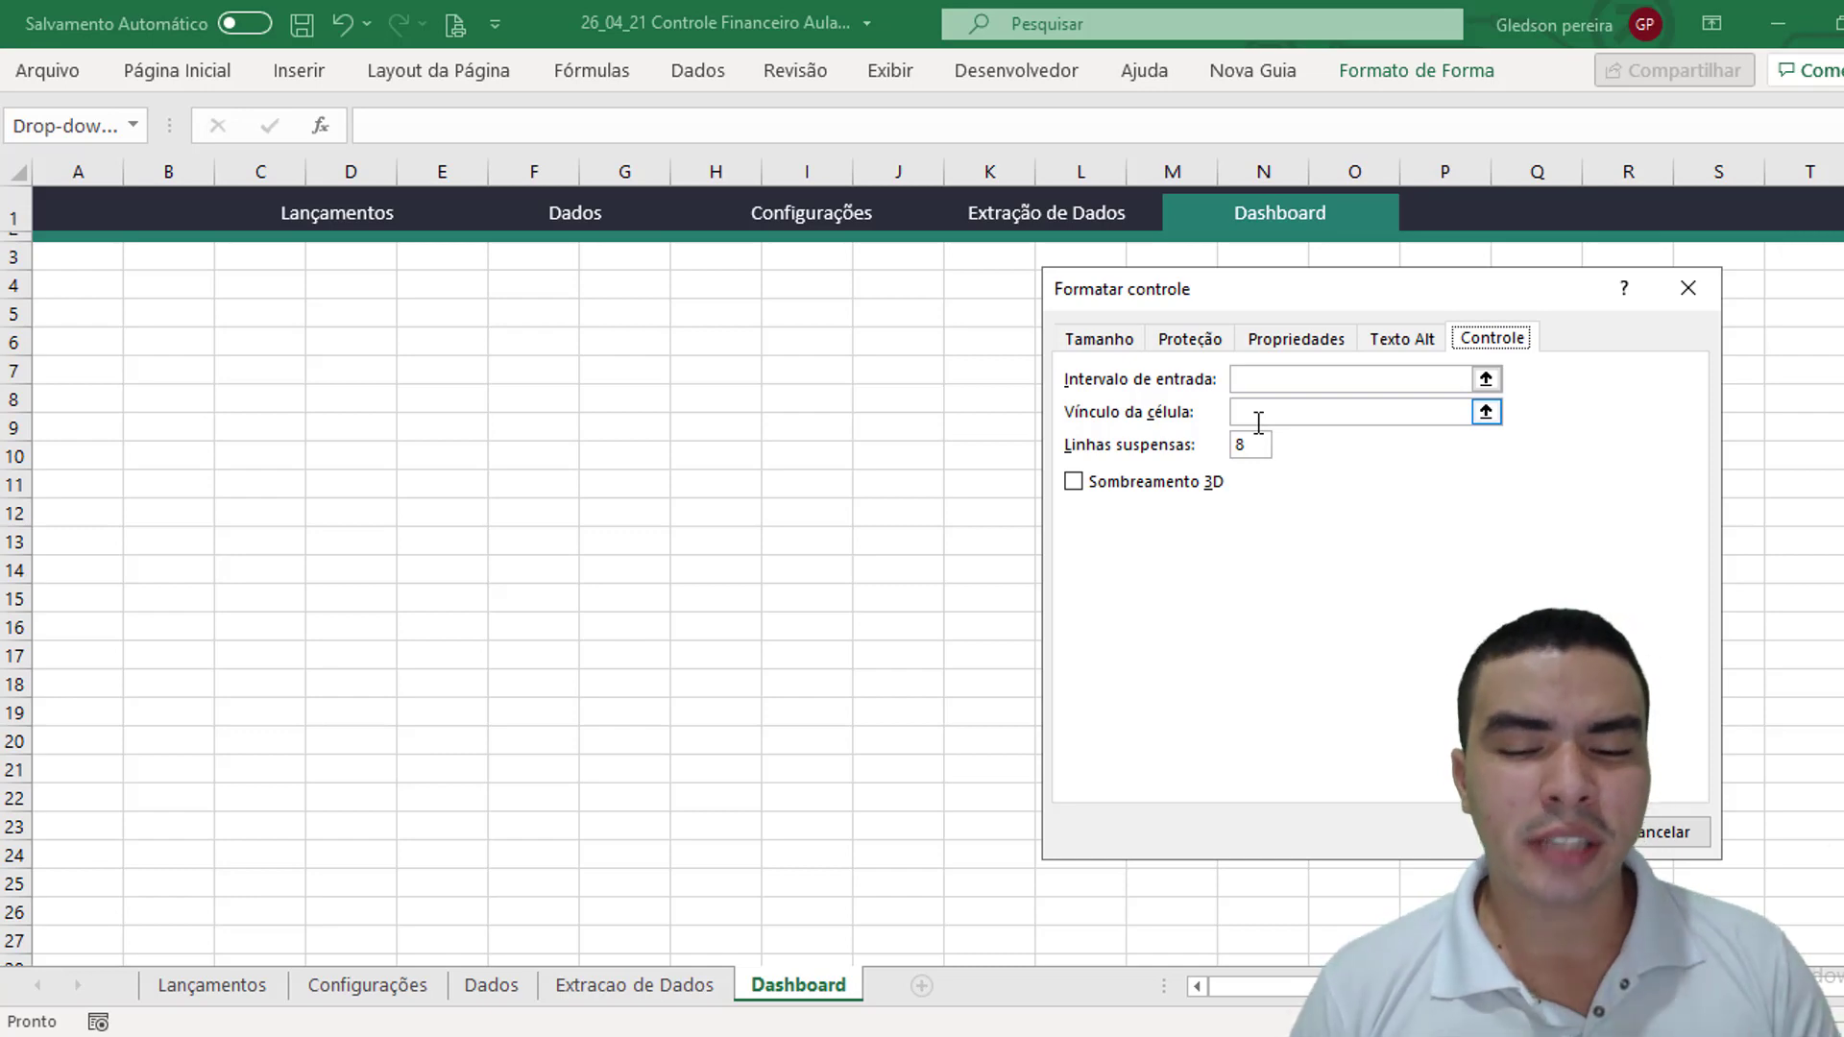
Set the input range to Configurações!$E$4:$E$12, replacing the typed name
click(1347, 380)
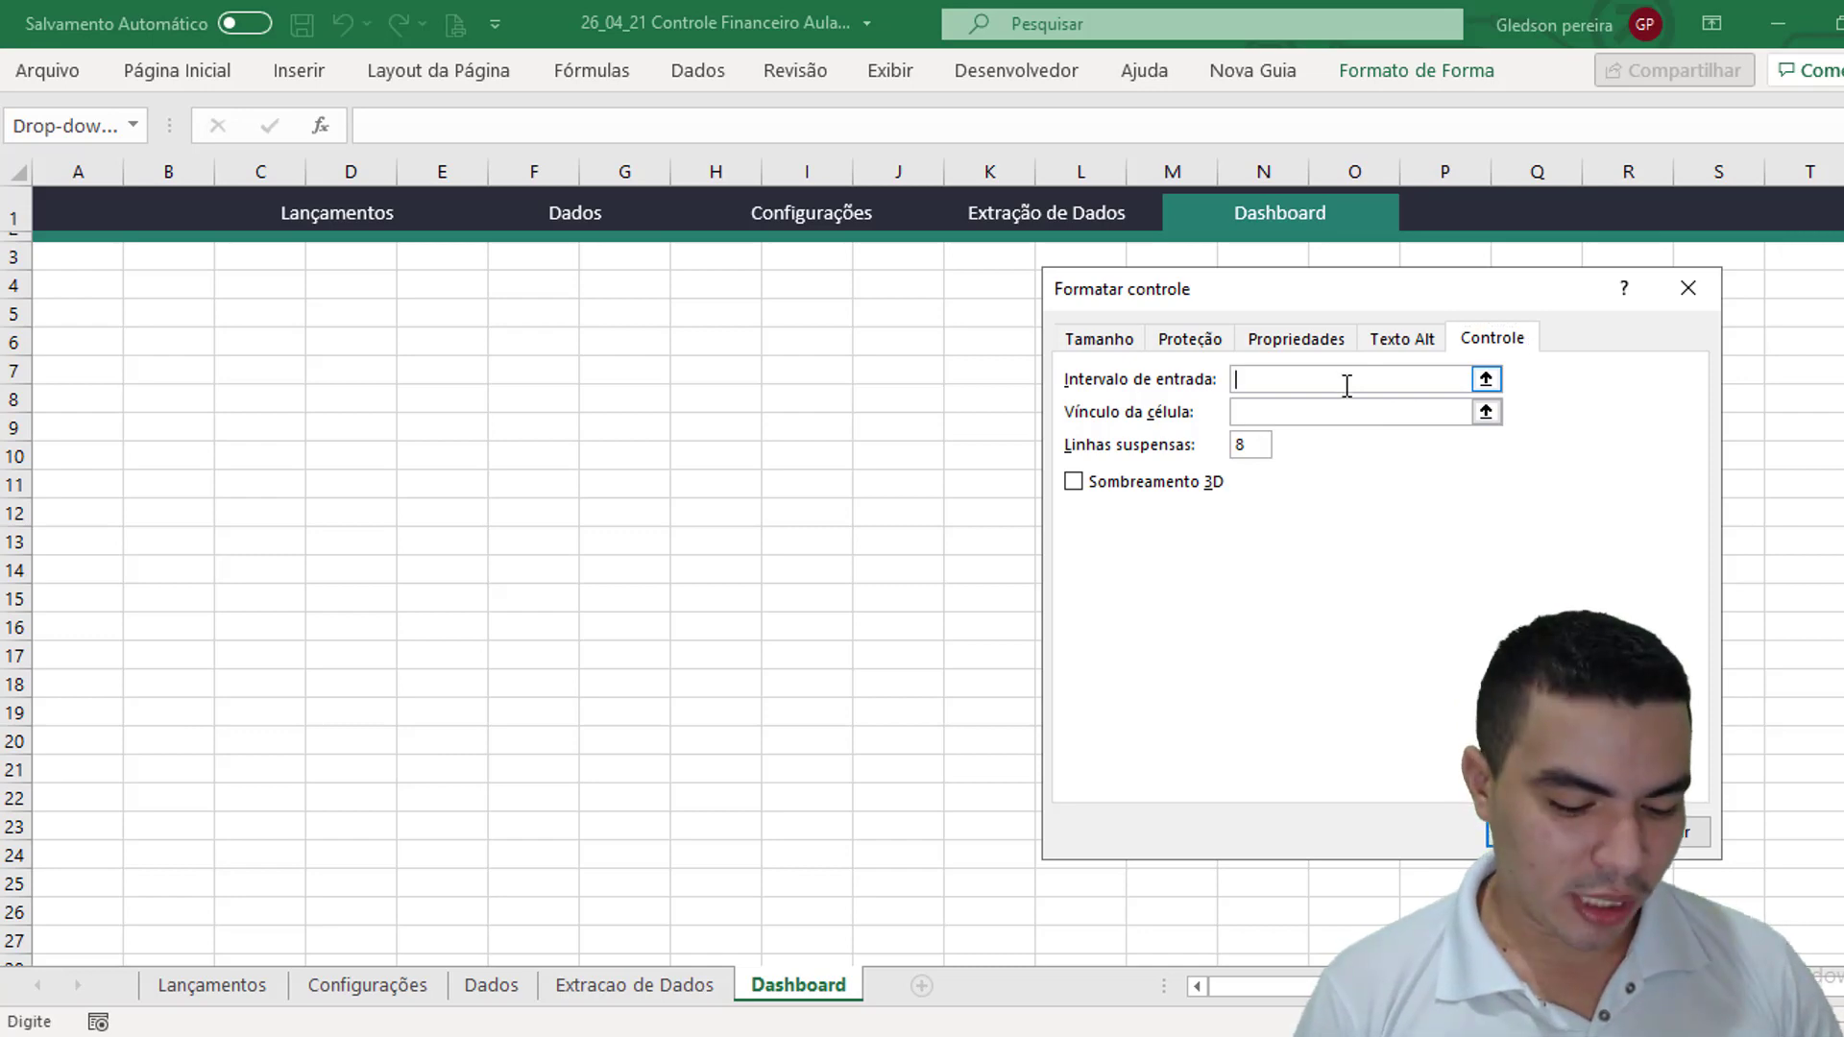
text(anos)
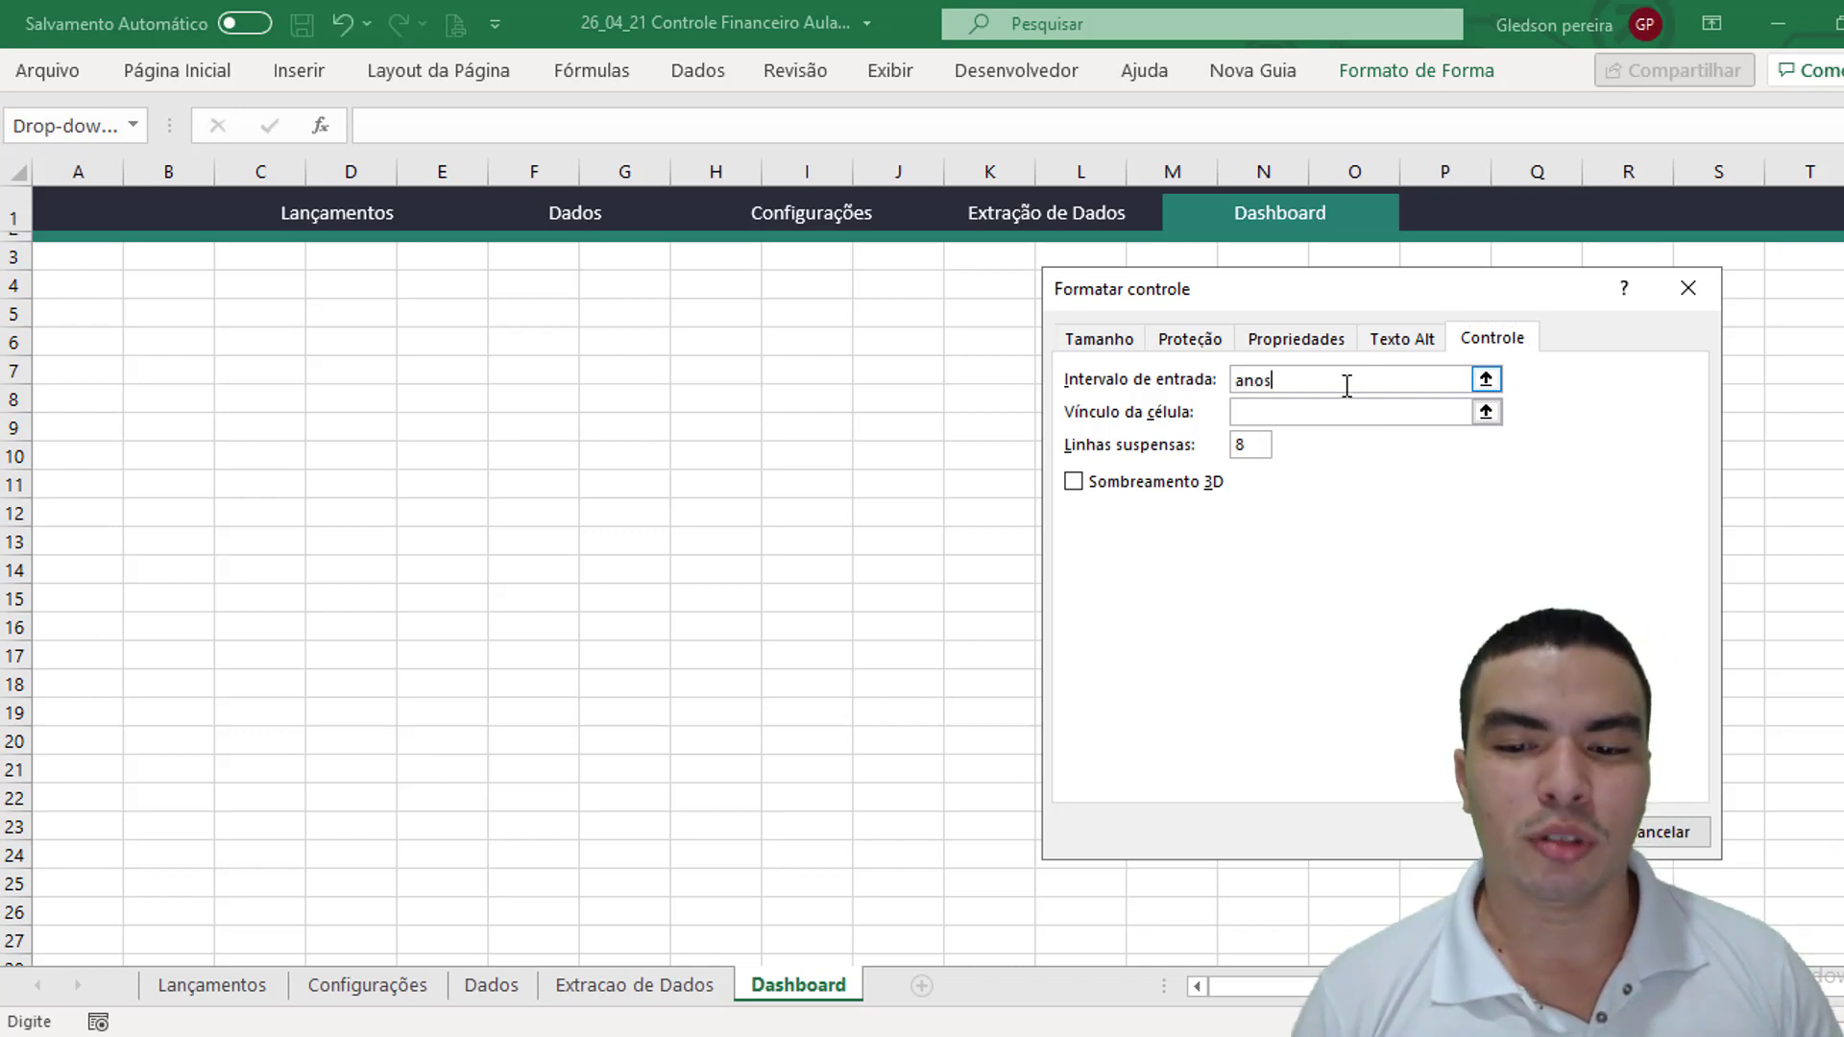
key(Tab)
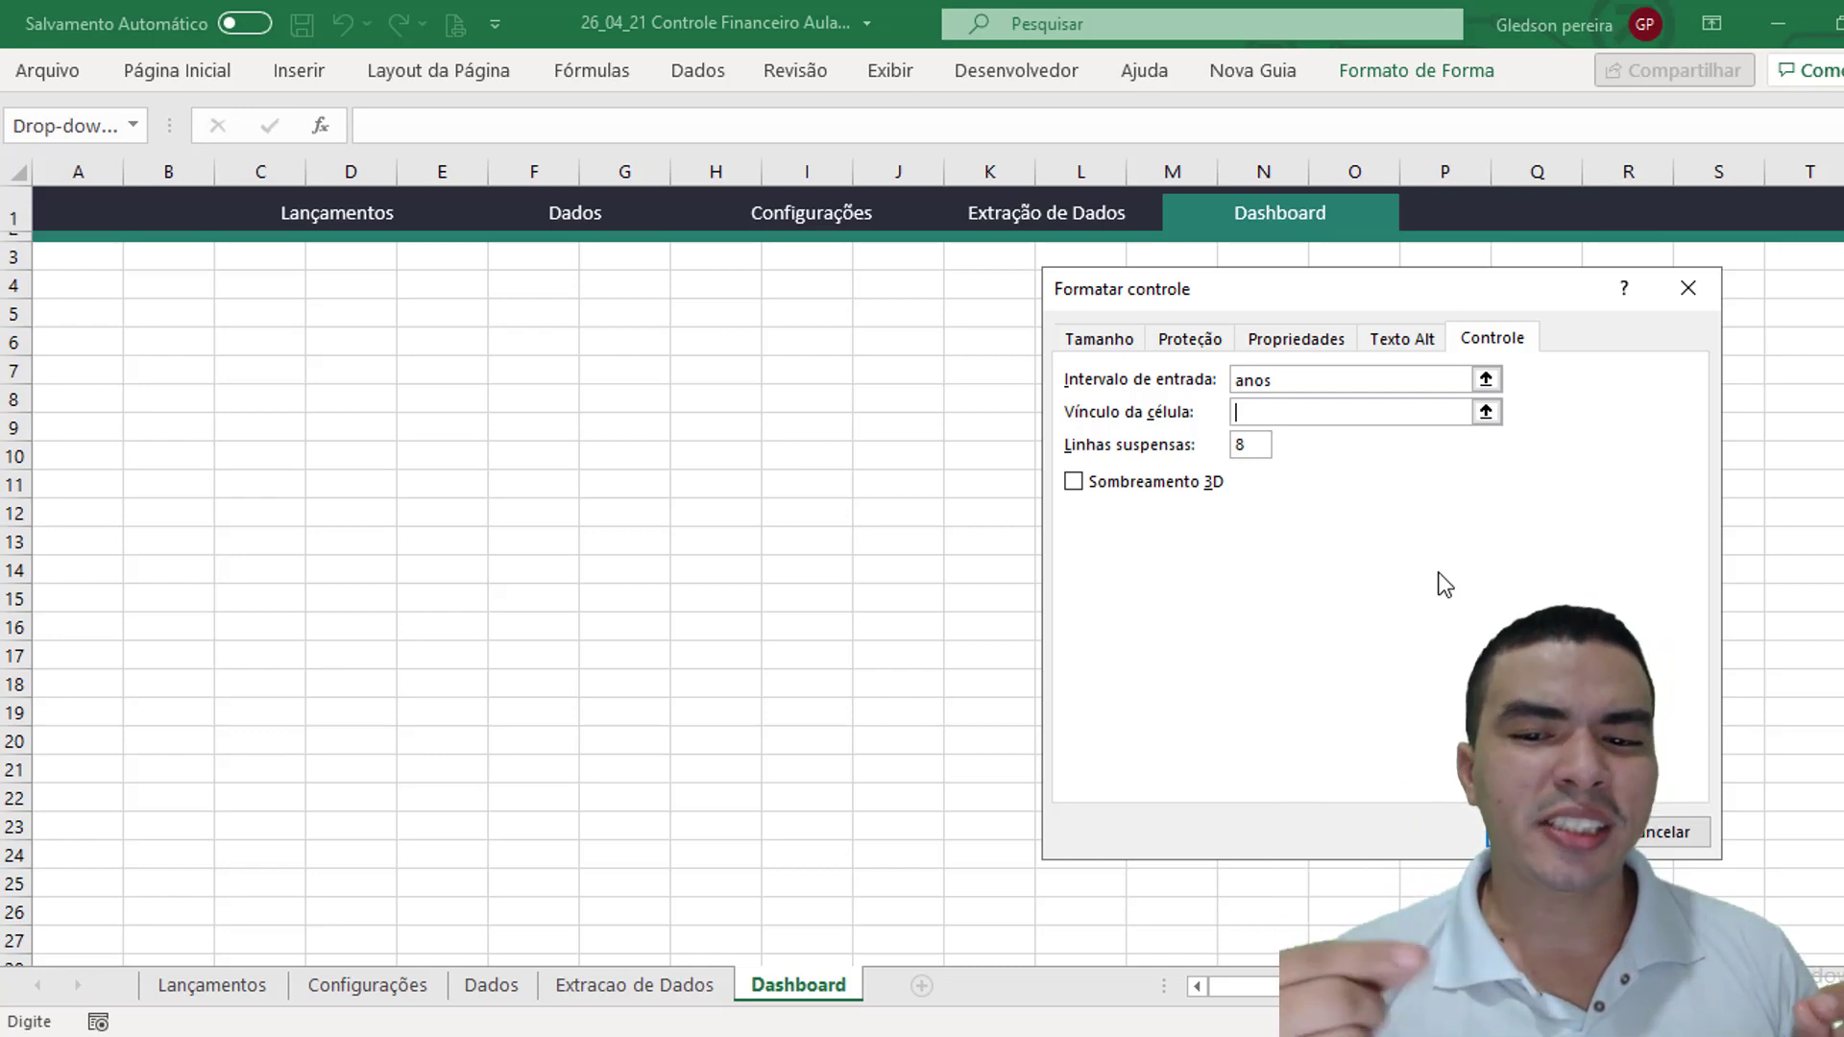
click(1290, 382)
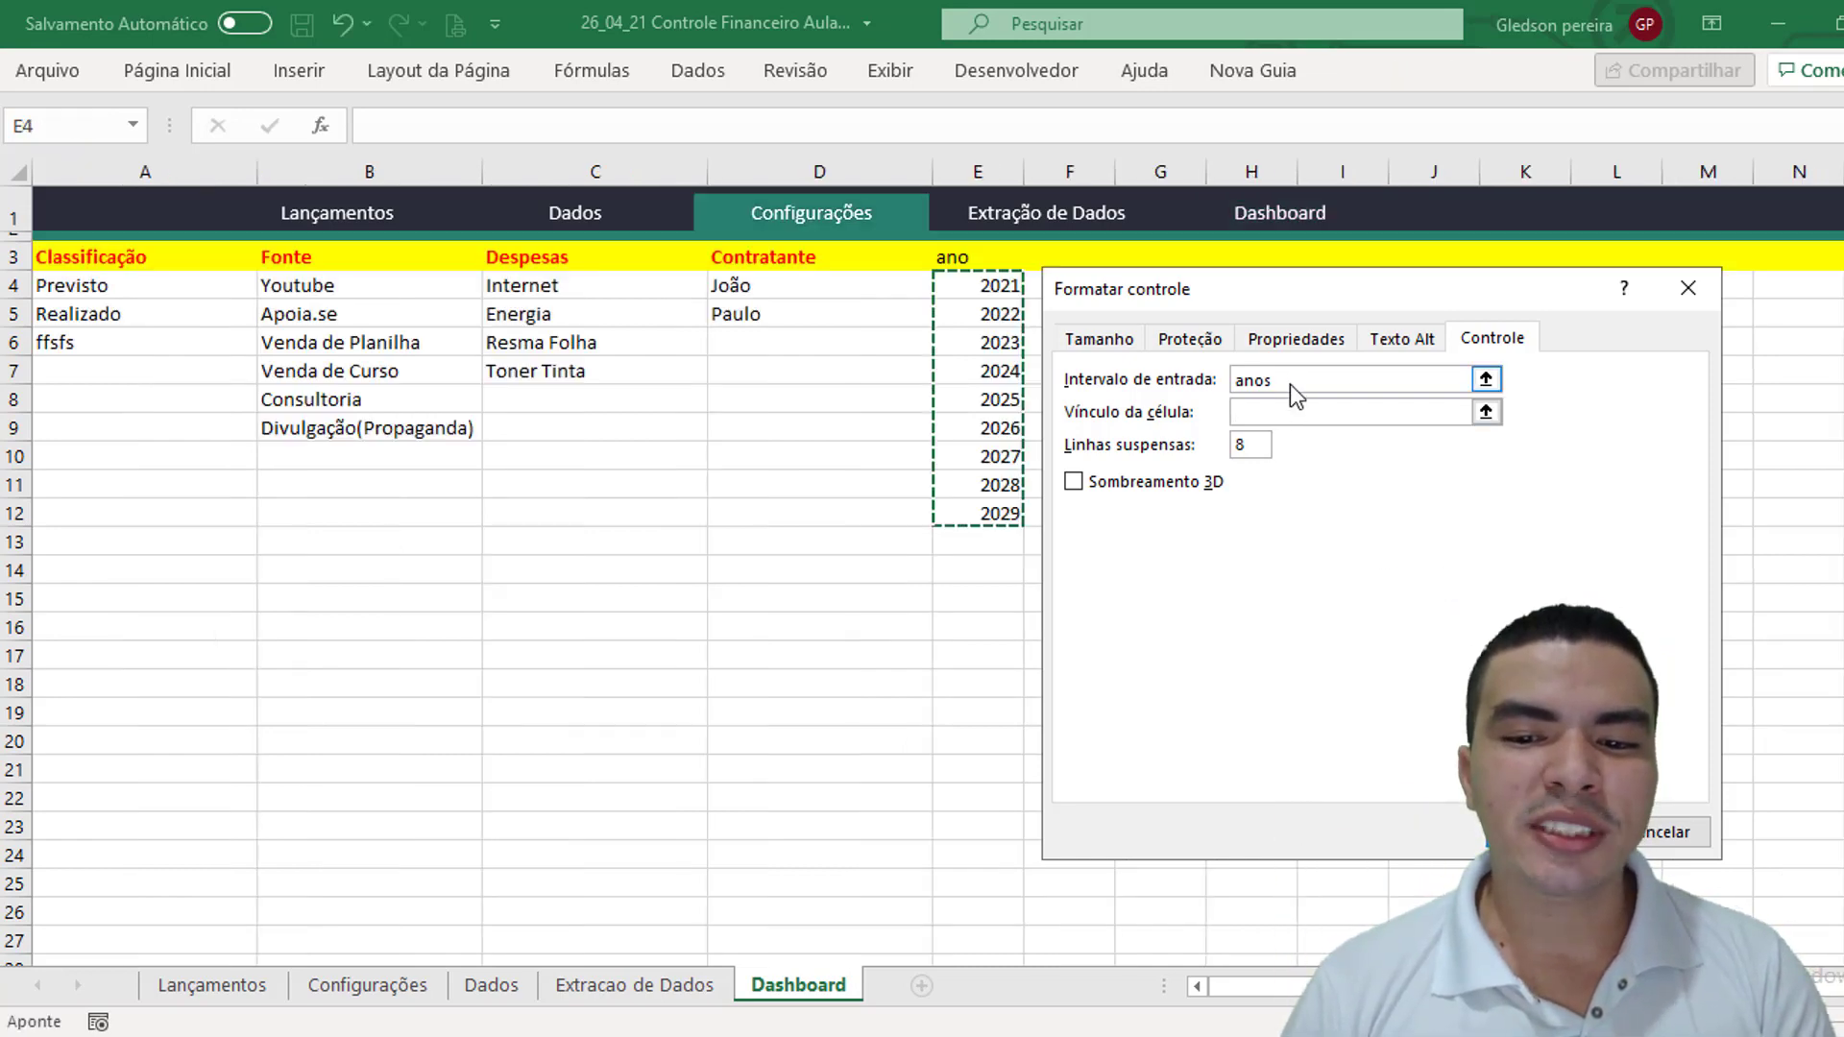
key(Tab)
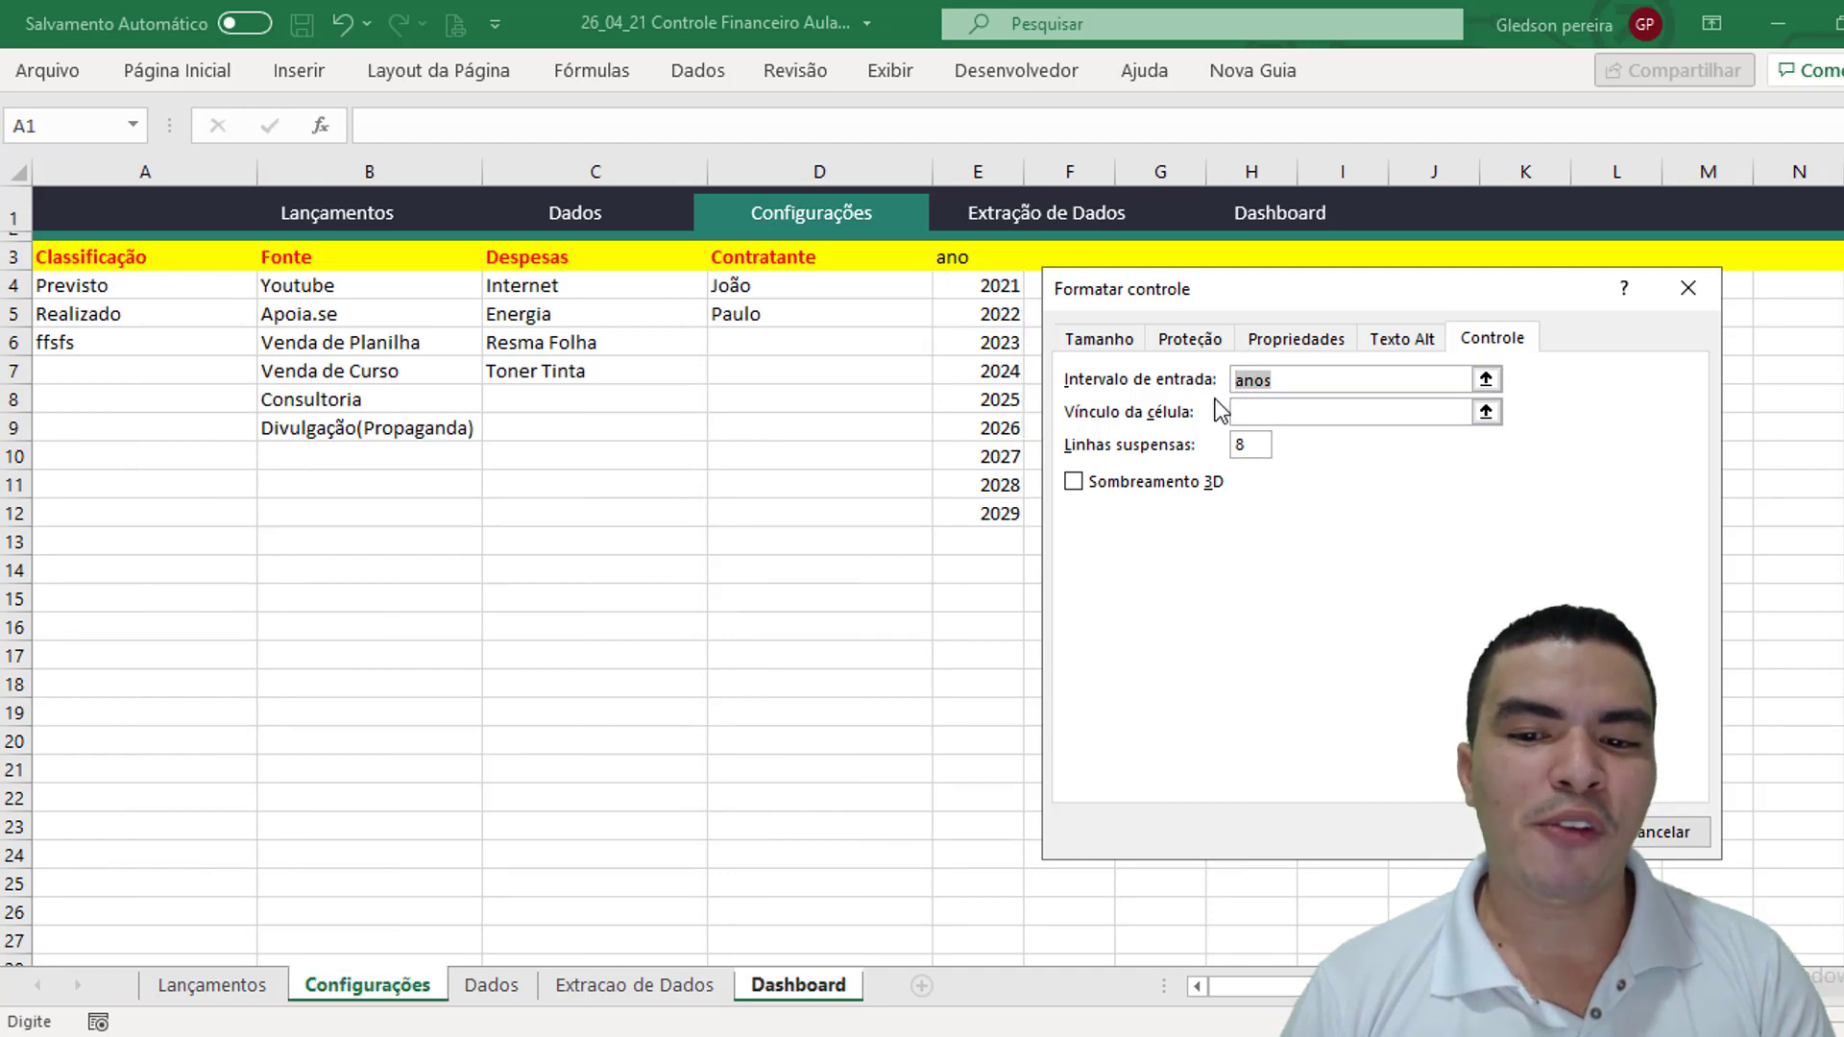
key(BackSpace)
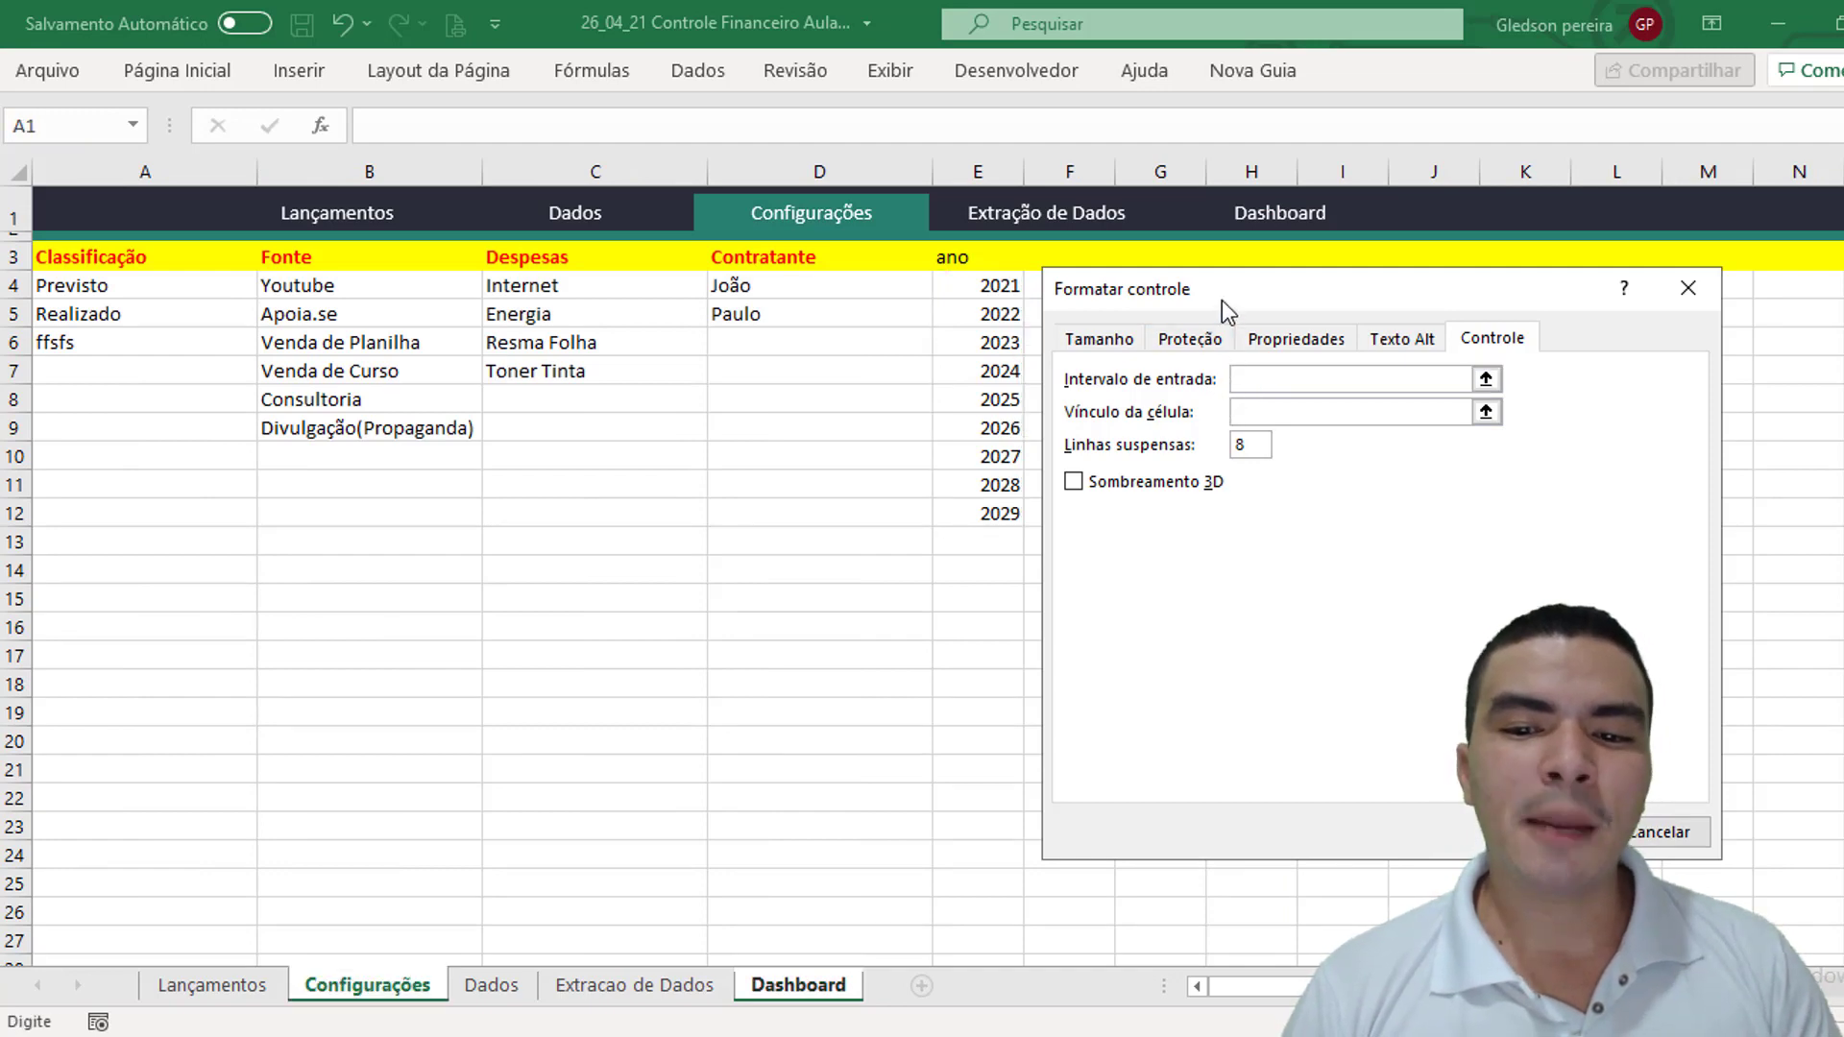
drag(1238, 287, 1329, 284)
drag(1009, 286, 1003, 506)
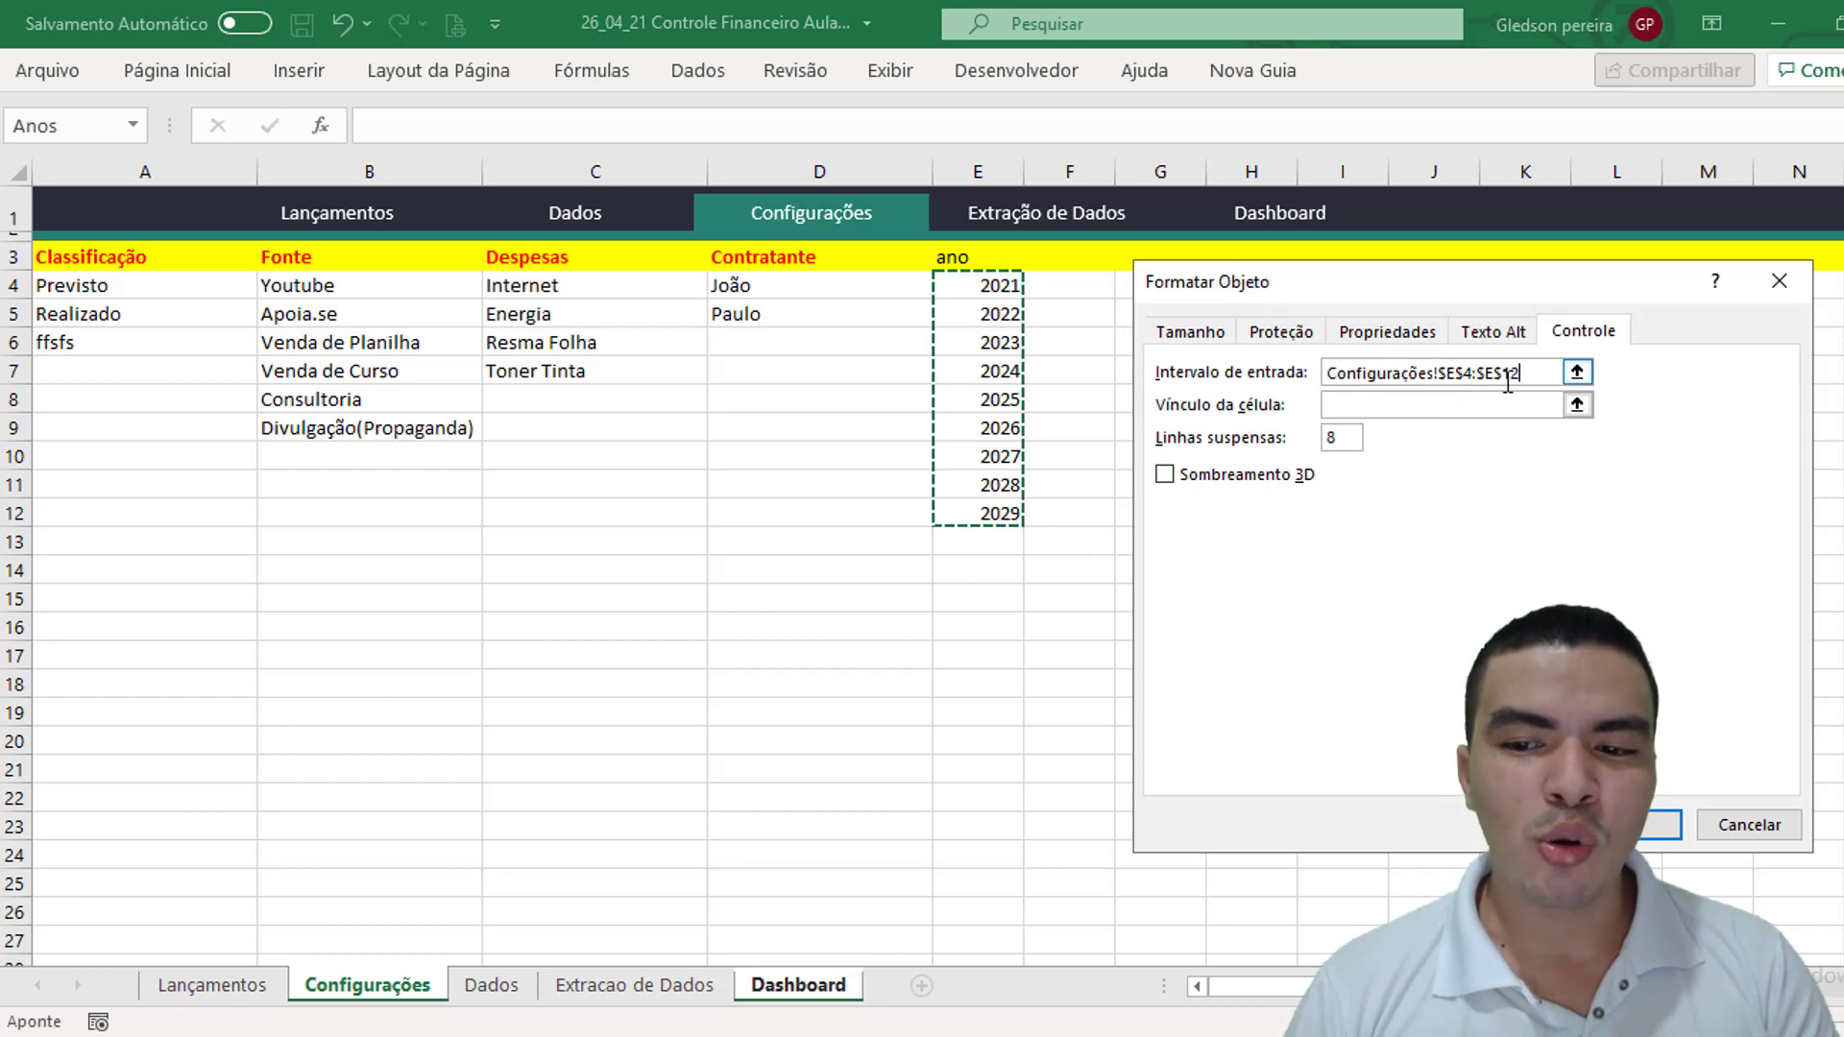
Set the cell link to 'Extracao de Dados'!$F$4 and select the visible-rows value
click(1364, 405)
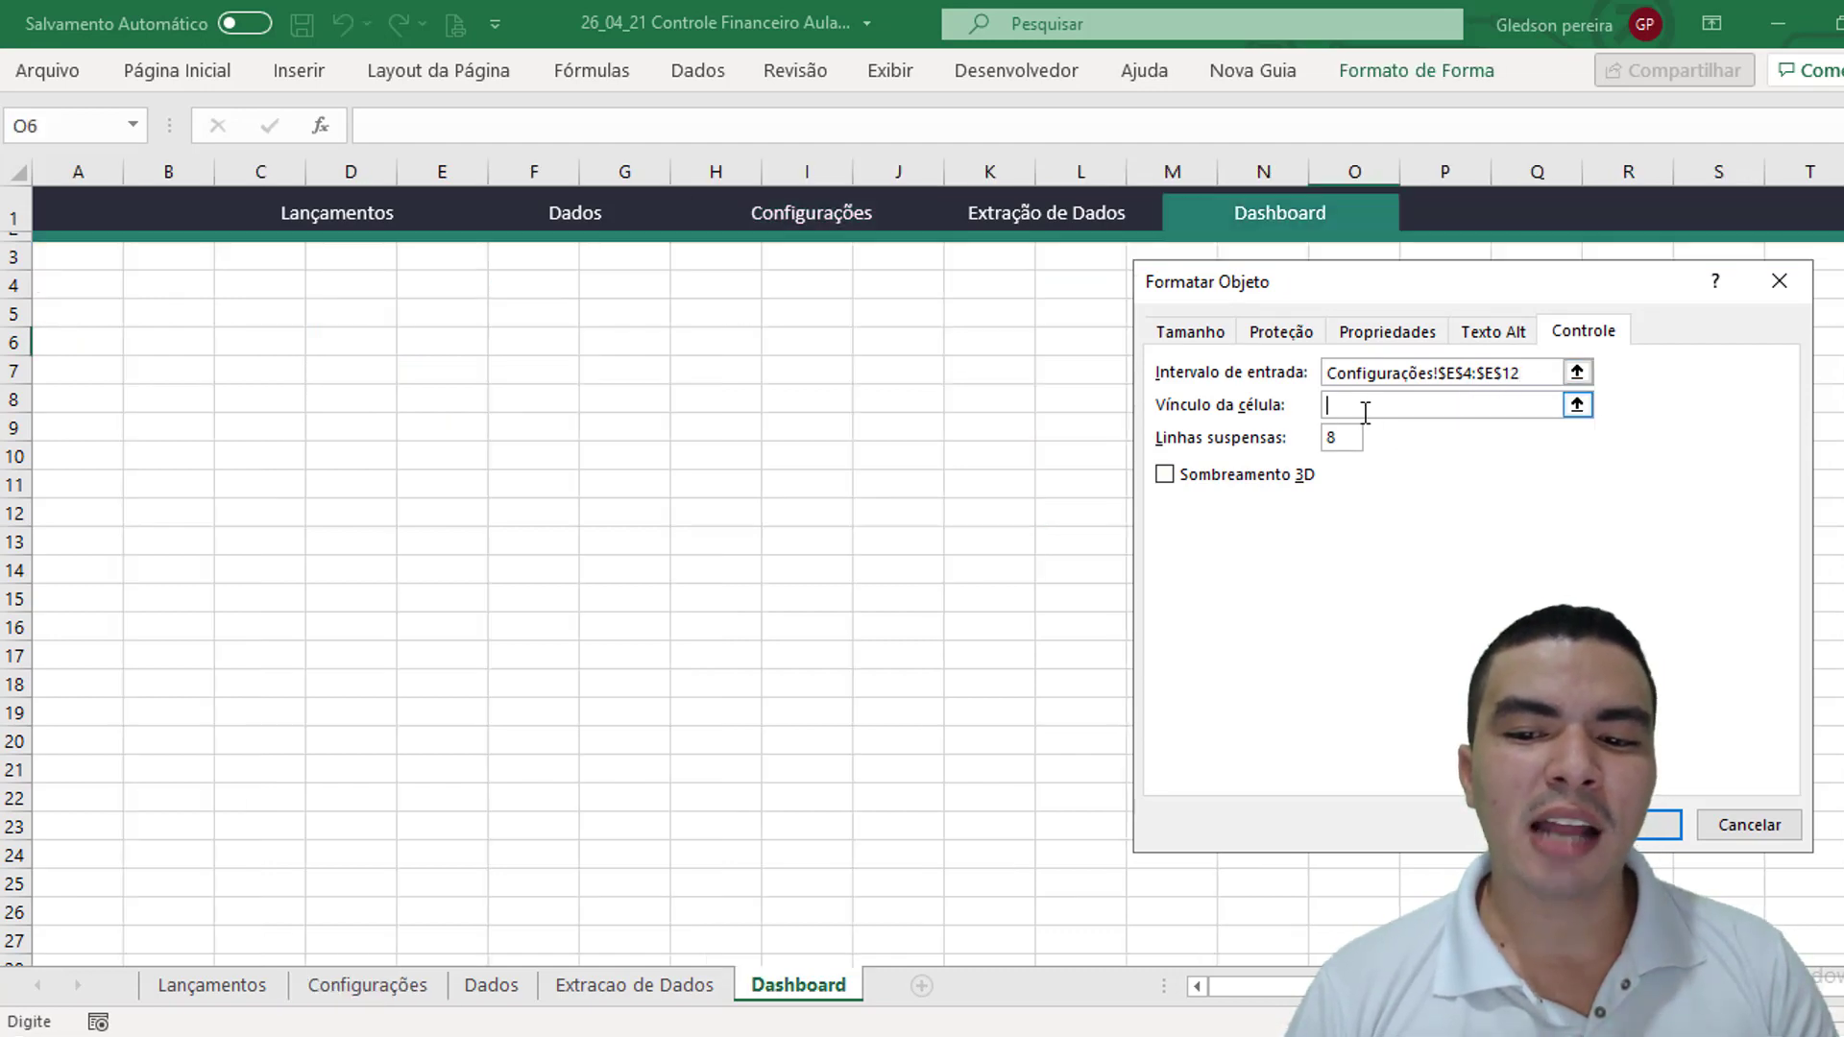
click(1577, 406)
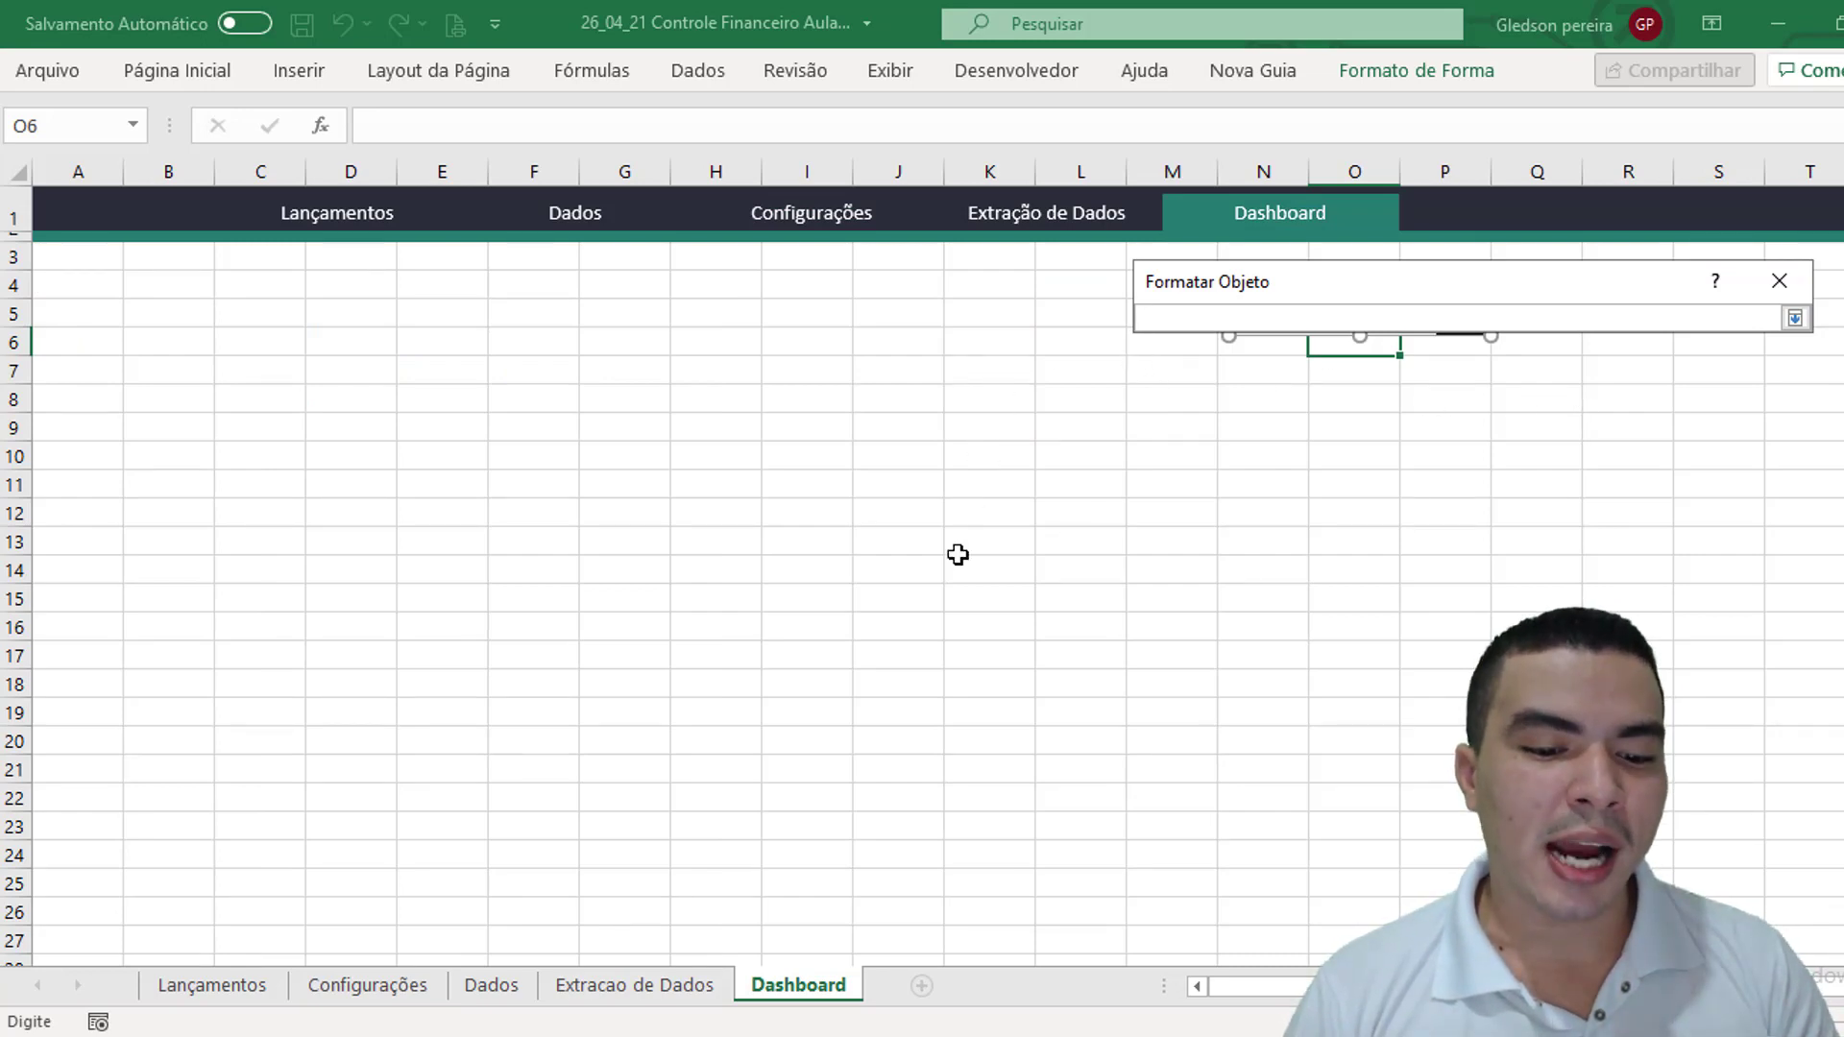
click(621, 989)
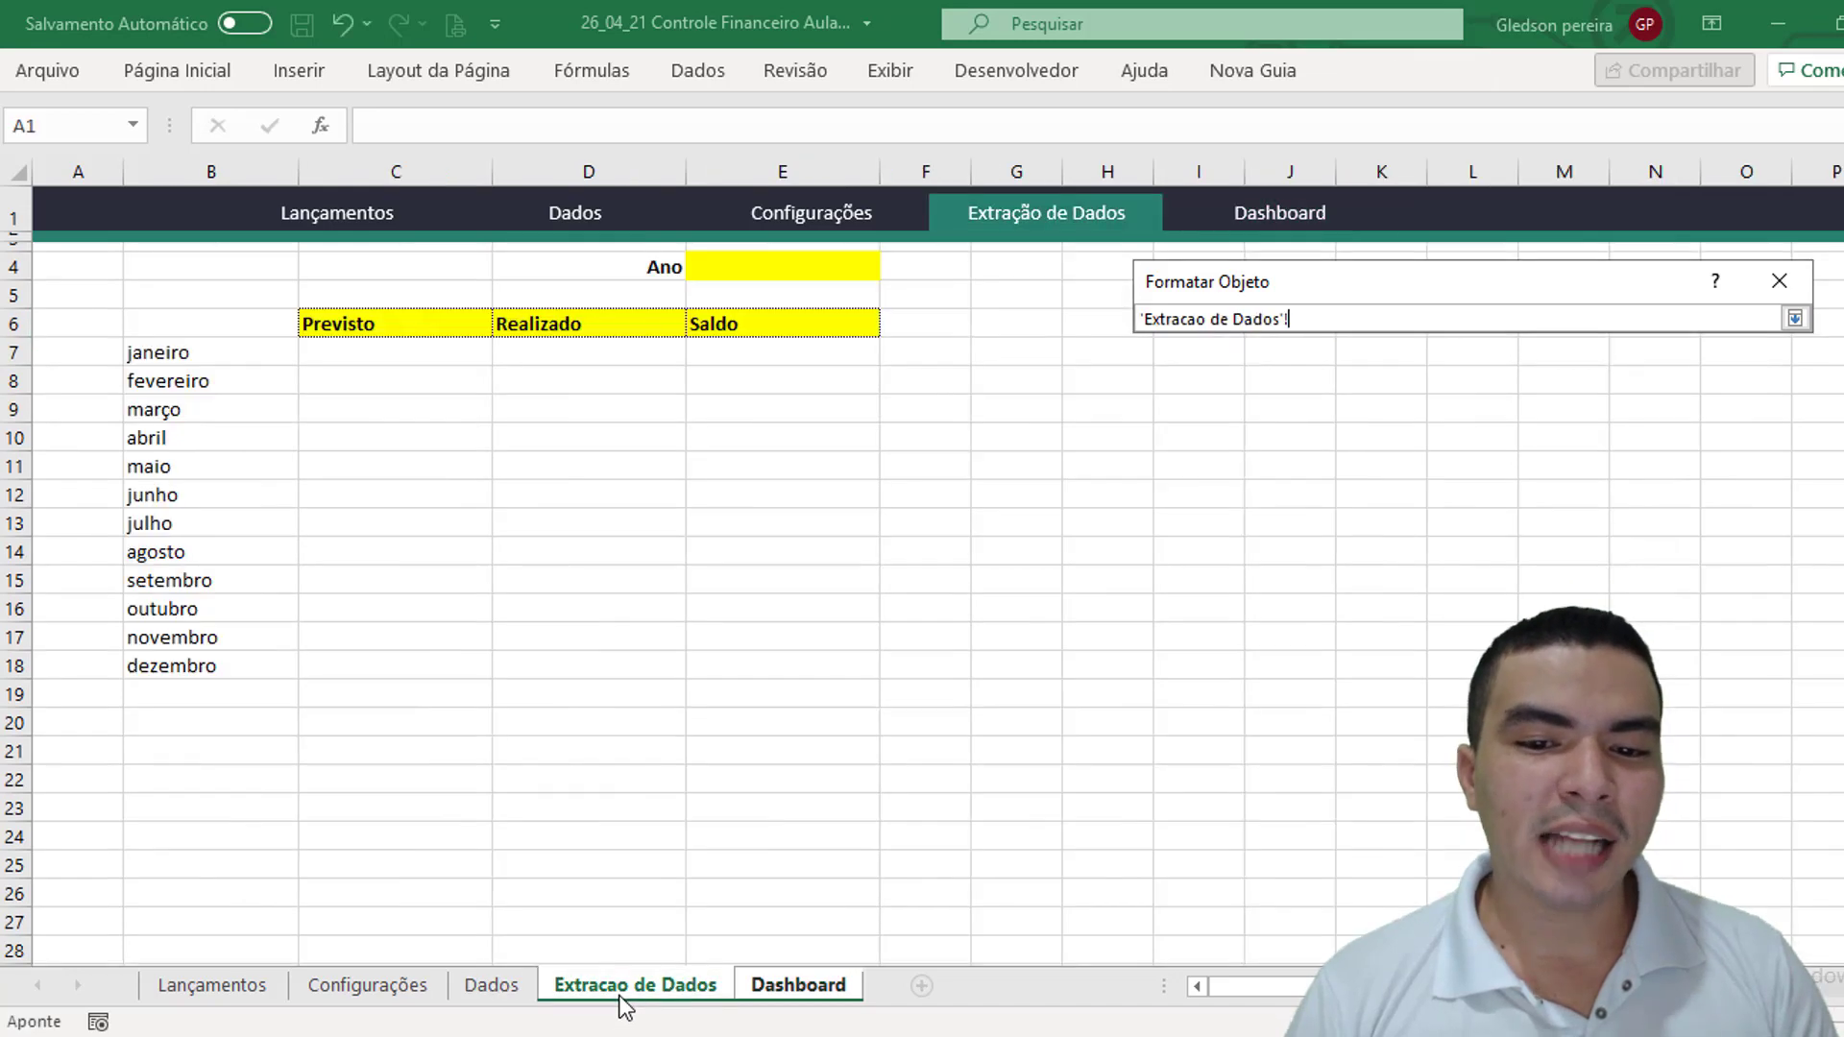
click(958, 270)
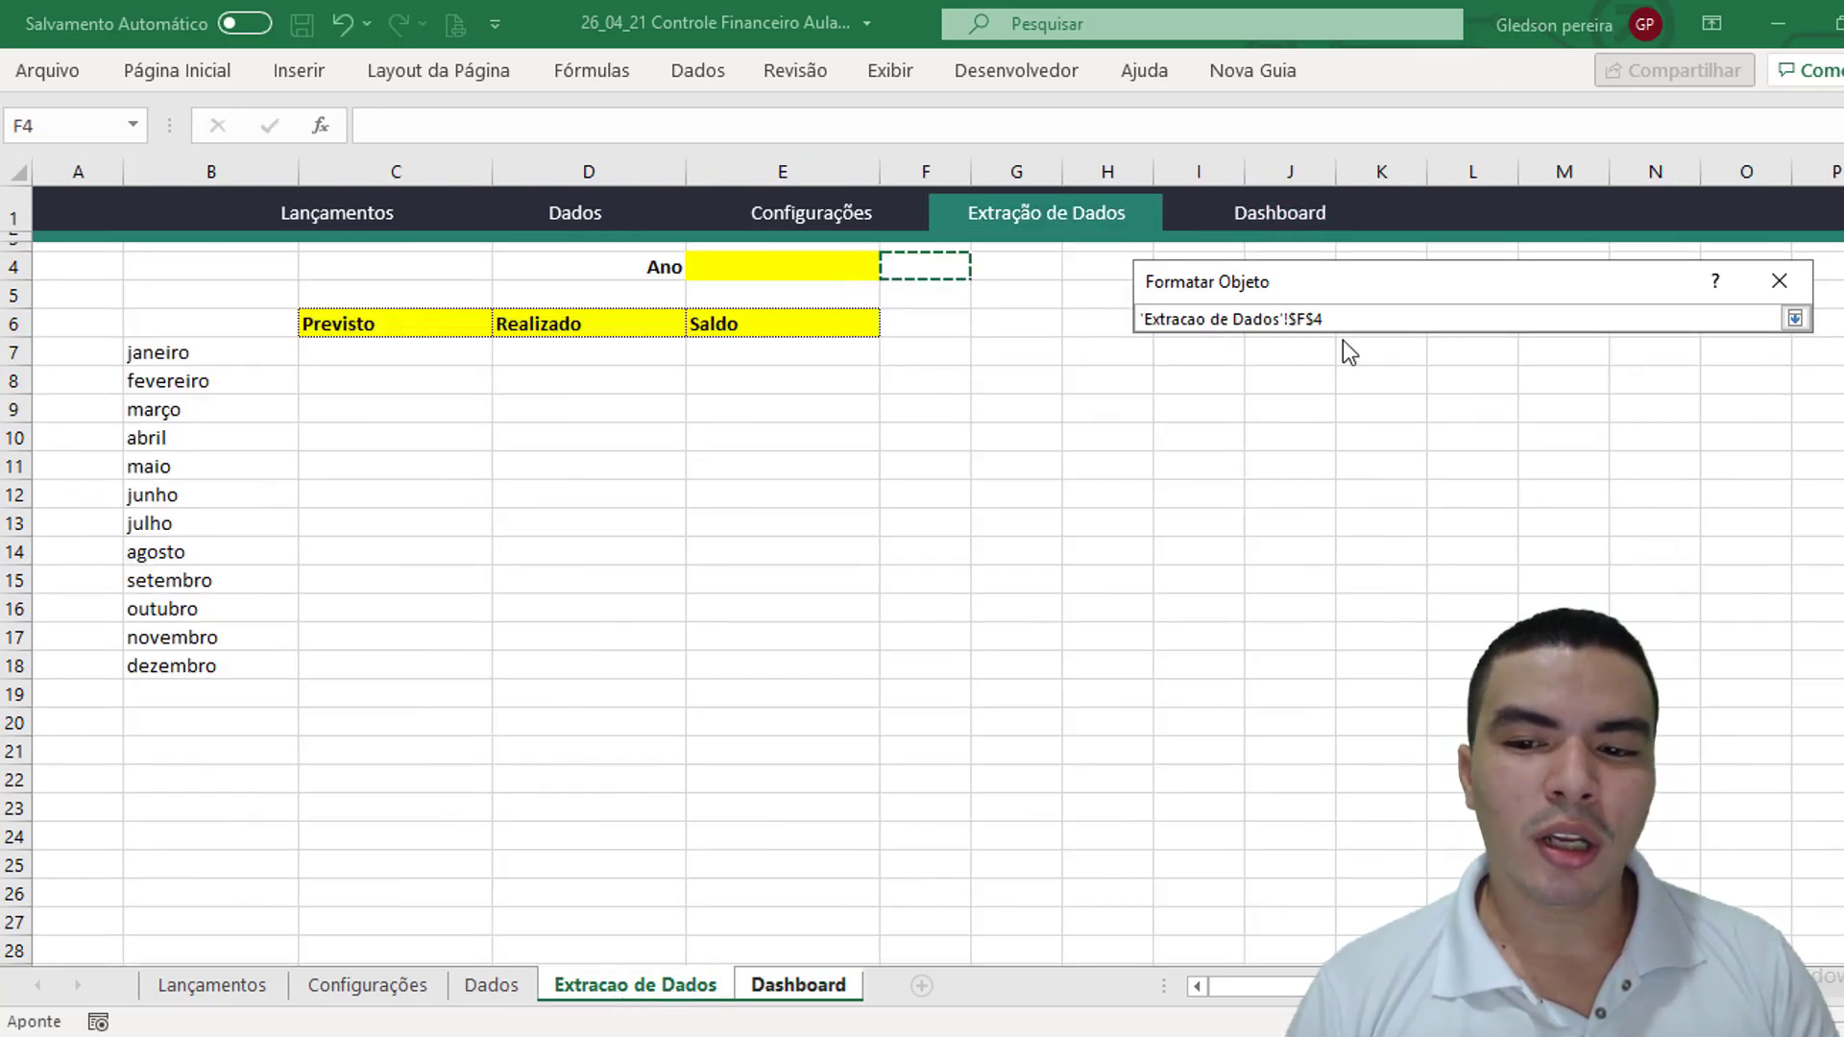
click(1794, 318)
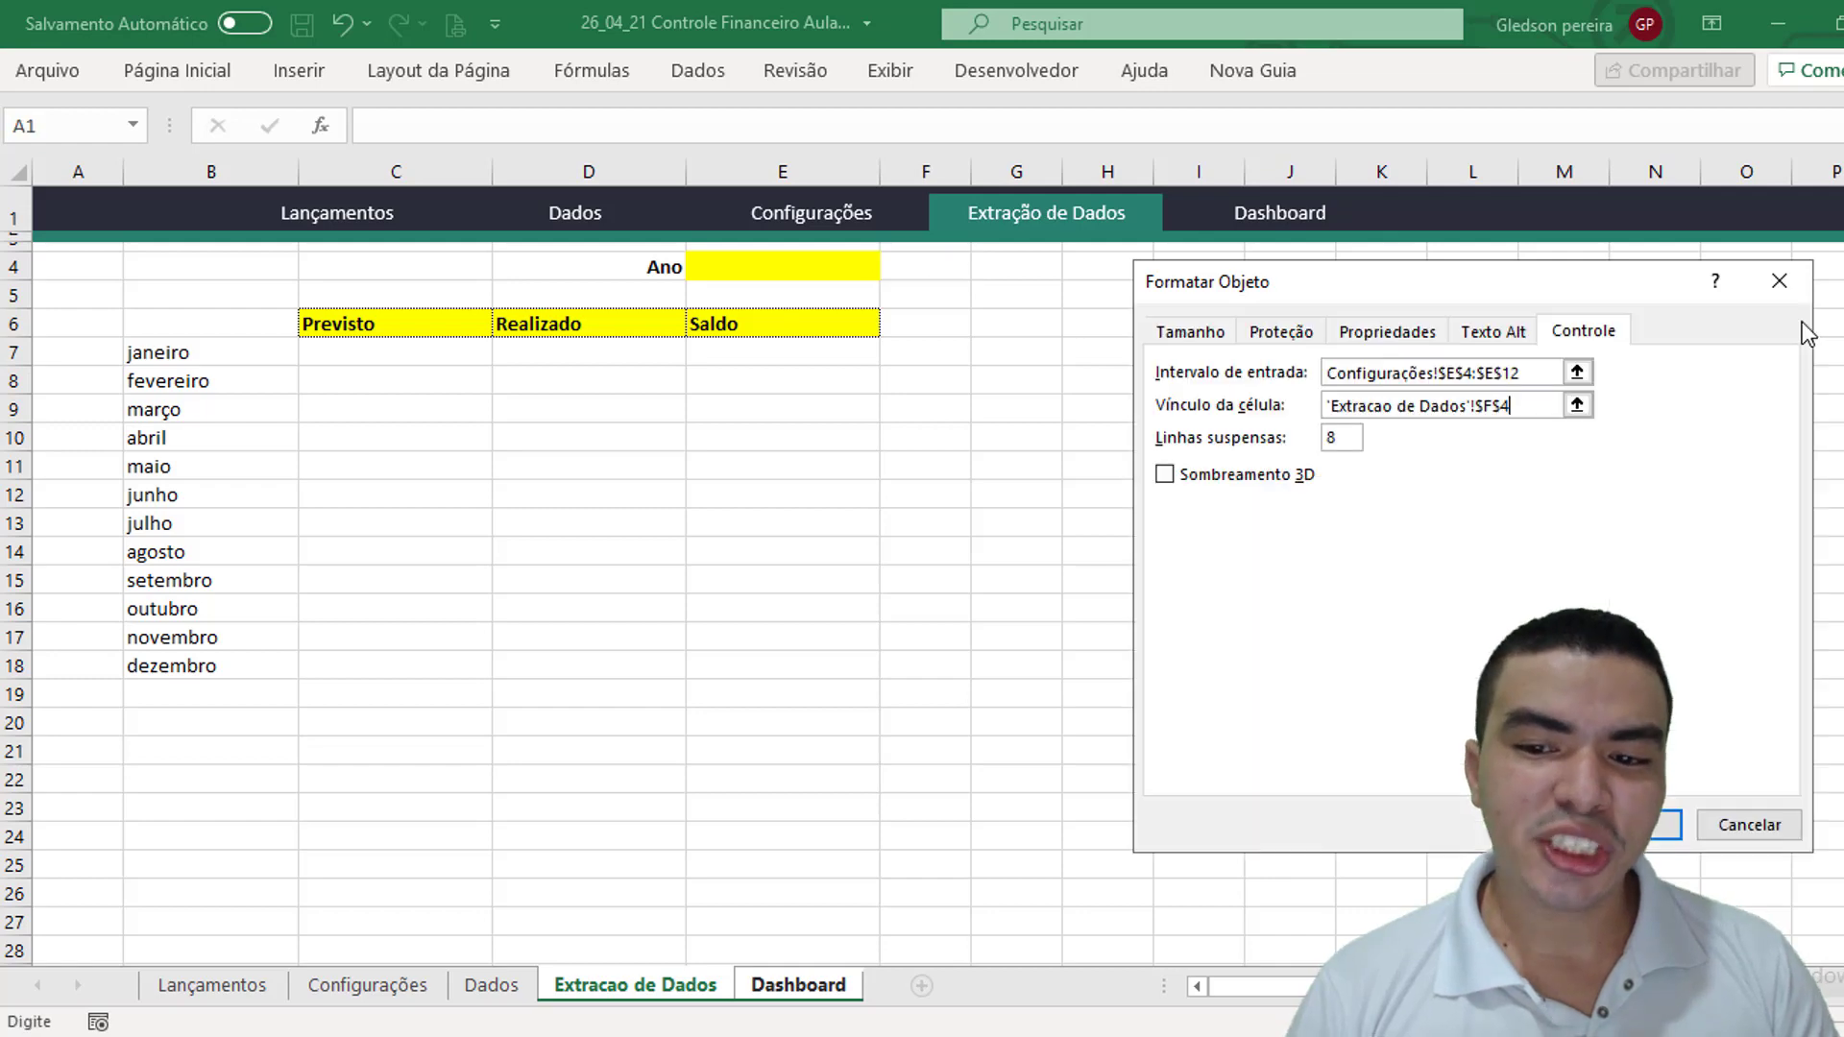
double_click(1341, 439)
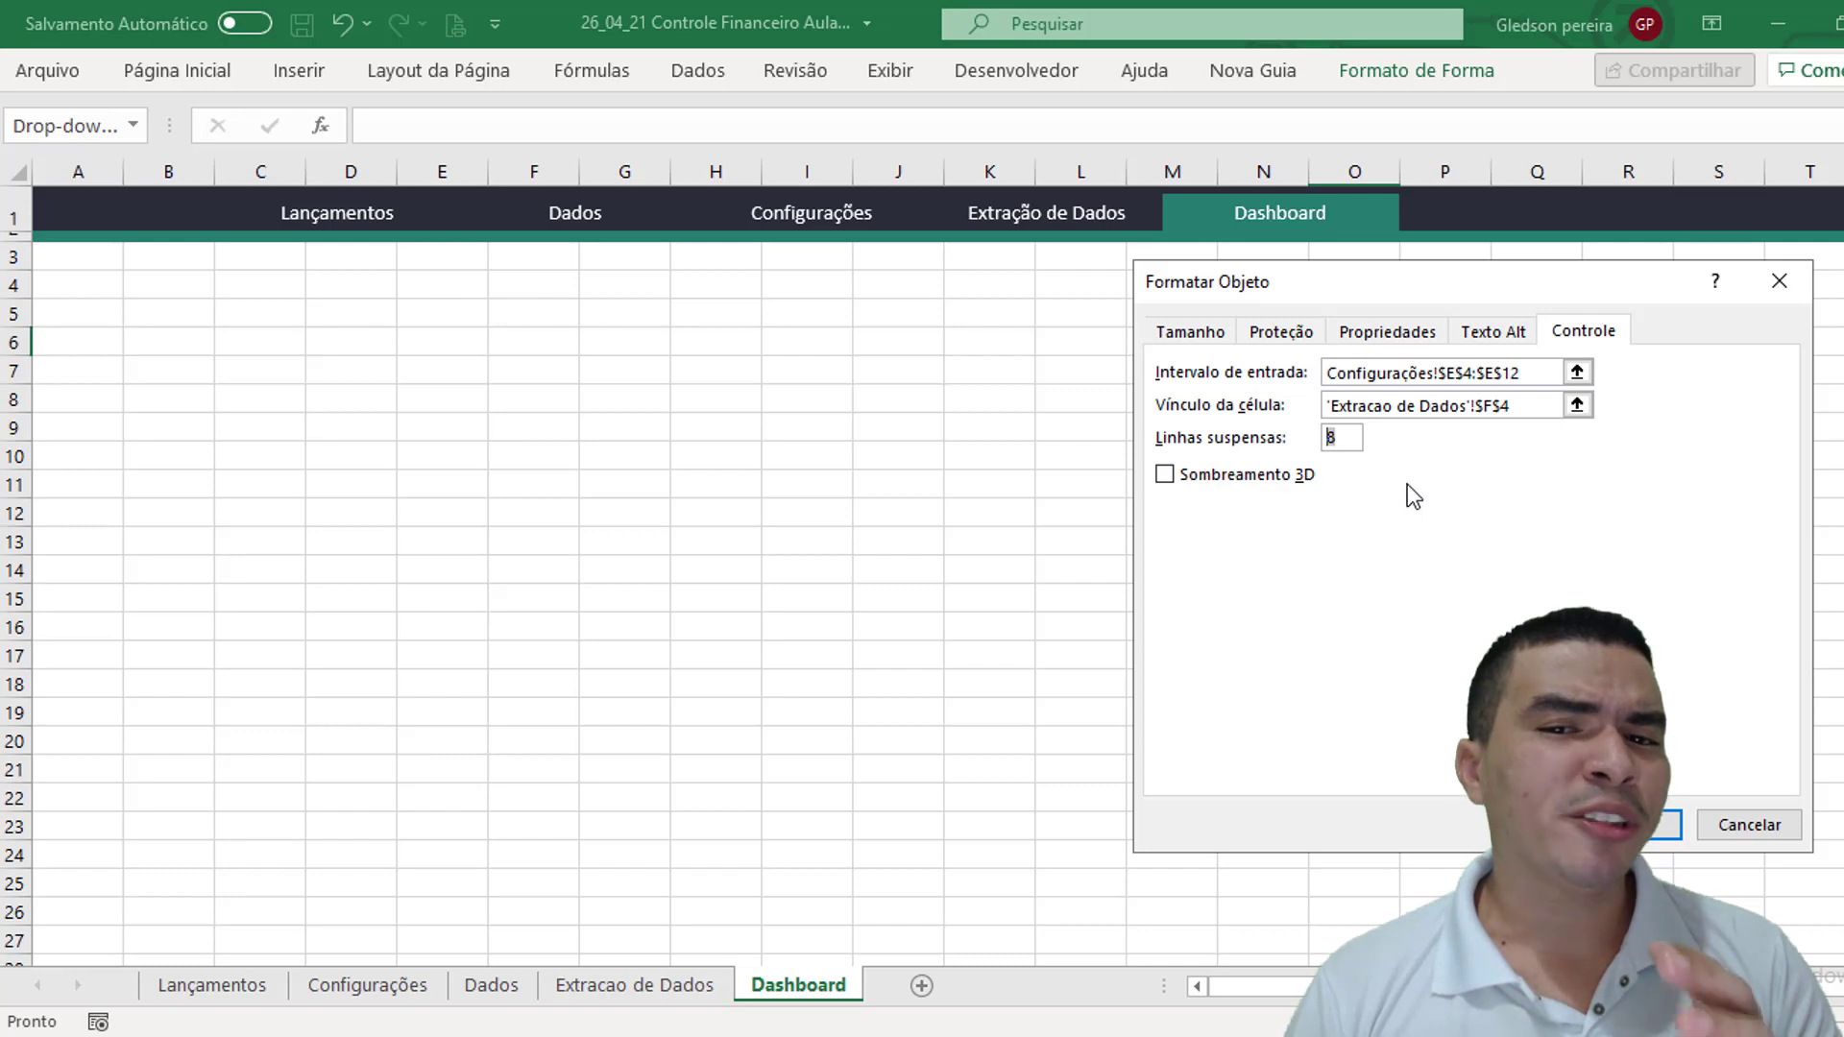
Apply the control settings and open the drop-down to check its year list
click(1672, 824)
click(1460, 407)
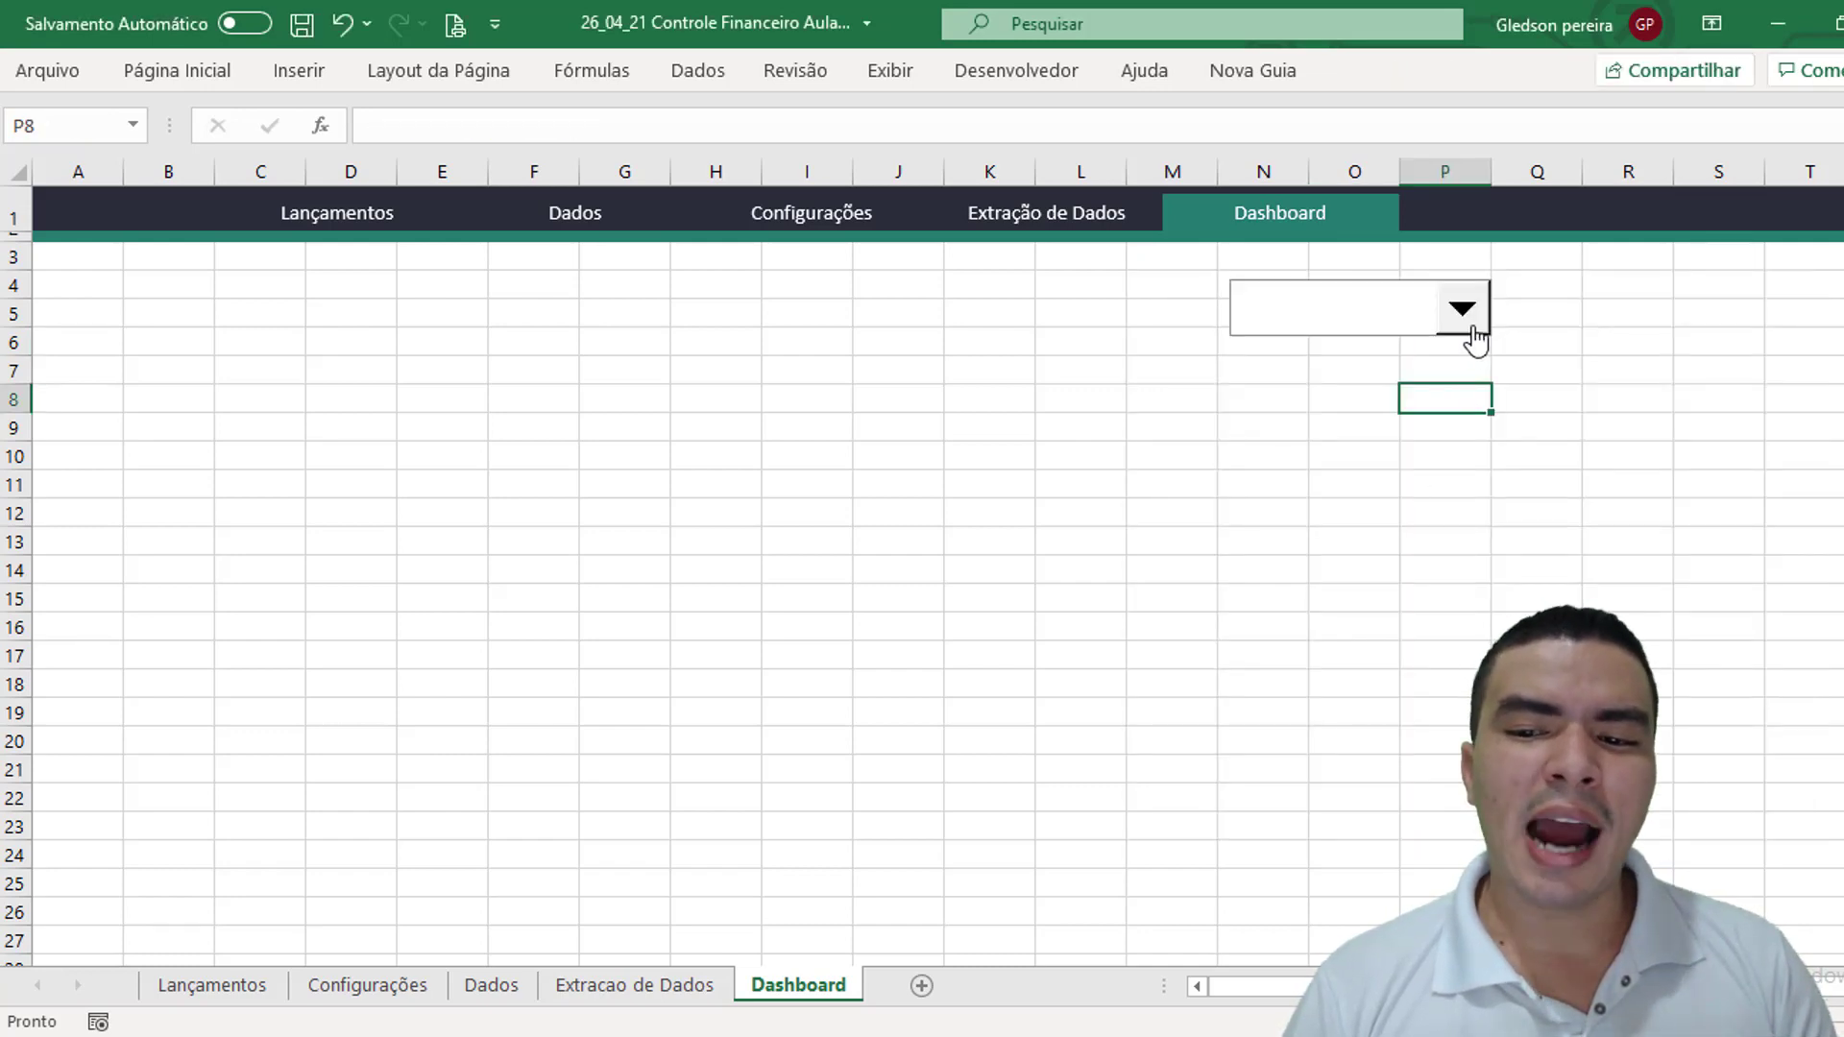
click(1473, 333)
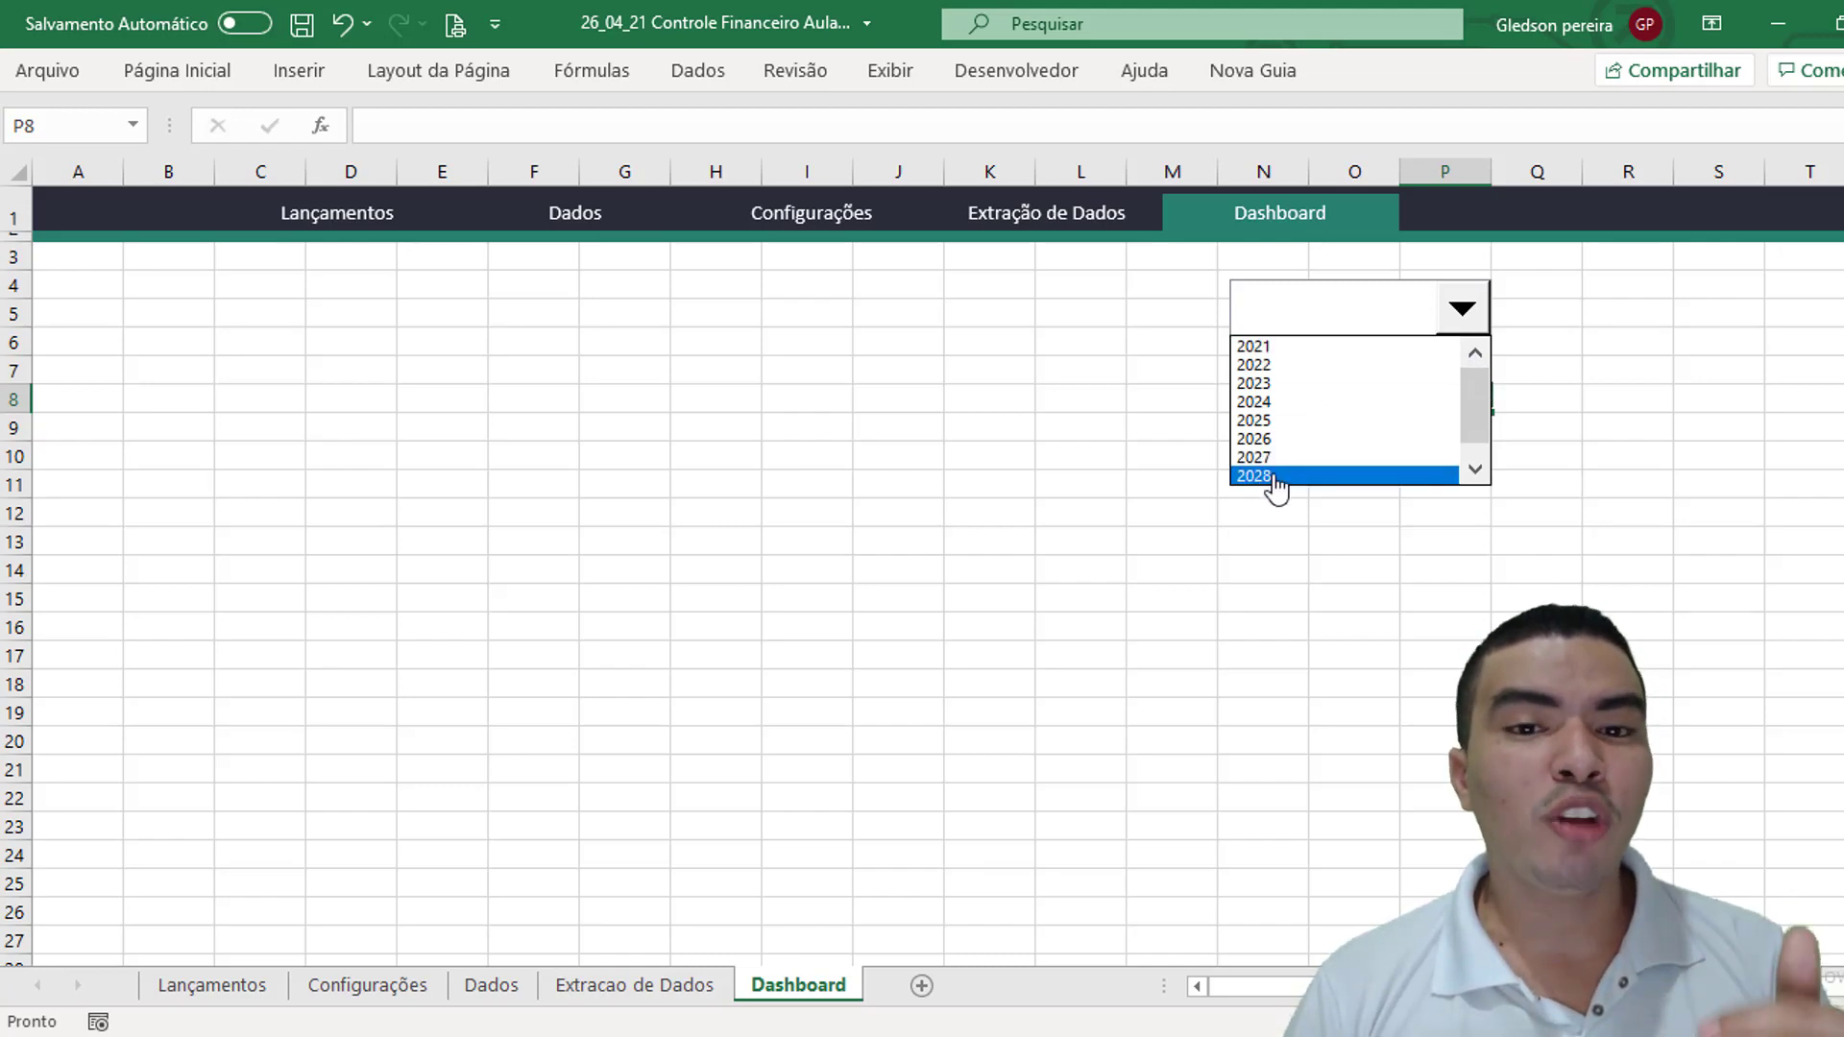
click(1057, 514)
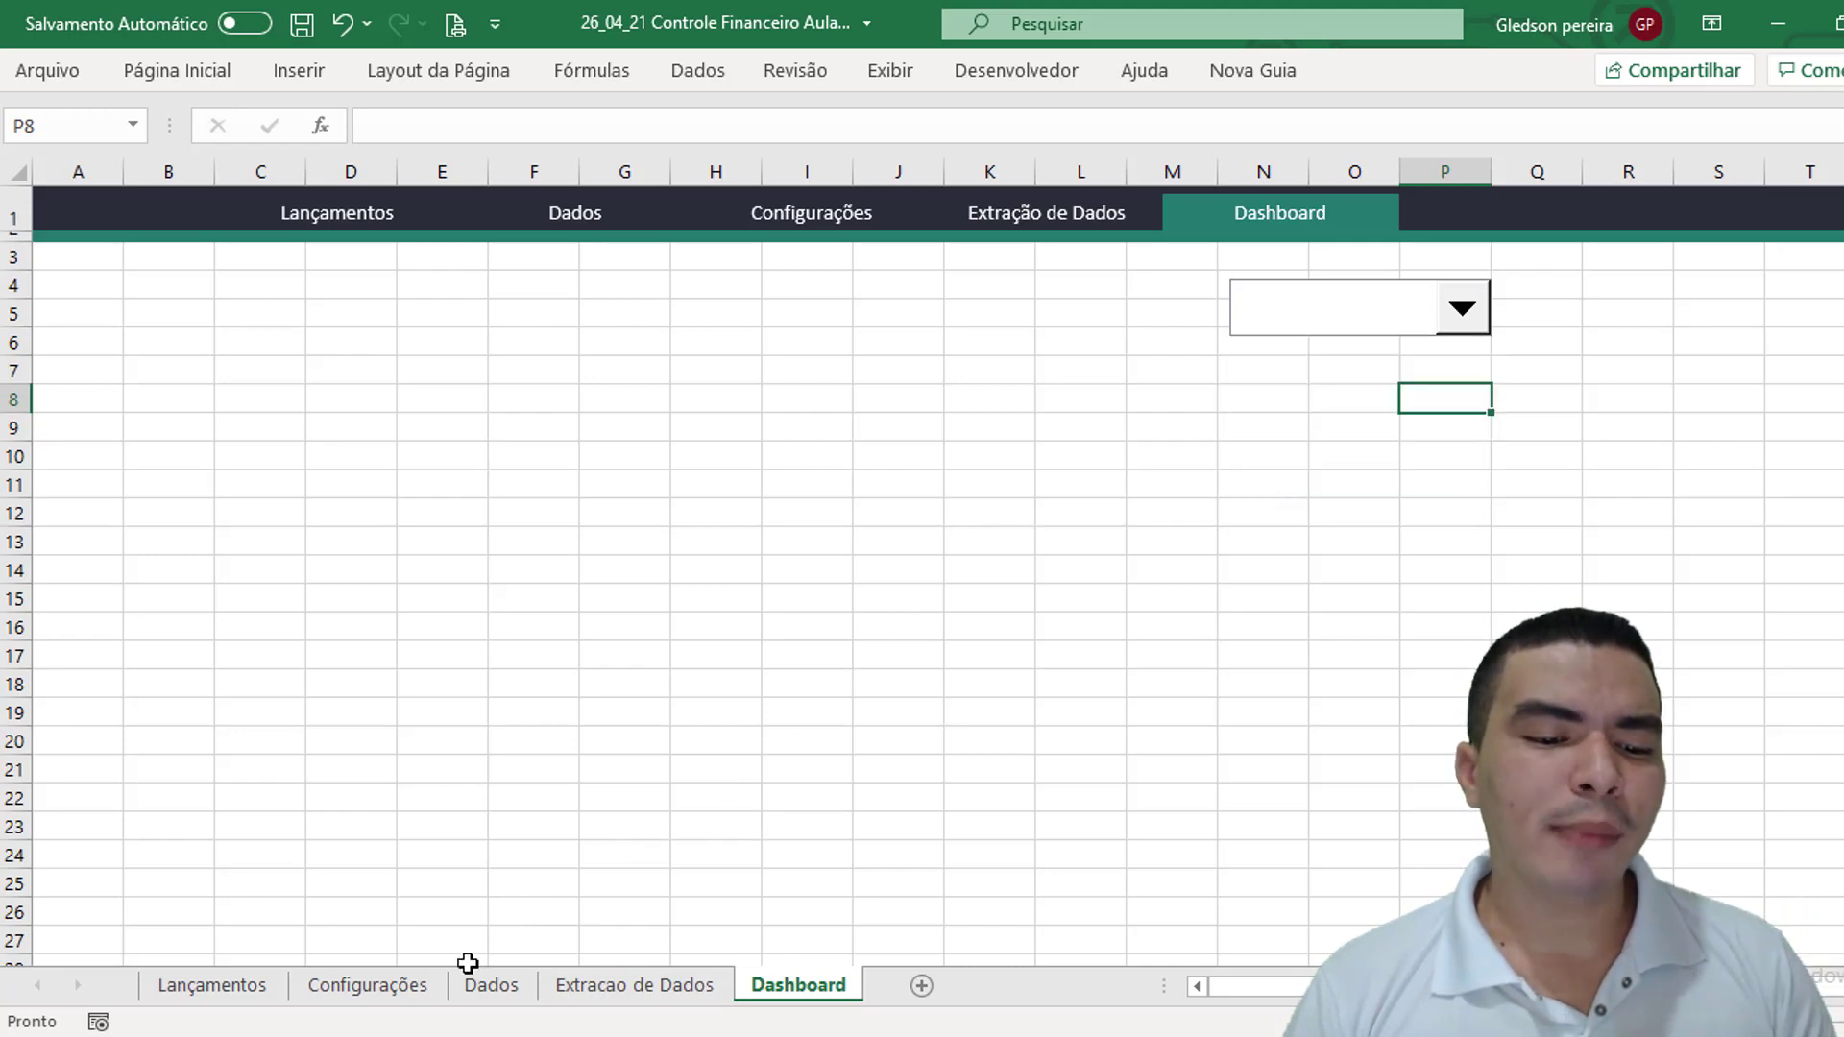
Compare against the Configurações years ending at 2029, then return to Dashboard
click(402, 995)
click(1014, 520)
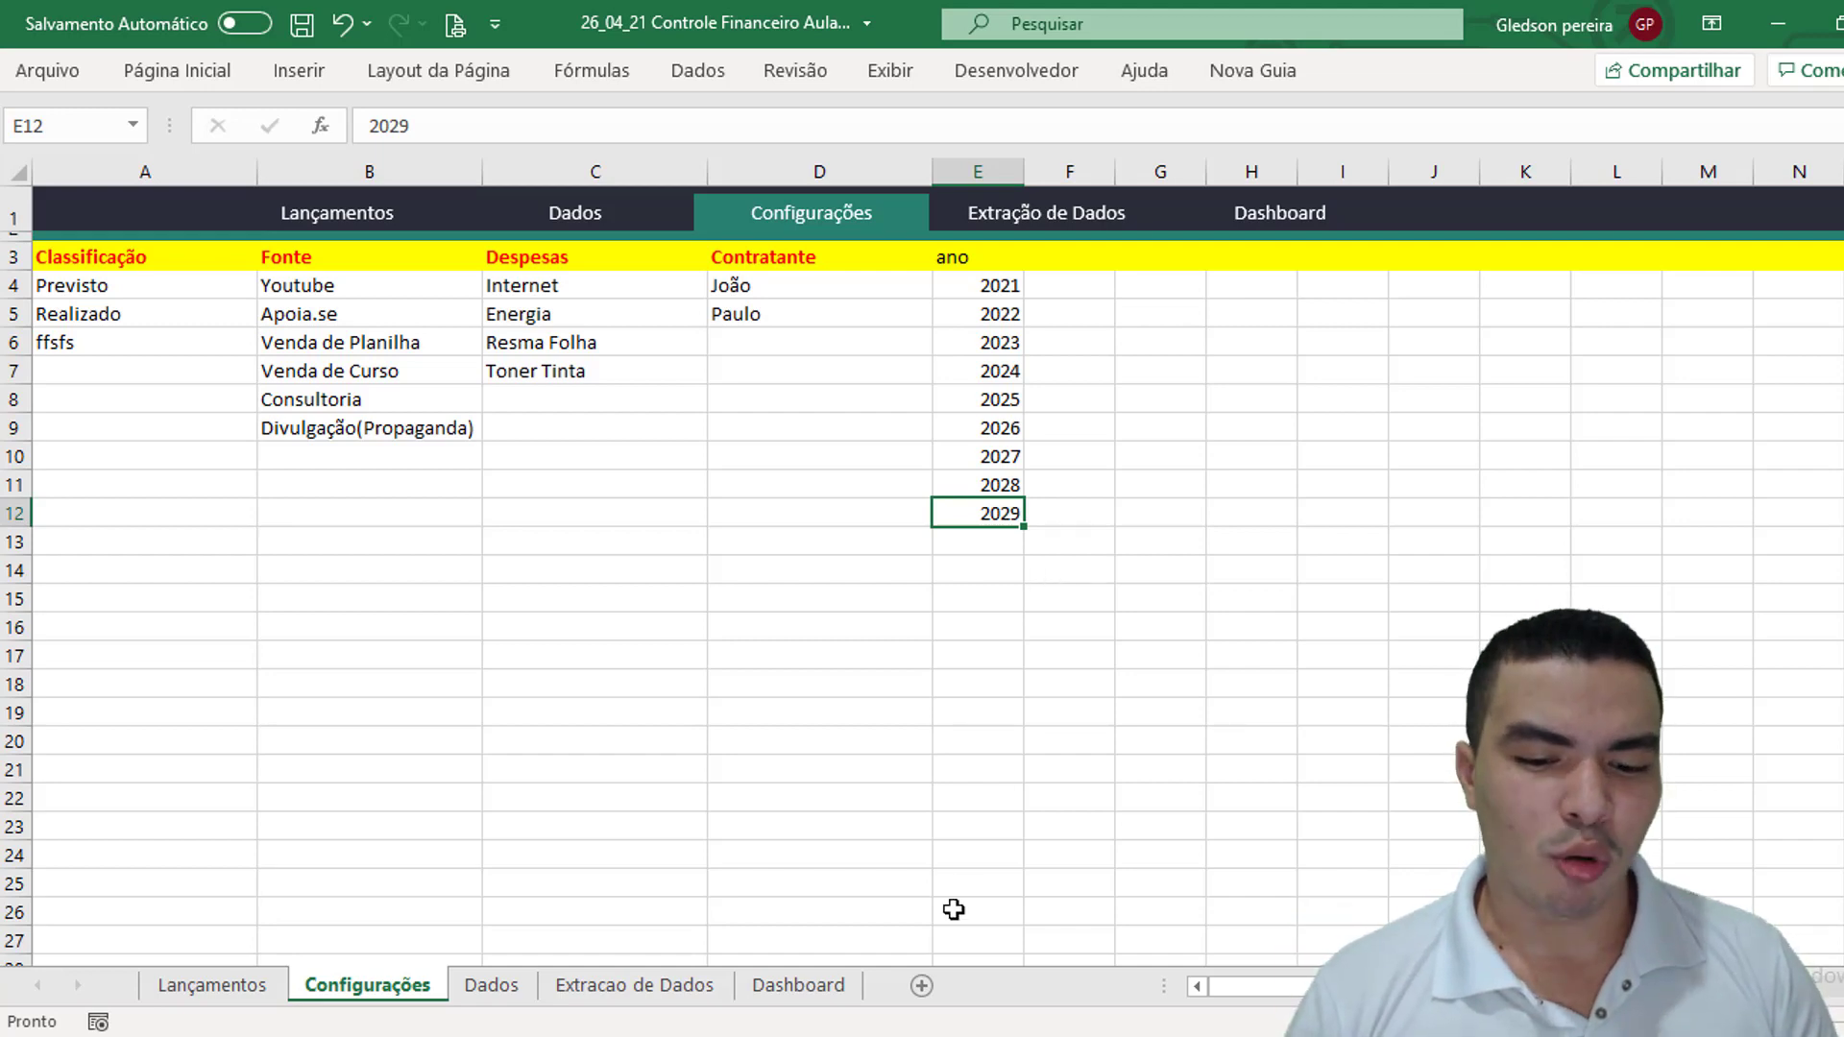
click(832, 985)
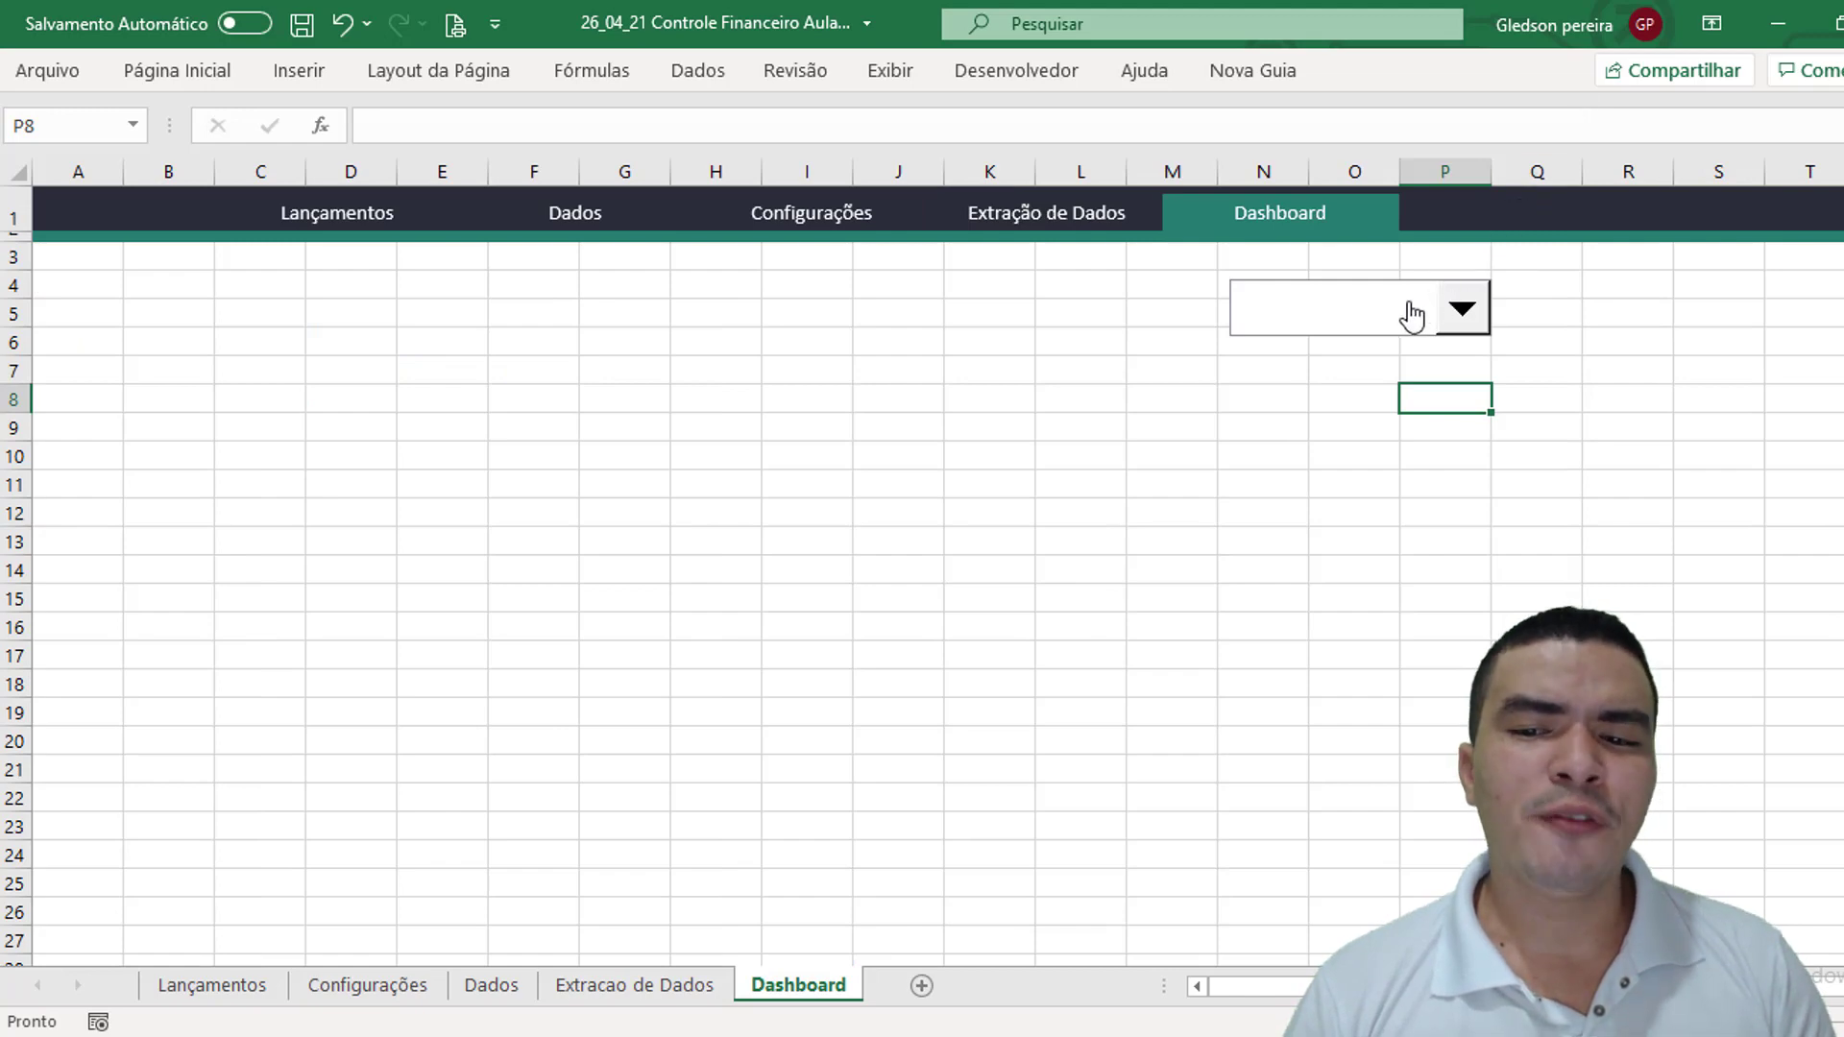
Set the year drop-down control to show 9 rows in its list
right_click(1408, 301)
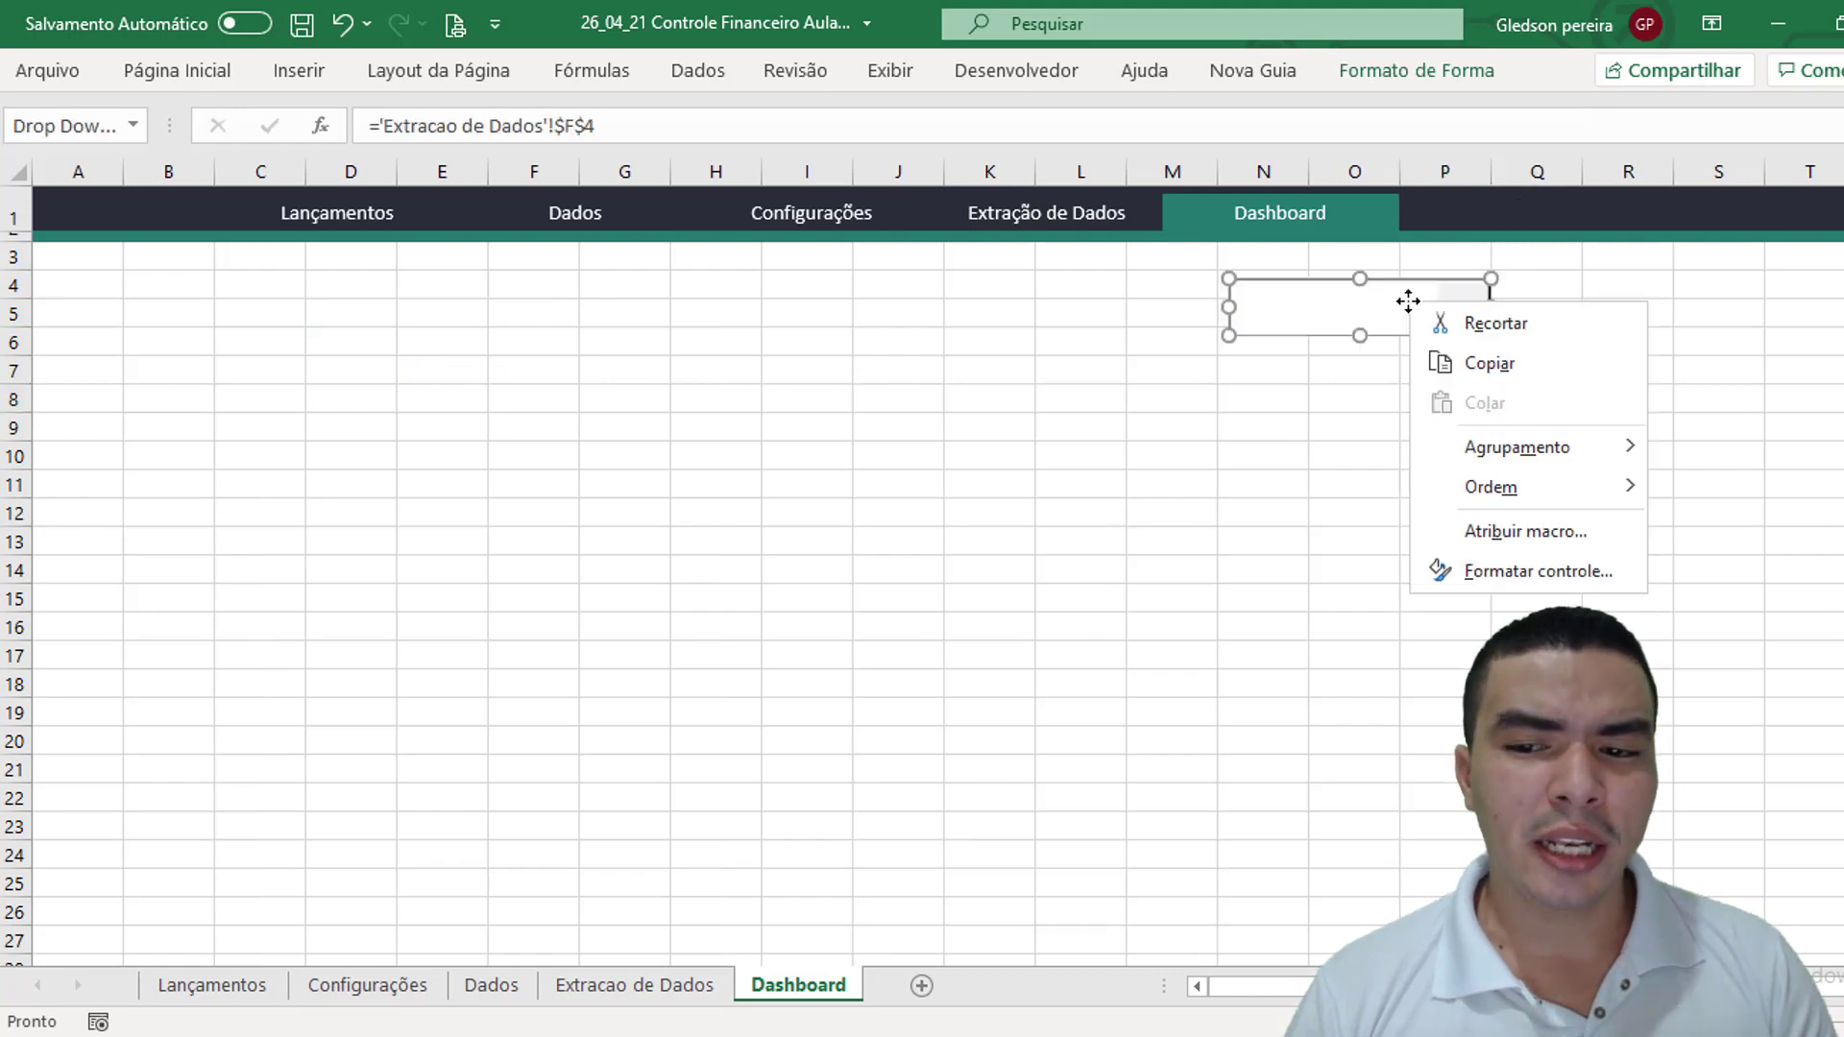
click(1518, 573)
double_click(1342, 439)
text(9)
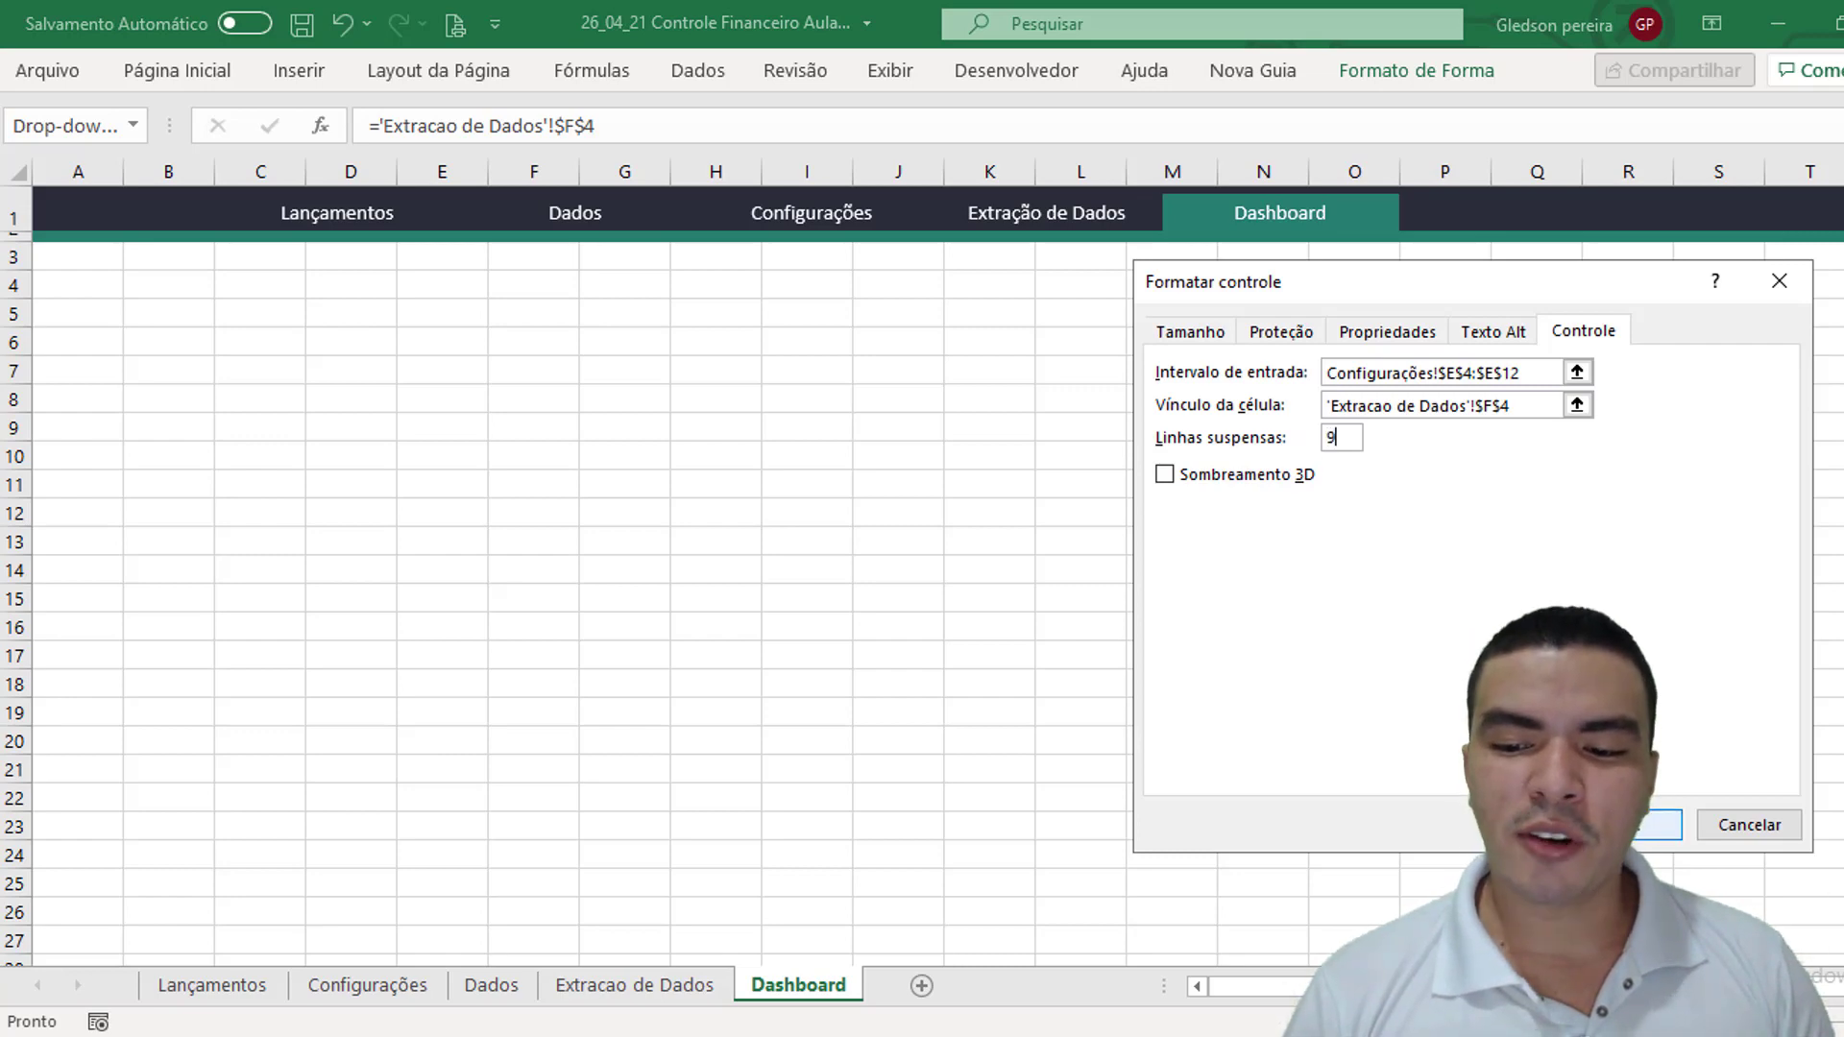
click(1657, 826)
click(1428, 481)
Choose 2021 as the Dashboard year and check linked cell F4 on Extracao de Dados
click(1470, 326)
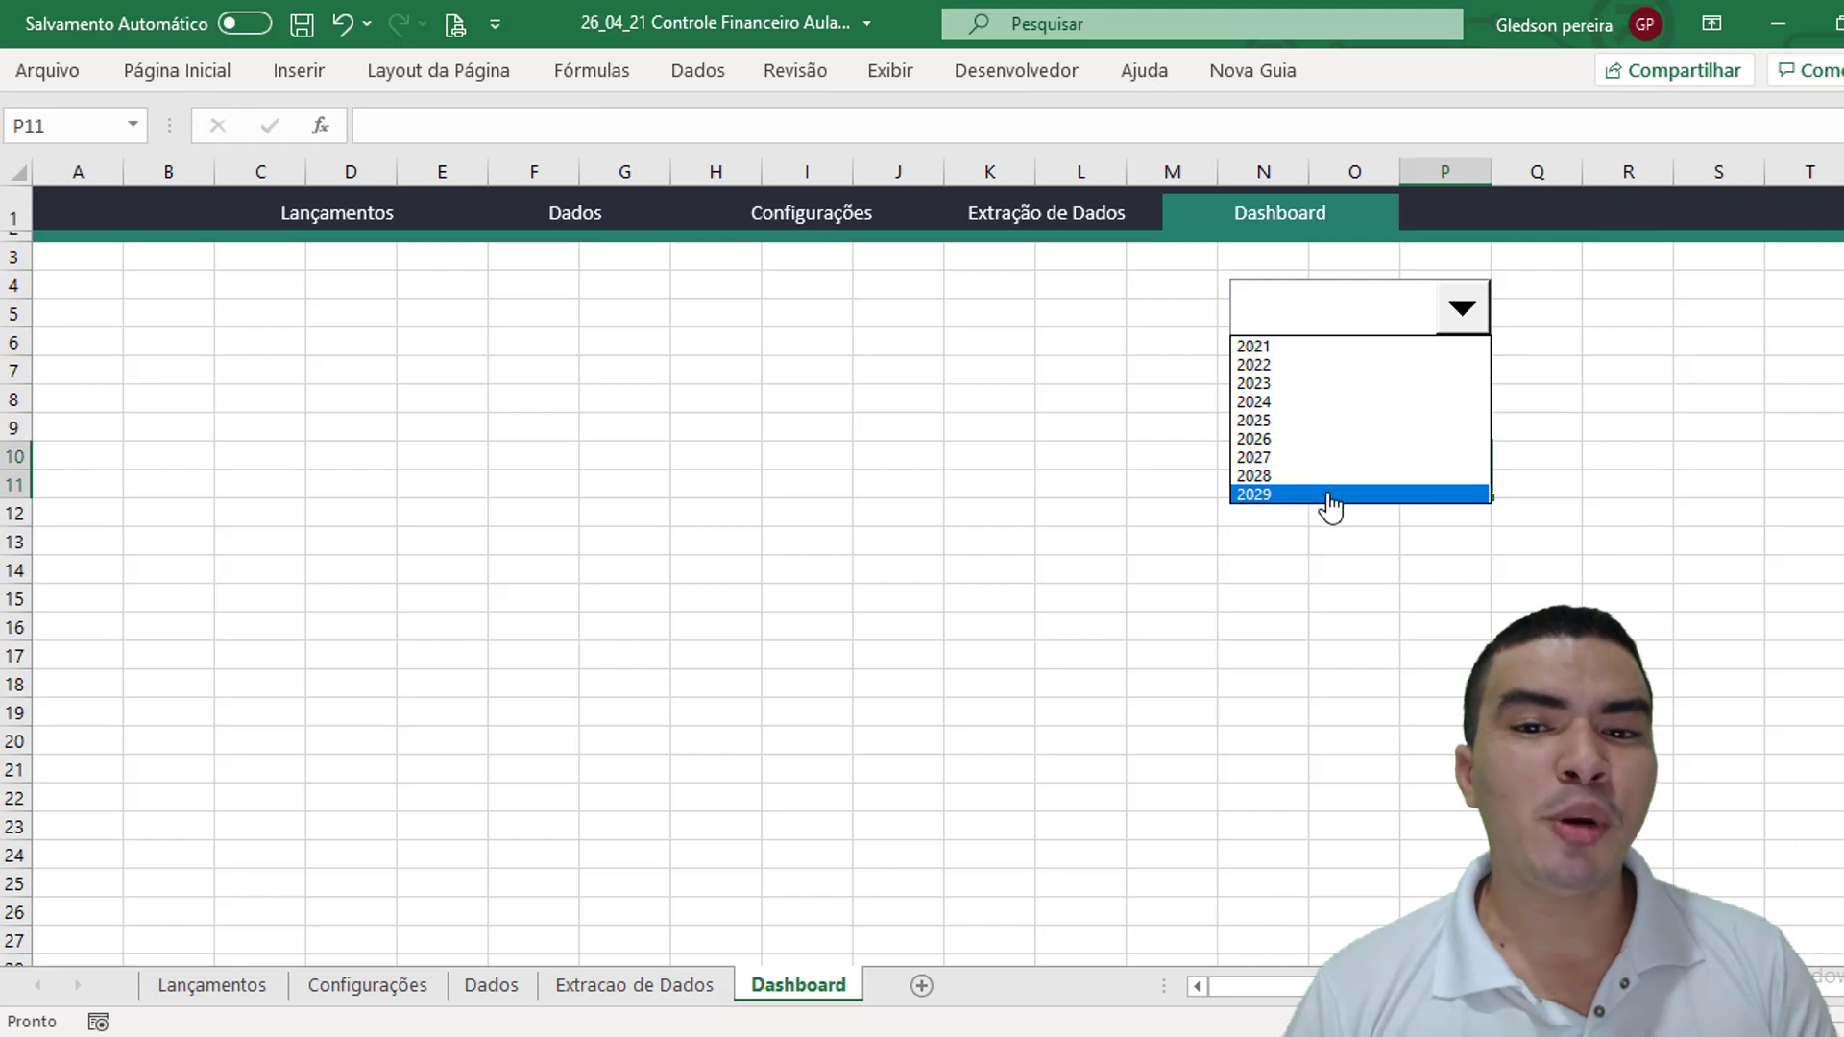
click(1103, 461)
click(1472, 334)
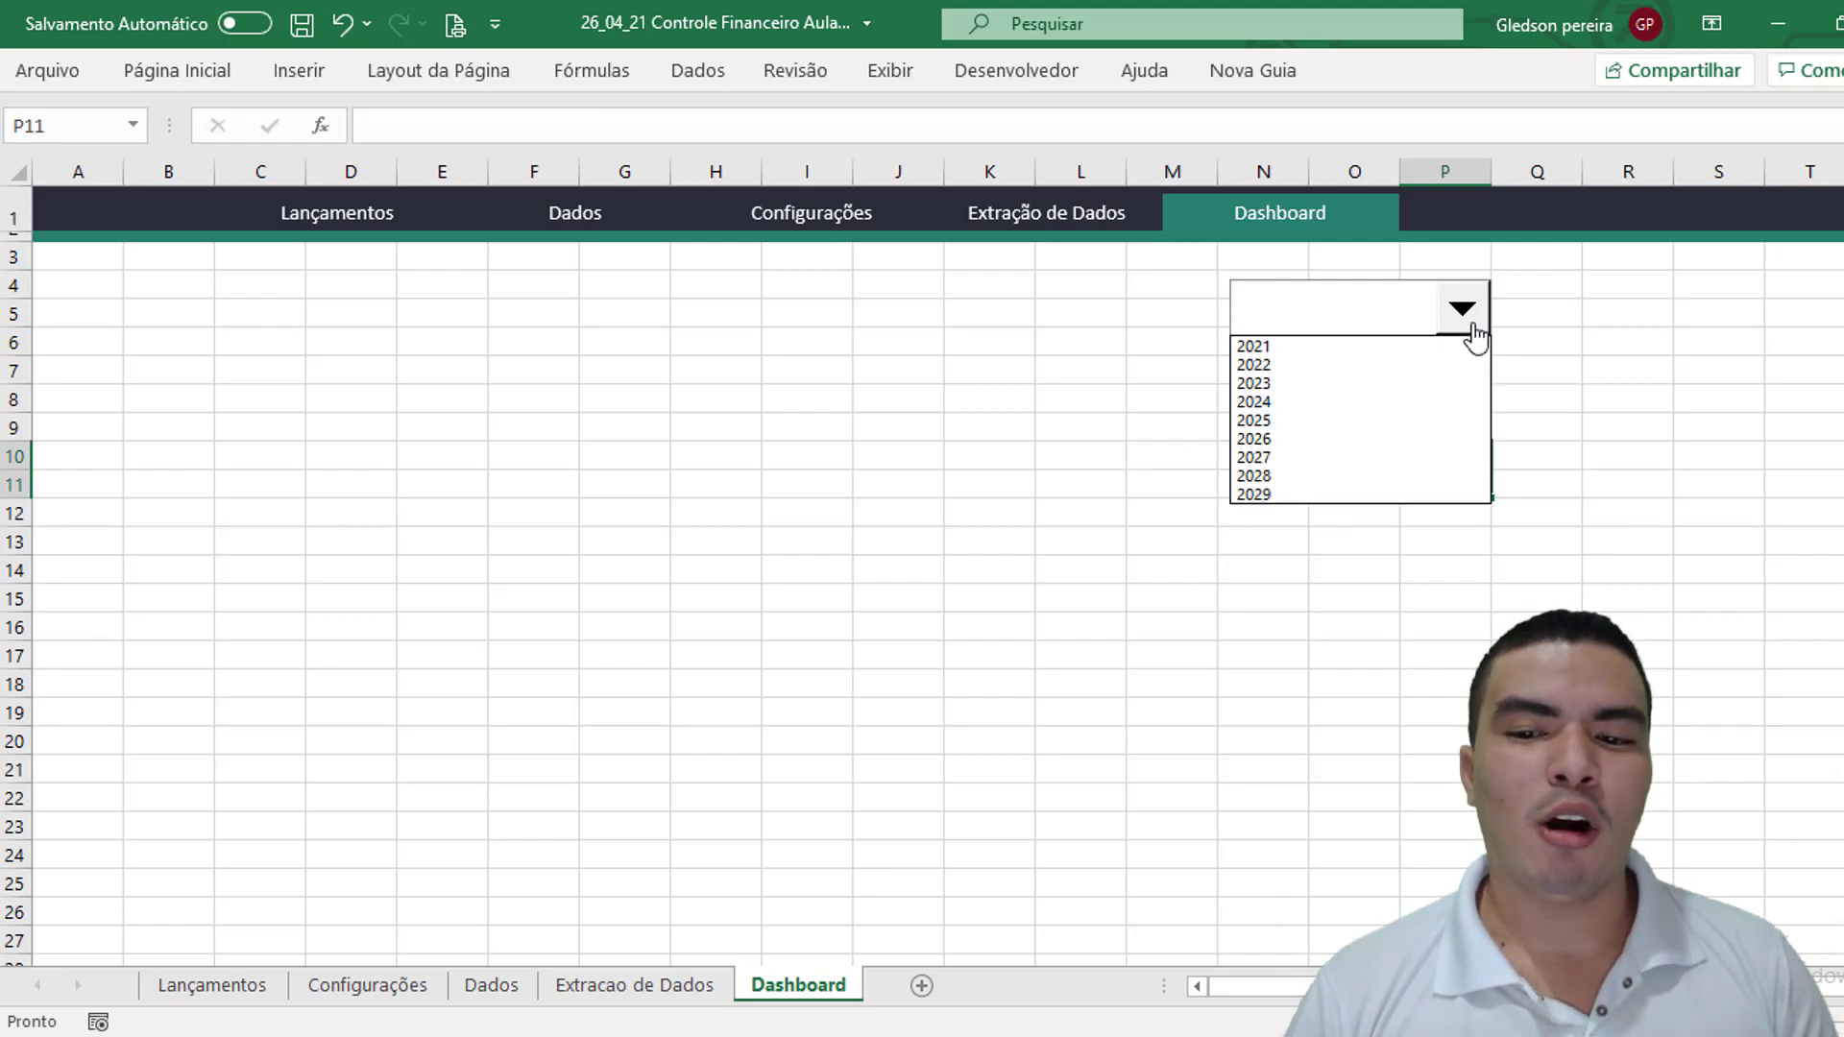
click(1435, 348)
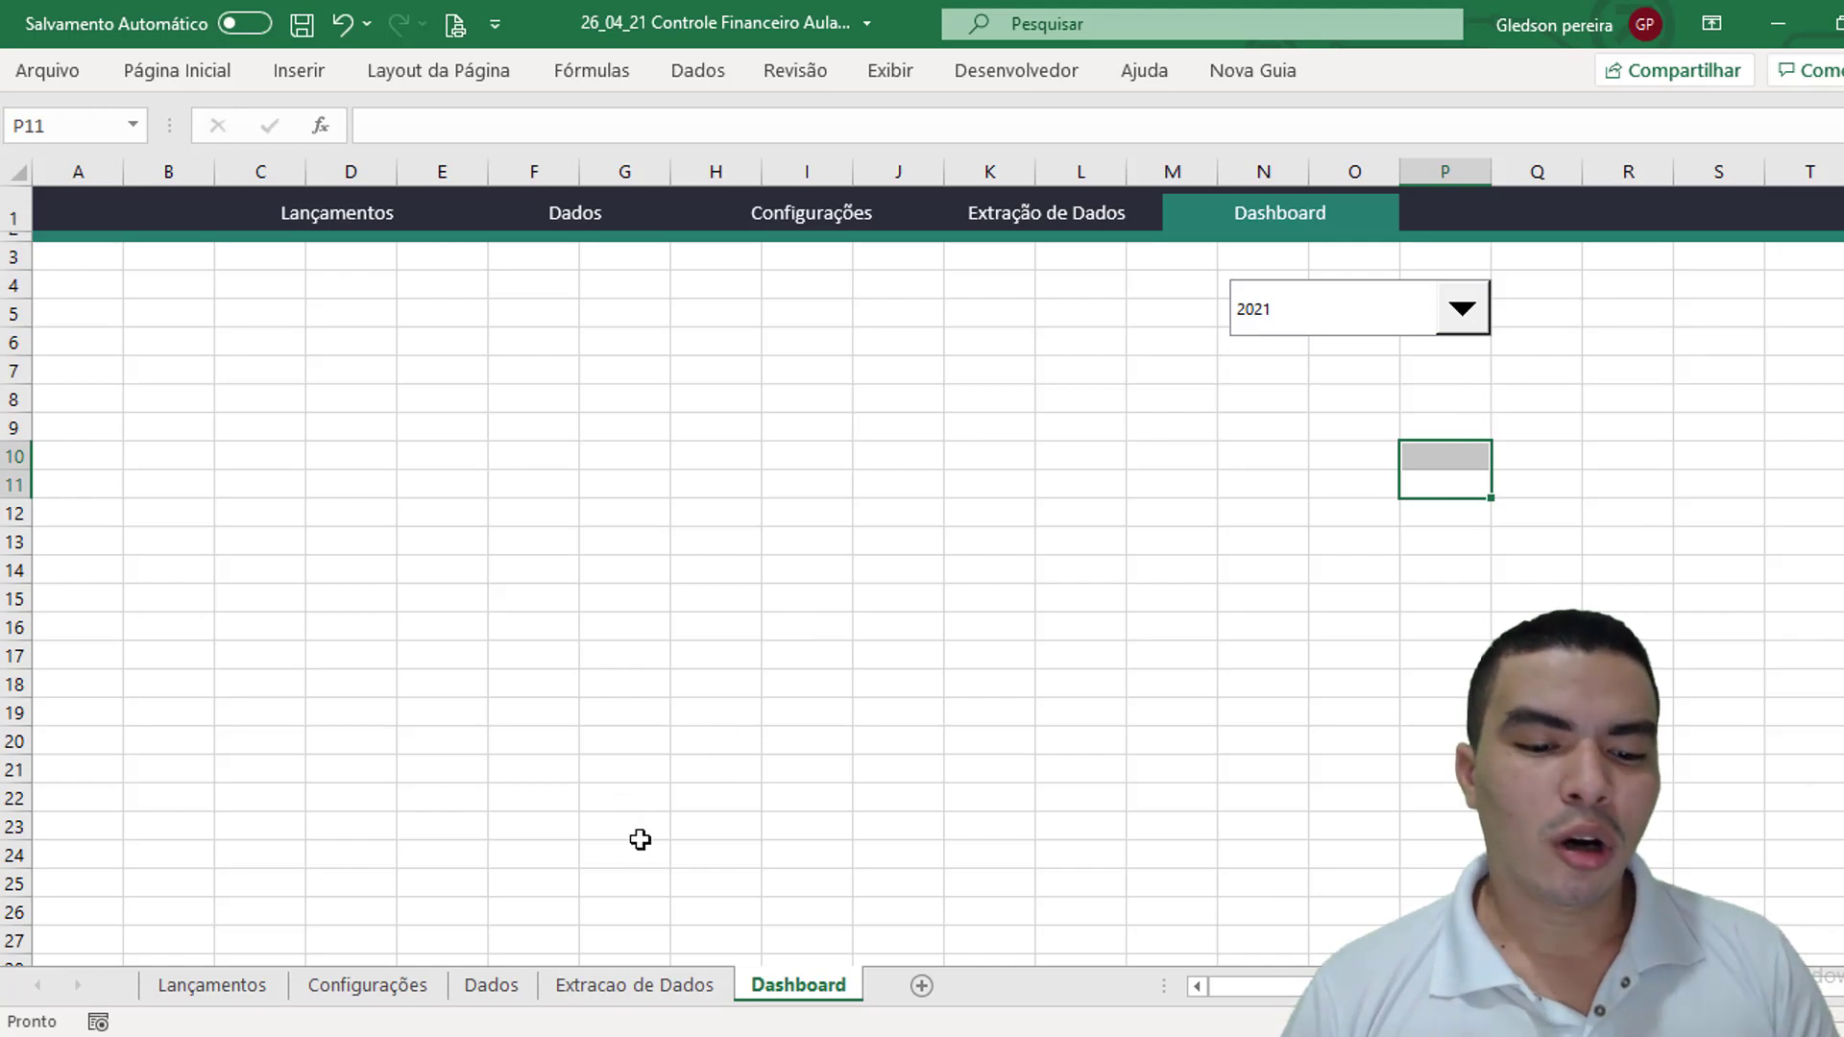
click(595, 994)
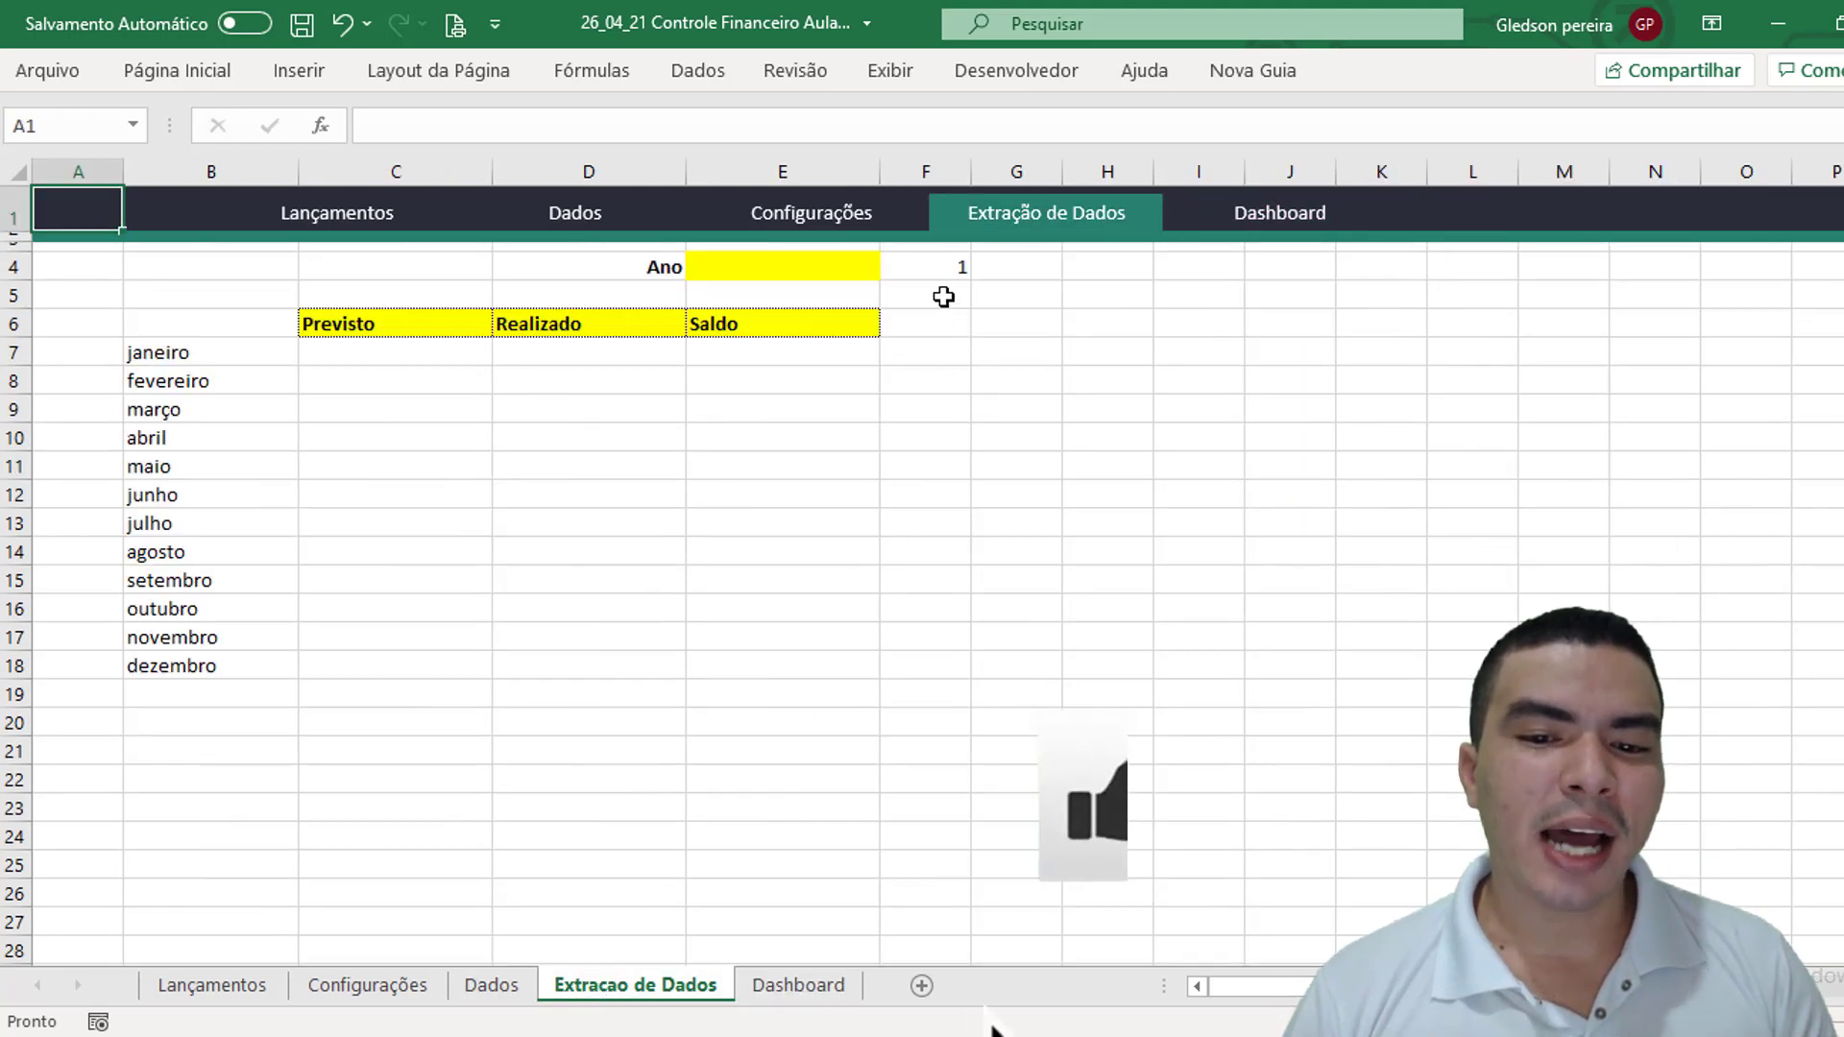
click(945, 265)
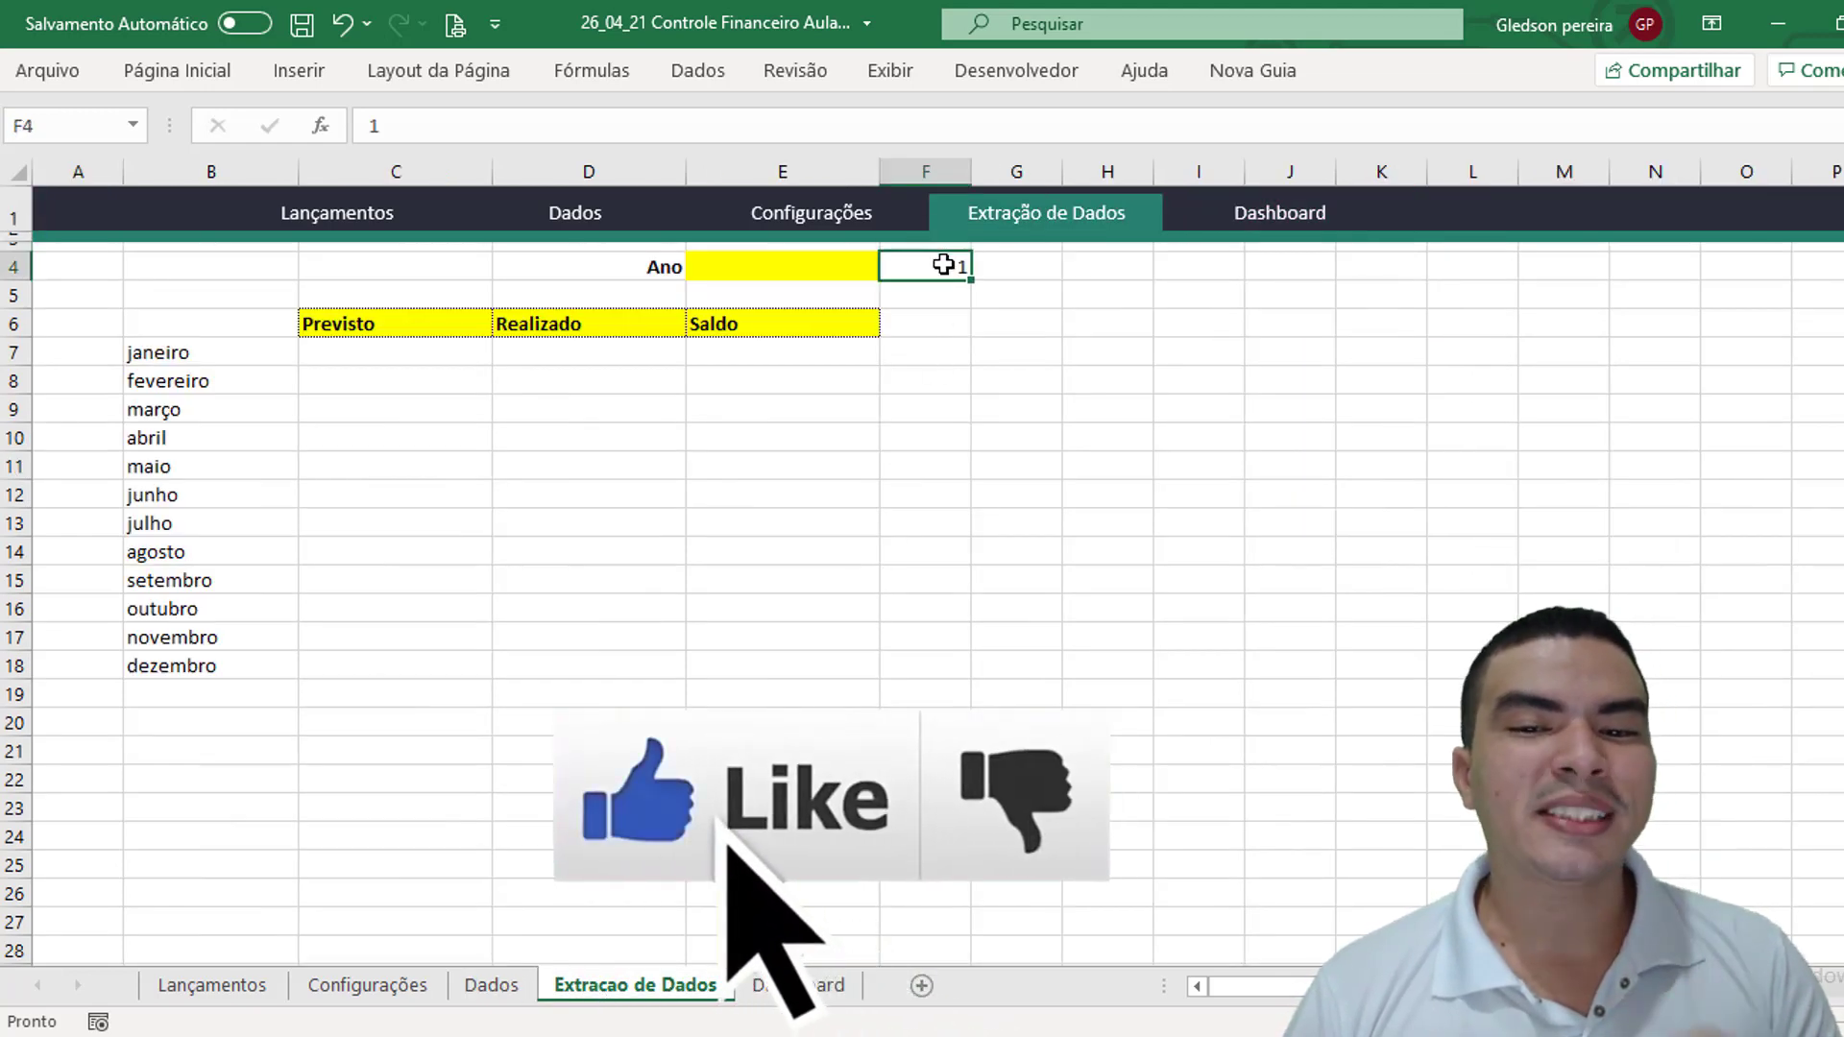
Switch the Dashboard year to 2022 and return to Extracao de Dados
click(798, 984)
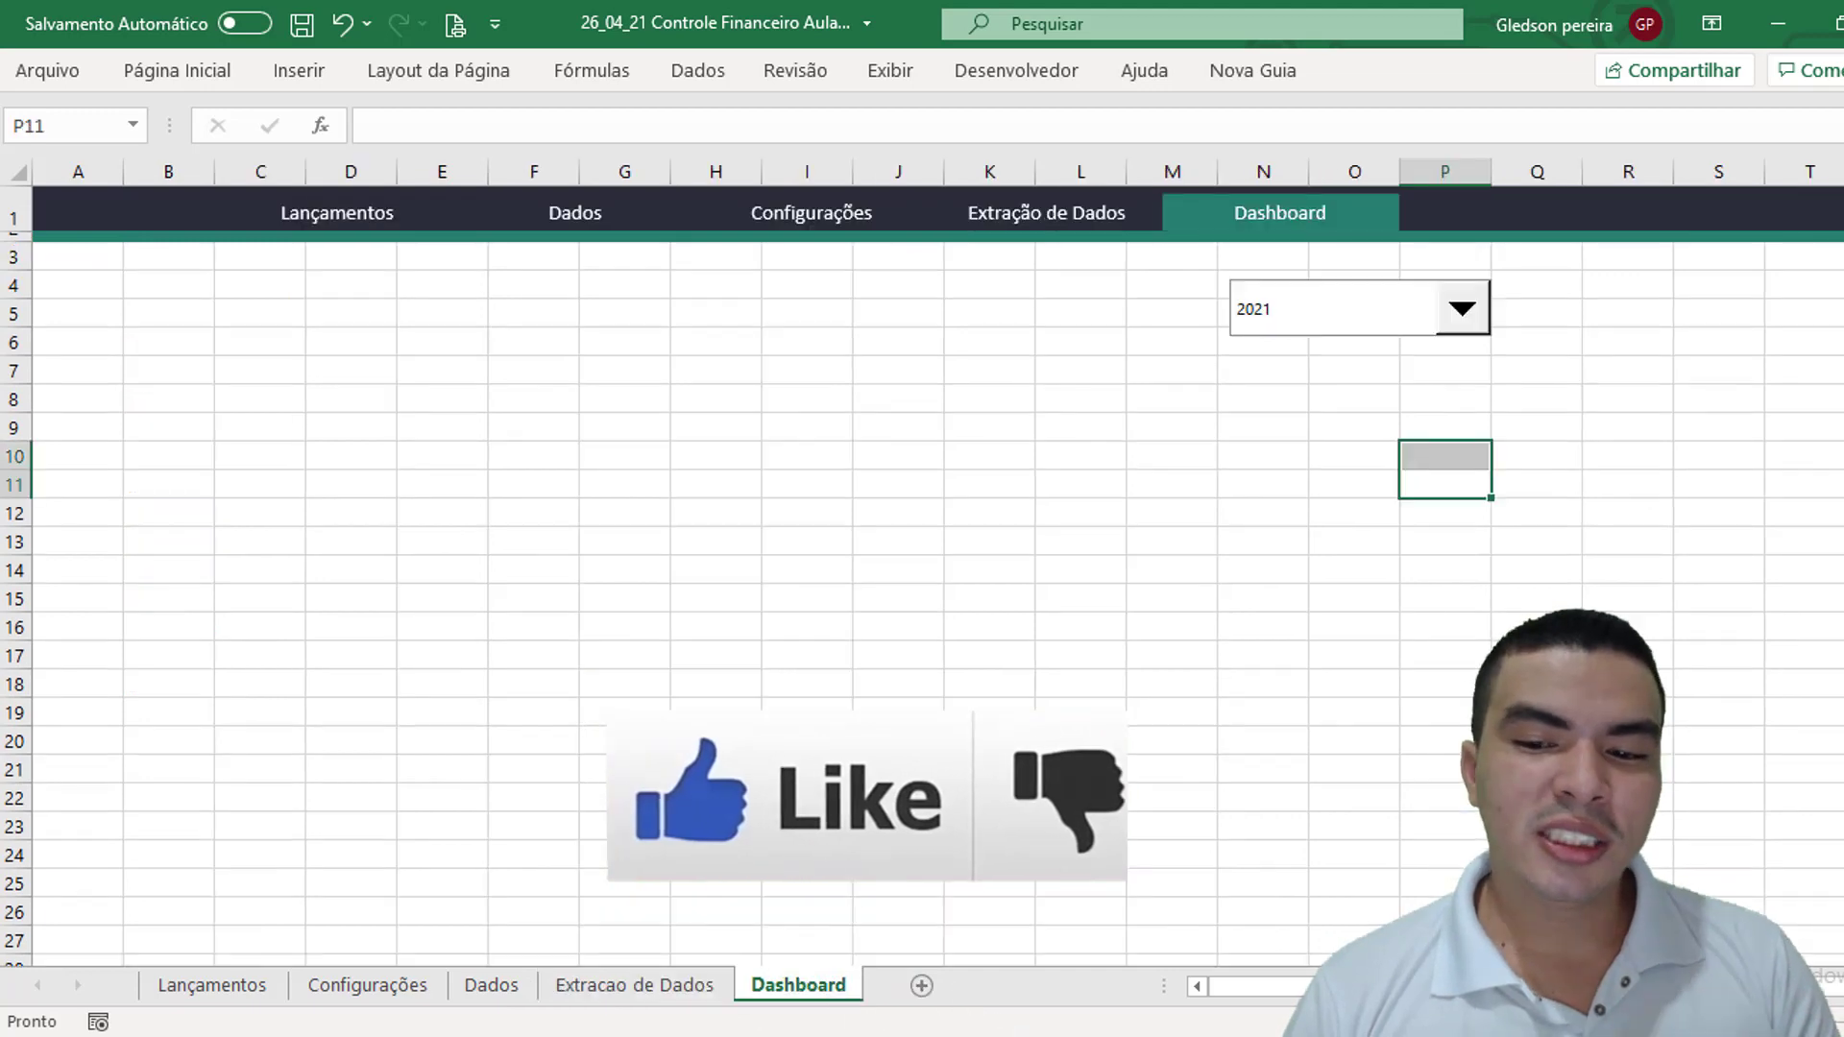
click(1460, 321)
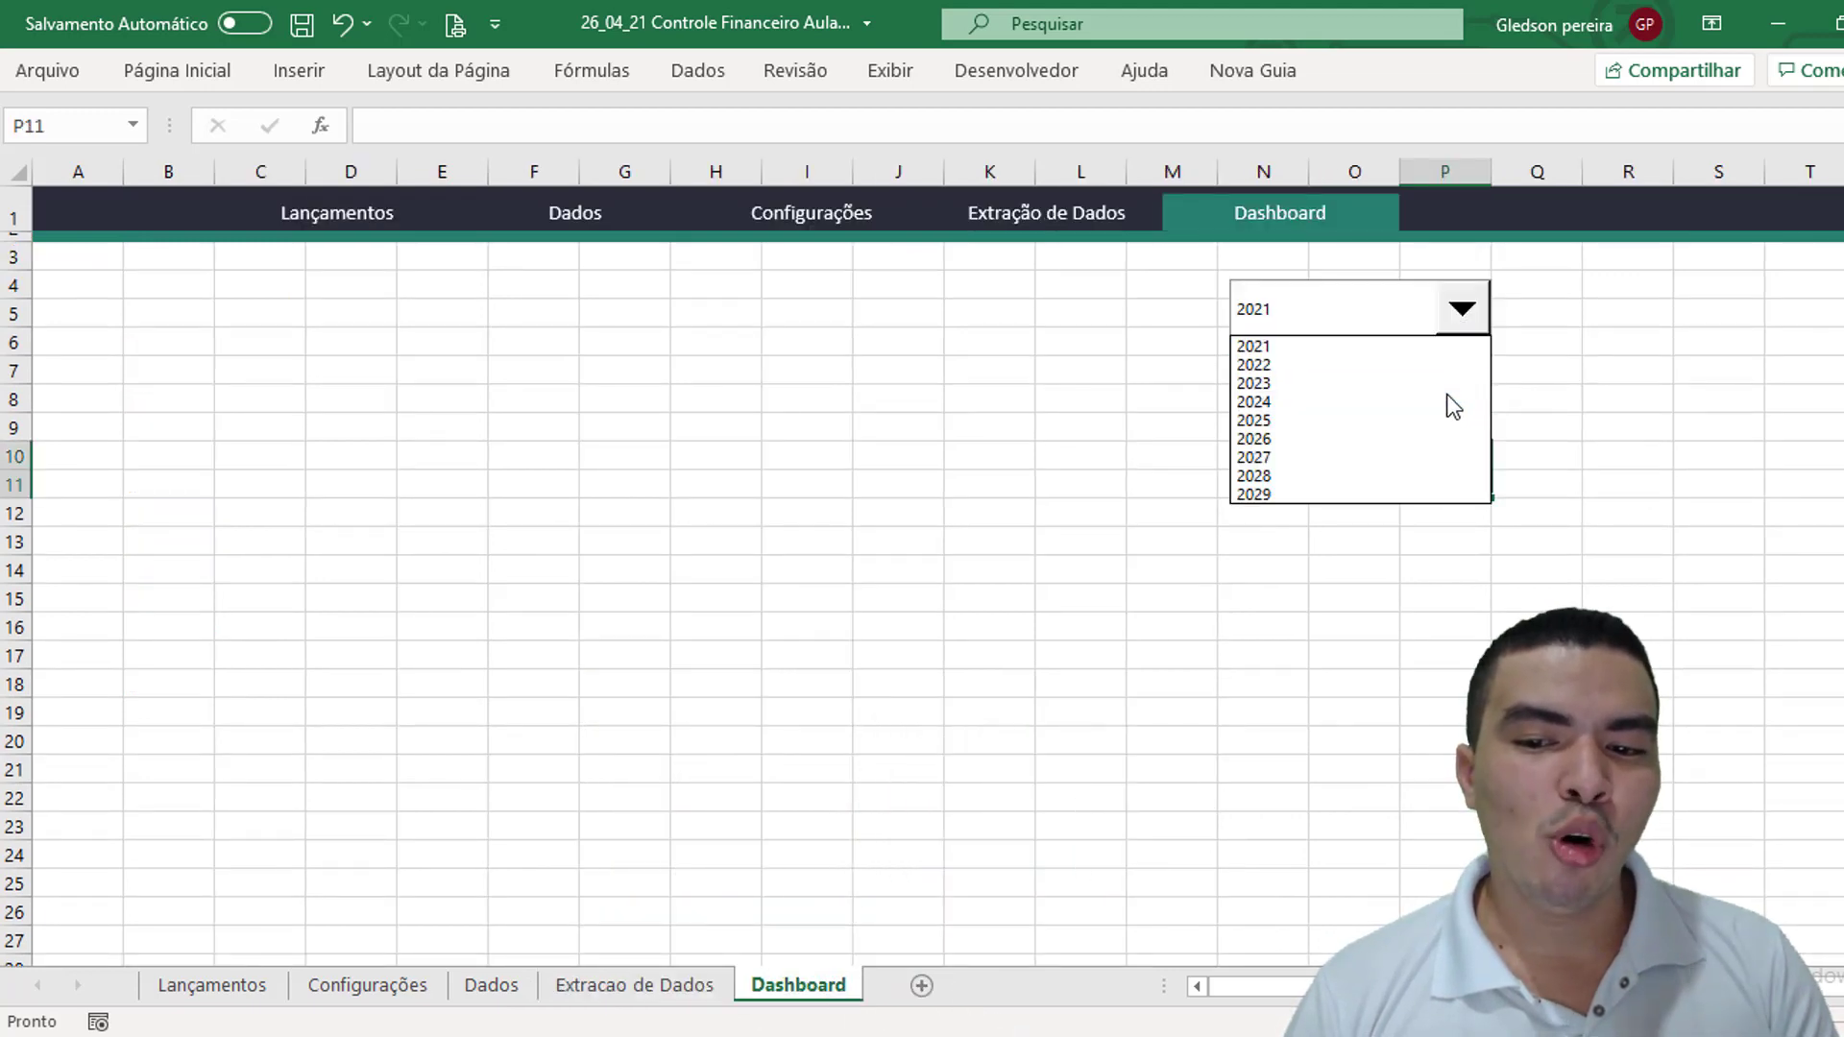
click(1443, 371)
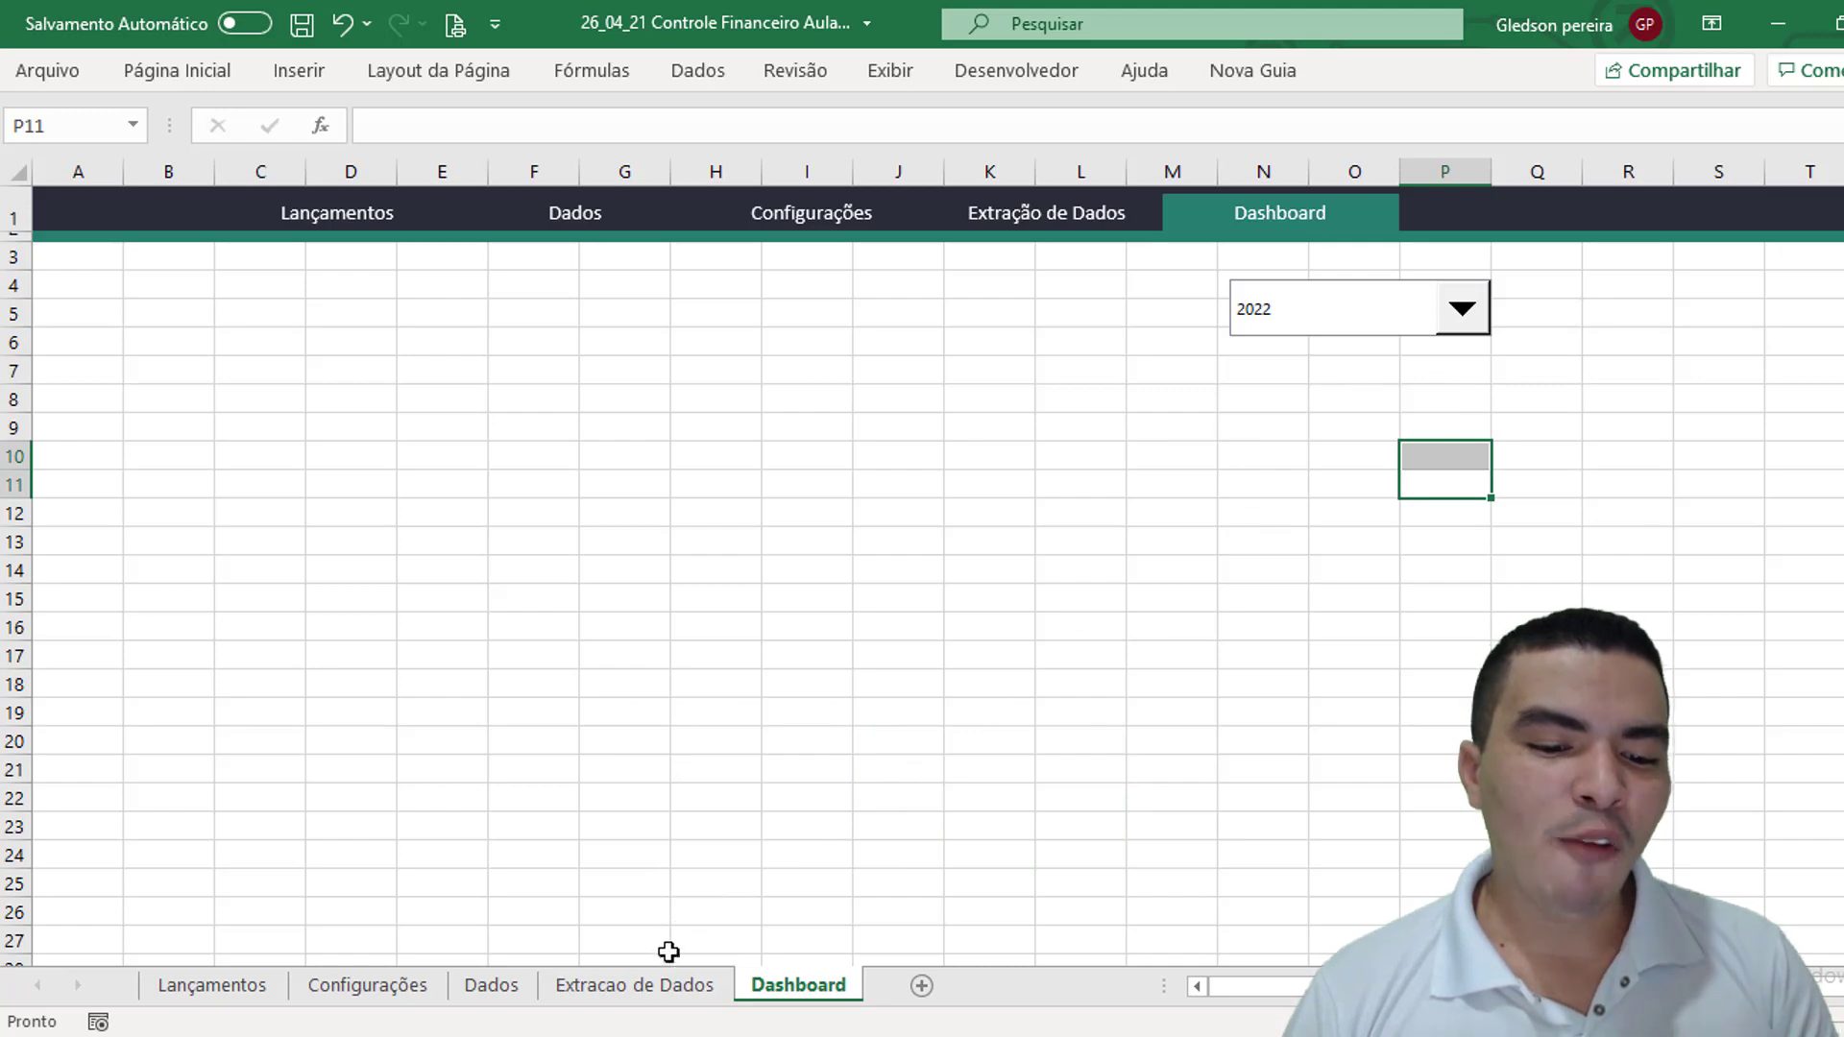
click(675, 990)
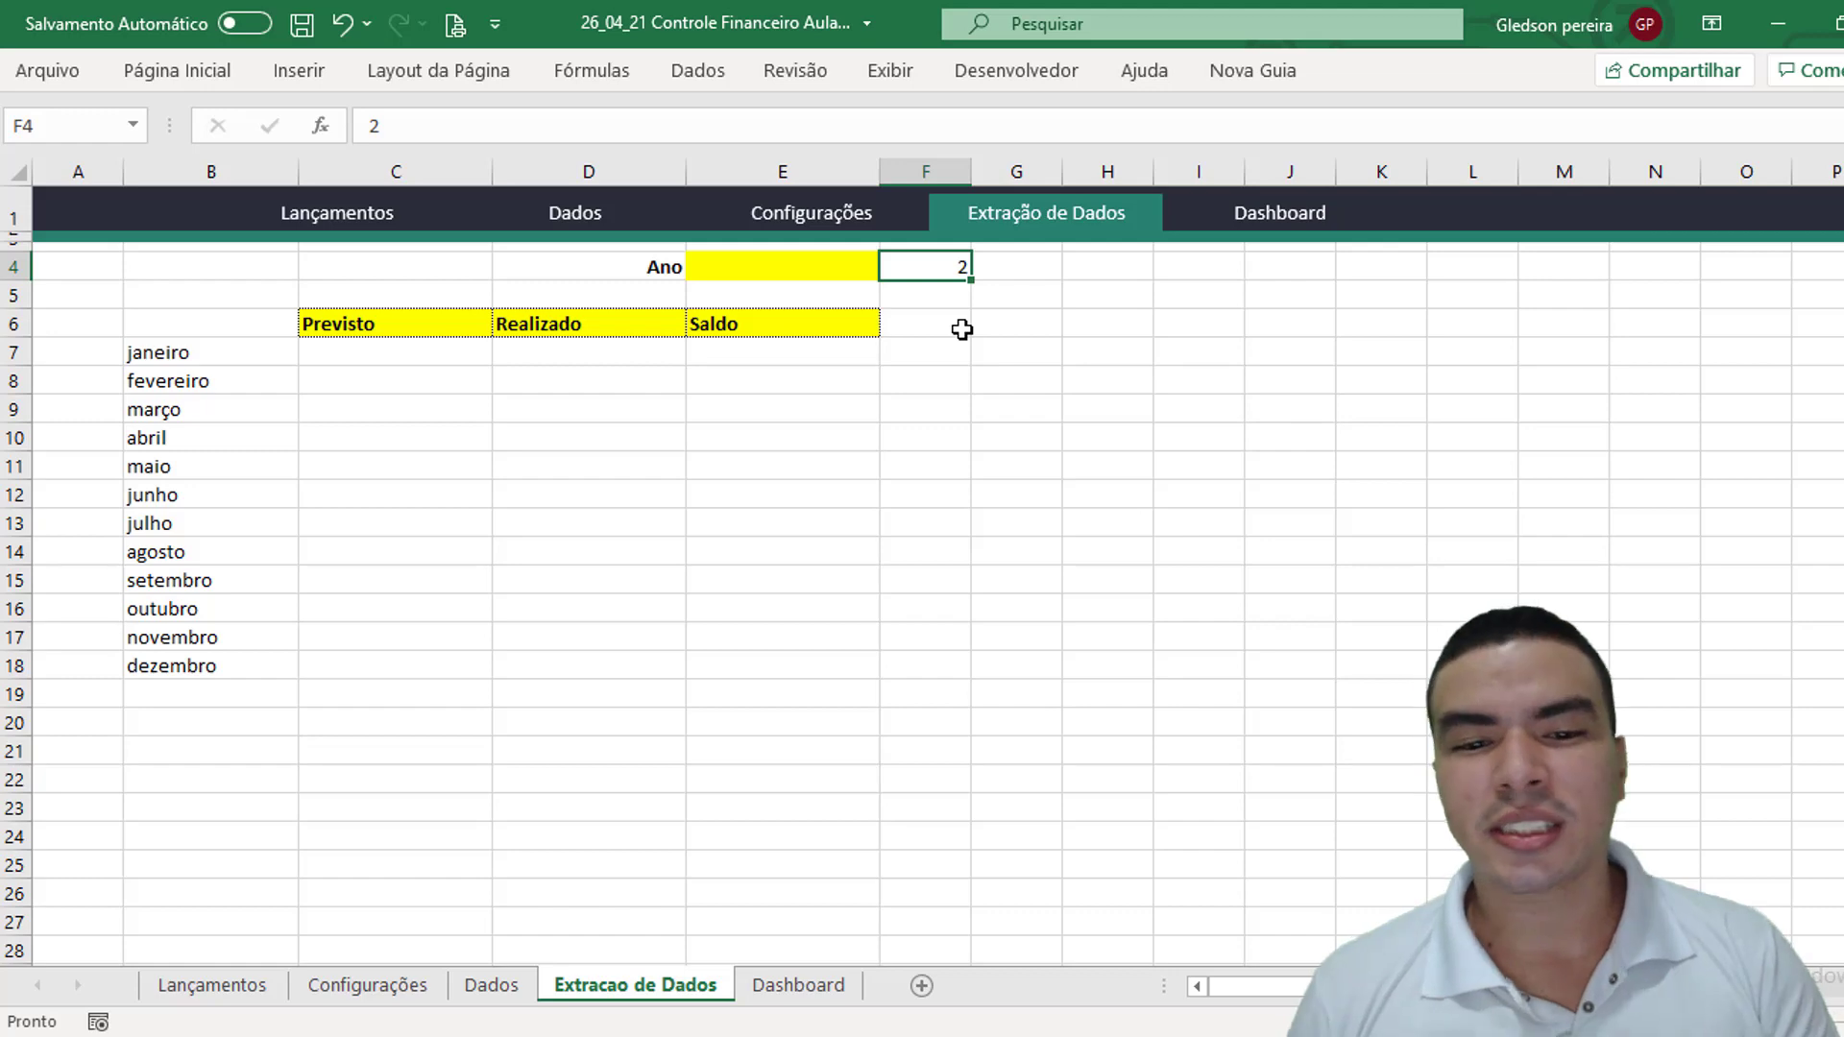
Enter =SE(F4=1;2021;SE(F4=2;2022;SE(F4=3;2023;""))) in E4 to turn the index into a year
click(767, 254)
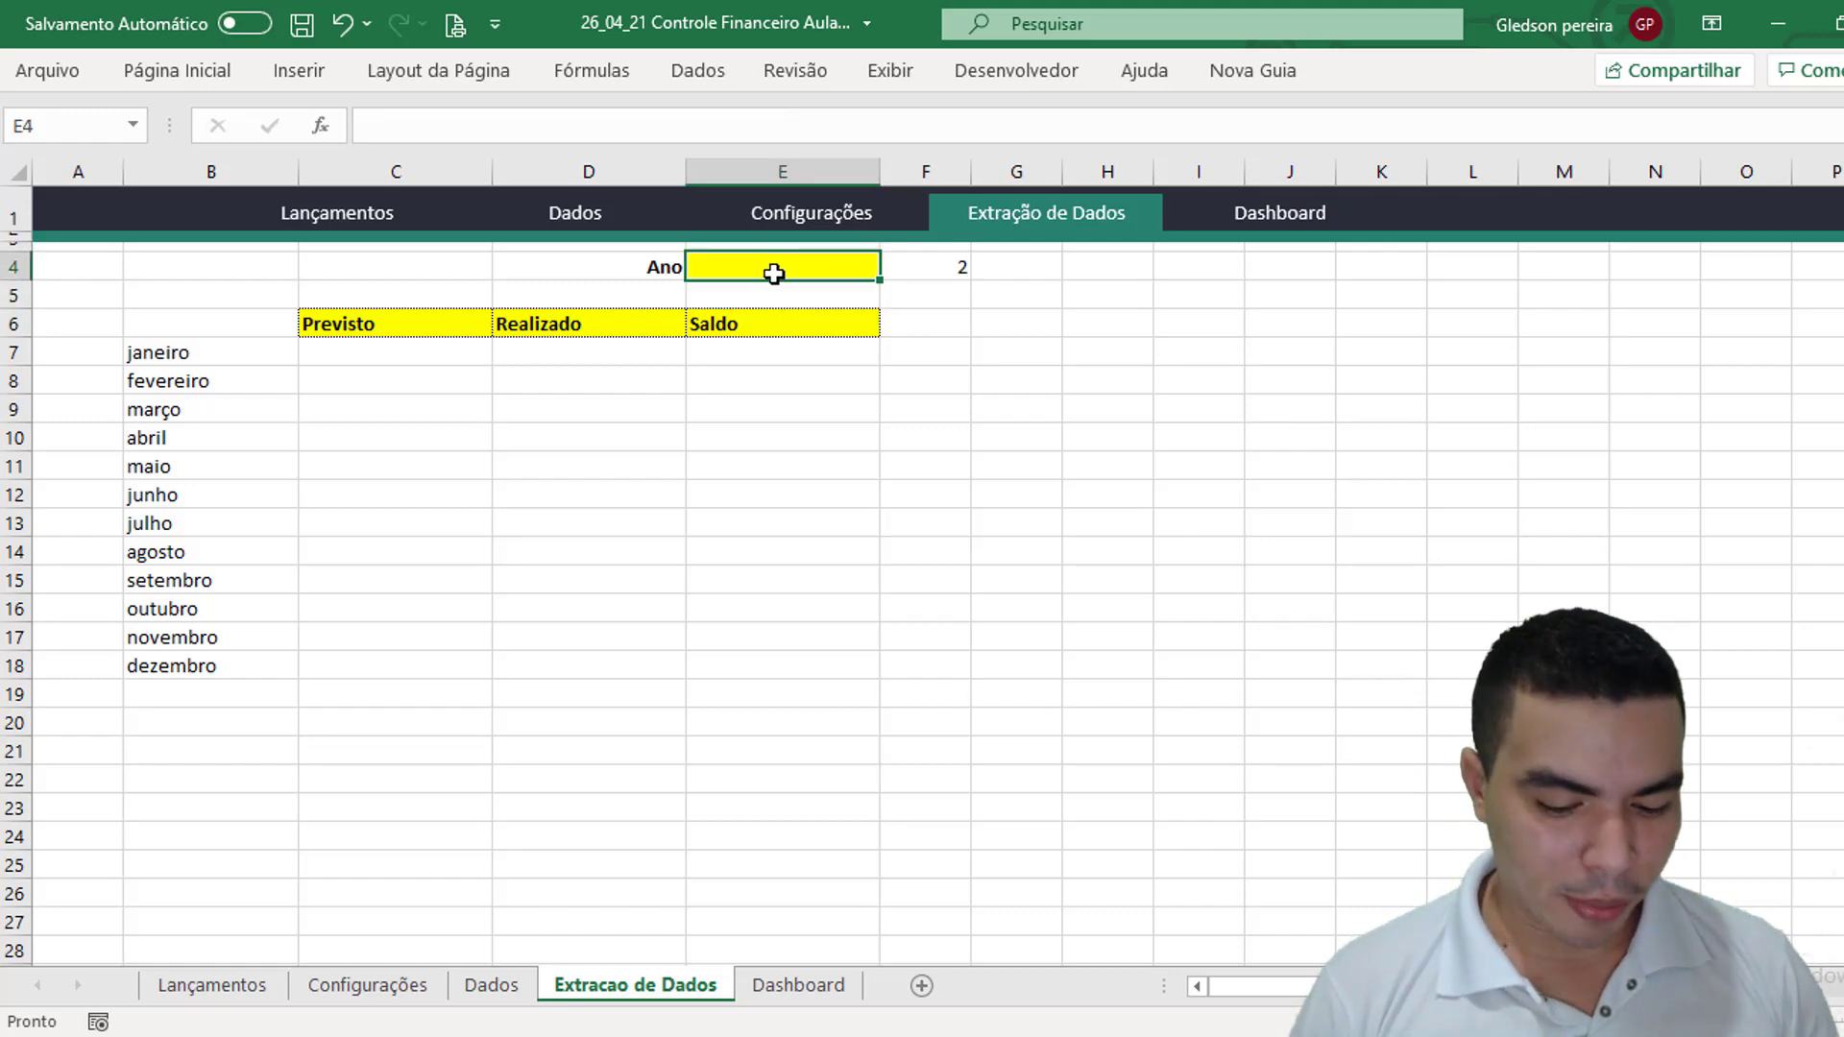
text(=se)
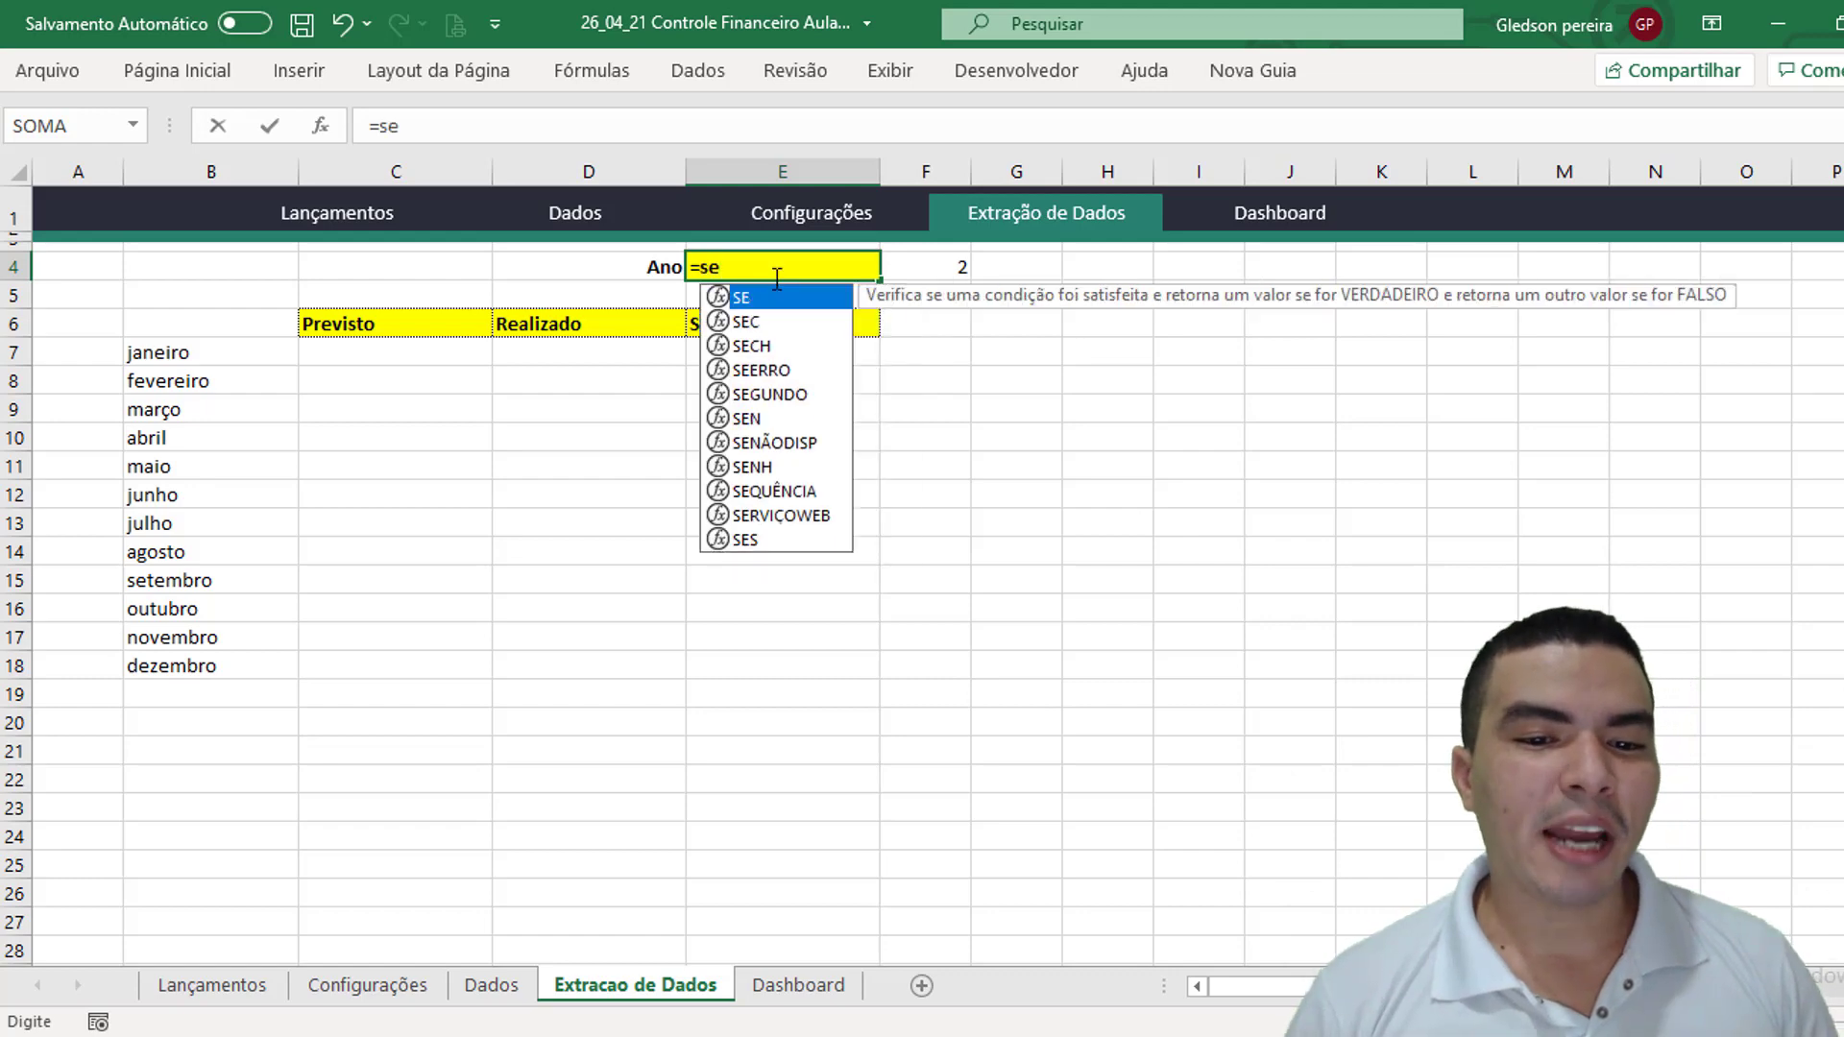
double_click(769, 294)
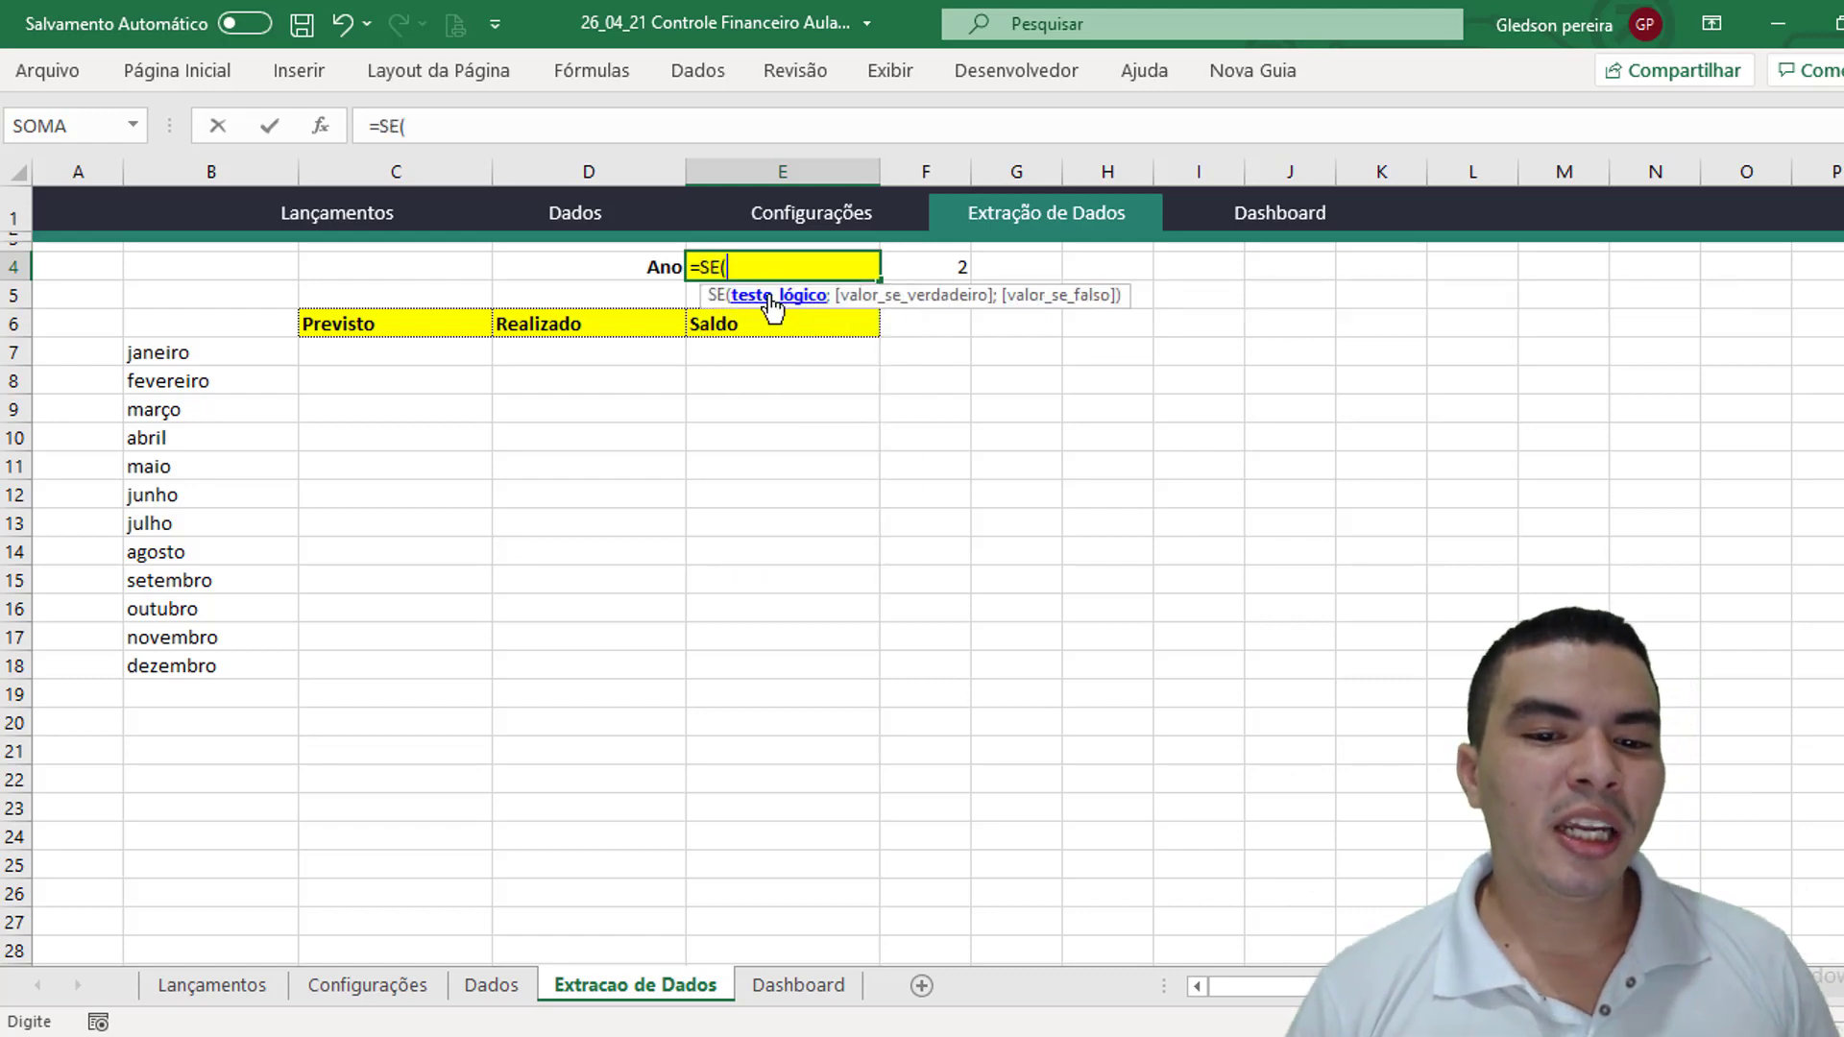
click(943, 266)
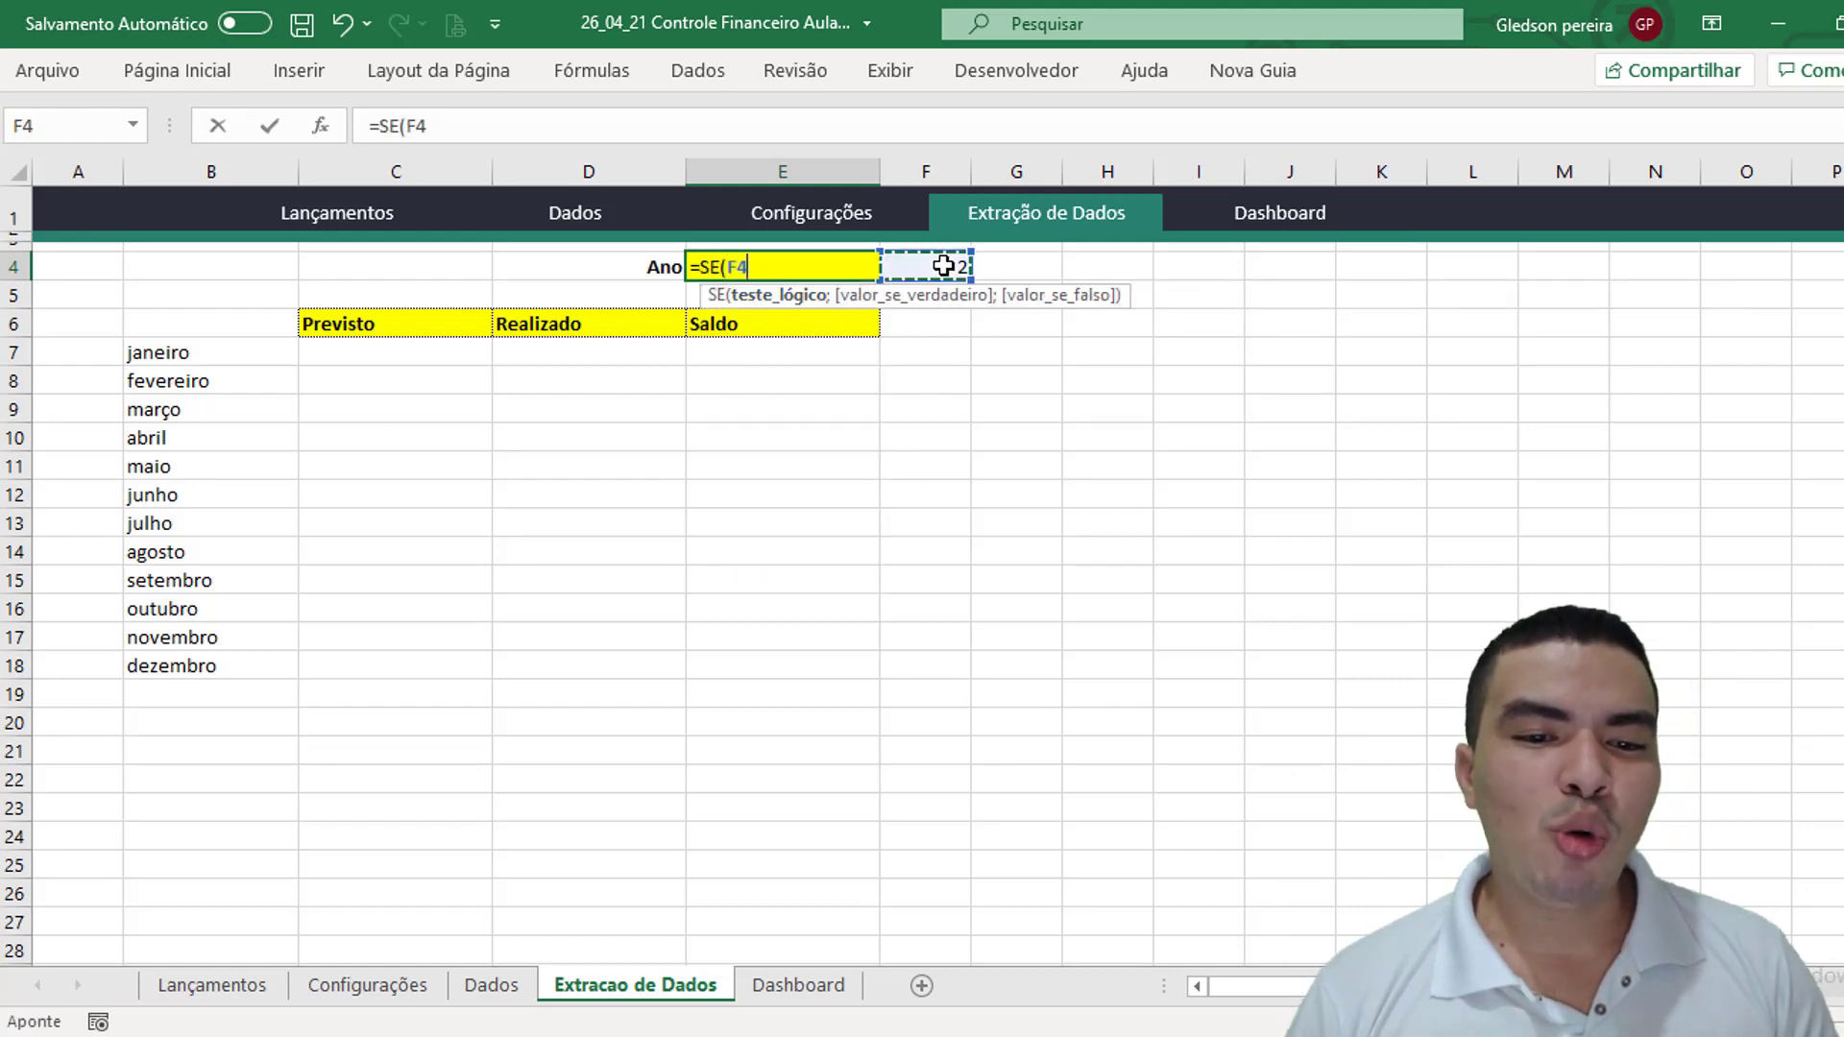
click(452, 125)
text(=)
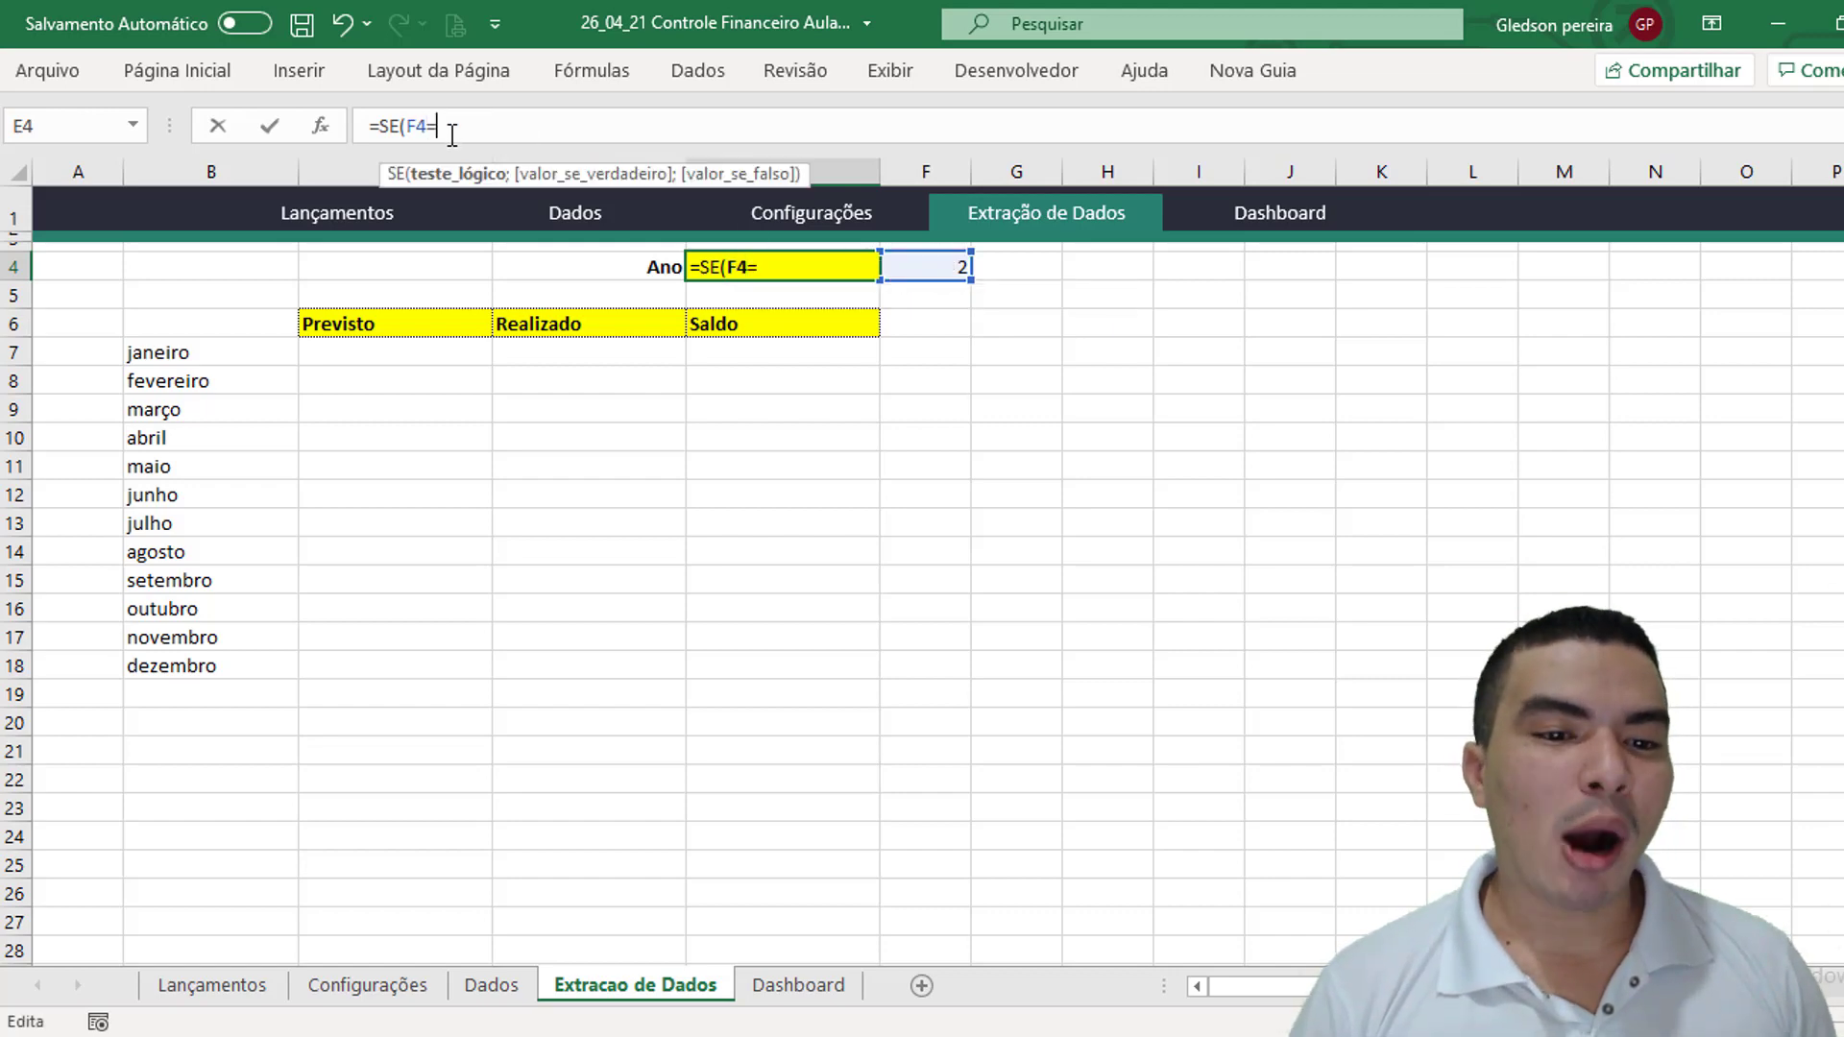
text(1;2021)
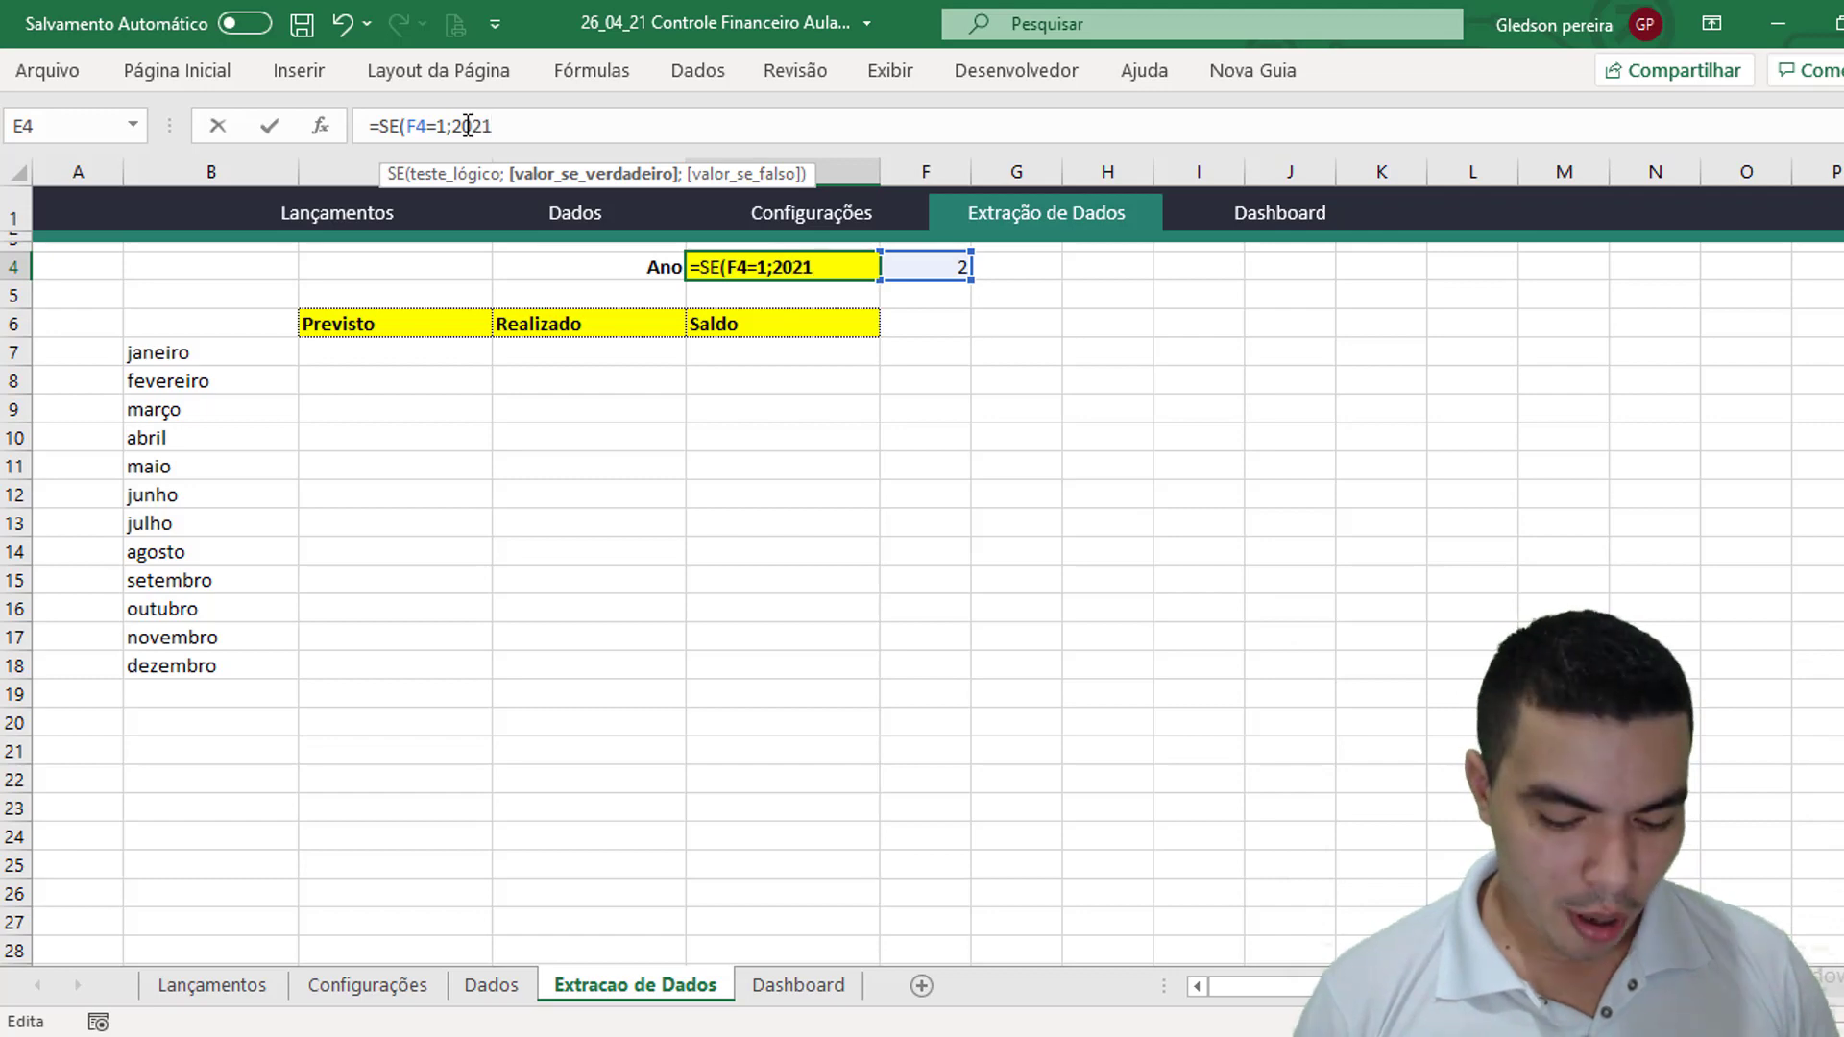
text(;)
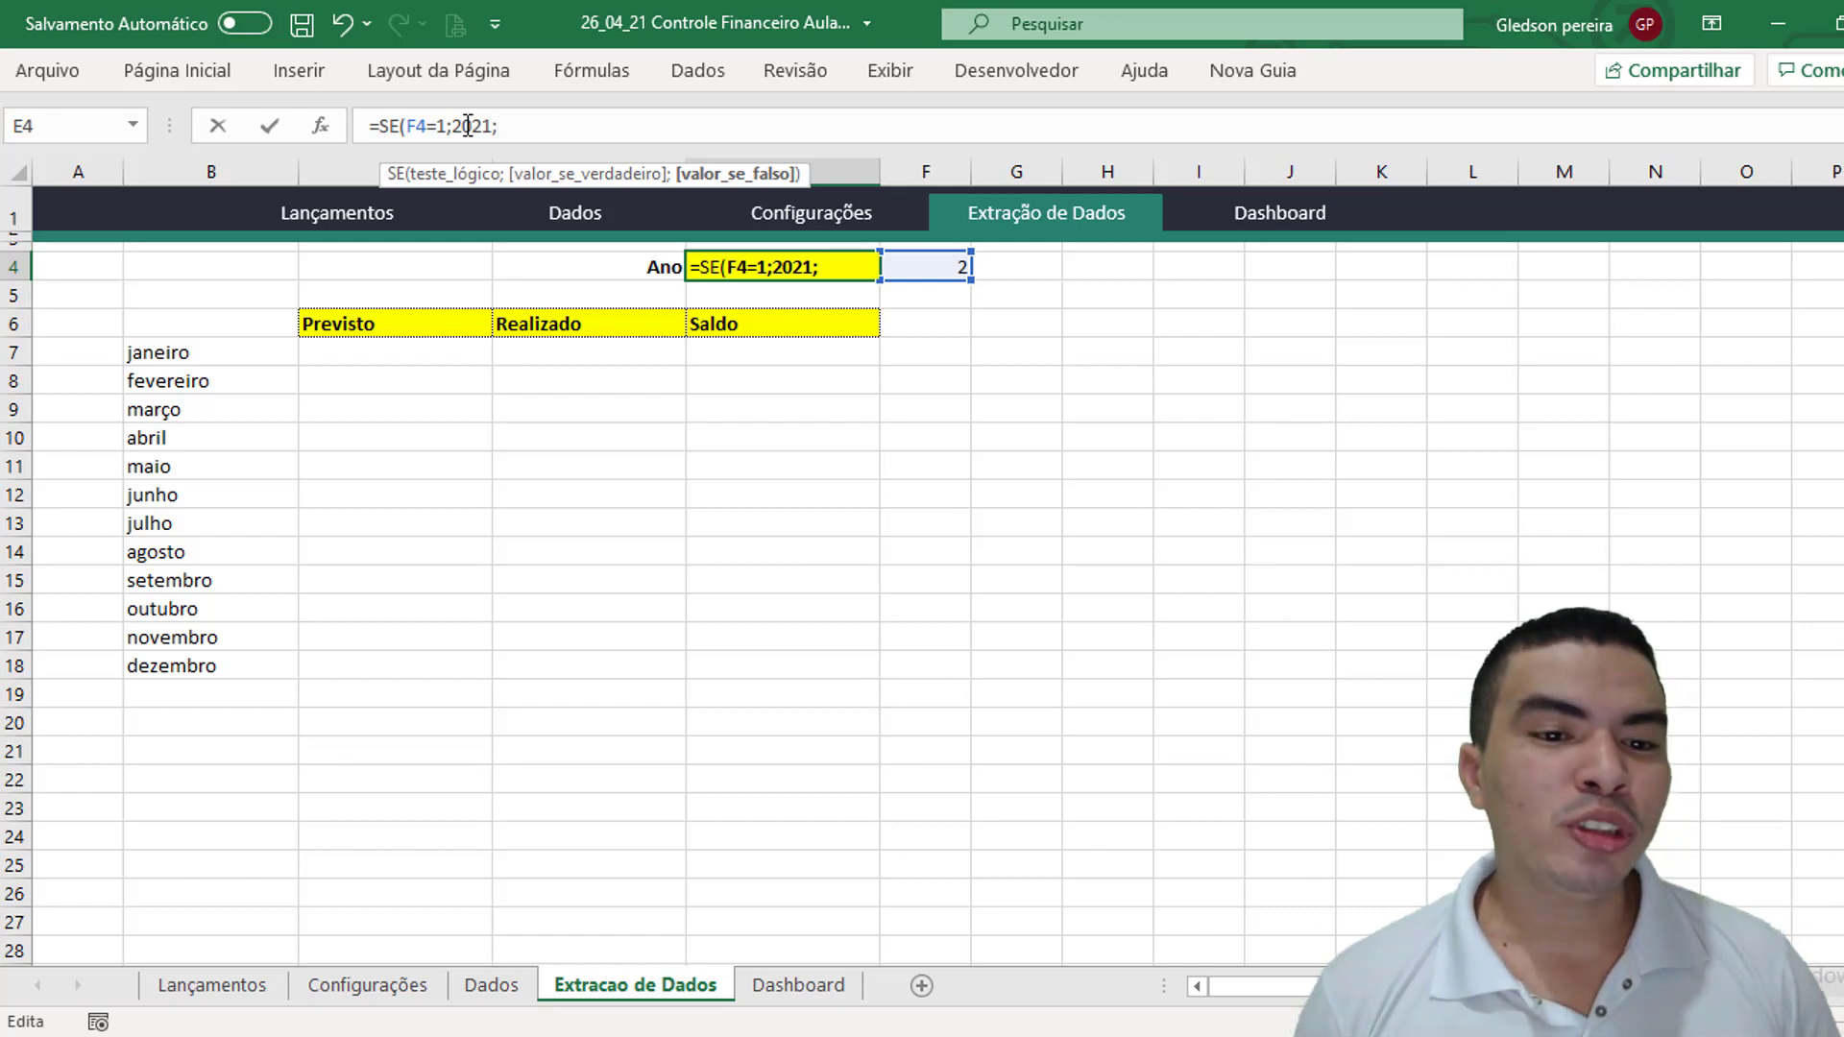
text(se)
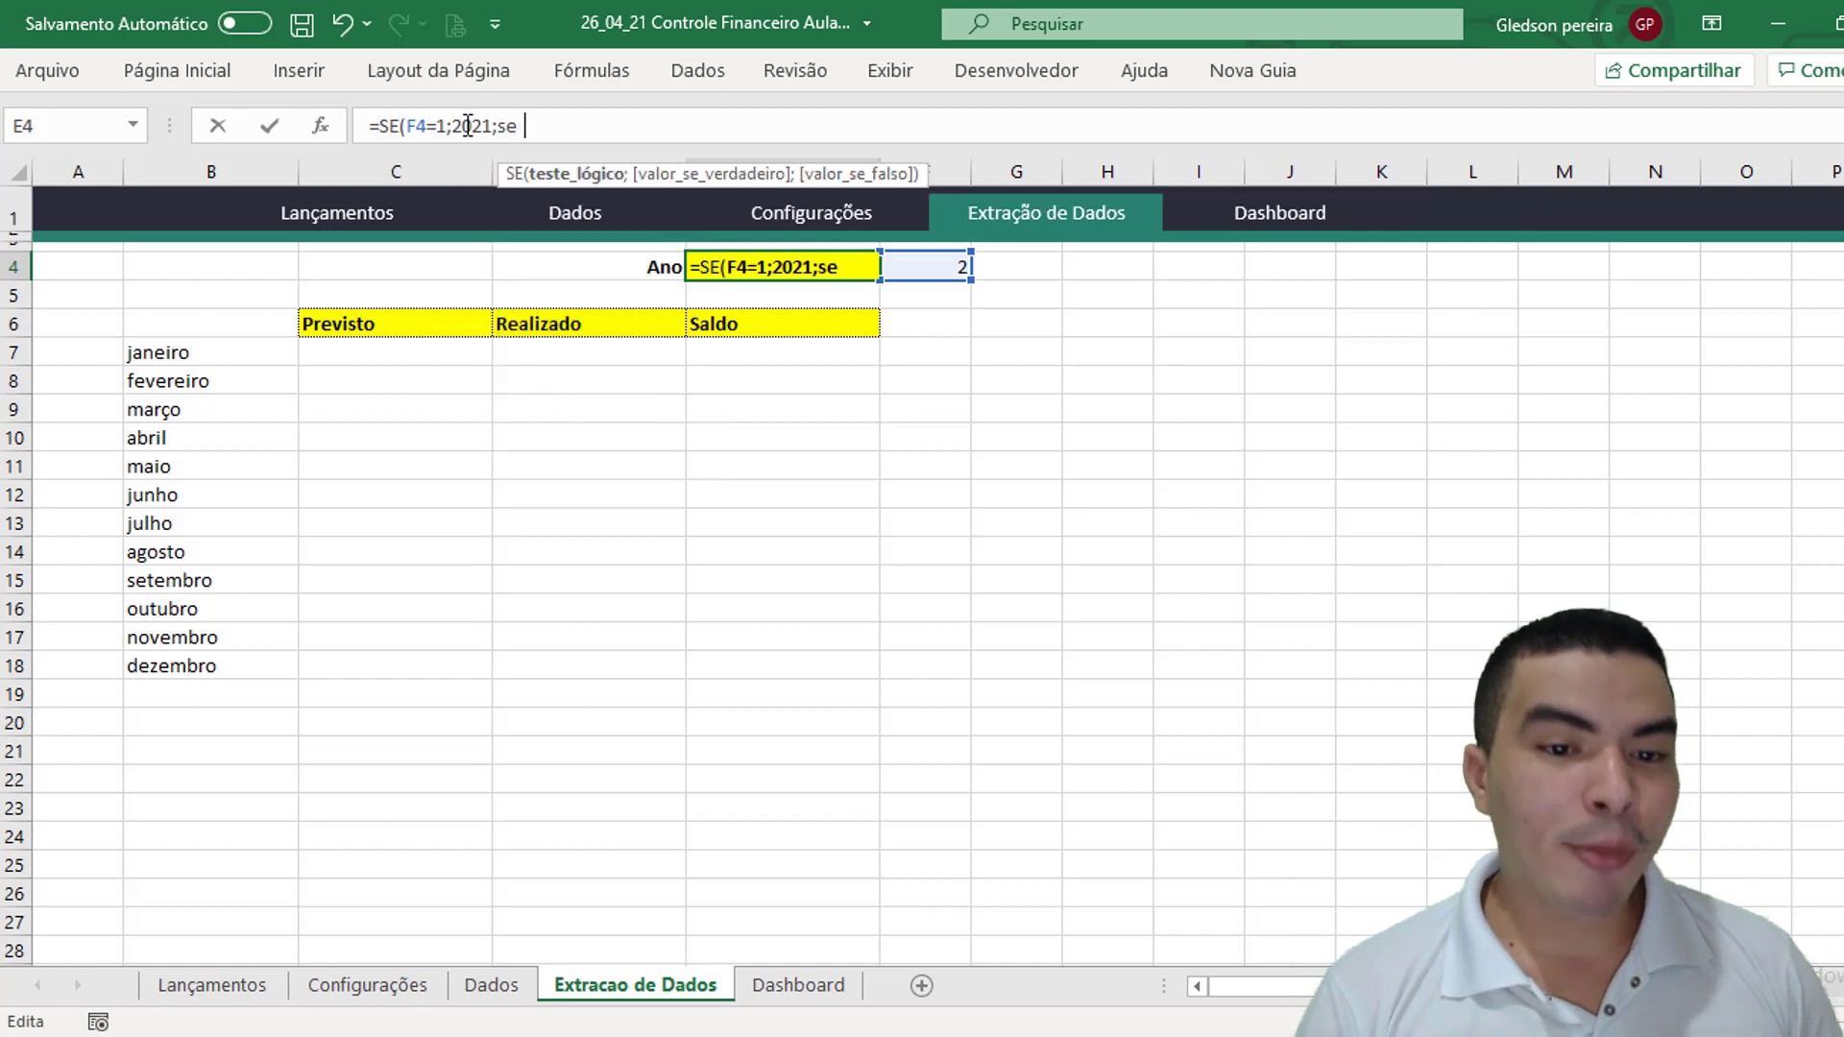
text(()
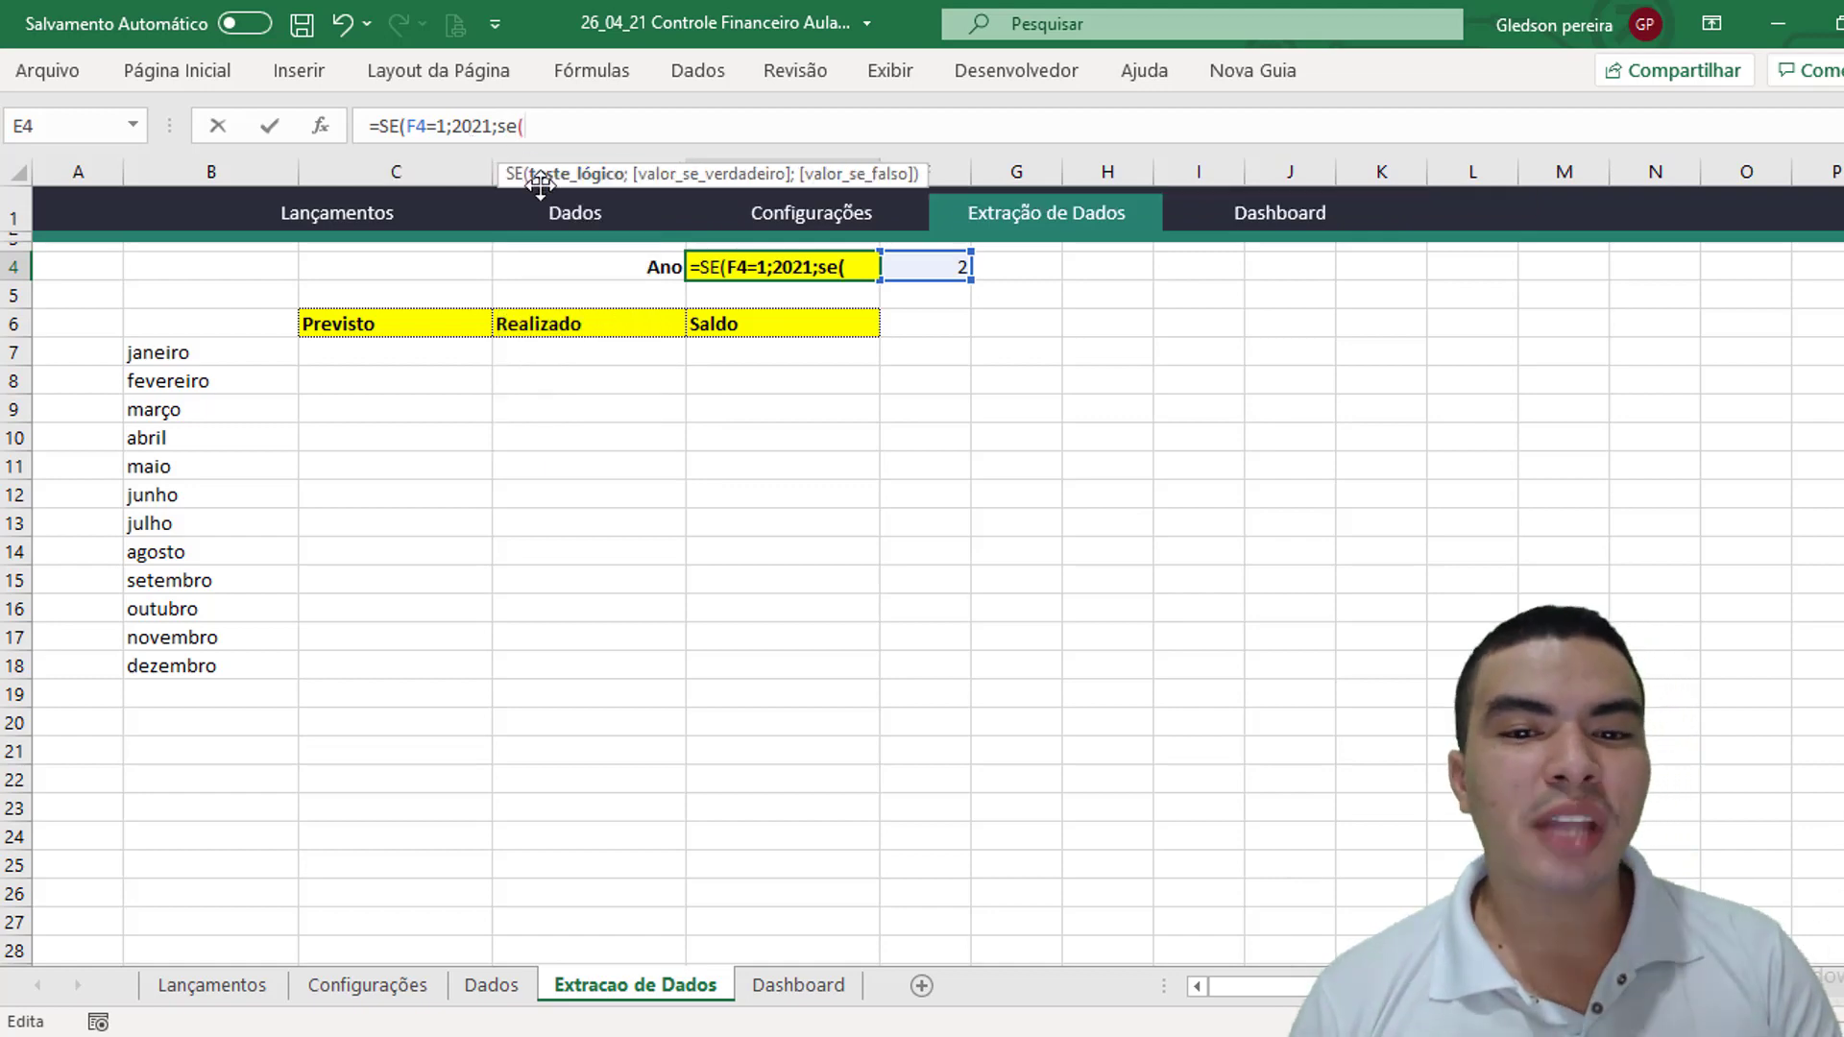
click(925, 261)
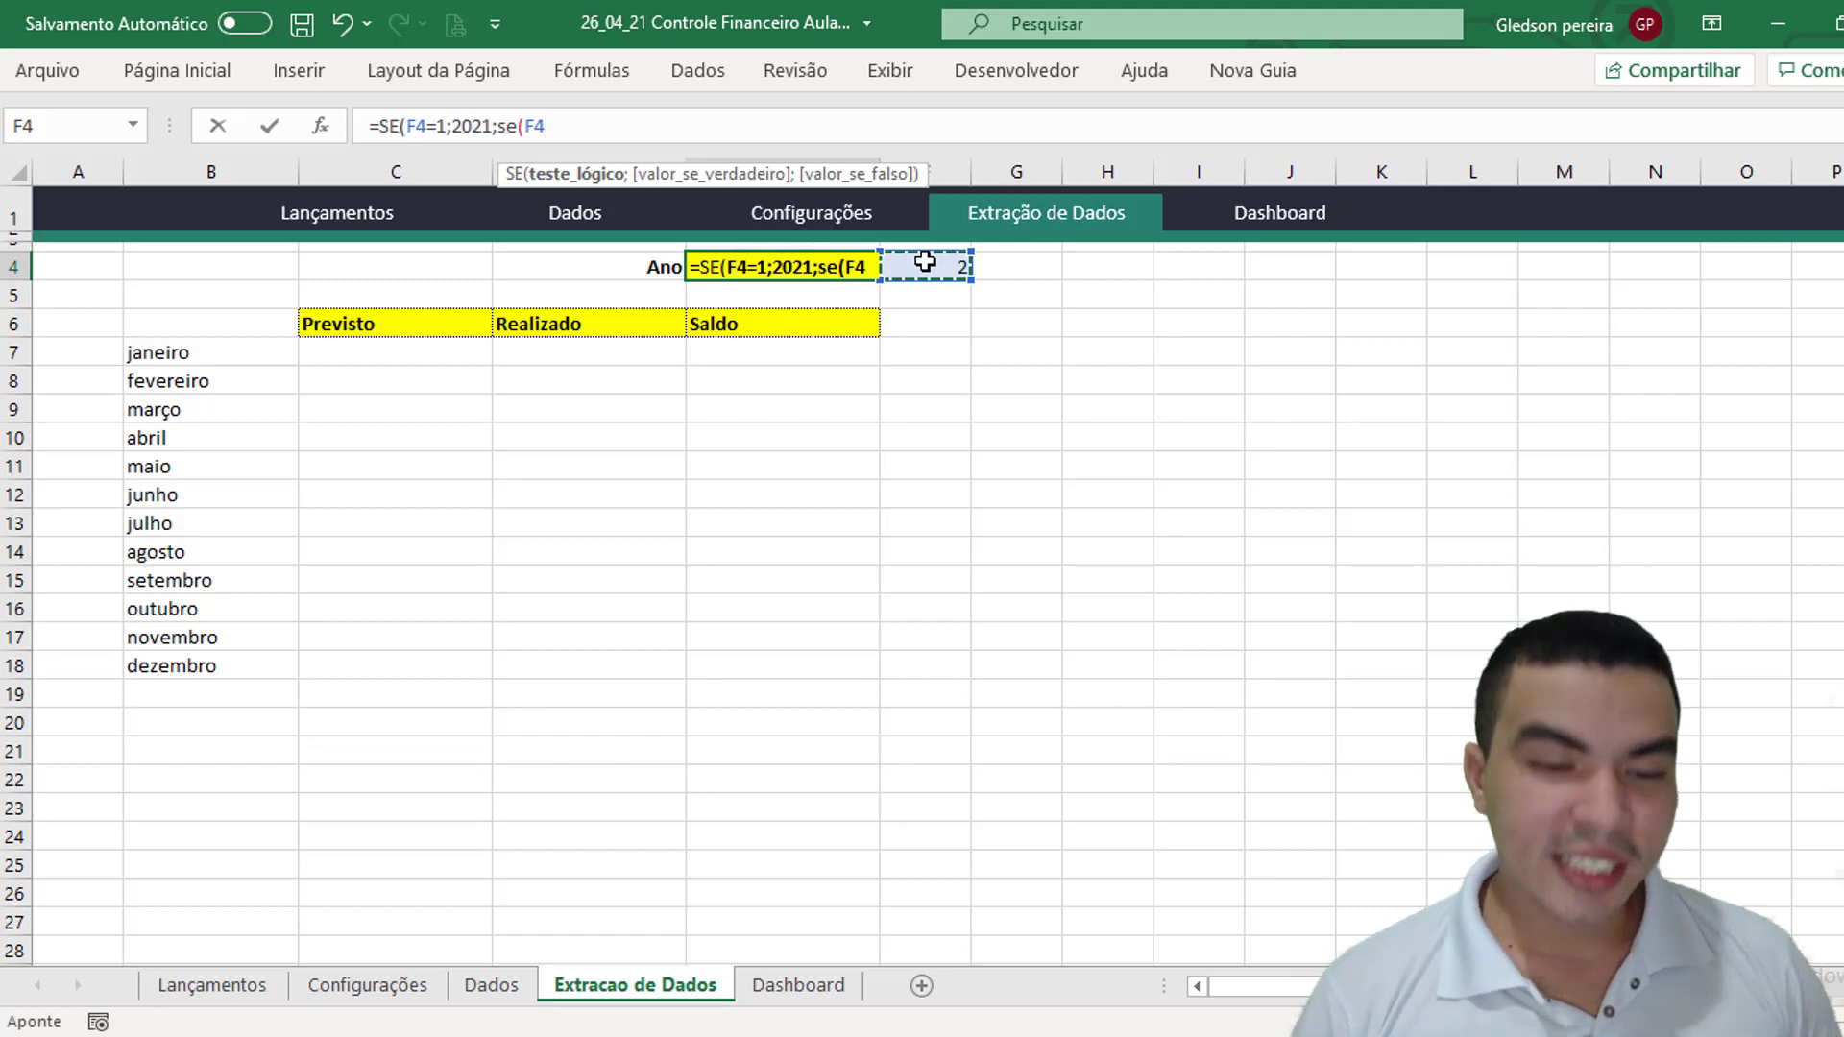
text(=2)
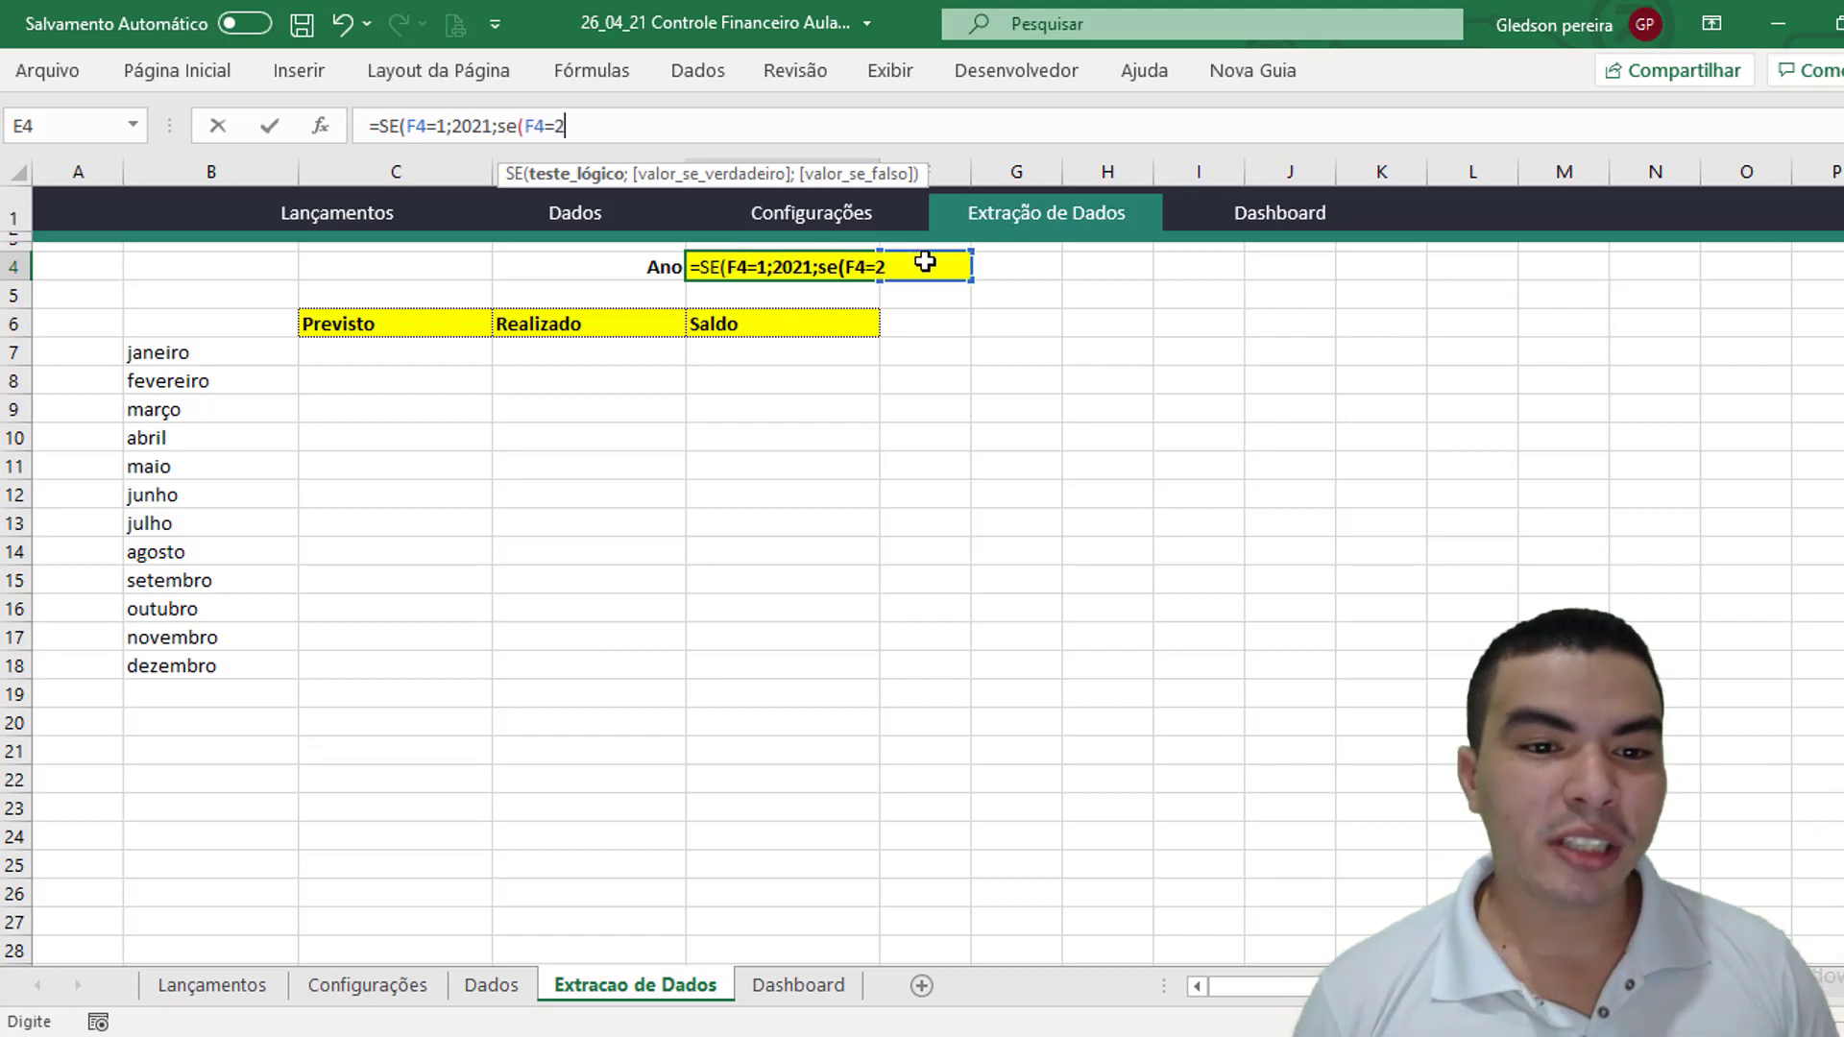
text(;2022)
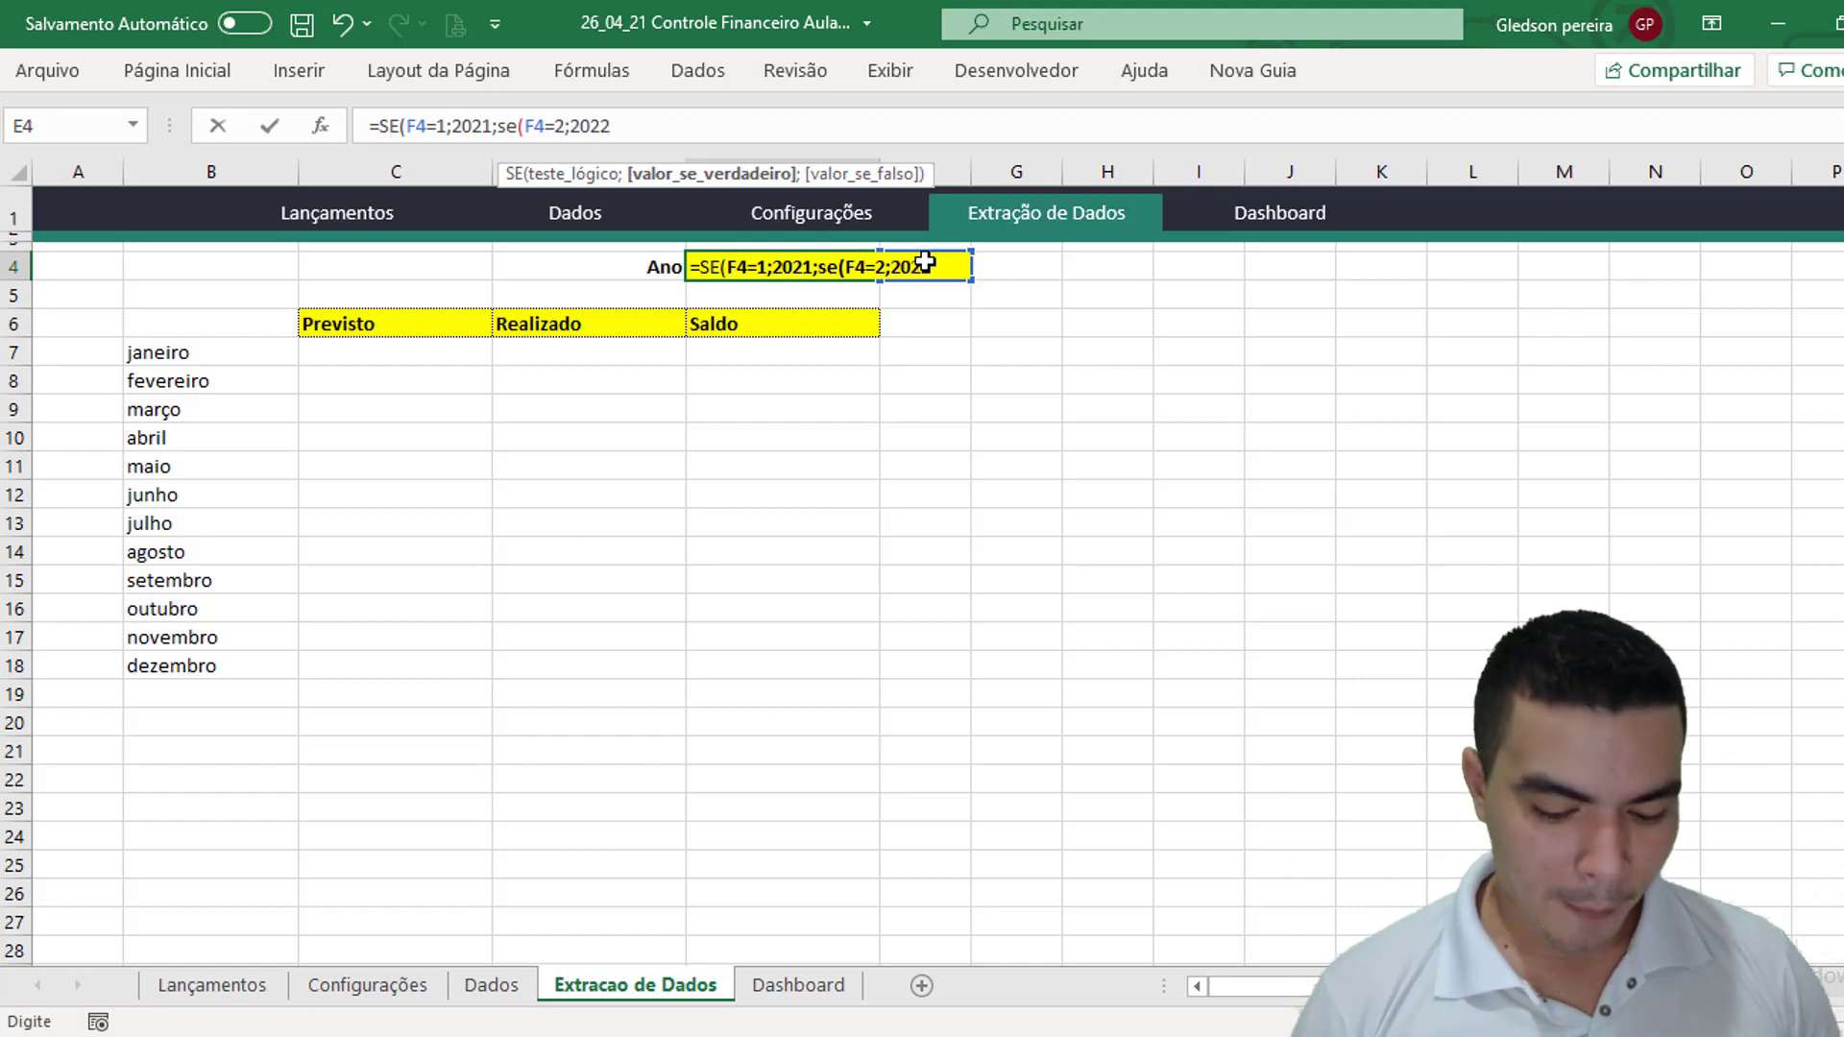
text(;)
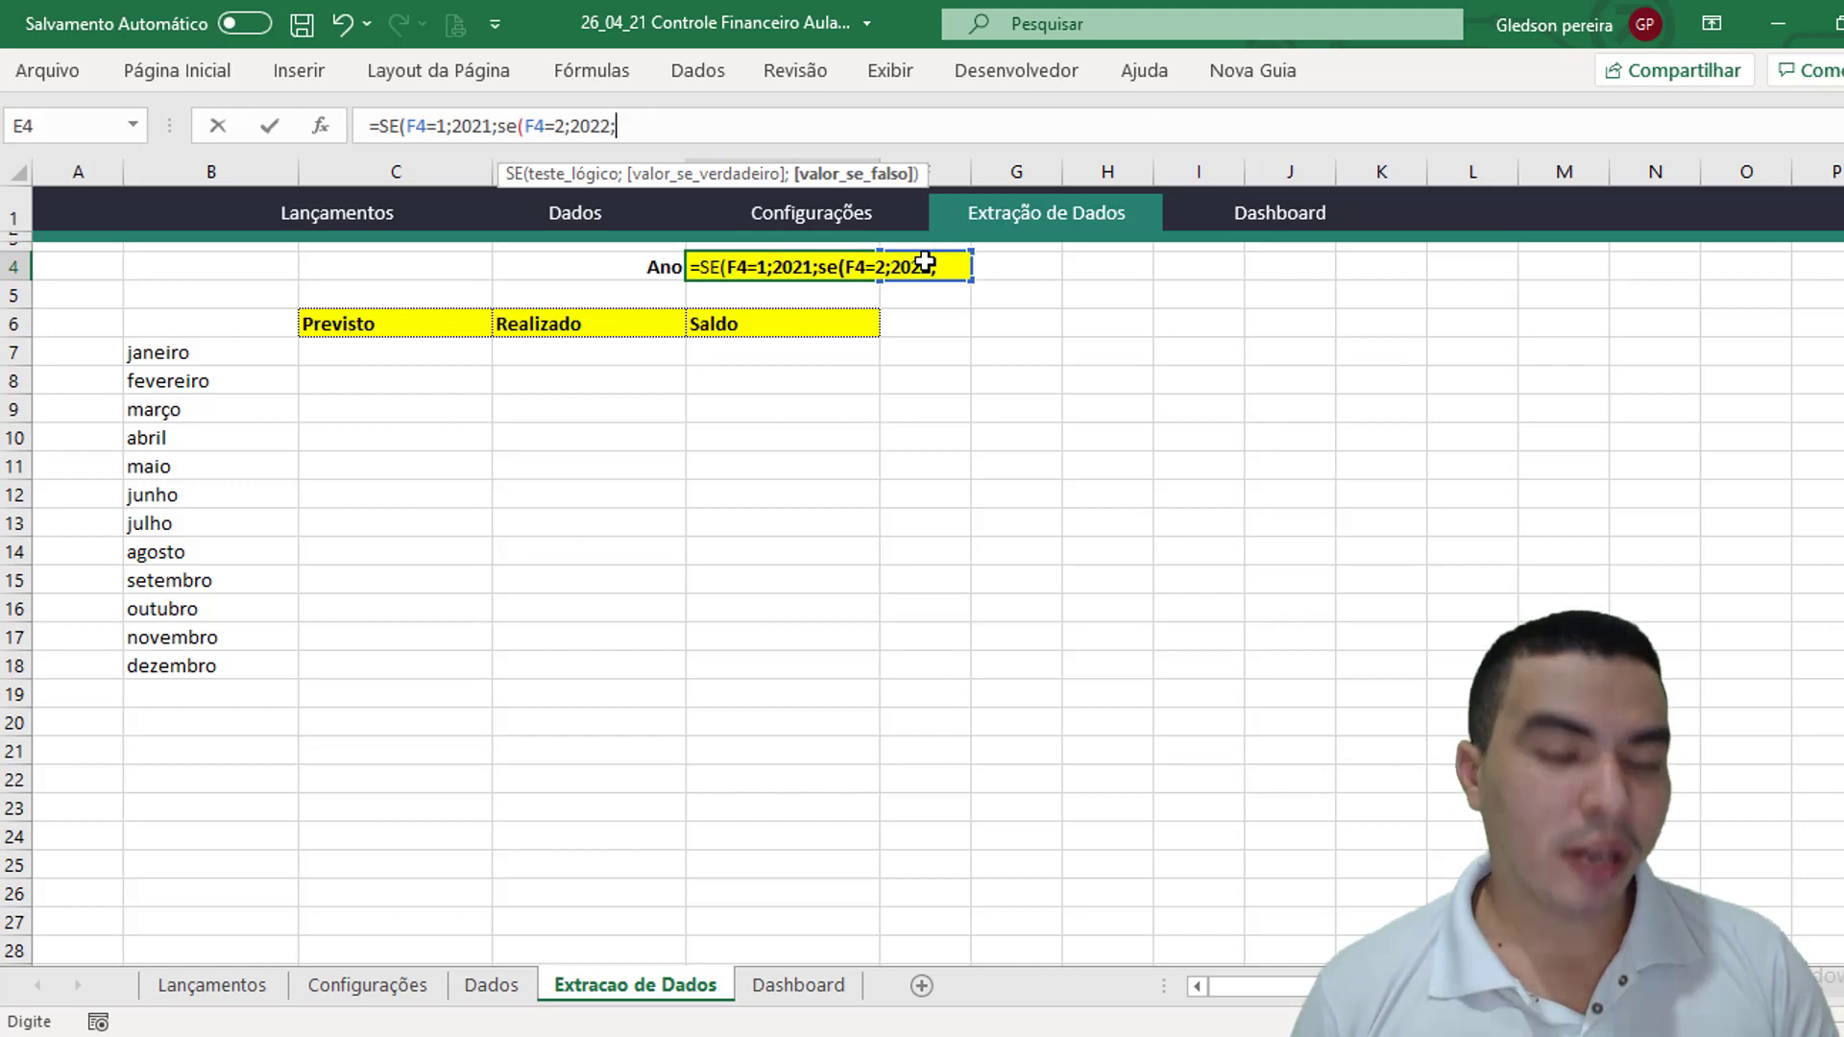
text(se)
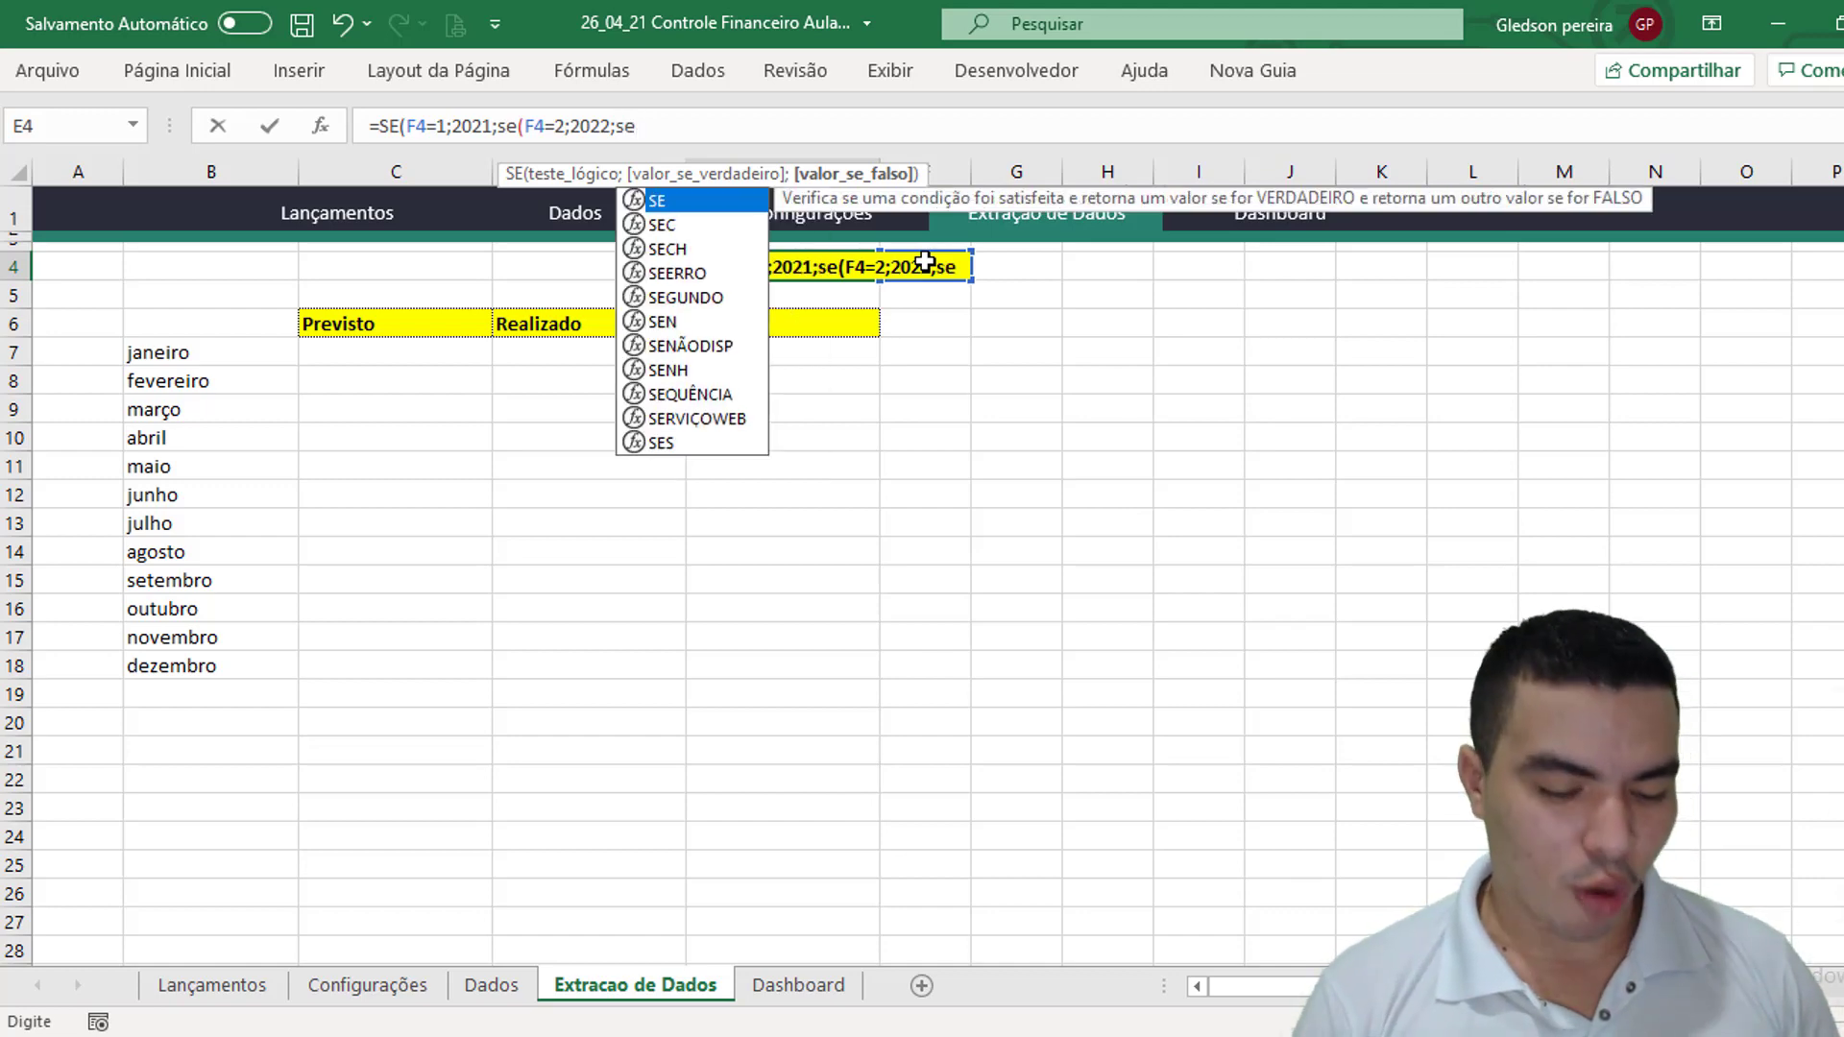
text(()
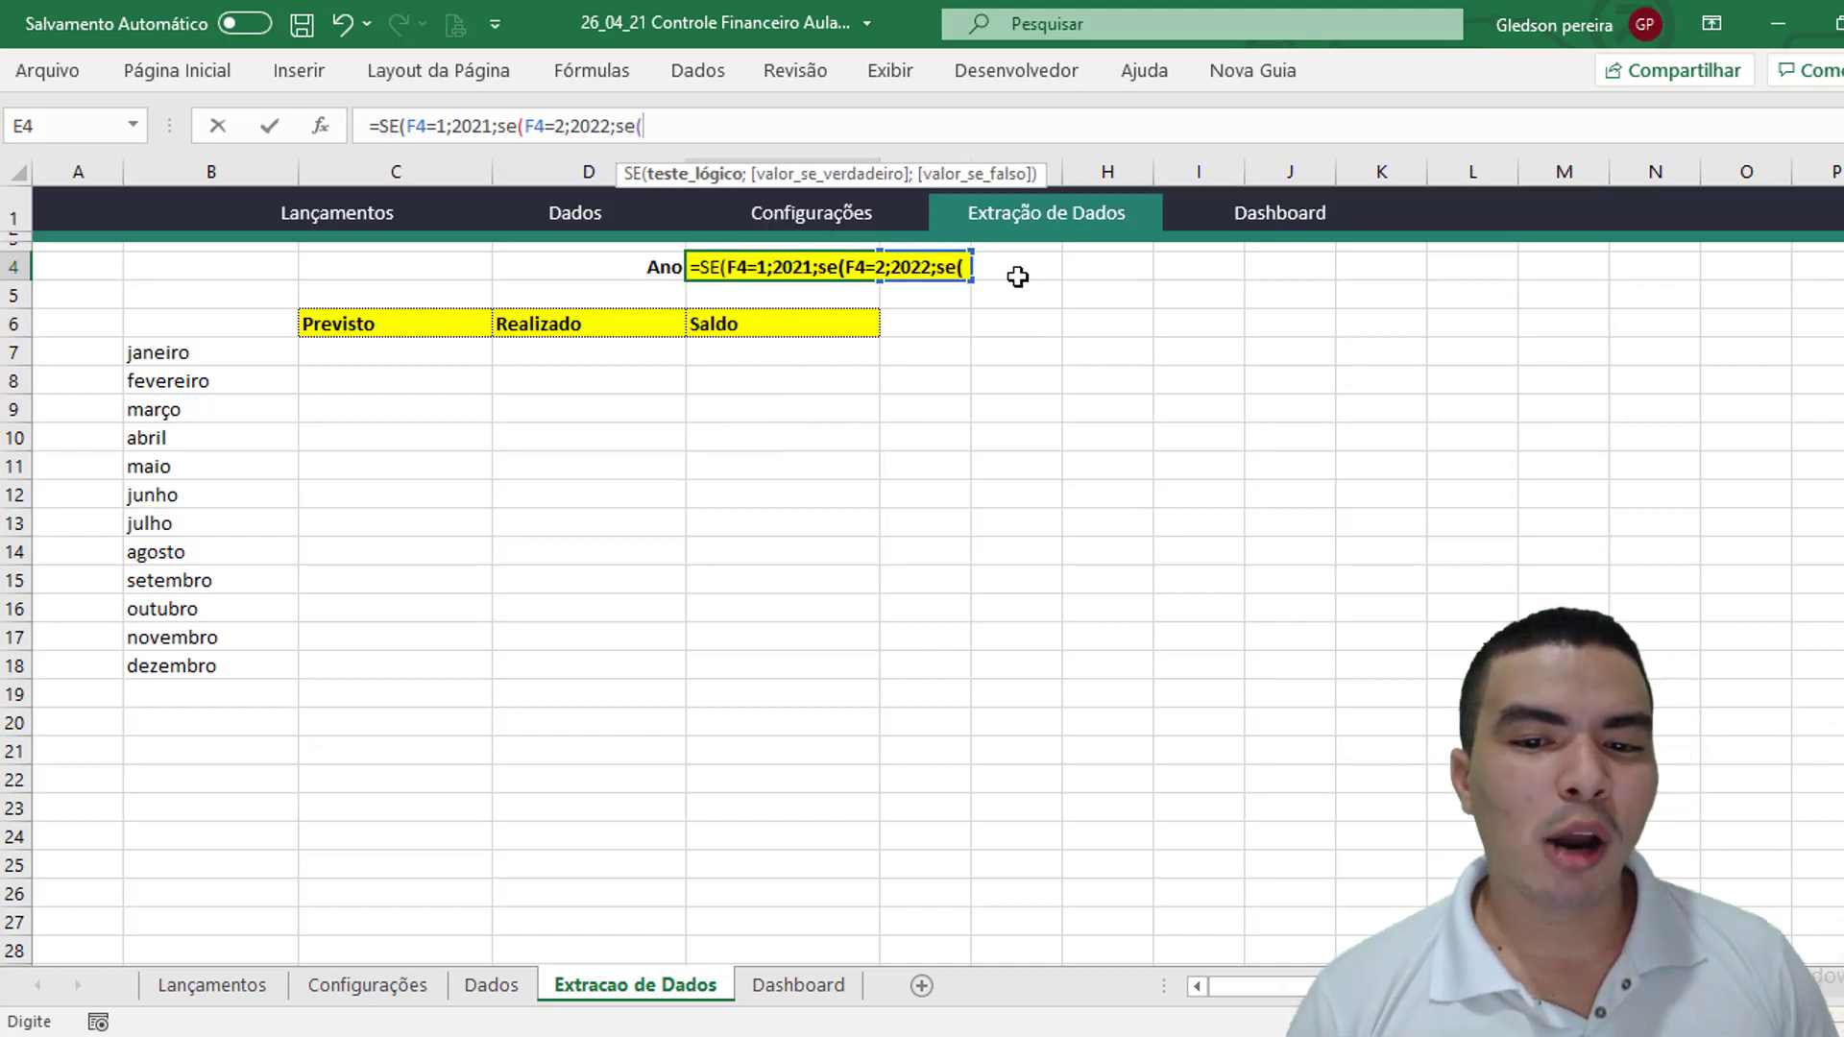
text(f4=)
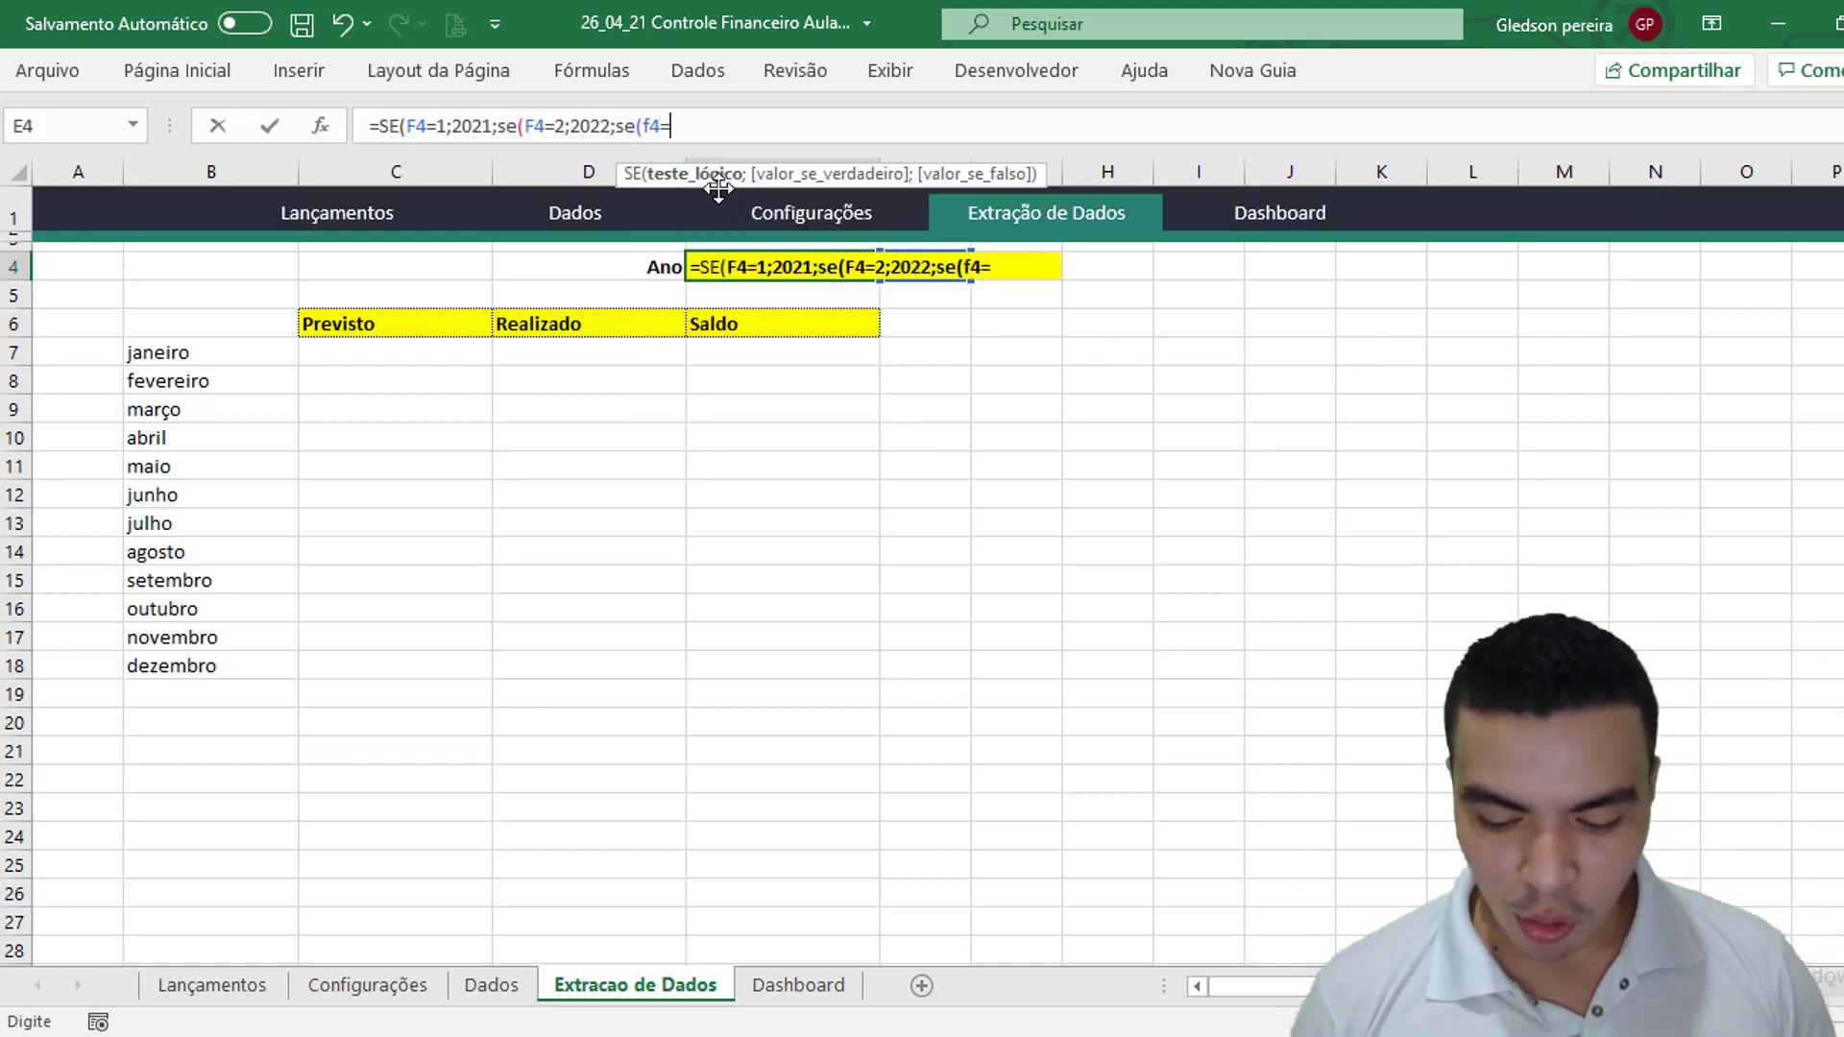
text(3;)
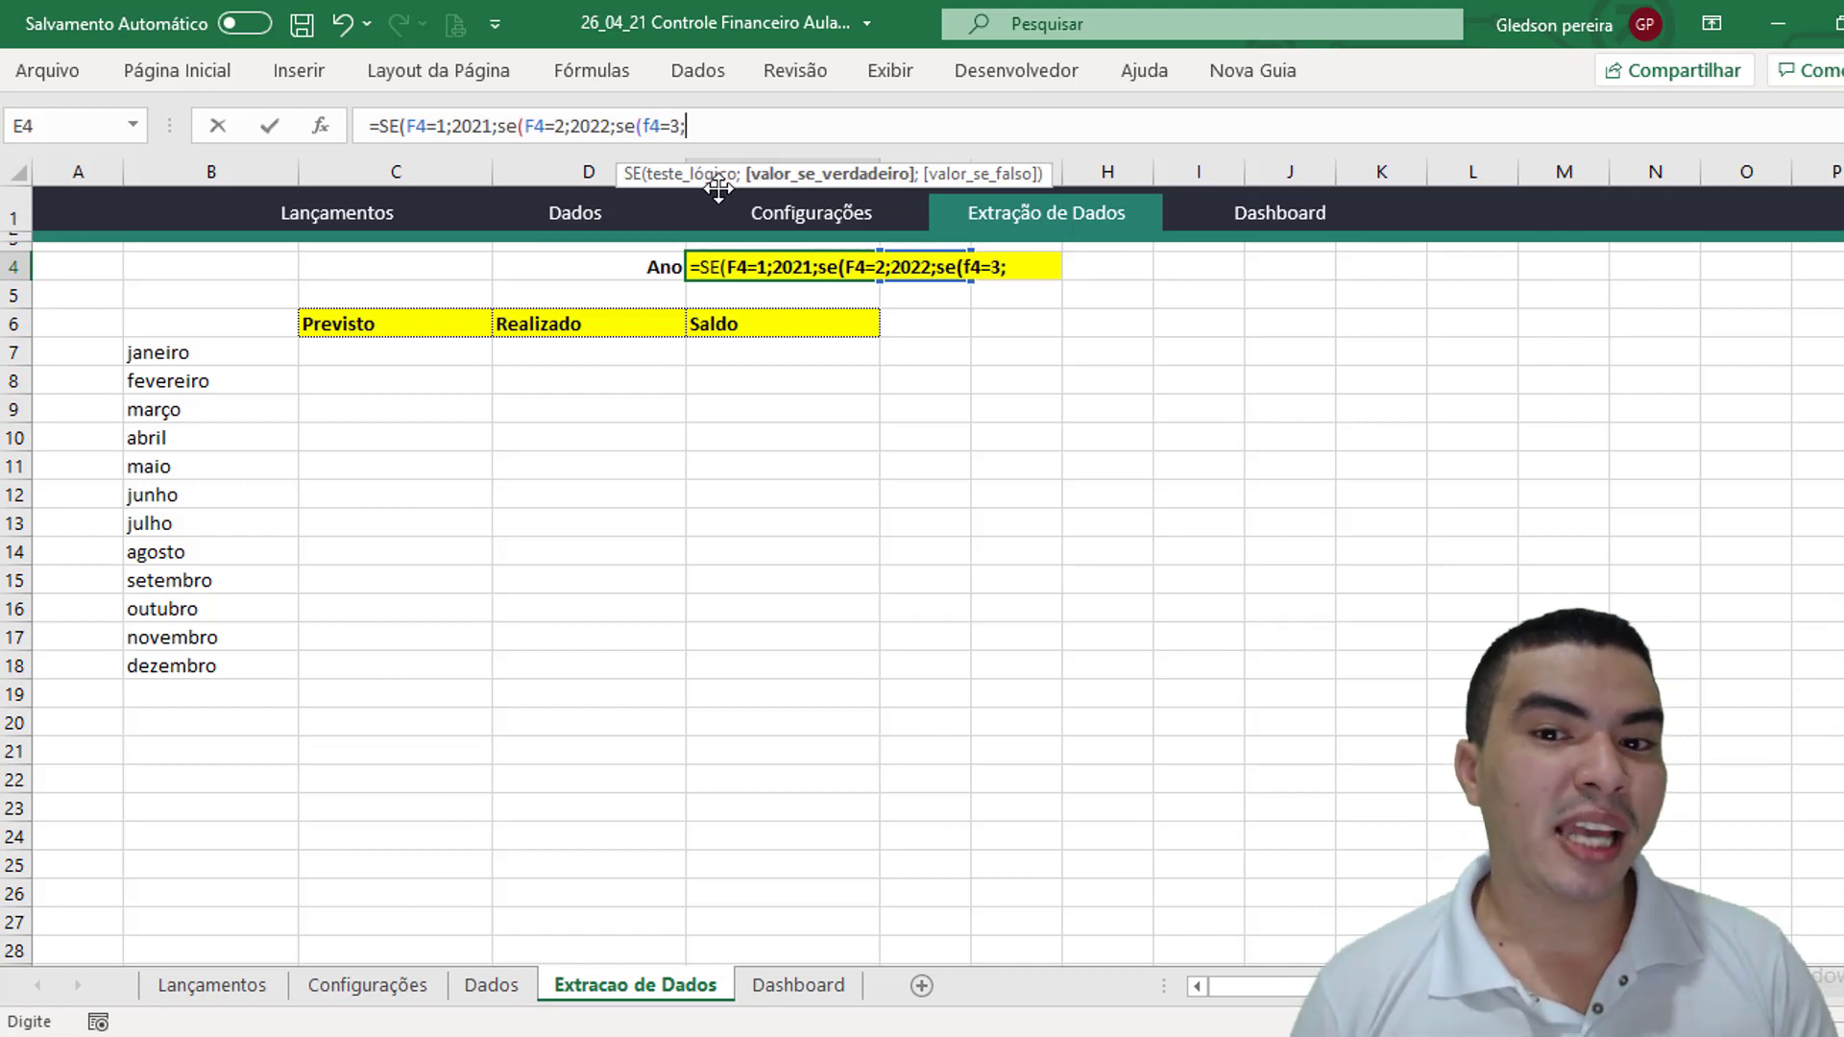
text(2023)
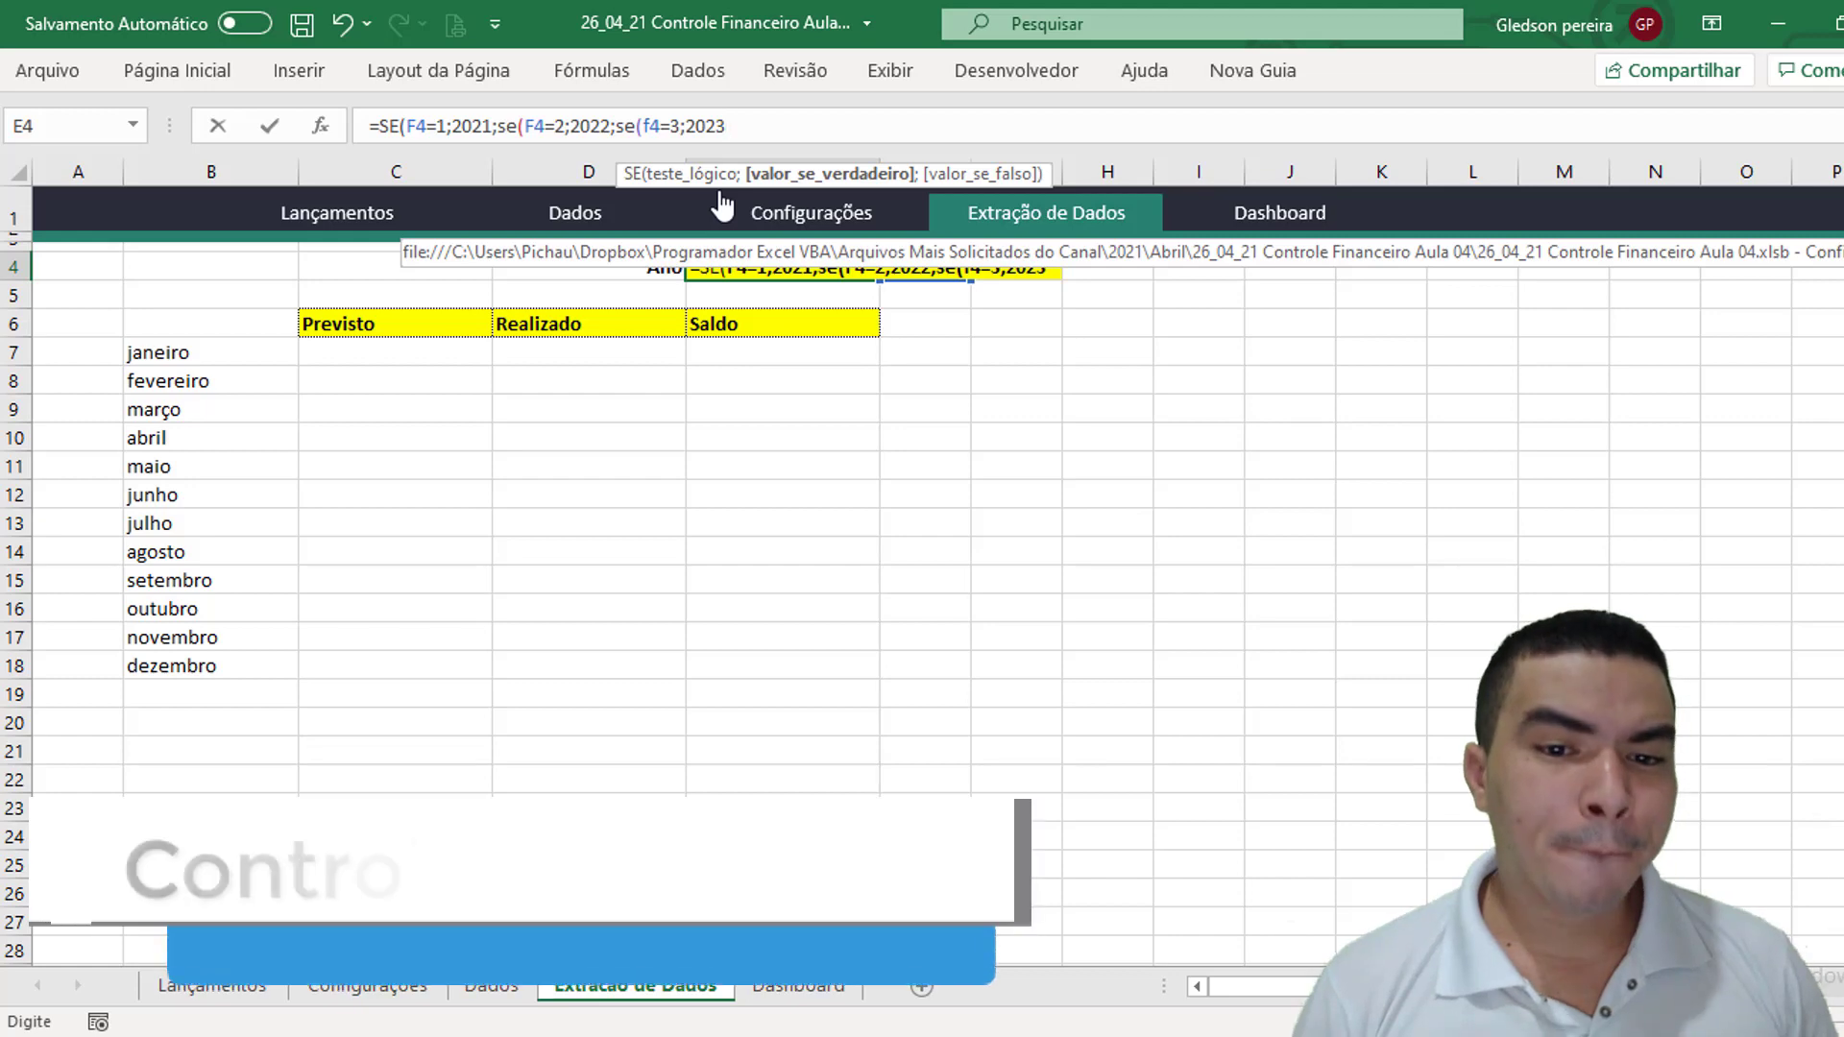
text(;"")
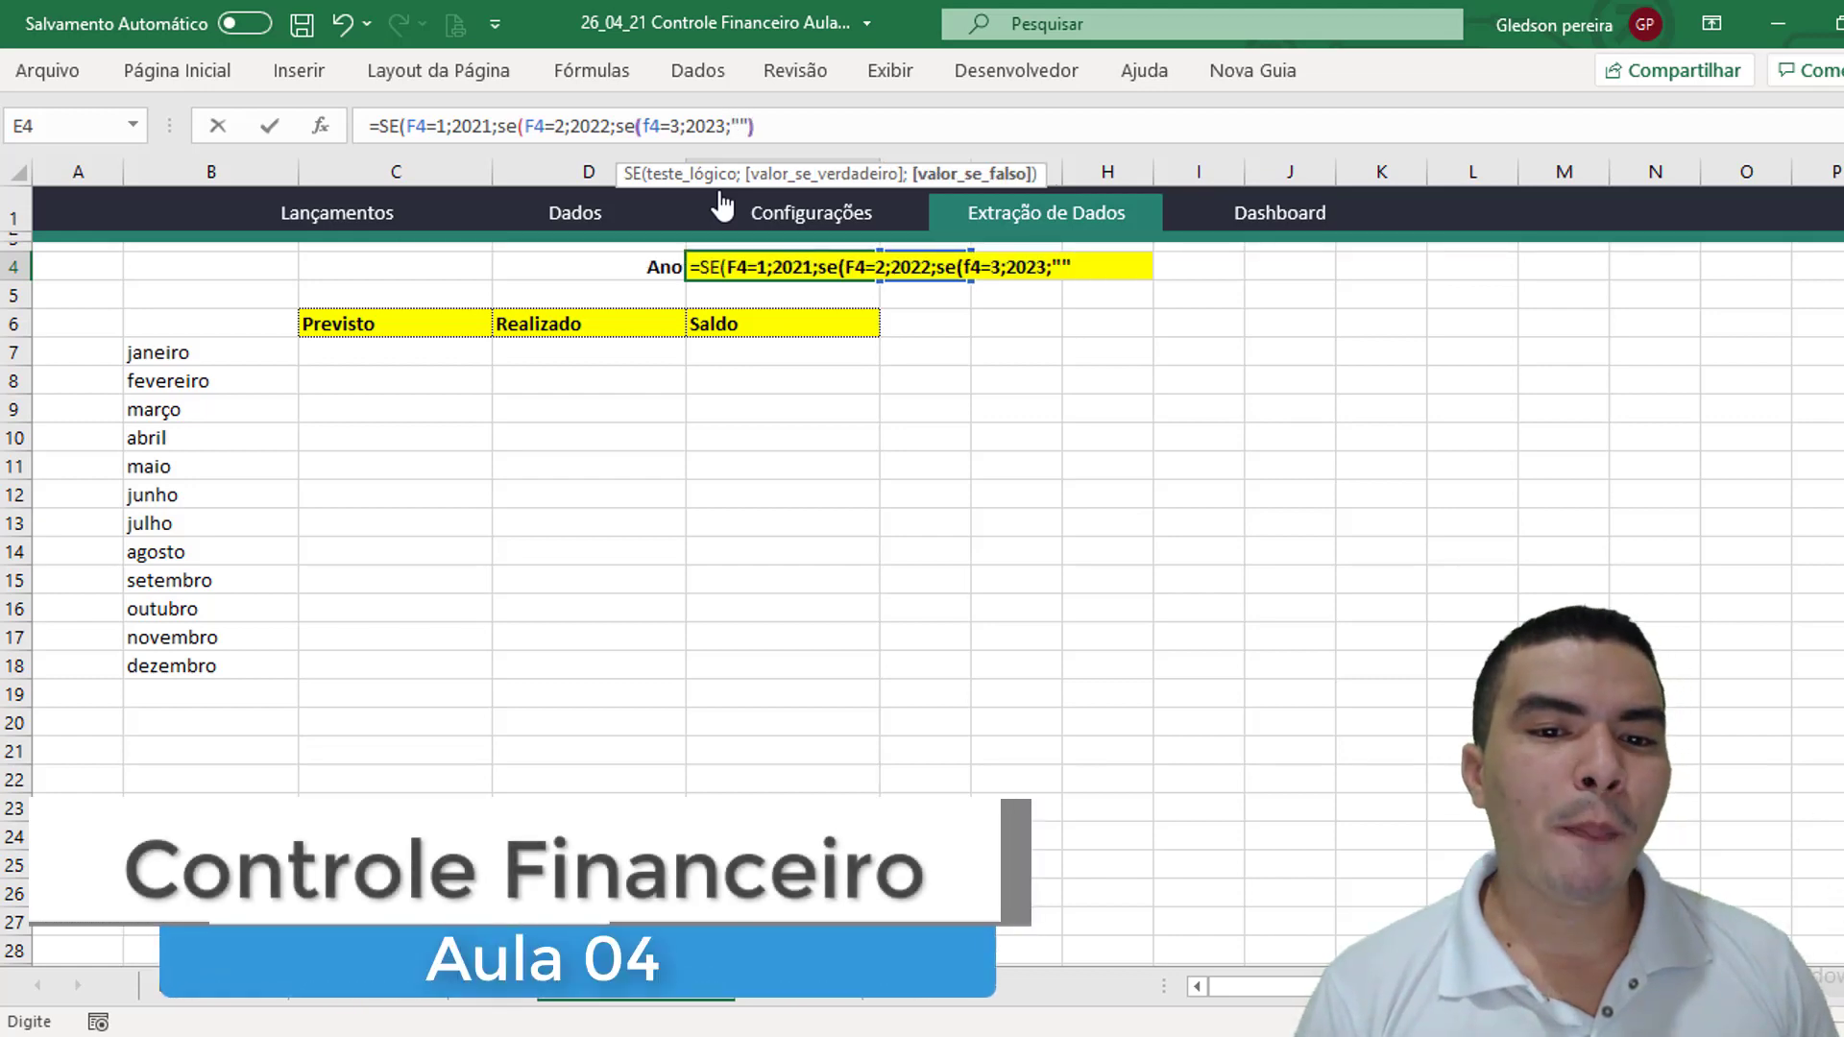
text())))
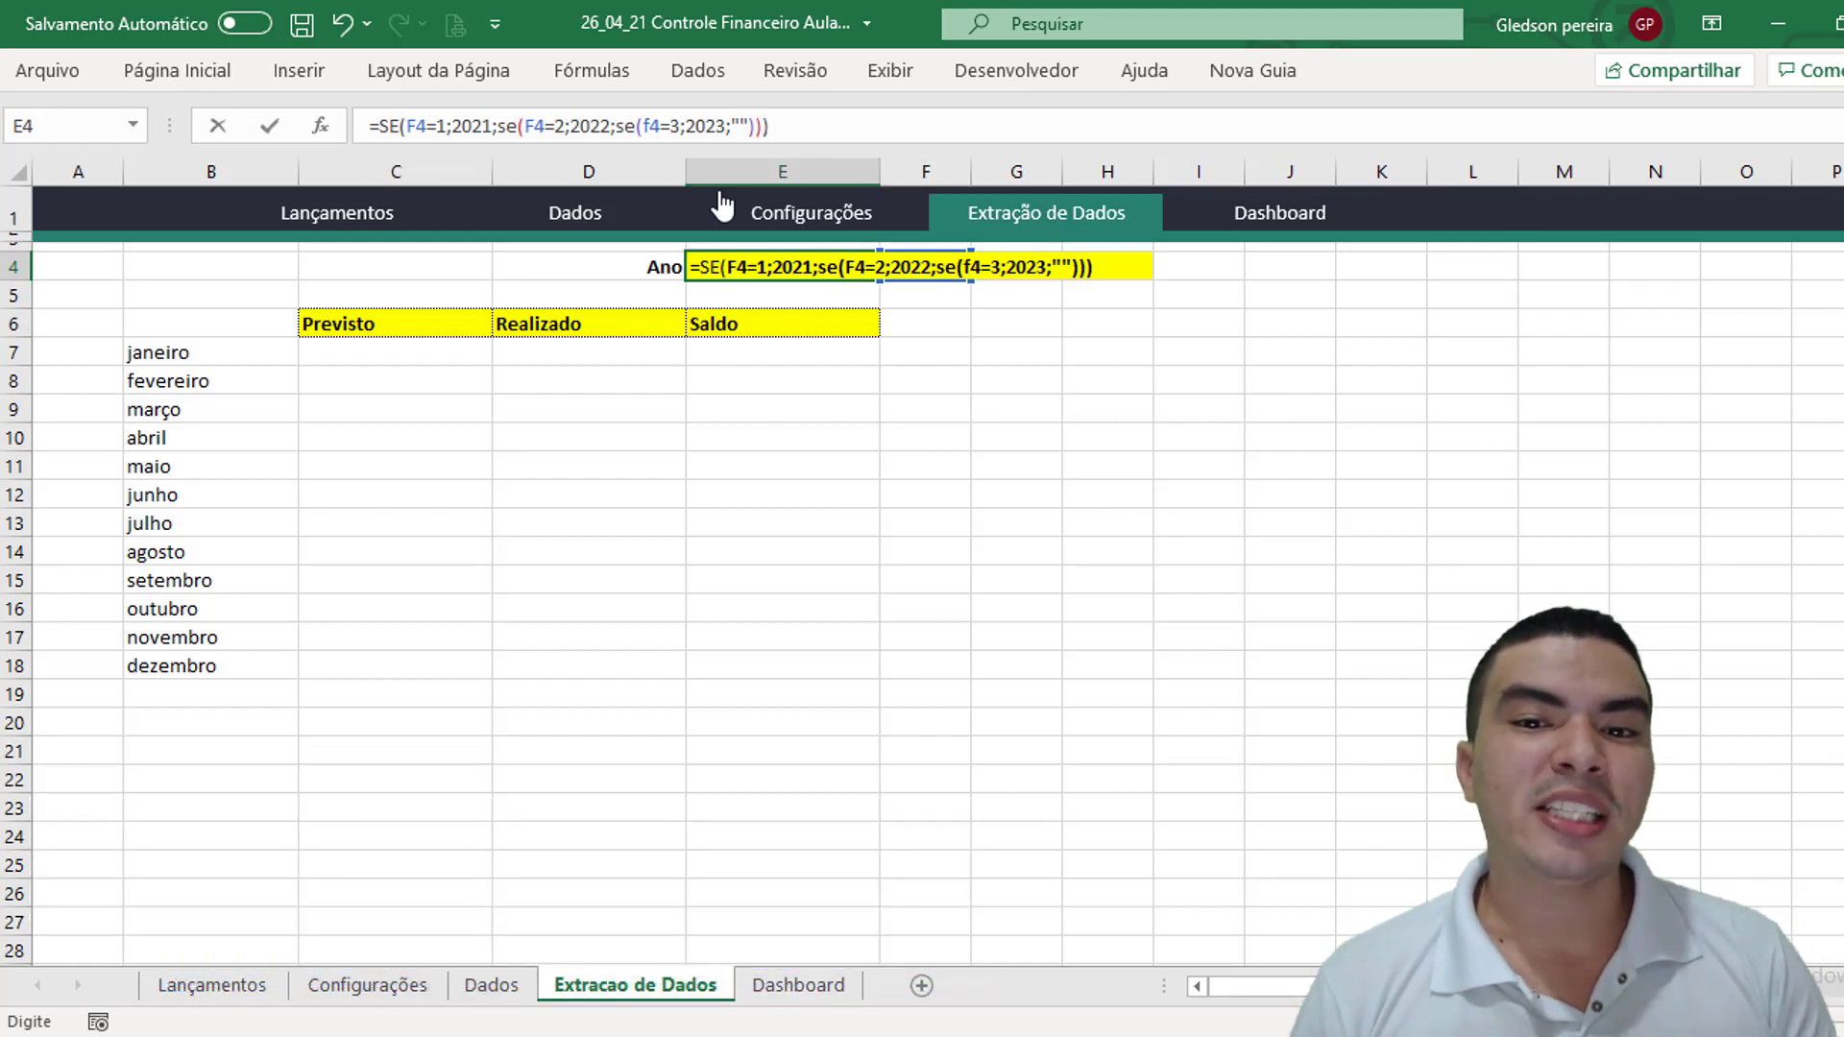
key(Return)
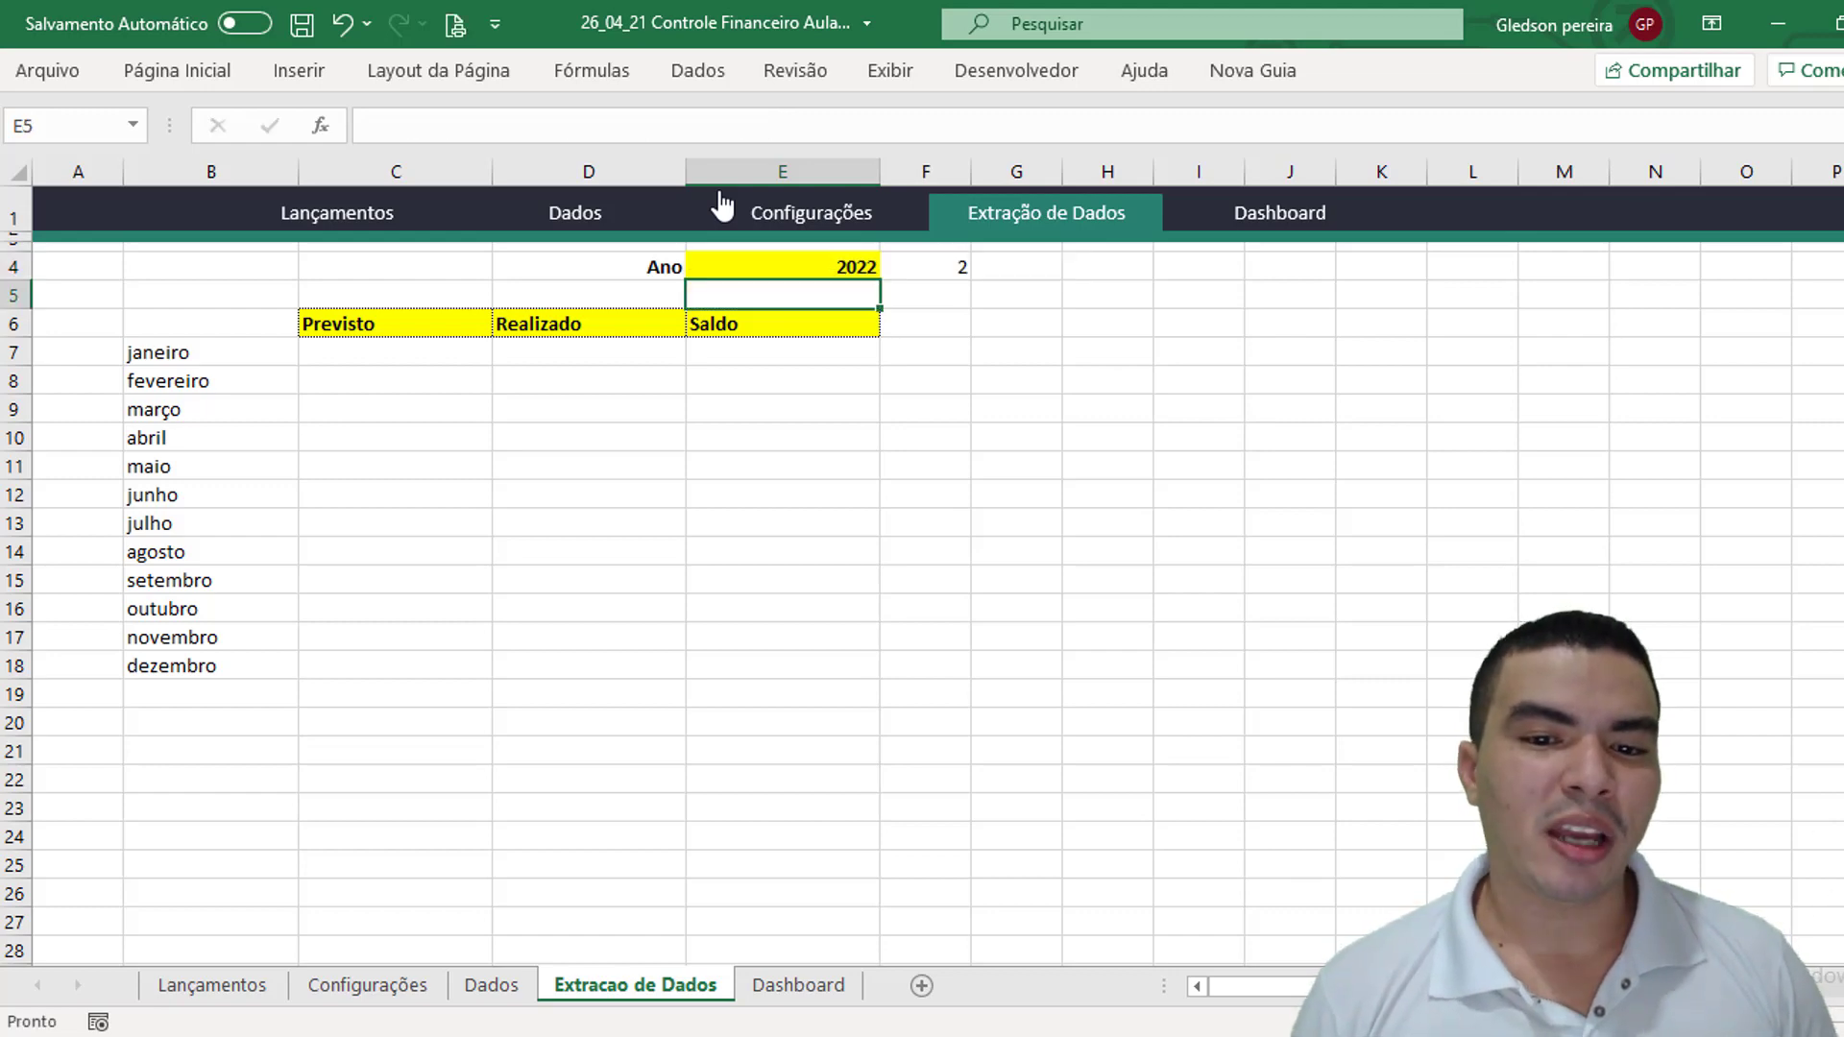
Test the year formula by entering codes 1, 3 and 4 in F4, checking E4 each time
click(795, 270)
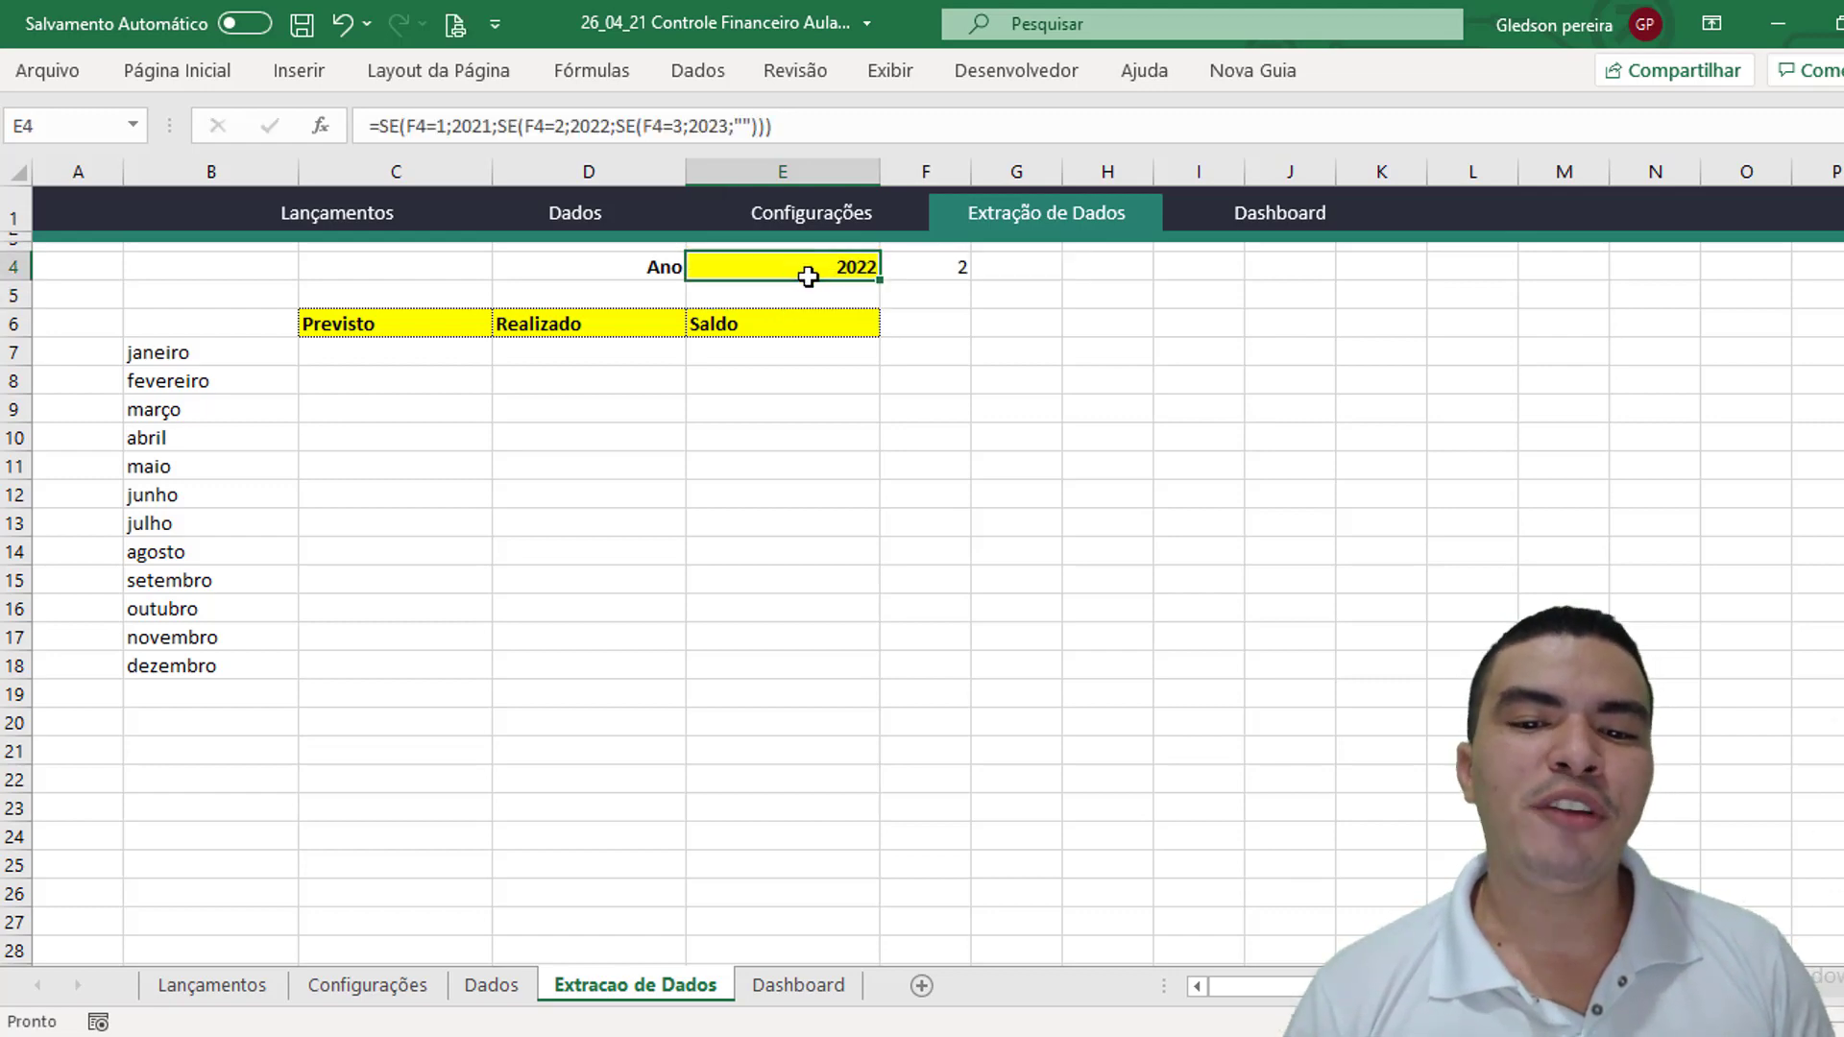
click(937, 271)
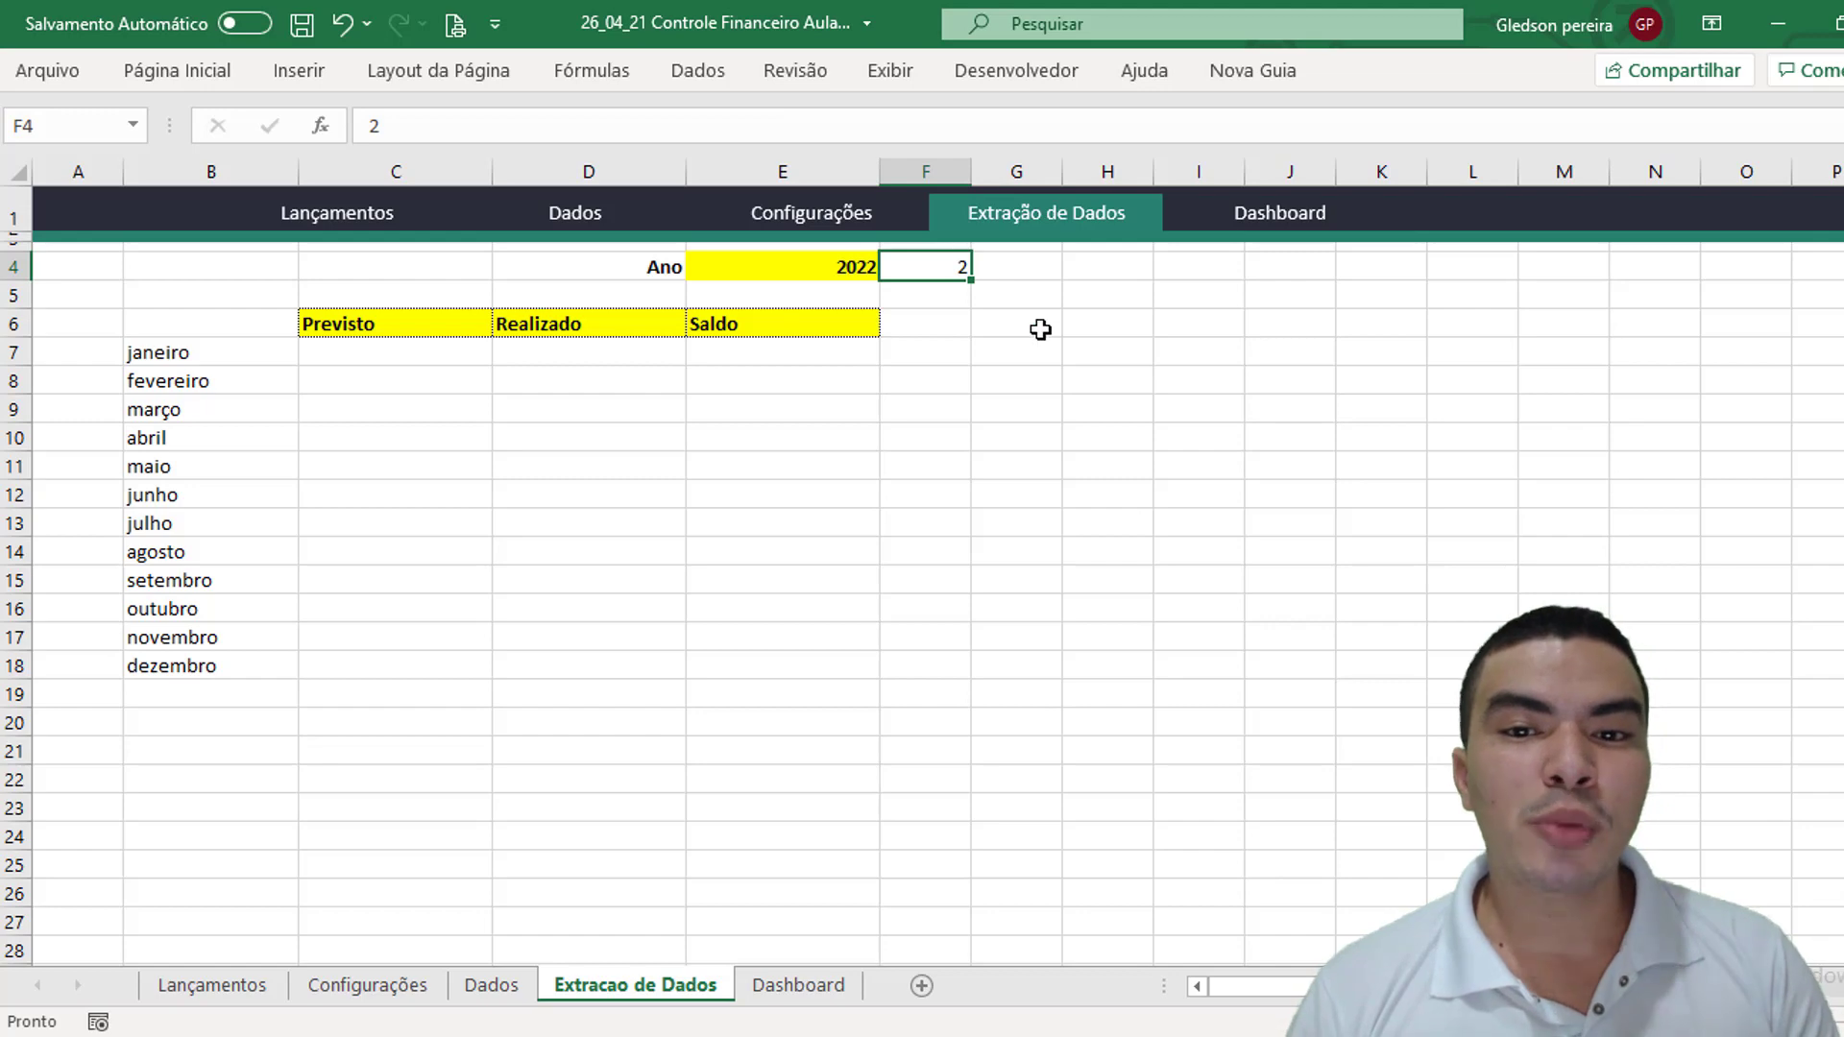
text(1)
click(1025, 378)
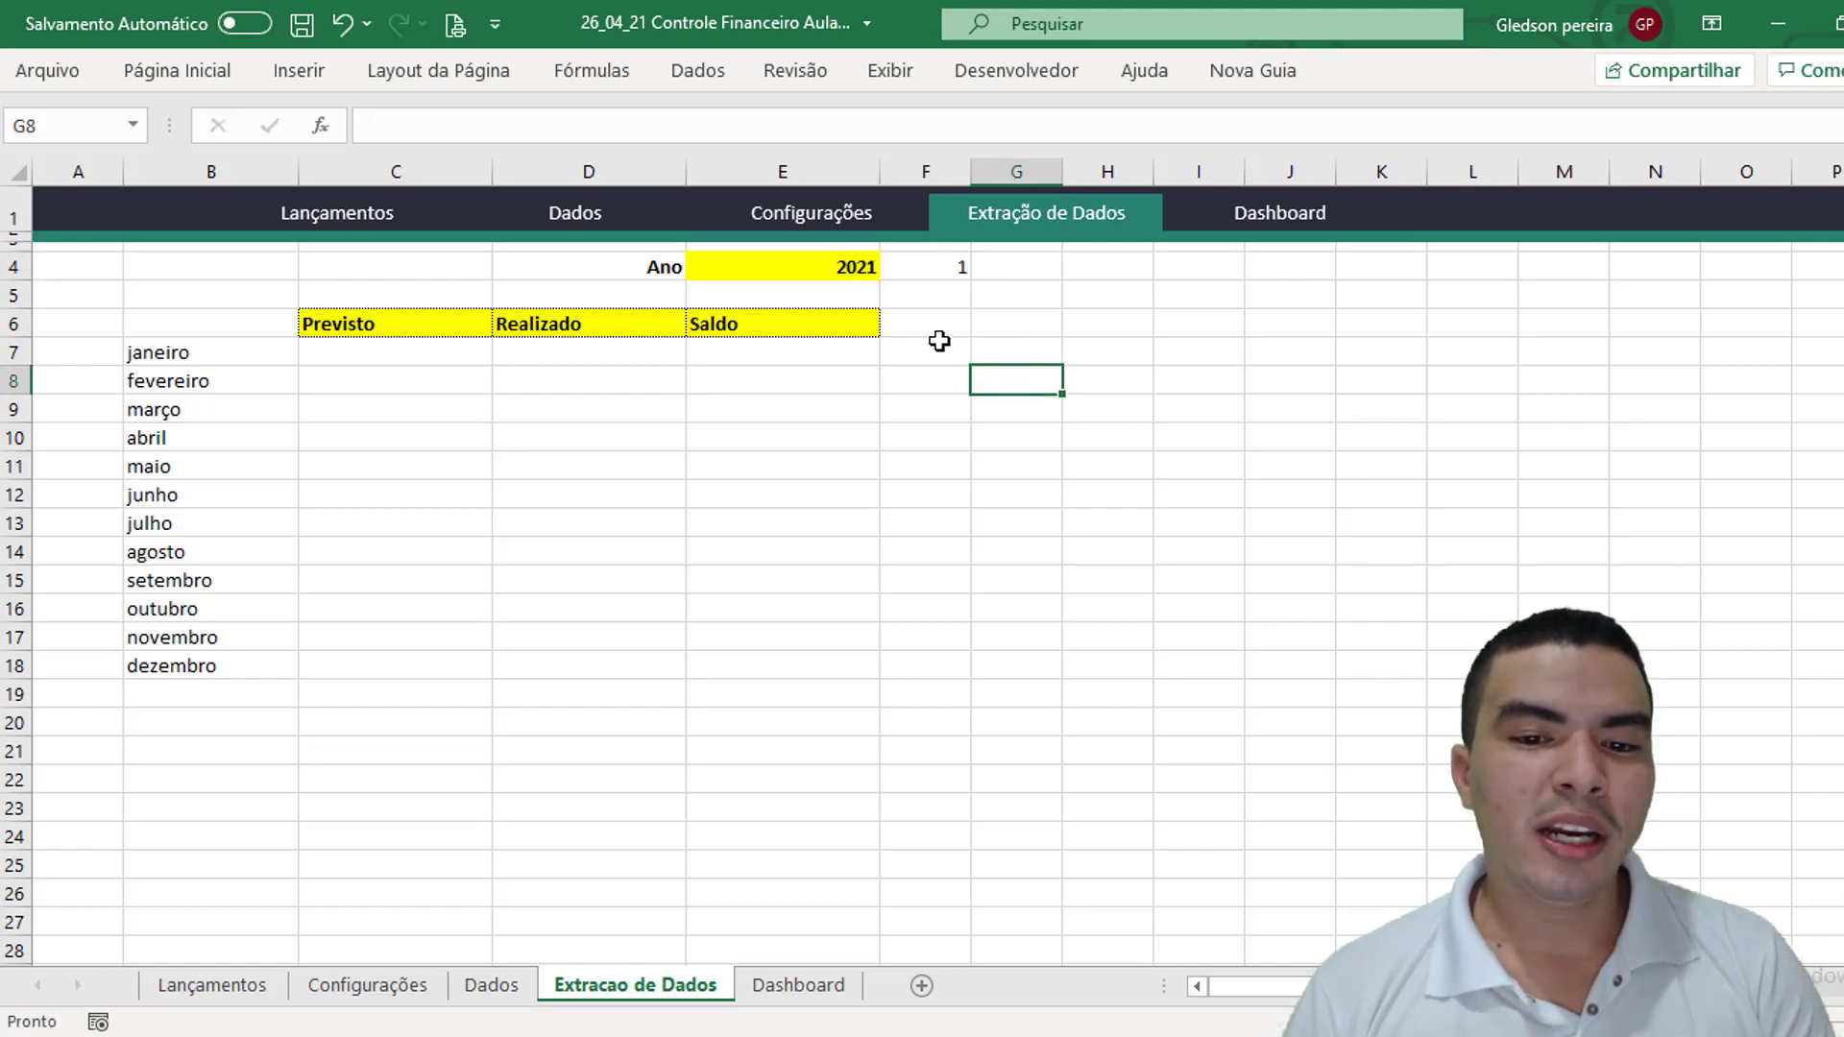
click(938, 274)
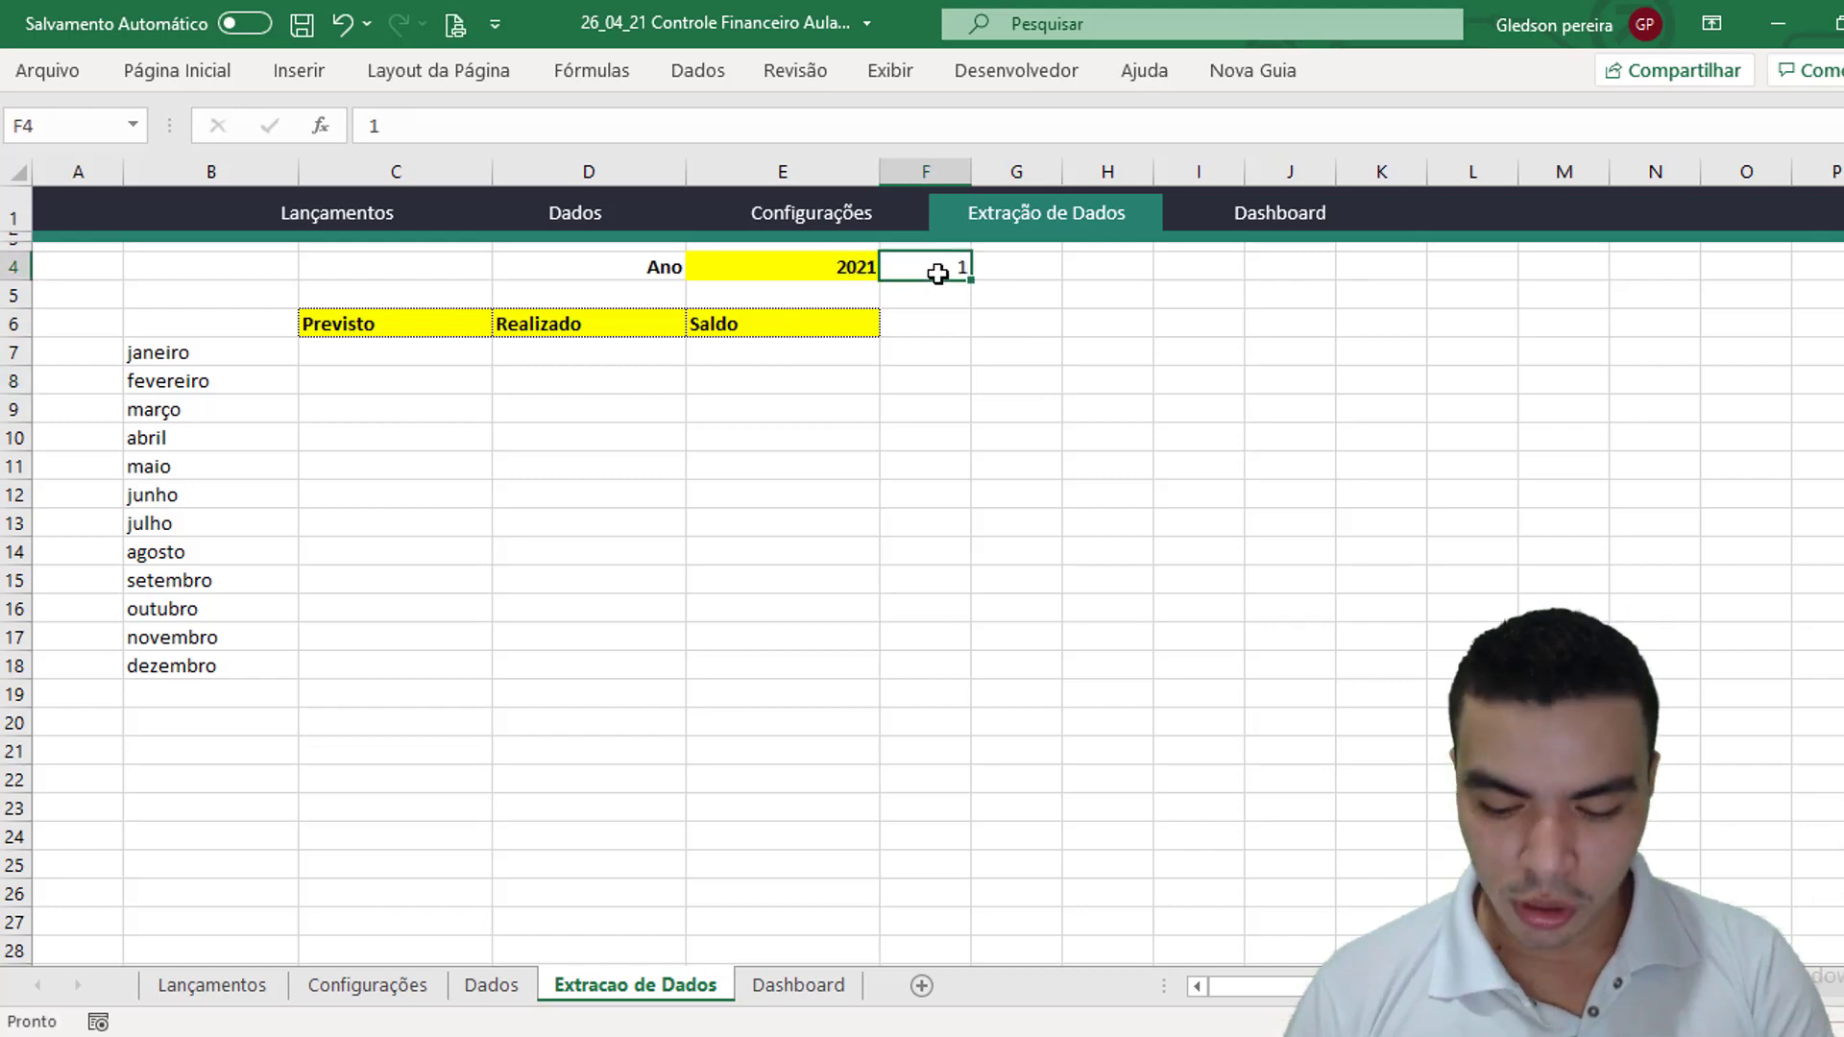
text(3)
click(965, 326)
click(865, 280)
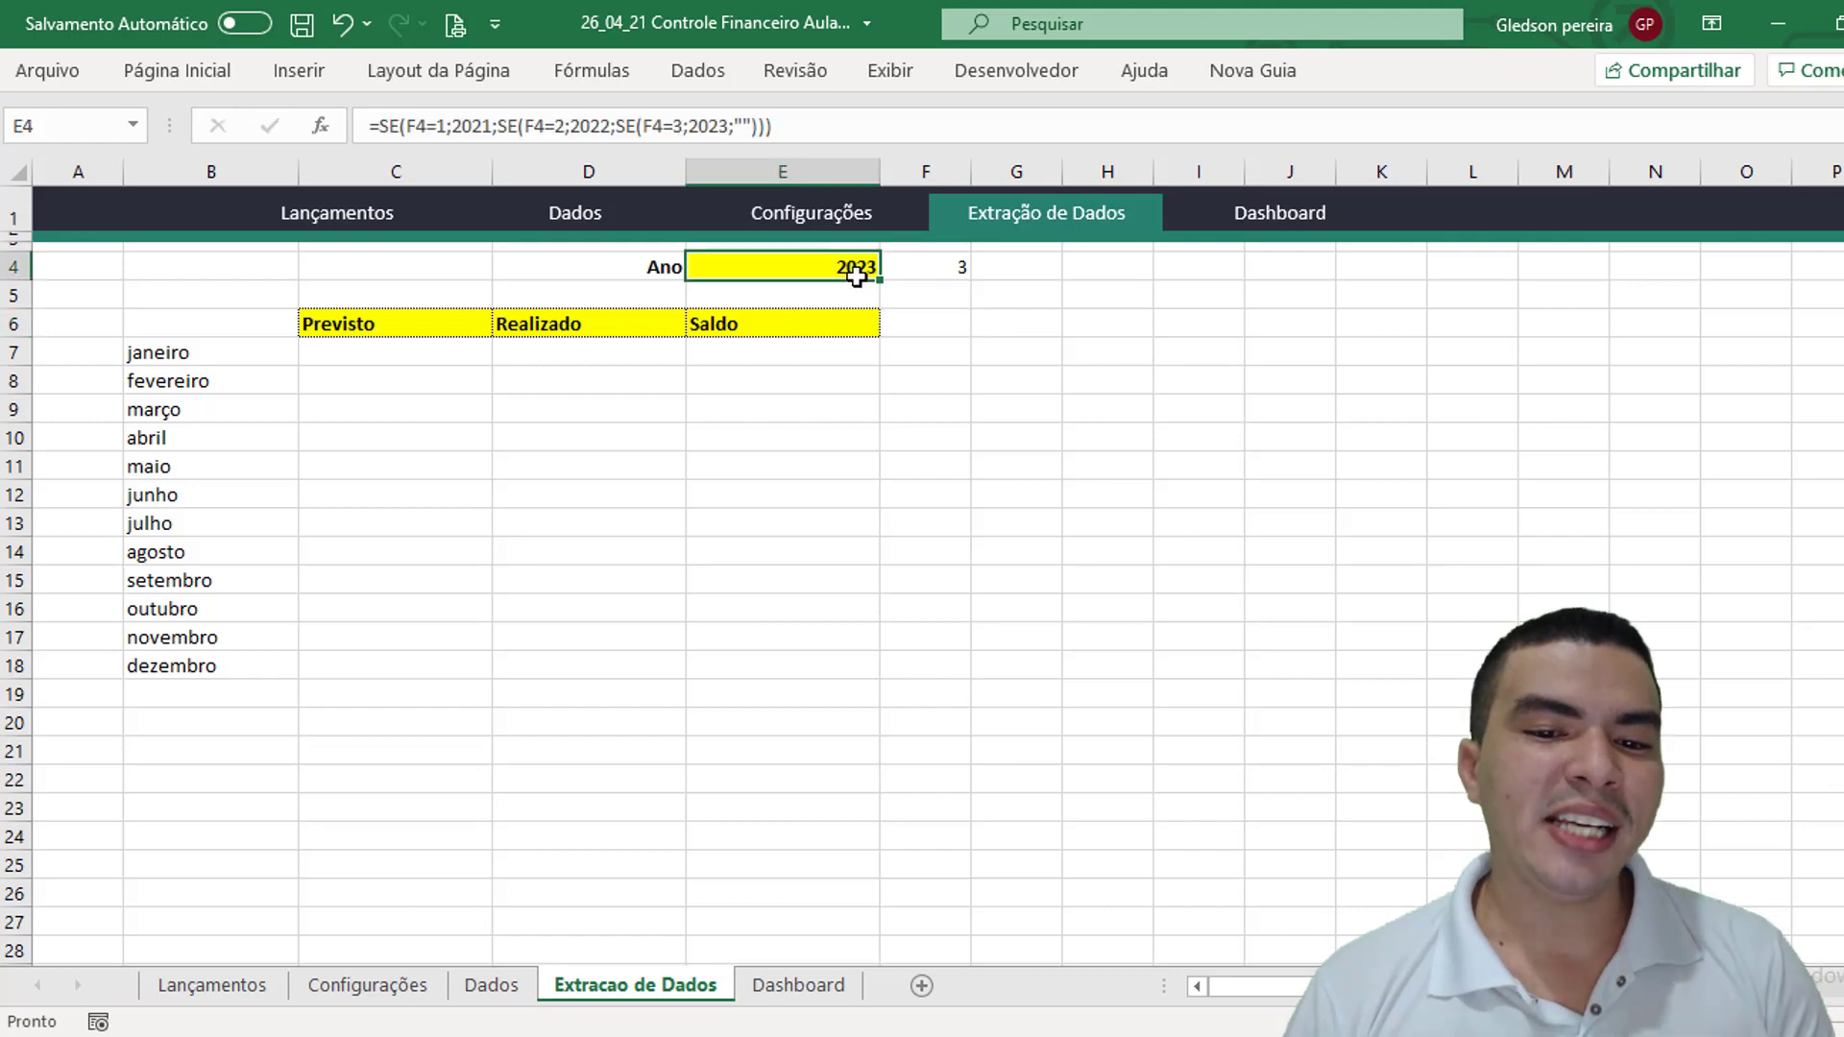
click(922, 268)
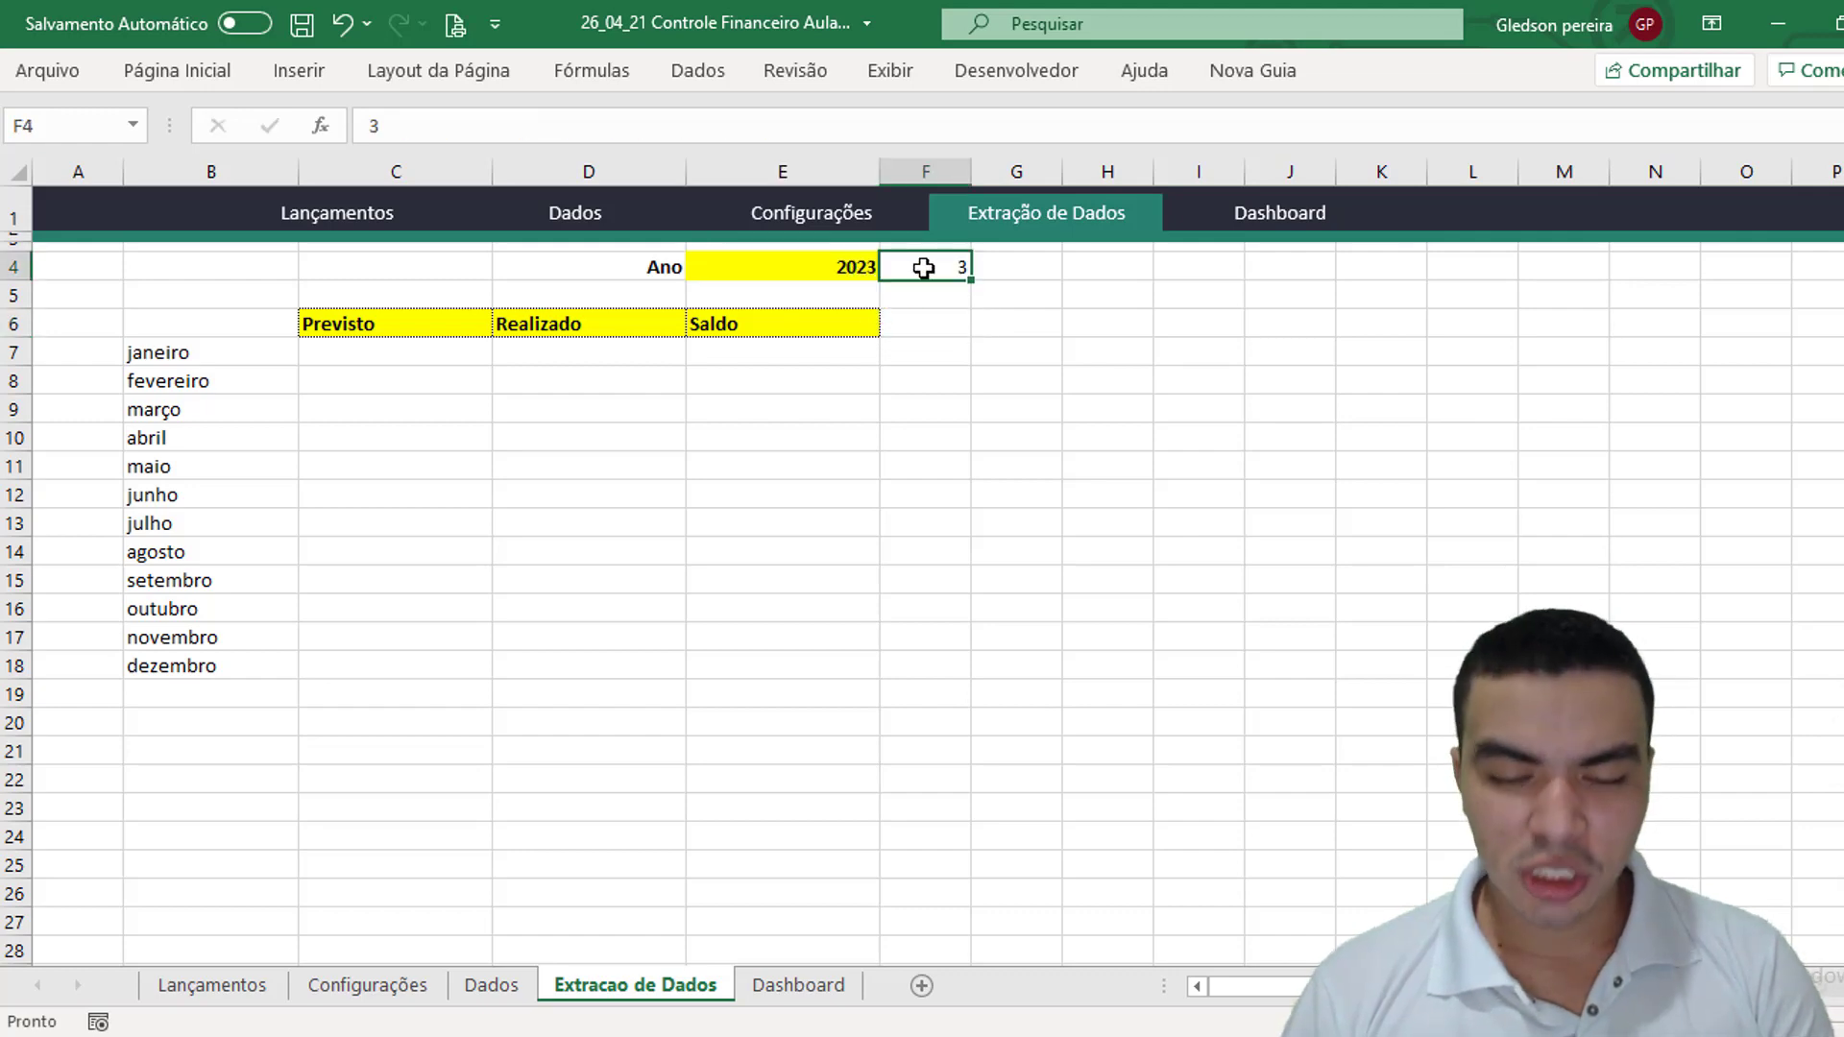
text(4)
click(925, 348)
click(865, 275)
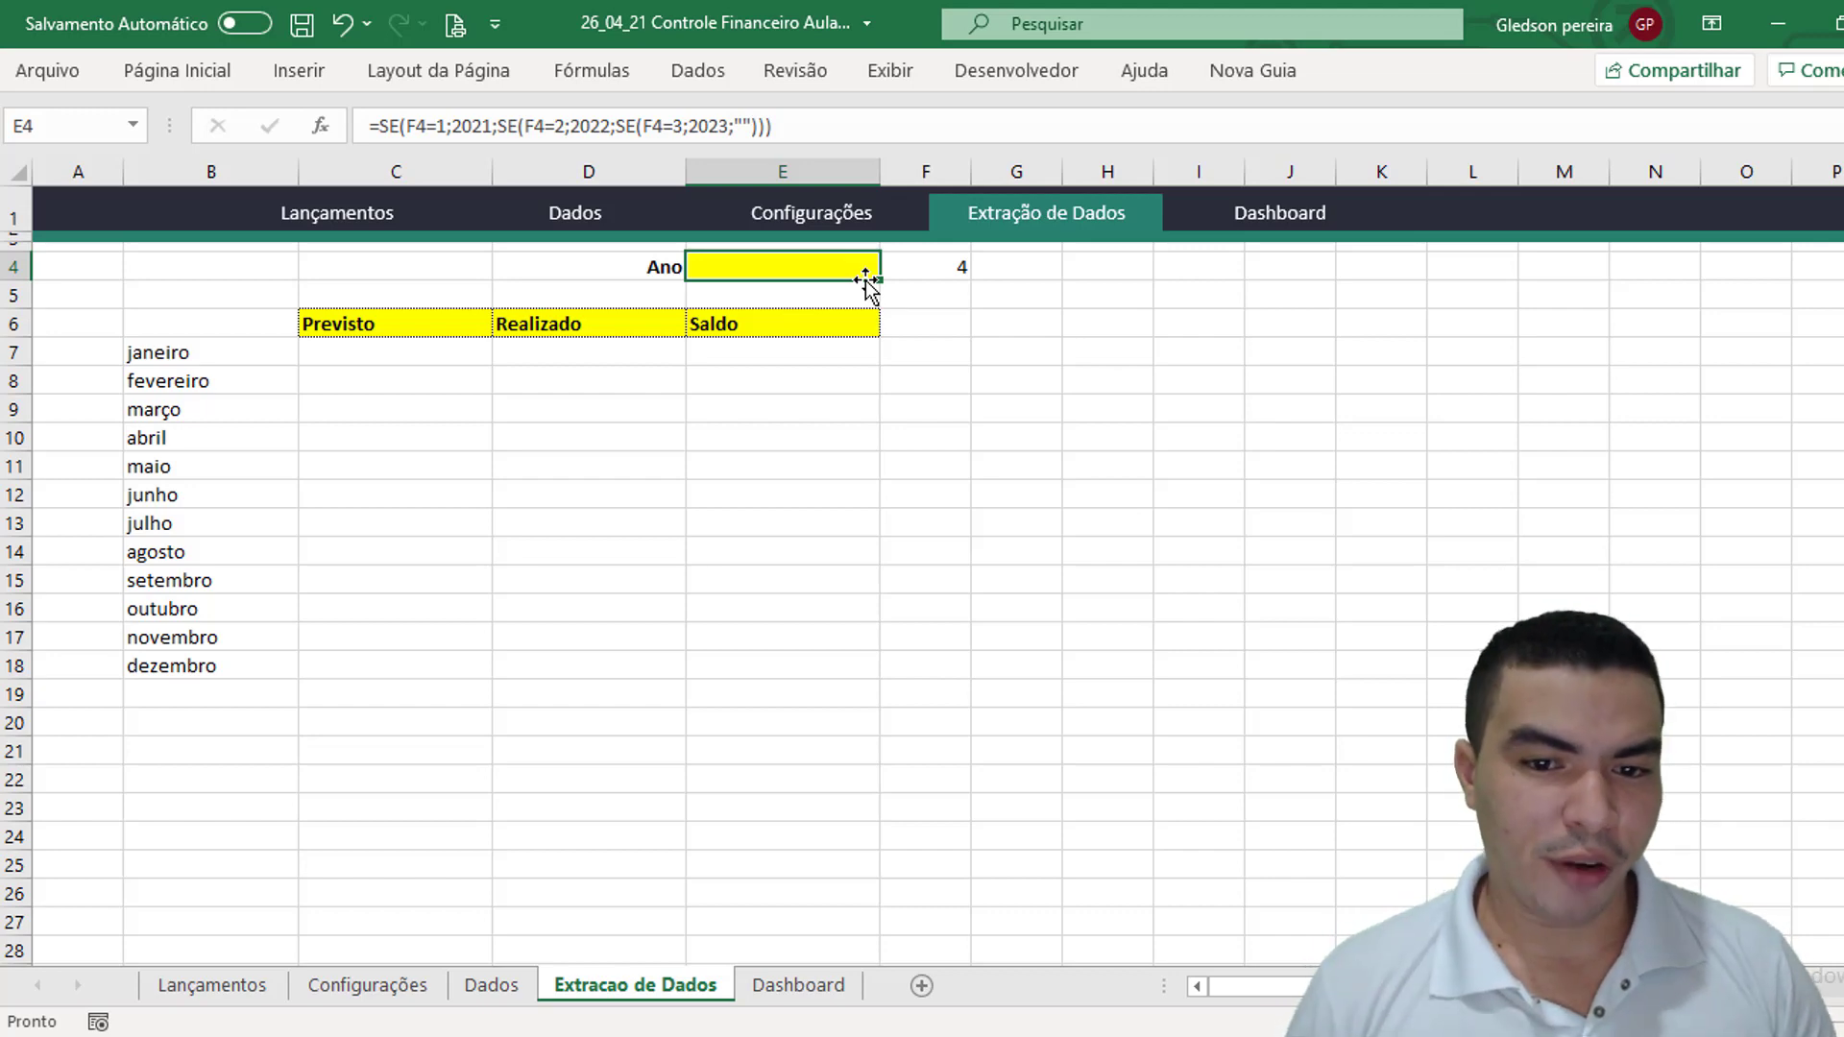
Set F4 back to 1 so E4 shows 2021
click(928, 276)
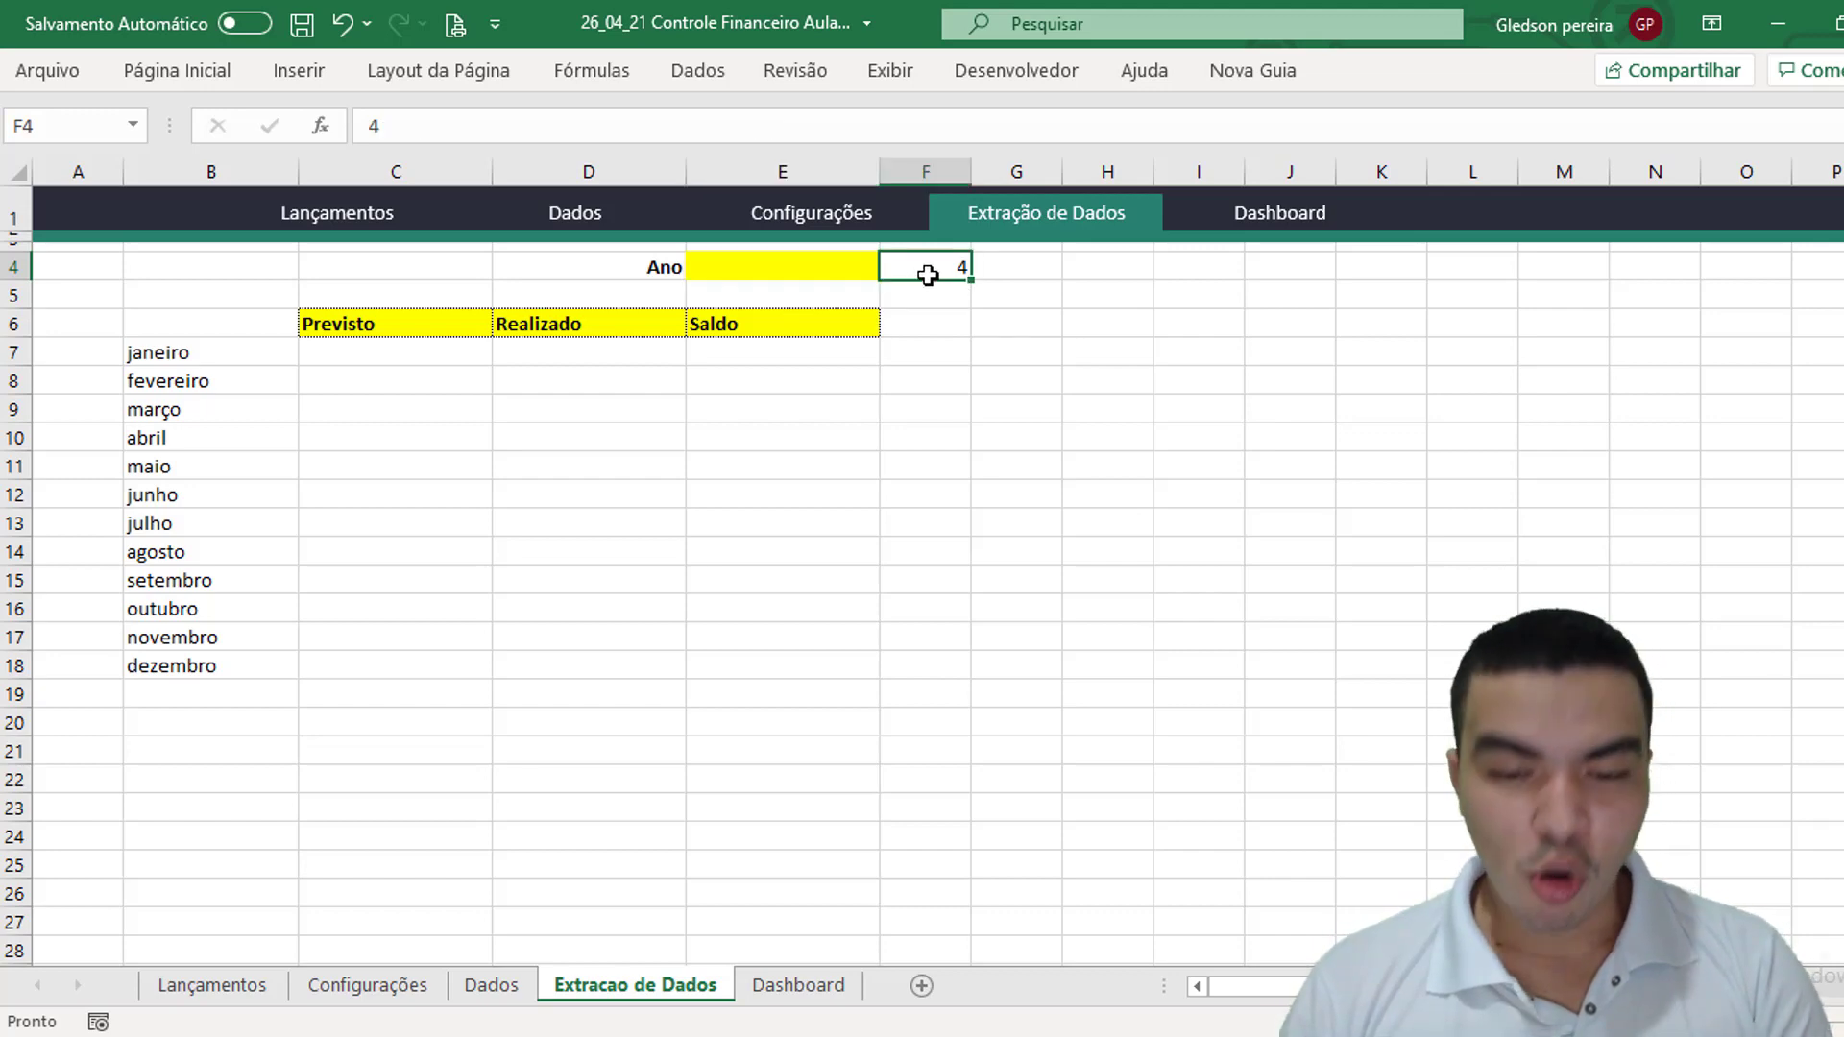
text(1)
click(937, 348)
click(847, 276)
click(832, 434)
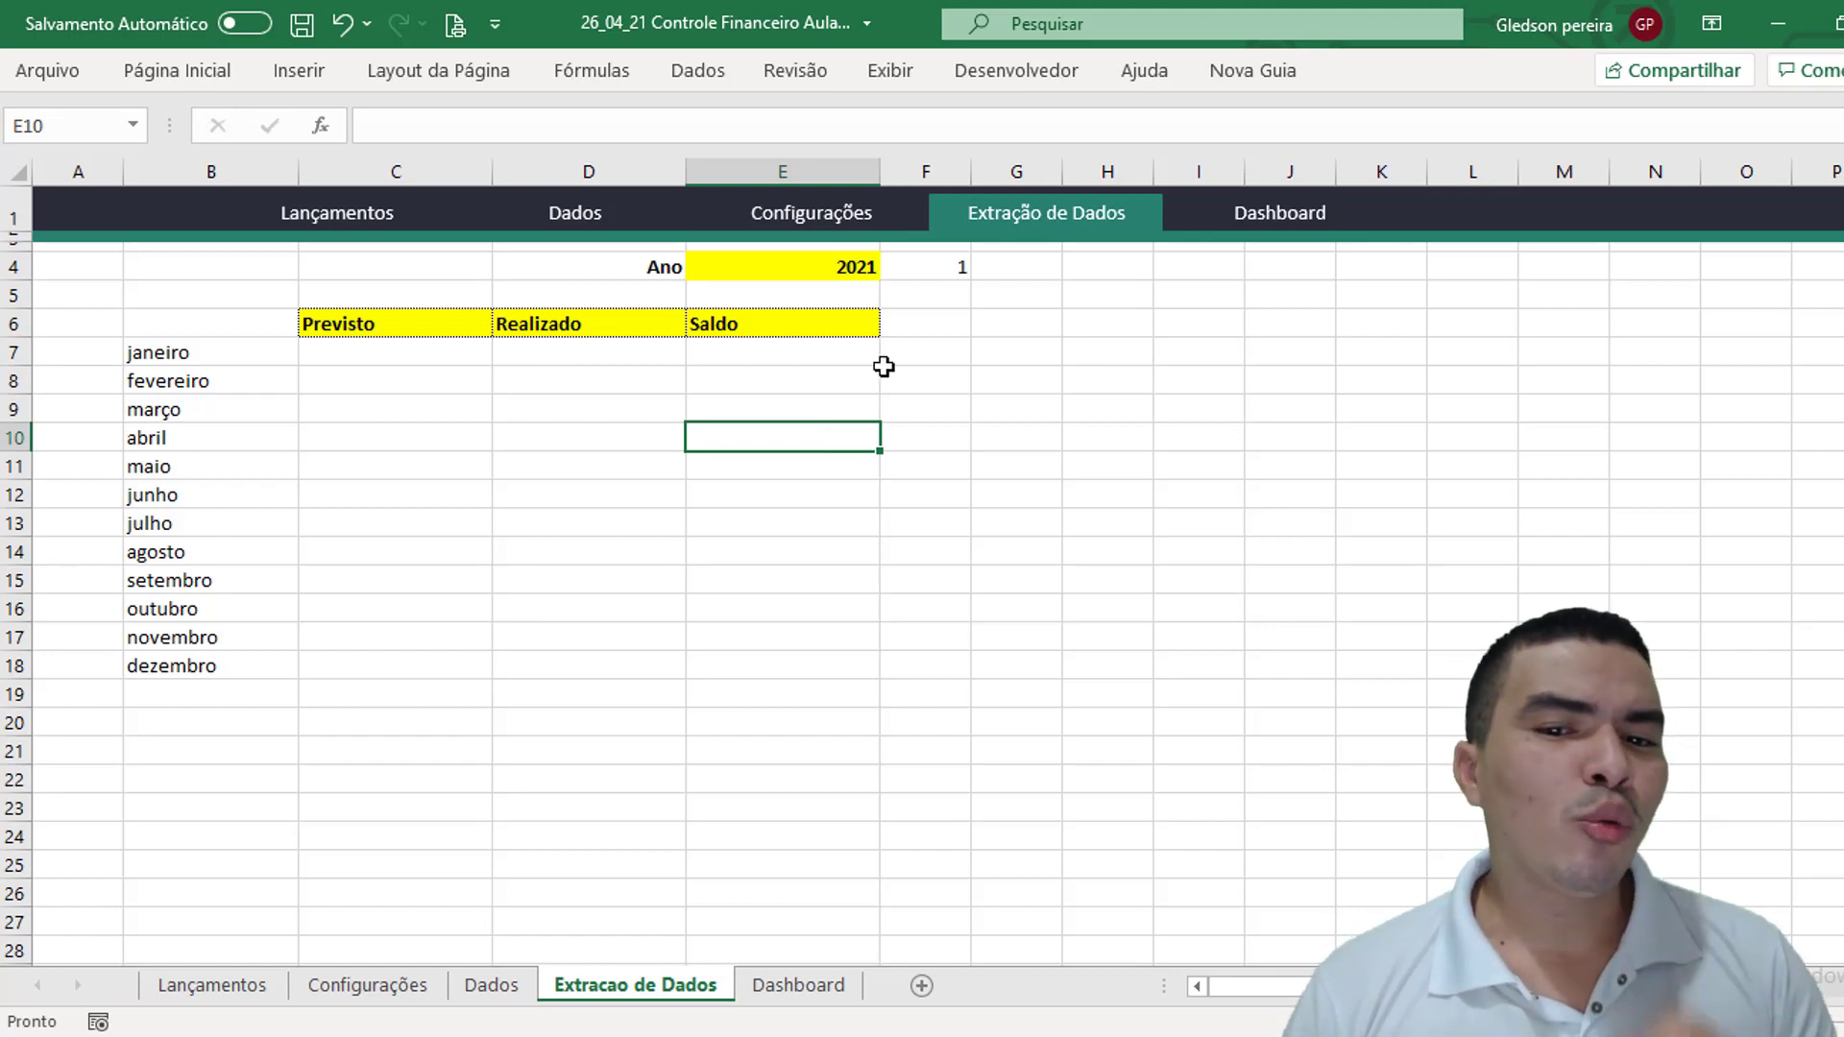
click(847, 269)
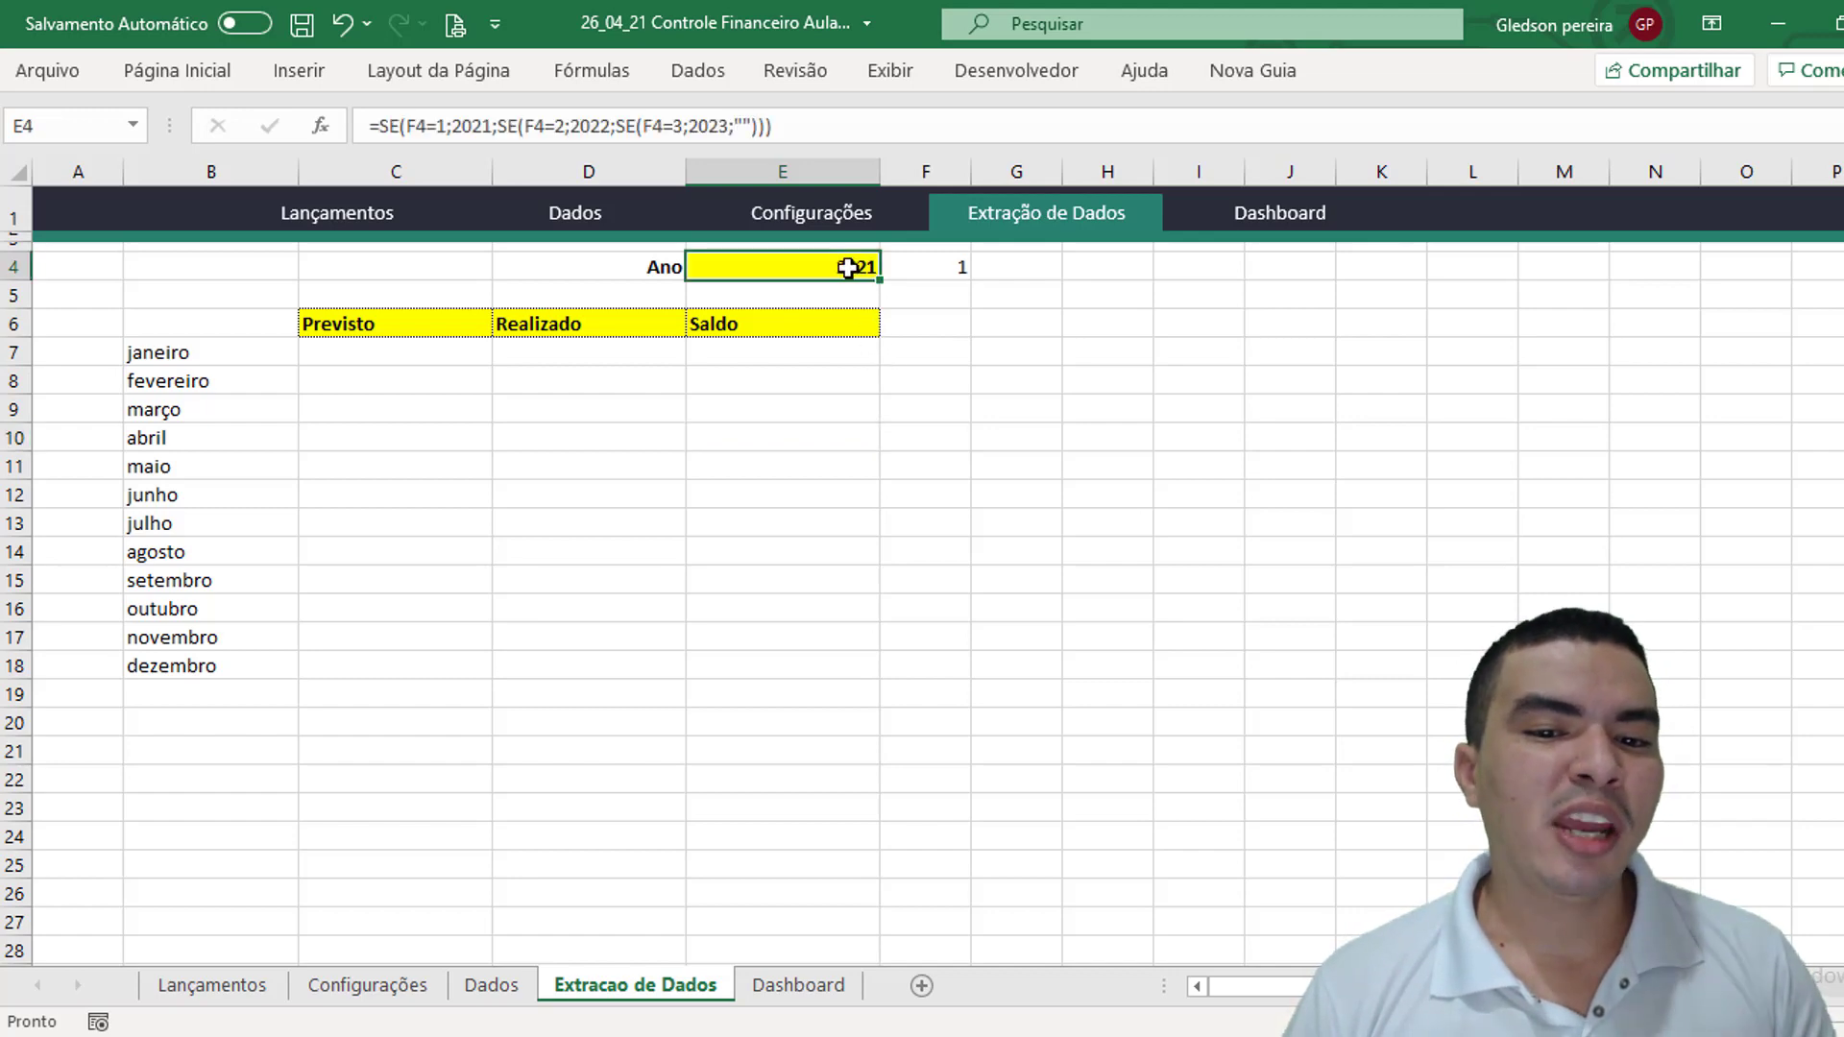
click(387, 325)
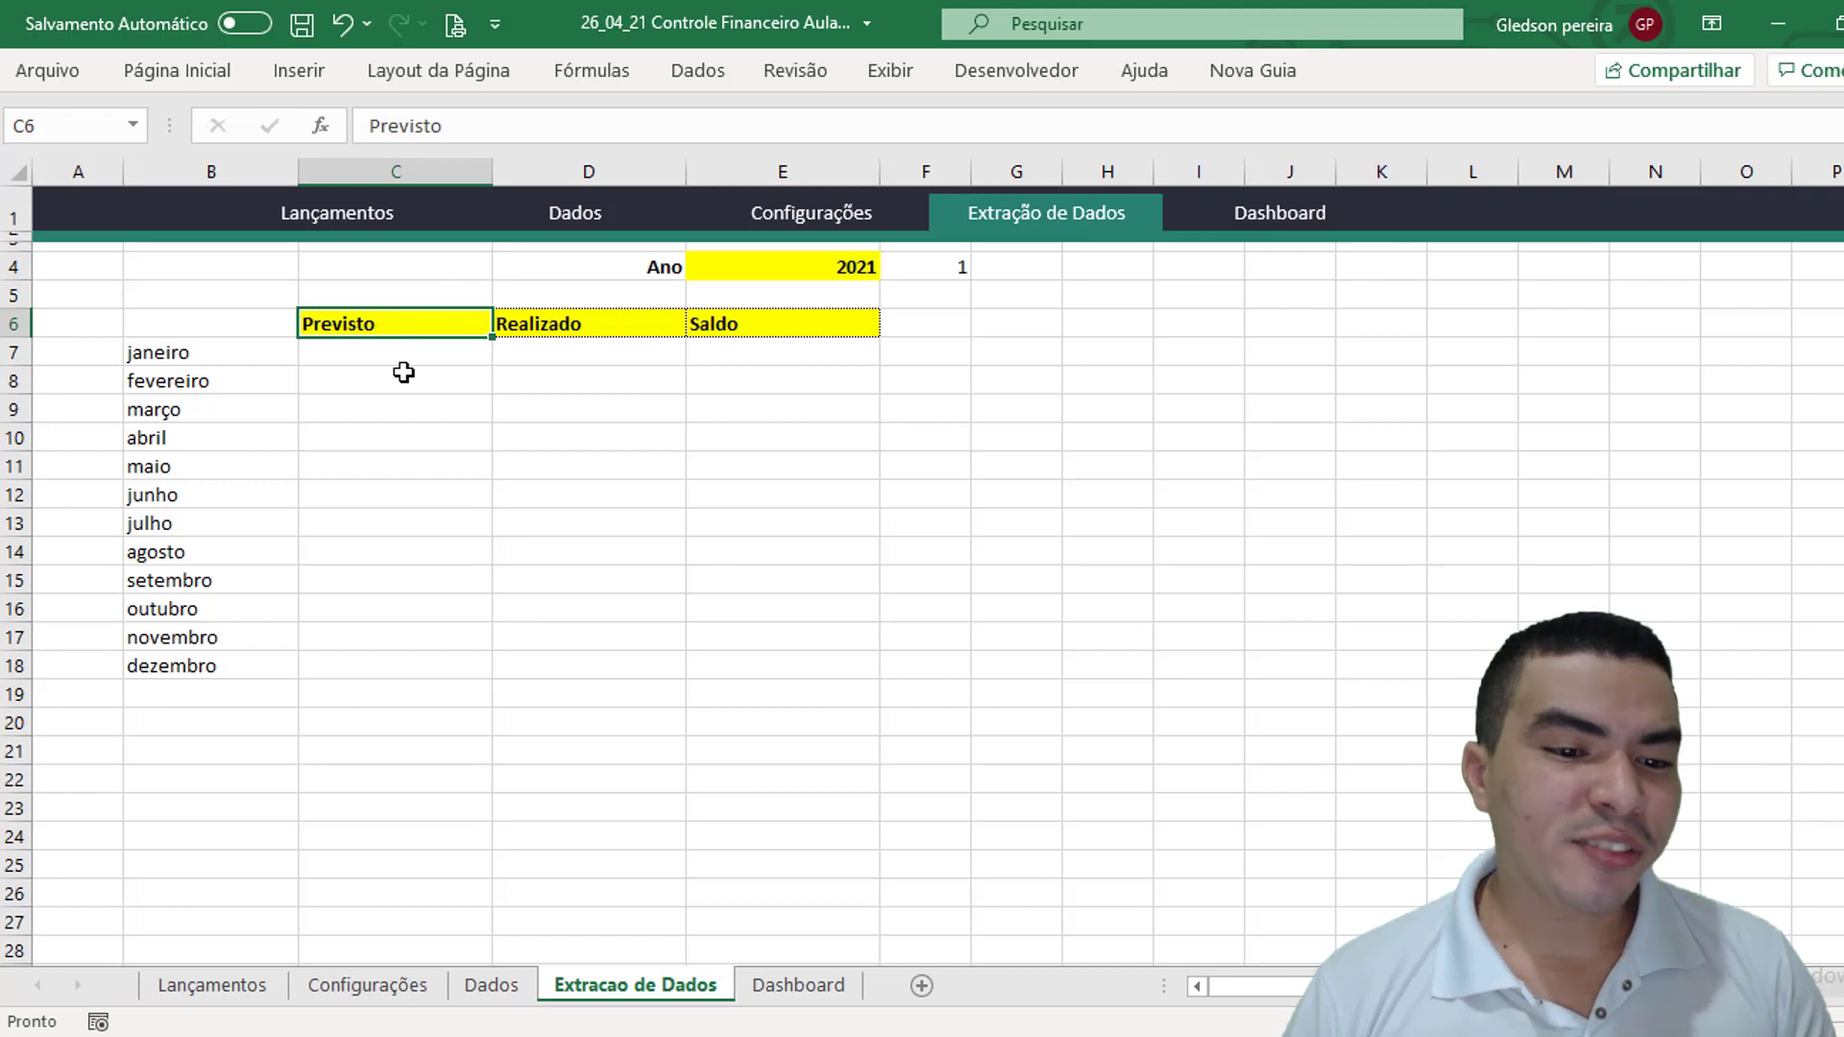
click(547, 348)
click(399, 300)
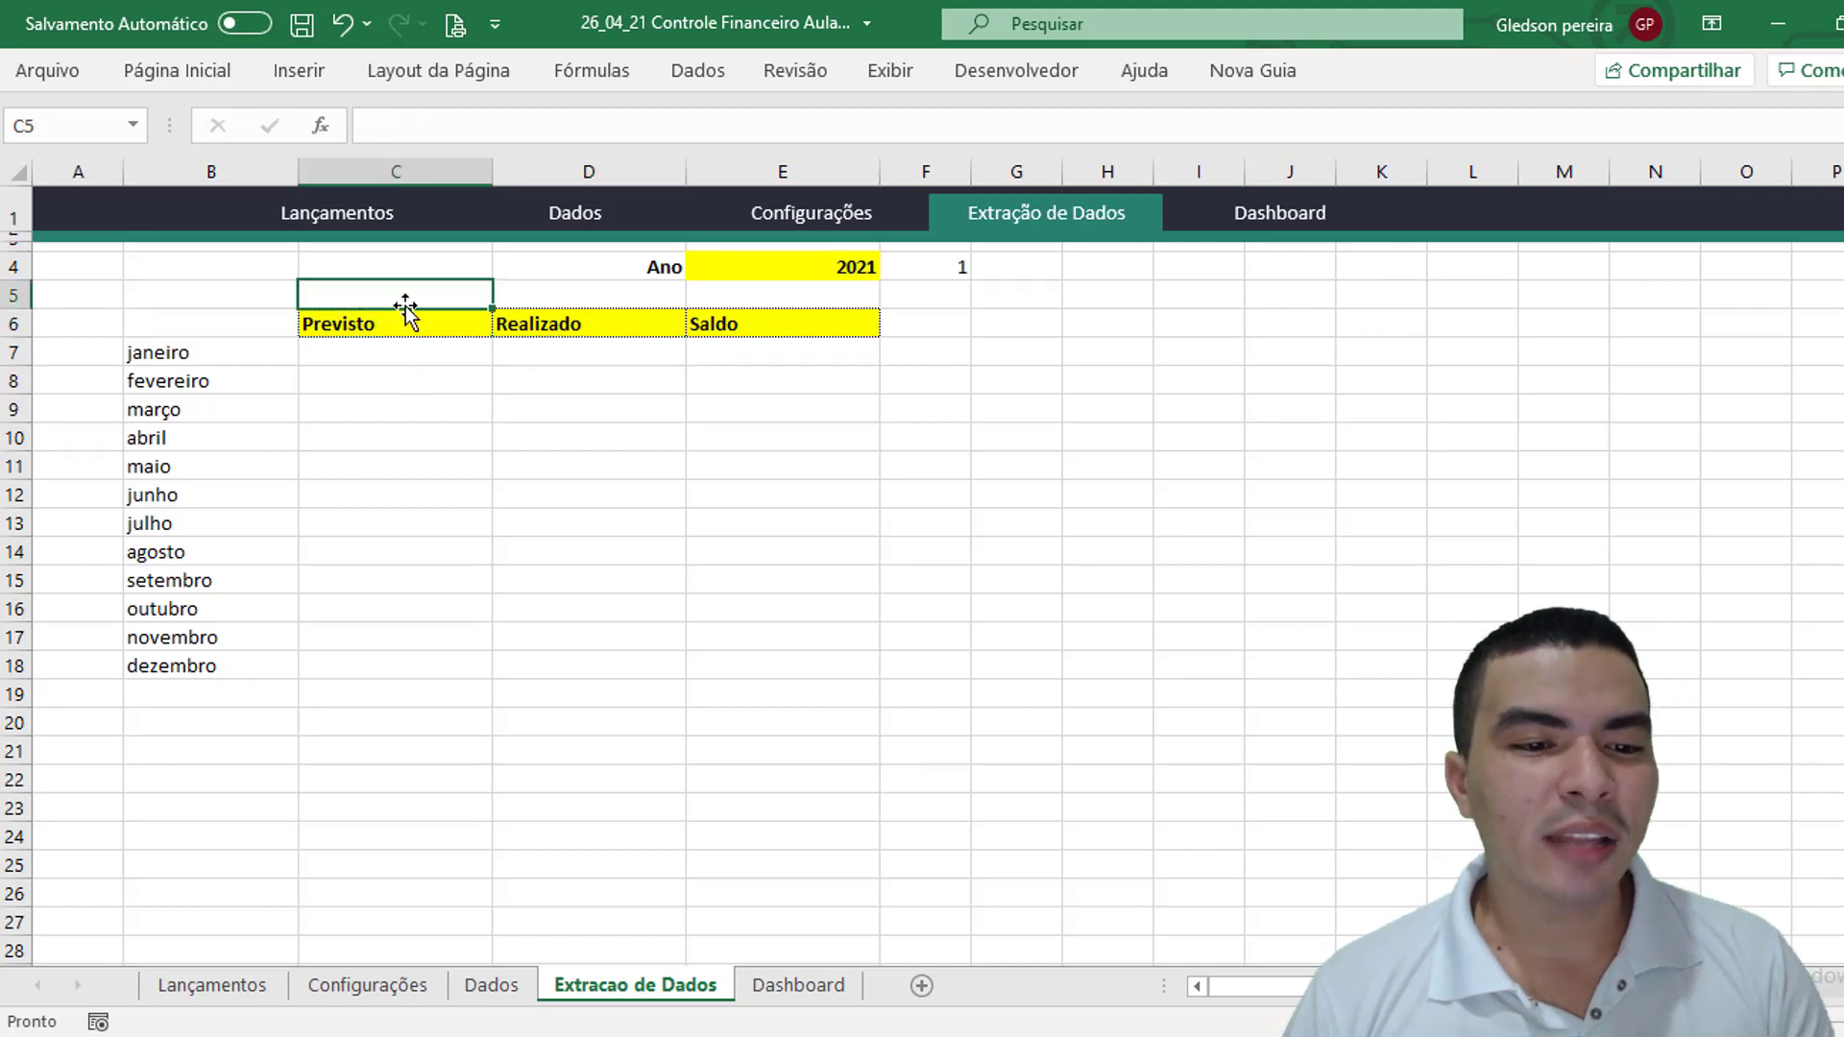
click(307, 322)
click(245, 346)
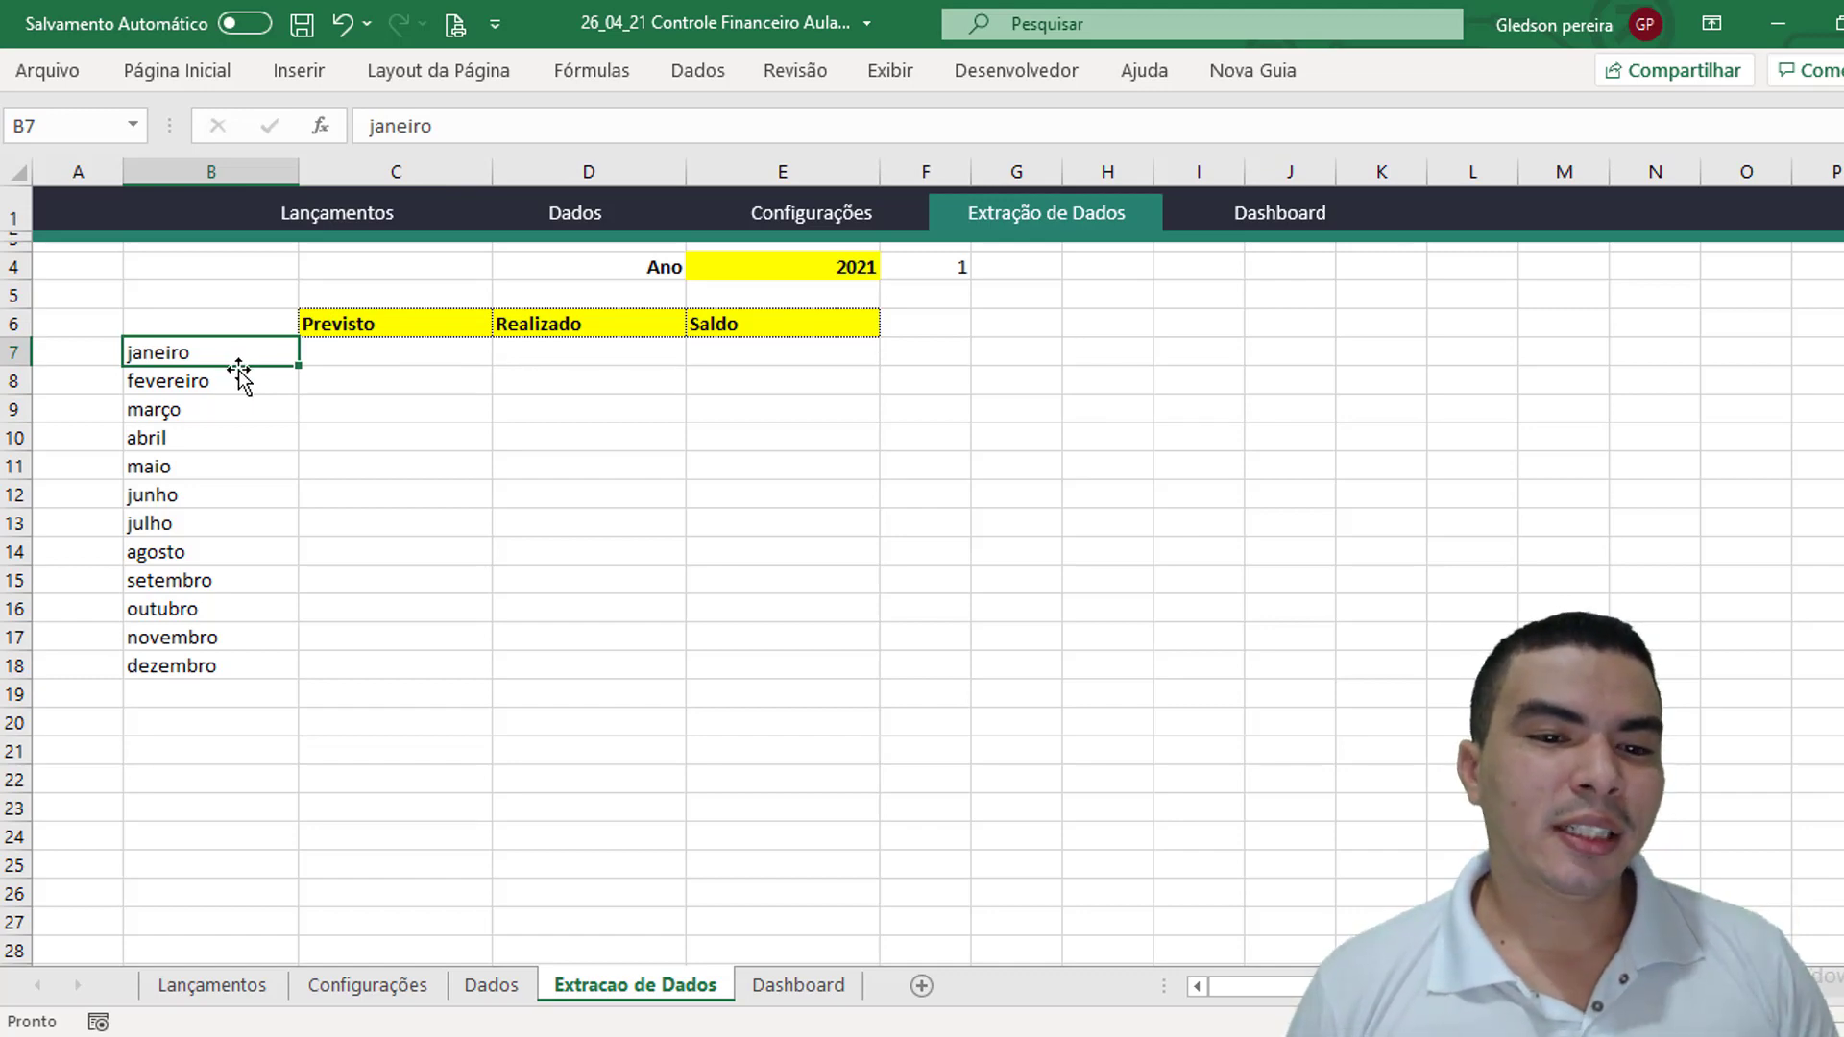
key(Right)
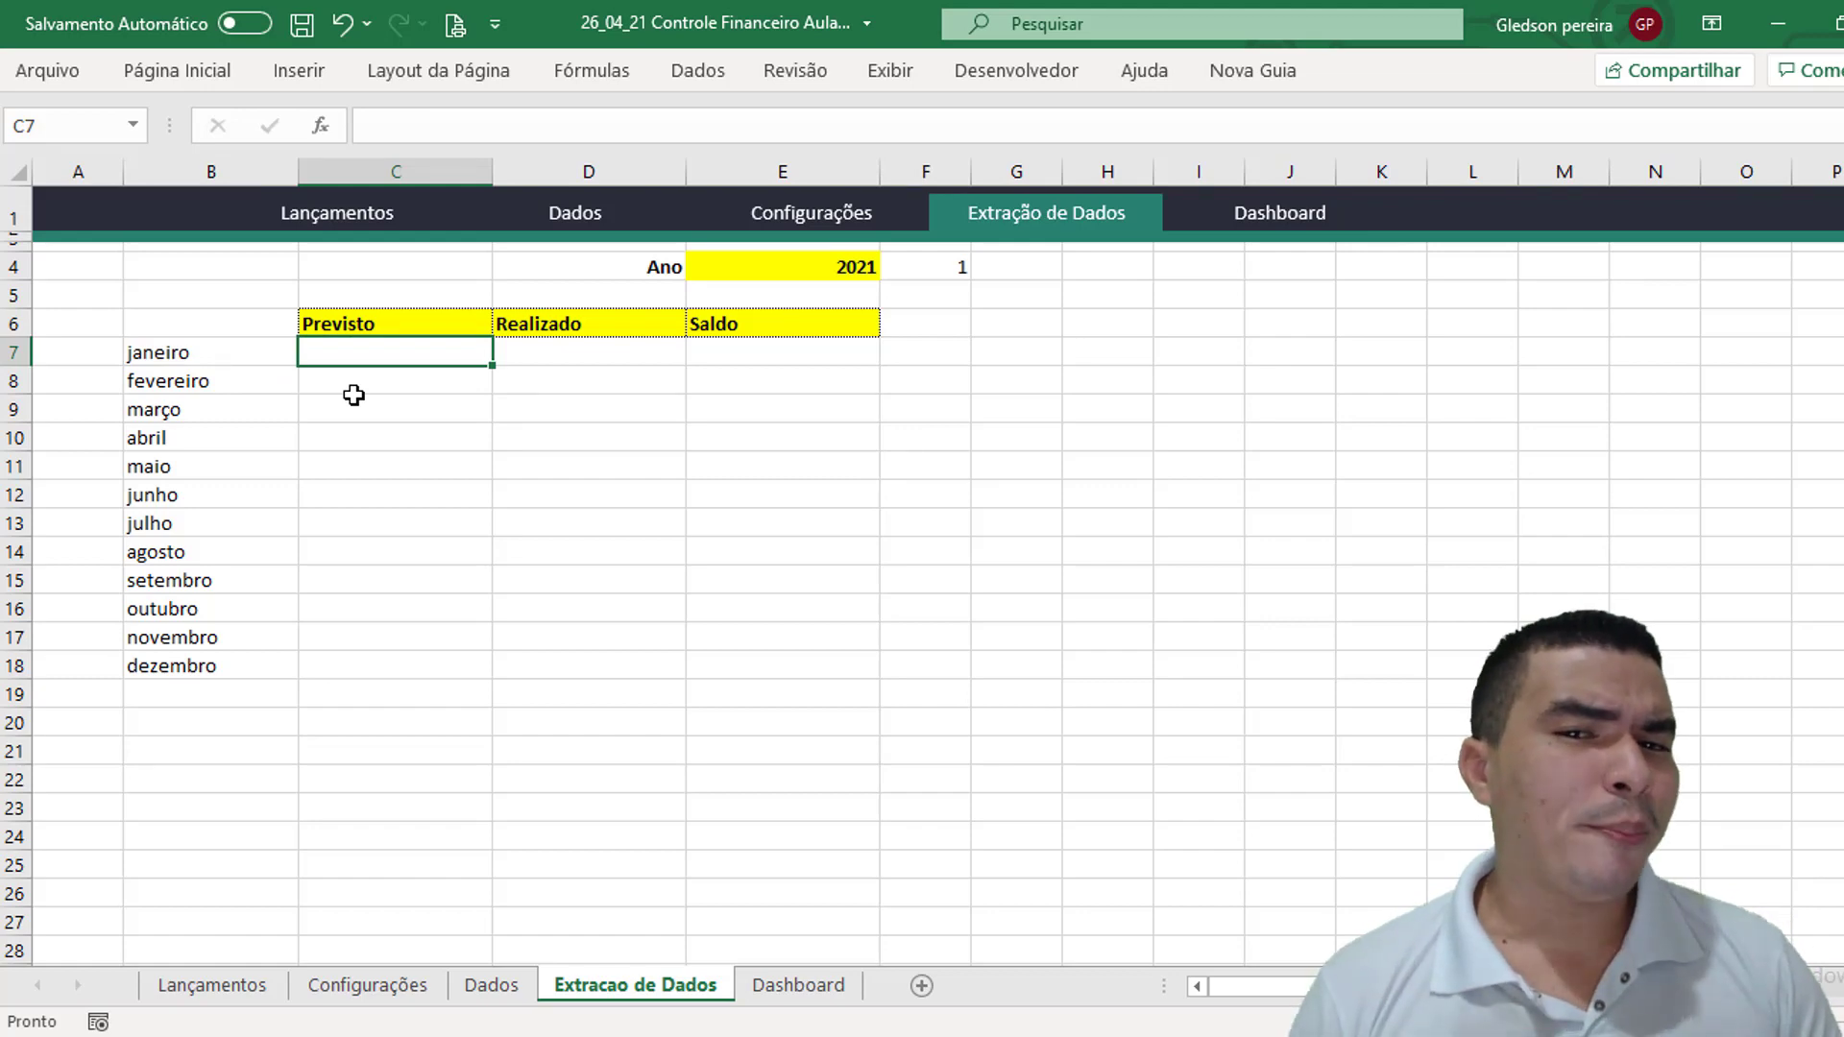
Start =SOMASES( in C7 with absolute sum range Dados!$E:$E
text(=s)
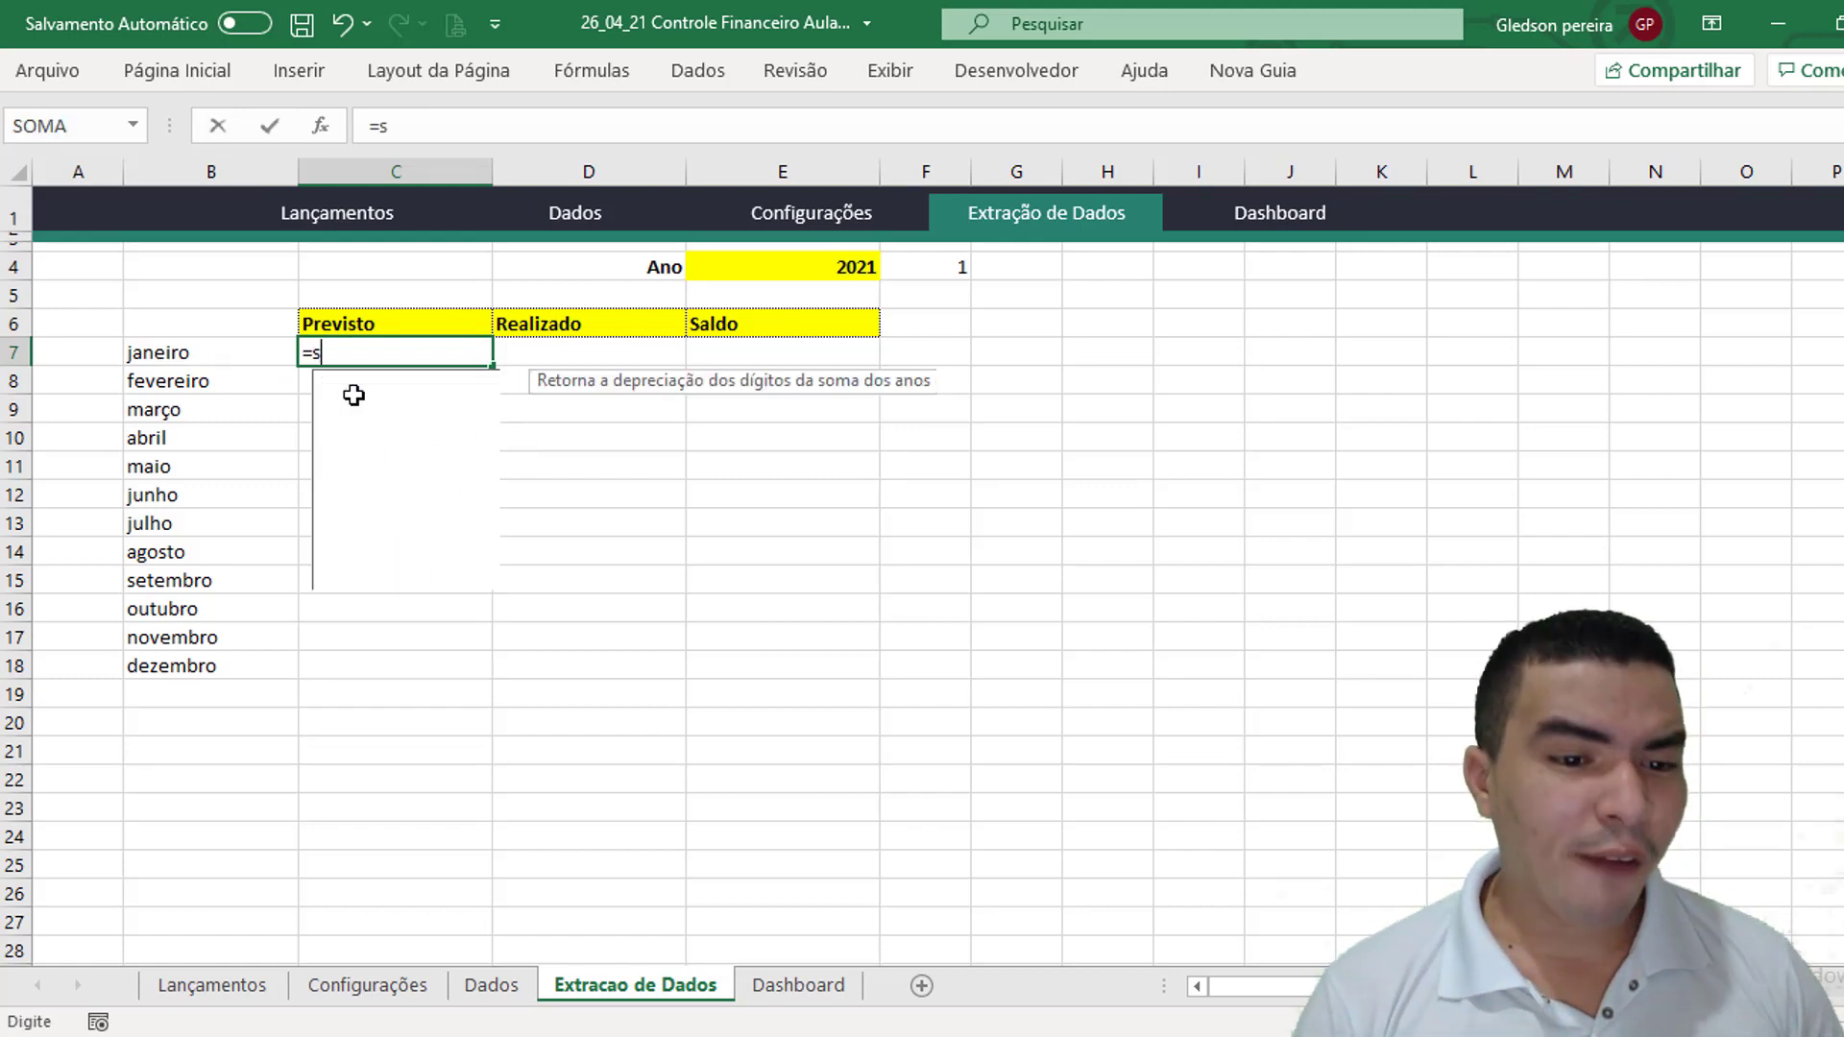
text(omases)
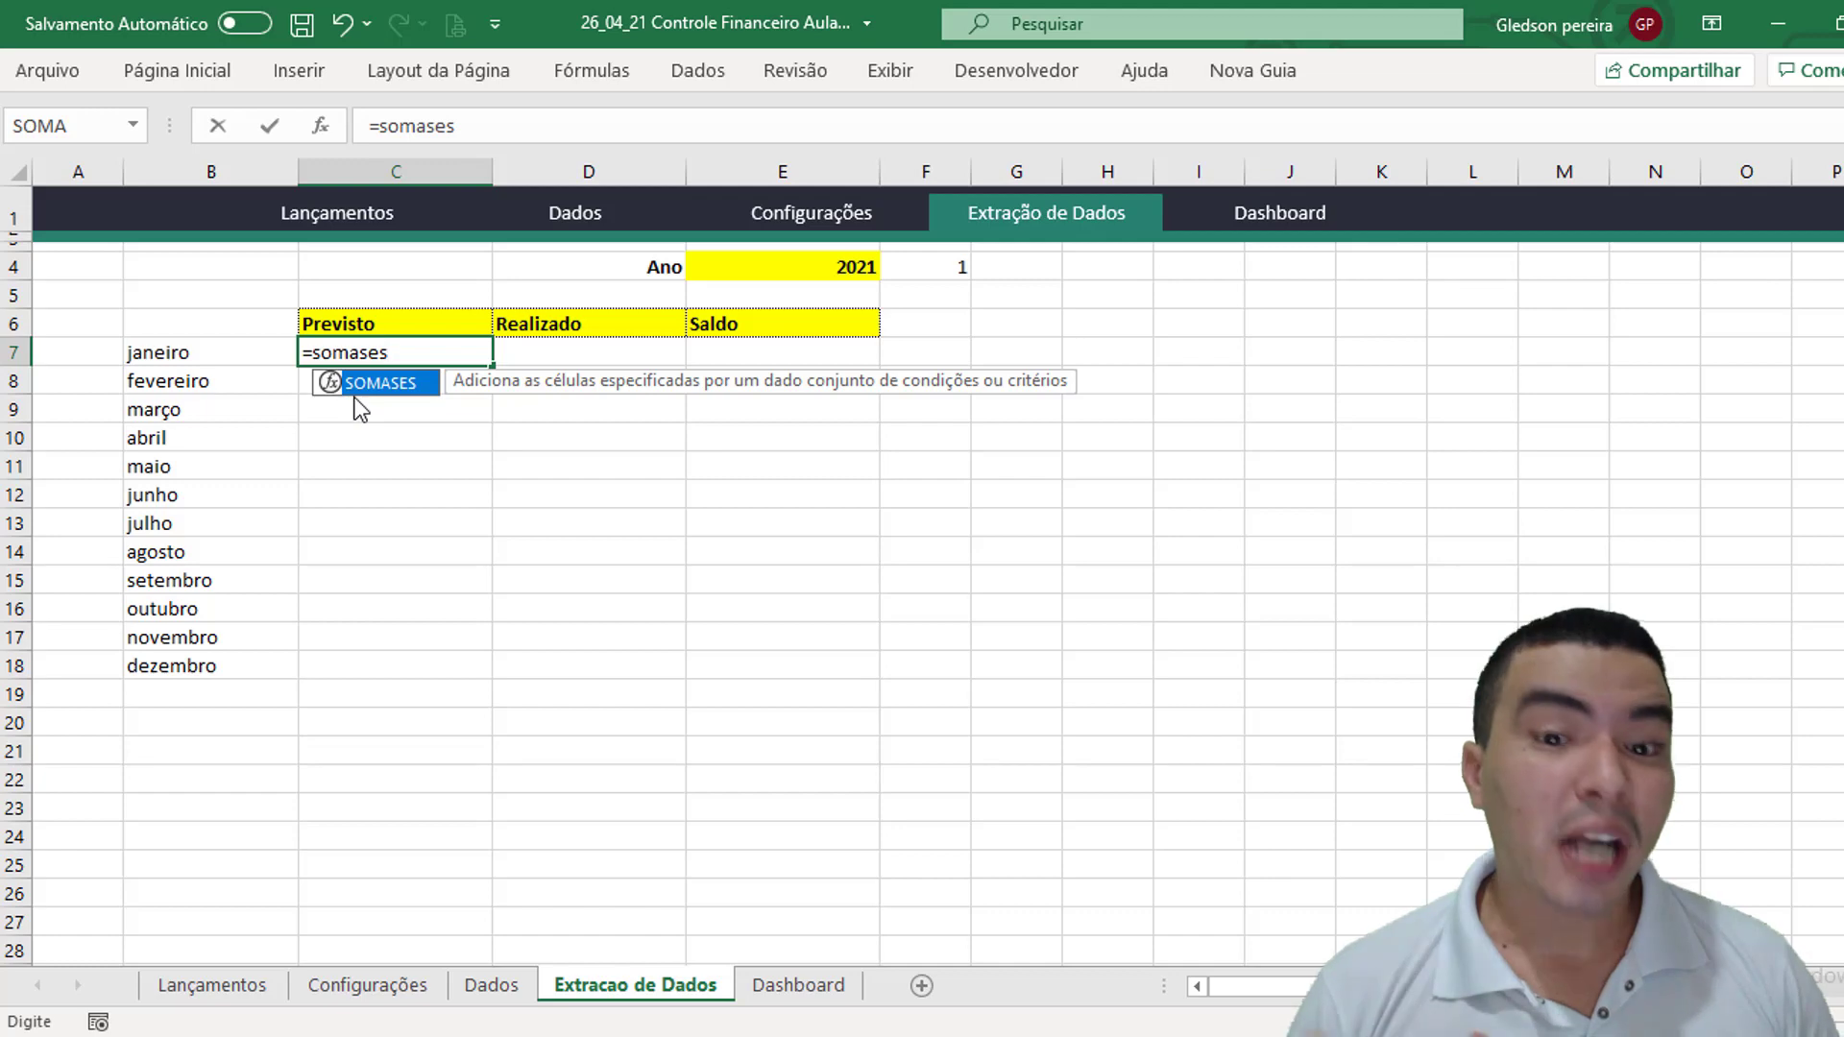
text(()
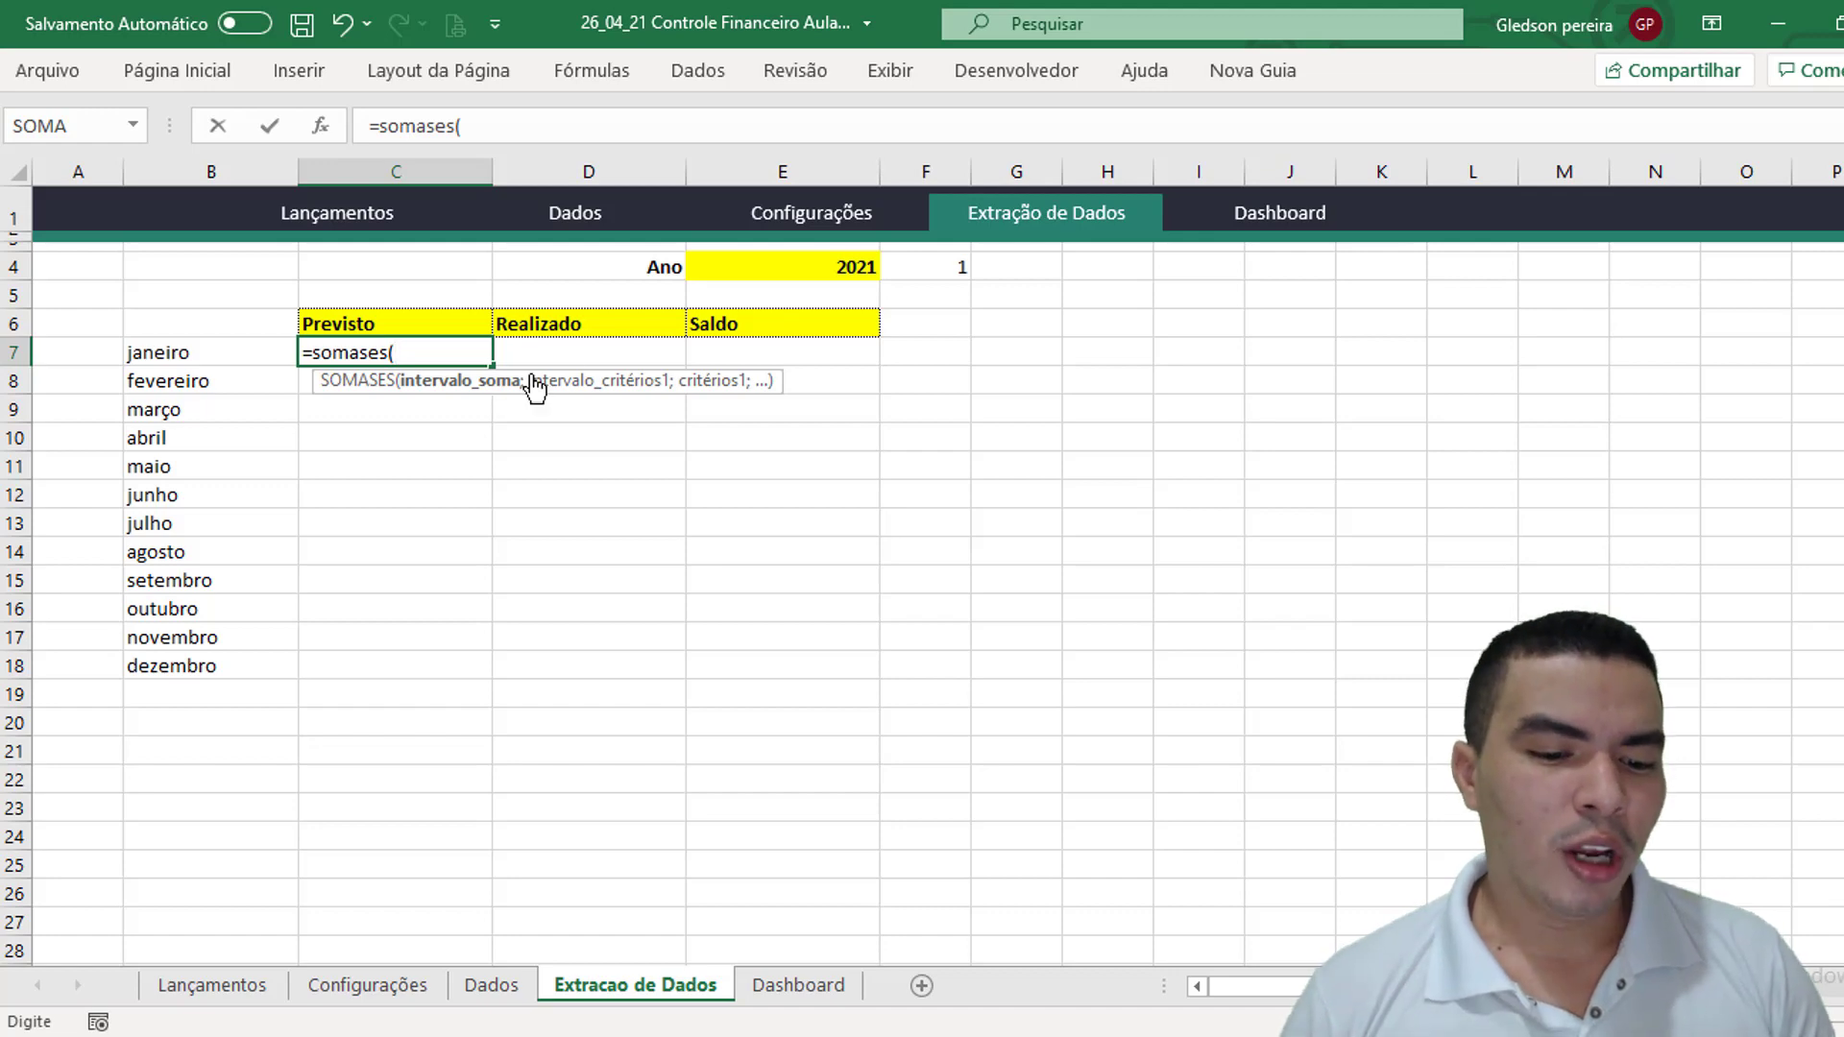
click(518, 984)
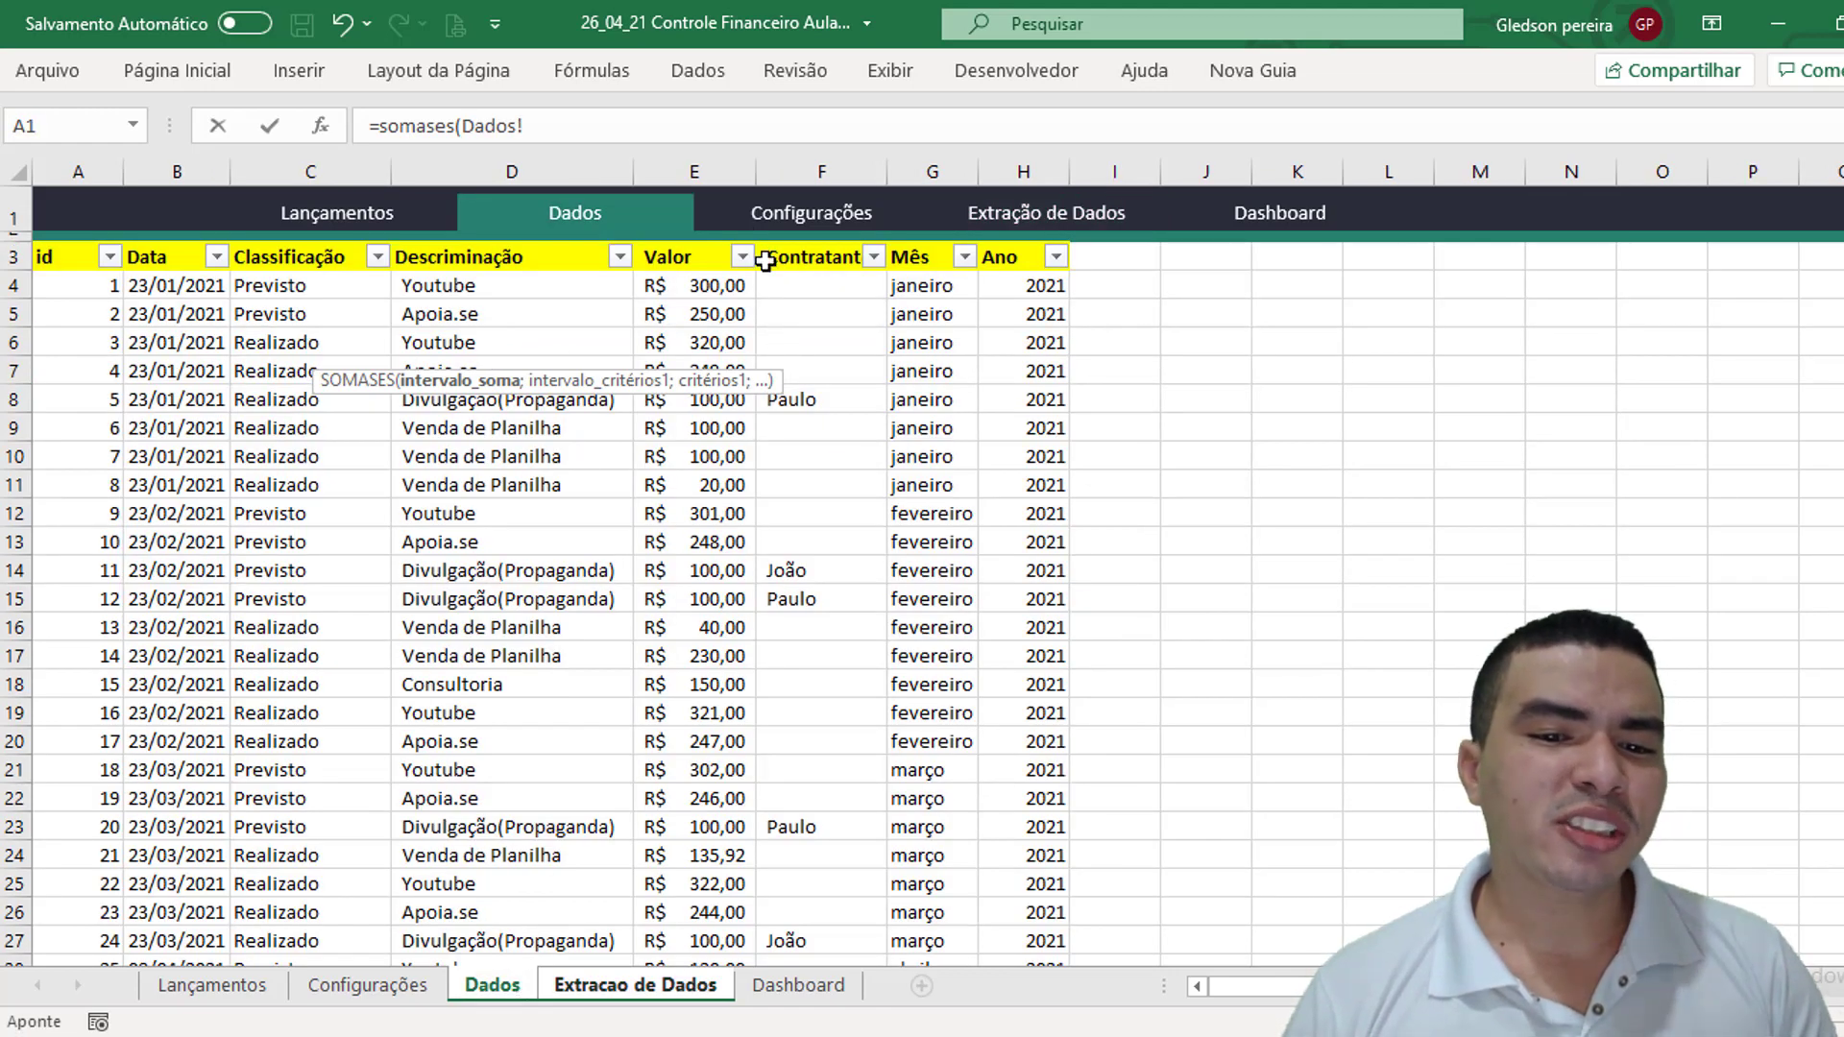
click(725, 165)
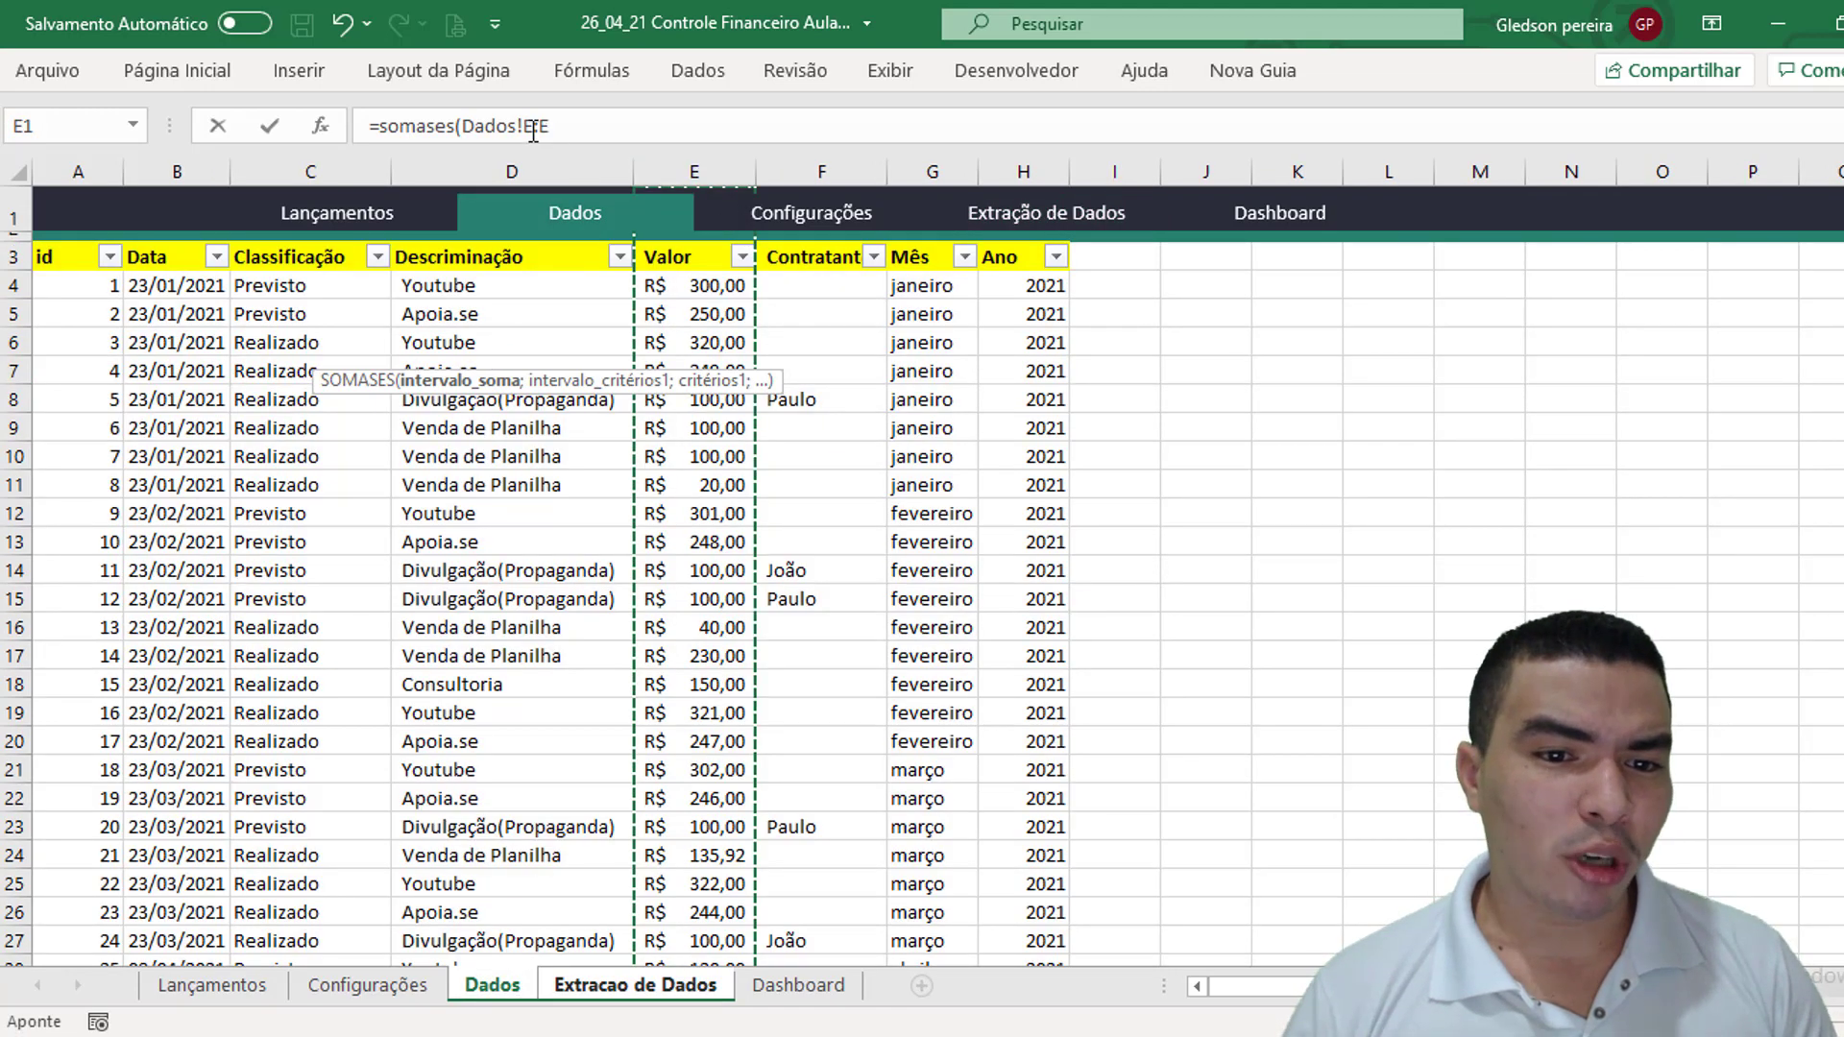
drag(523, 126, 550, 126)
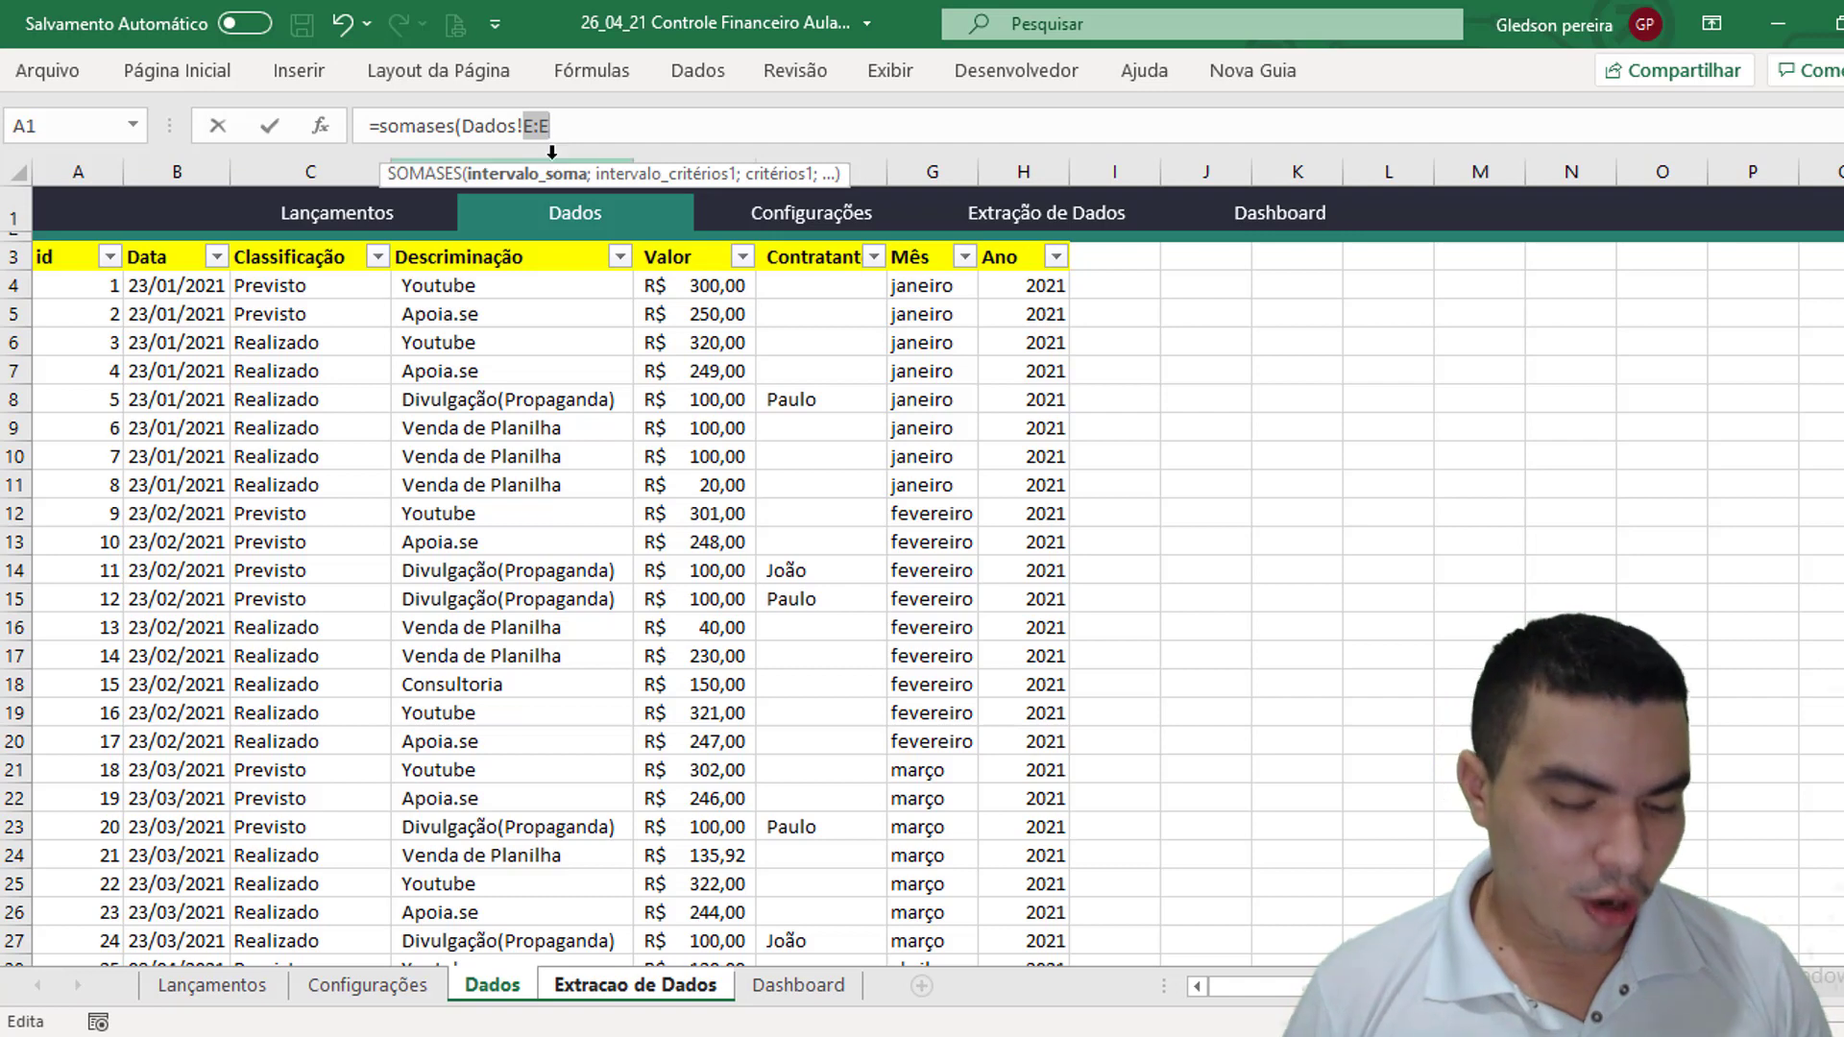
key(F4)
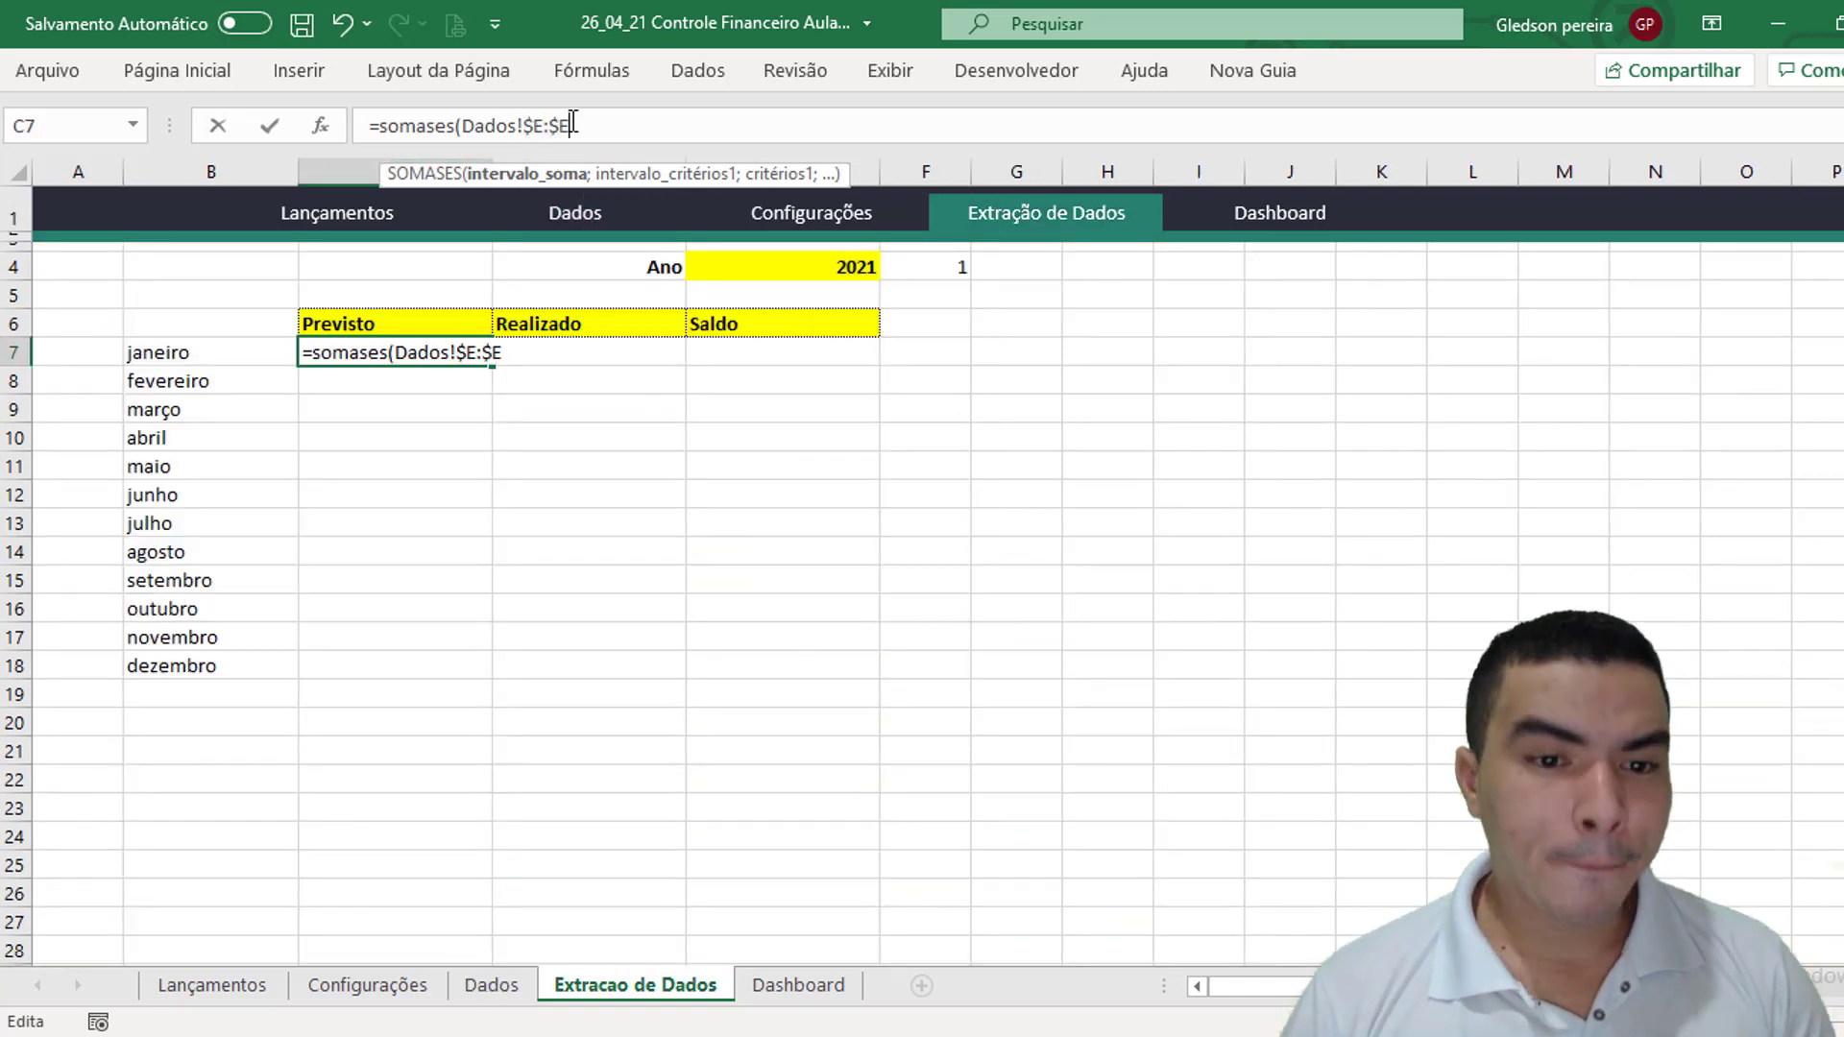
text(;)
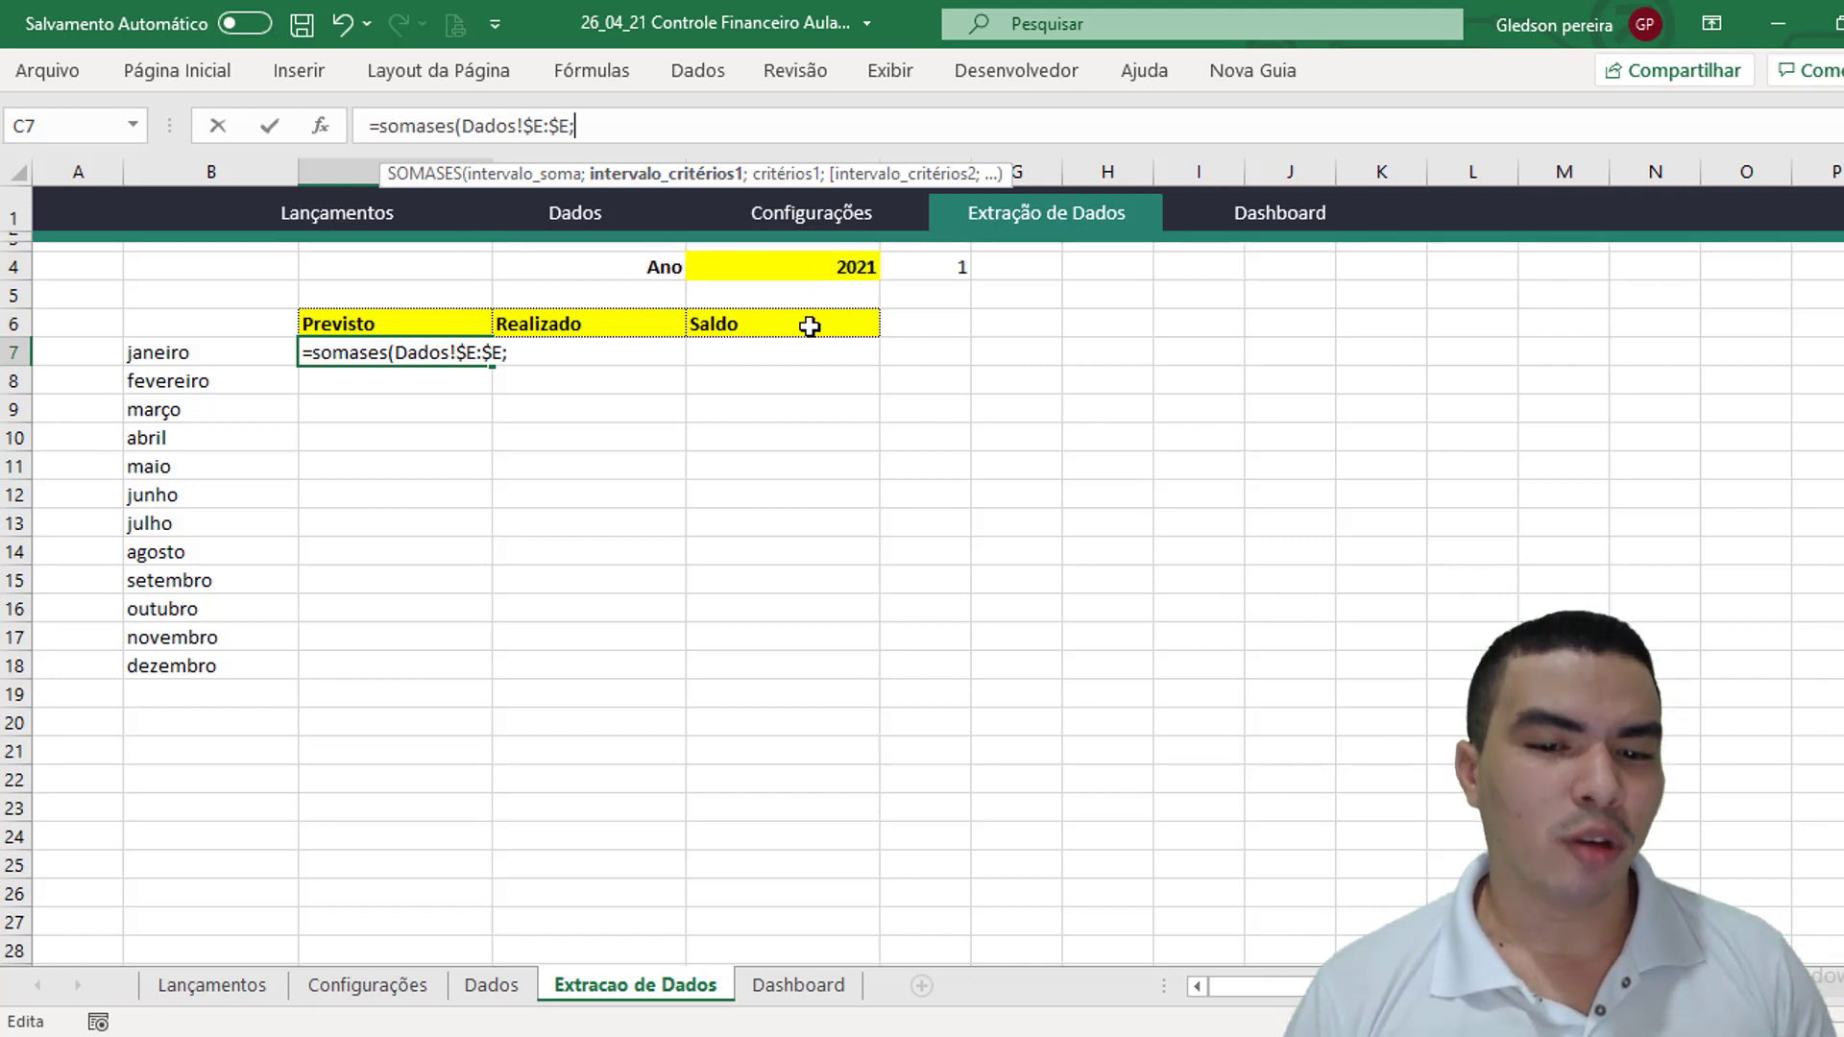
Add absolute criteria range Dados!$H:$H for the Ano column
click(491, 986)
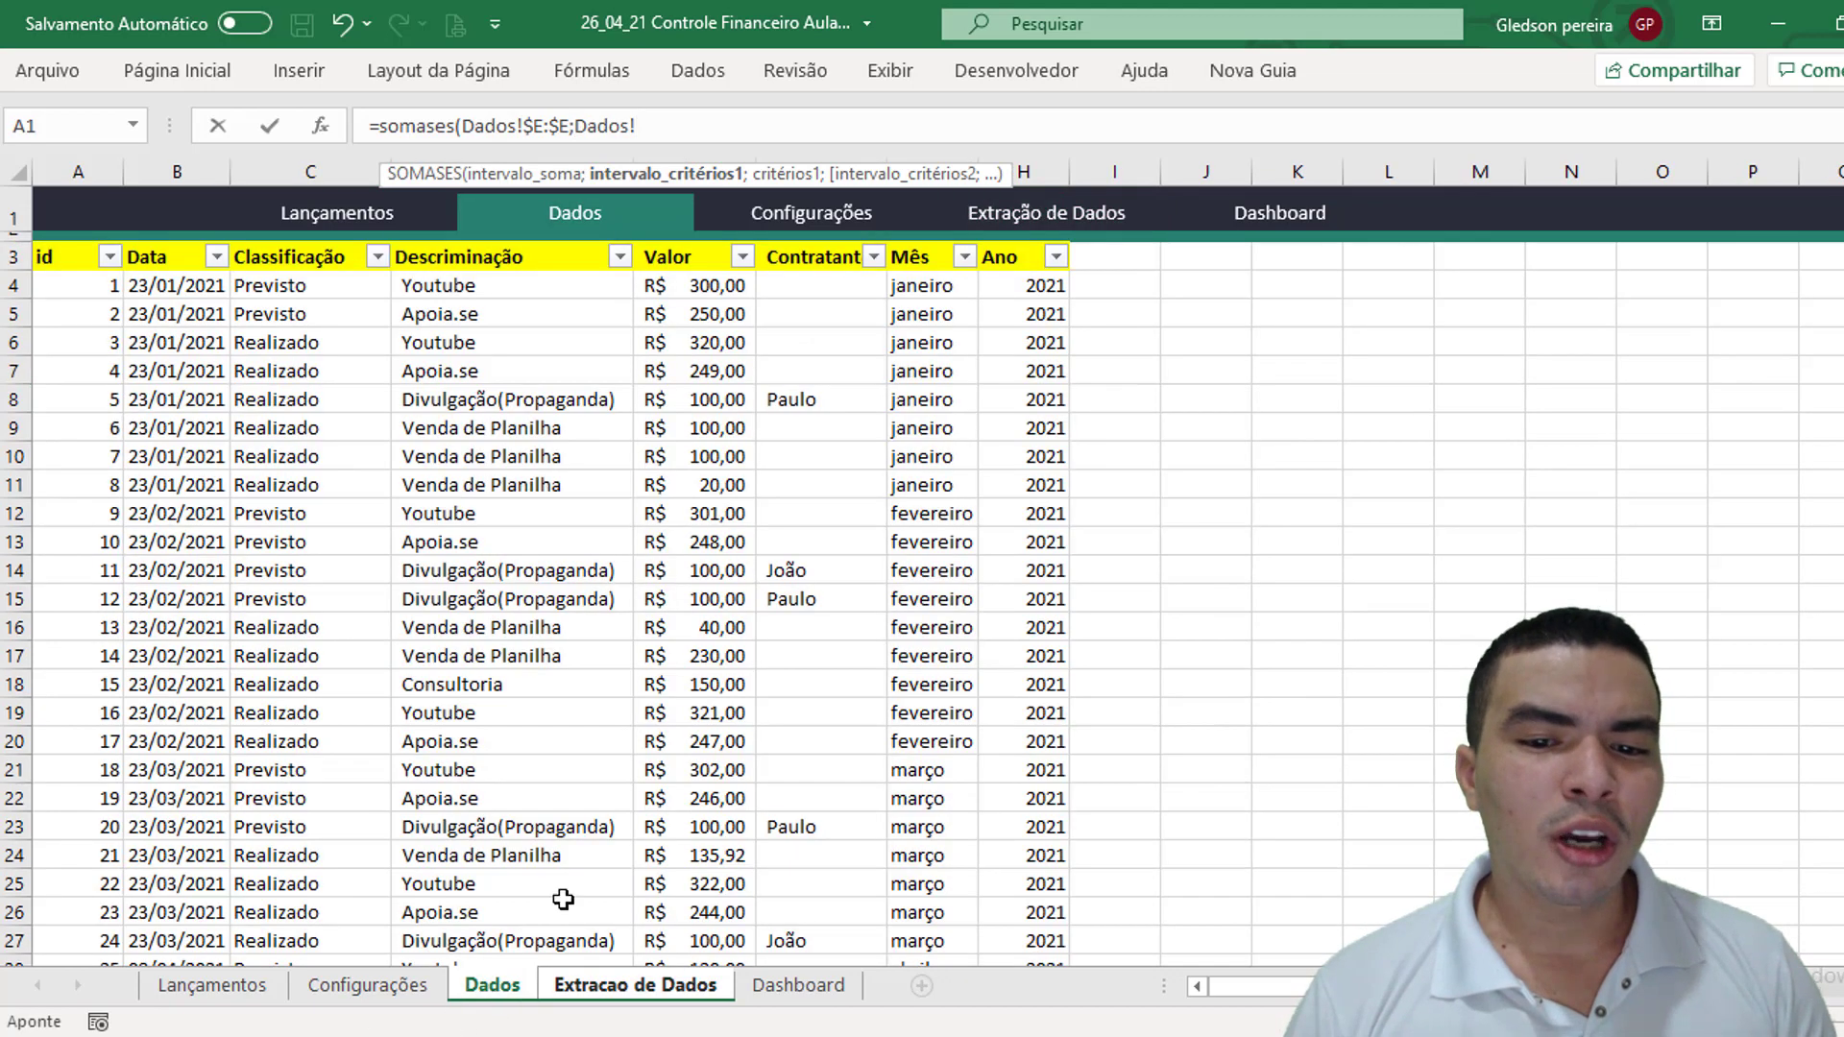
click(1026, 171)
drag(638, 126, 672, 126)
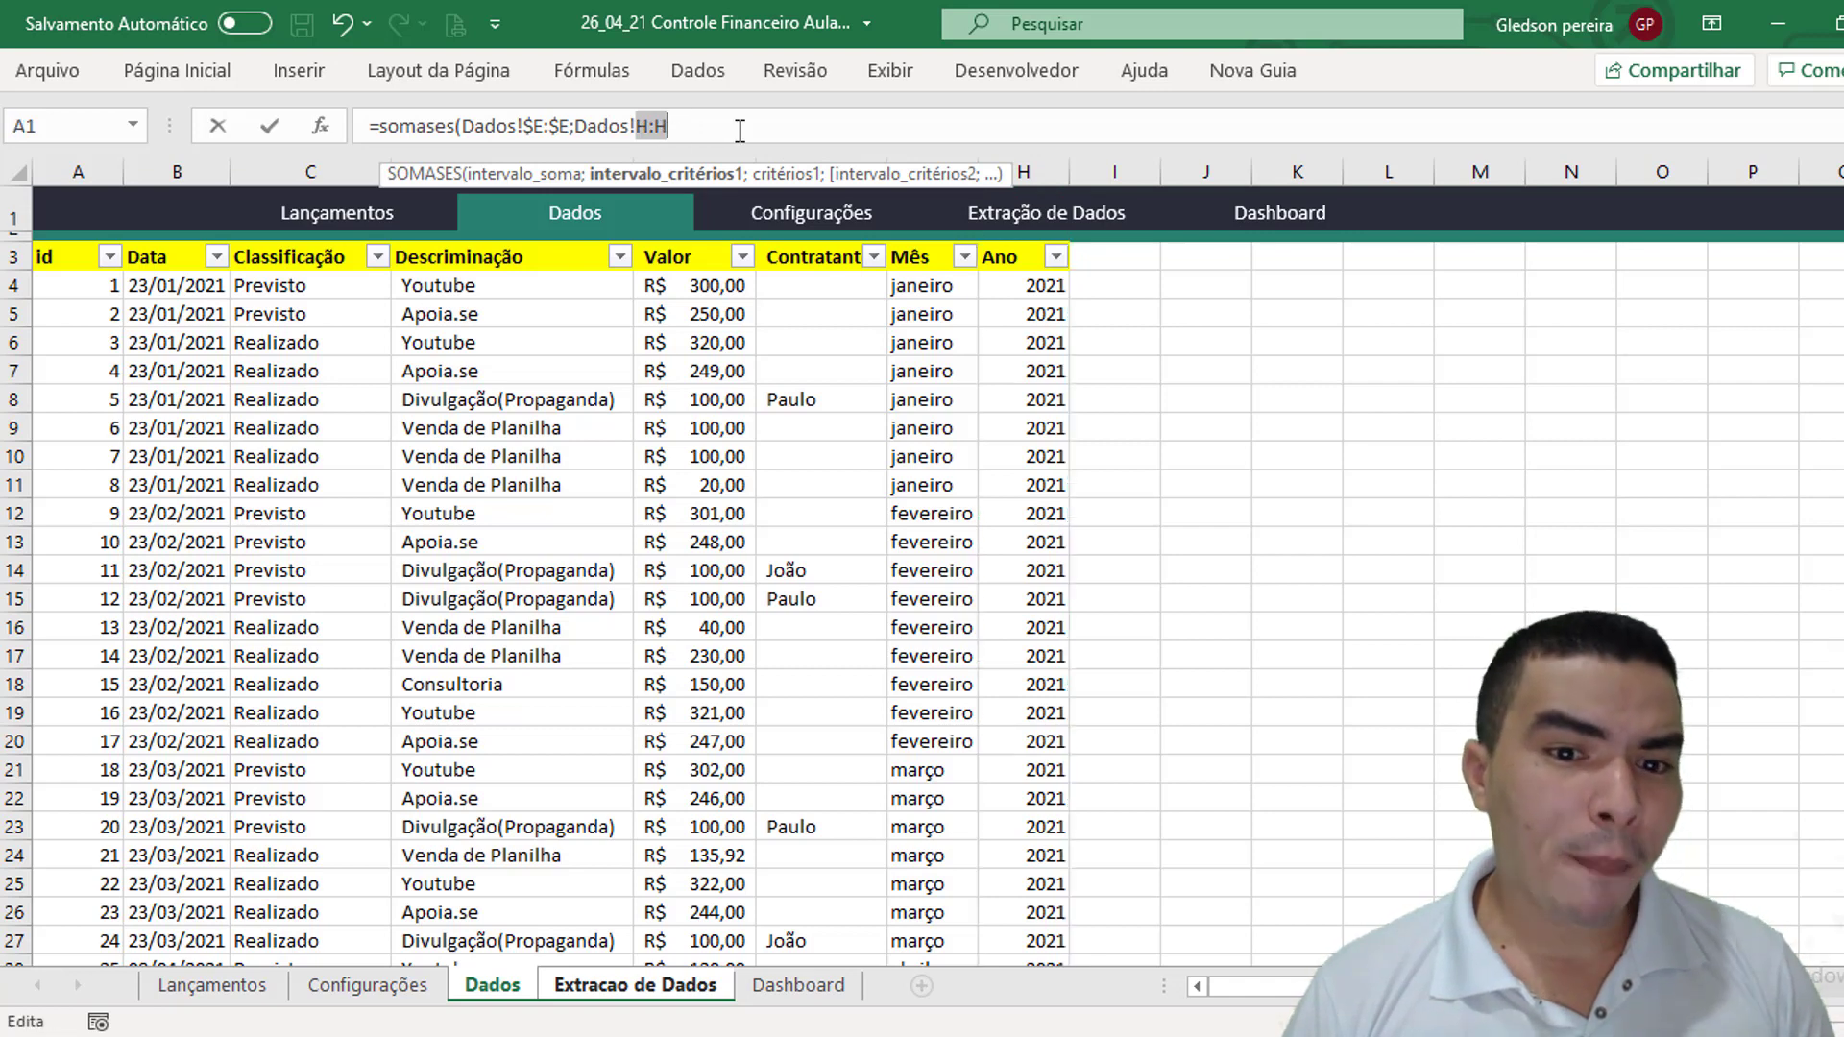
key(F4)
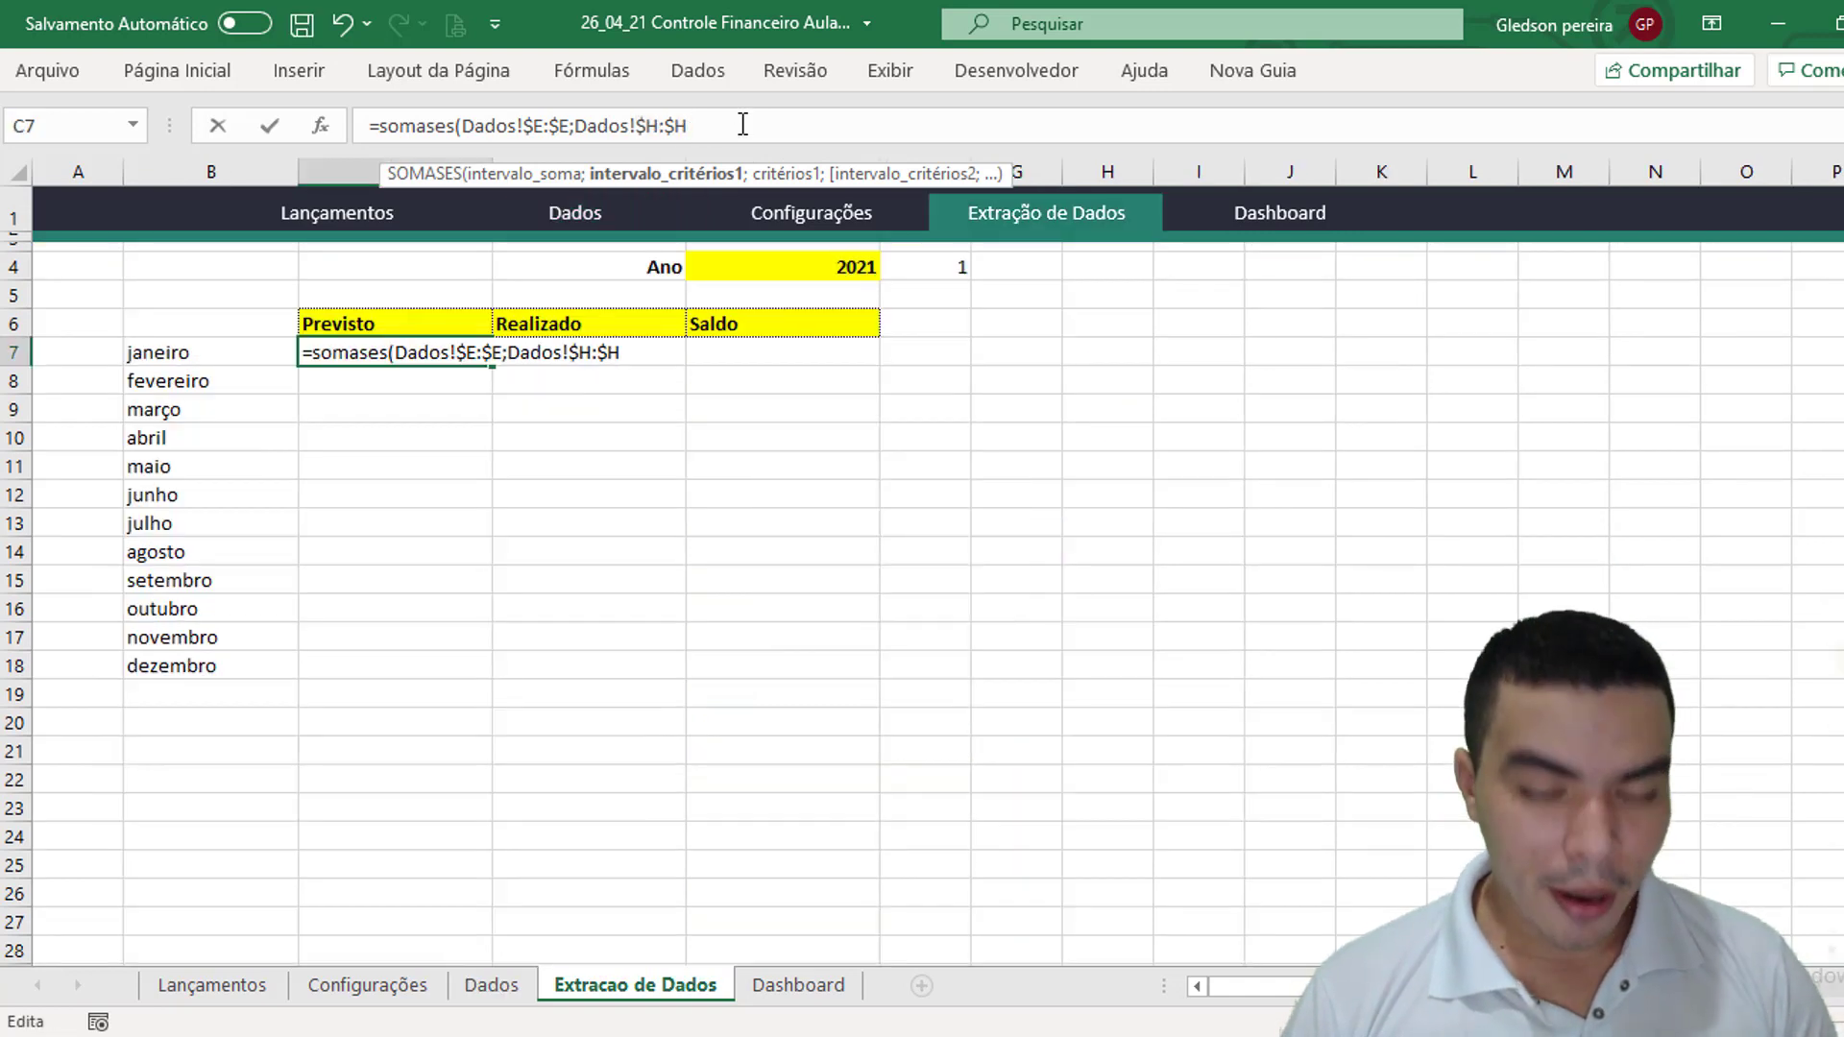
text(;)
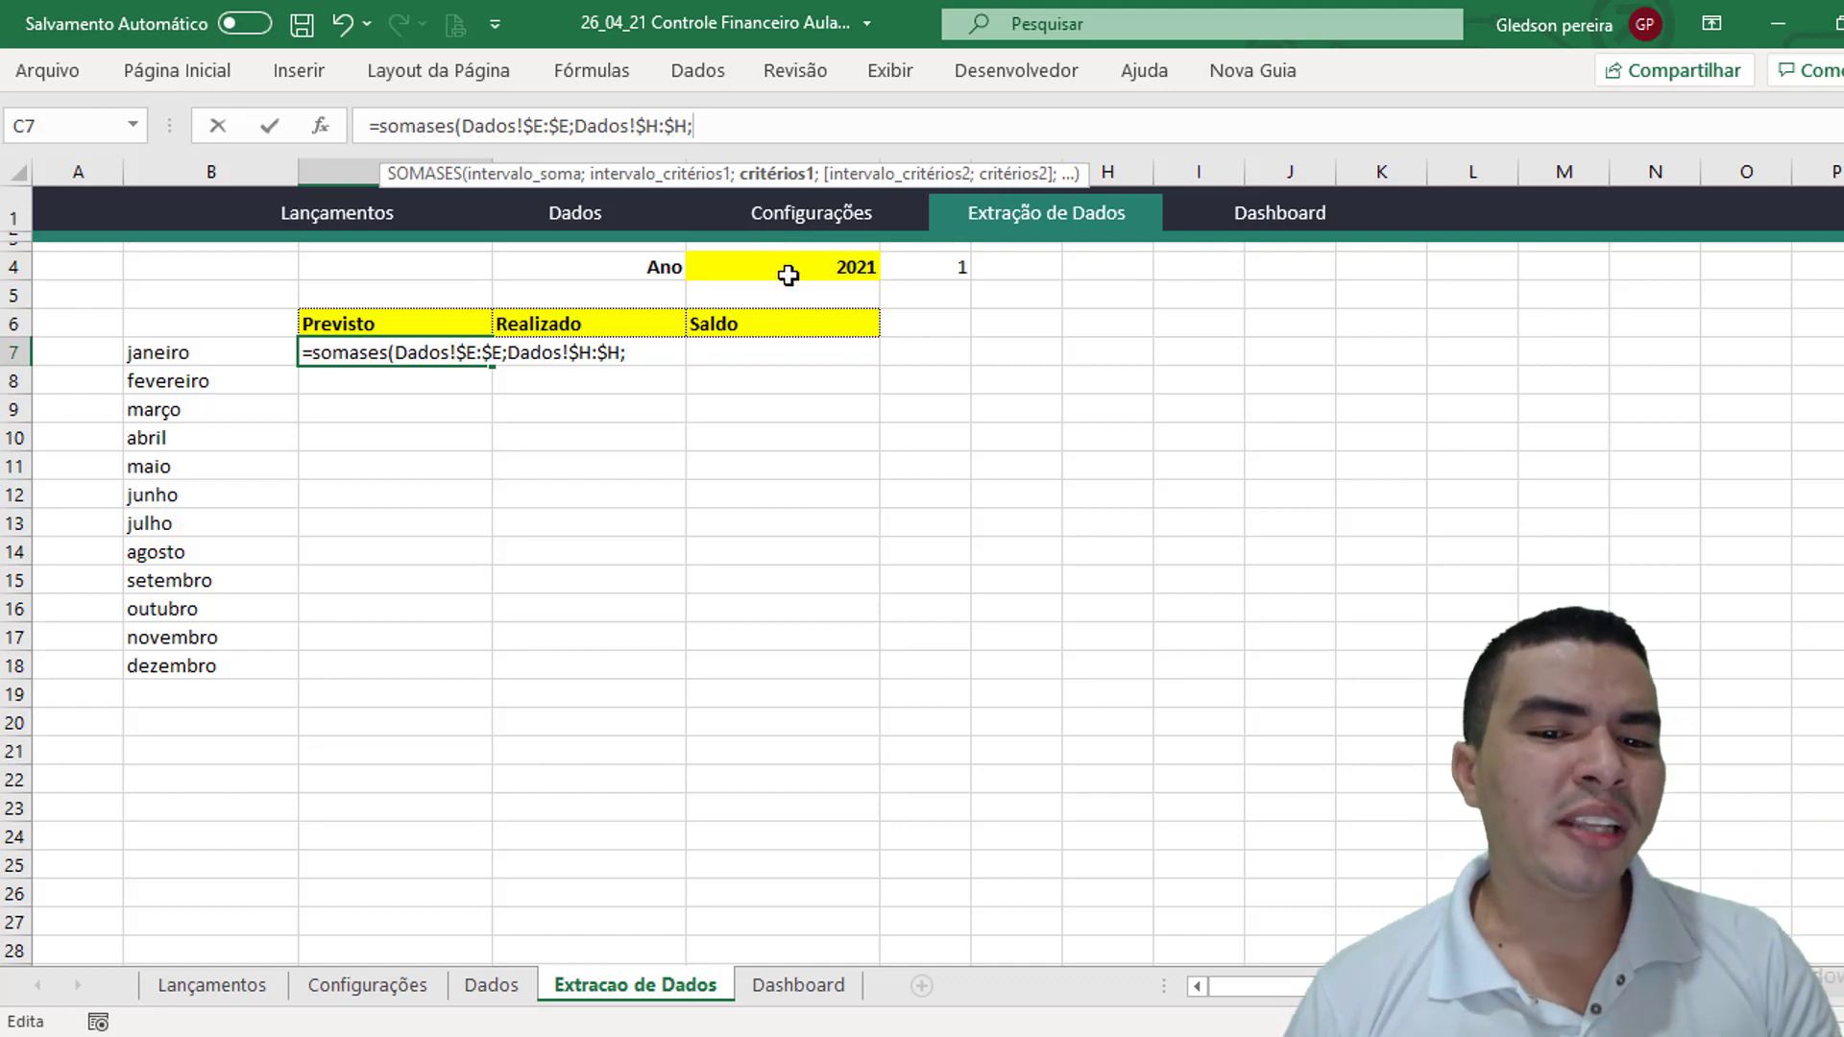
Use the locked year cell $E$4 as the first criterion
click(788, 276)
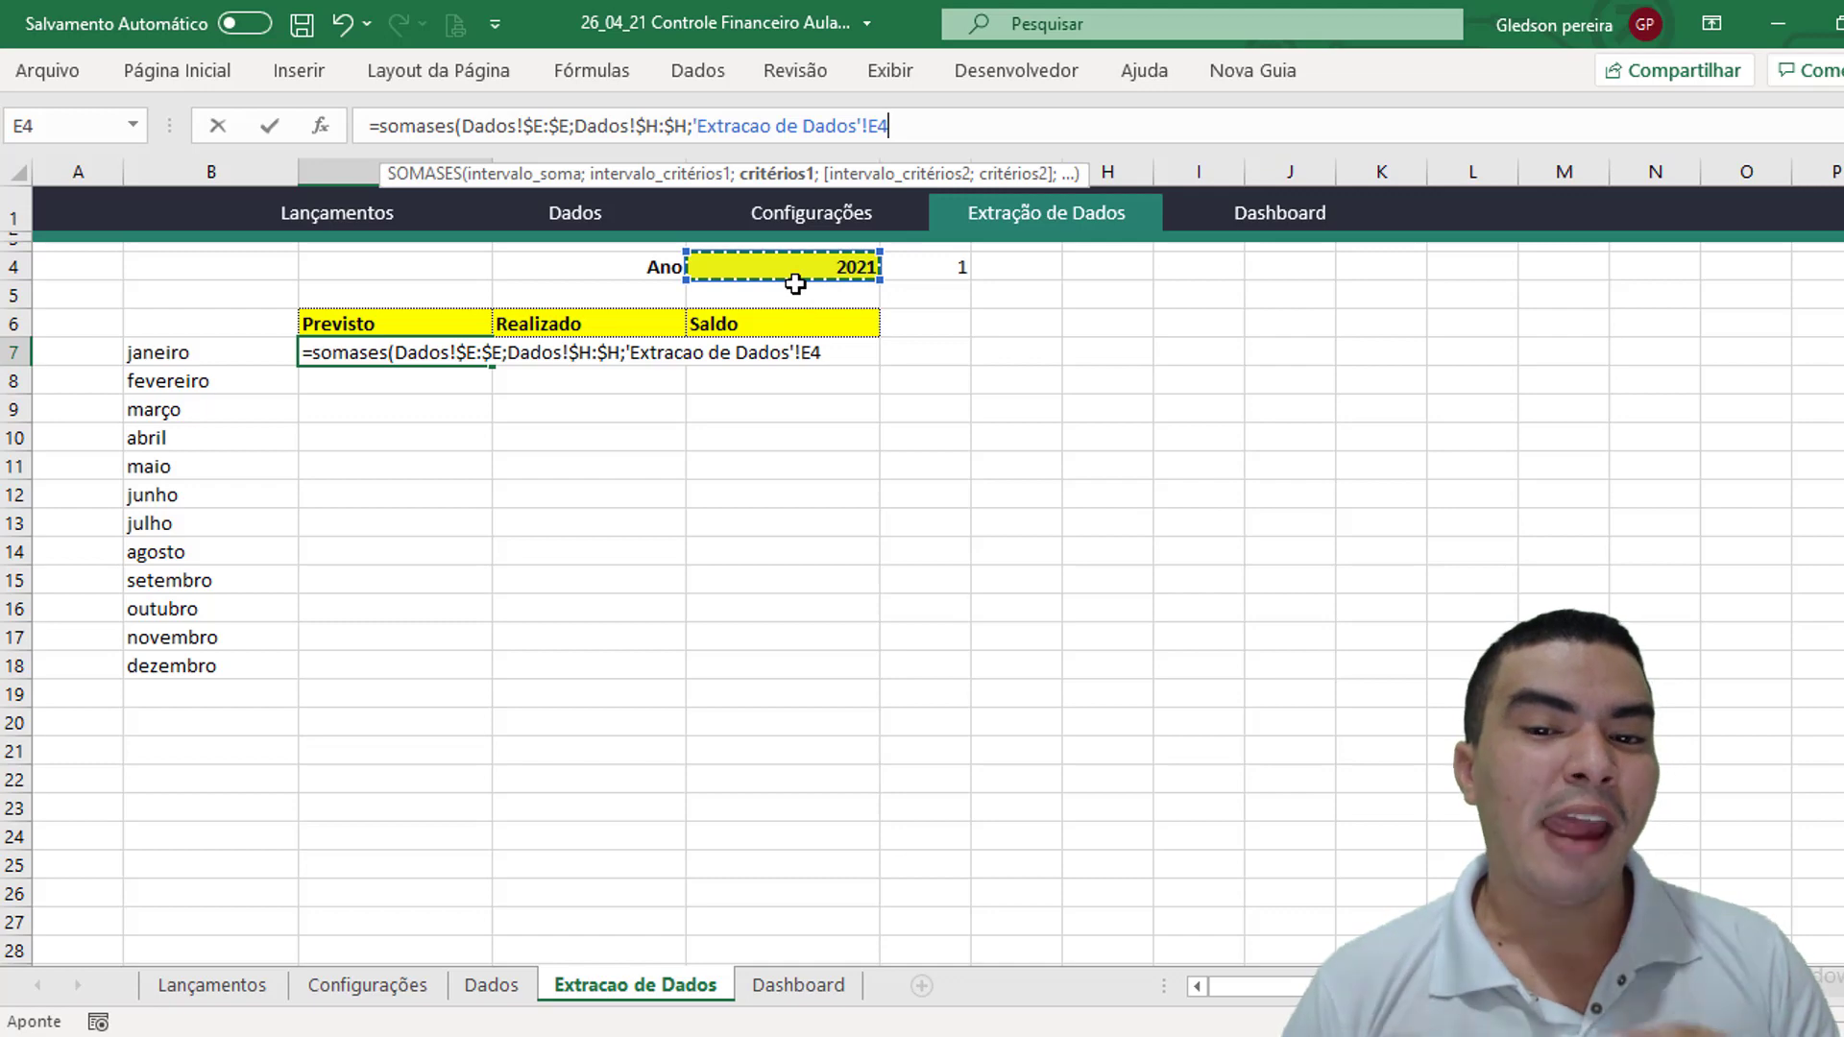
click(875, 126)
key(F4)
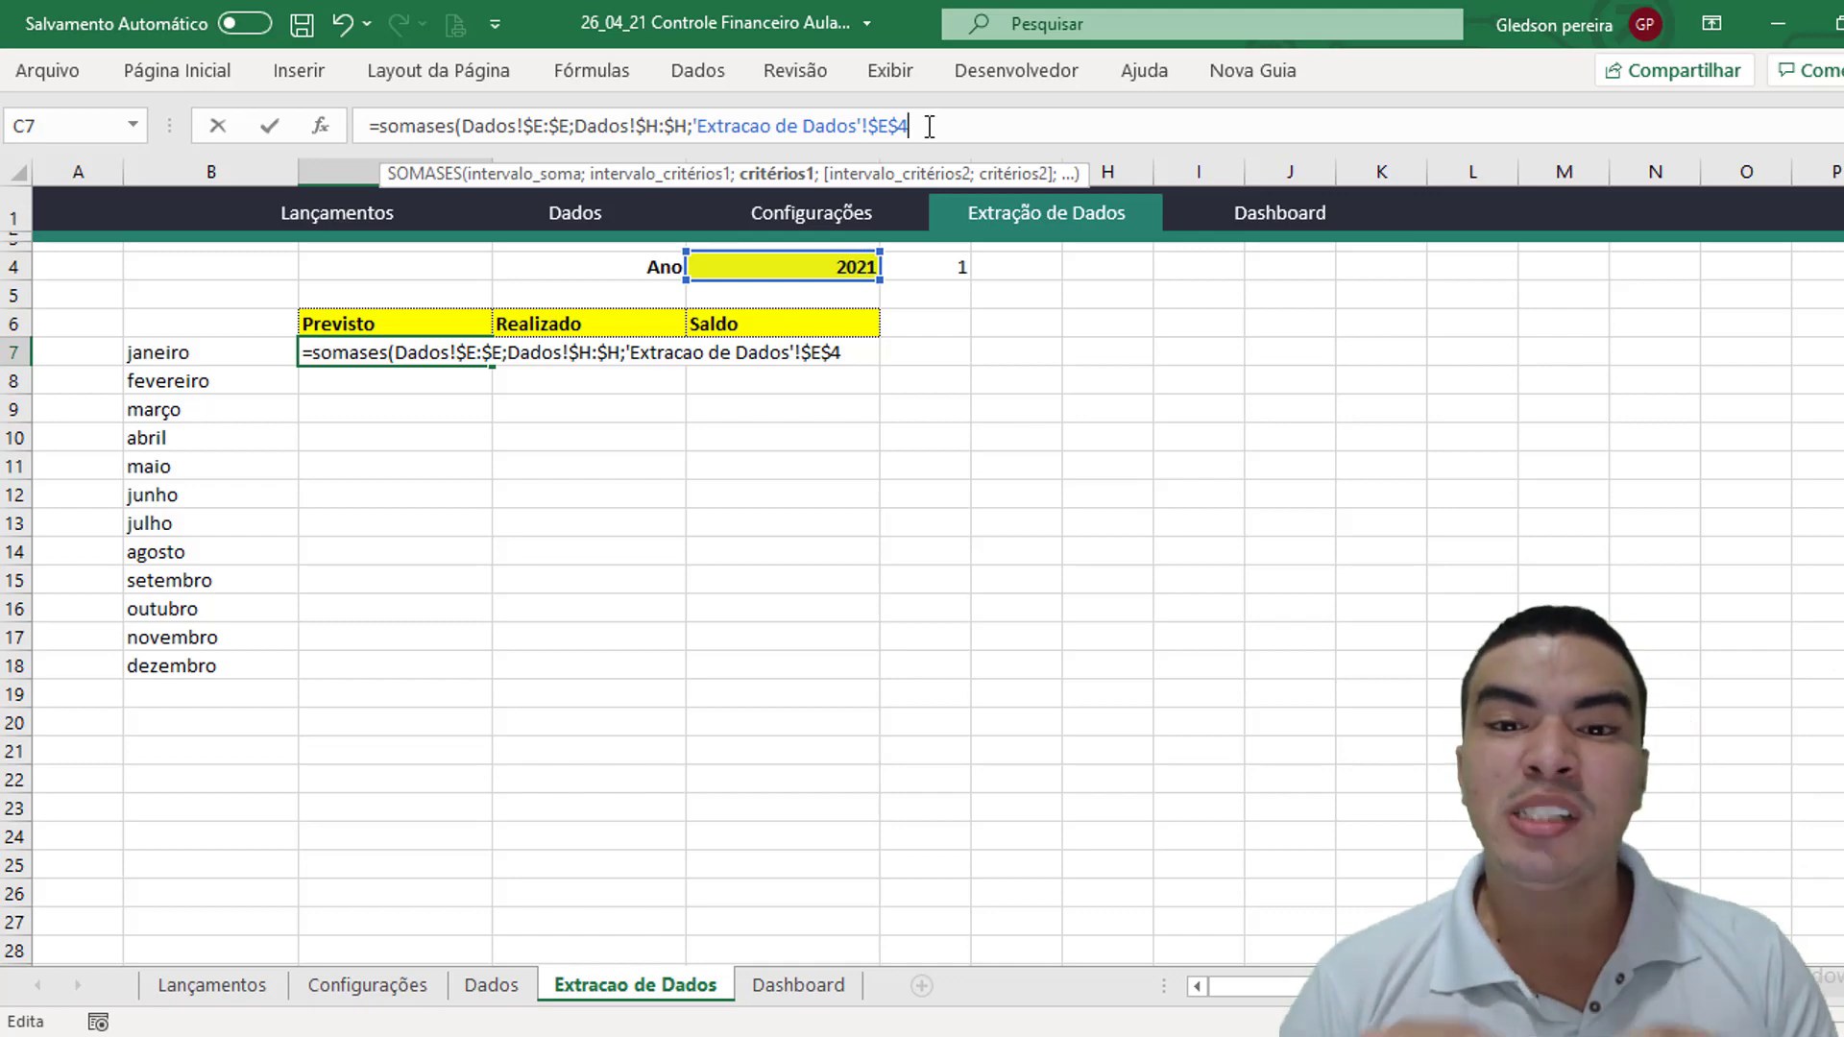
text(;)
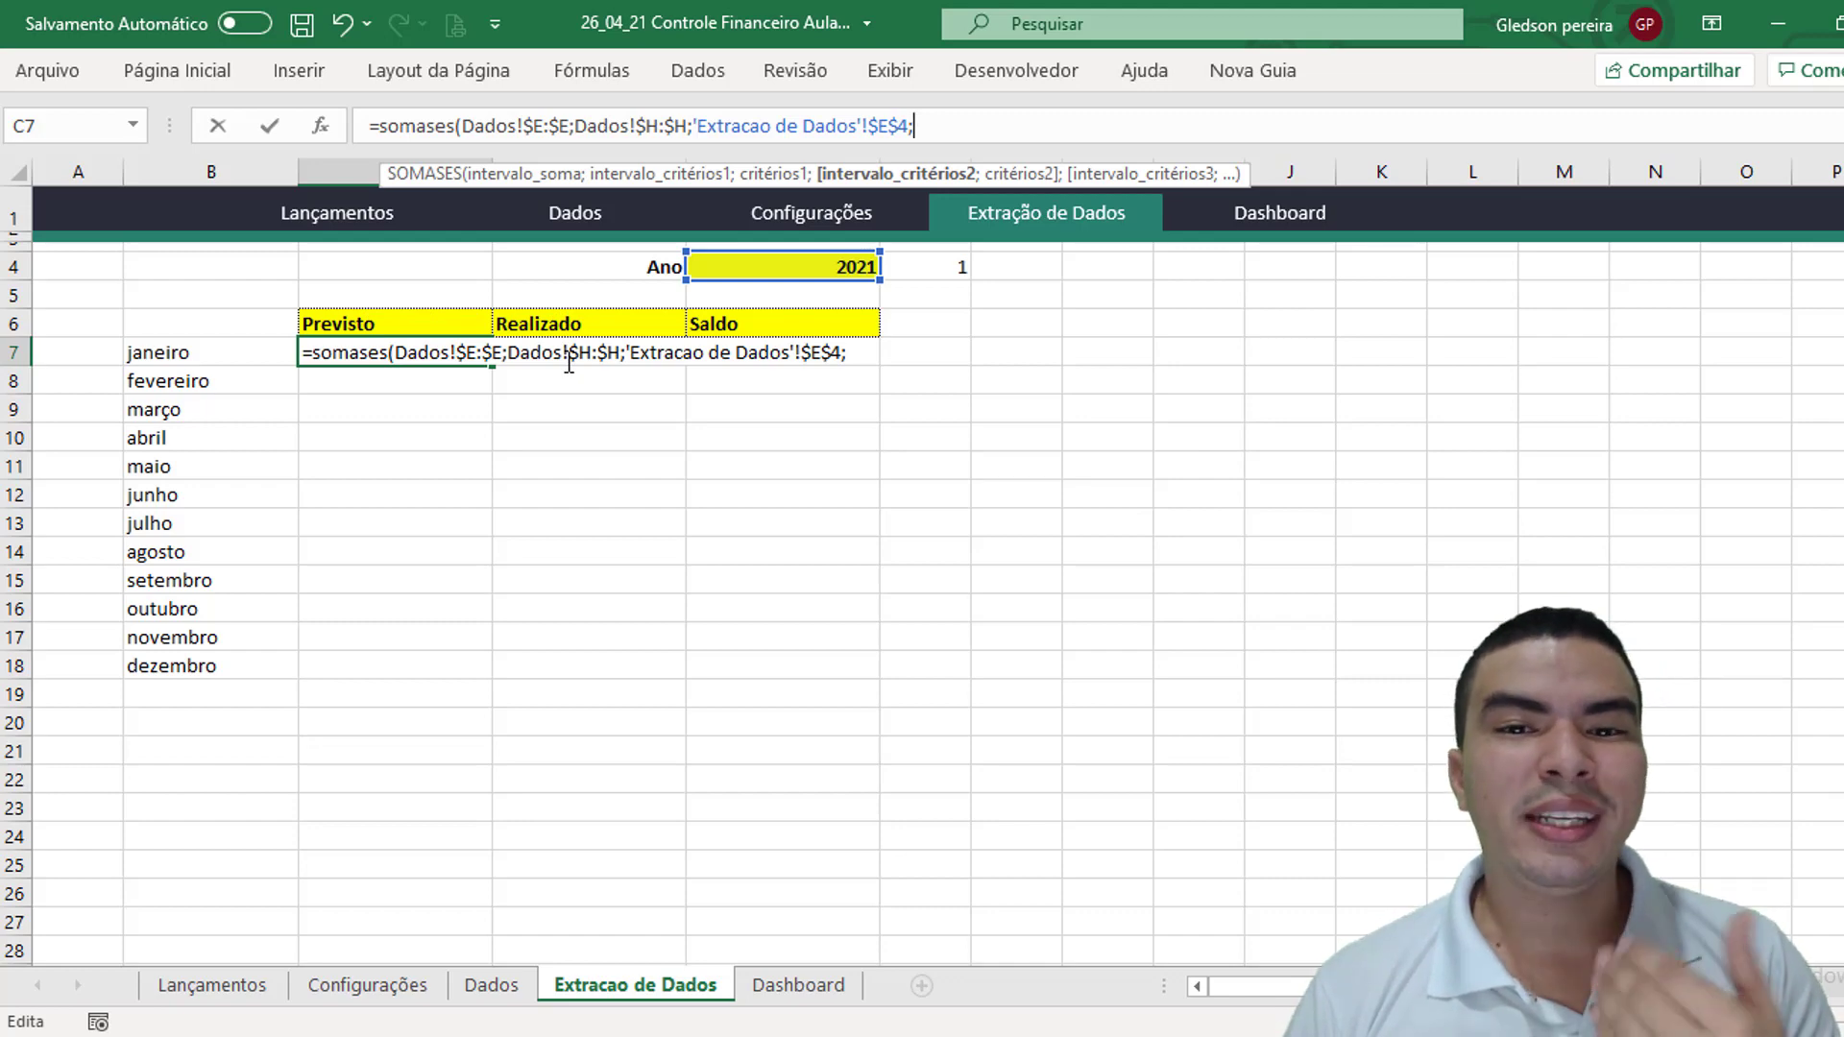
Add the criteria pair Dados!$G:$G and $B7 (janeiro) to the C7 formula
click(495, 987)
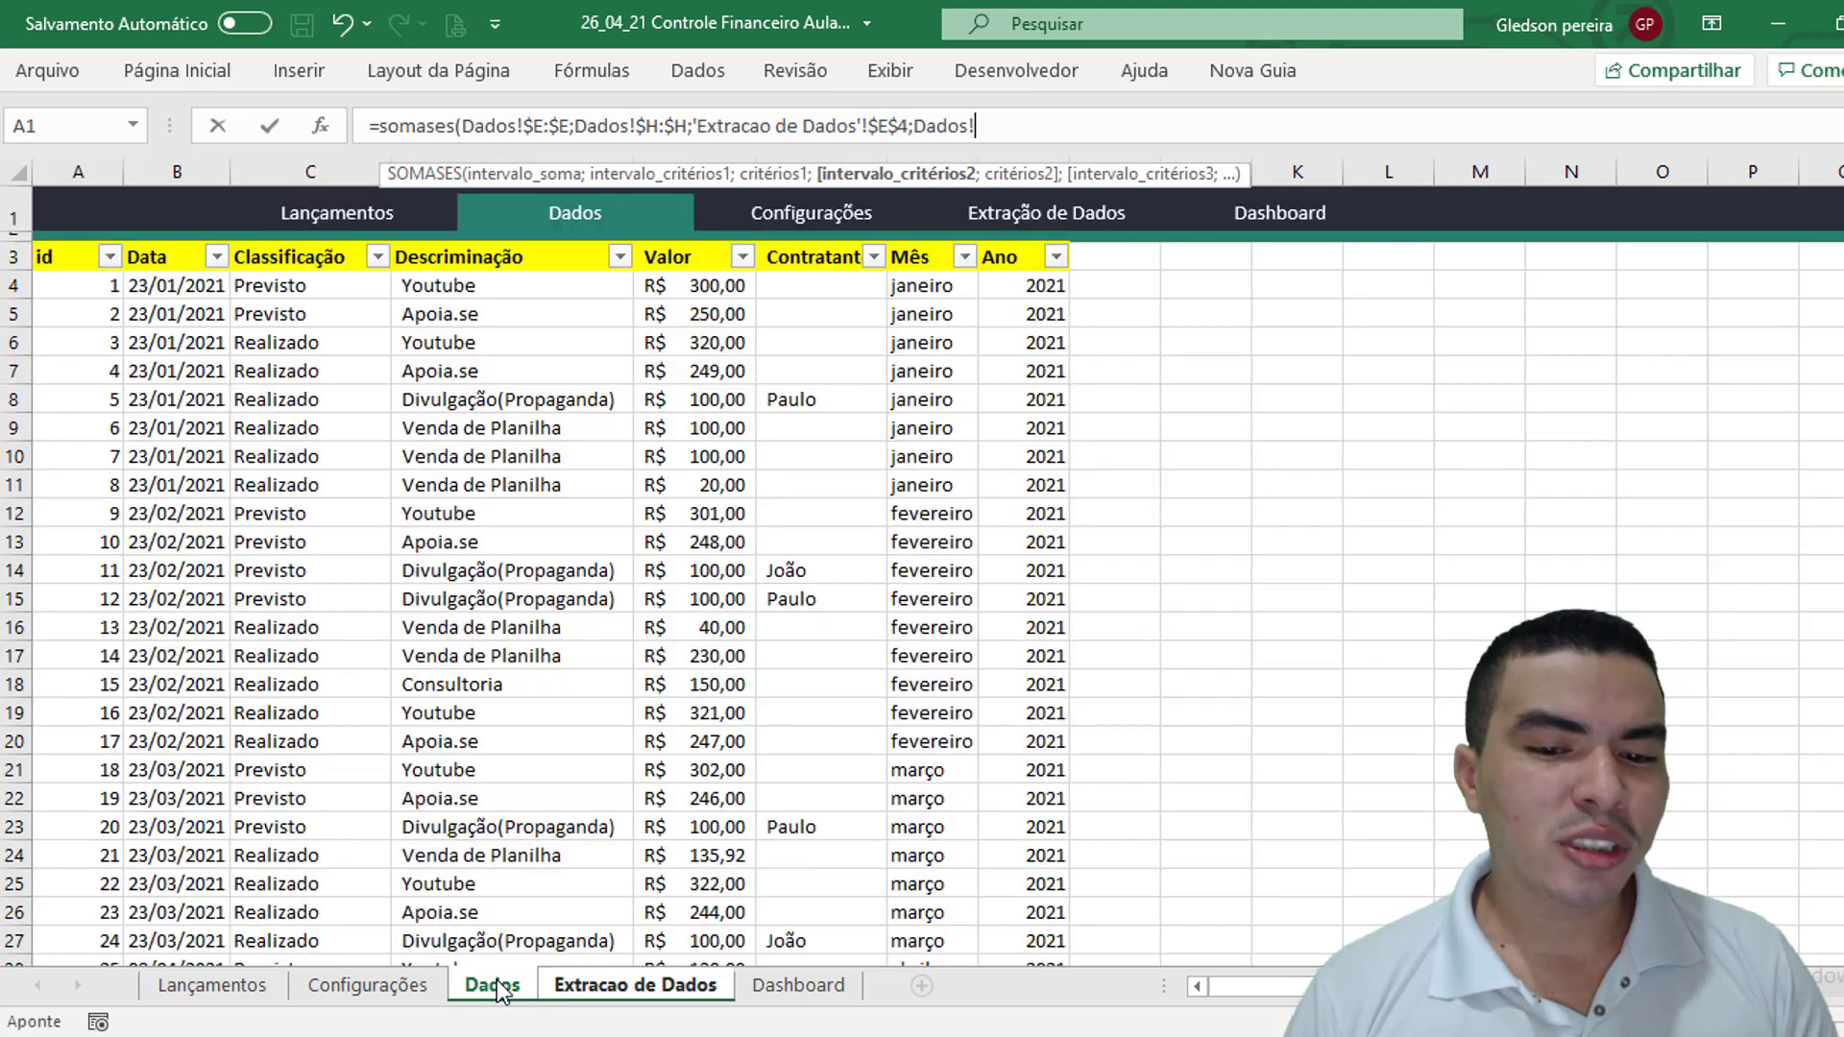
click(940, 161)
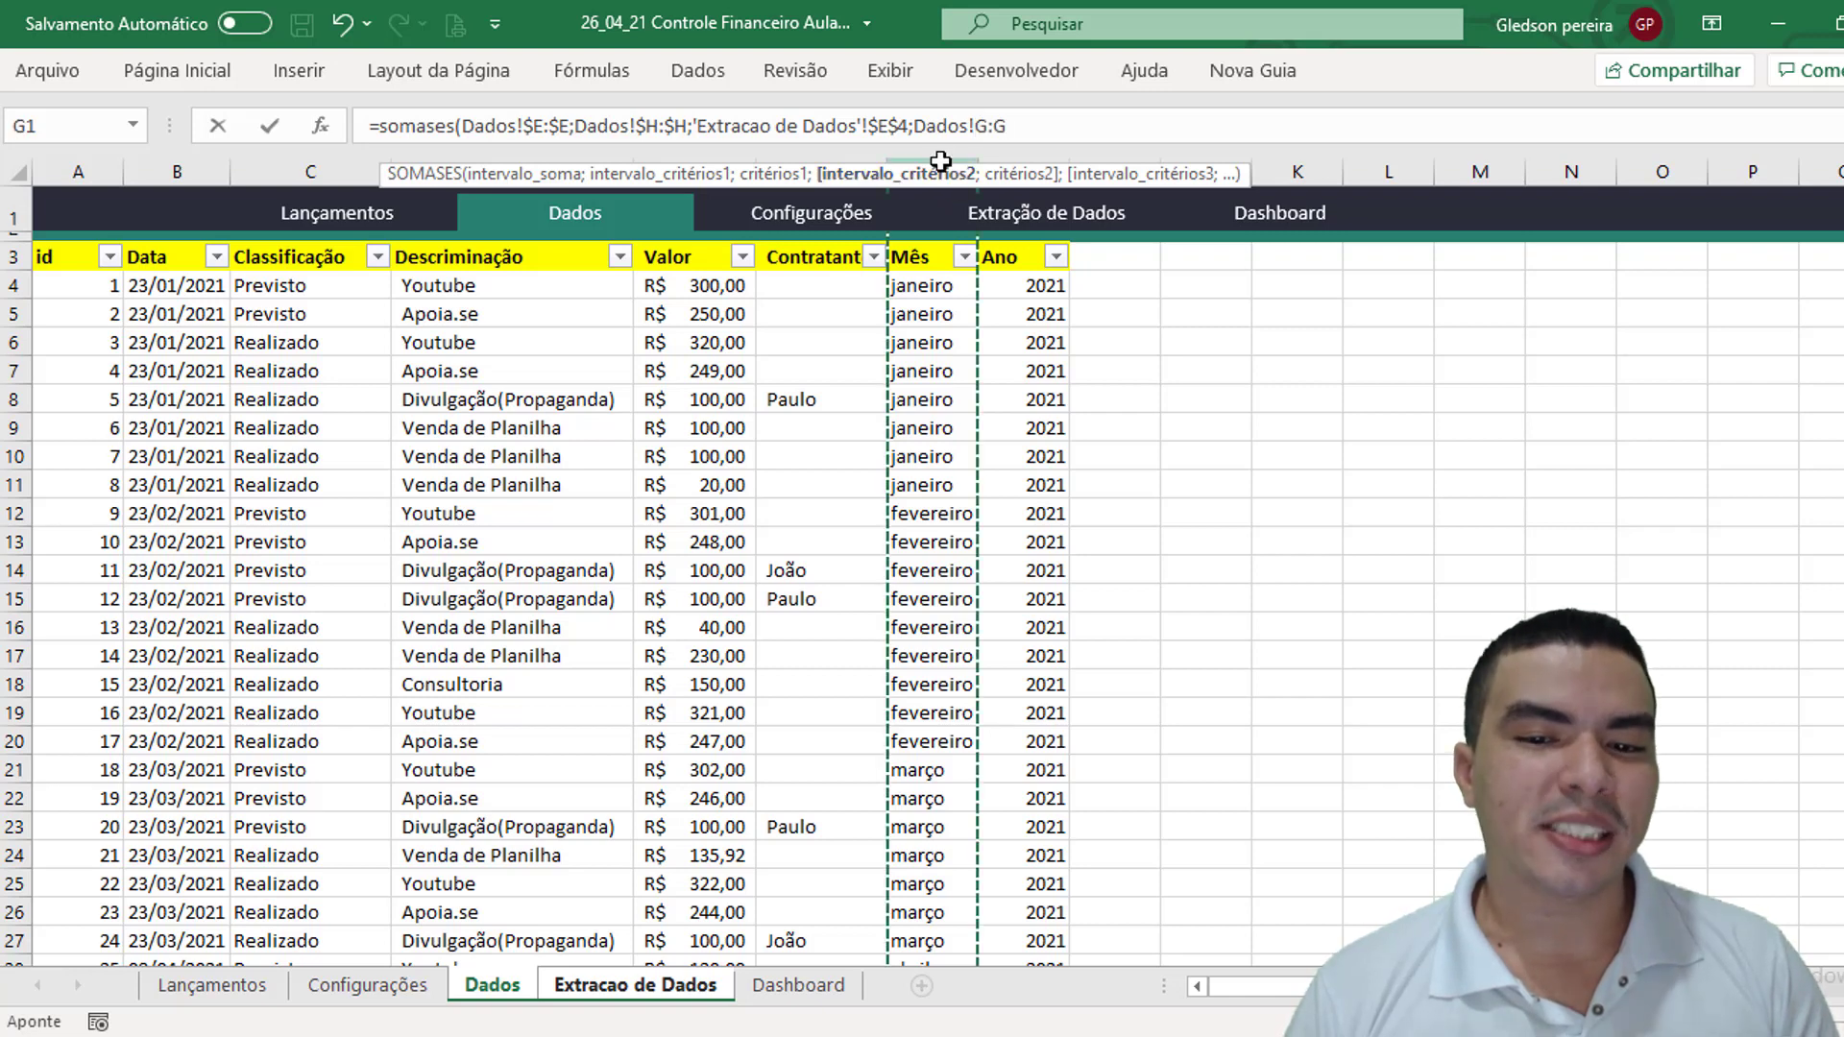
click(1009, 128)
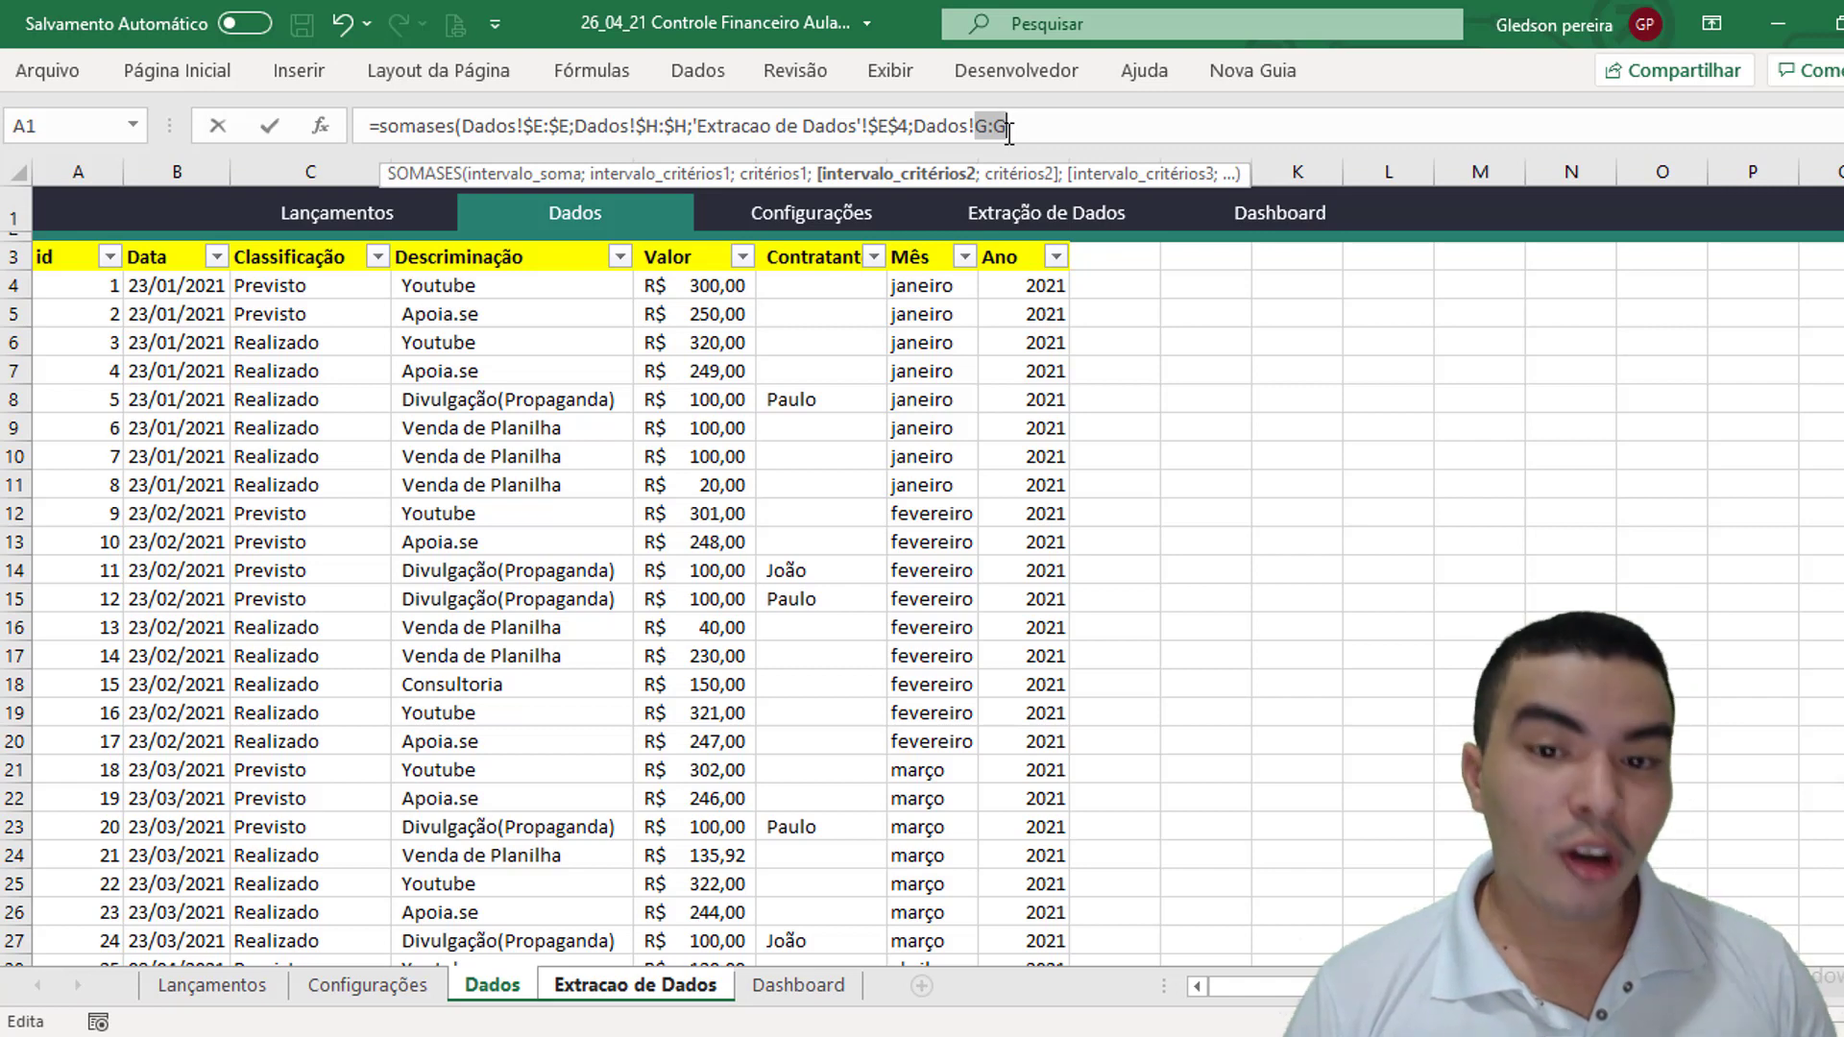
key(F4)
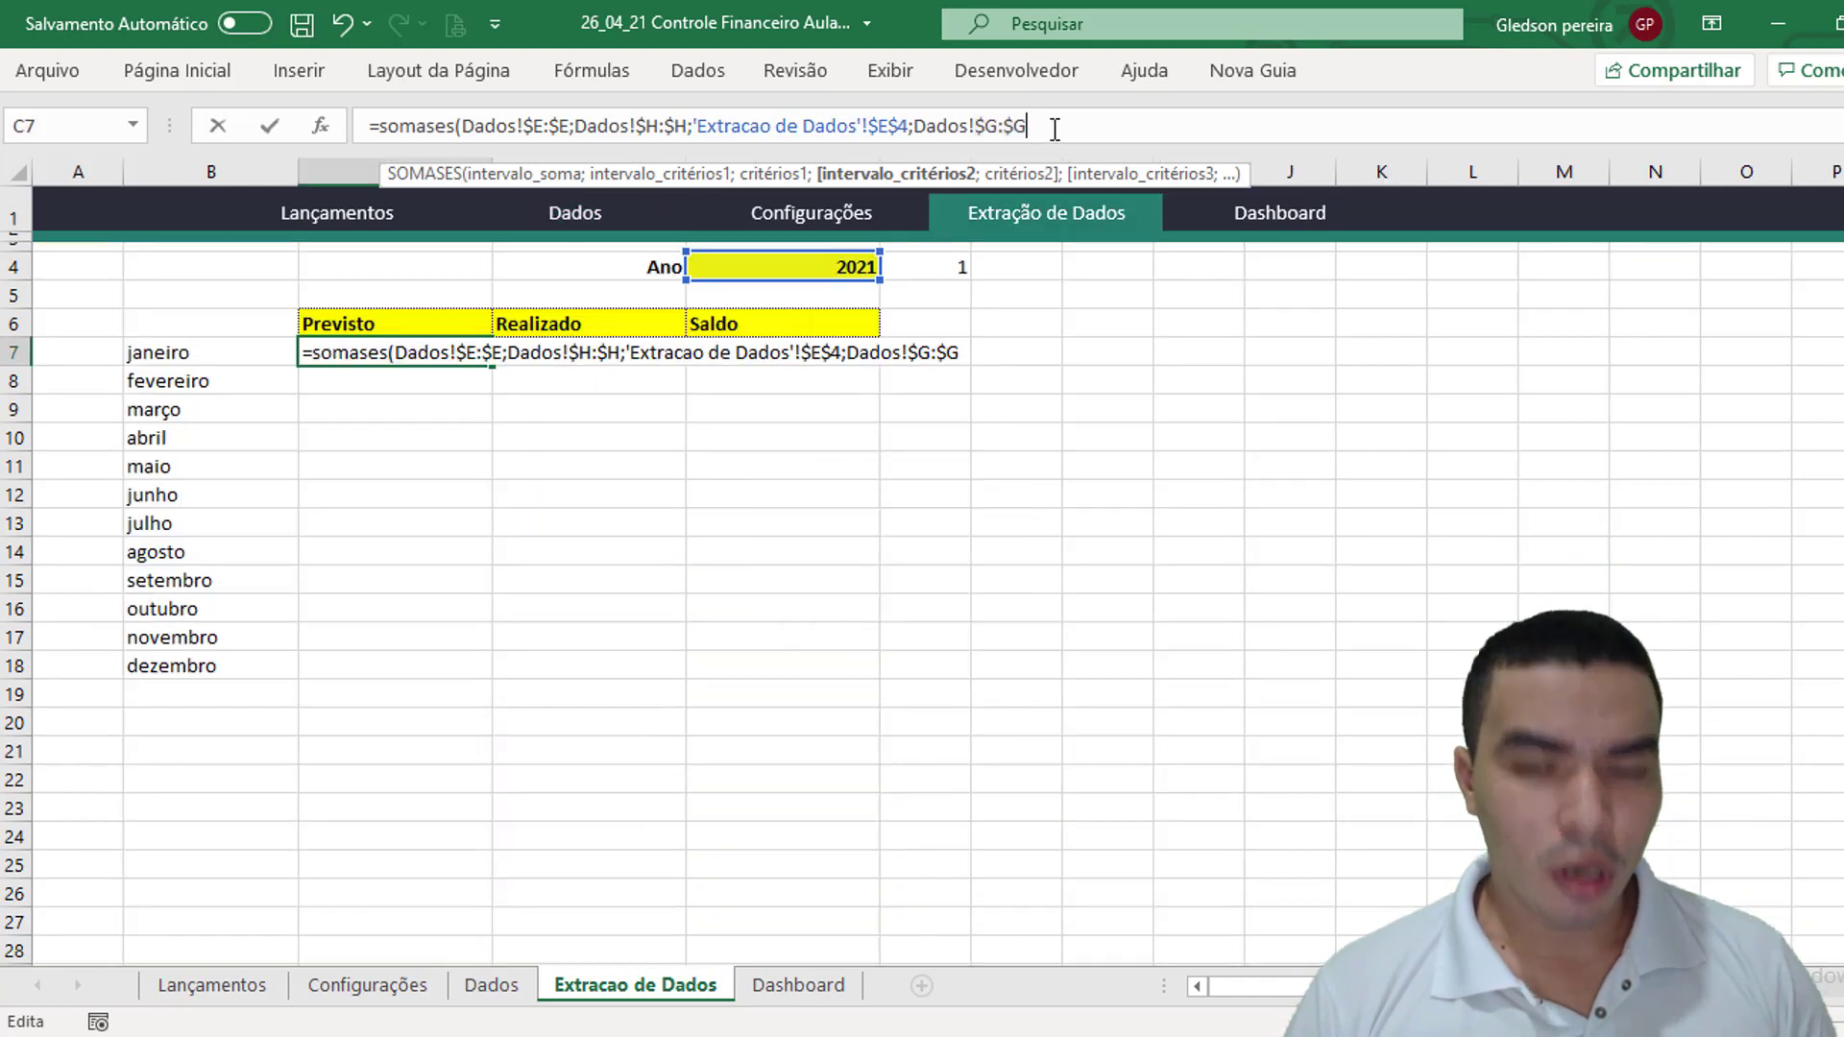
text(;)
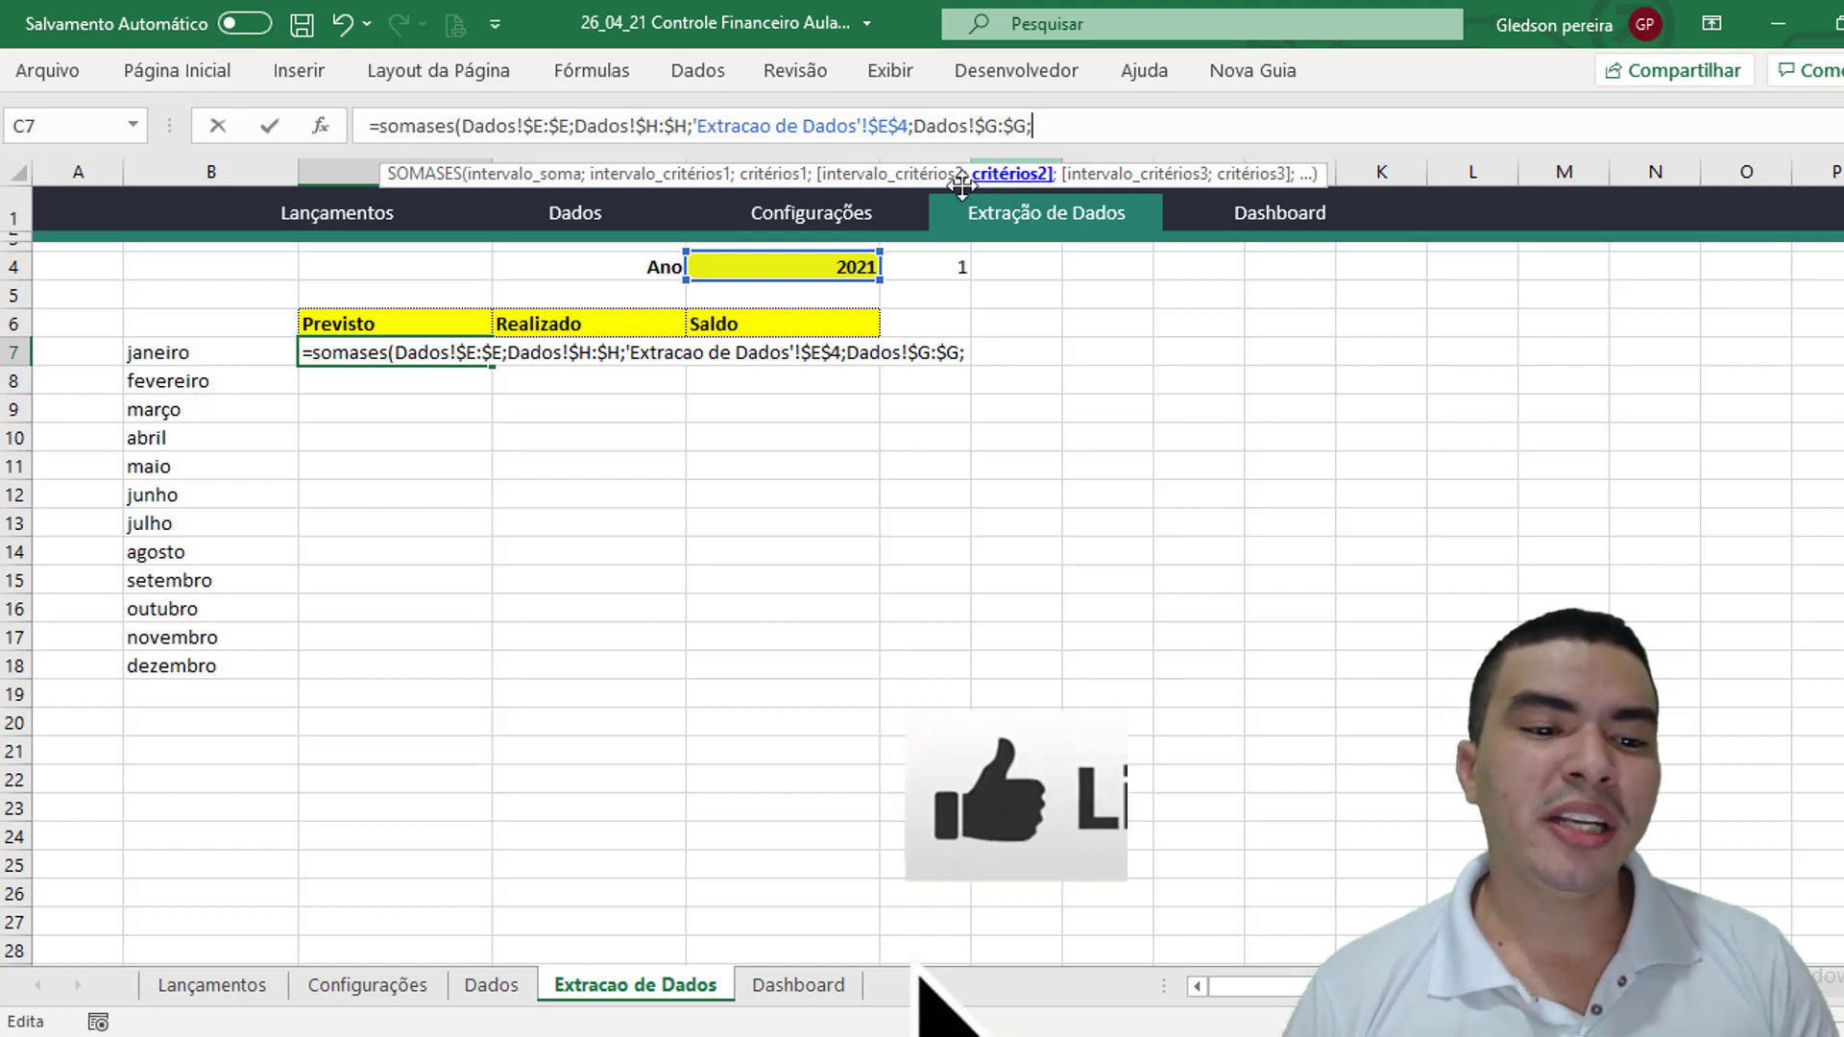
click(209, 355)
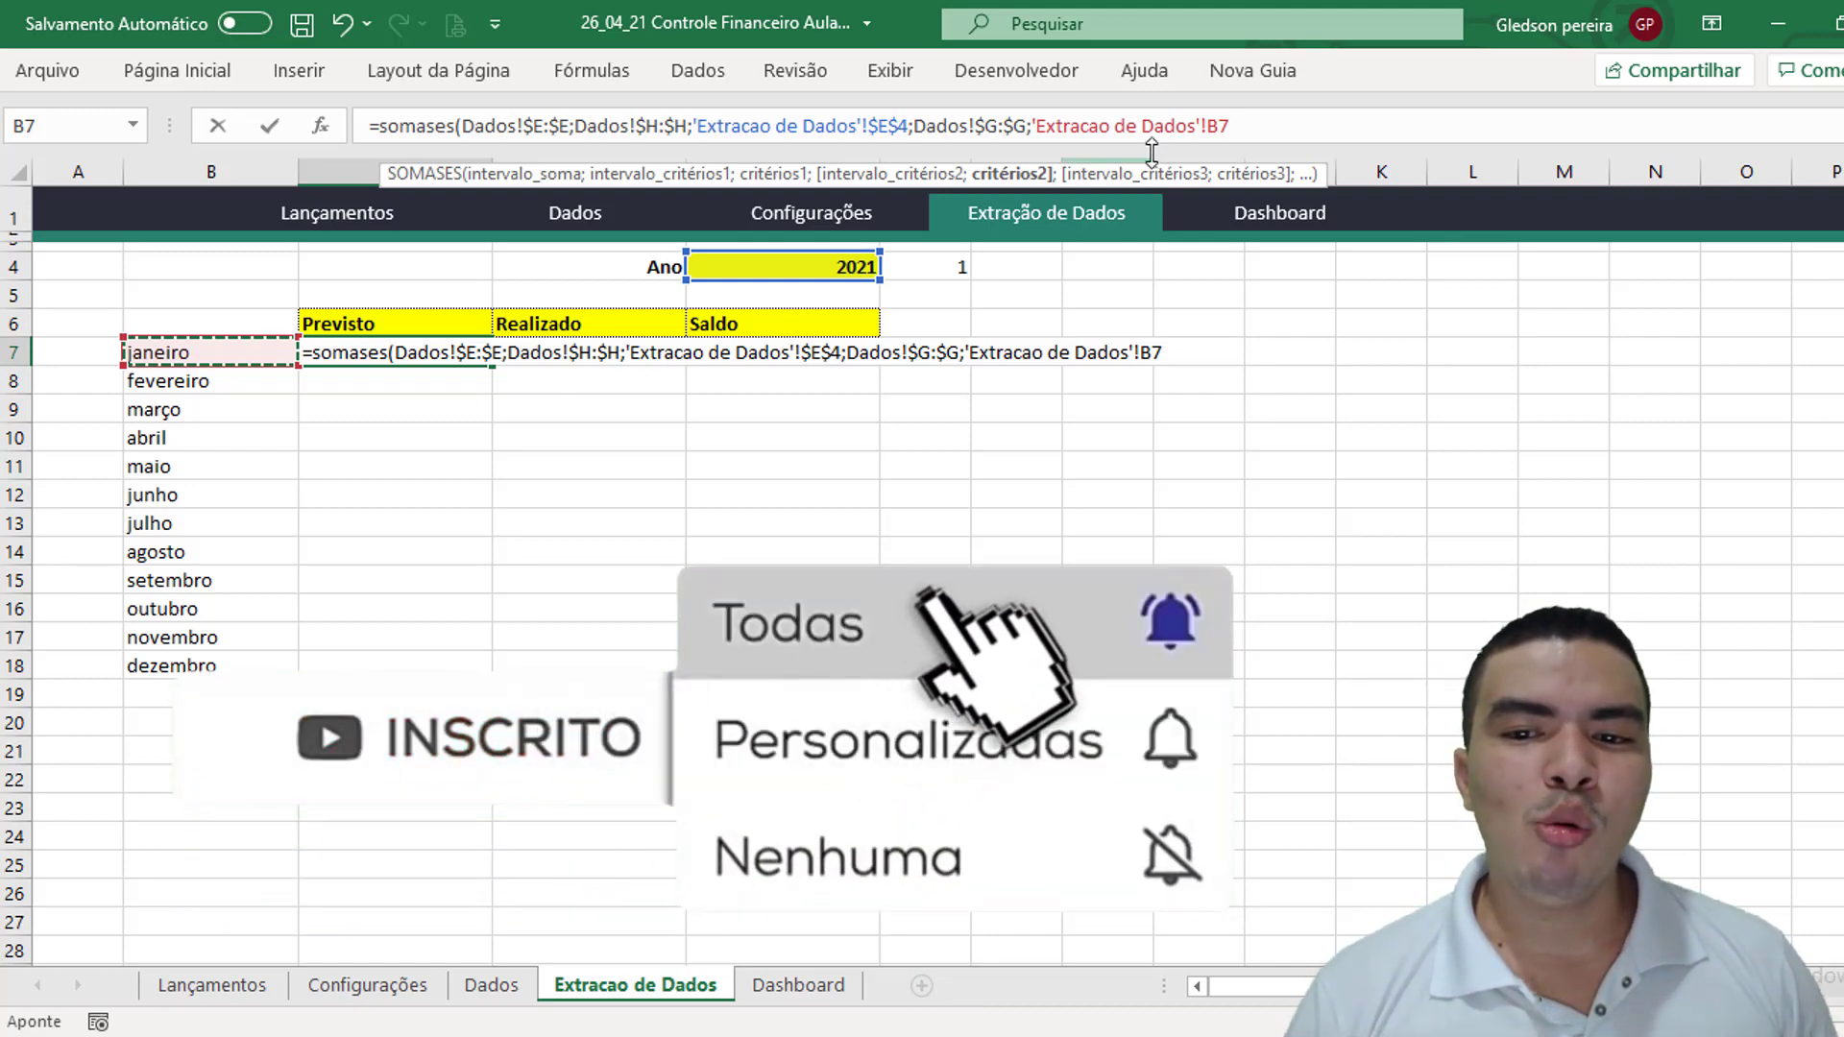
click(1209, 128)
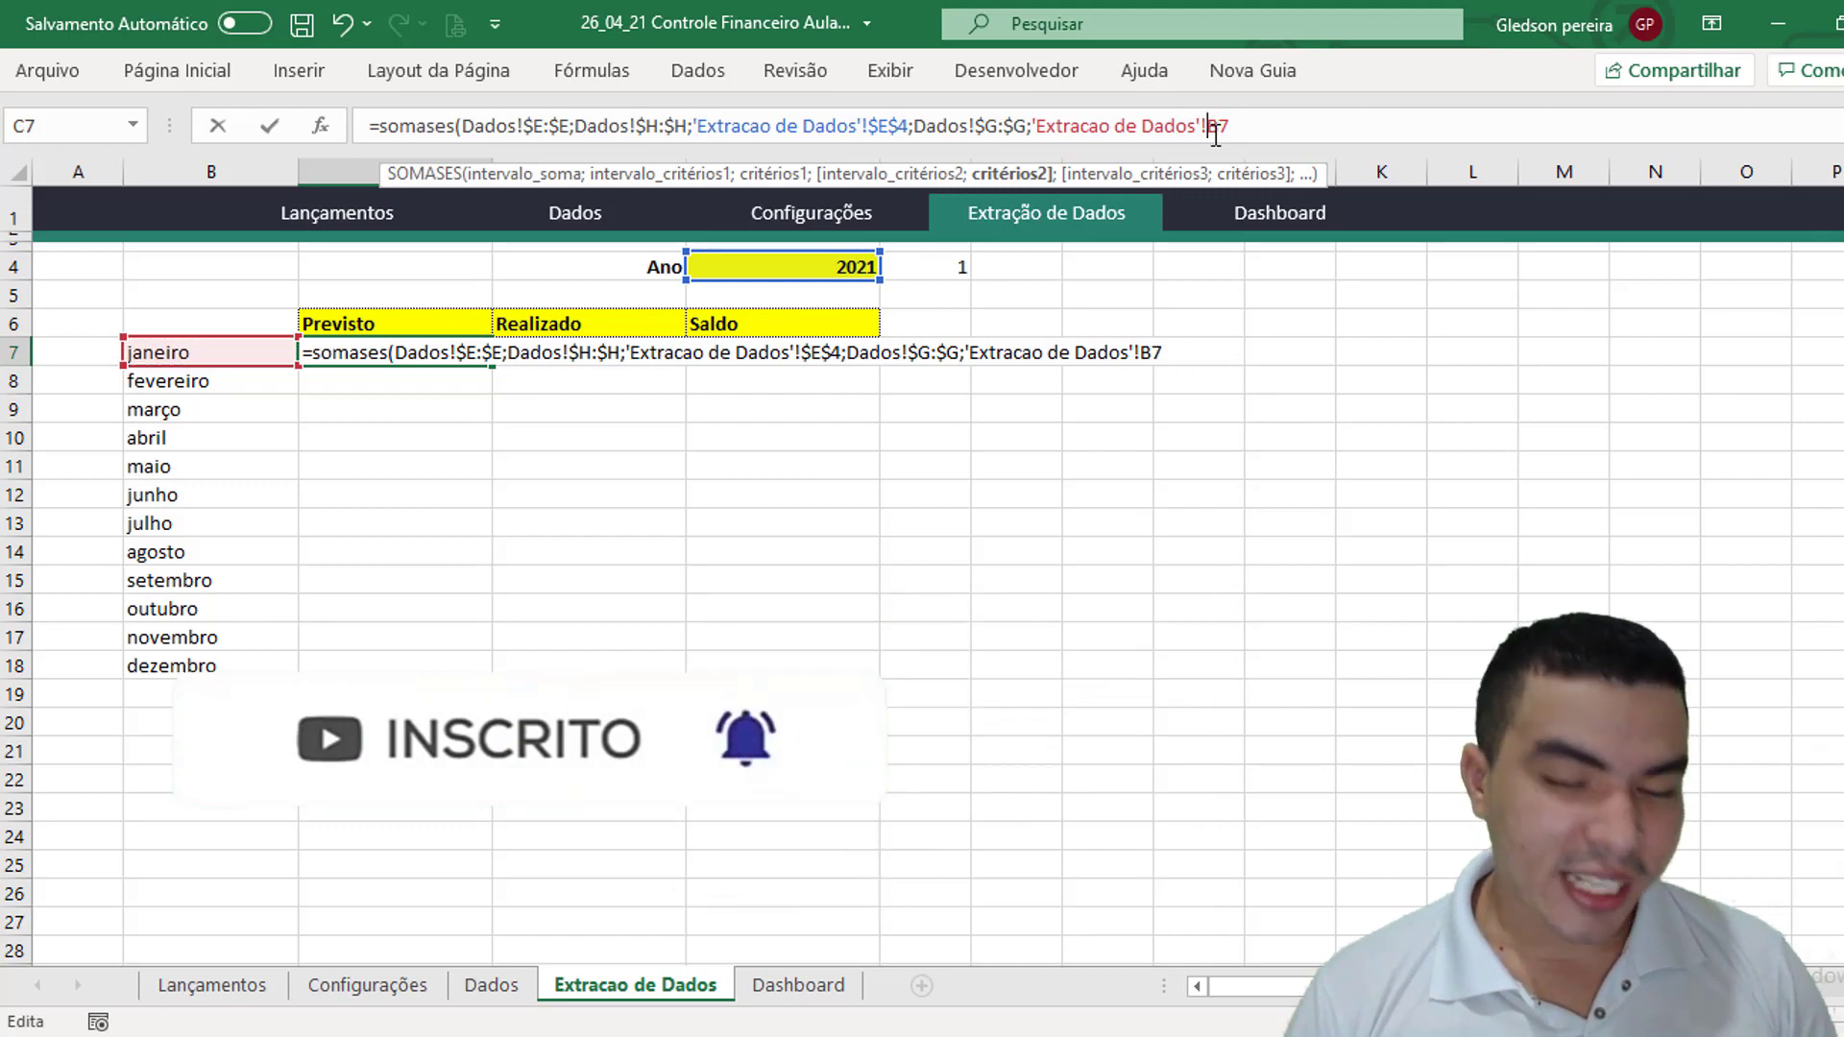
text($)
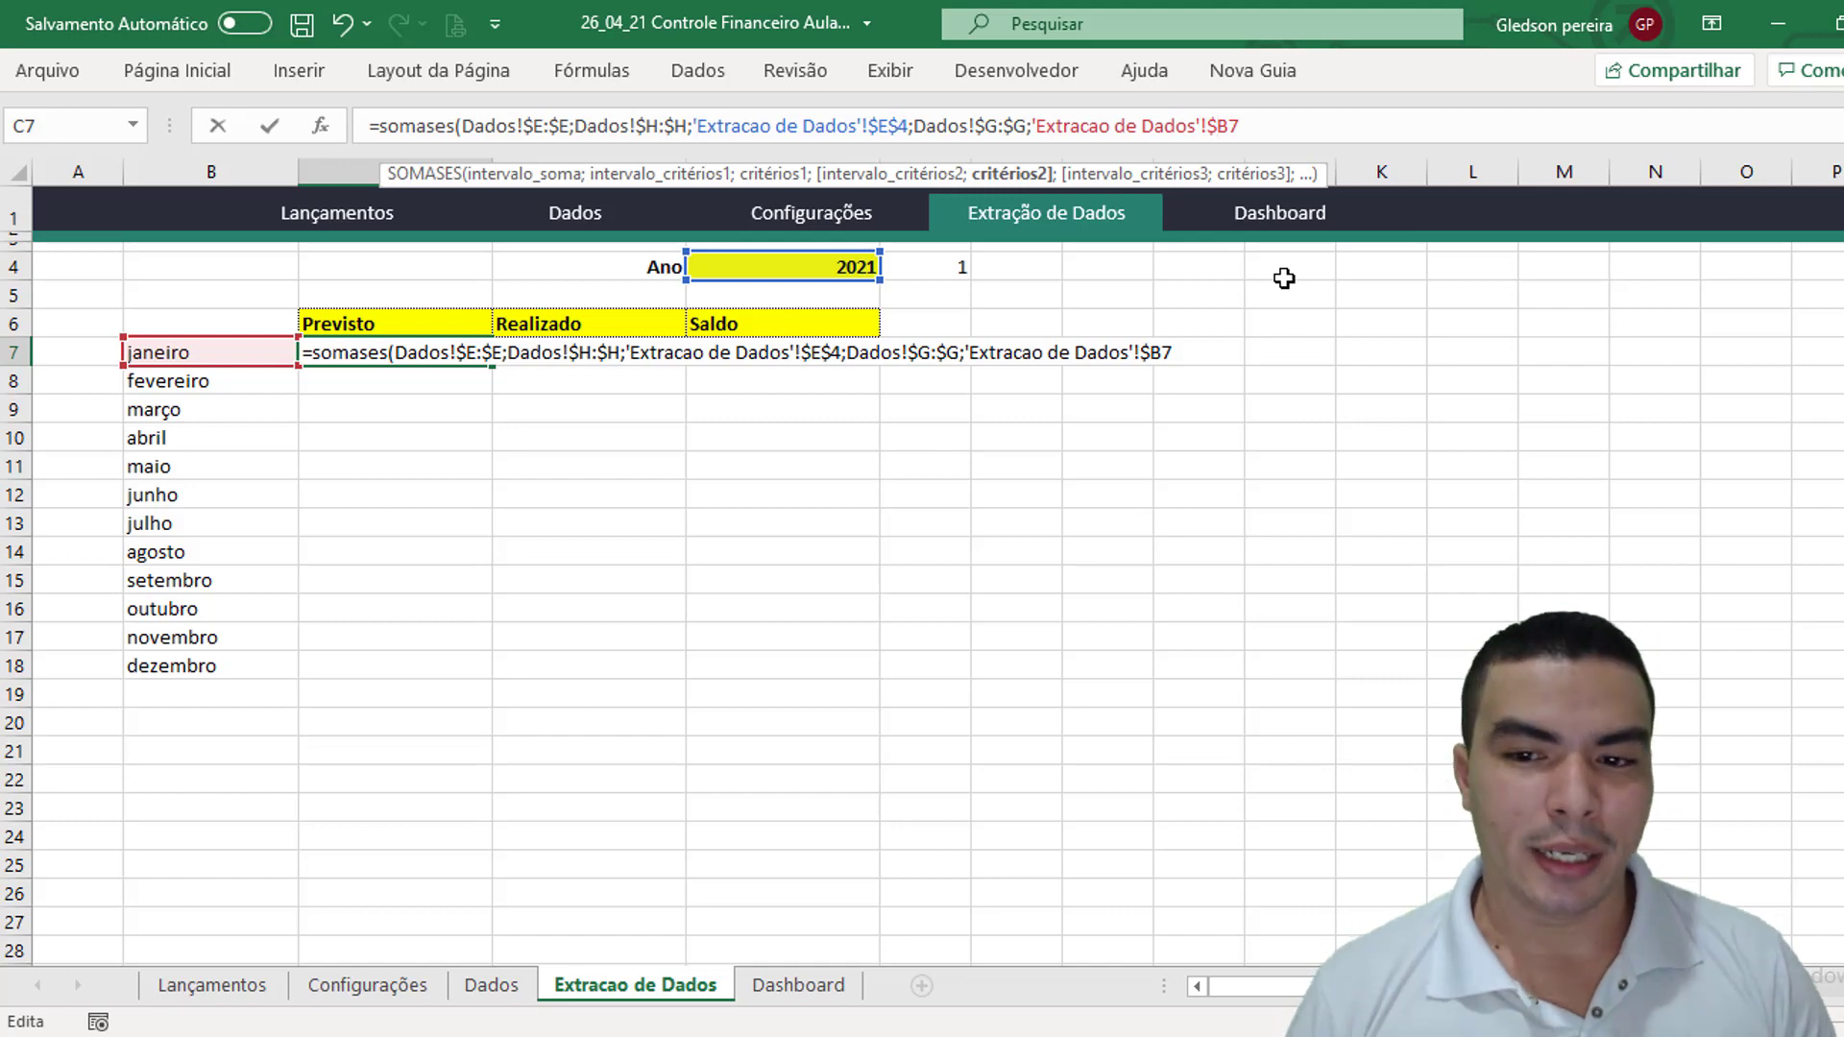
text(;)
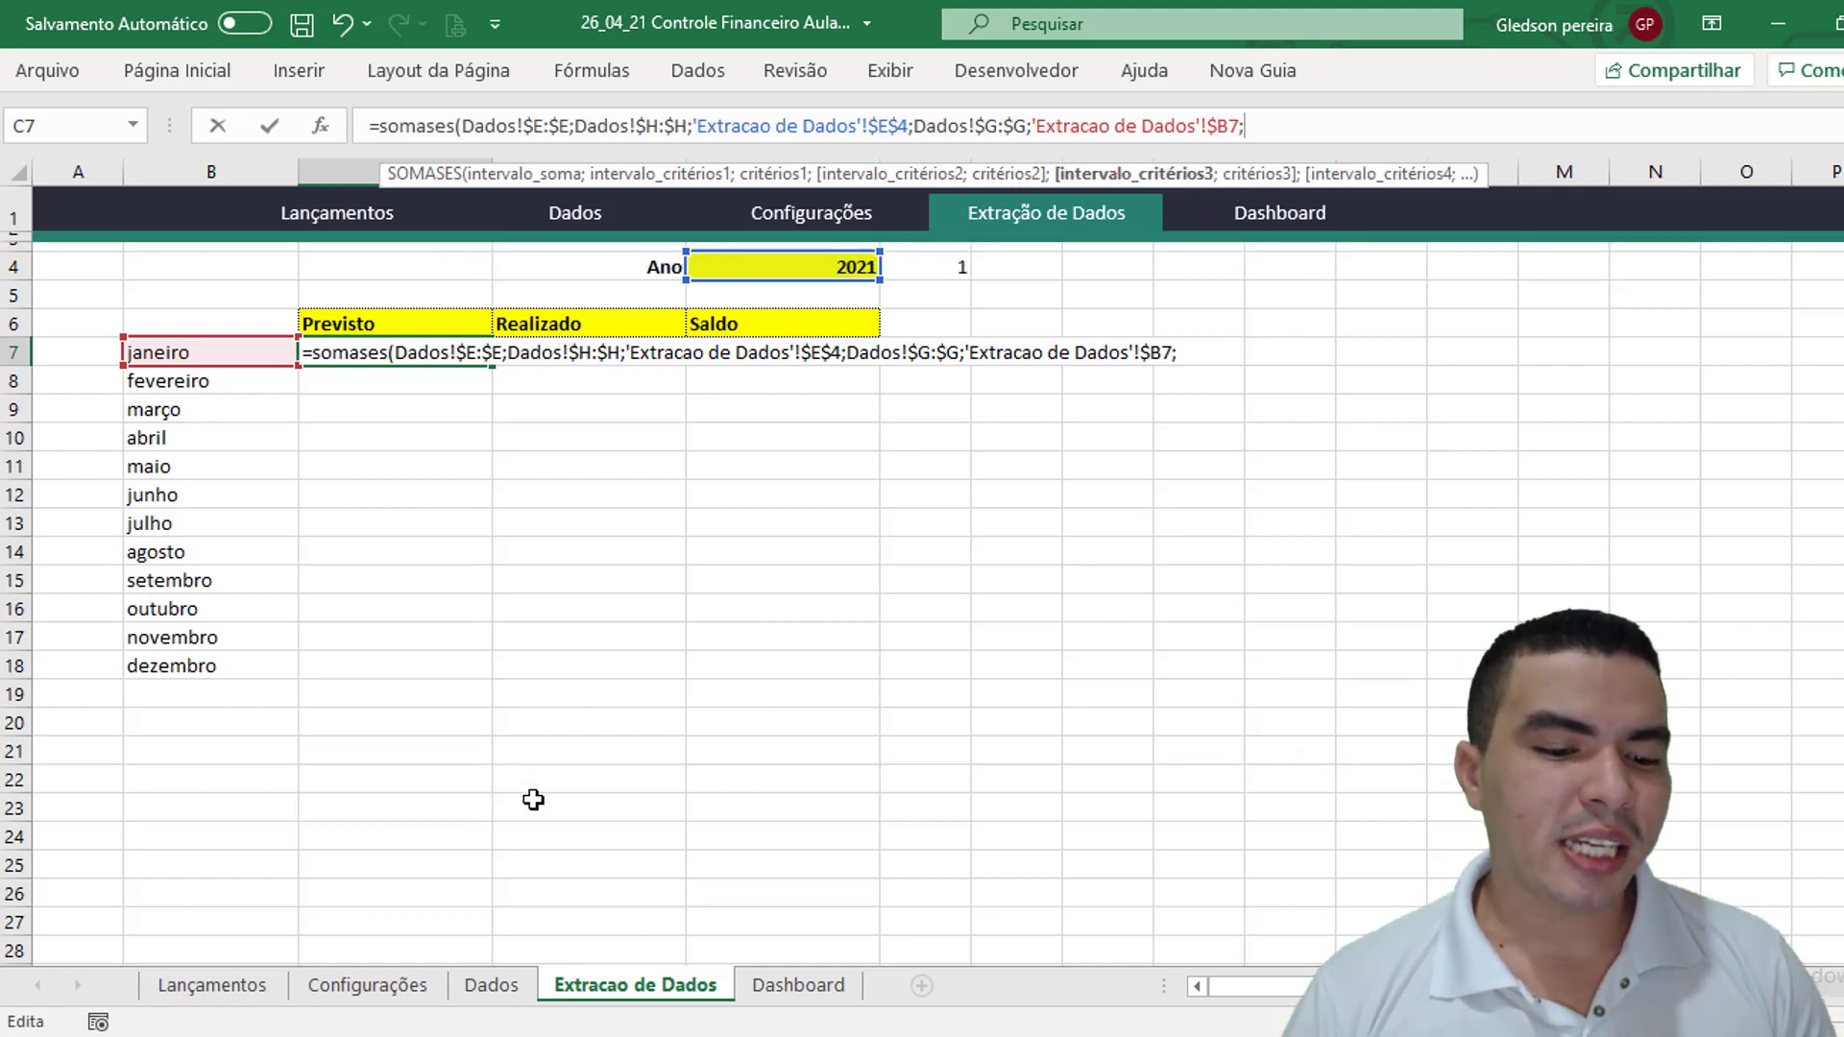
Add the final criteria pair Dados!$C:$C and C$6, close the formula, giving 550
click(491, 987)
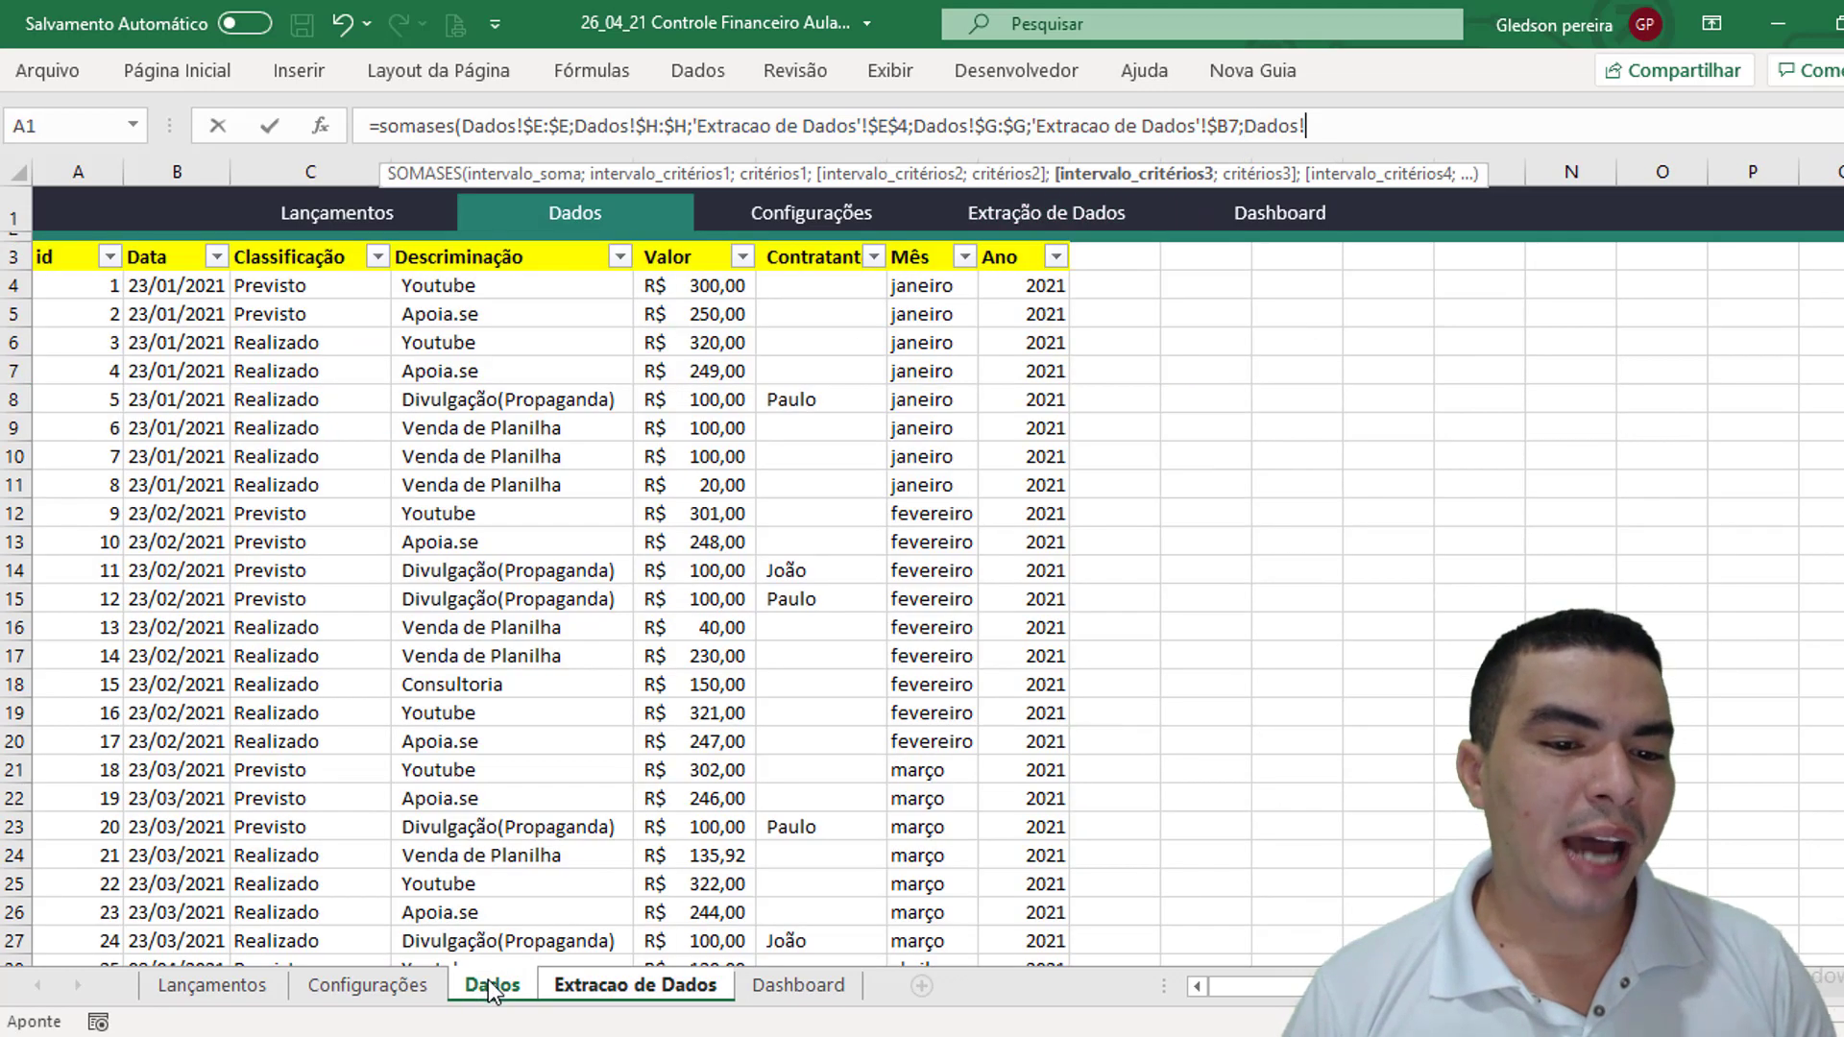
click(315, 170)
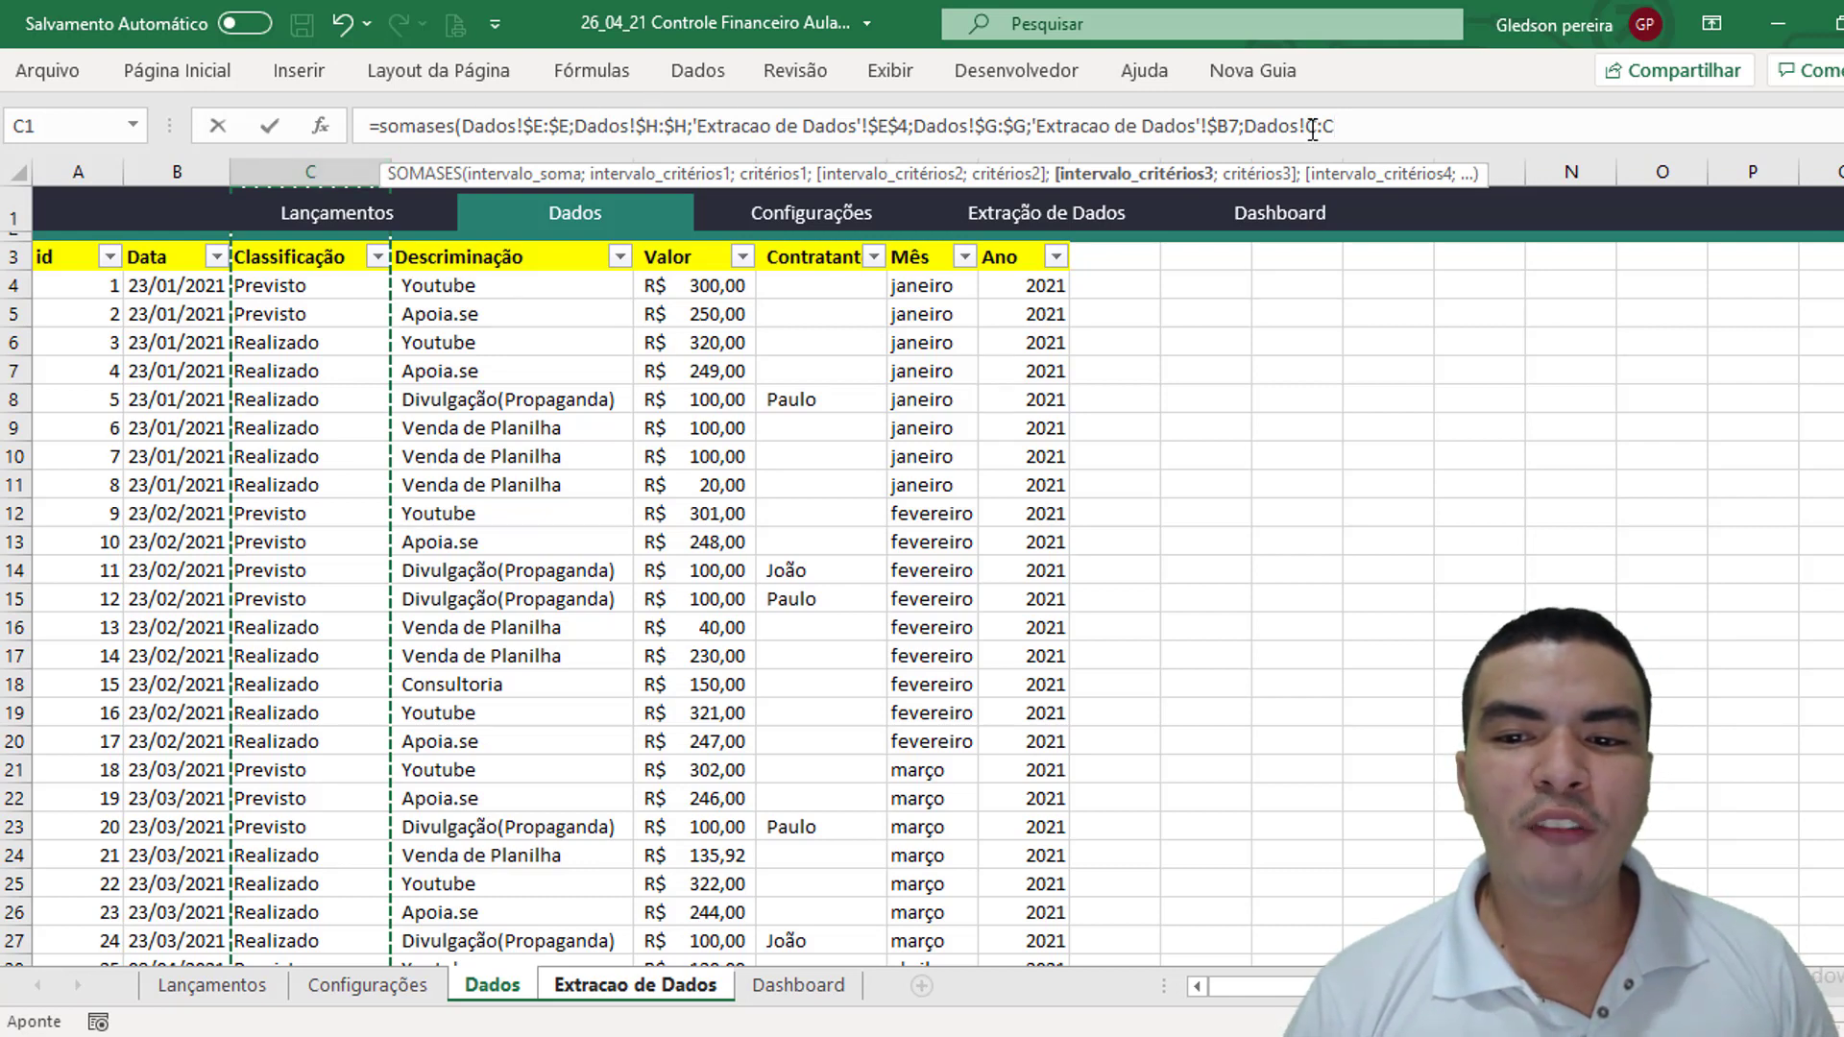
click(1345, 127)
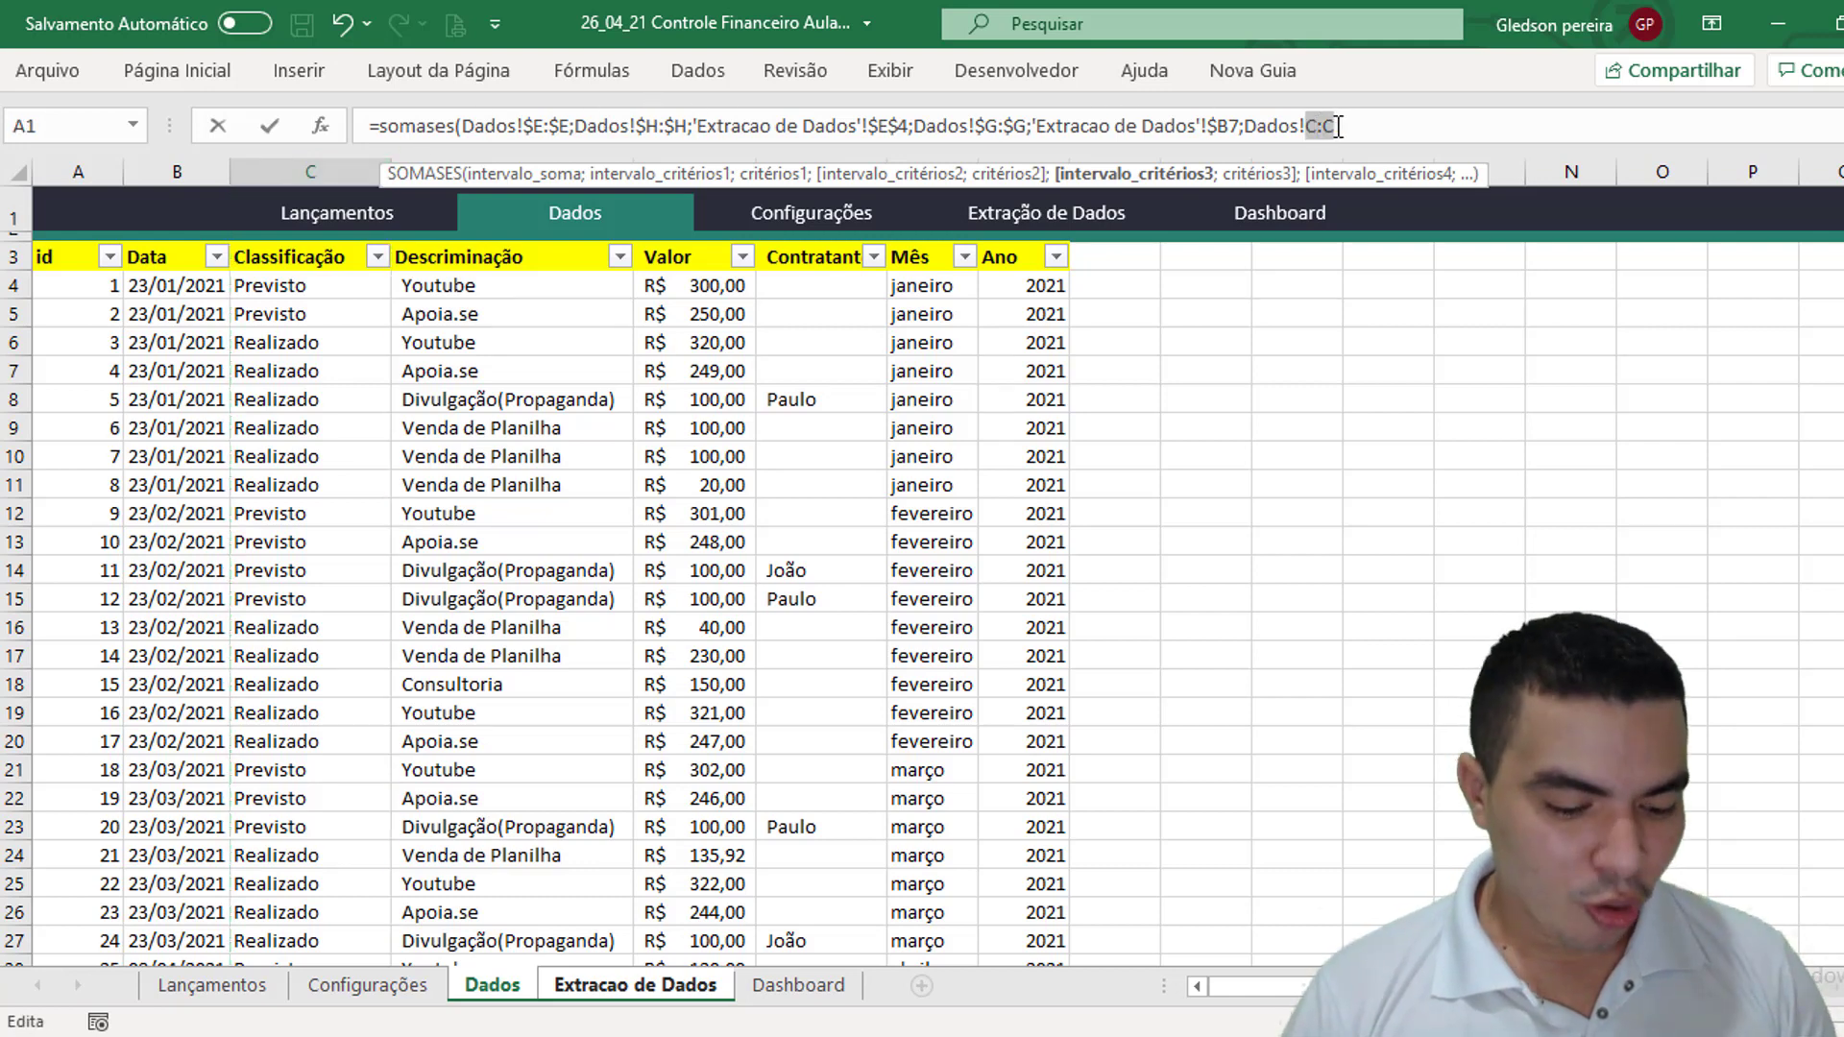
key(F4)
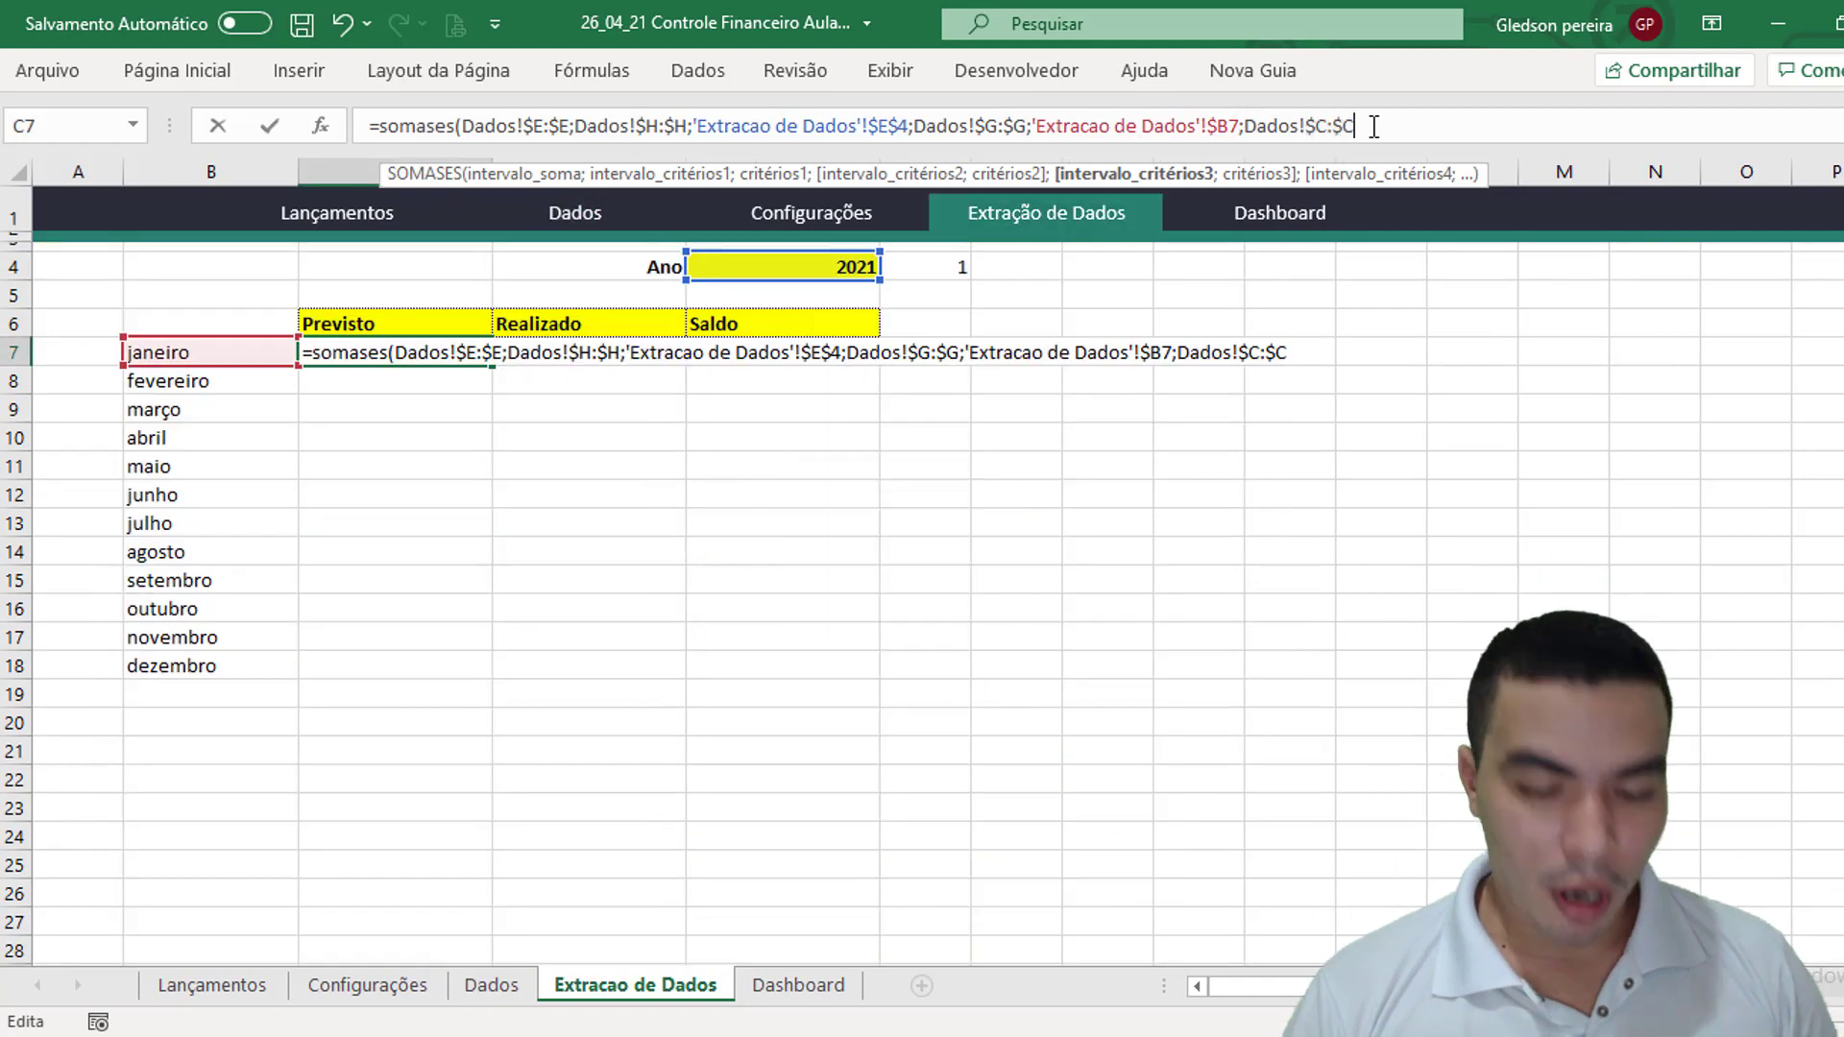
text(;)
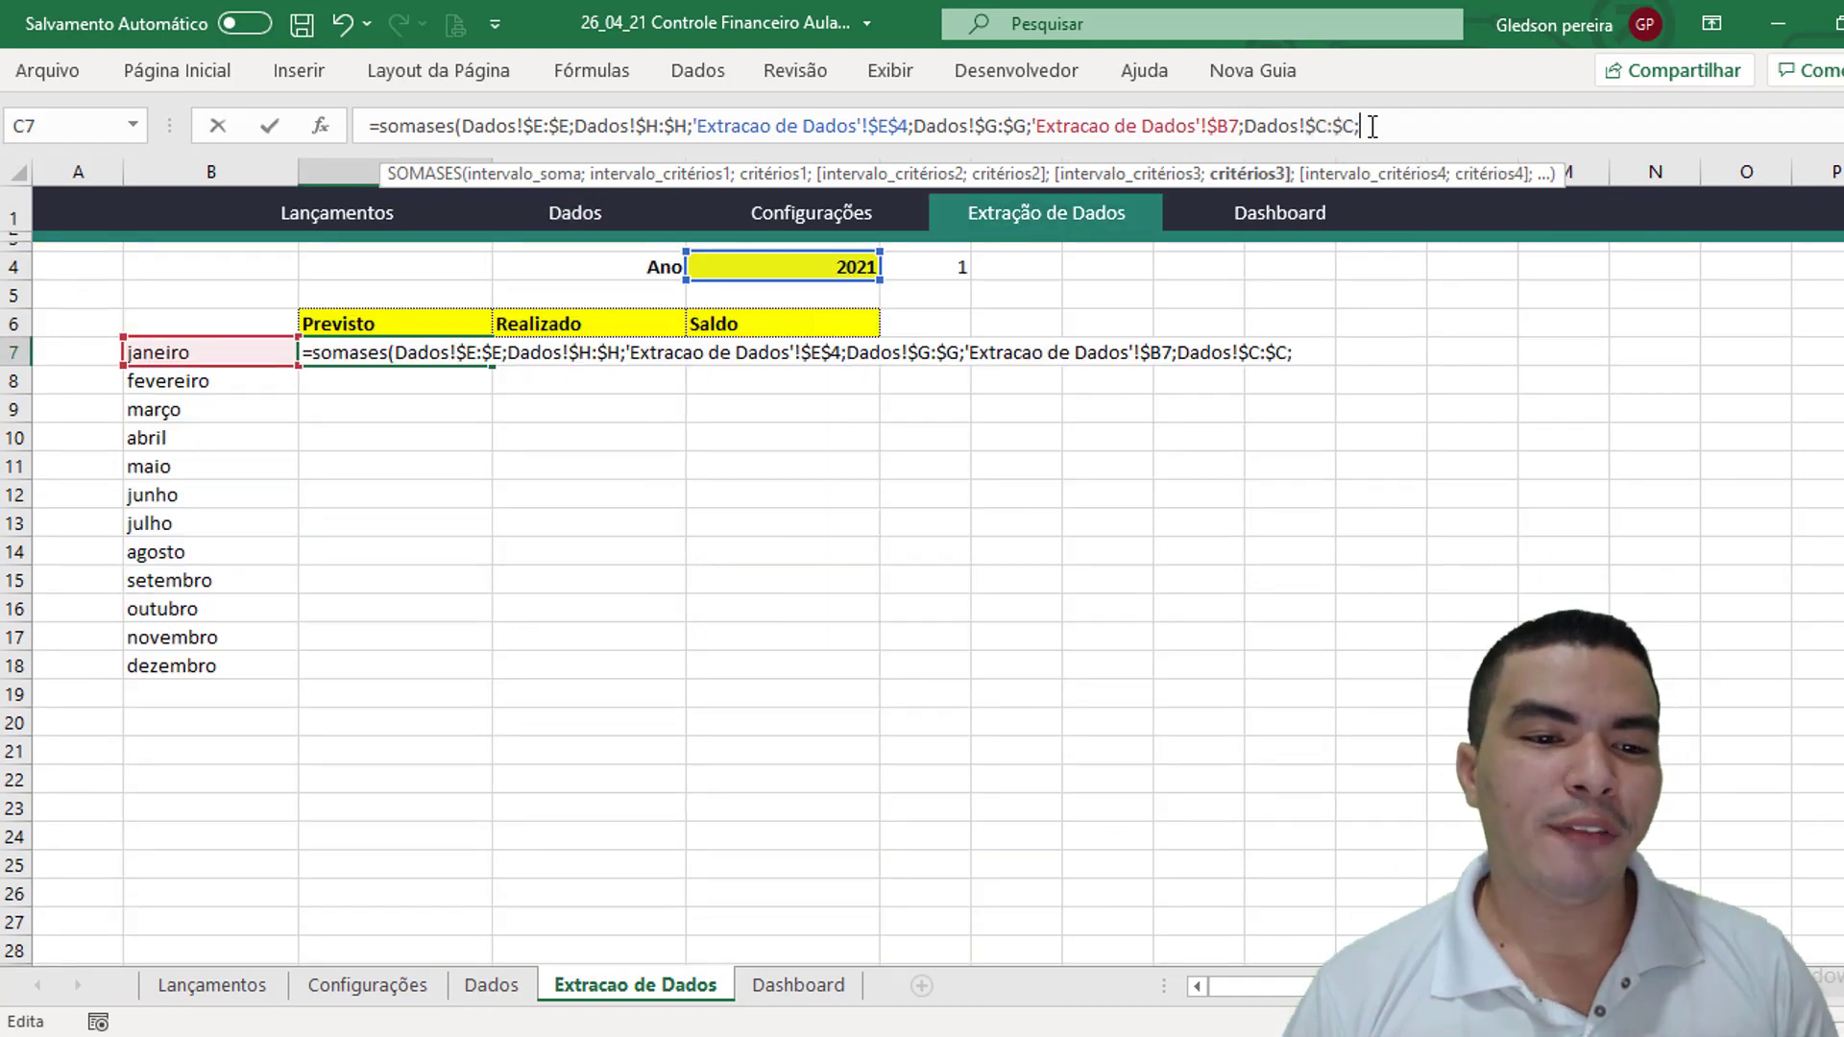
click(428, 321)
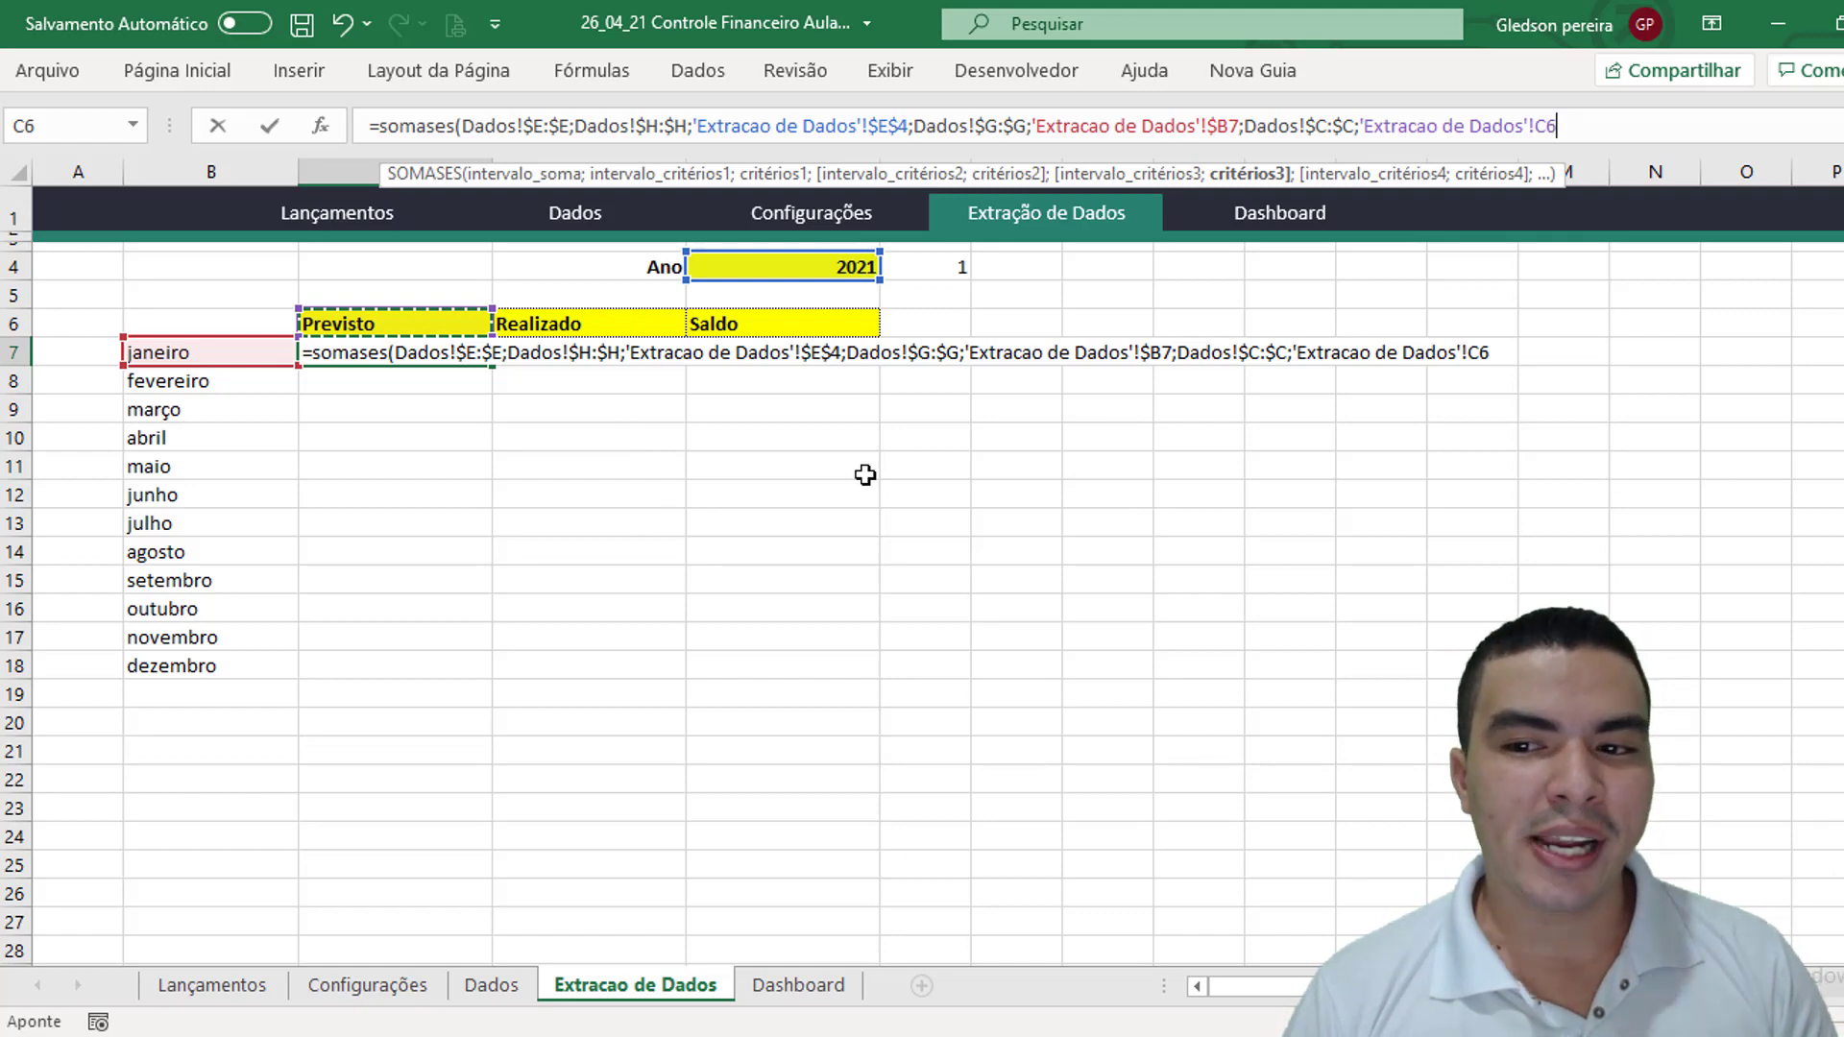
click(1549, 134)
text($)
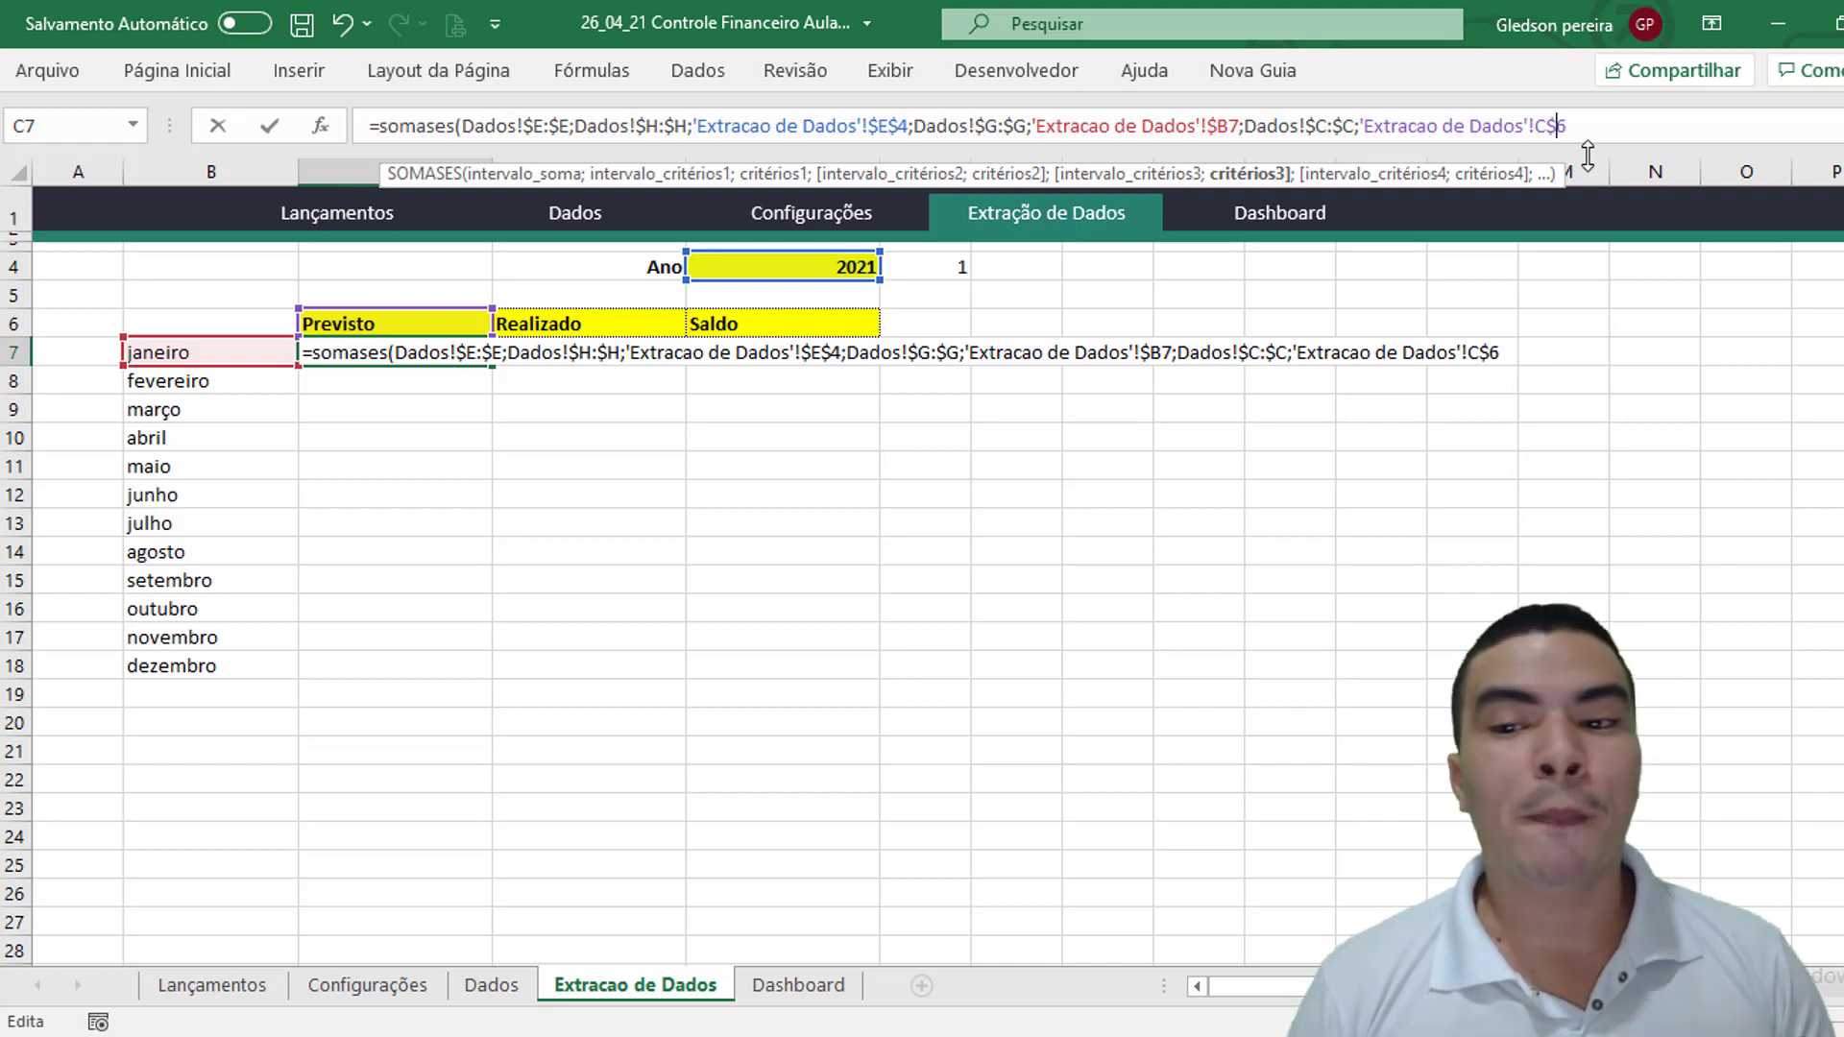
click(1580, 135)
text())
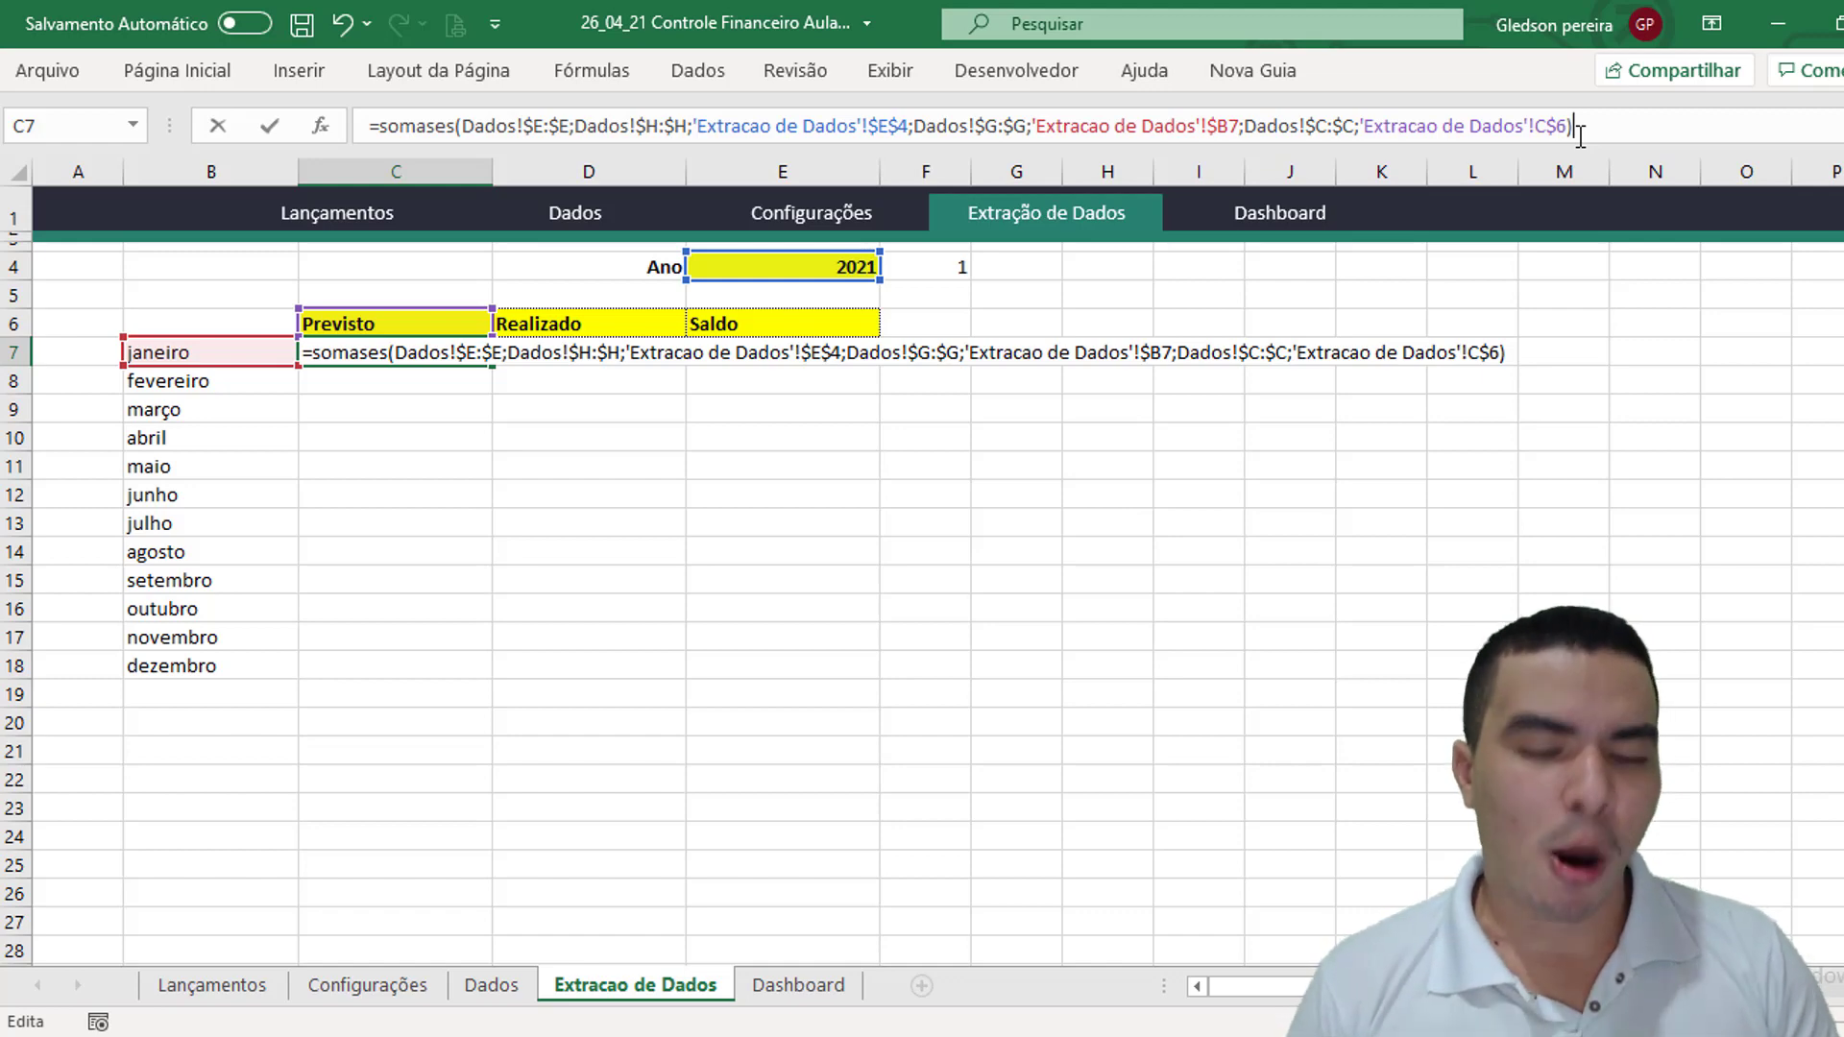
key(Return)
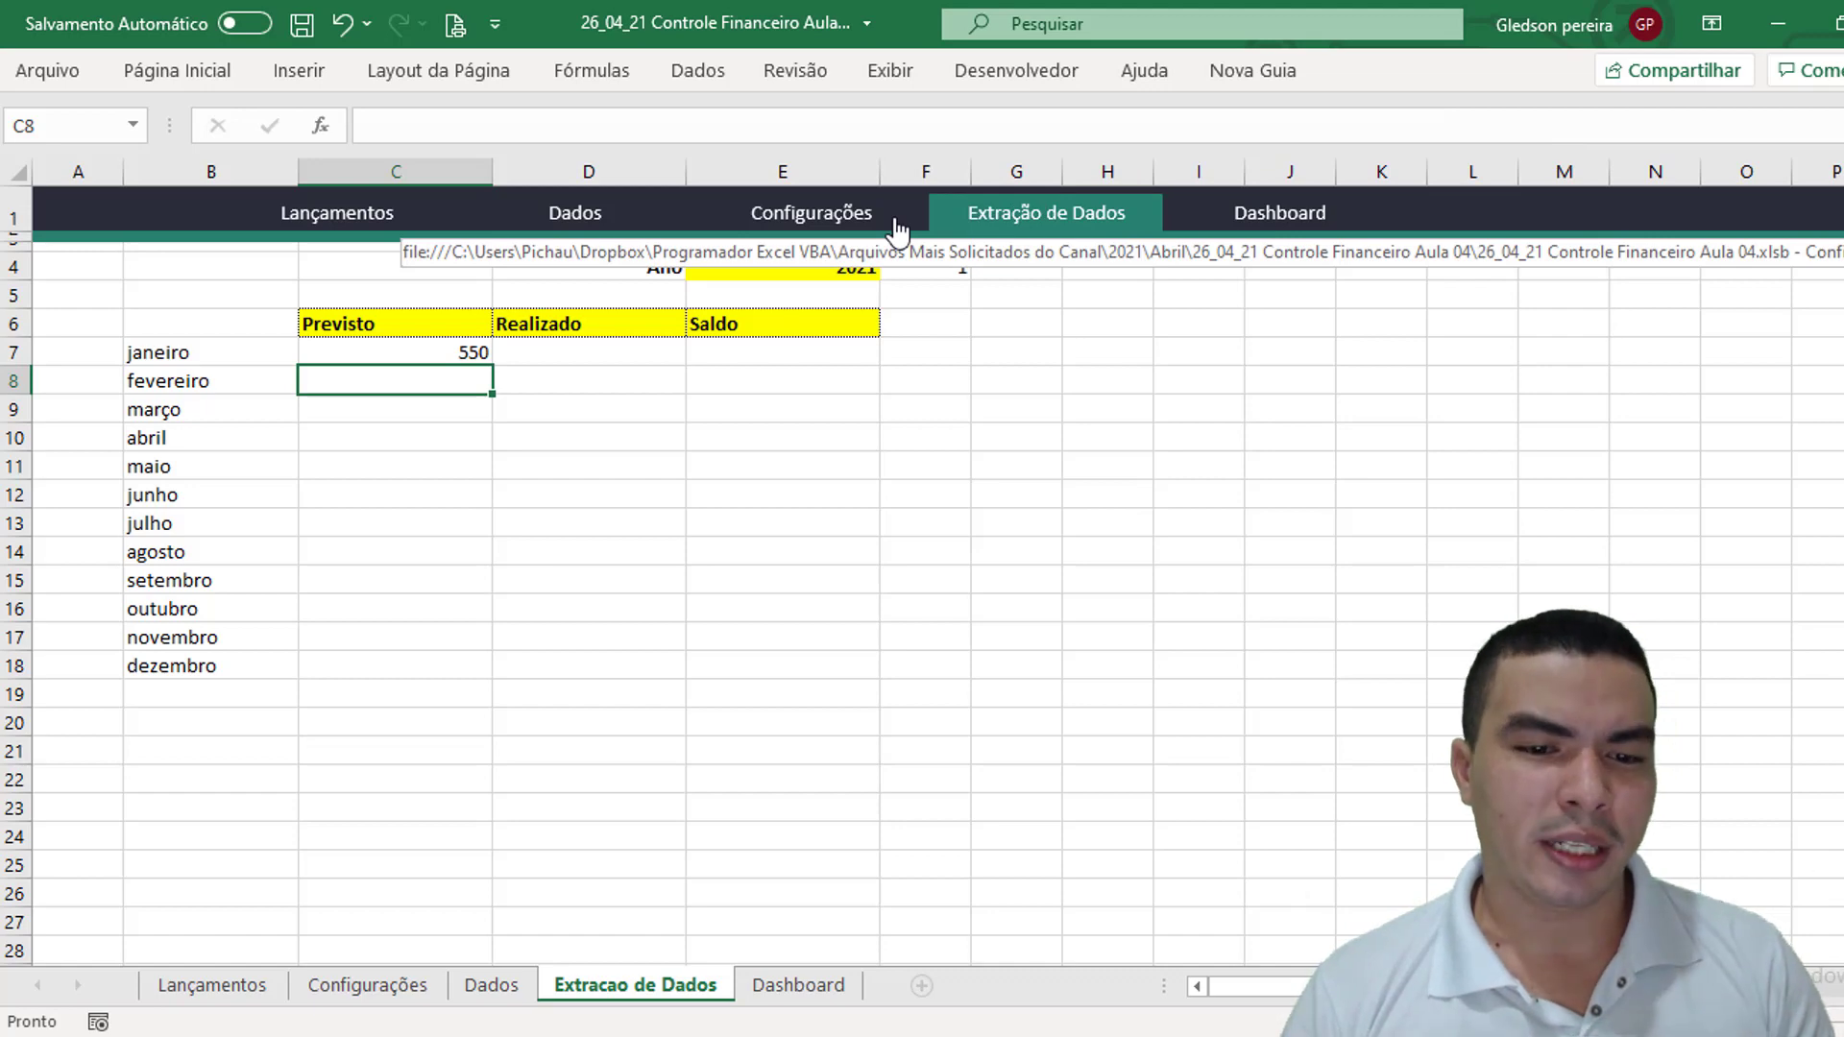
Apply accounting currency format to C7:E18
drag(404, 351, 807, 661)
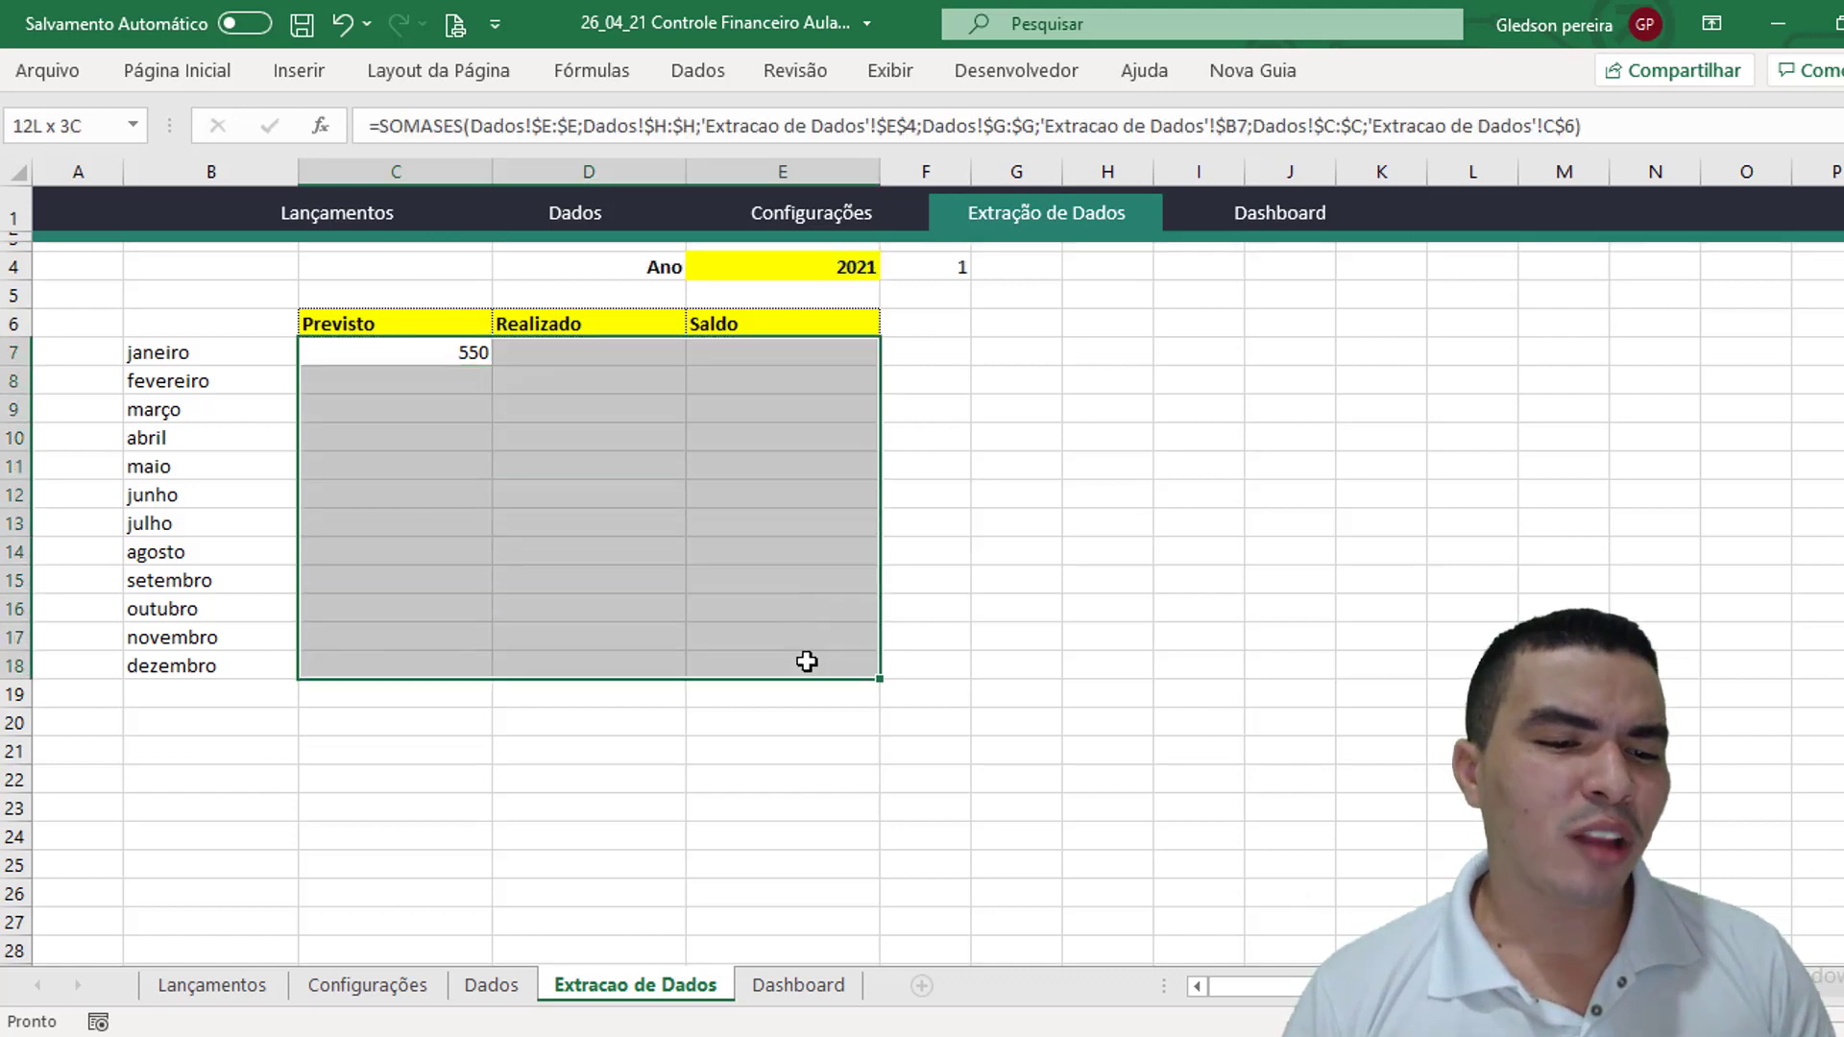
click(196, 78)
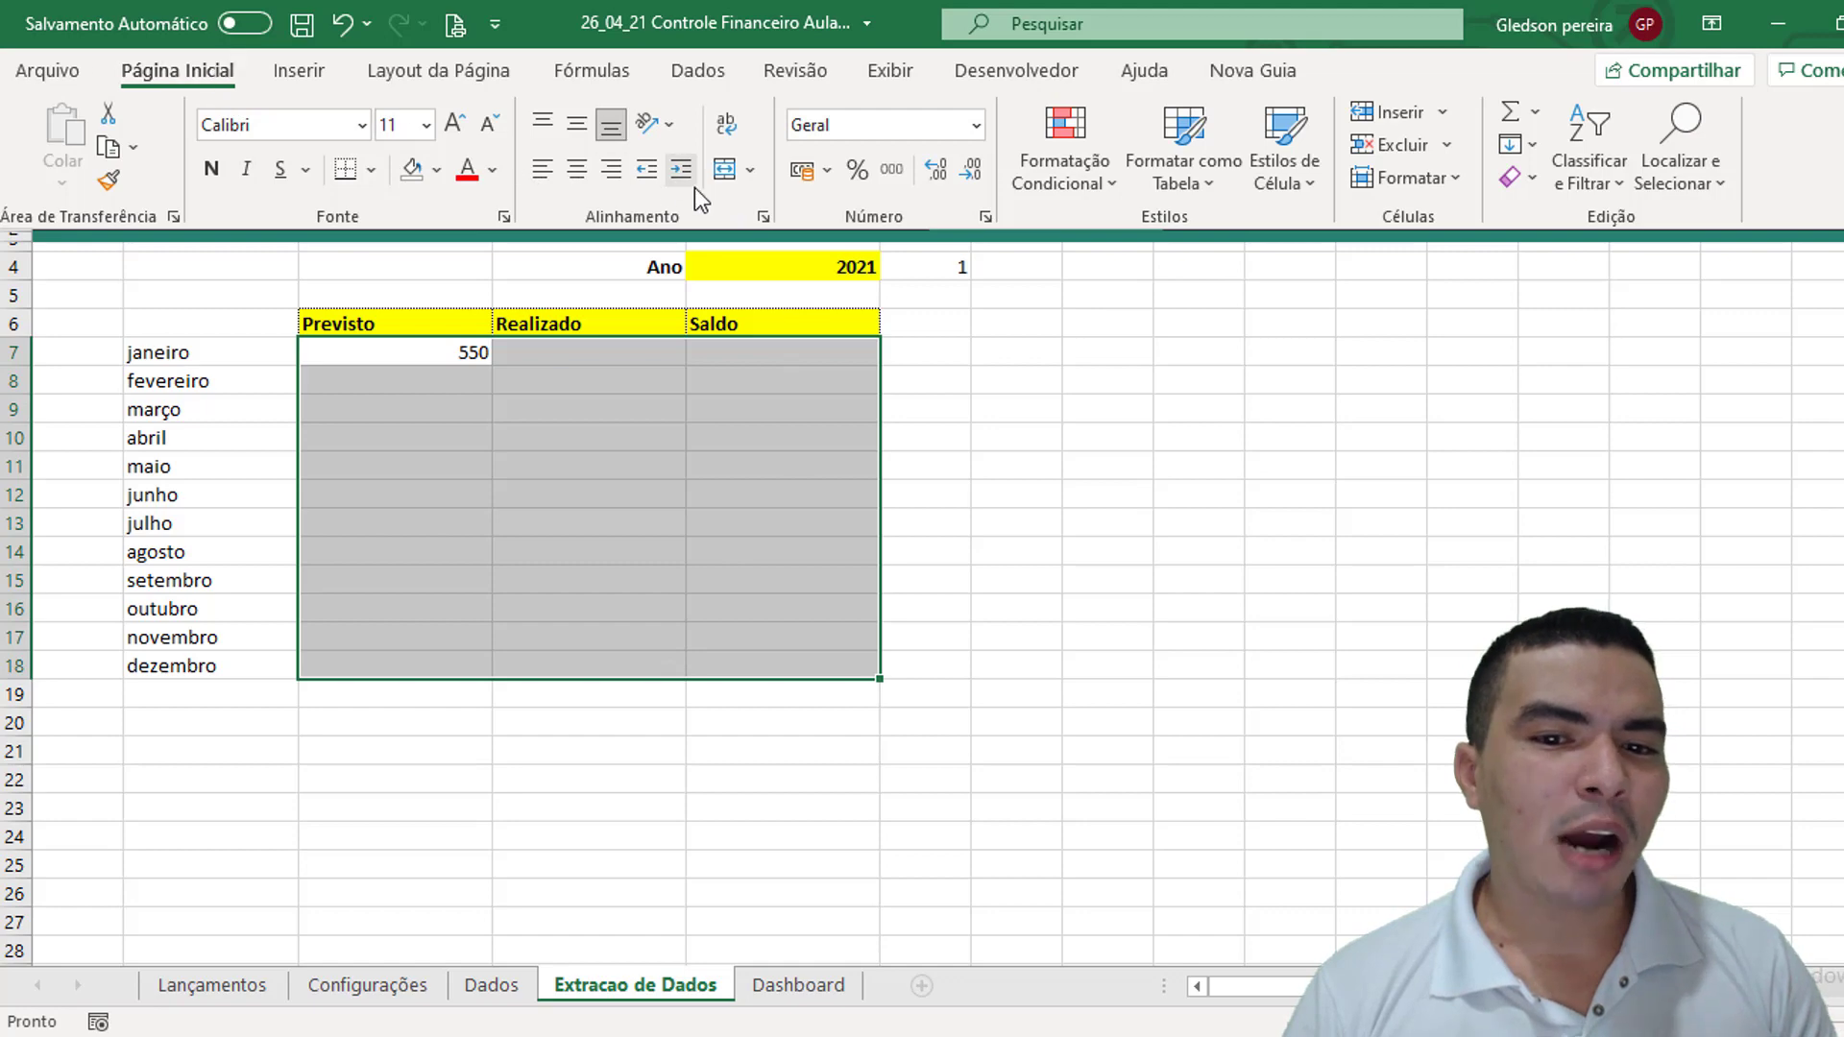
click(803, 171)
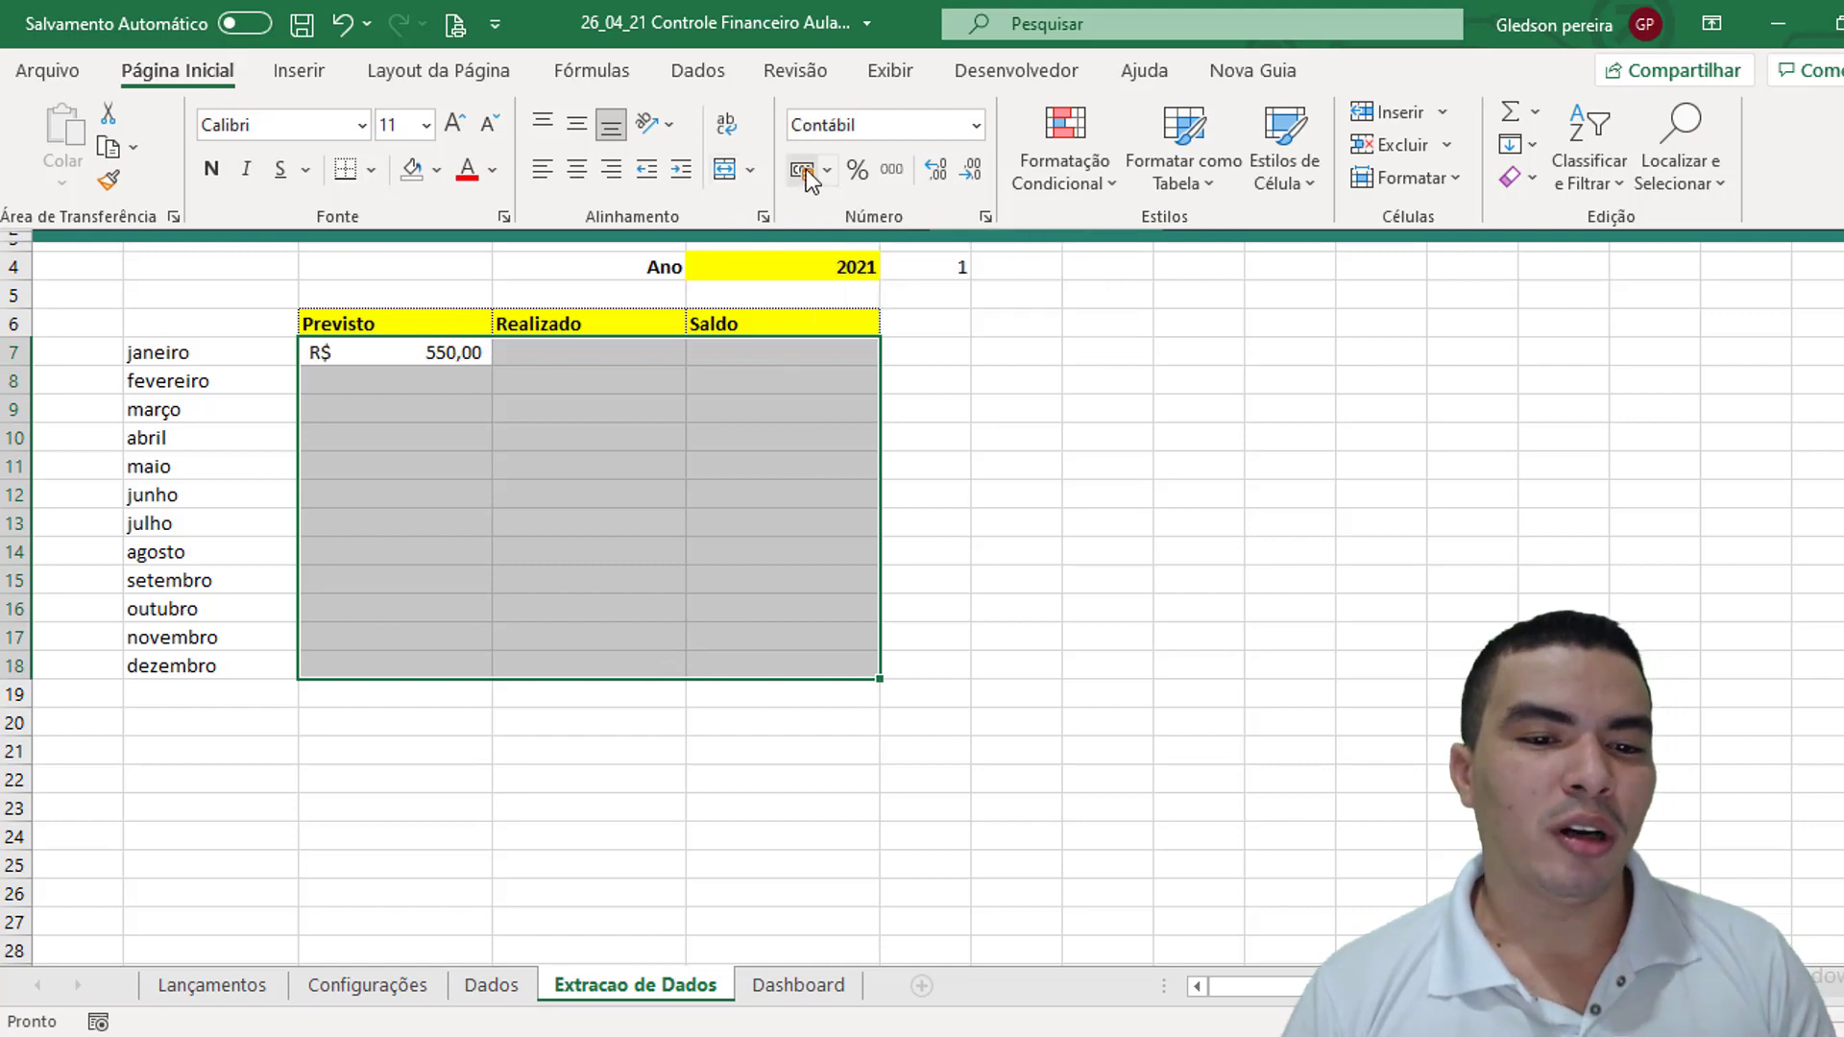
click(597, 358)
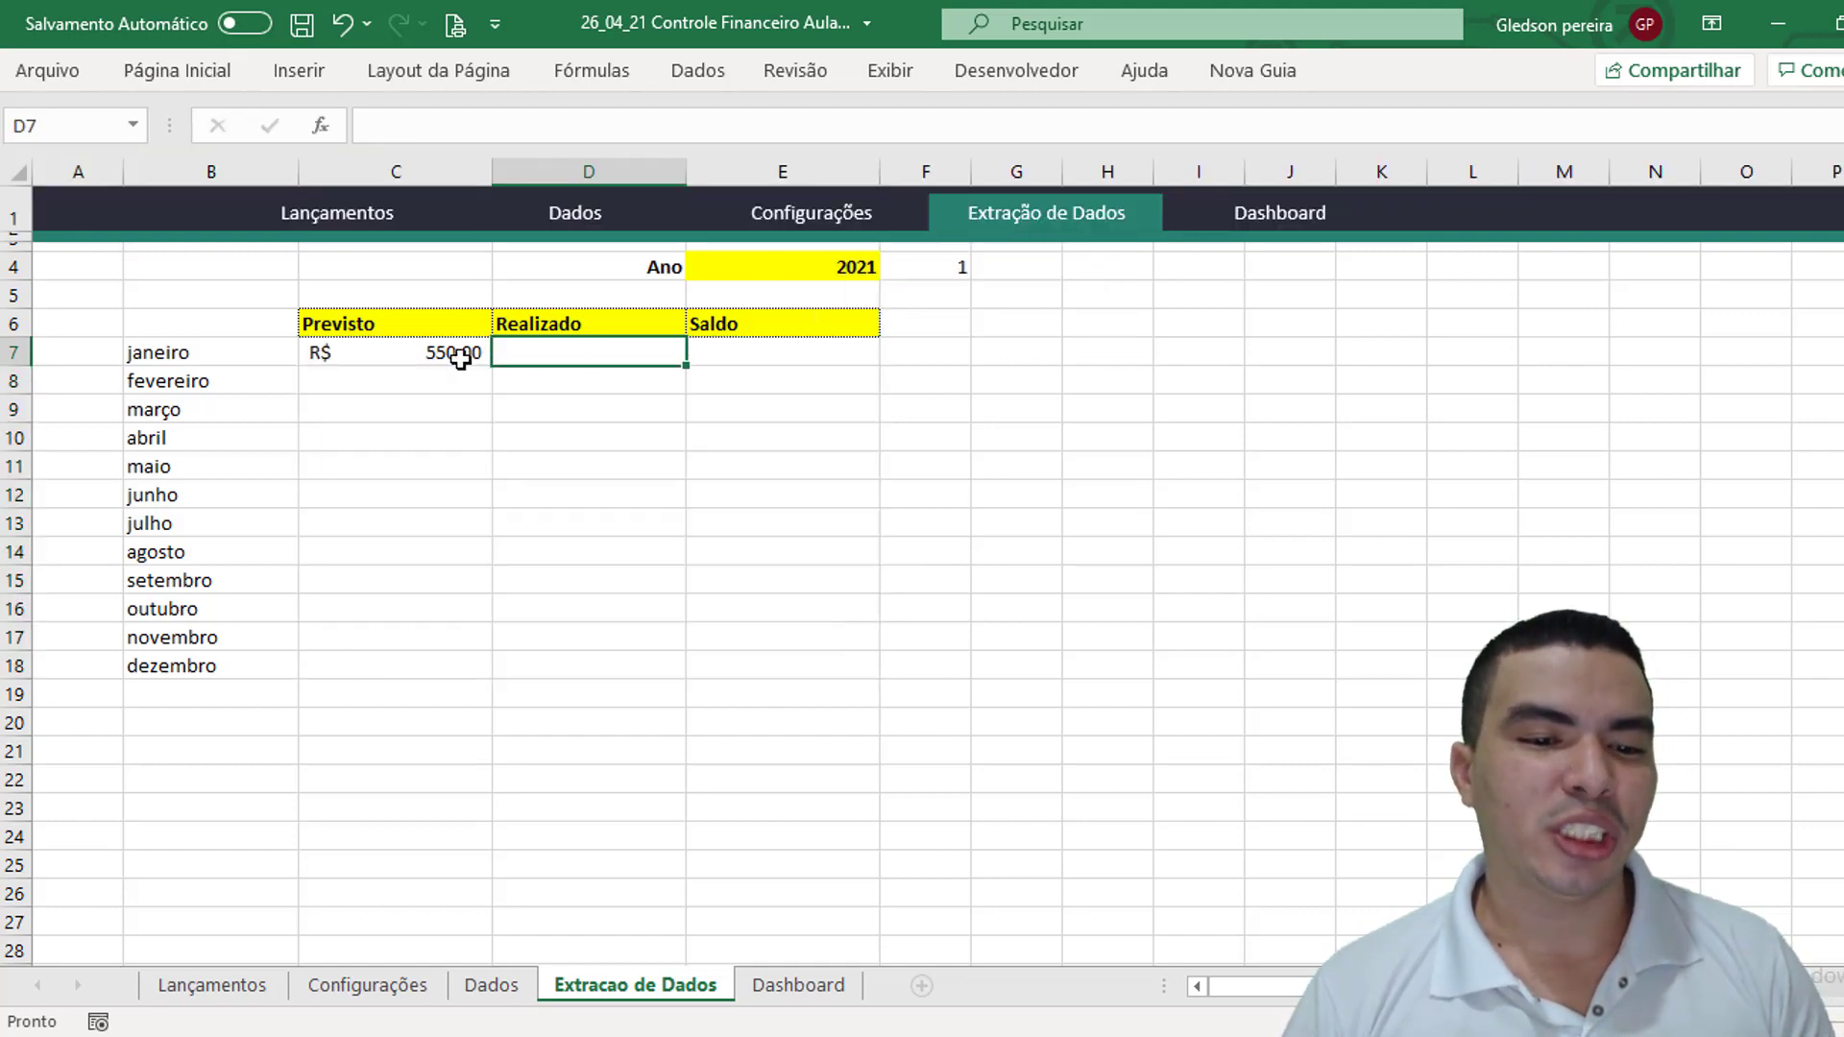
Fill the C7 formula into D7, then both down through row 18
click(456, 357)
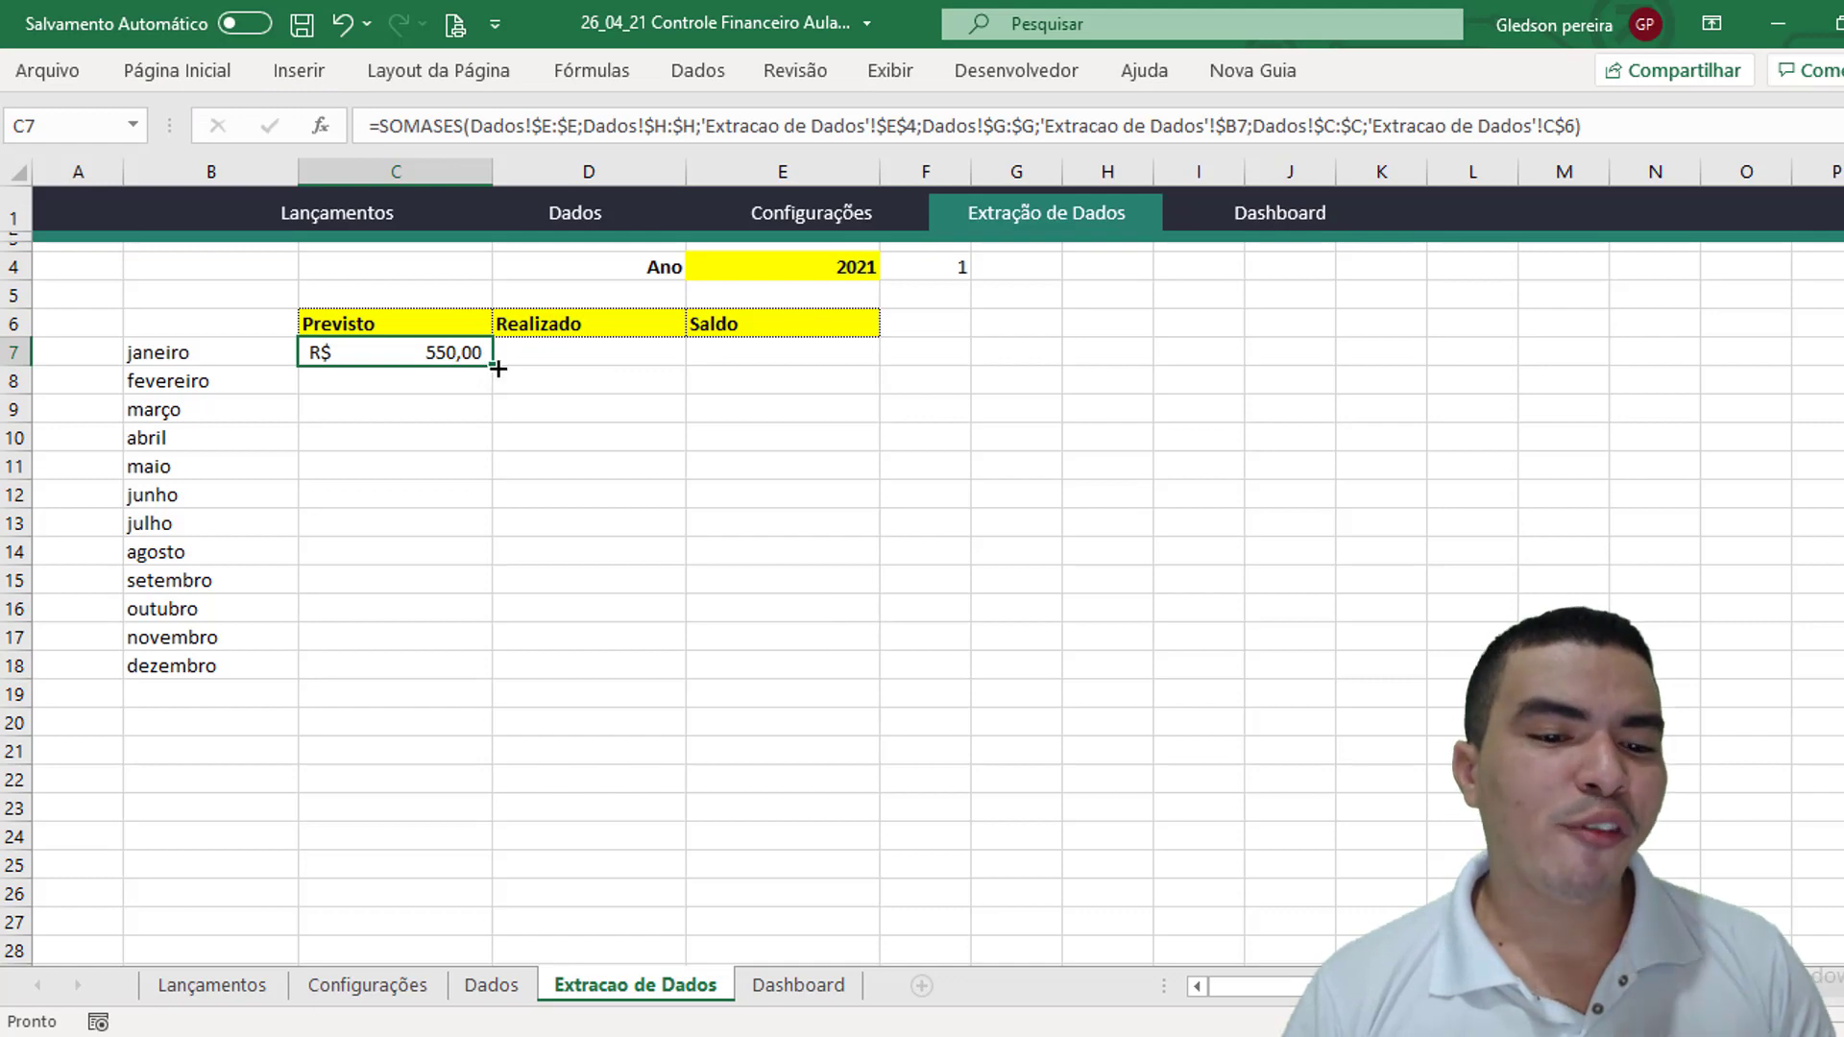
drag(497, 372, 638, 370)
click(625, 353)
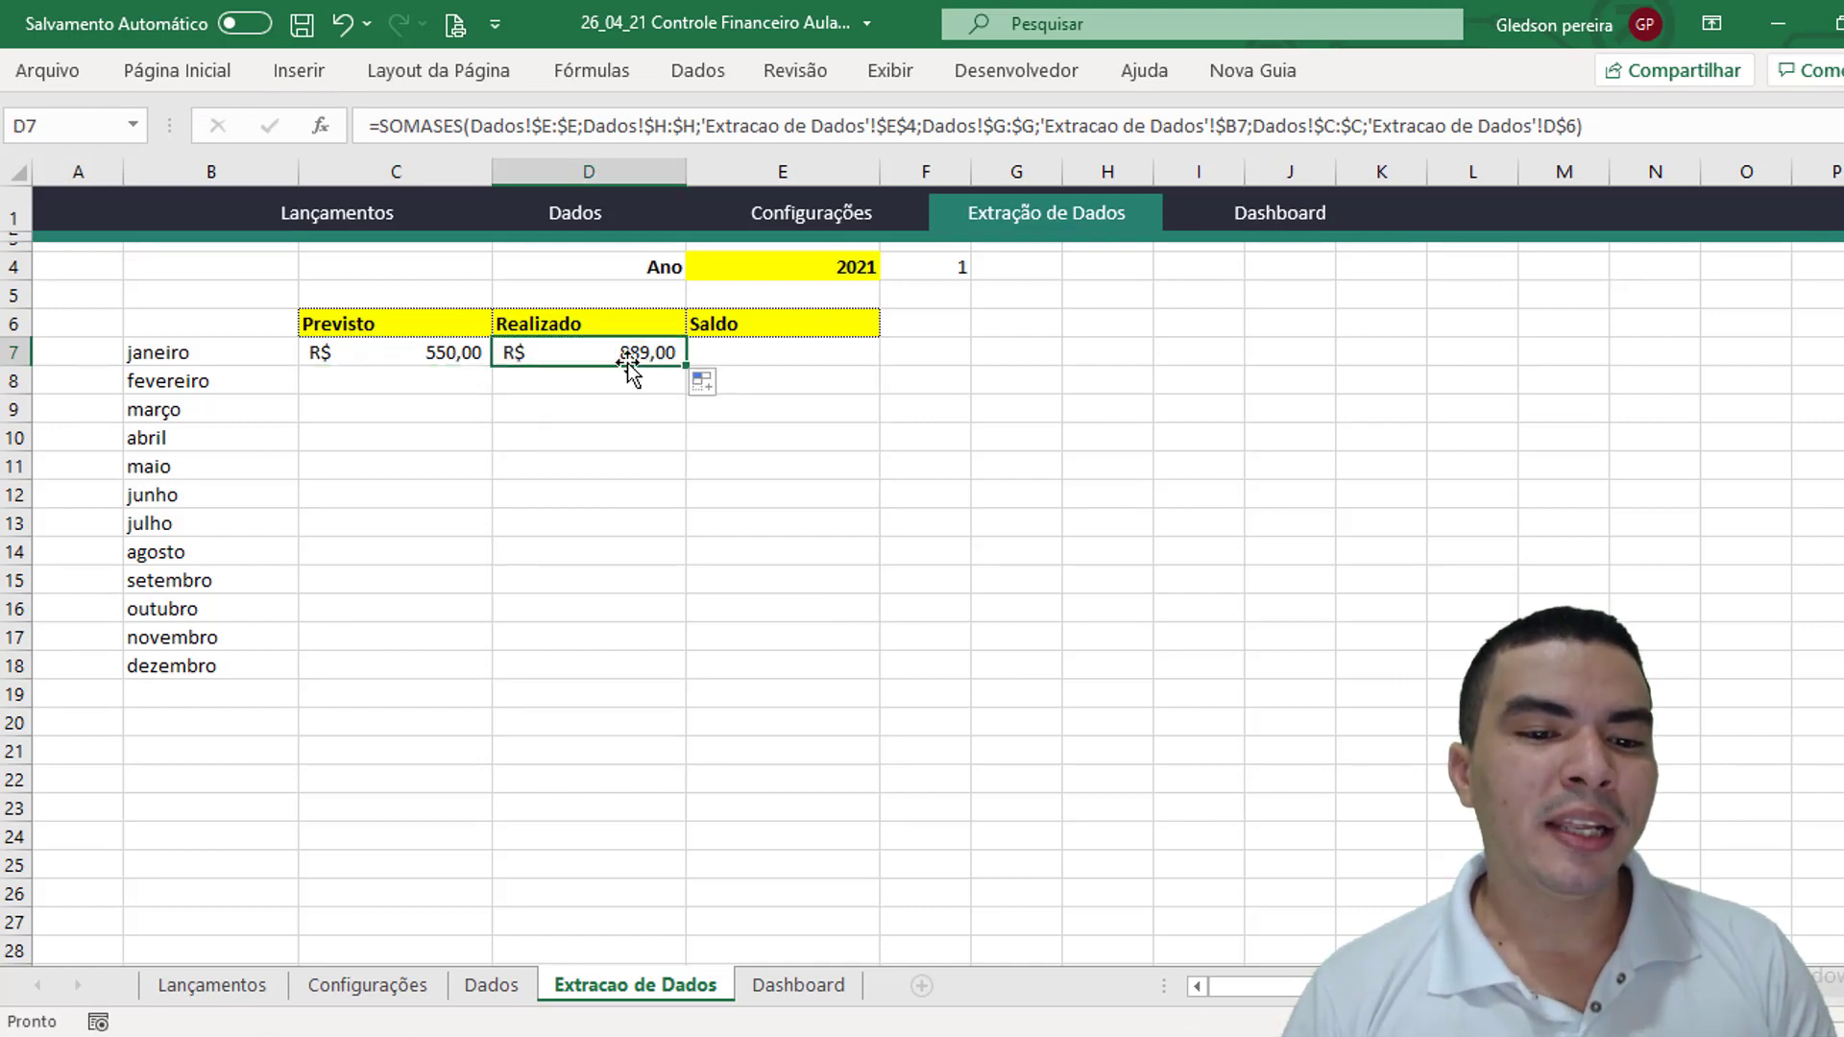
mouse_move(447, 359)
mouse_down()
mouse_move(598, 359)
mouse_move(686, 592)
mouse_move(688, 677)
mouse_up()
click(766, 574)
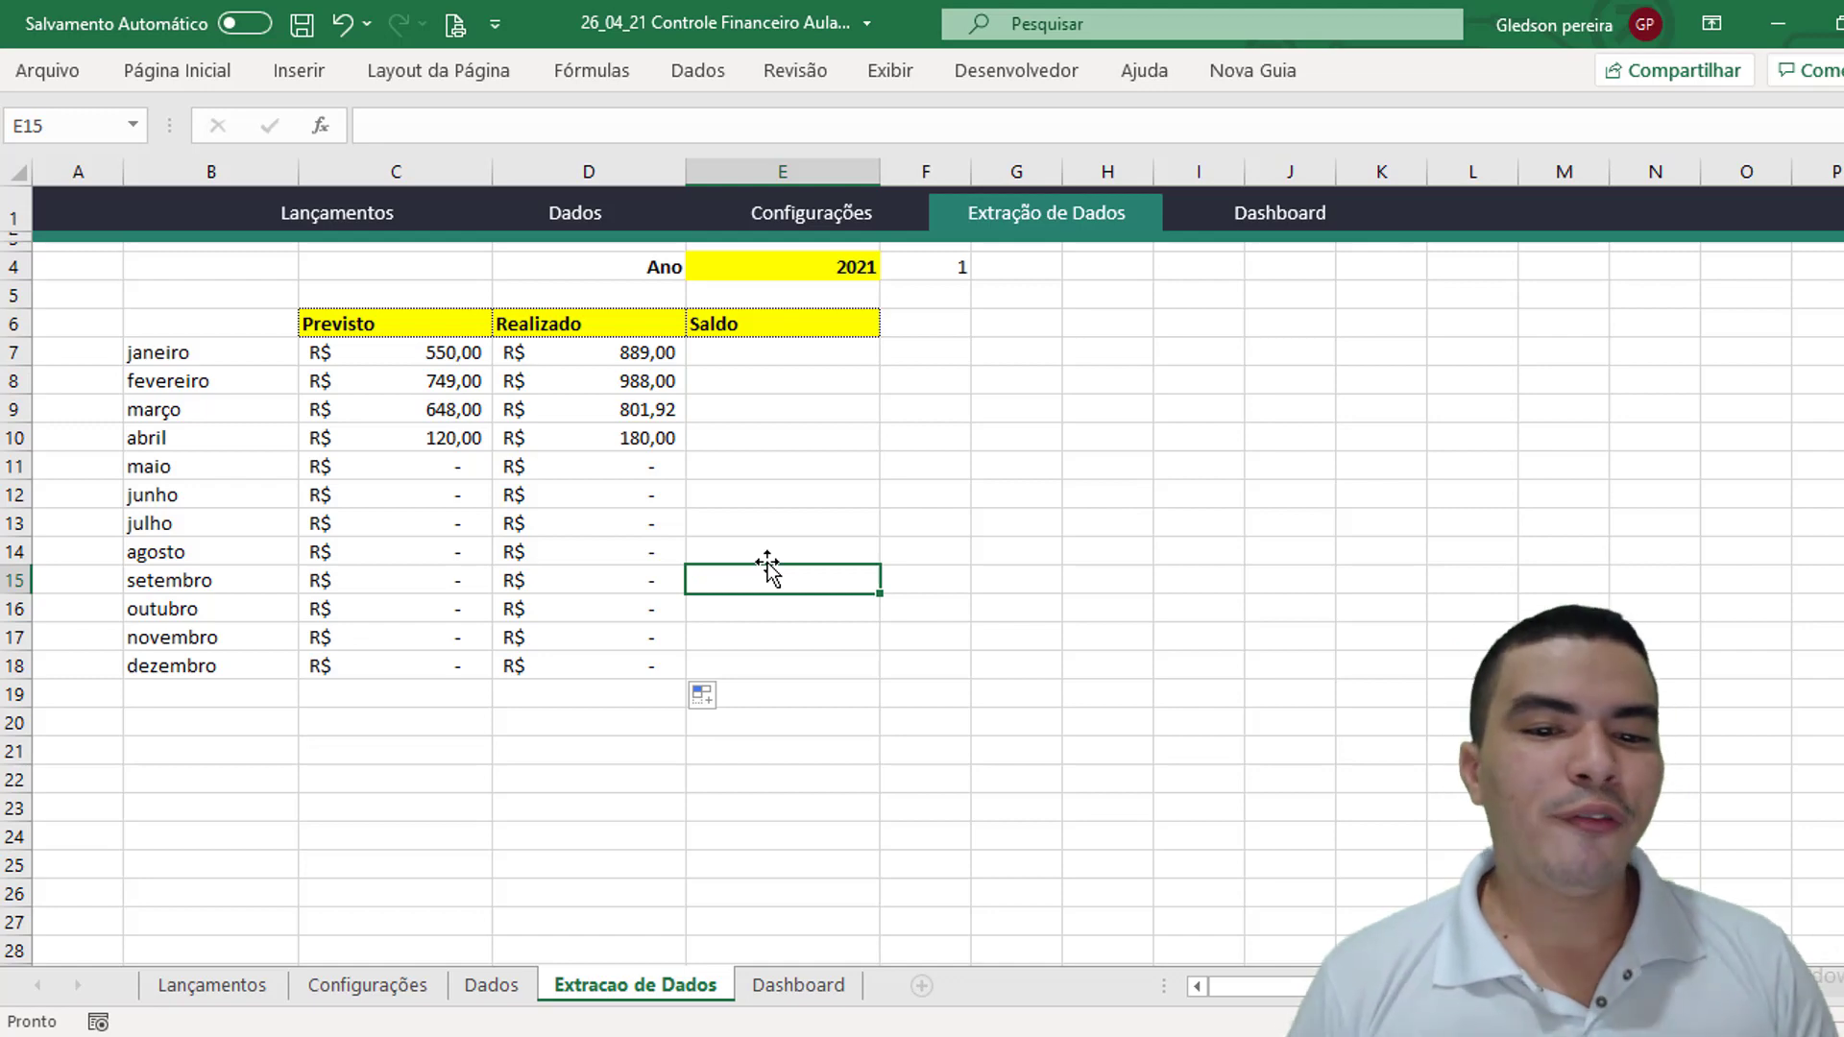
Enter =D7-C7 in E7 and fill it down to E18
click(768, 363)
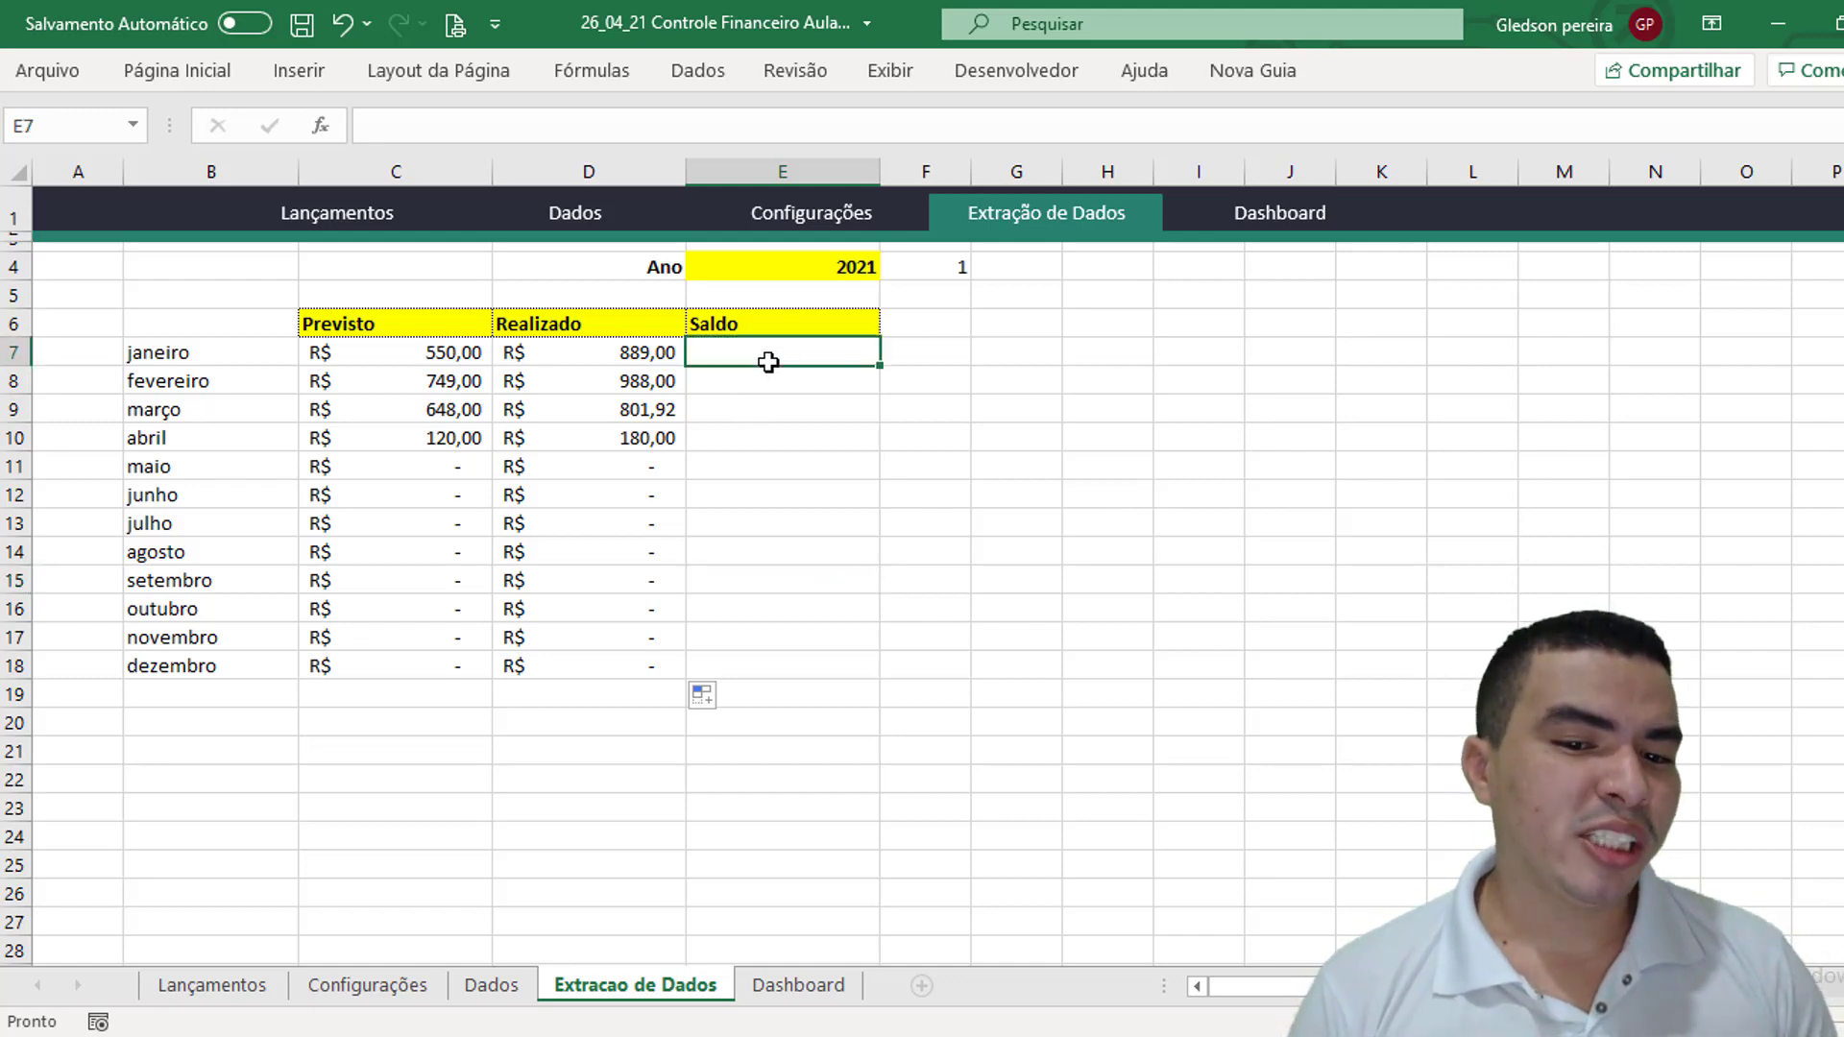
text(=)
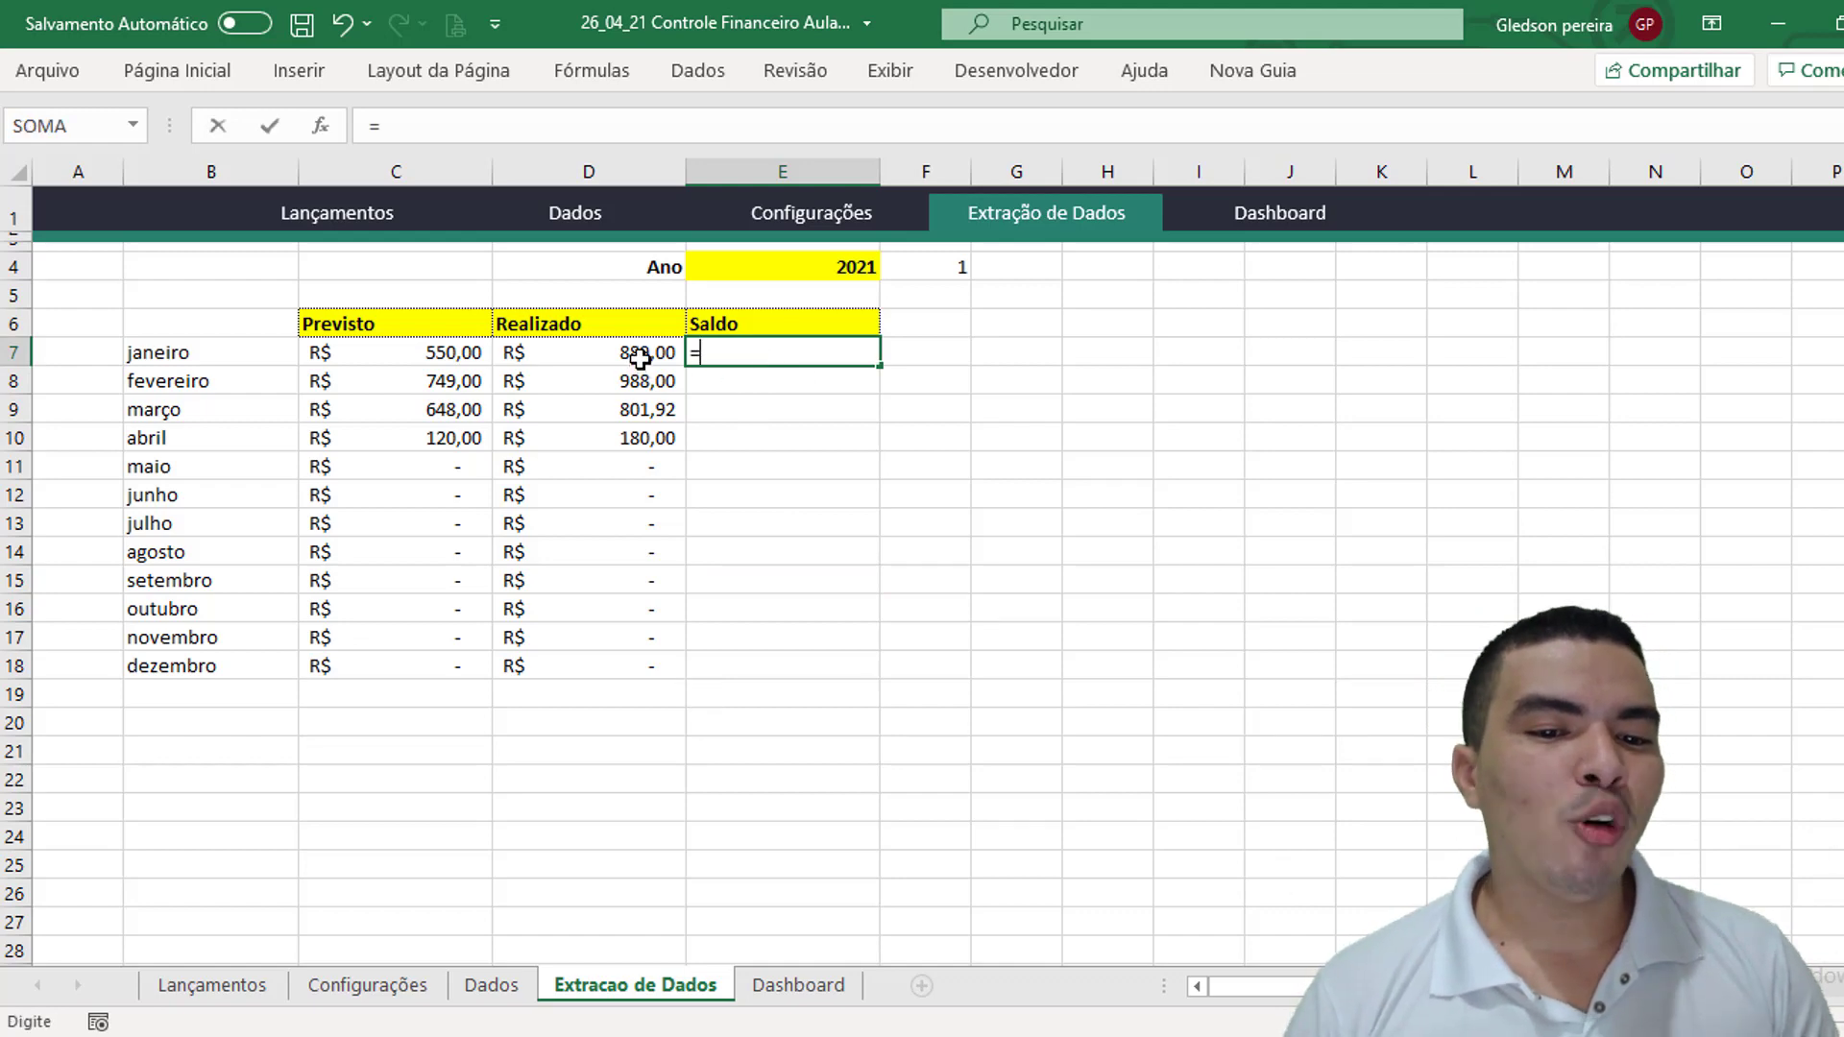
click(641, 354)
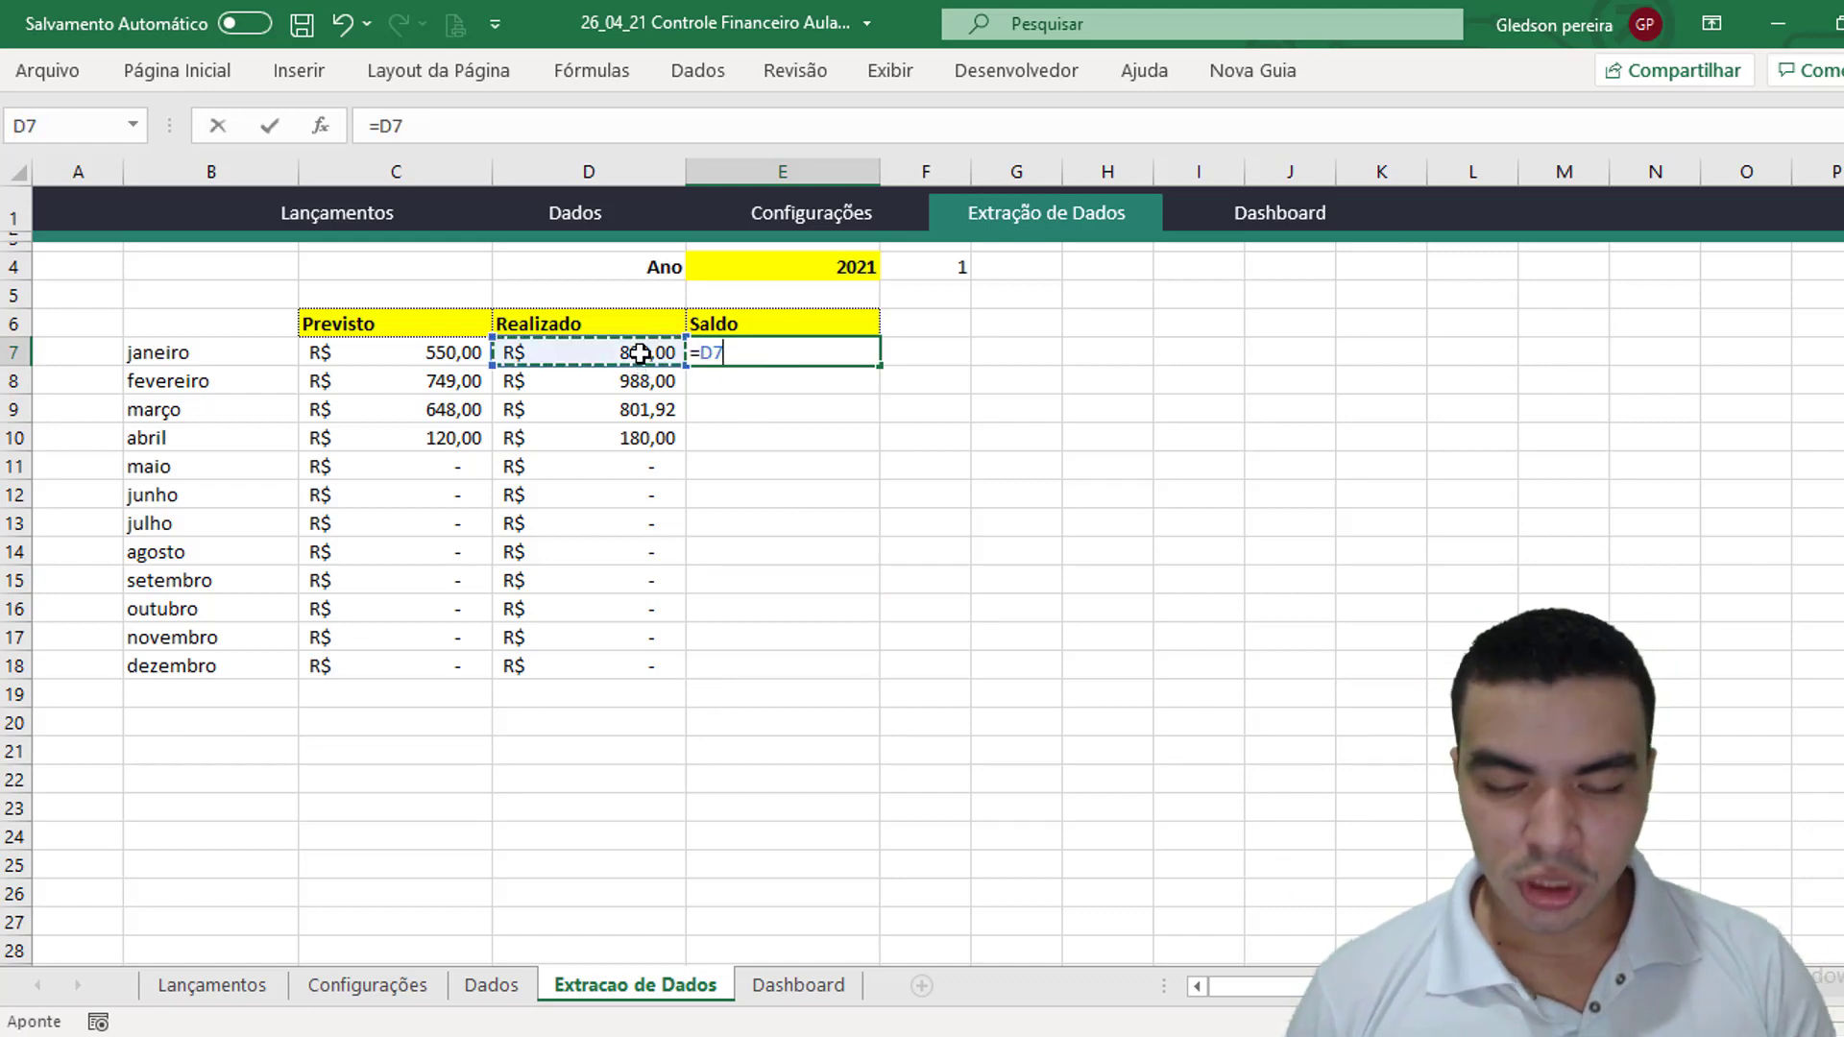
text(-)
click(432, 355)
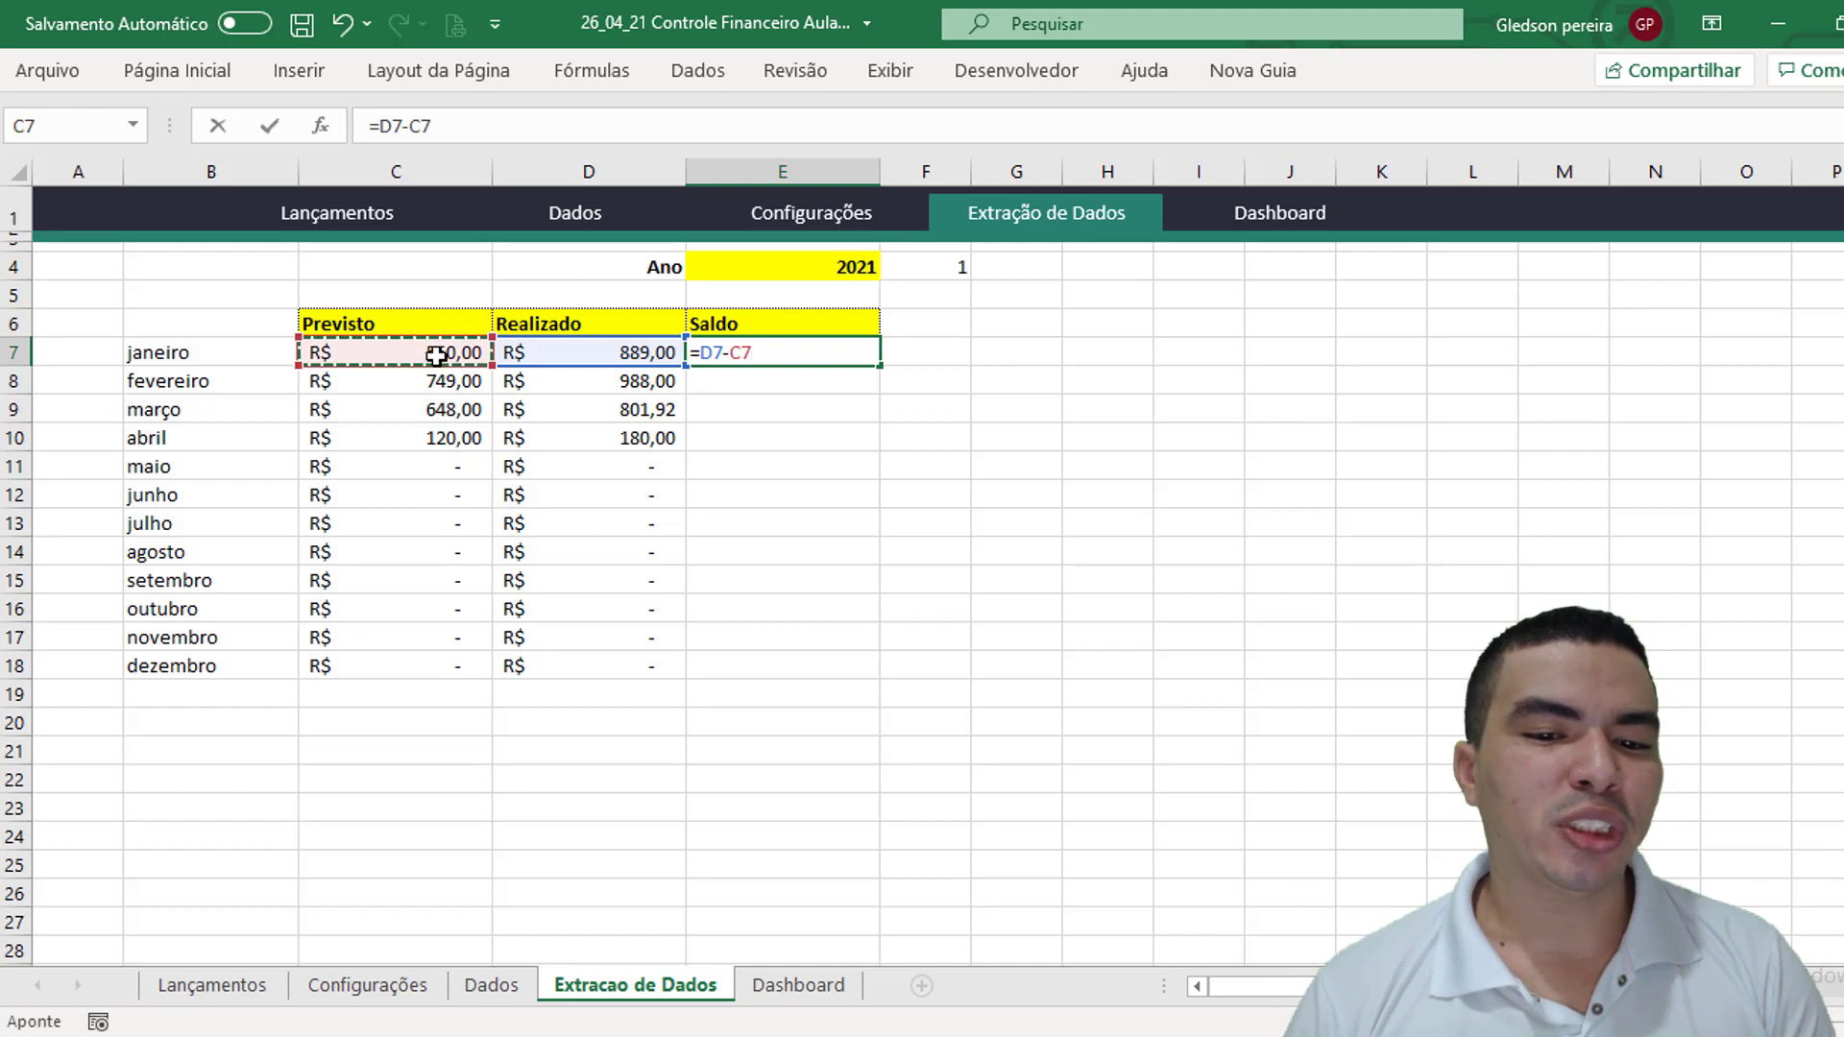
key(Return)
click(758, 355)
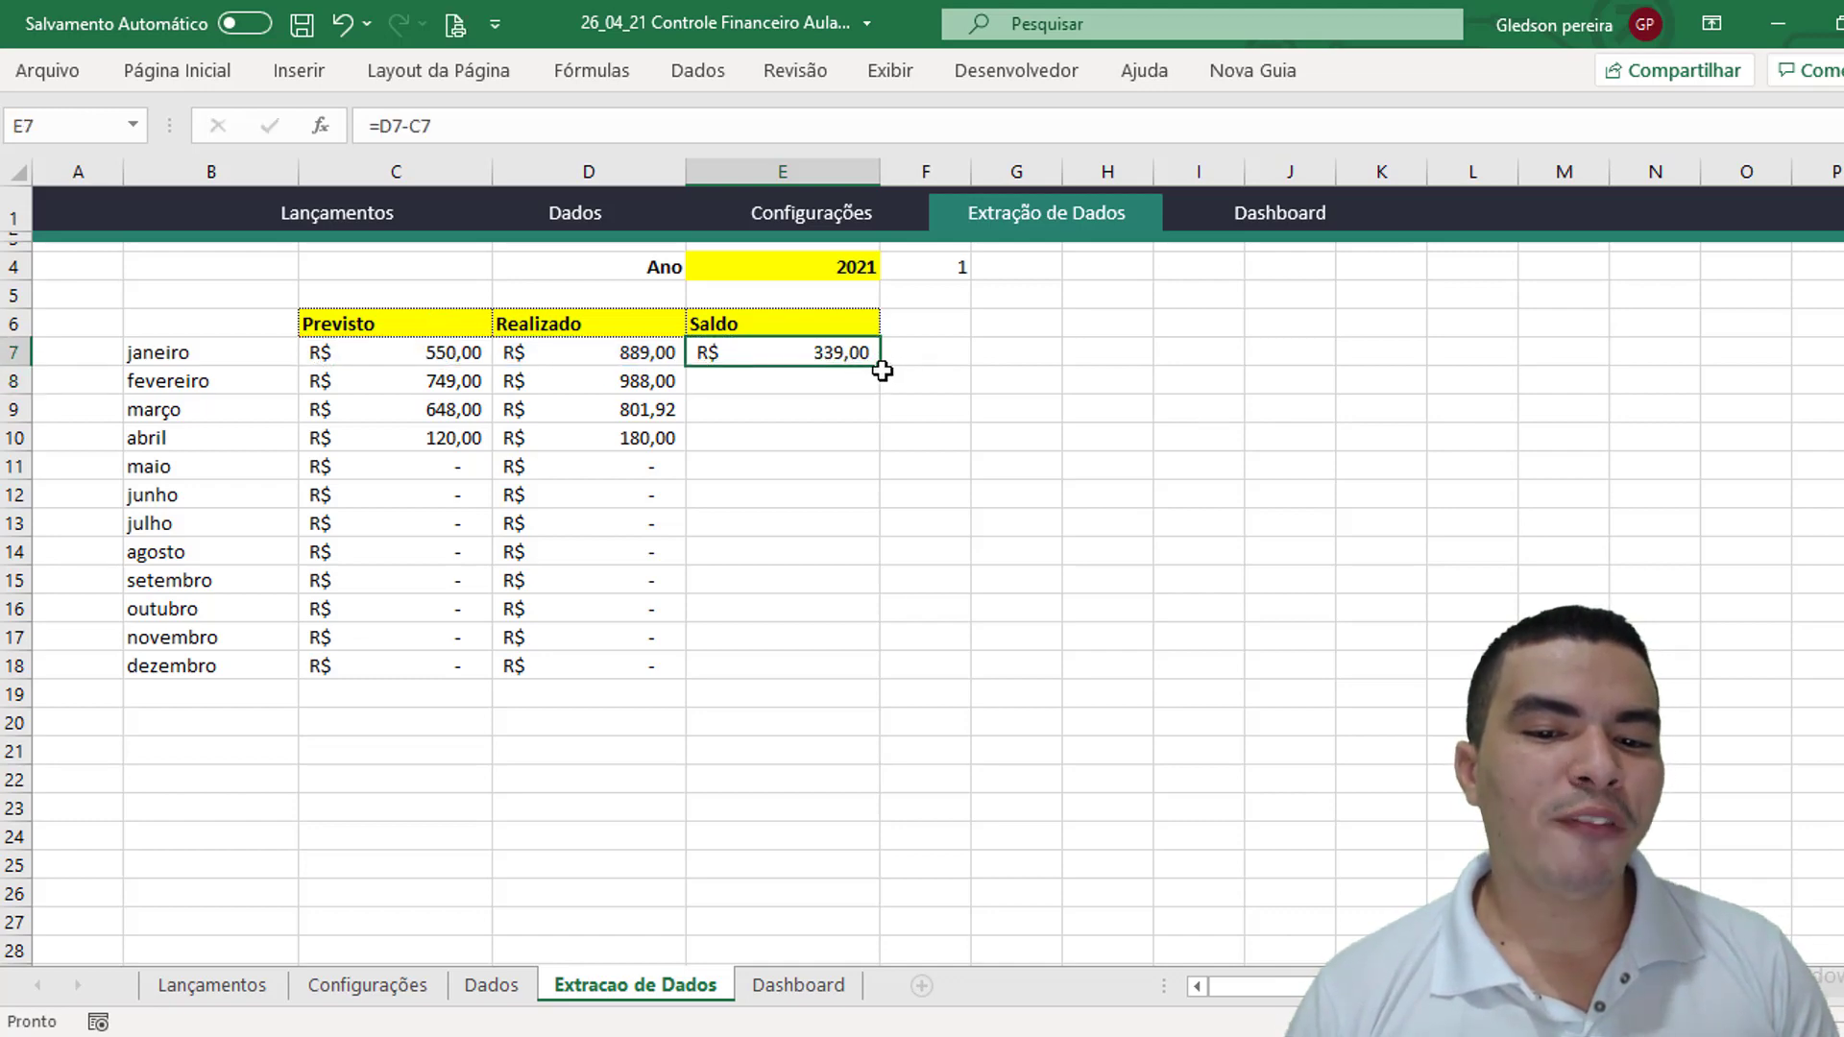
drag(883, 372, 880, 674)
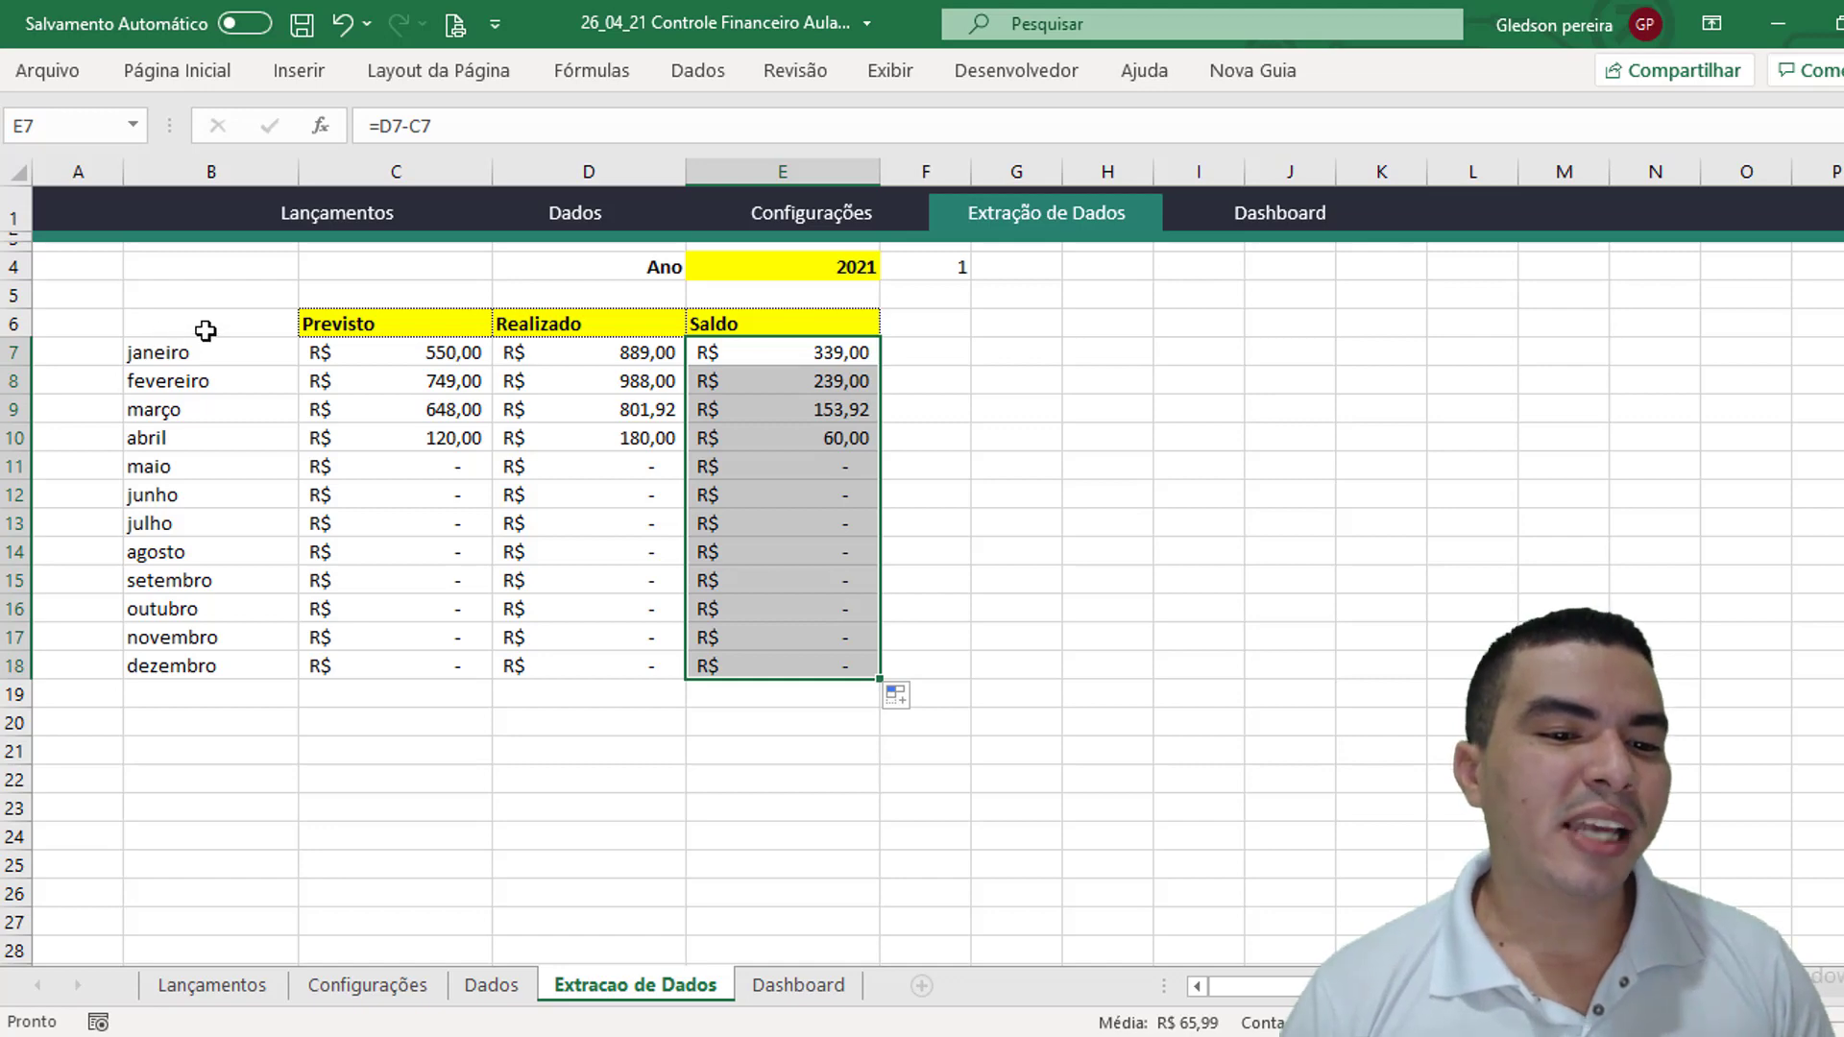
Insert a clustered column chart (Coluna Agrupada) from table B6:E18
drag(206, 331, 774, 667)
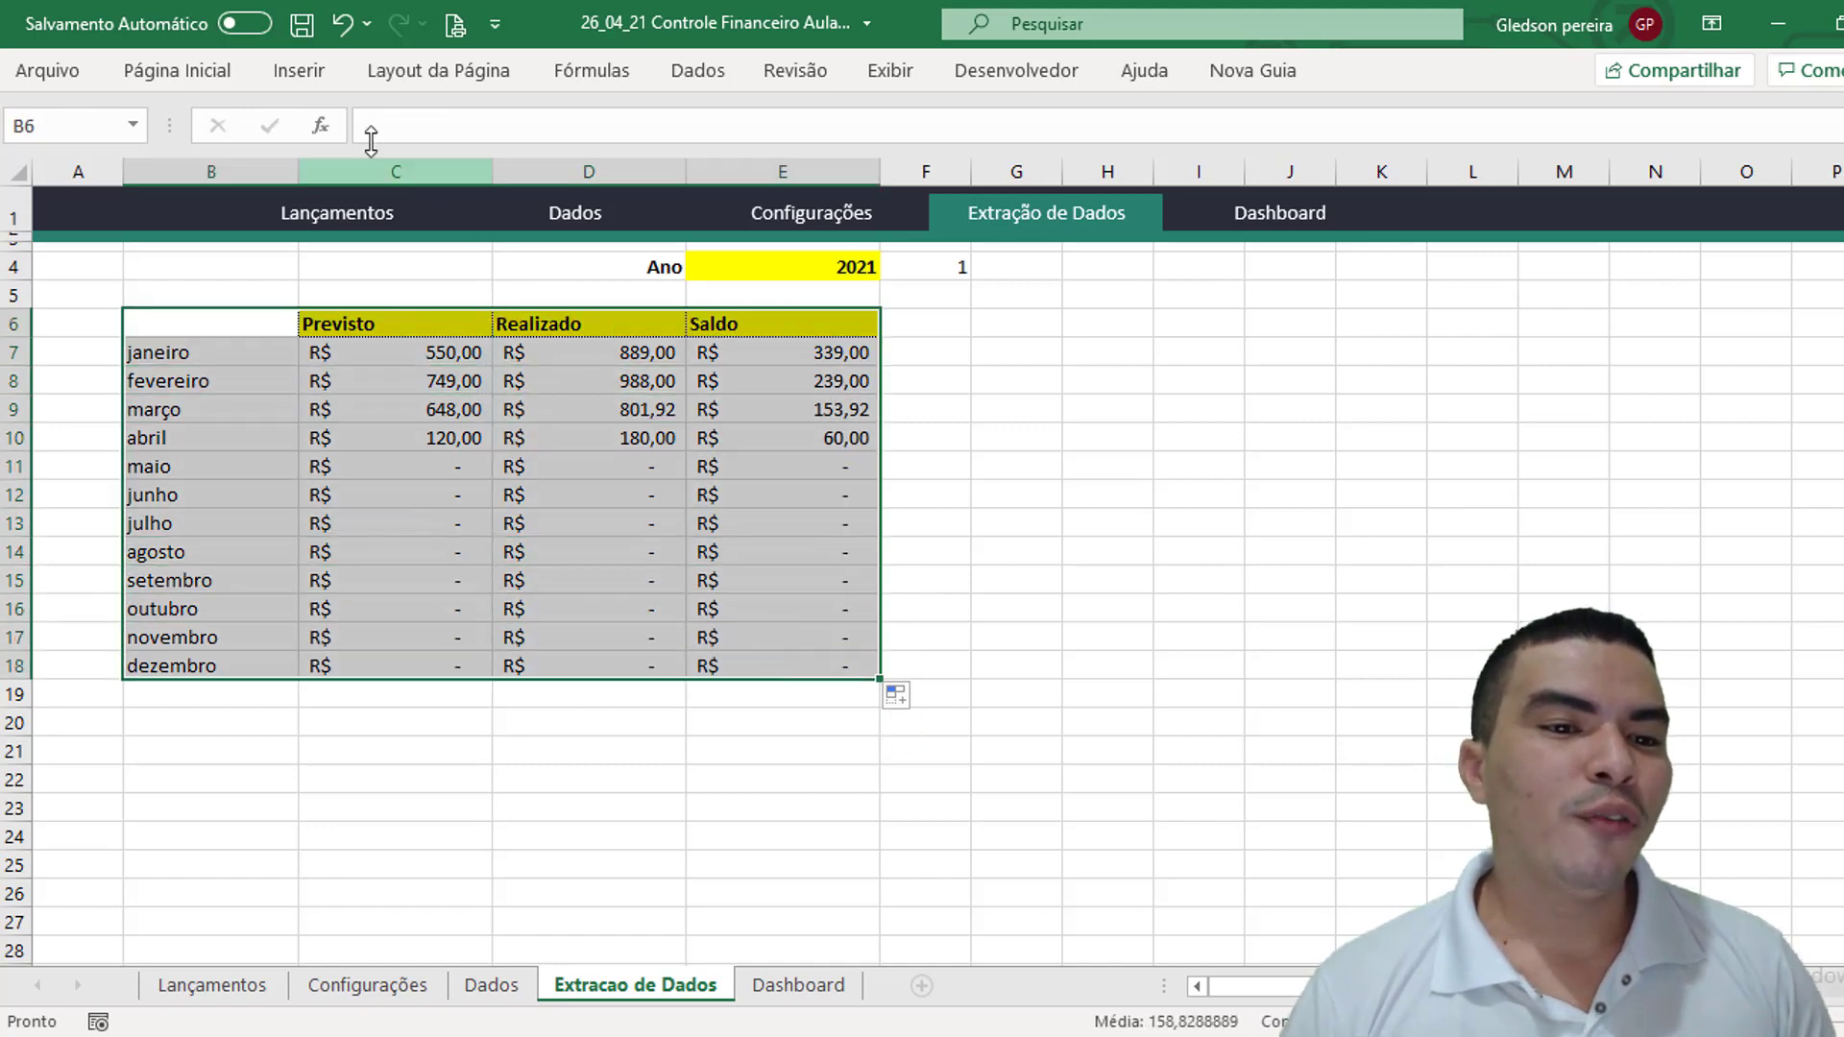
click(309, 73)
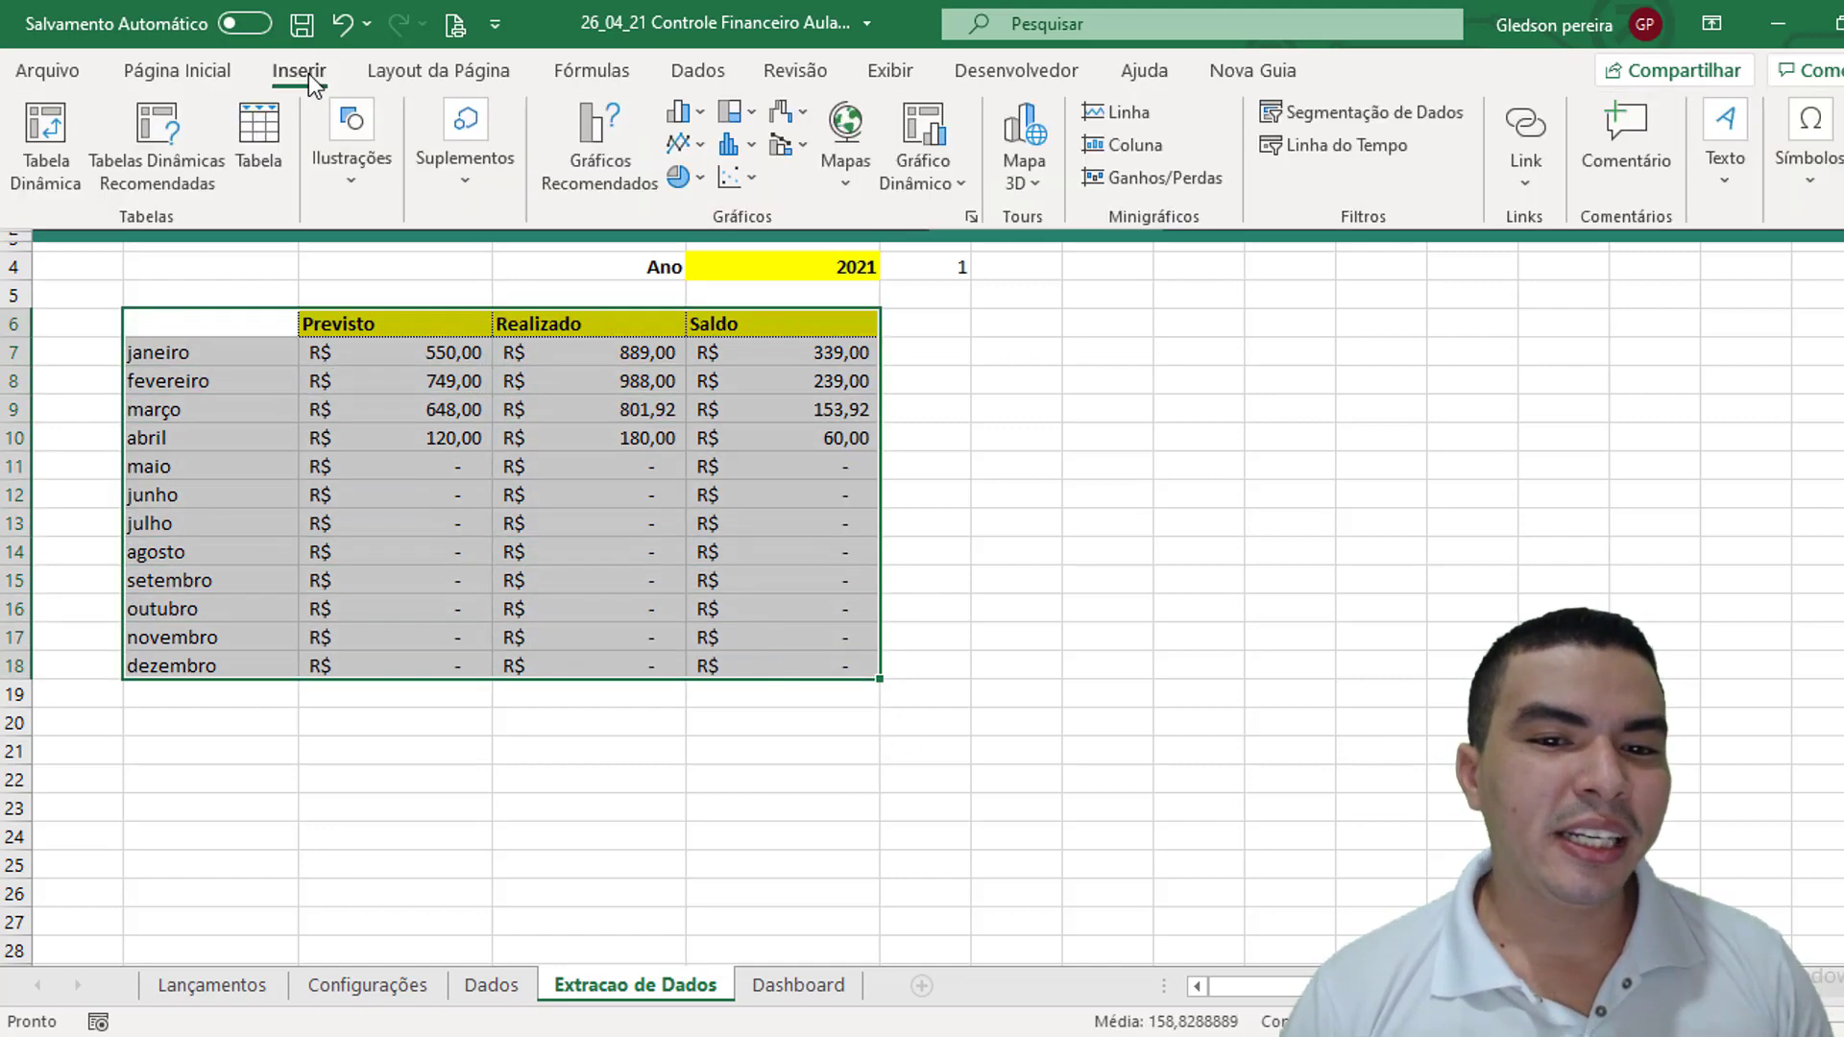
click(680, 113)
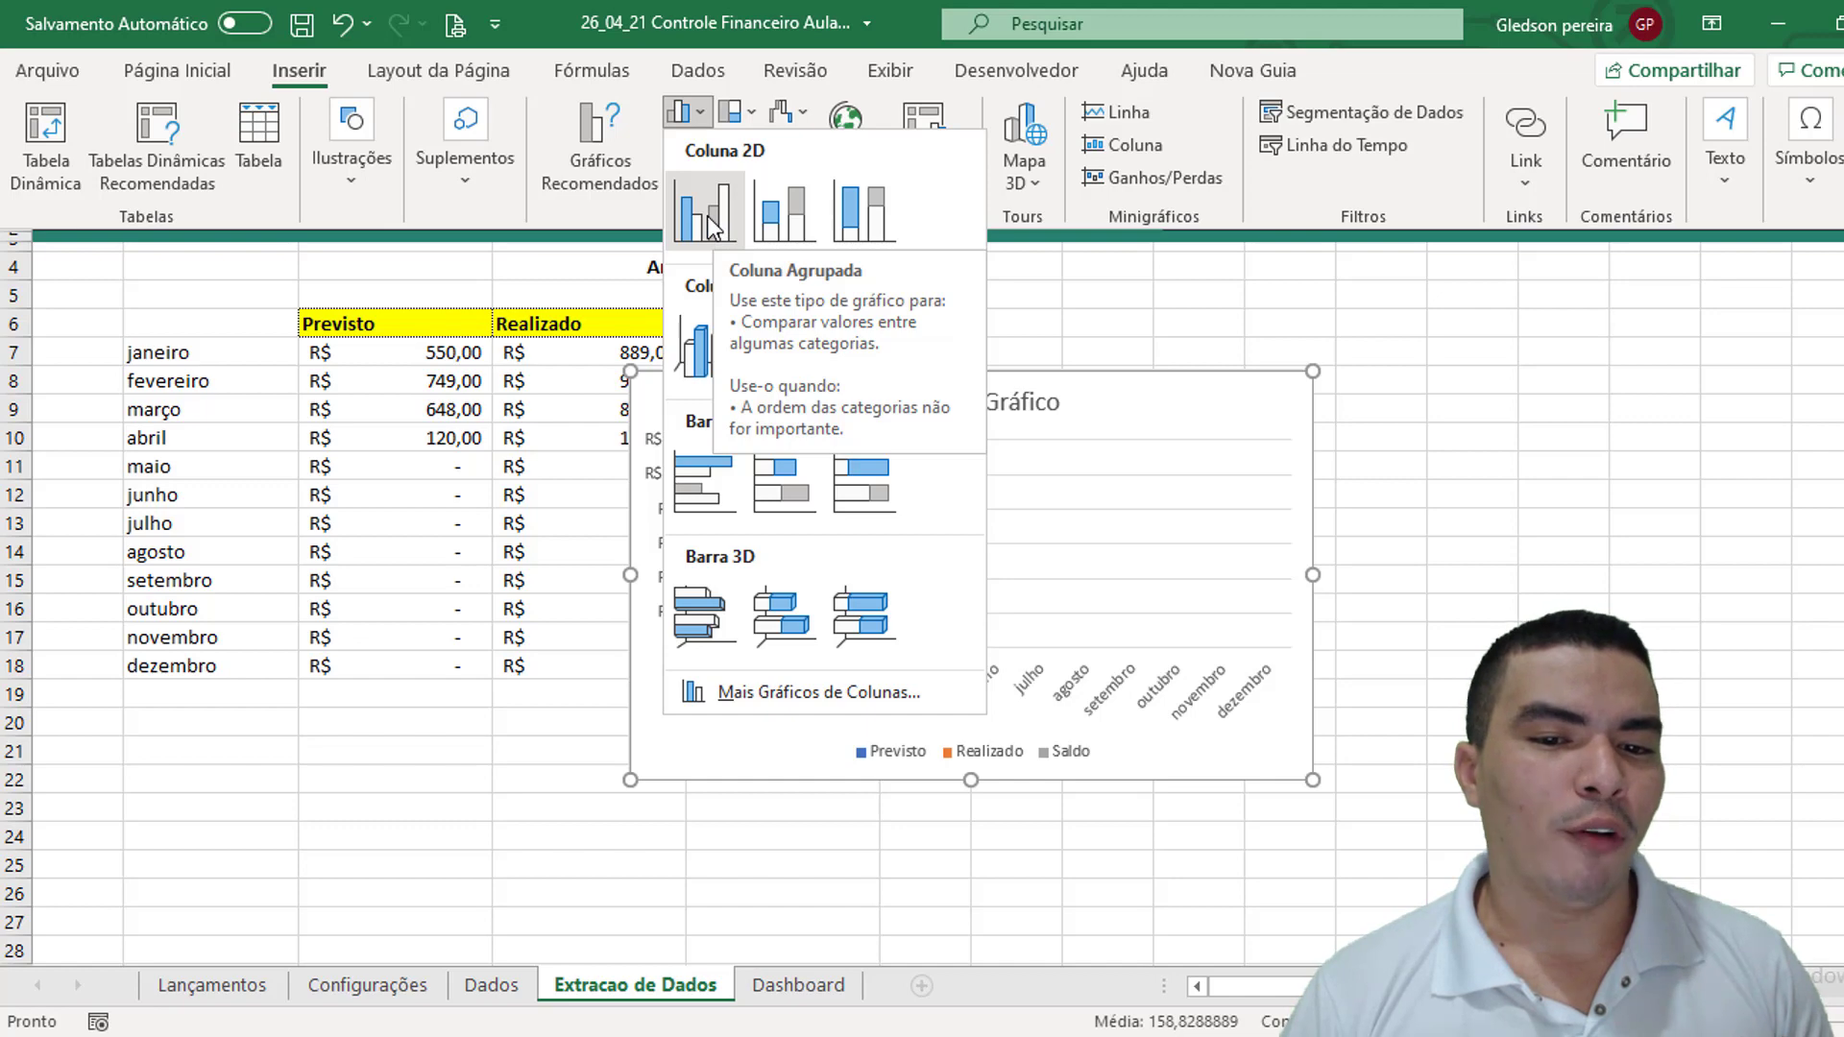
click(711, 227)
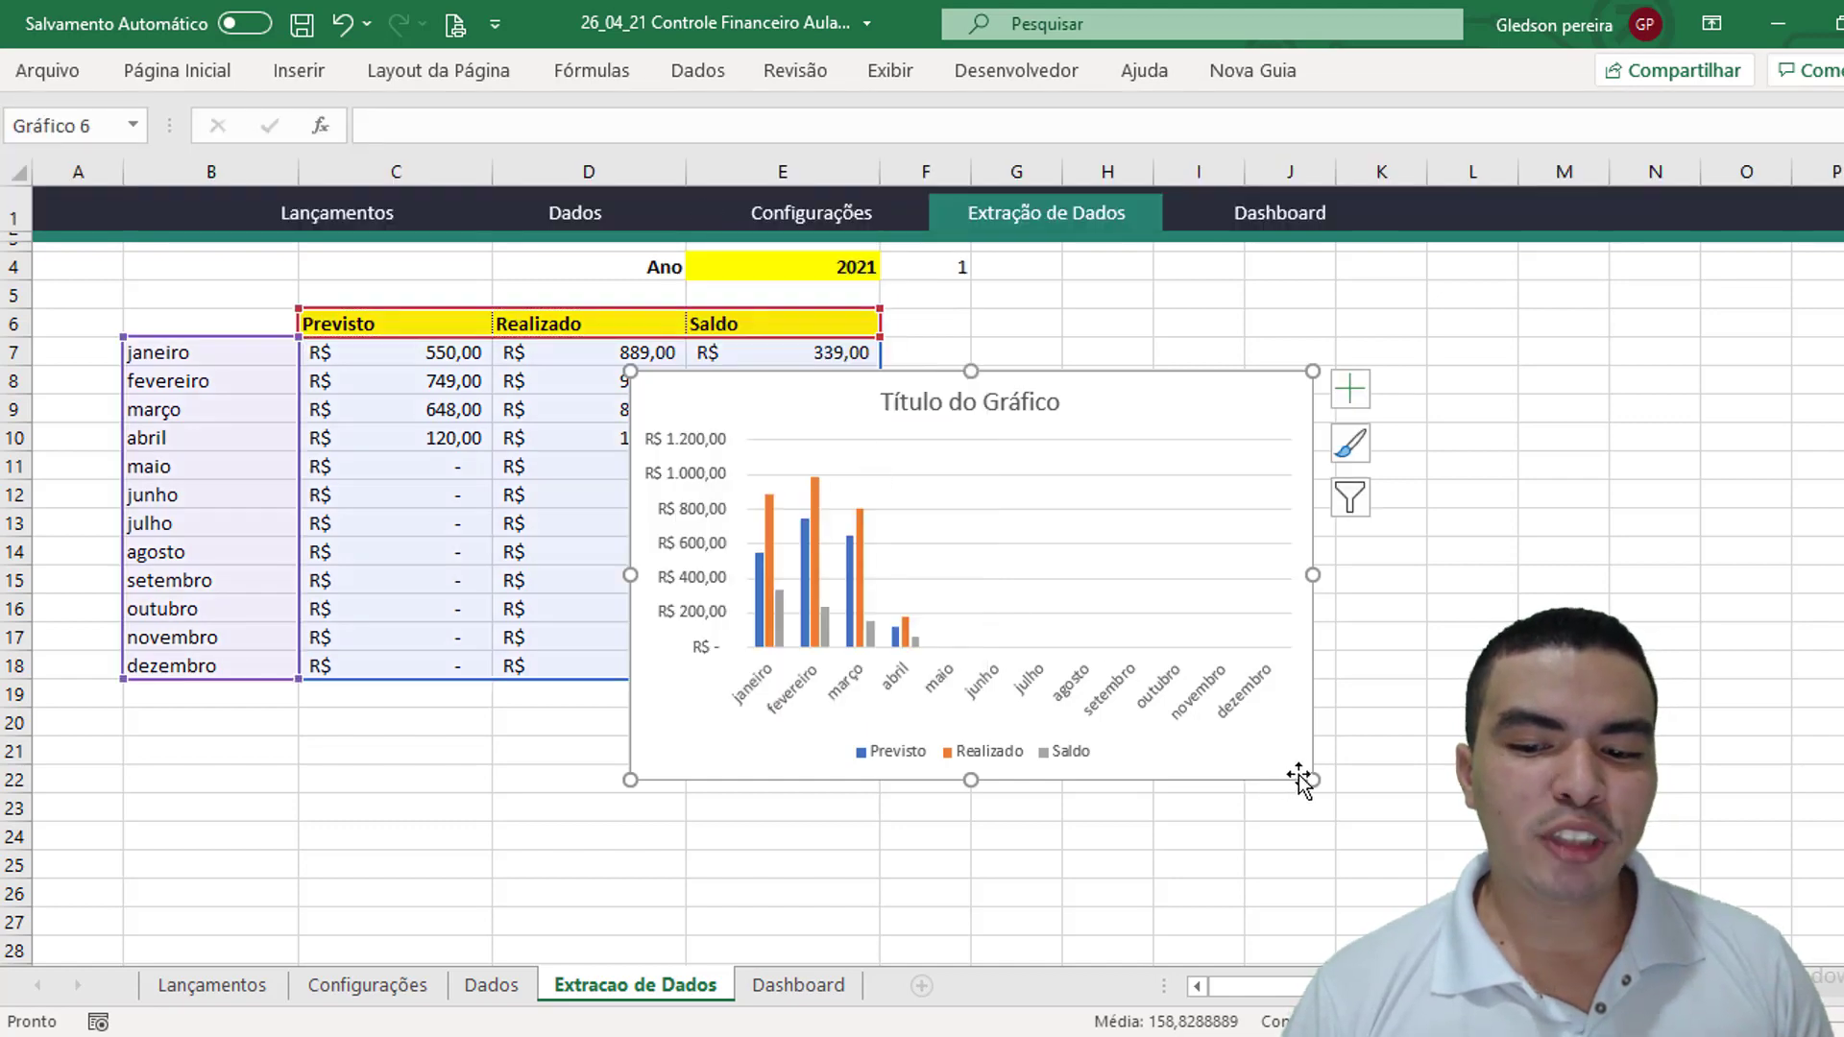
Resize the chart to span from column B to the right edge, down to row 21
drag(1308, 776, 1669, 670)
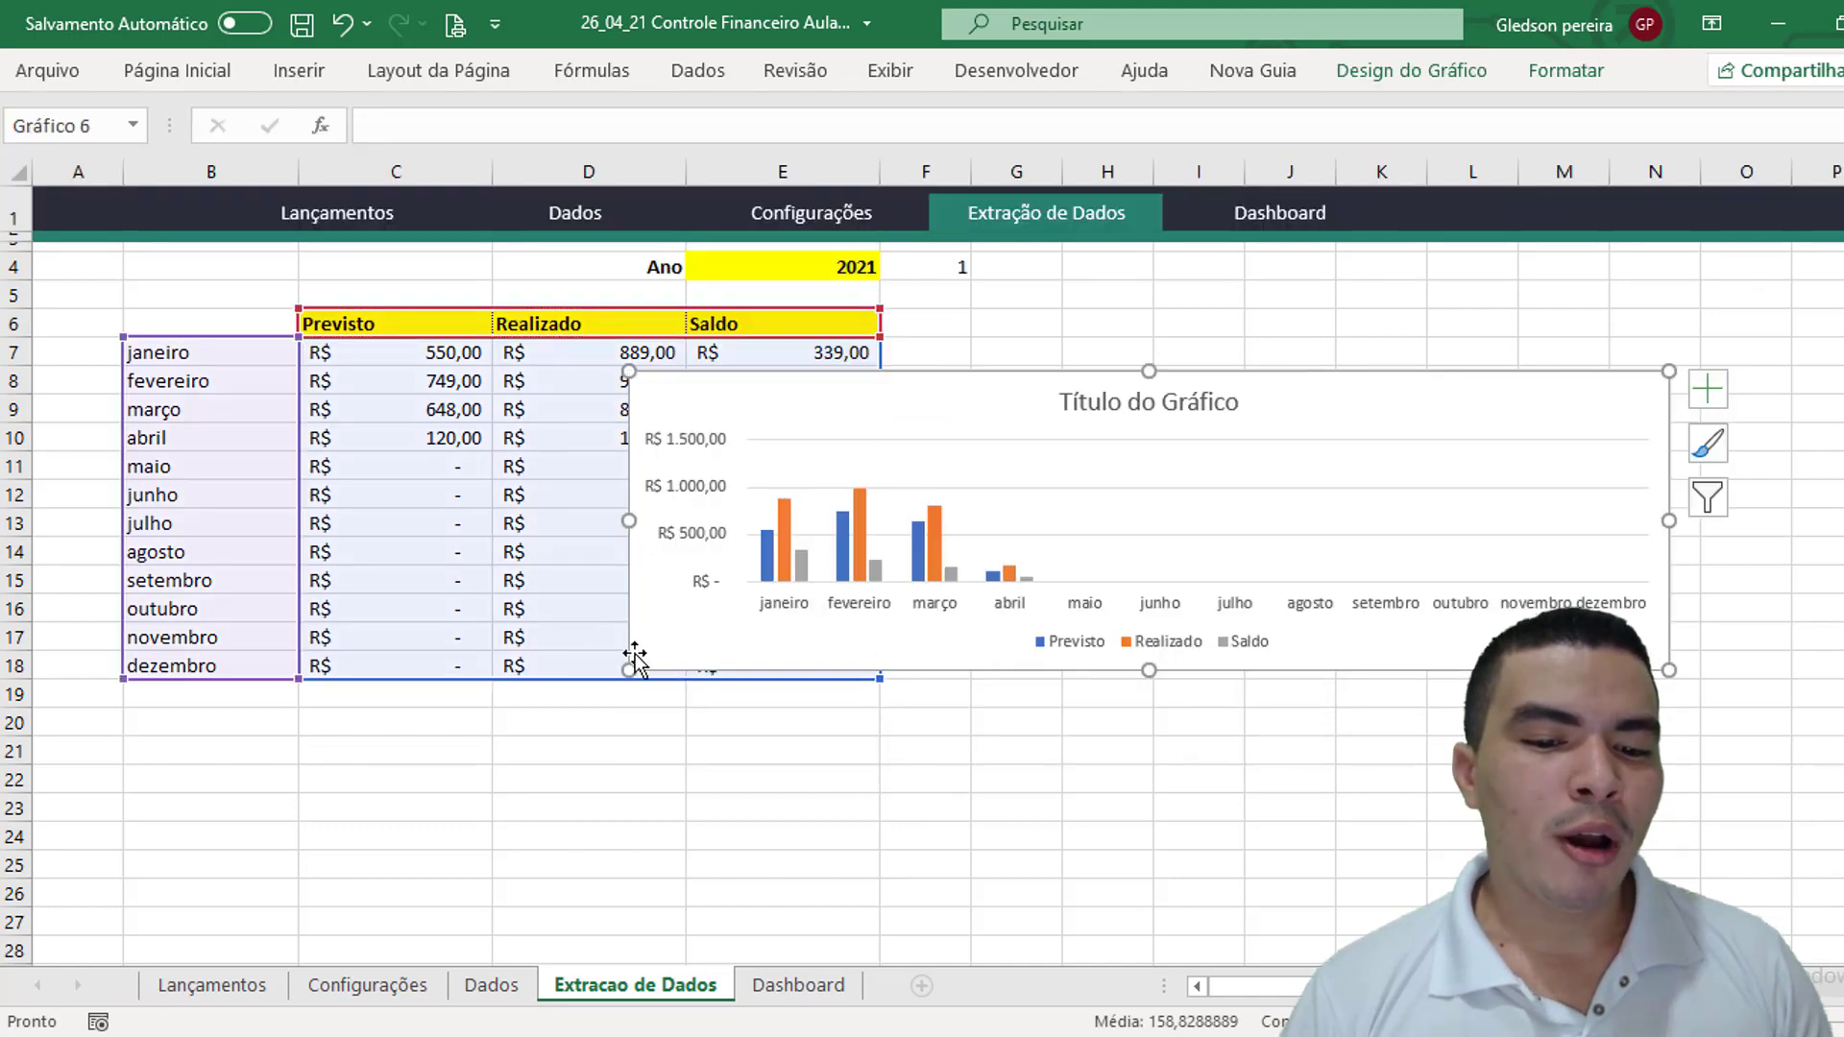
drag(626, 667, 173, 658)
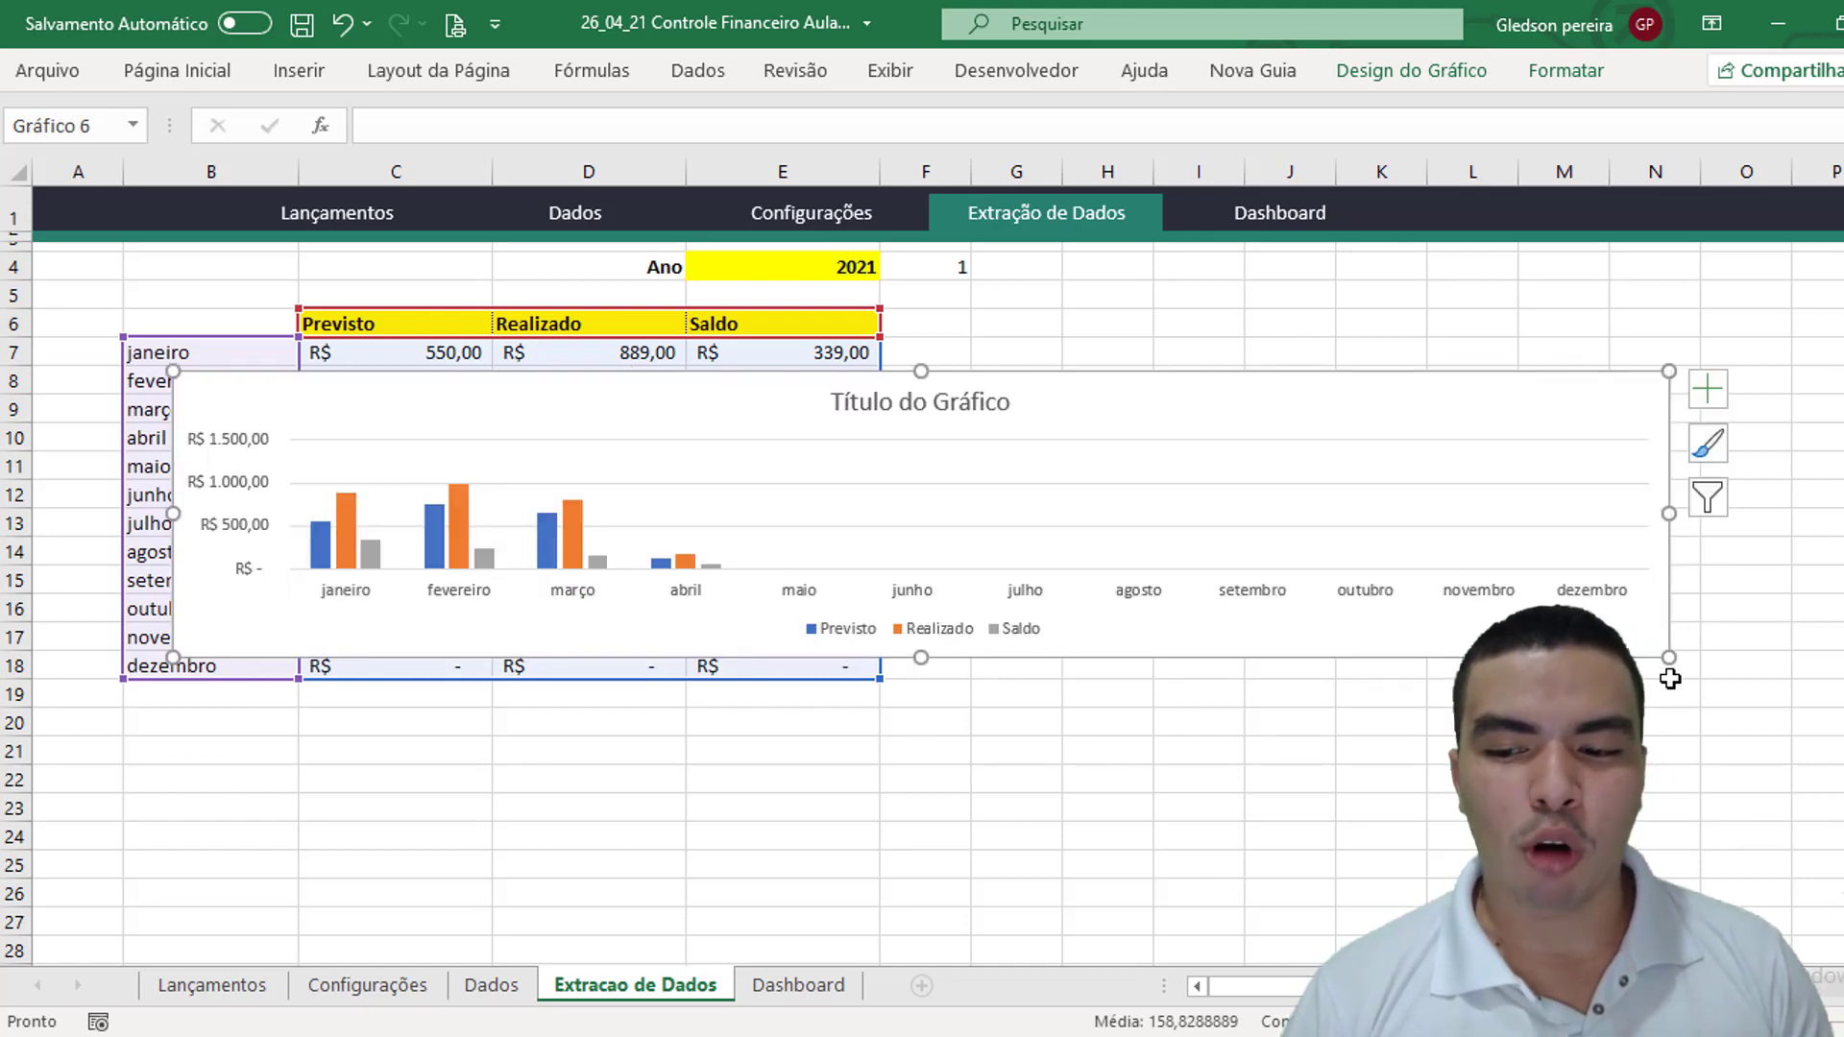
drag(1669, 657, 1830, 722)
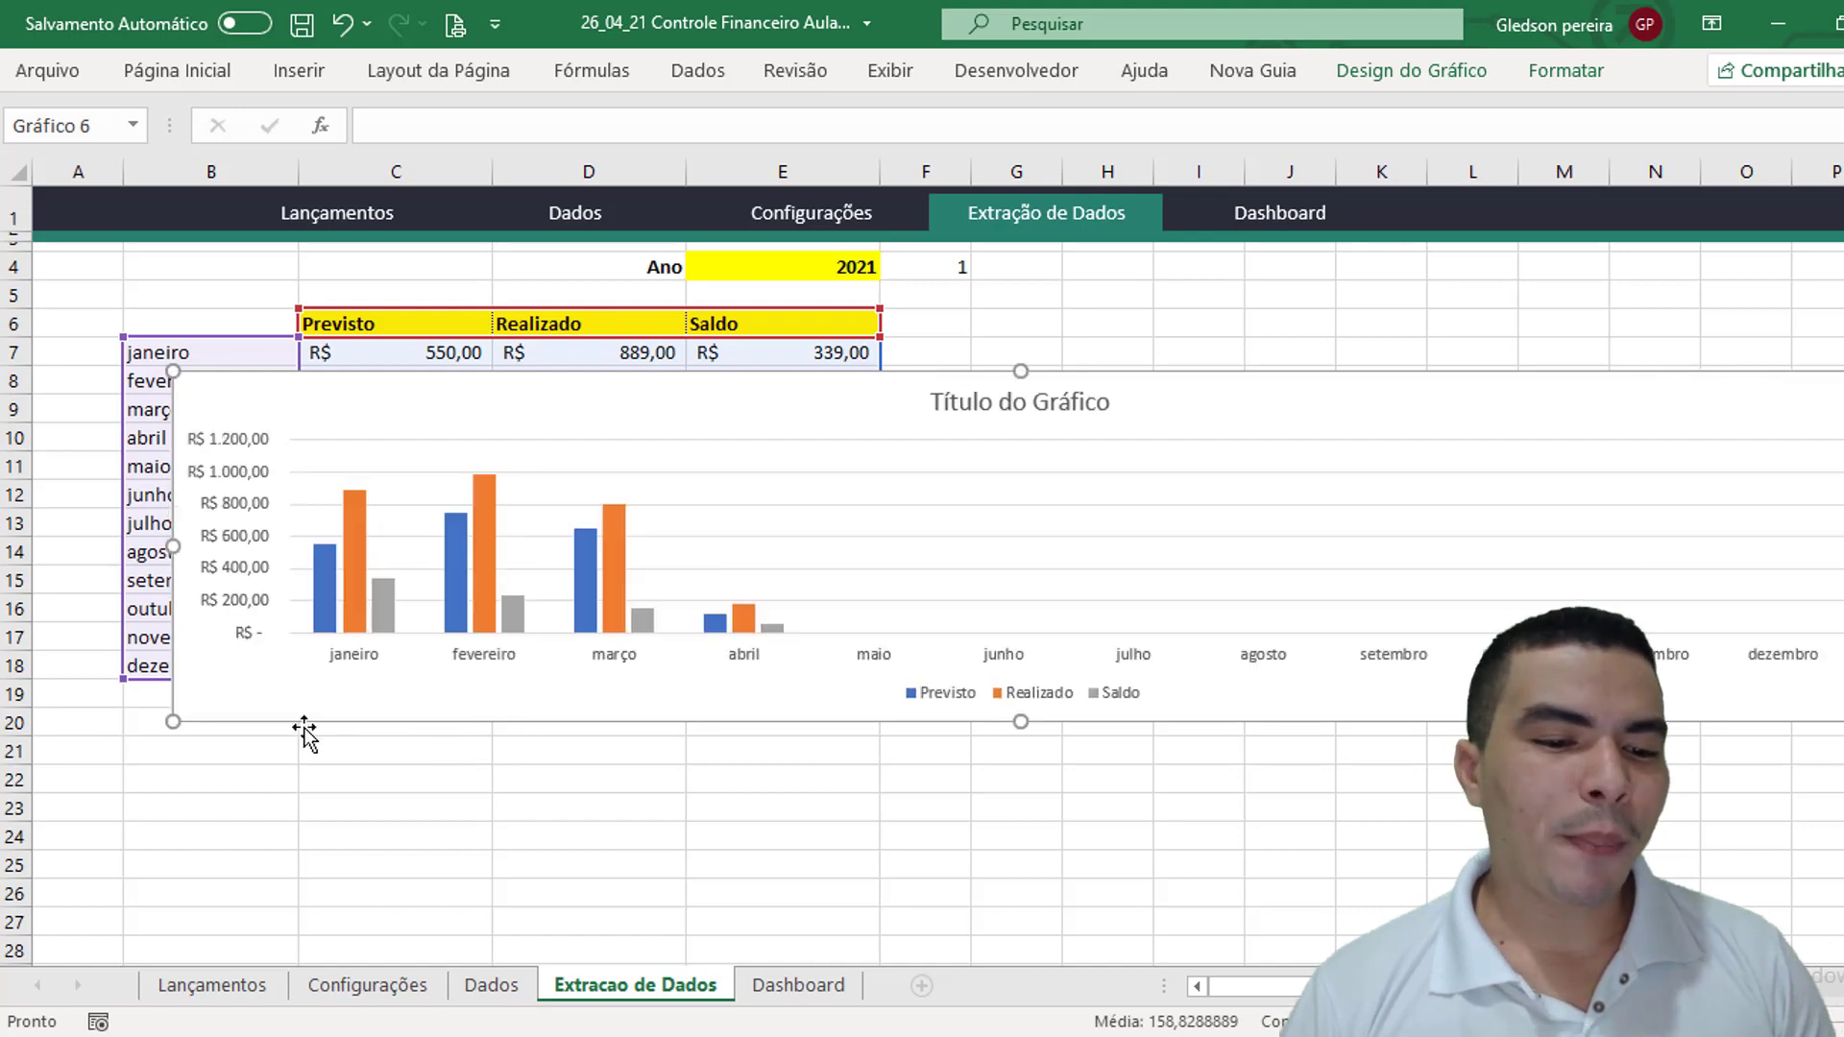
drag(173, 725, 75, 764)
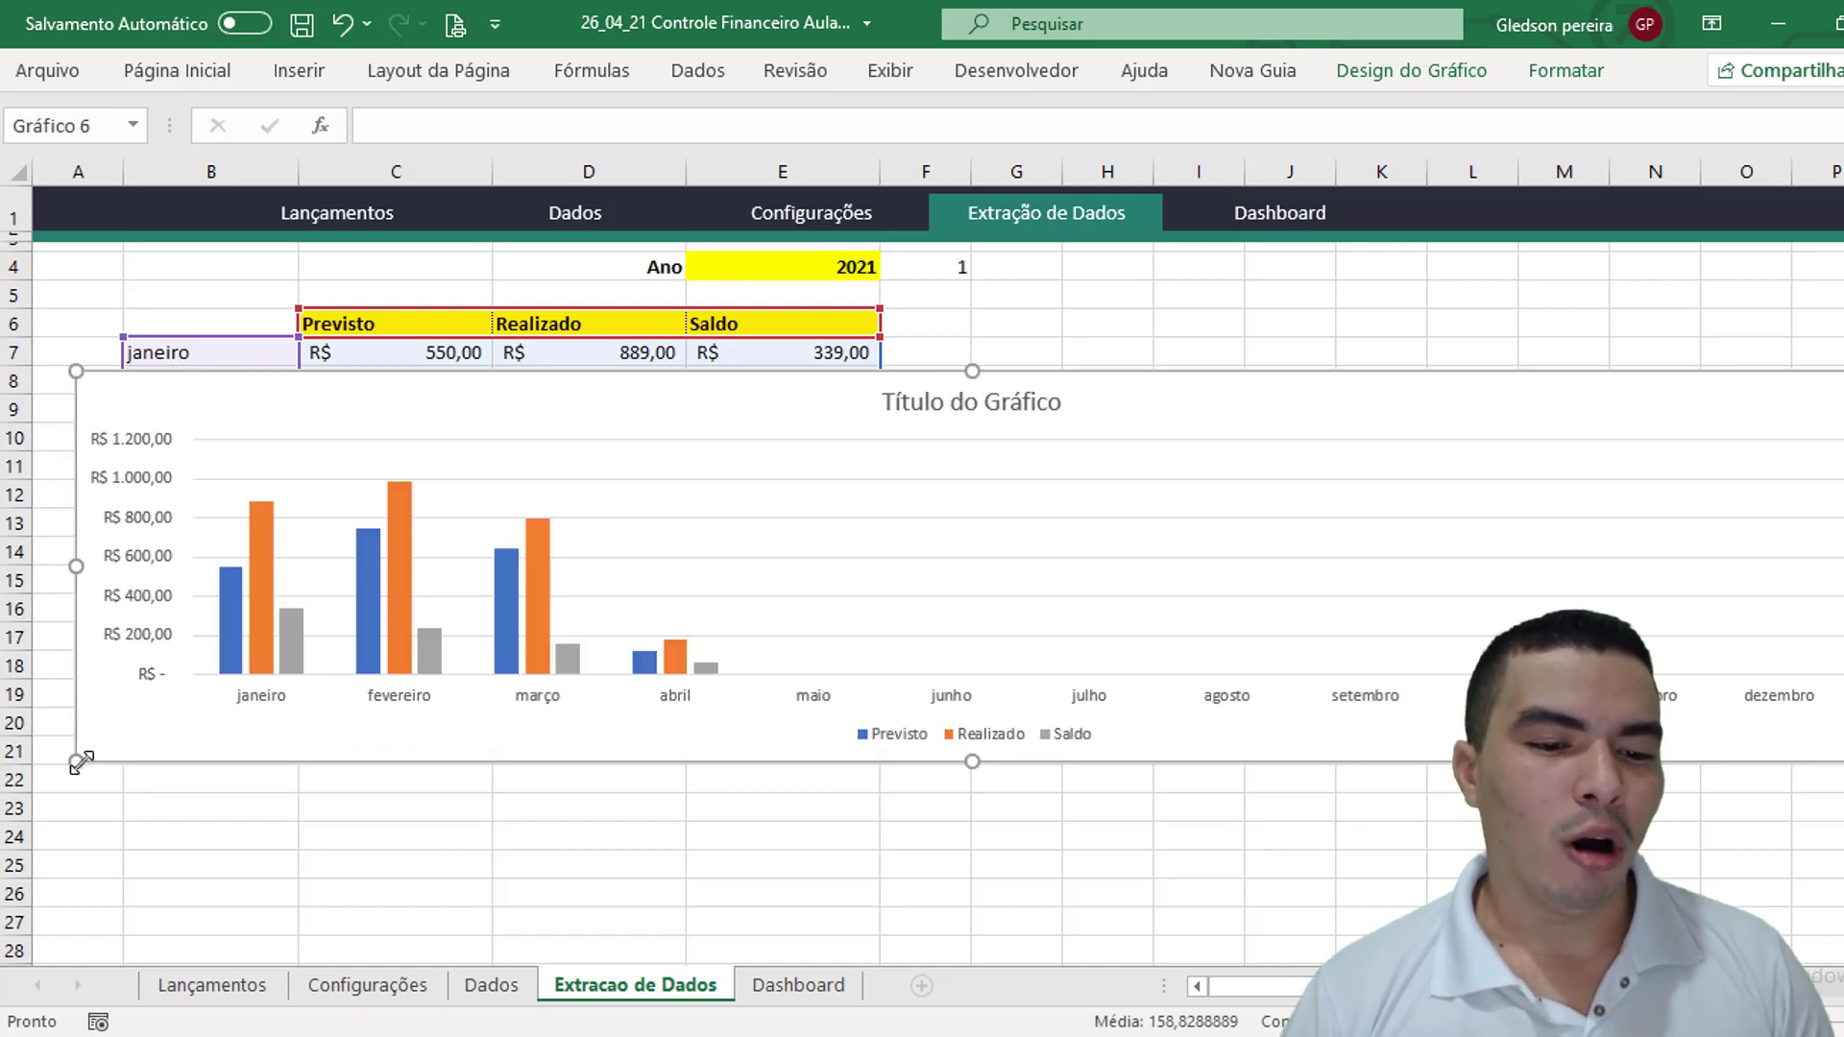
click(322, 836)
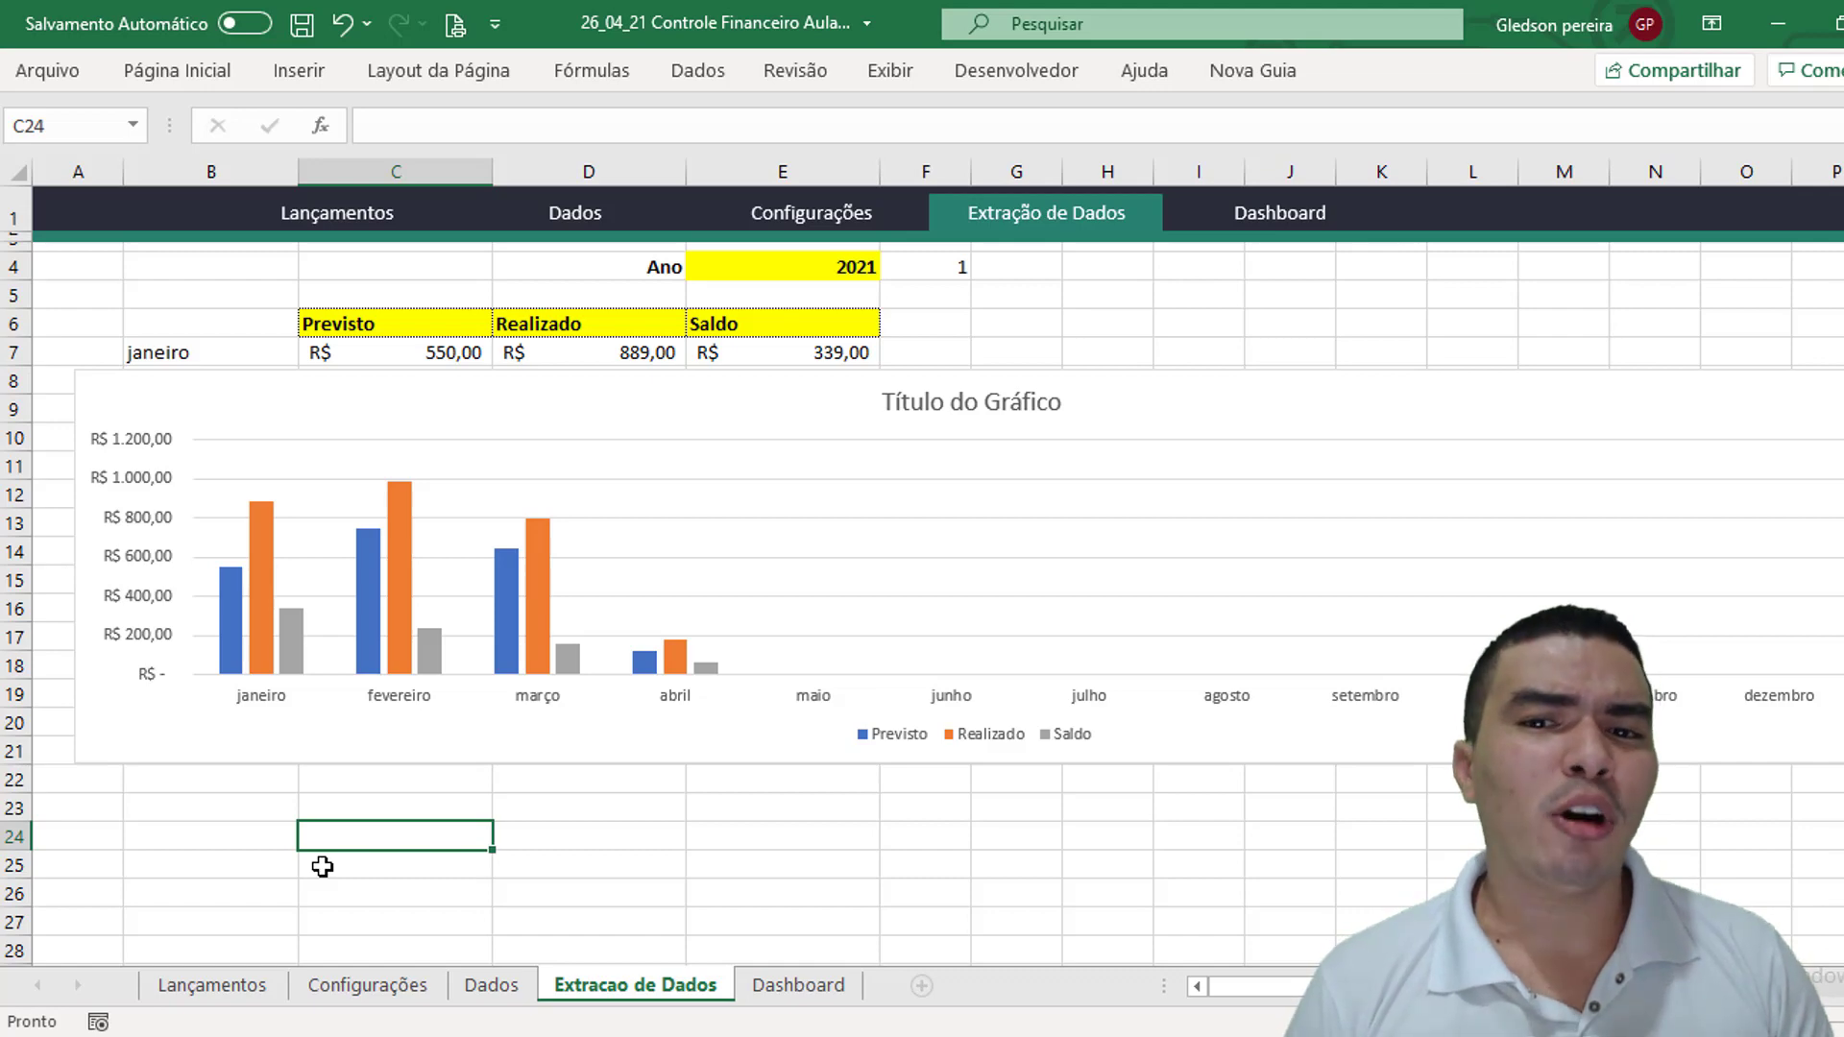
click(306, 780)
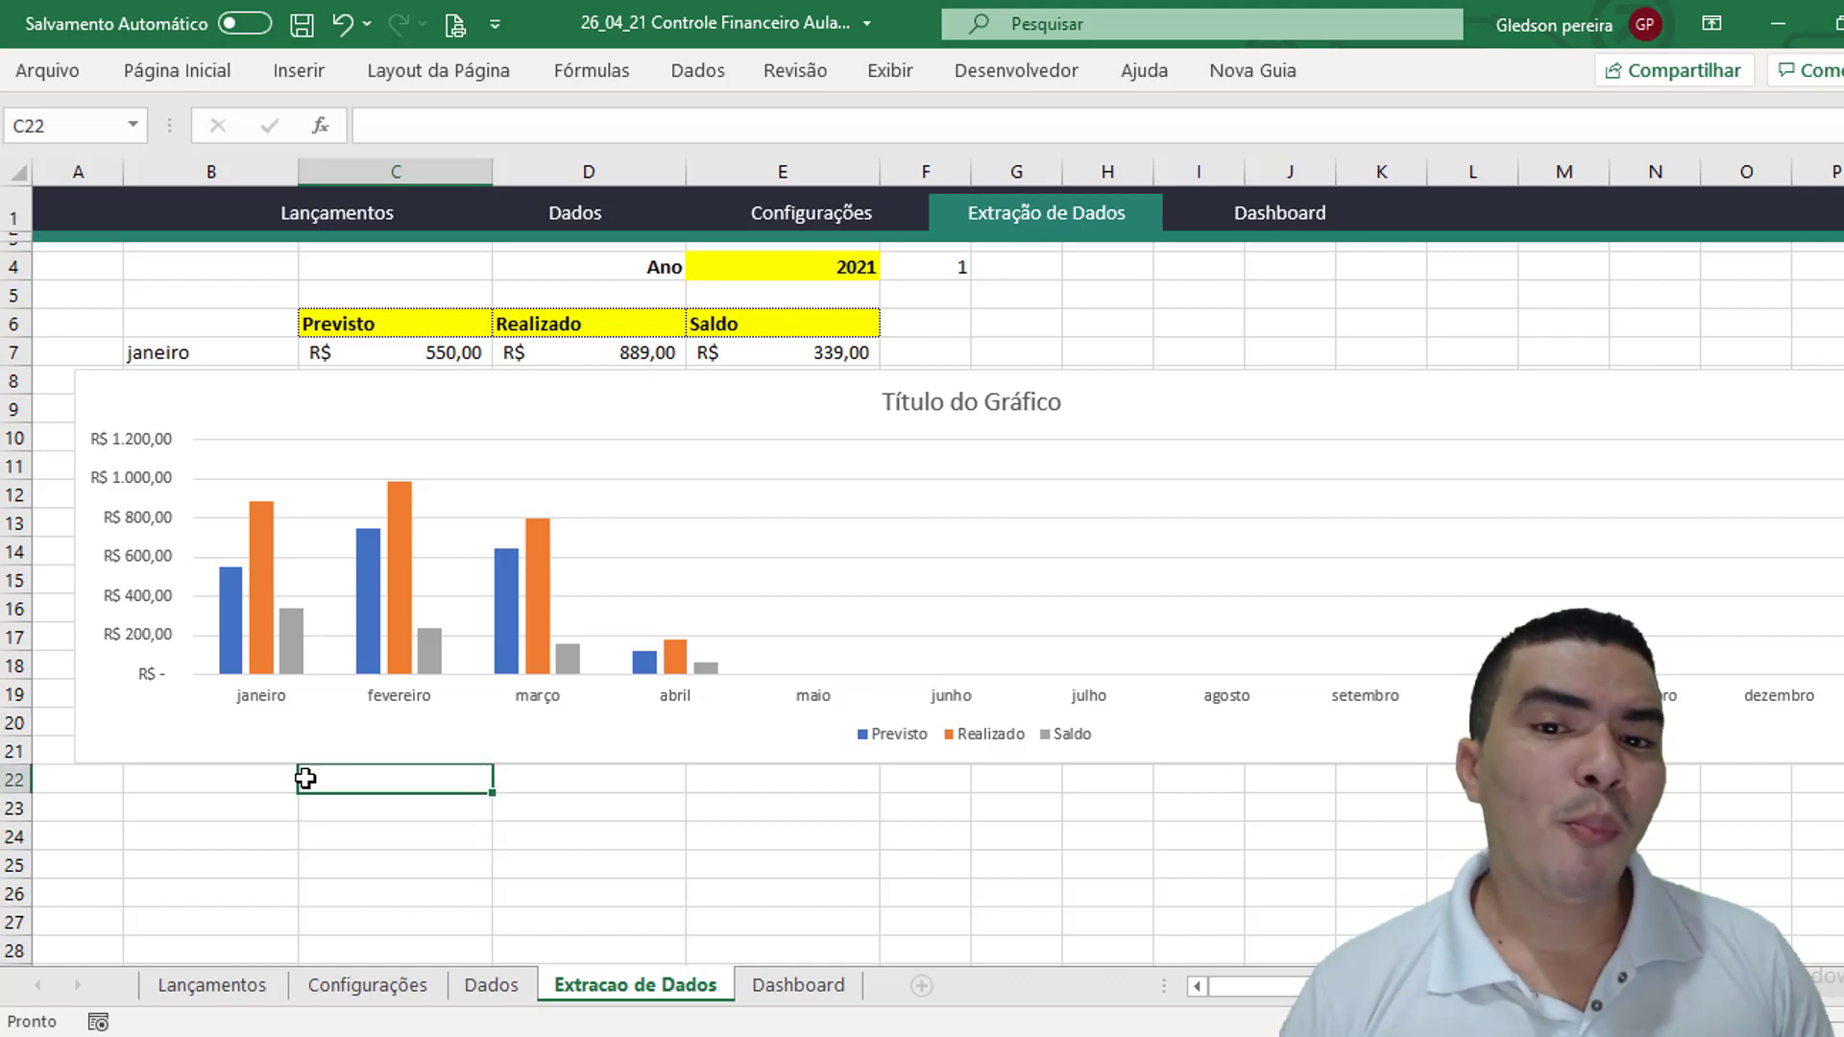
click(291, 640)
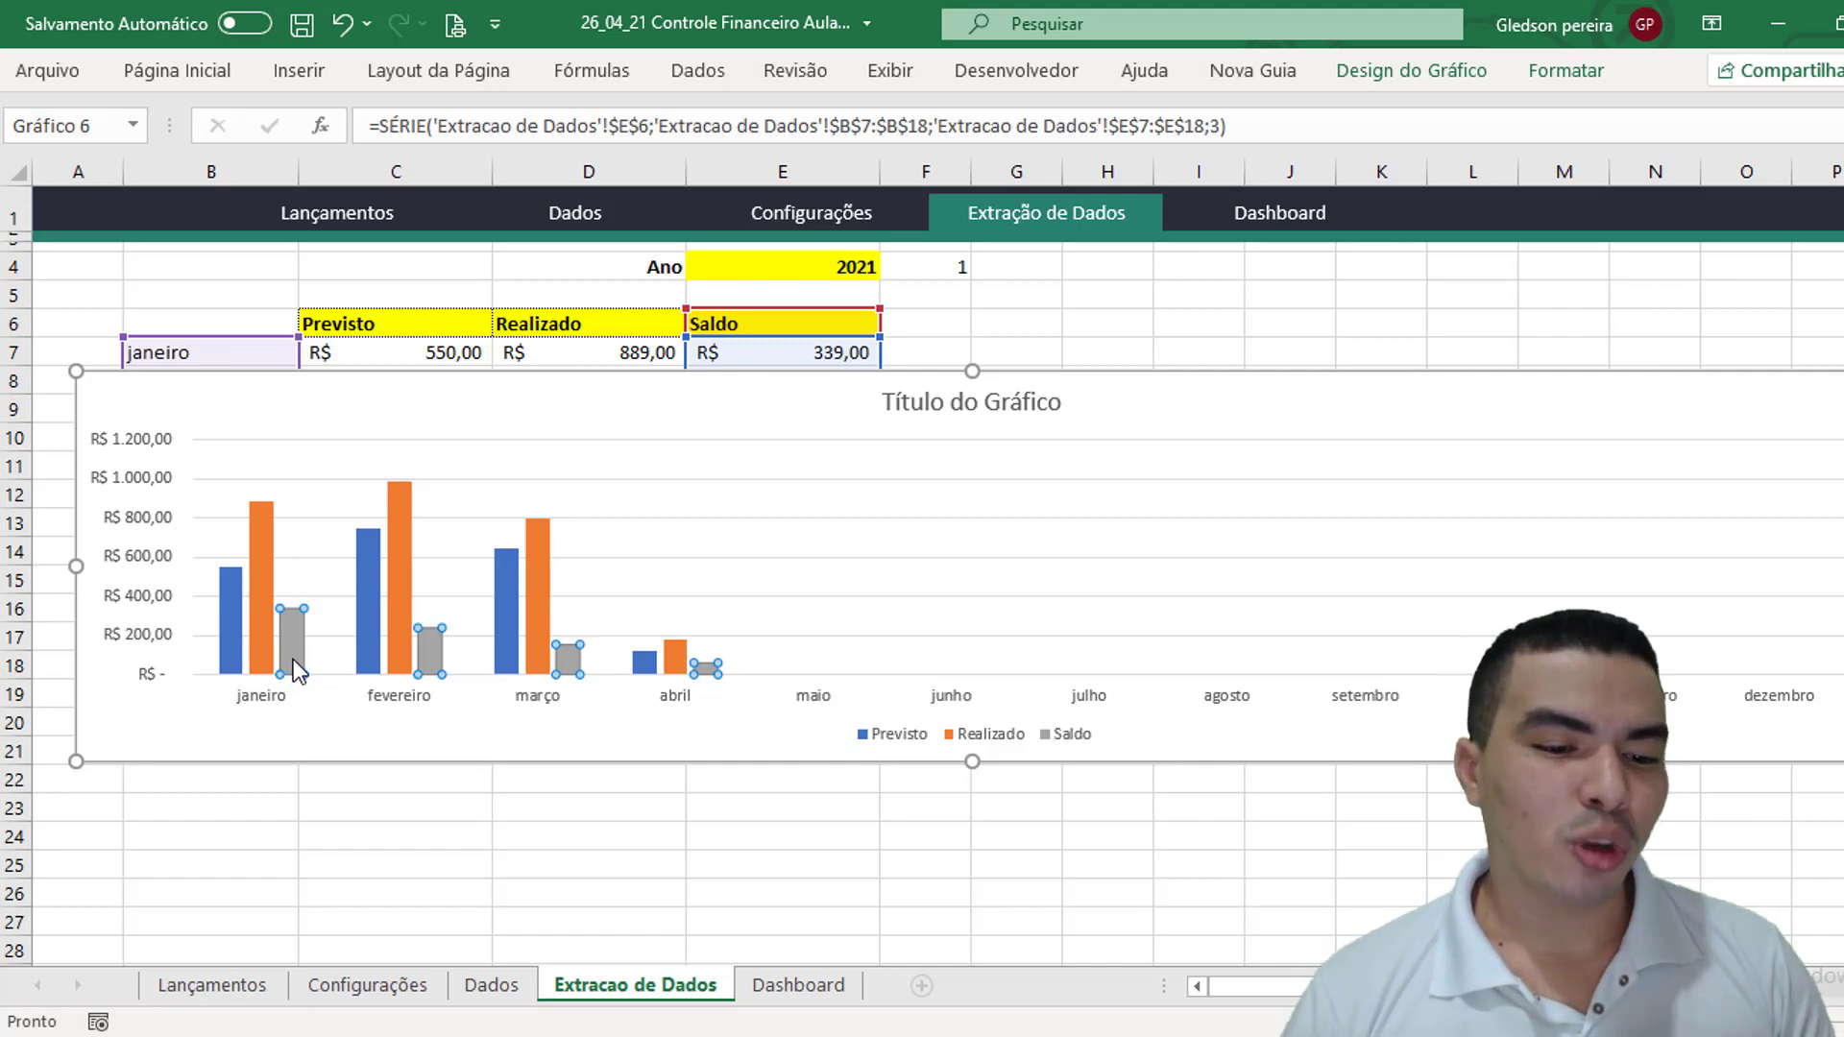
Change the Saldo series to Linha 100% Empilhada on the secondary axis
right_click(292, 658)
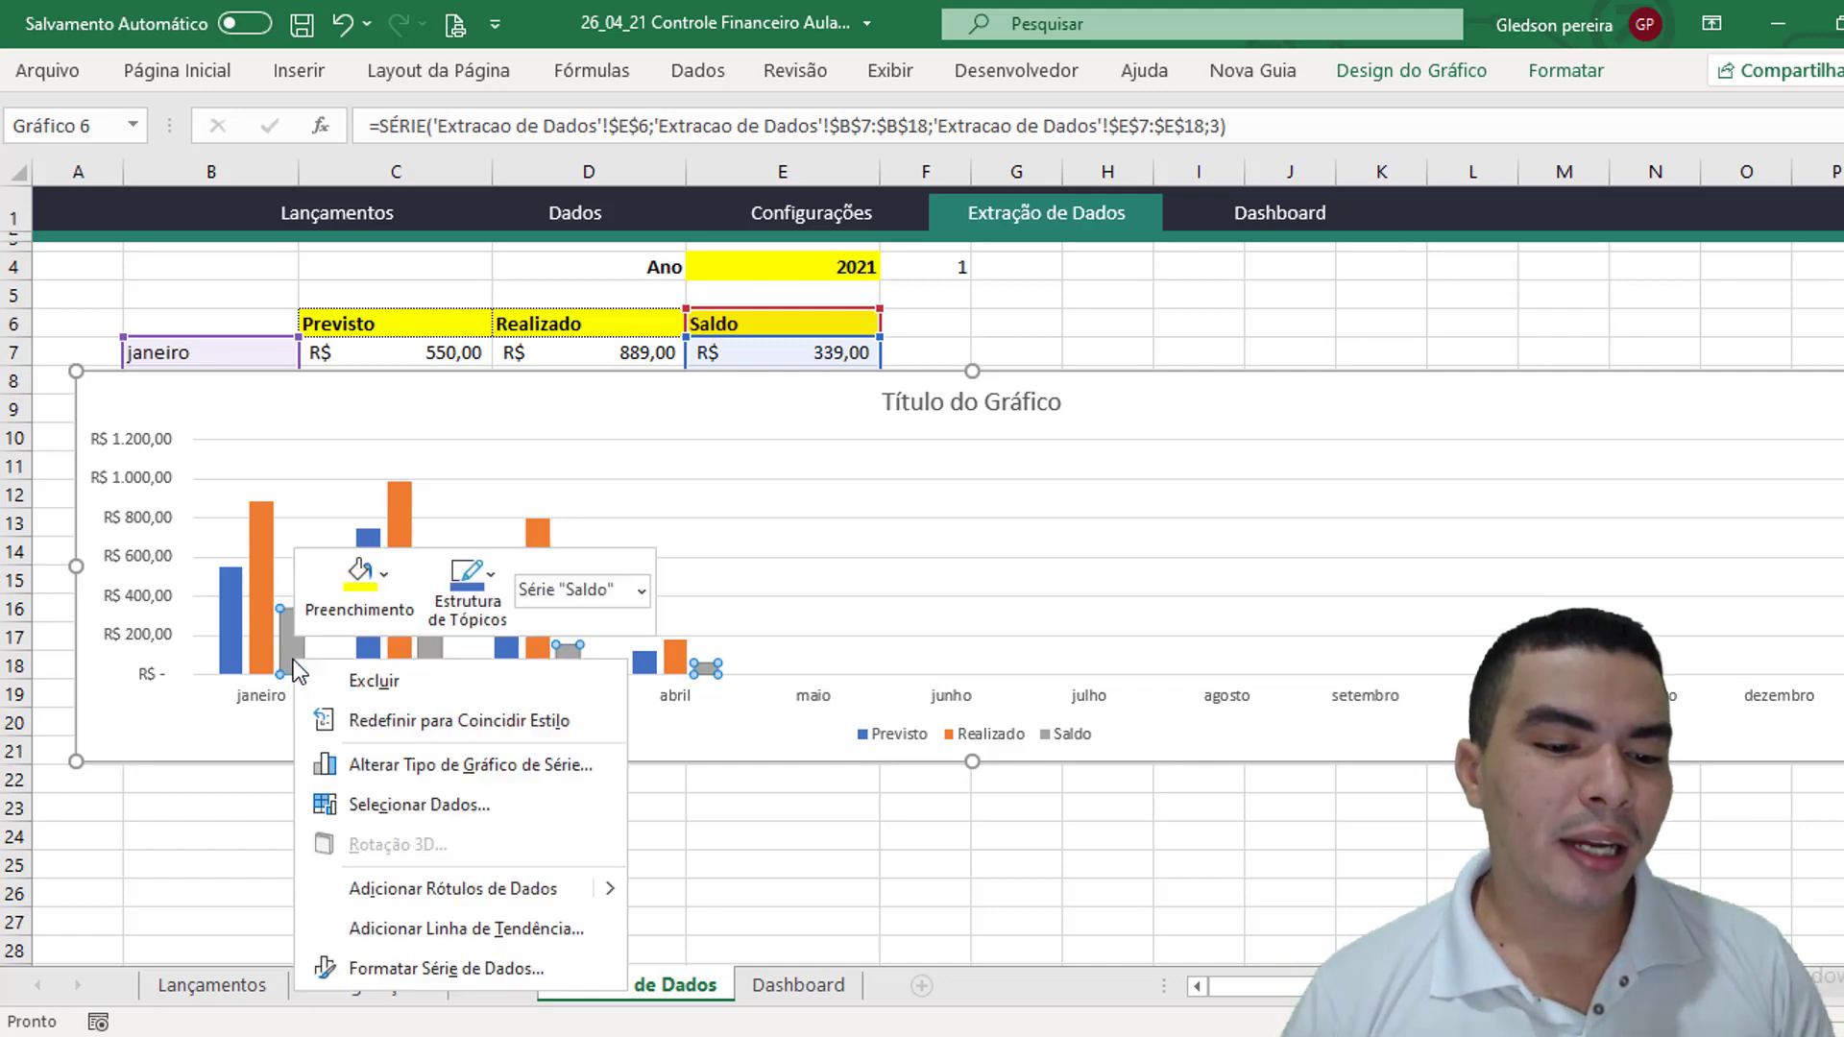
click(478, 780)
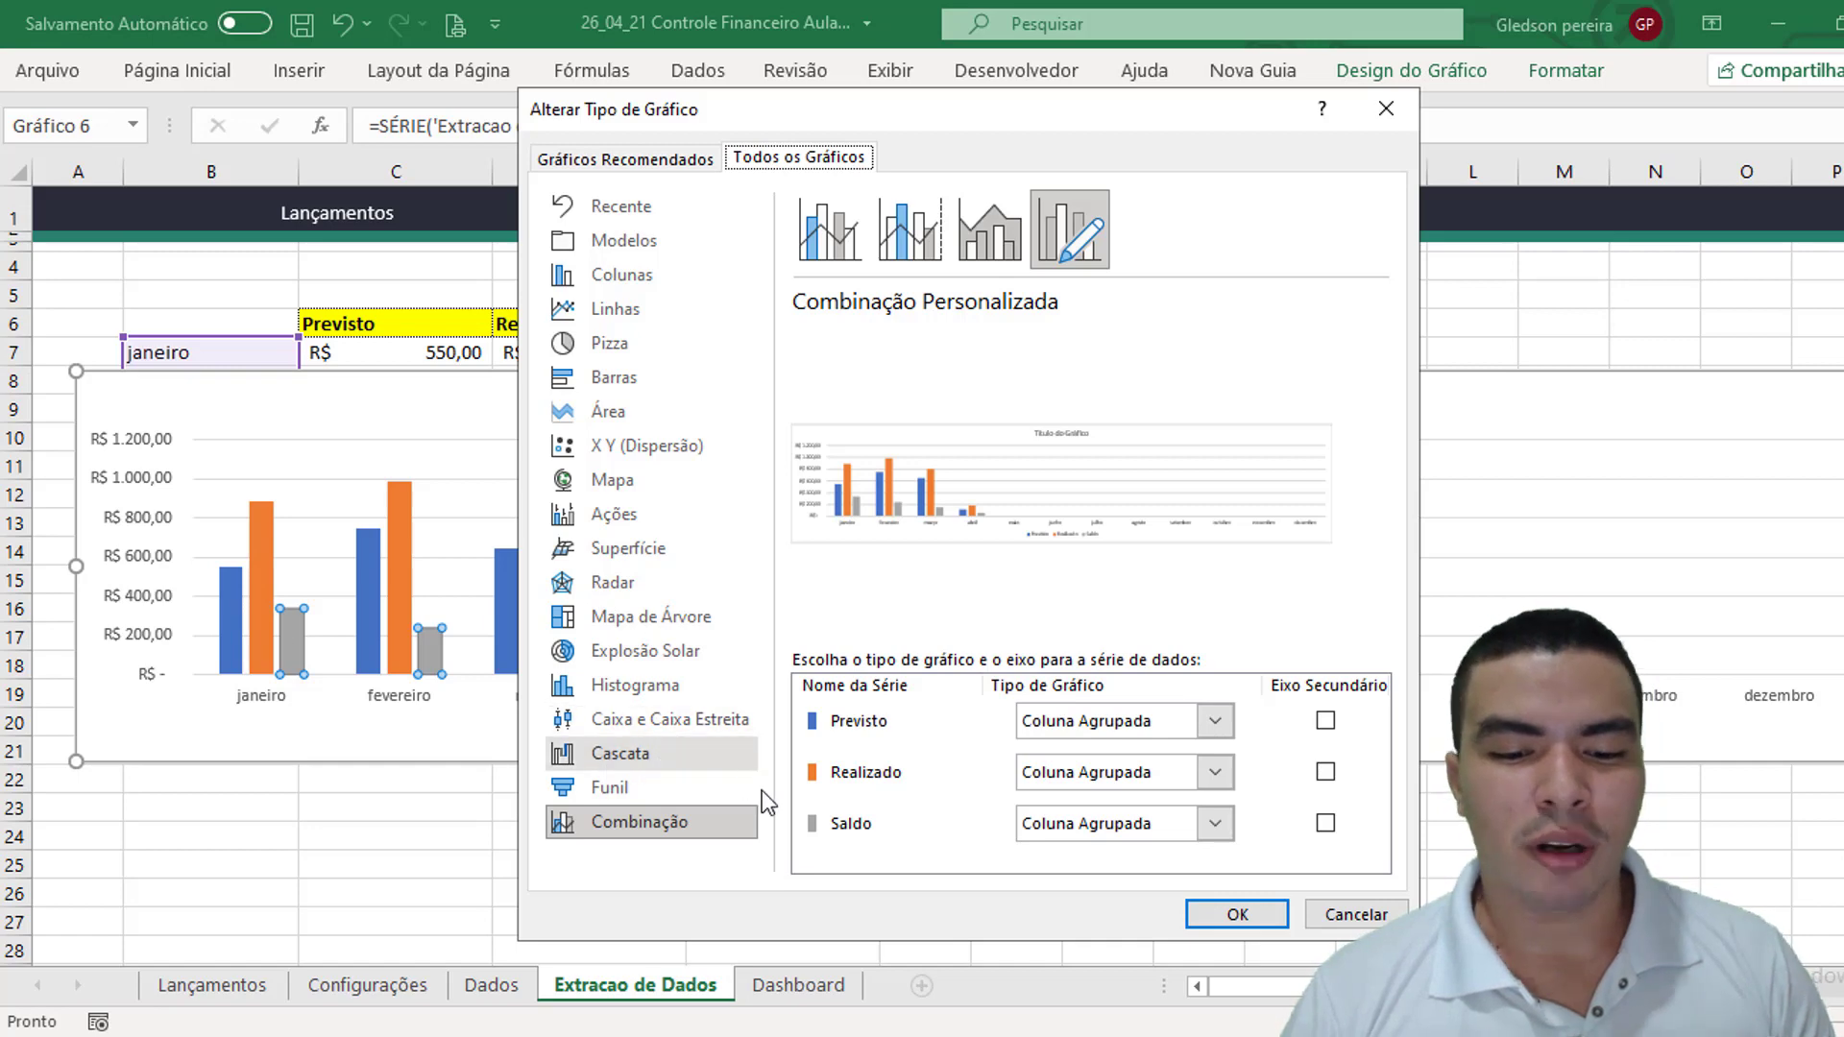
click(1218, 836)
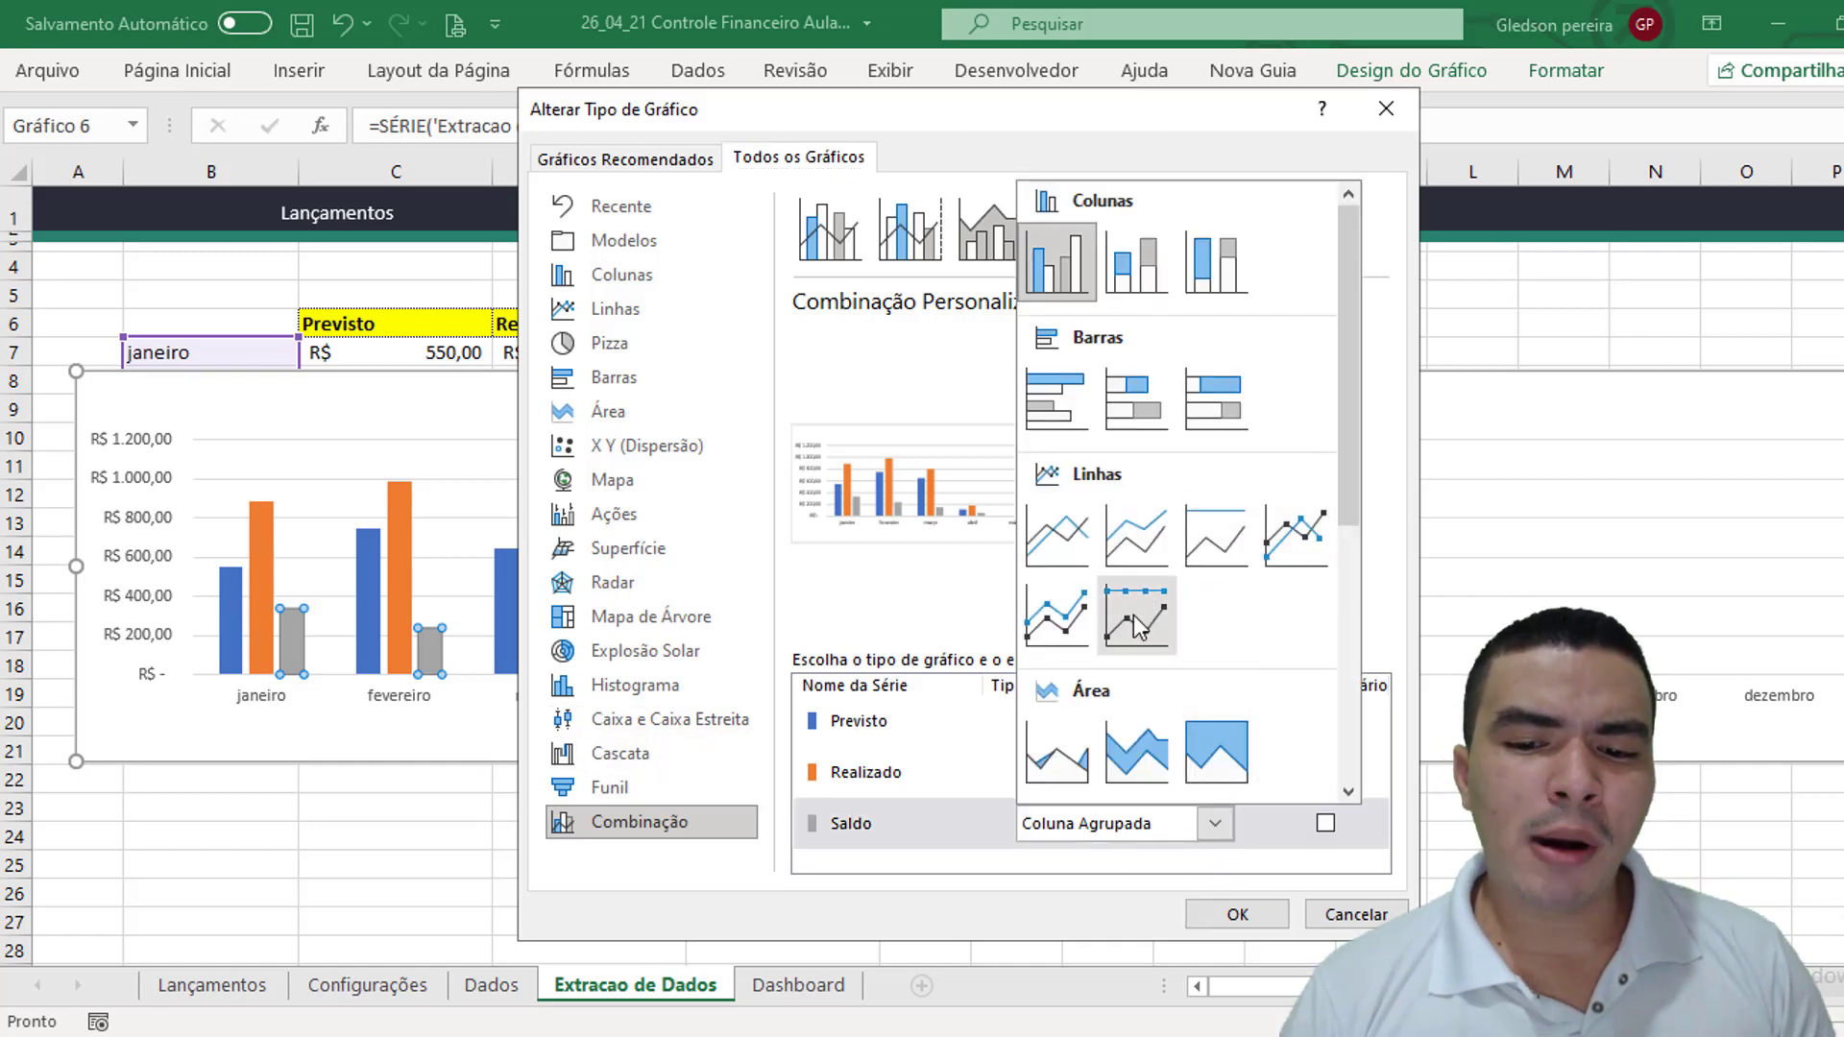
click(1222, 558)
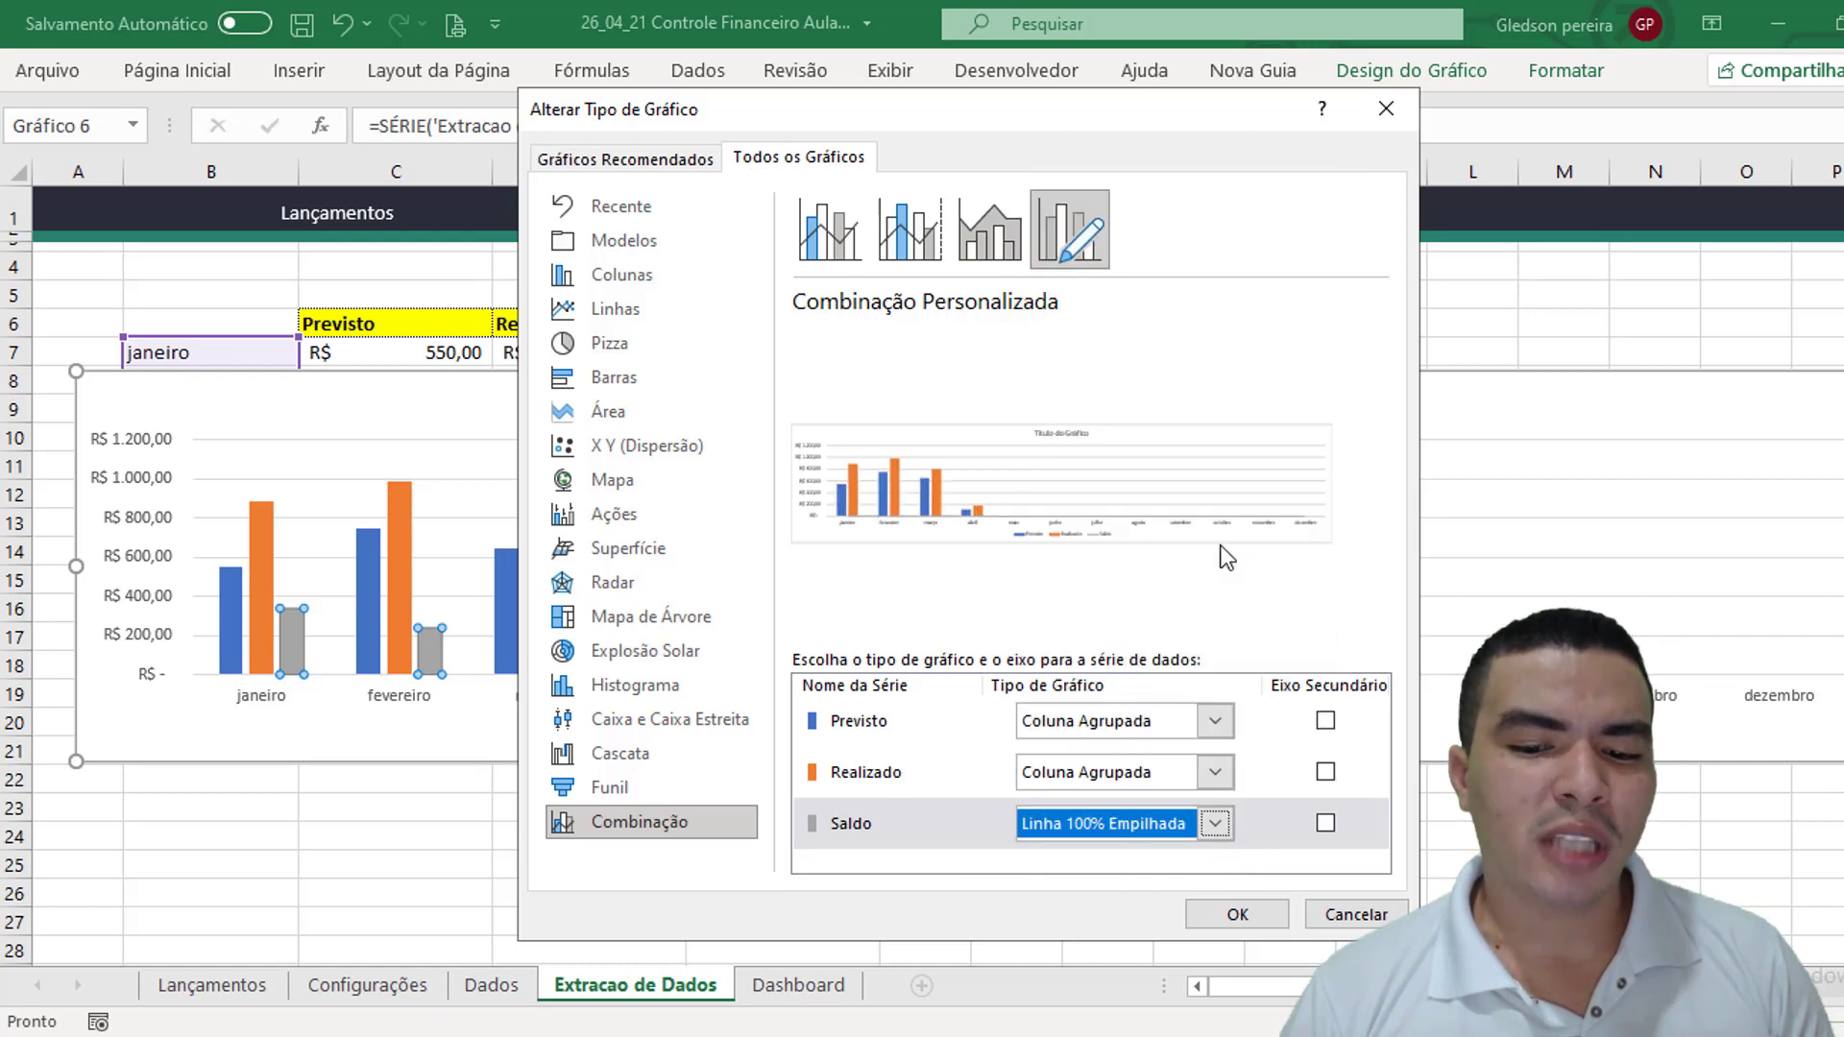
click(1216, 823)
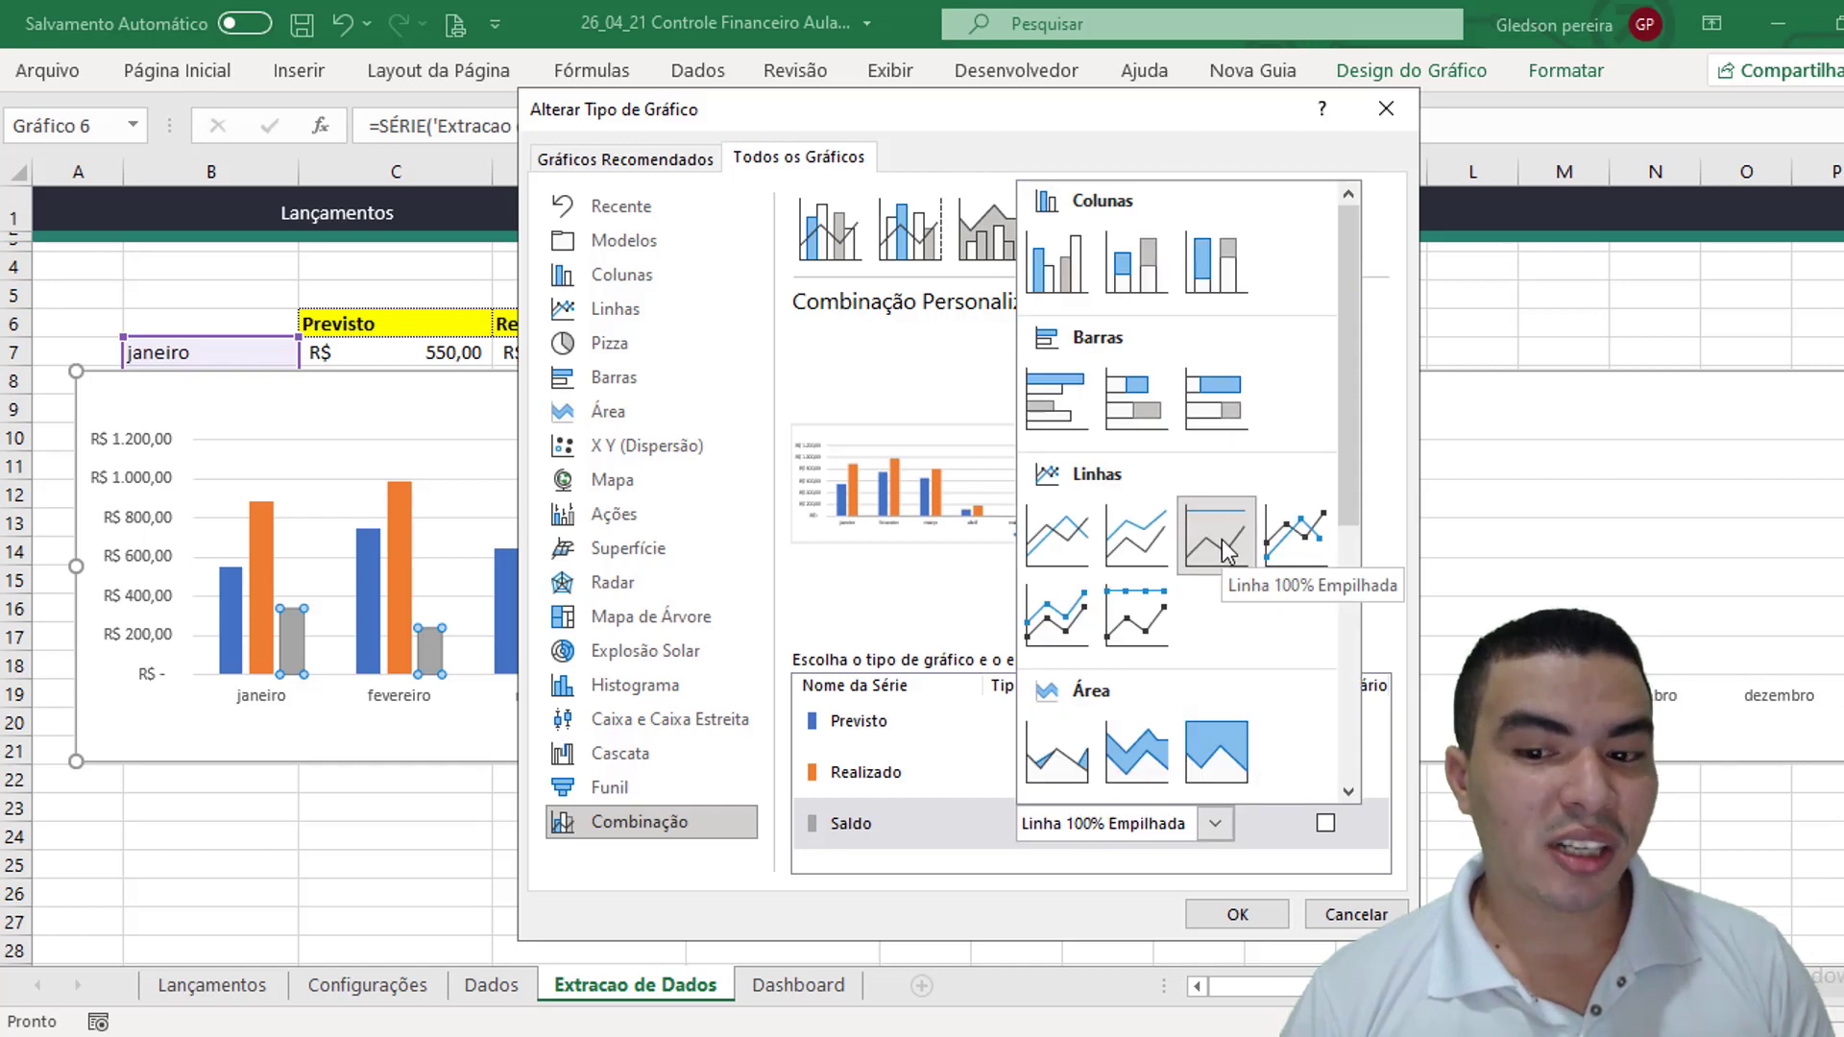
click(1222, 824)
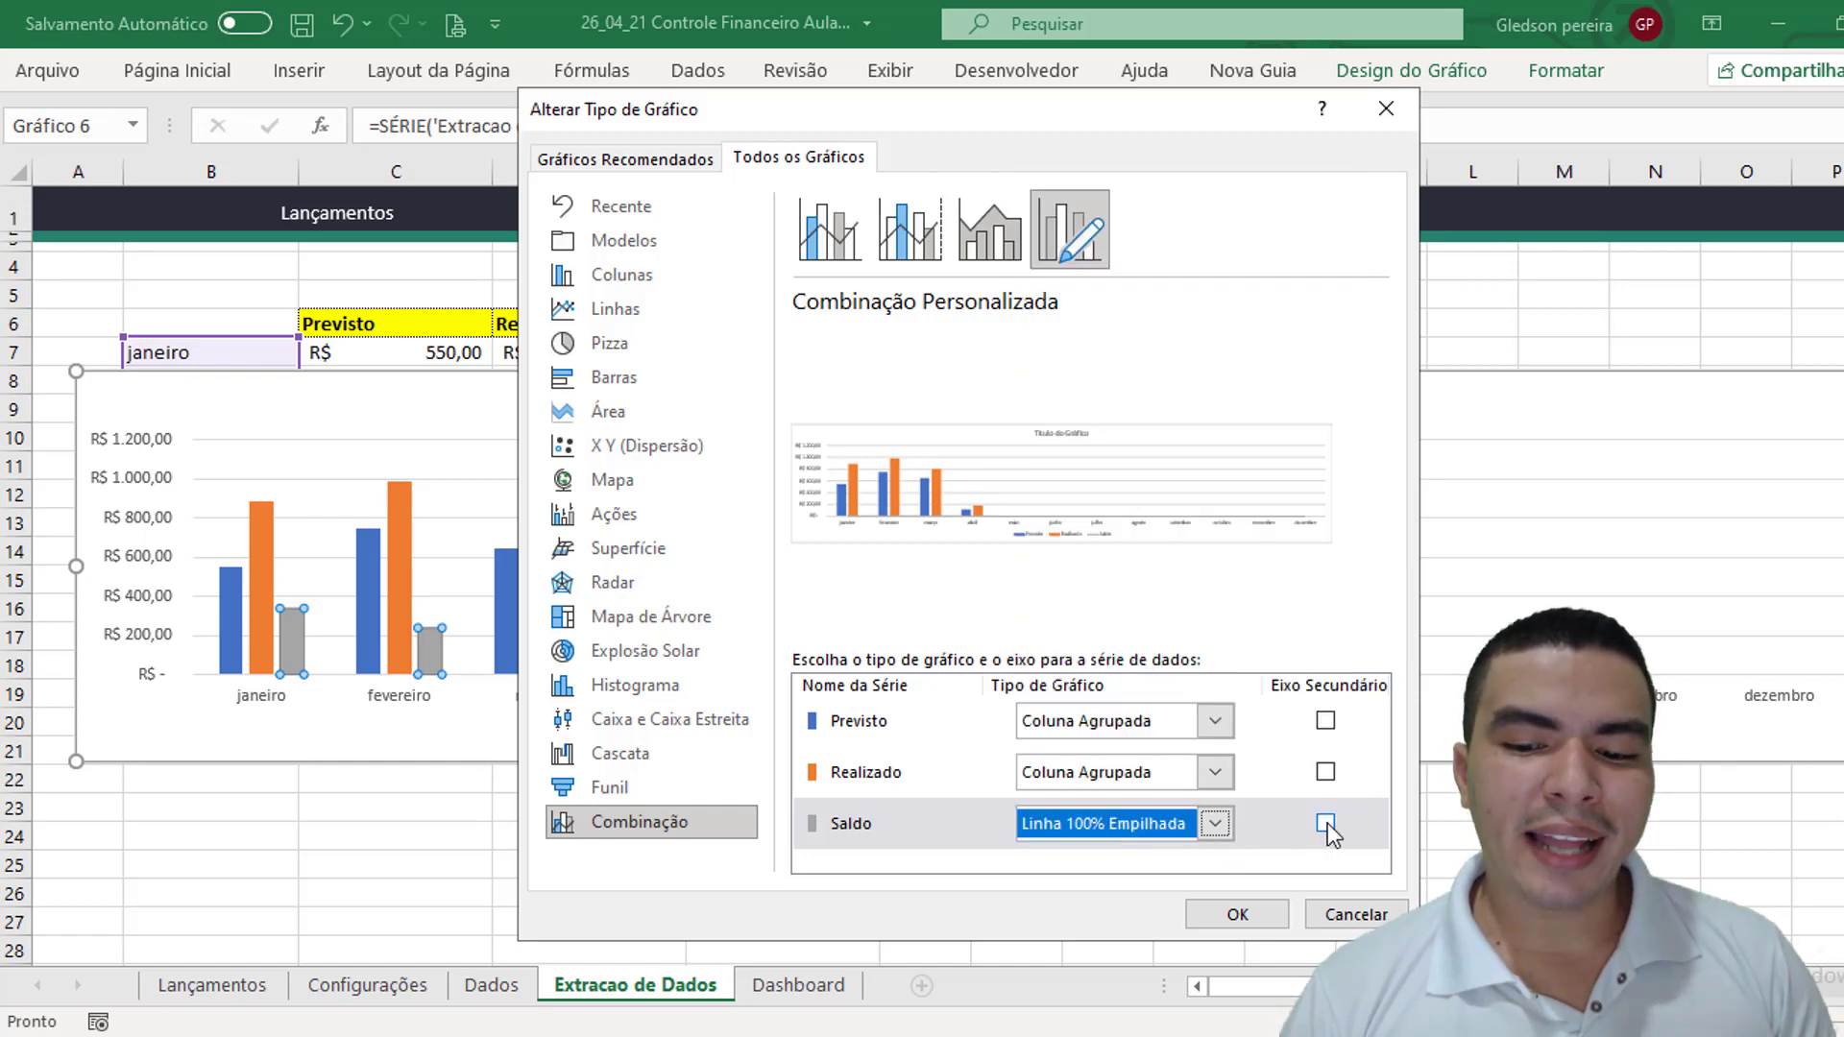
click(1326, 823)
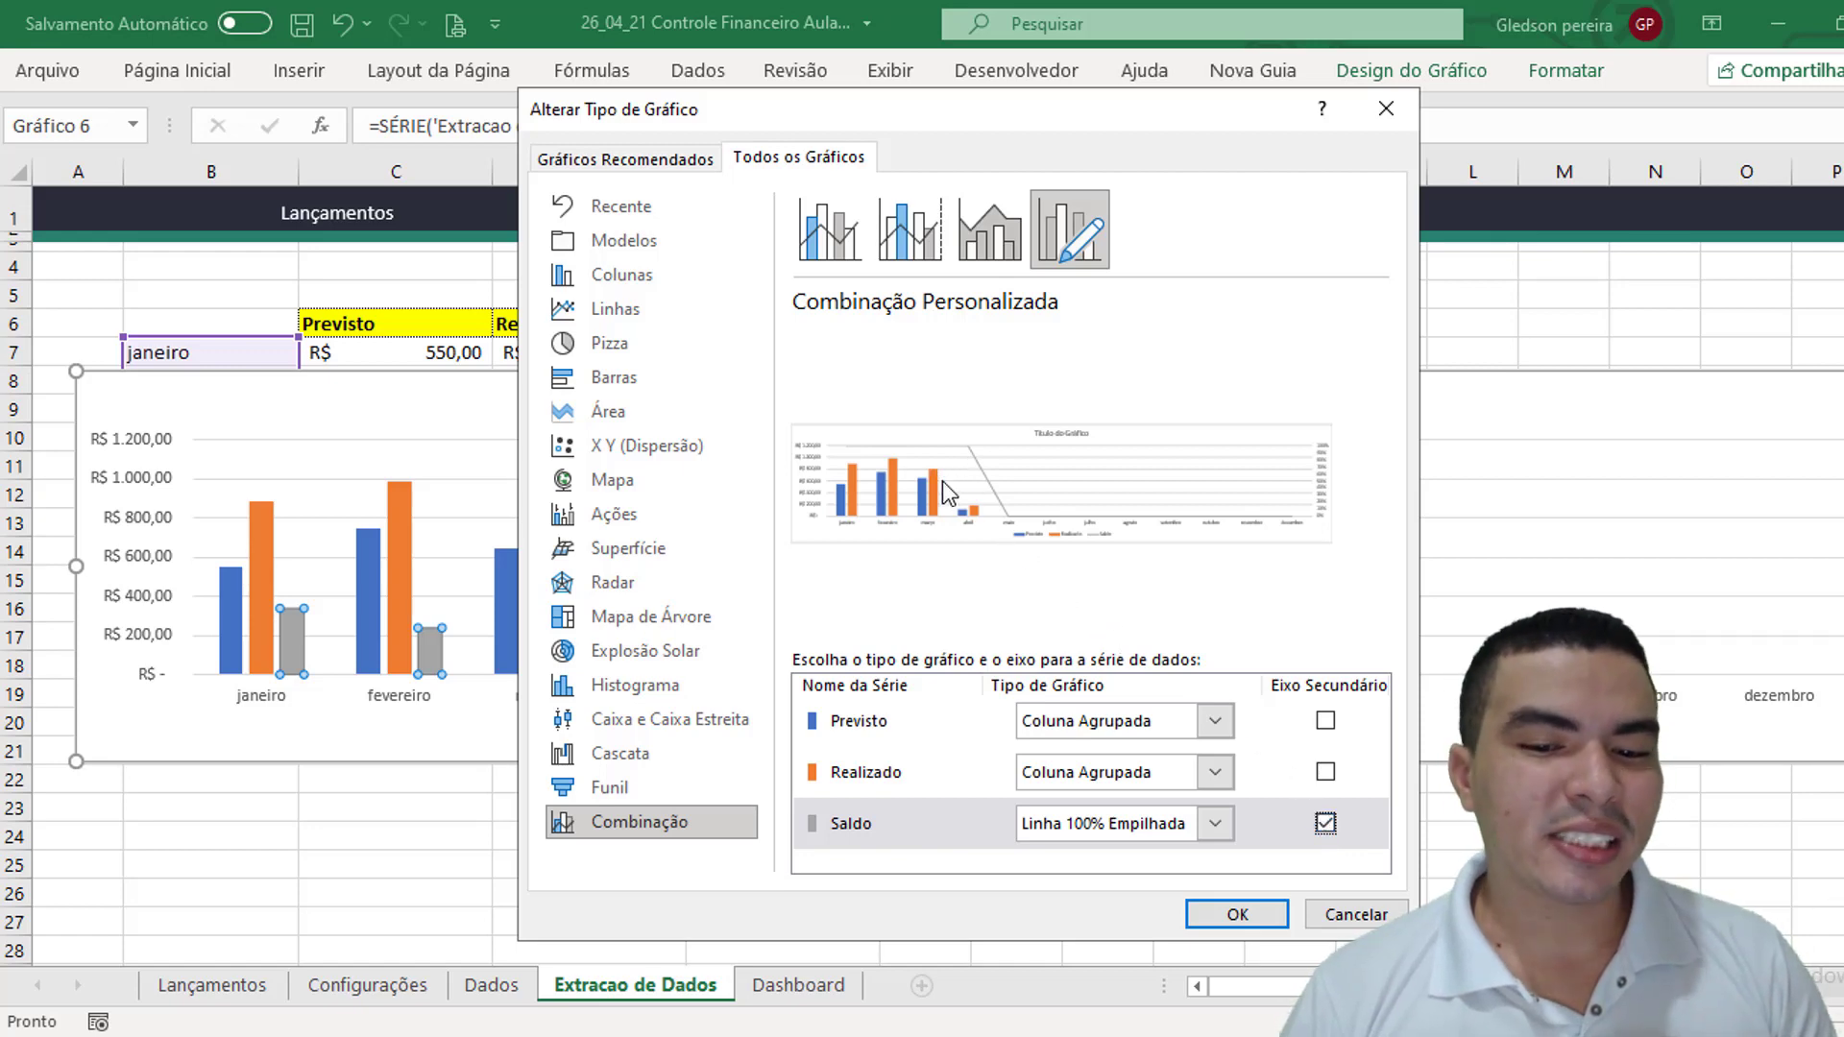
click(1239, 913)
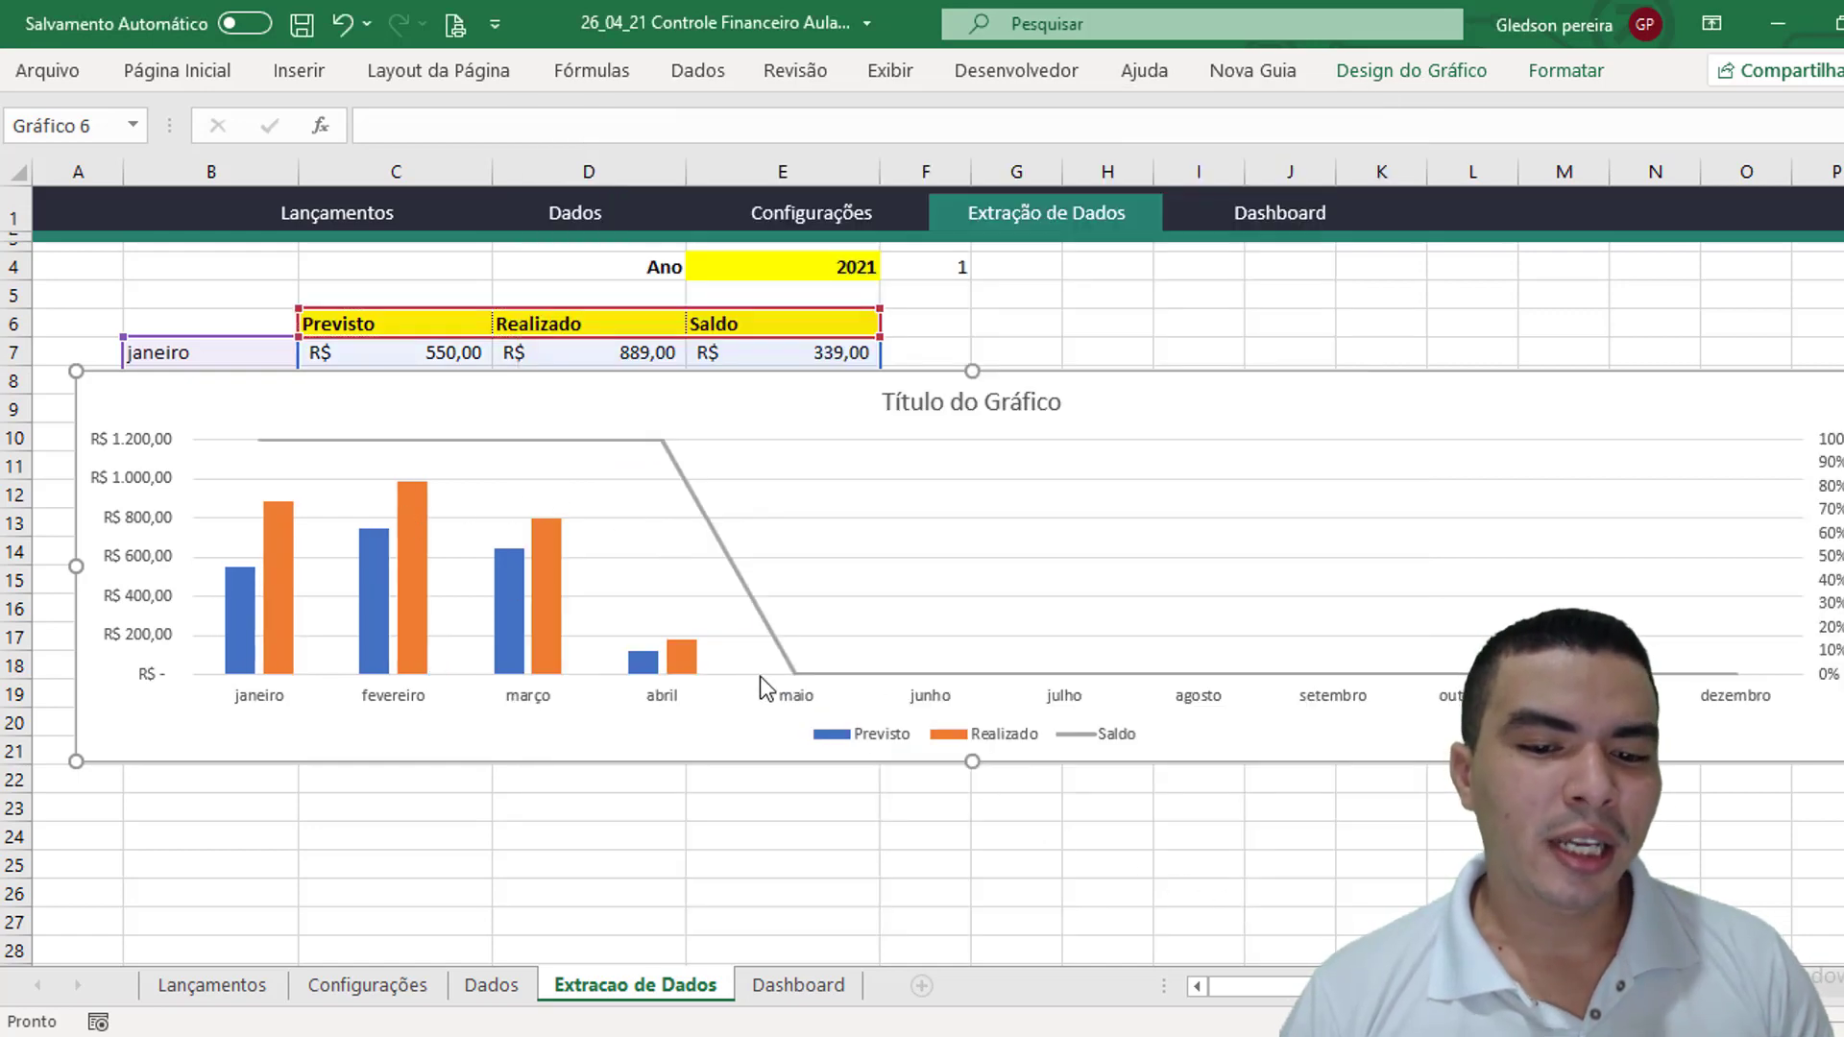
click(514, 441)
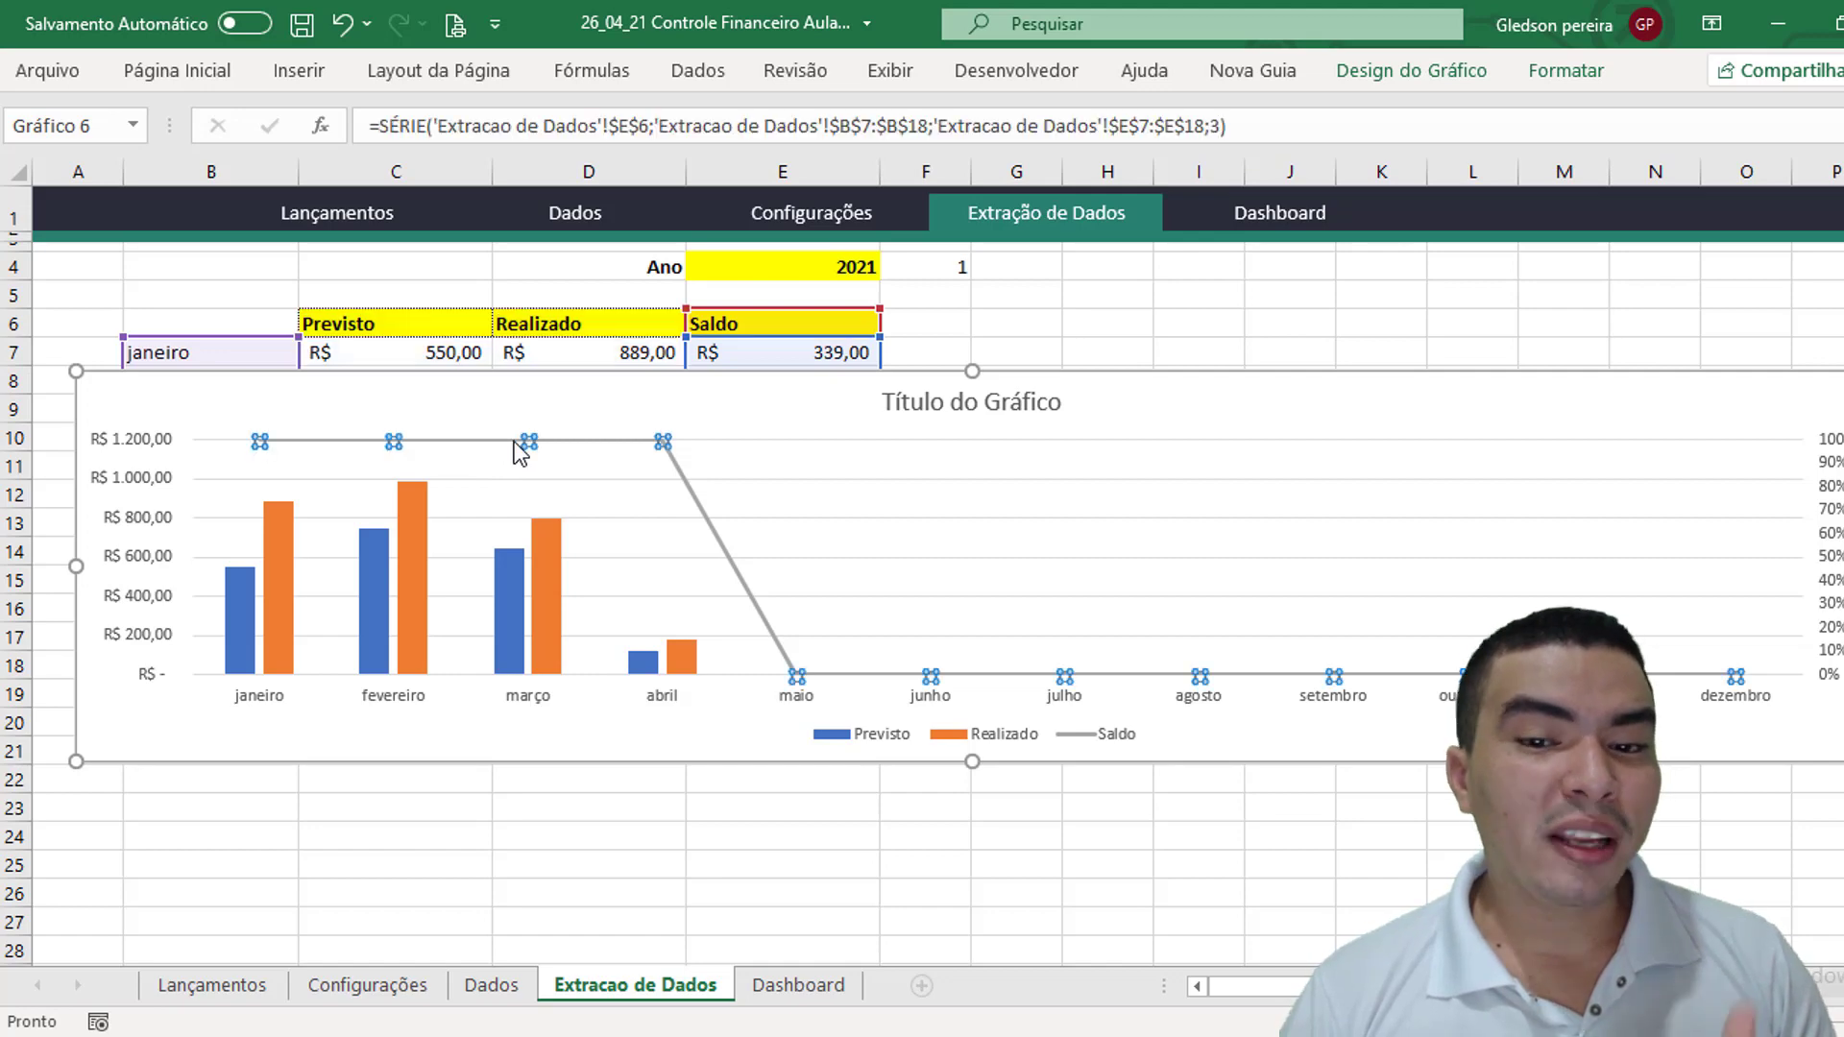
right_click(516, 443)
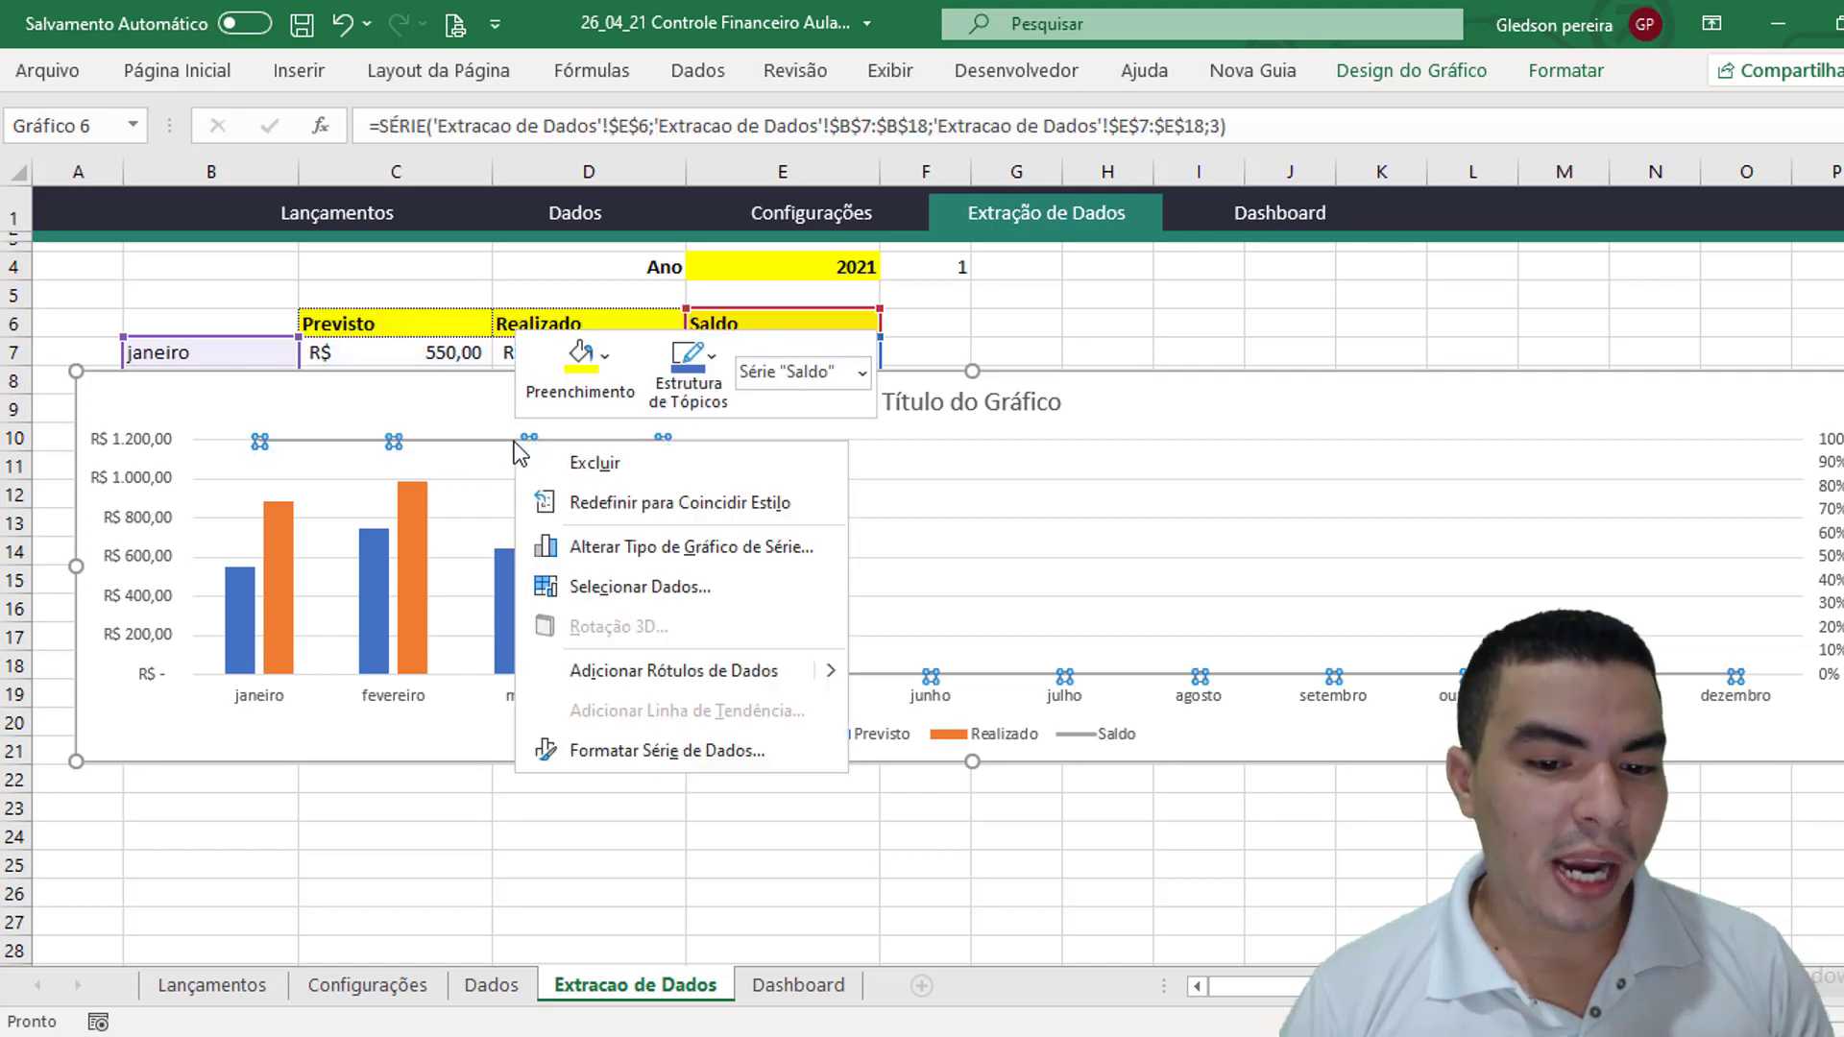
click(679, 671)
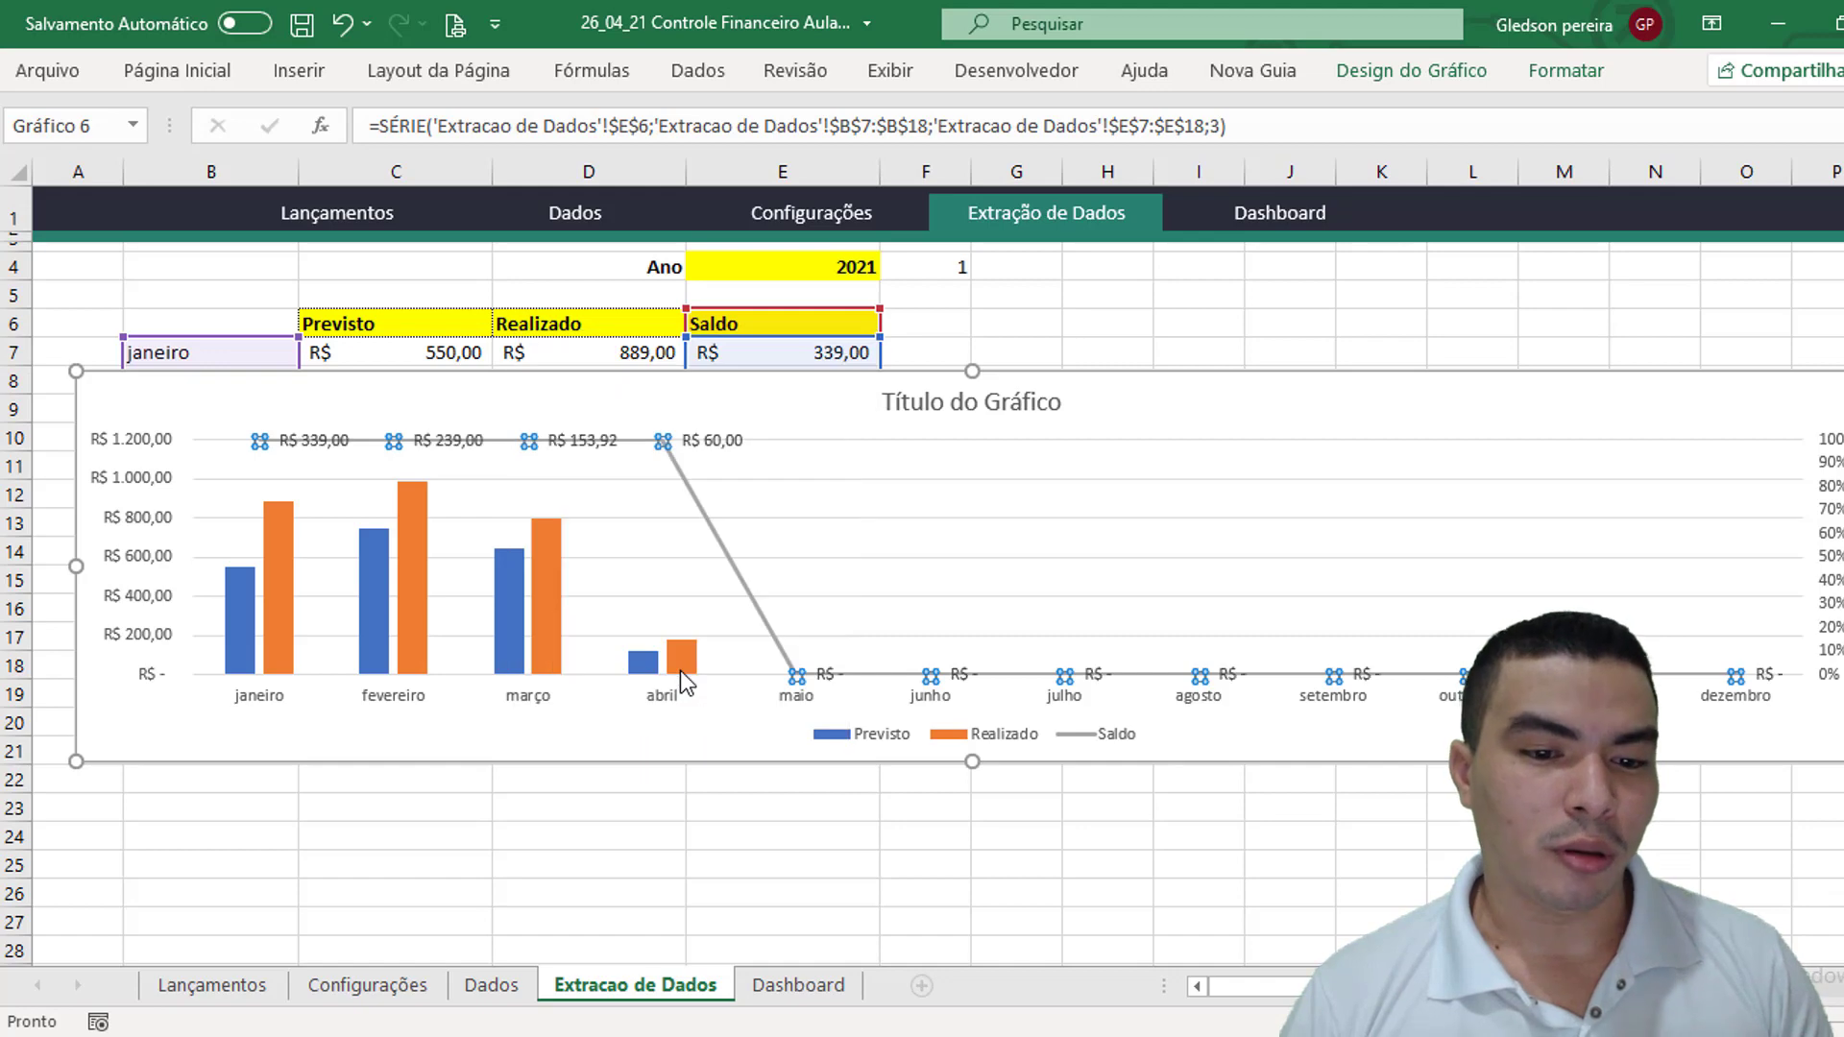
click(572, 444)
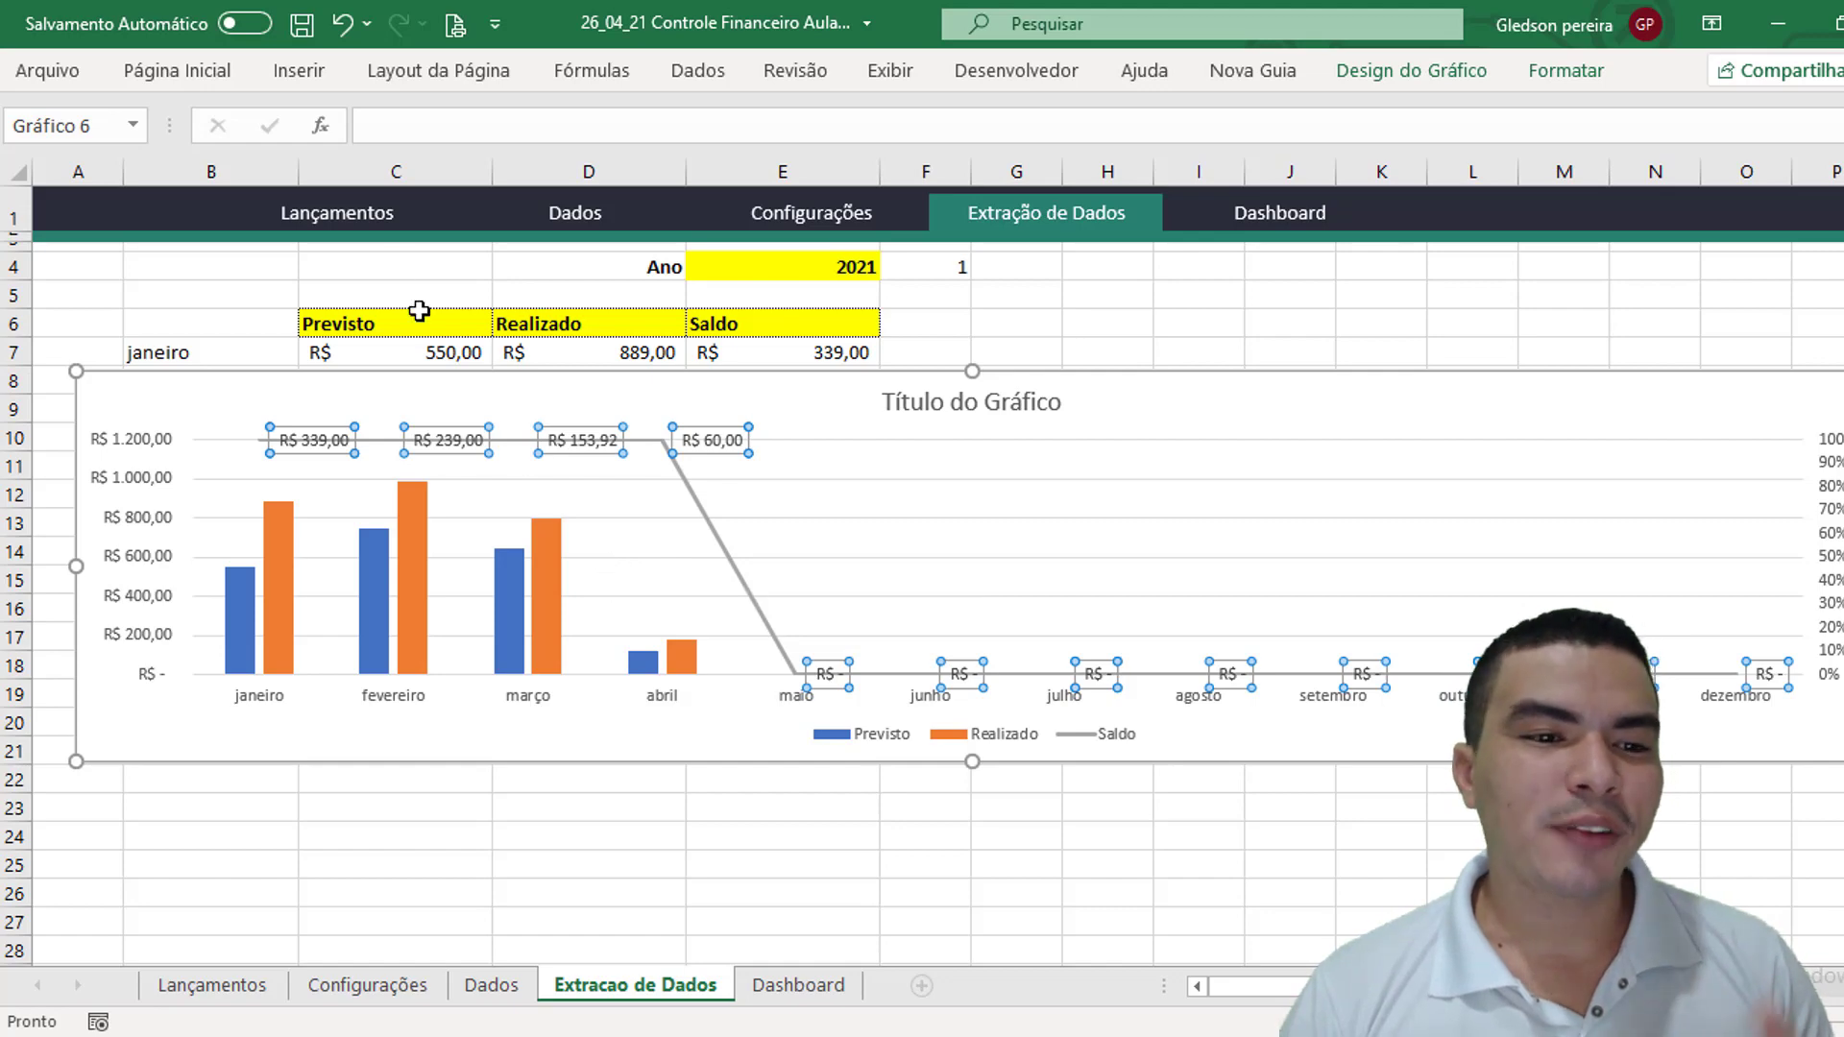
click(178, 71)
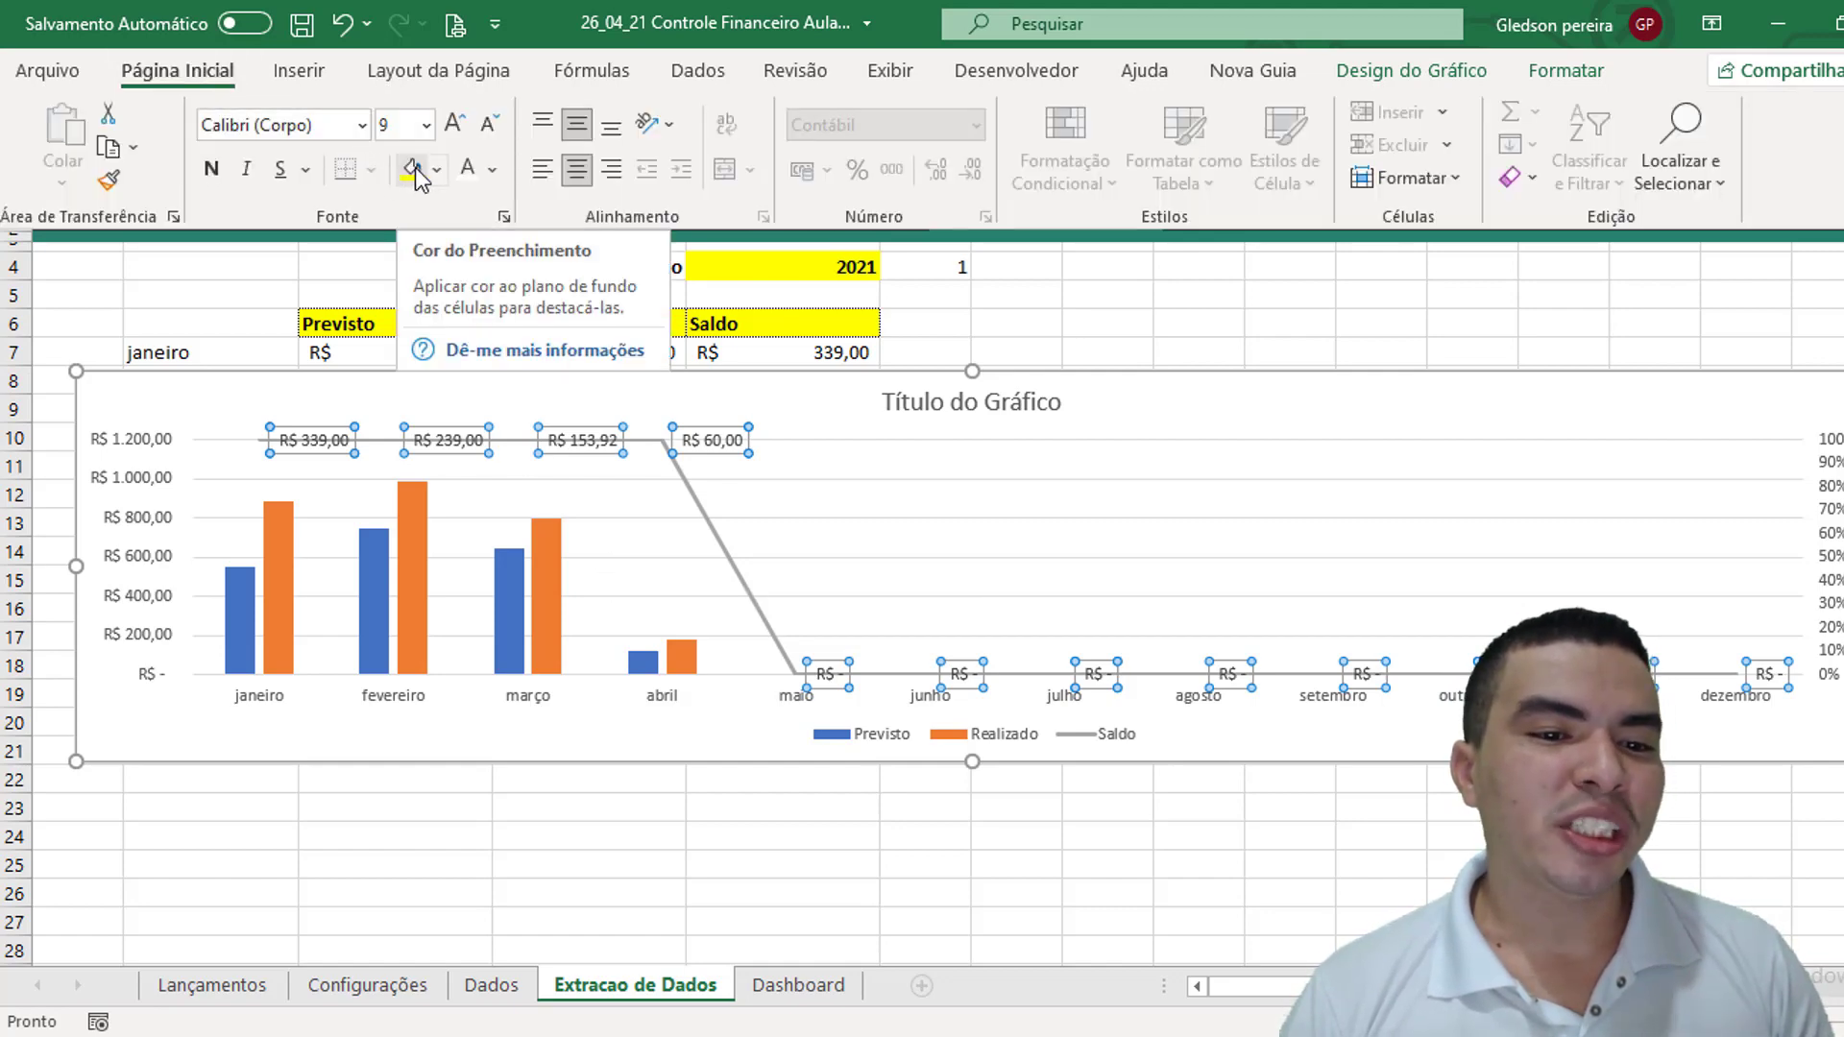
click(412, 168)
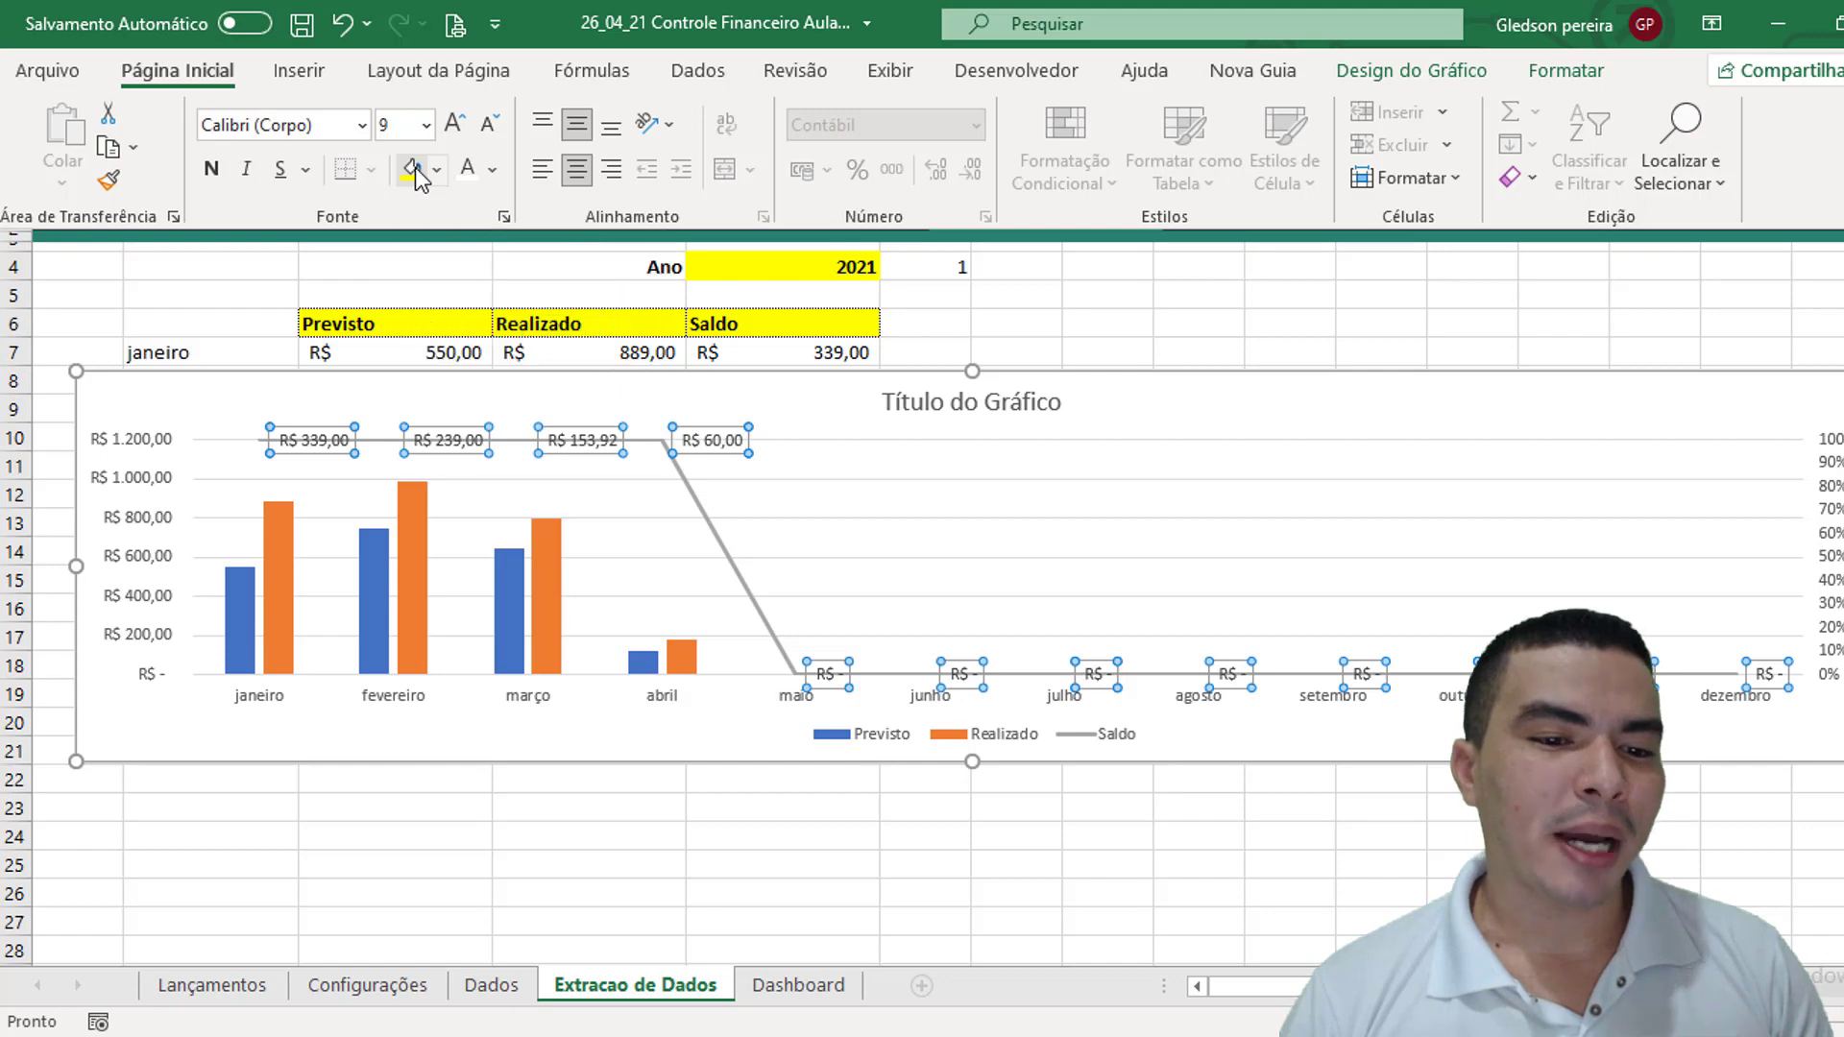
click(498, 183)
click(495, 285)
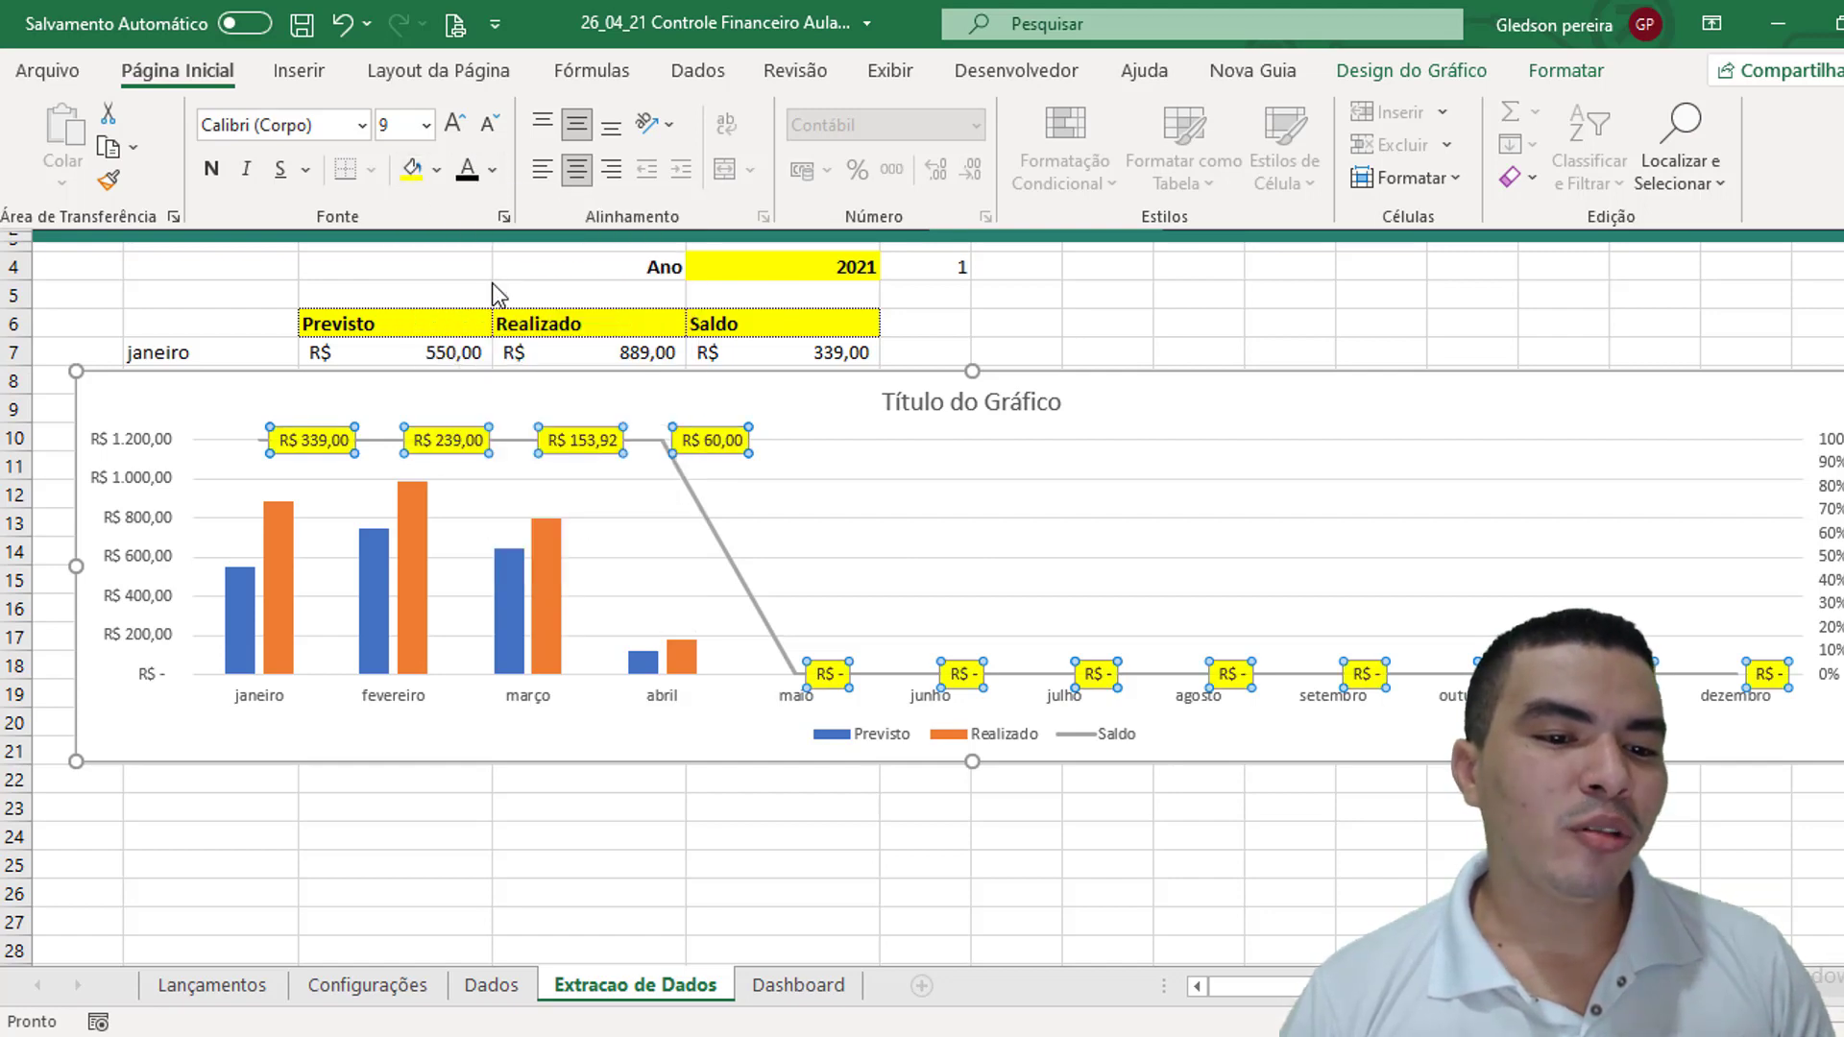
click(213, 171)
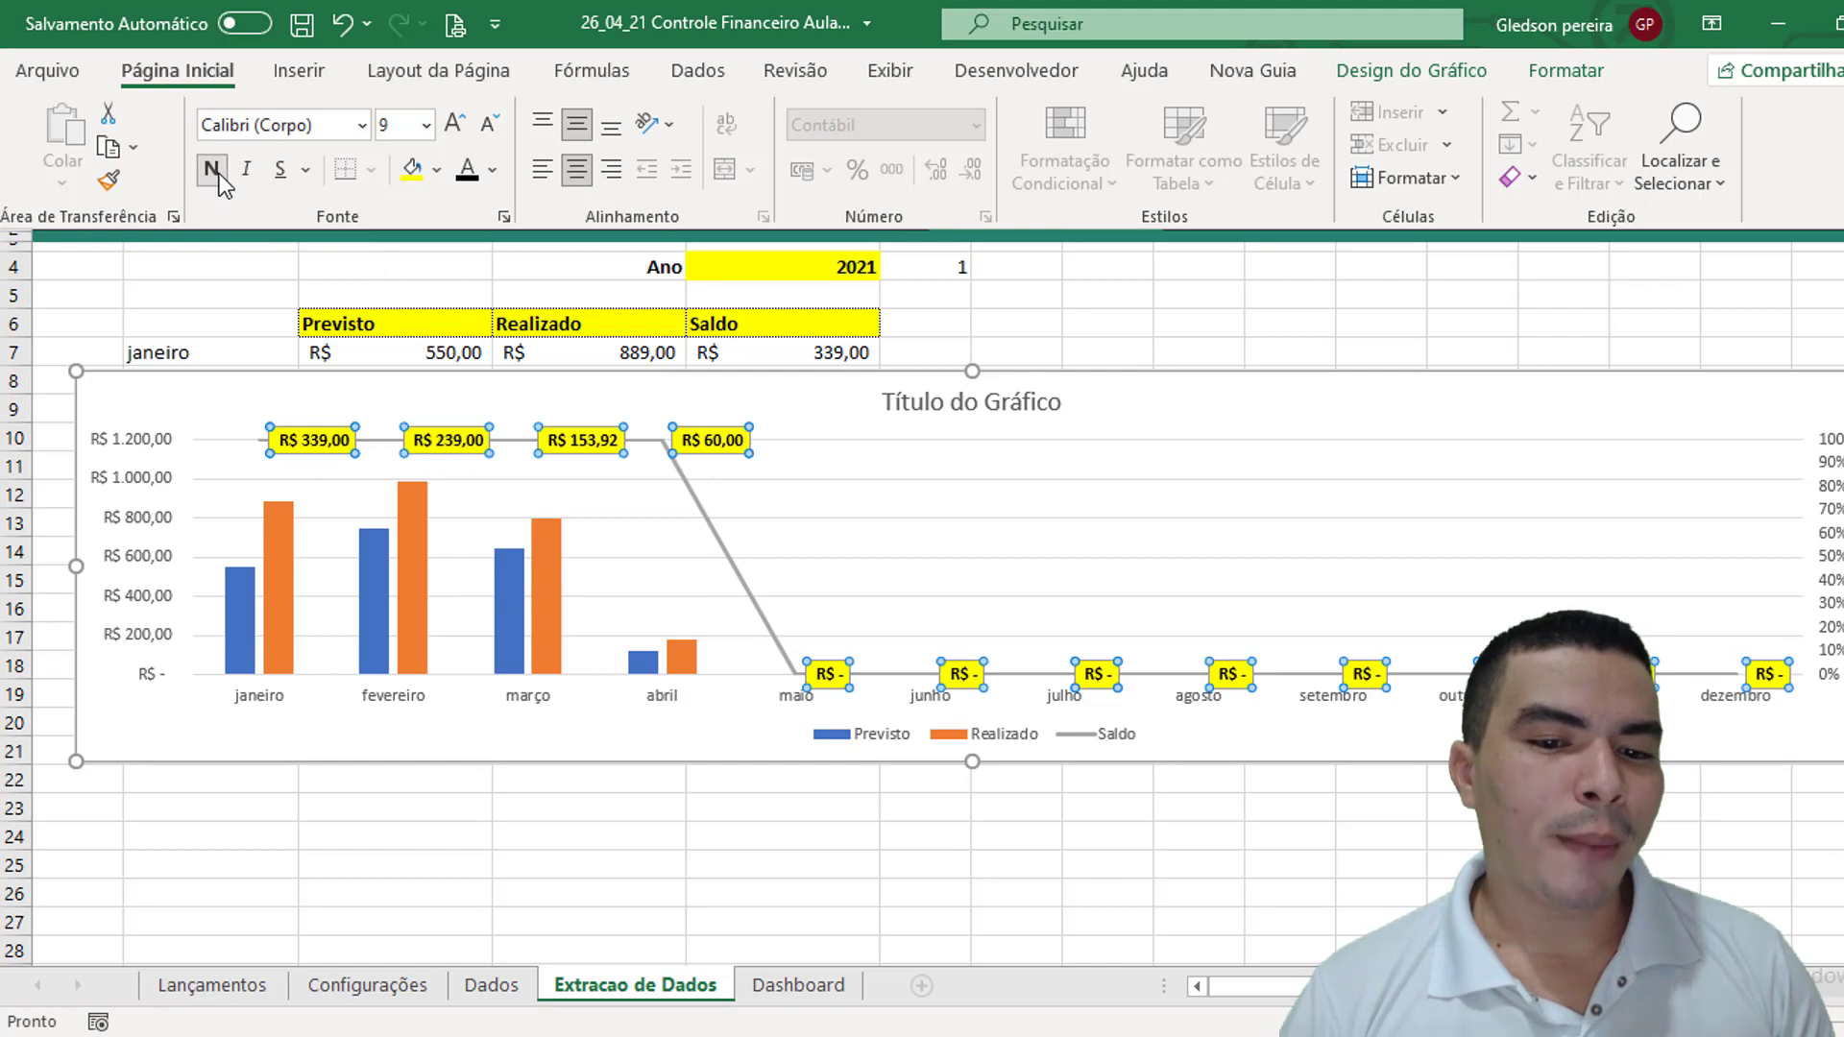
click(538, 744)
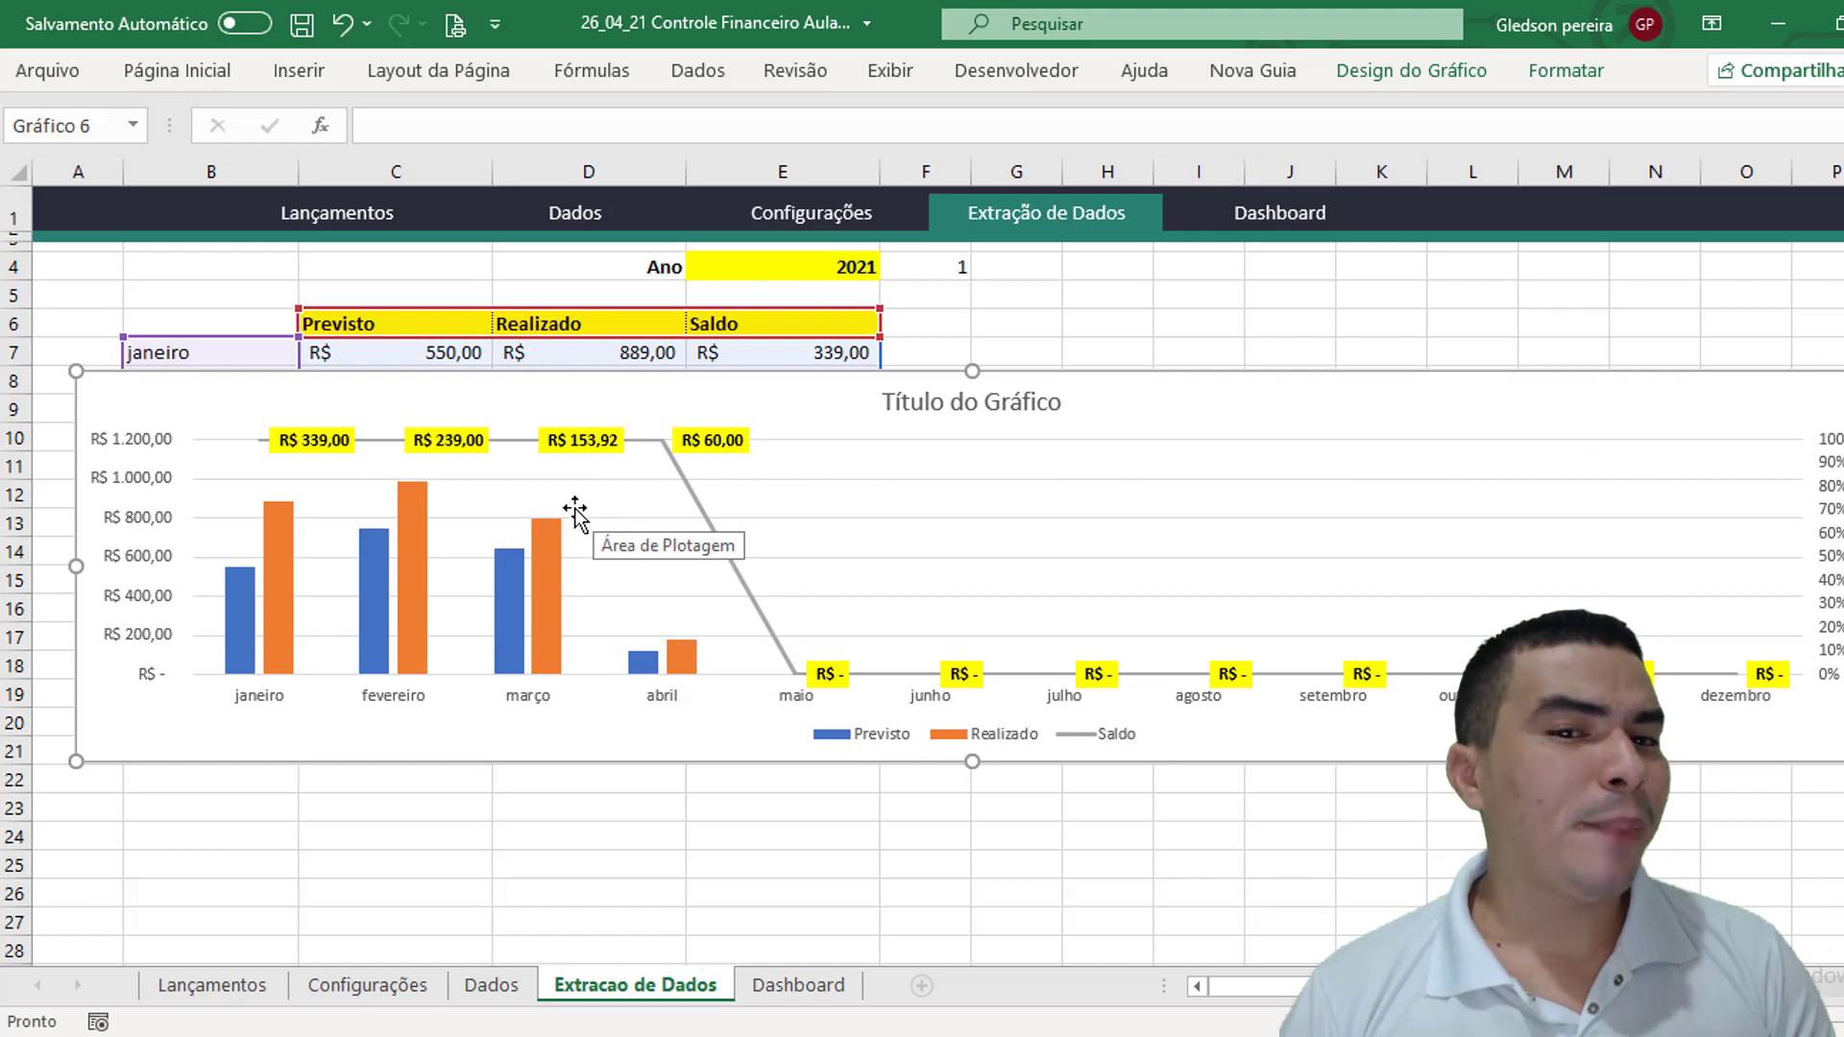
mouse_move(240, 619)
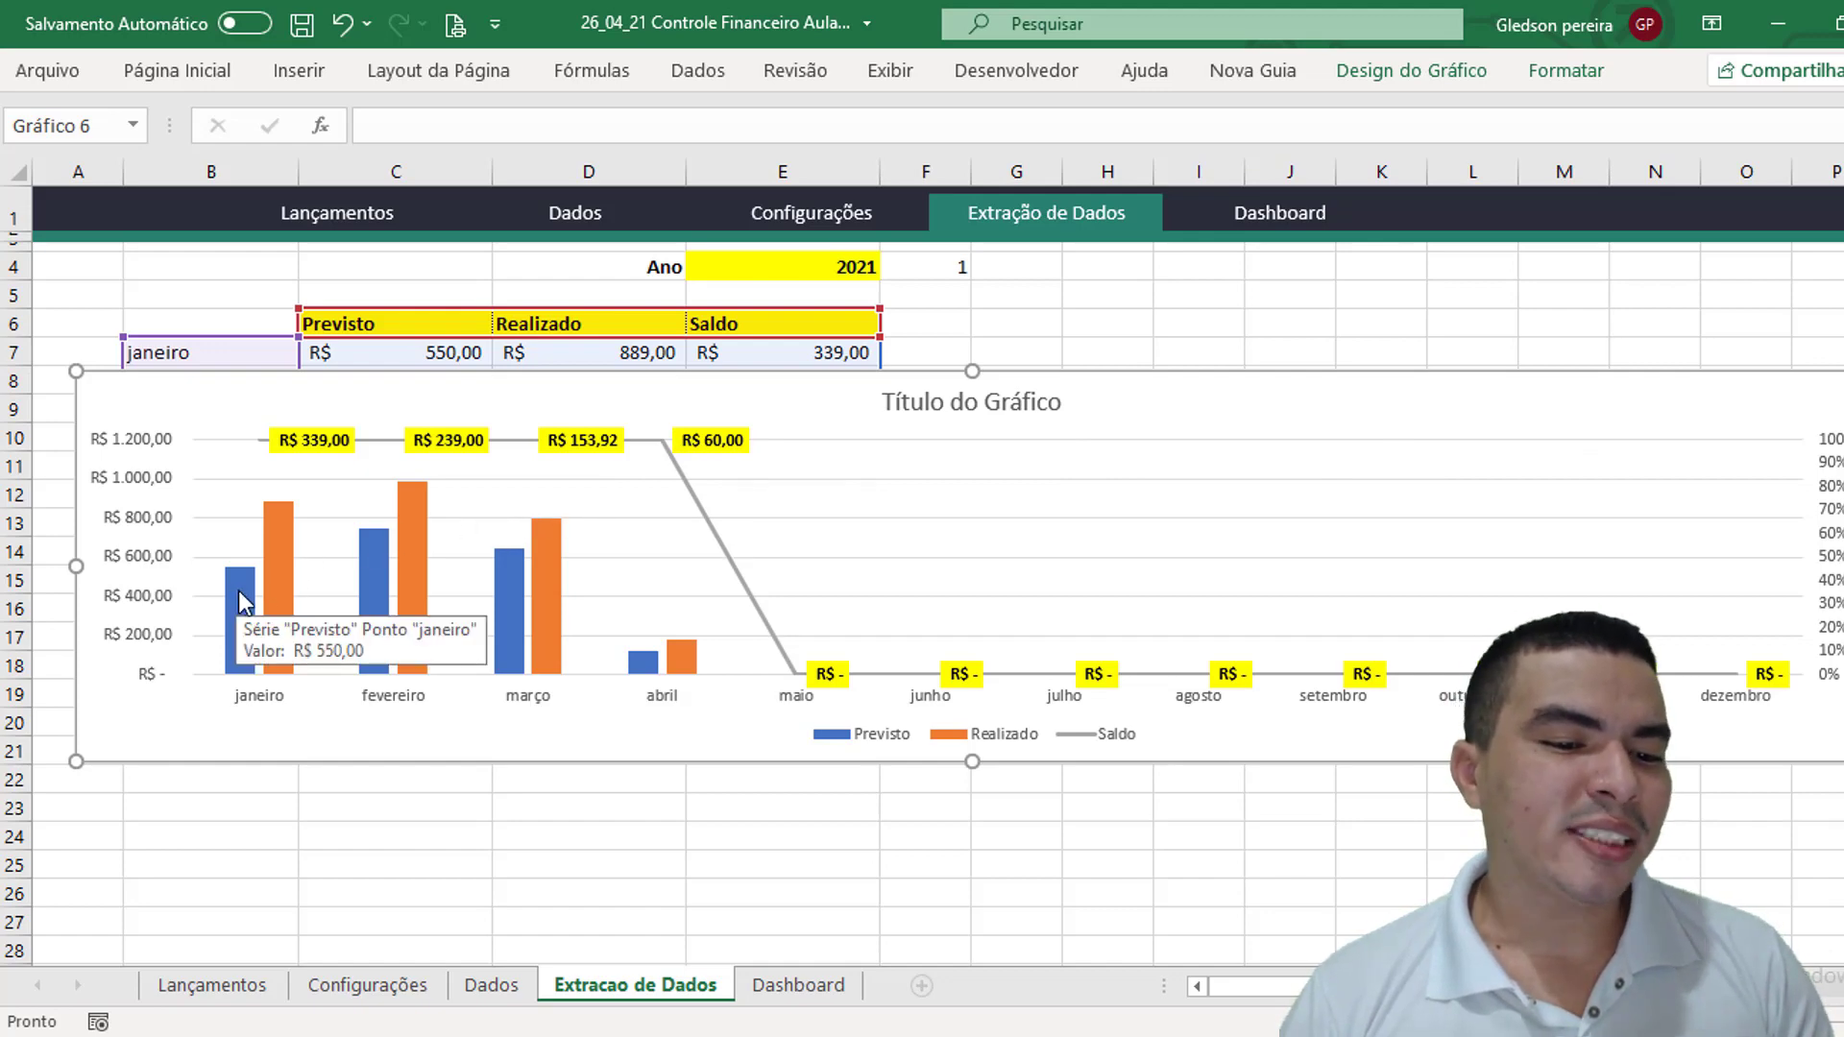
Add data labels to the Previsto columns (from R$ 550,00) and Realizado columns (from R$ 889,00)
click(242, 603)
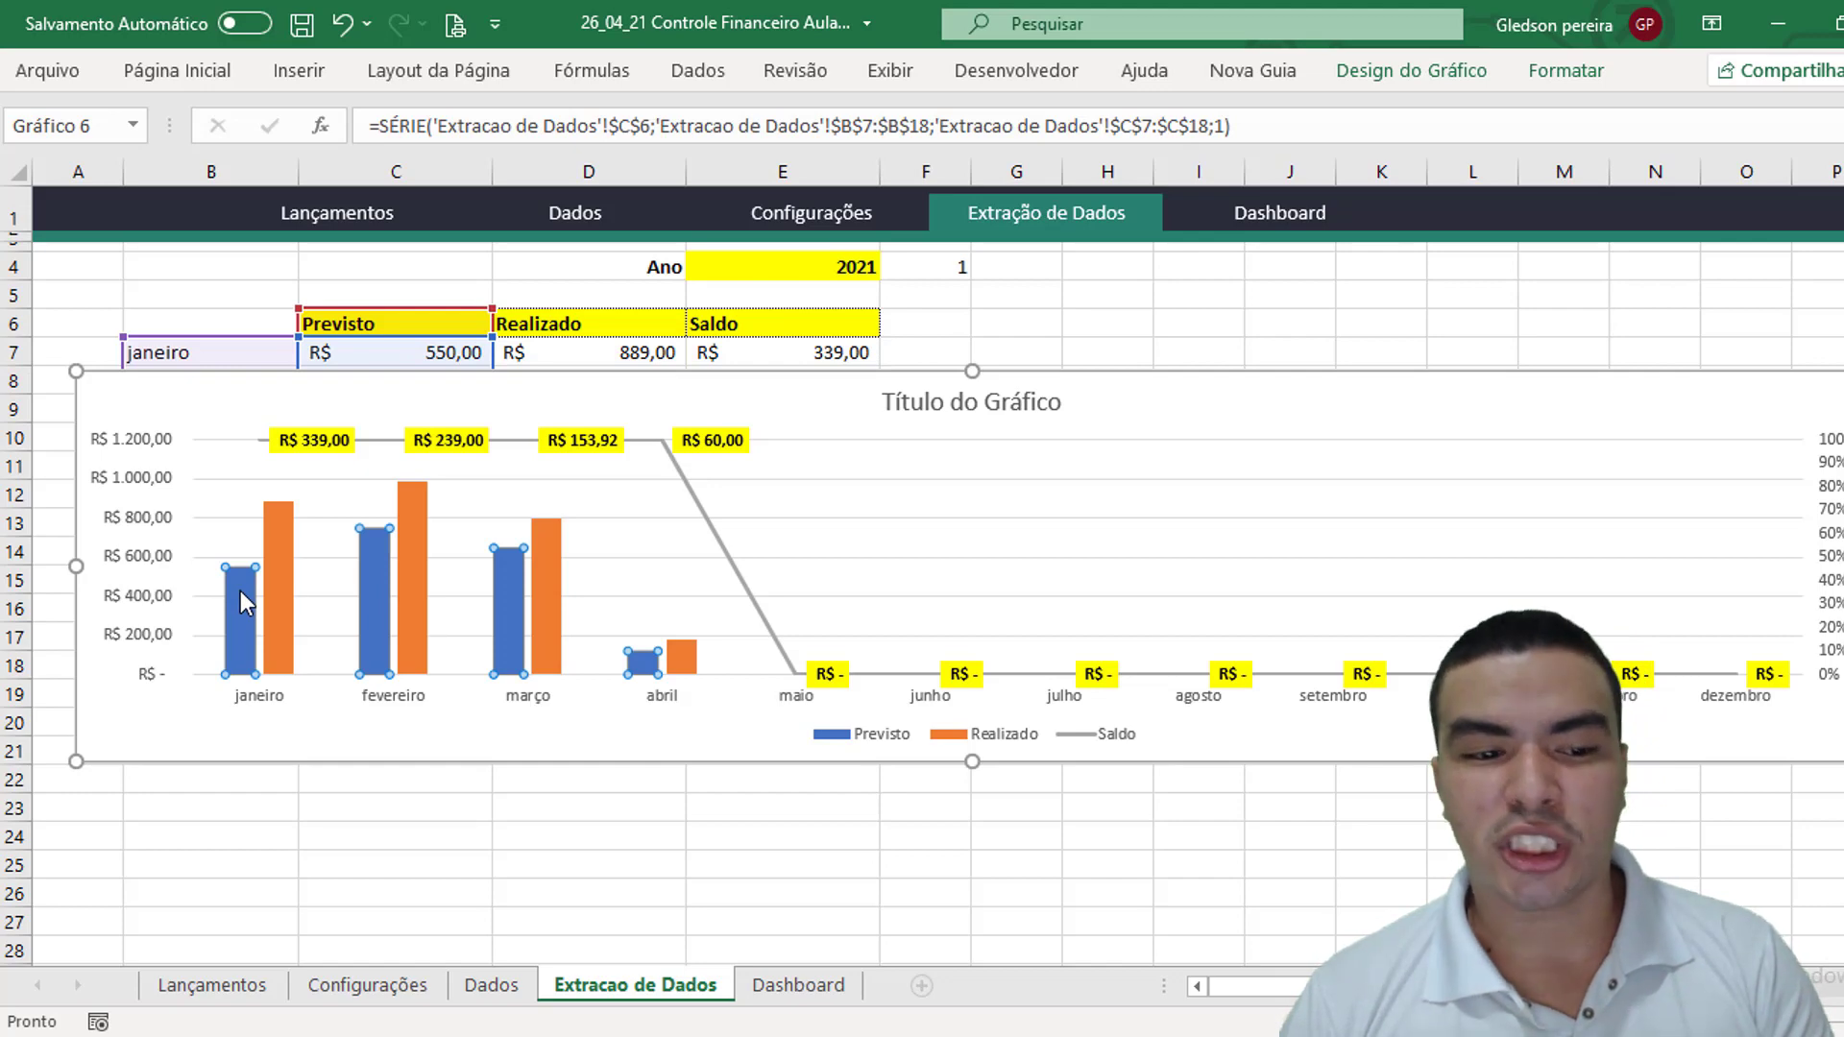
right_click(242, 602)
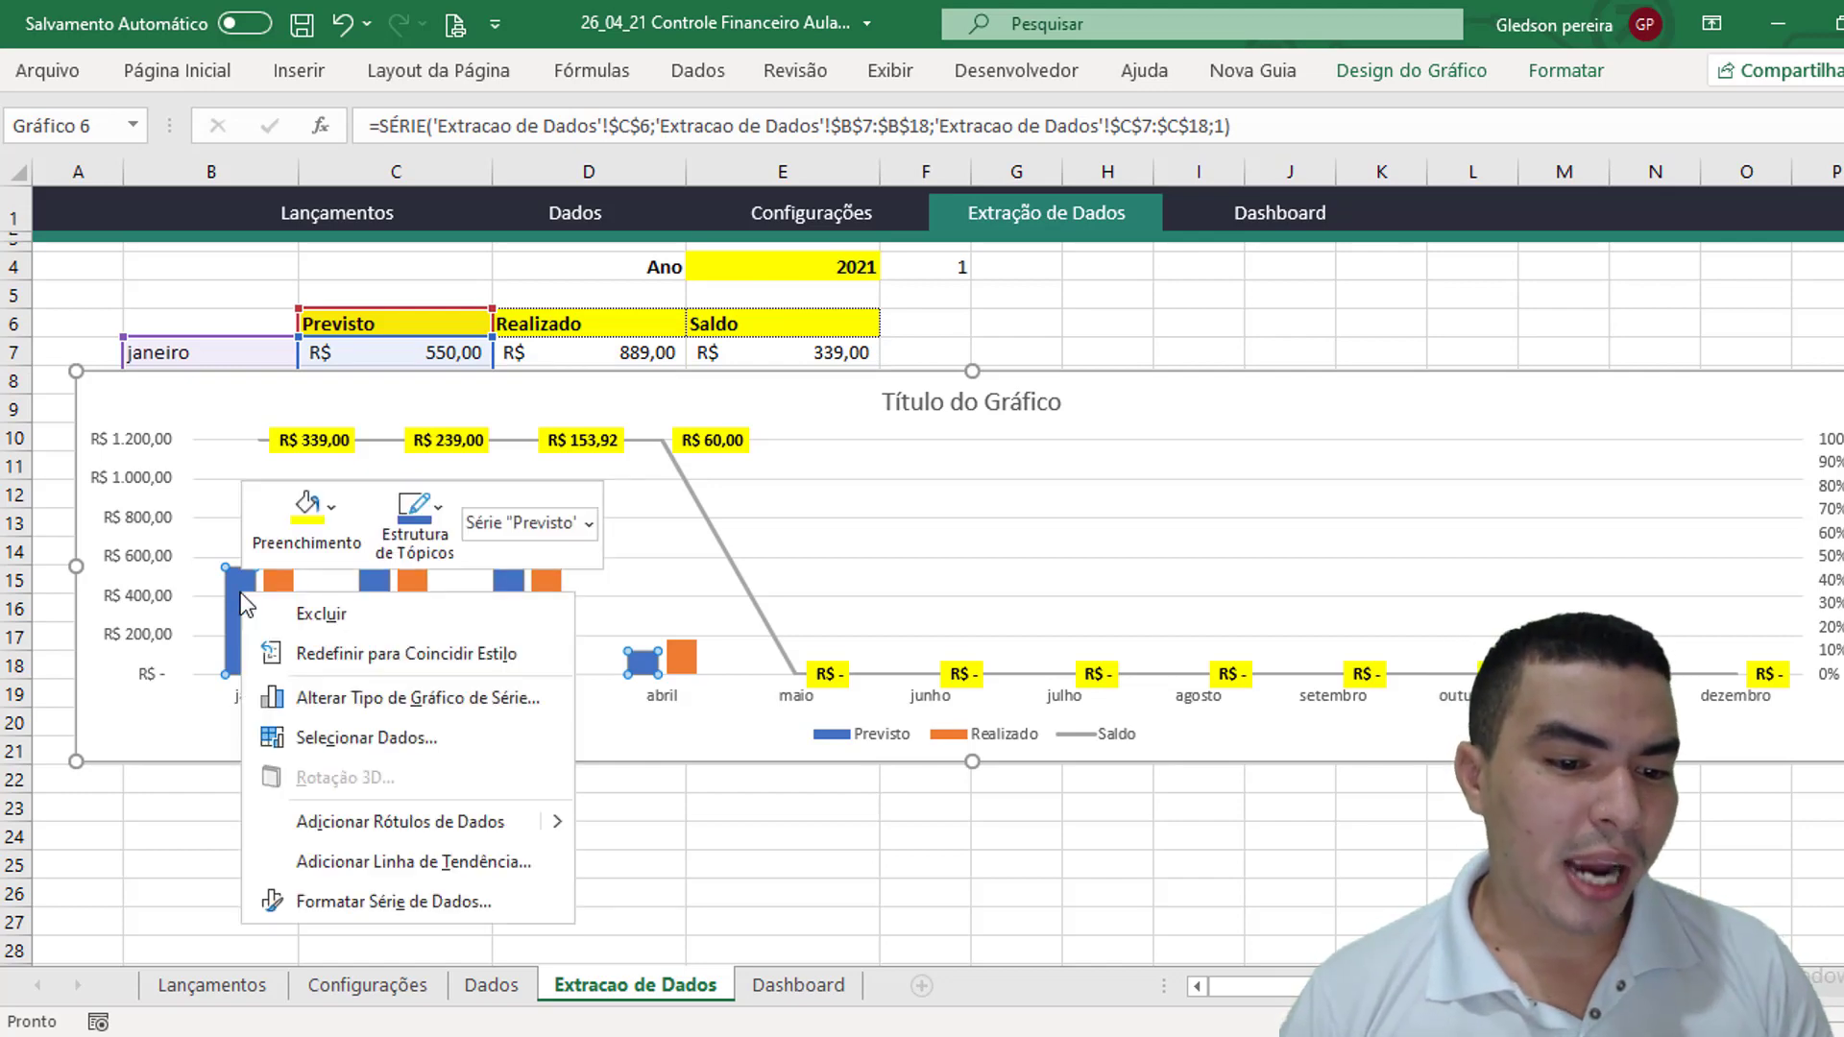
click(460, 826)
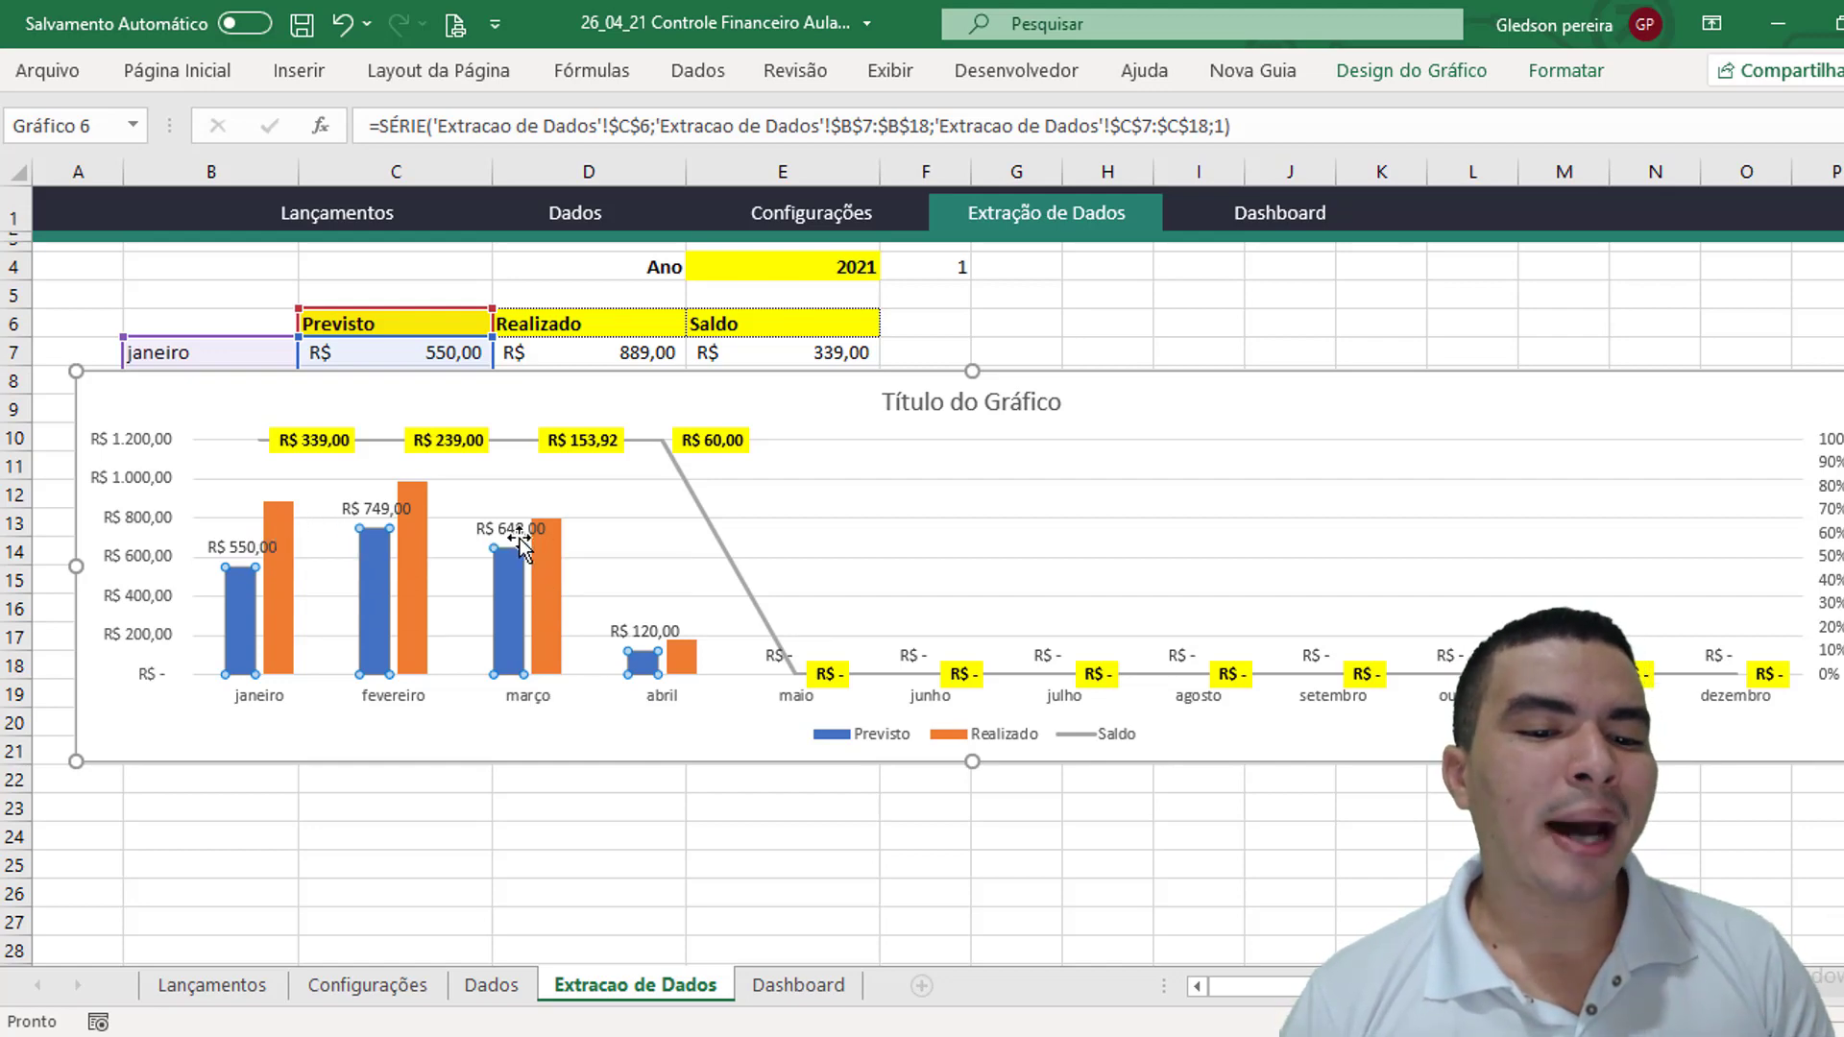
click(419, 490)
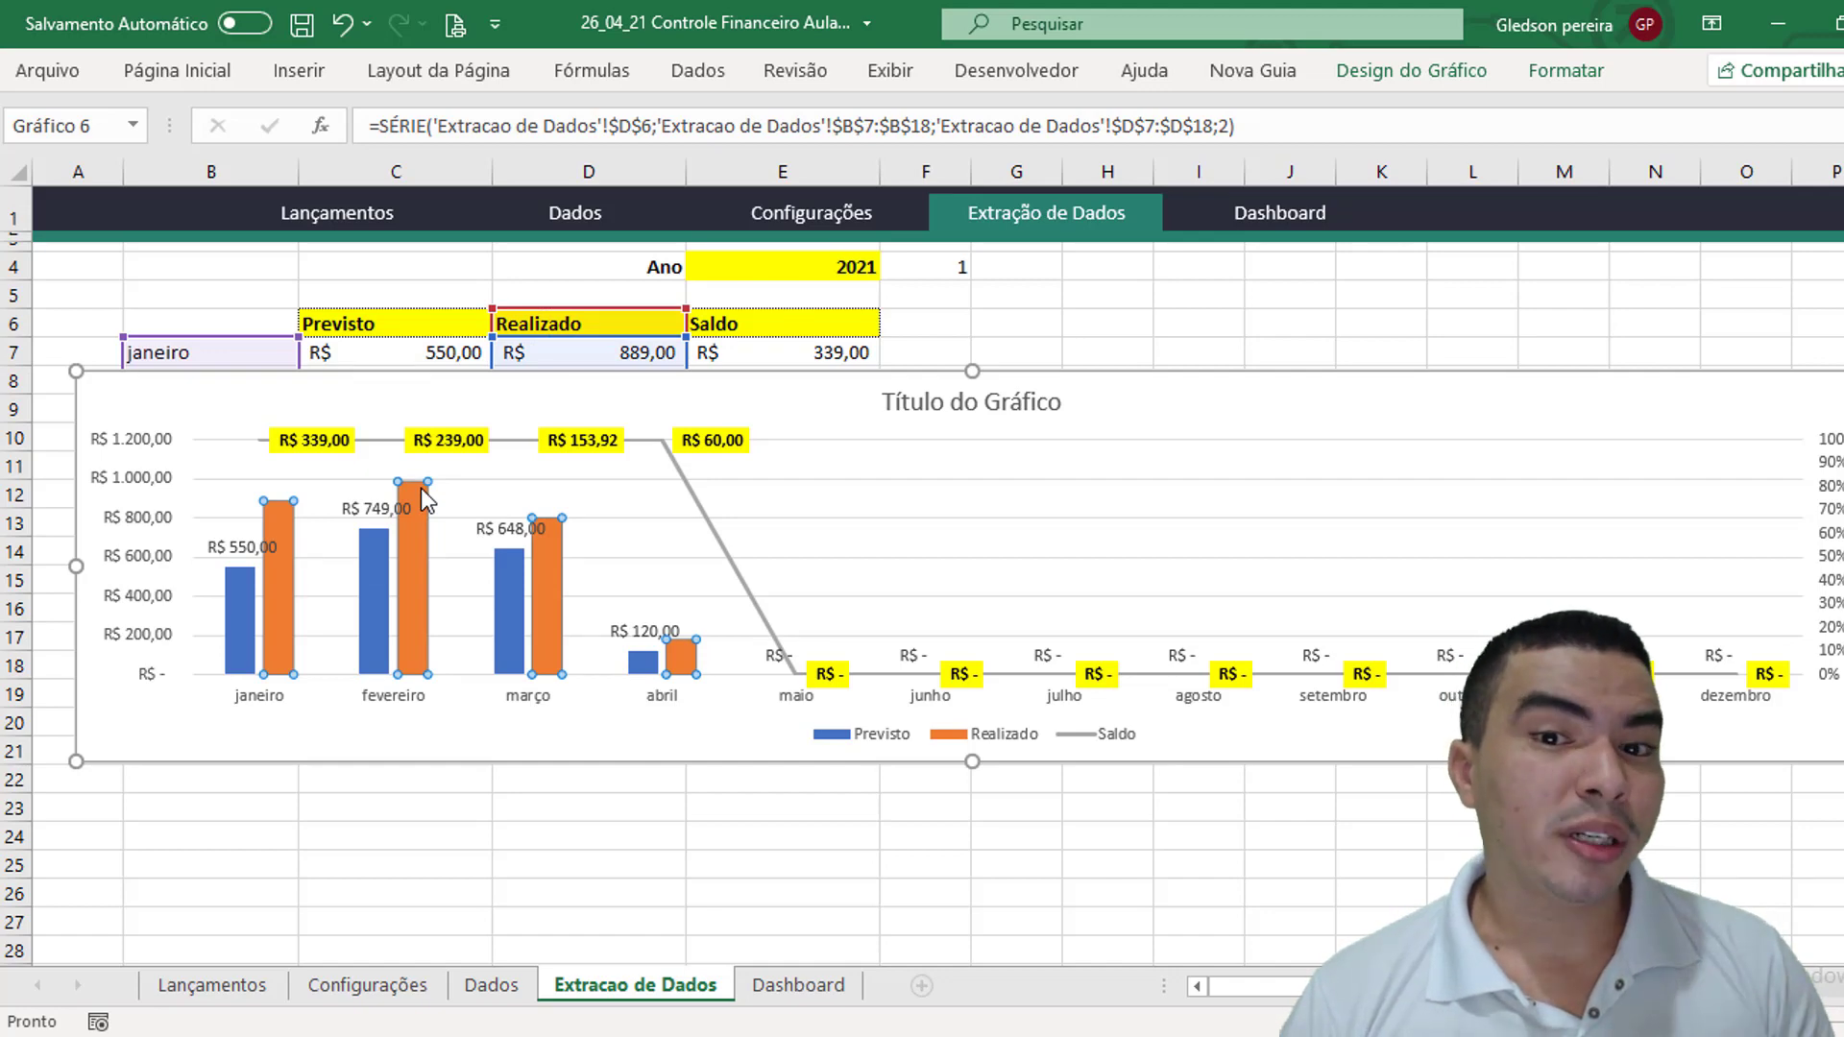
right_click(424, 498)
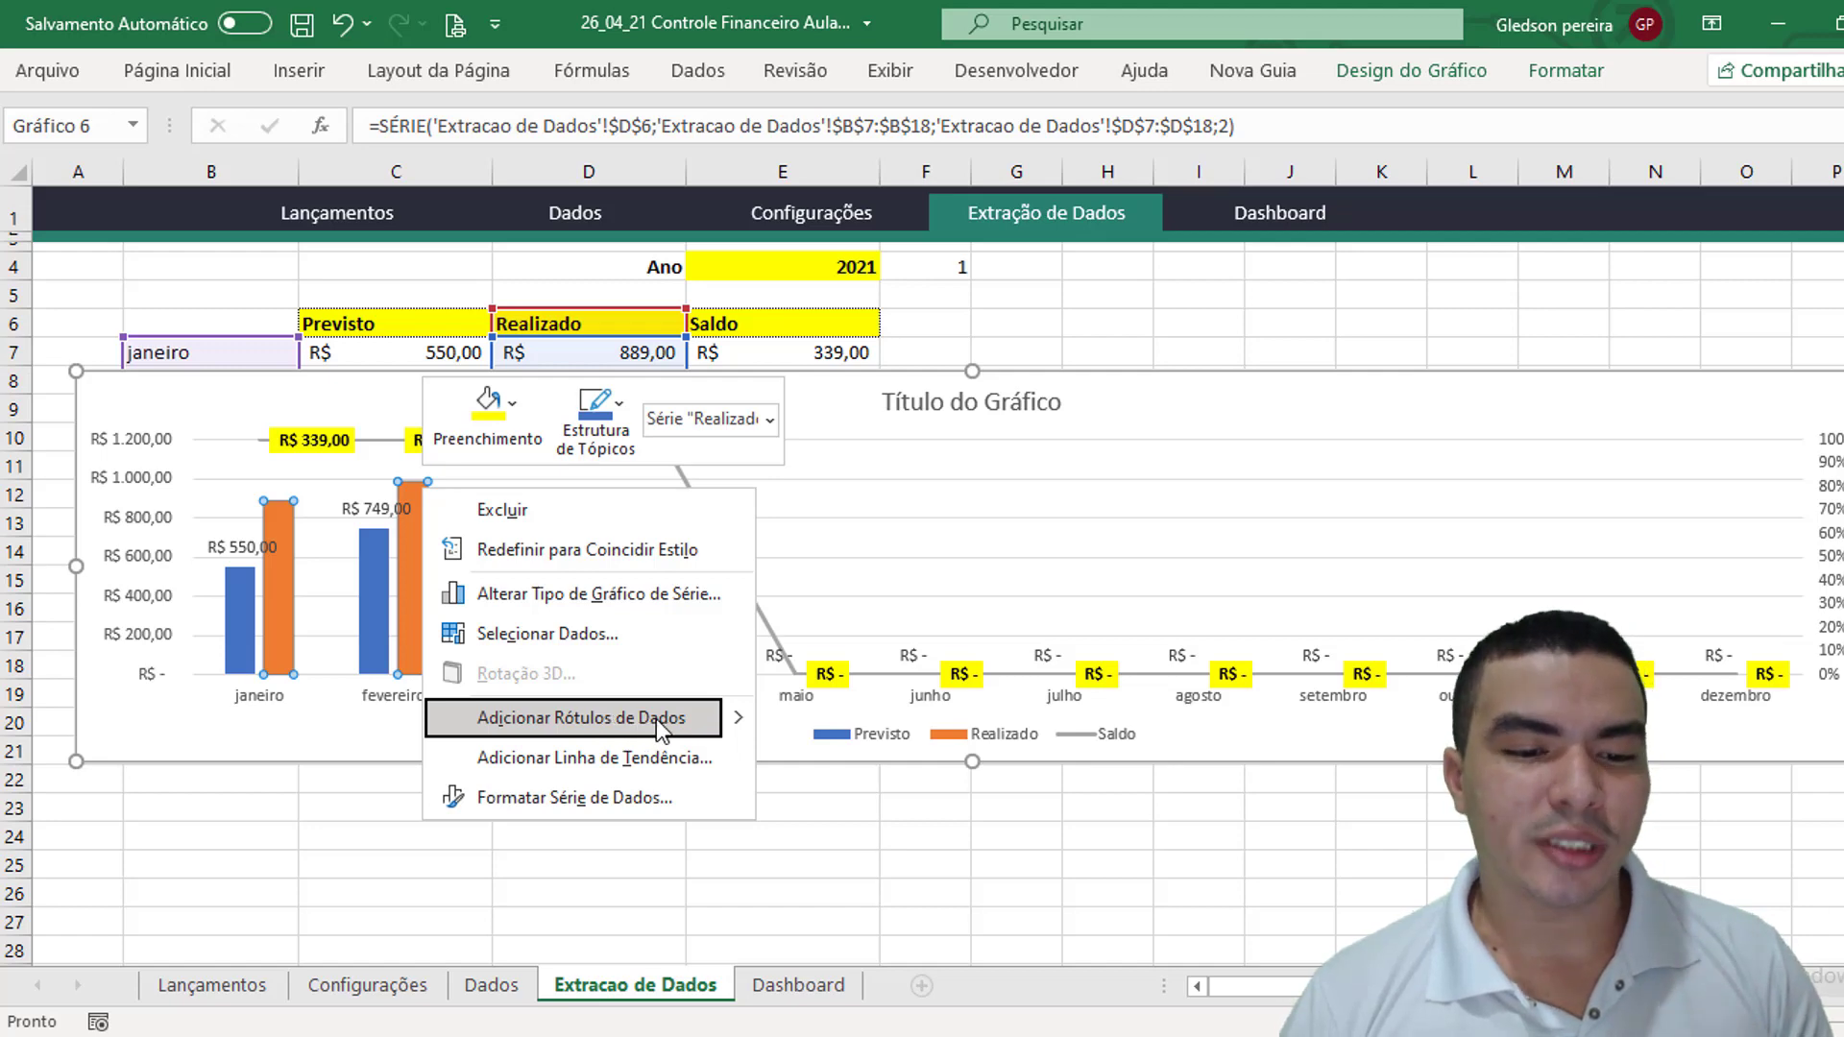
click(657, 722)
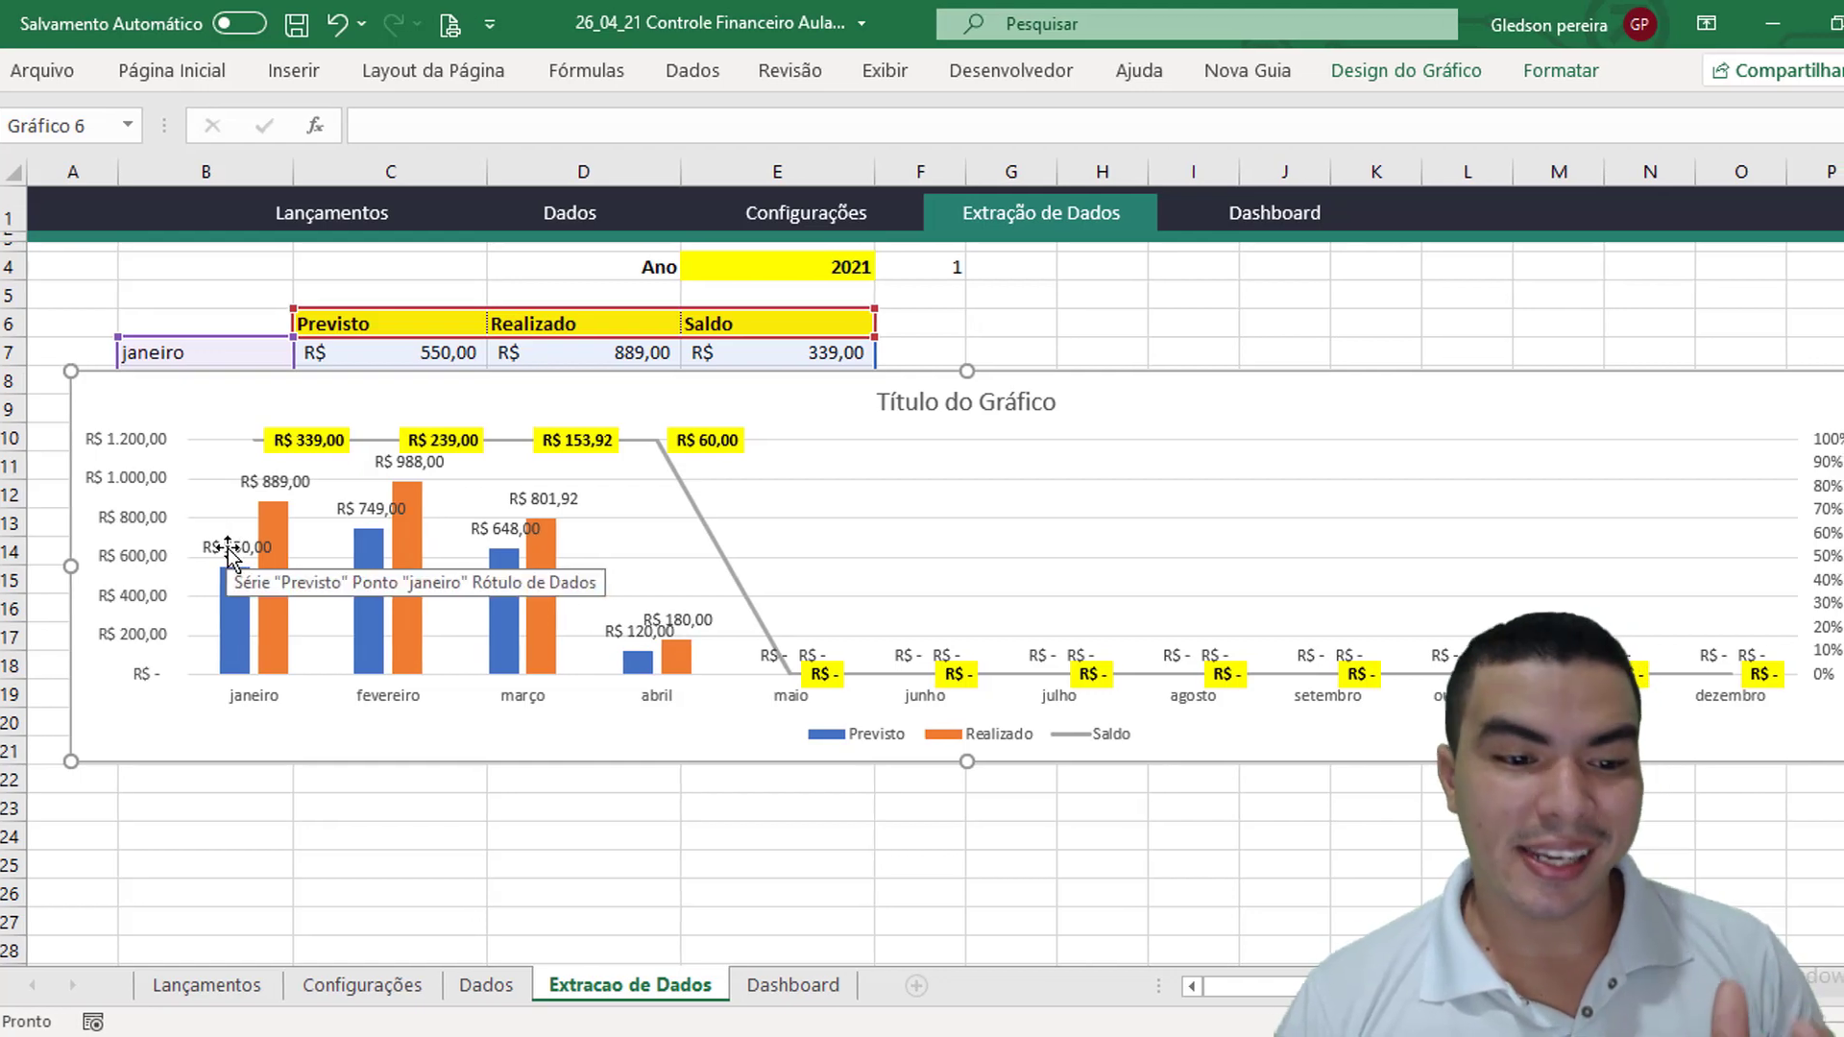
click(229, 555)
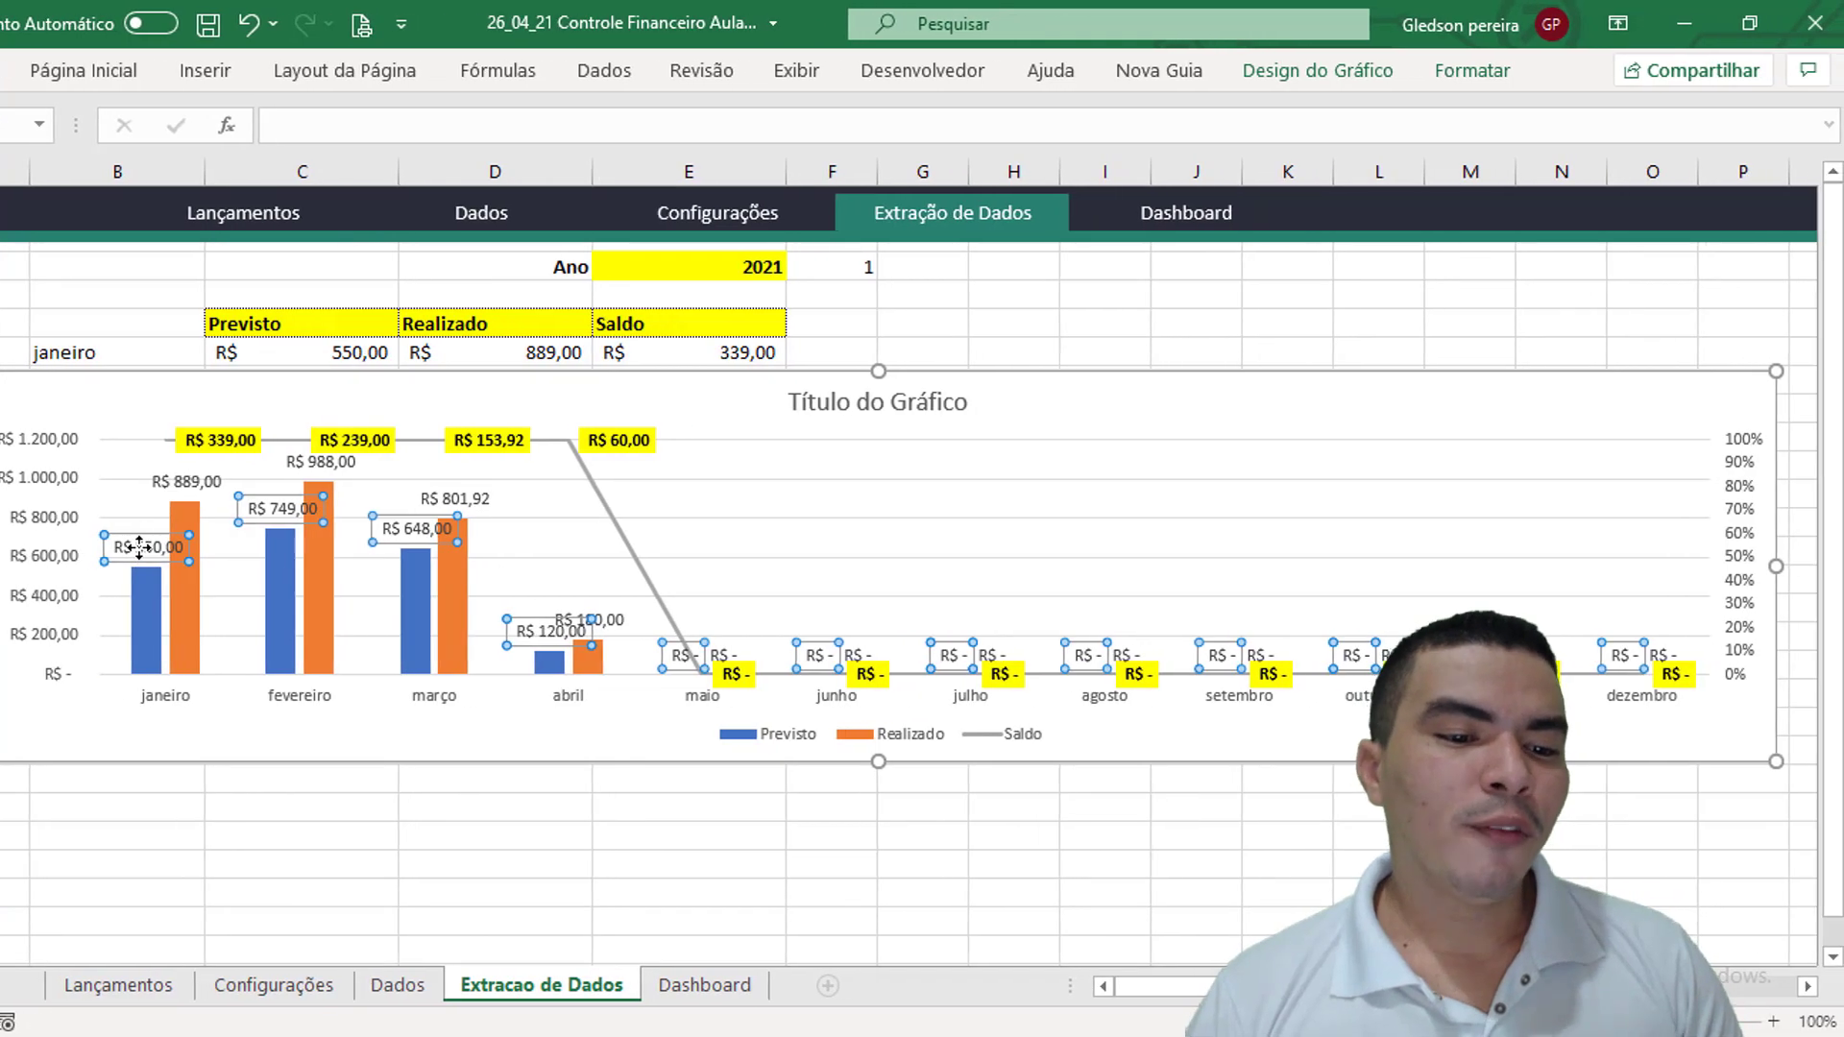
Rotate the Previsto data labels 270° and position them at Extremidade Interna
right_click(229, 556)
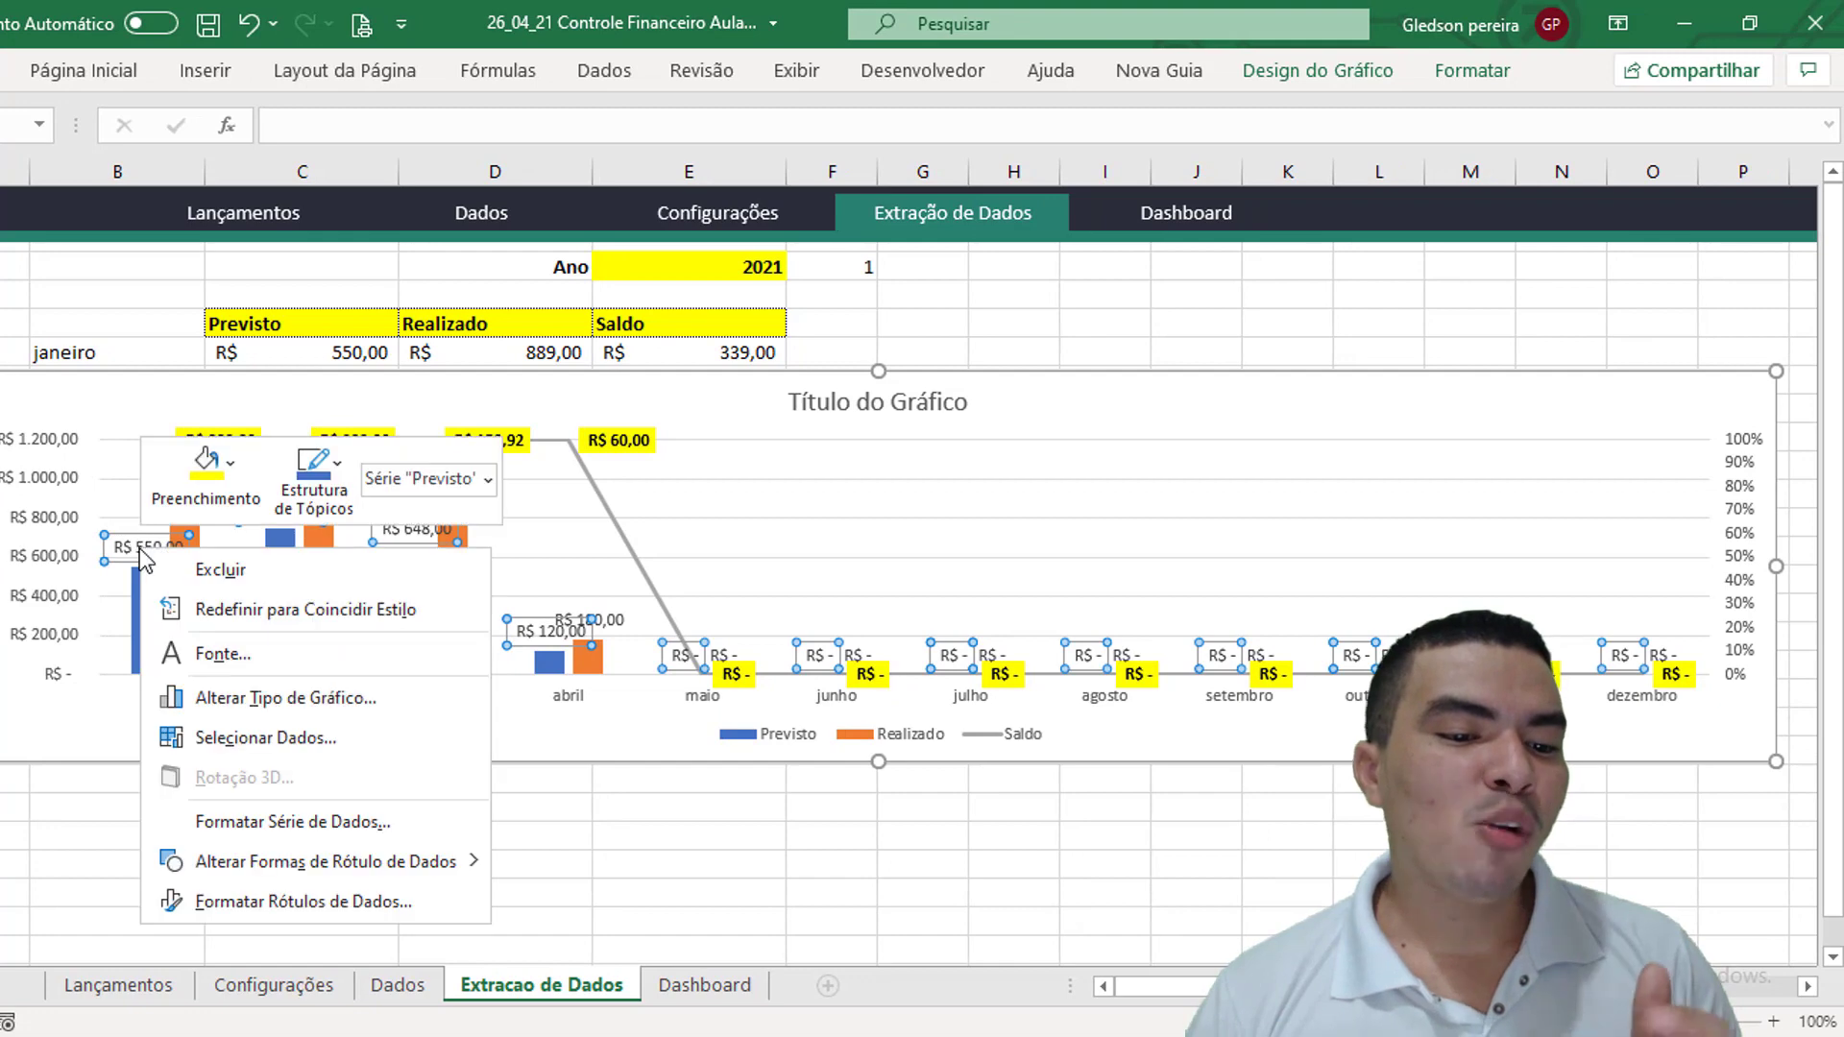
click(338, 902)
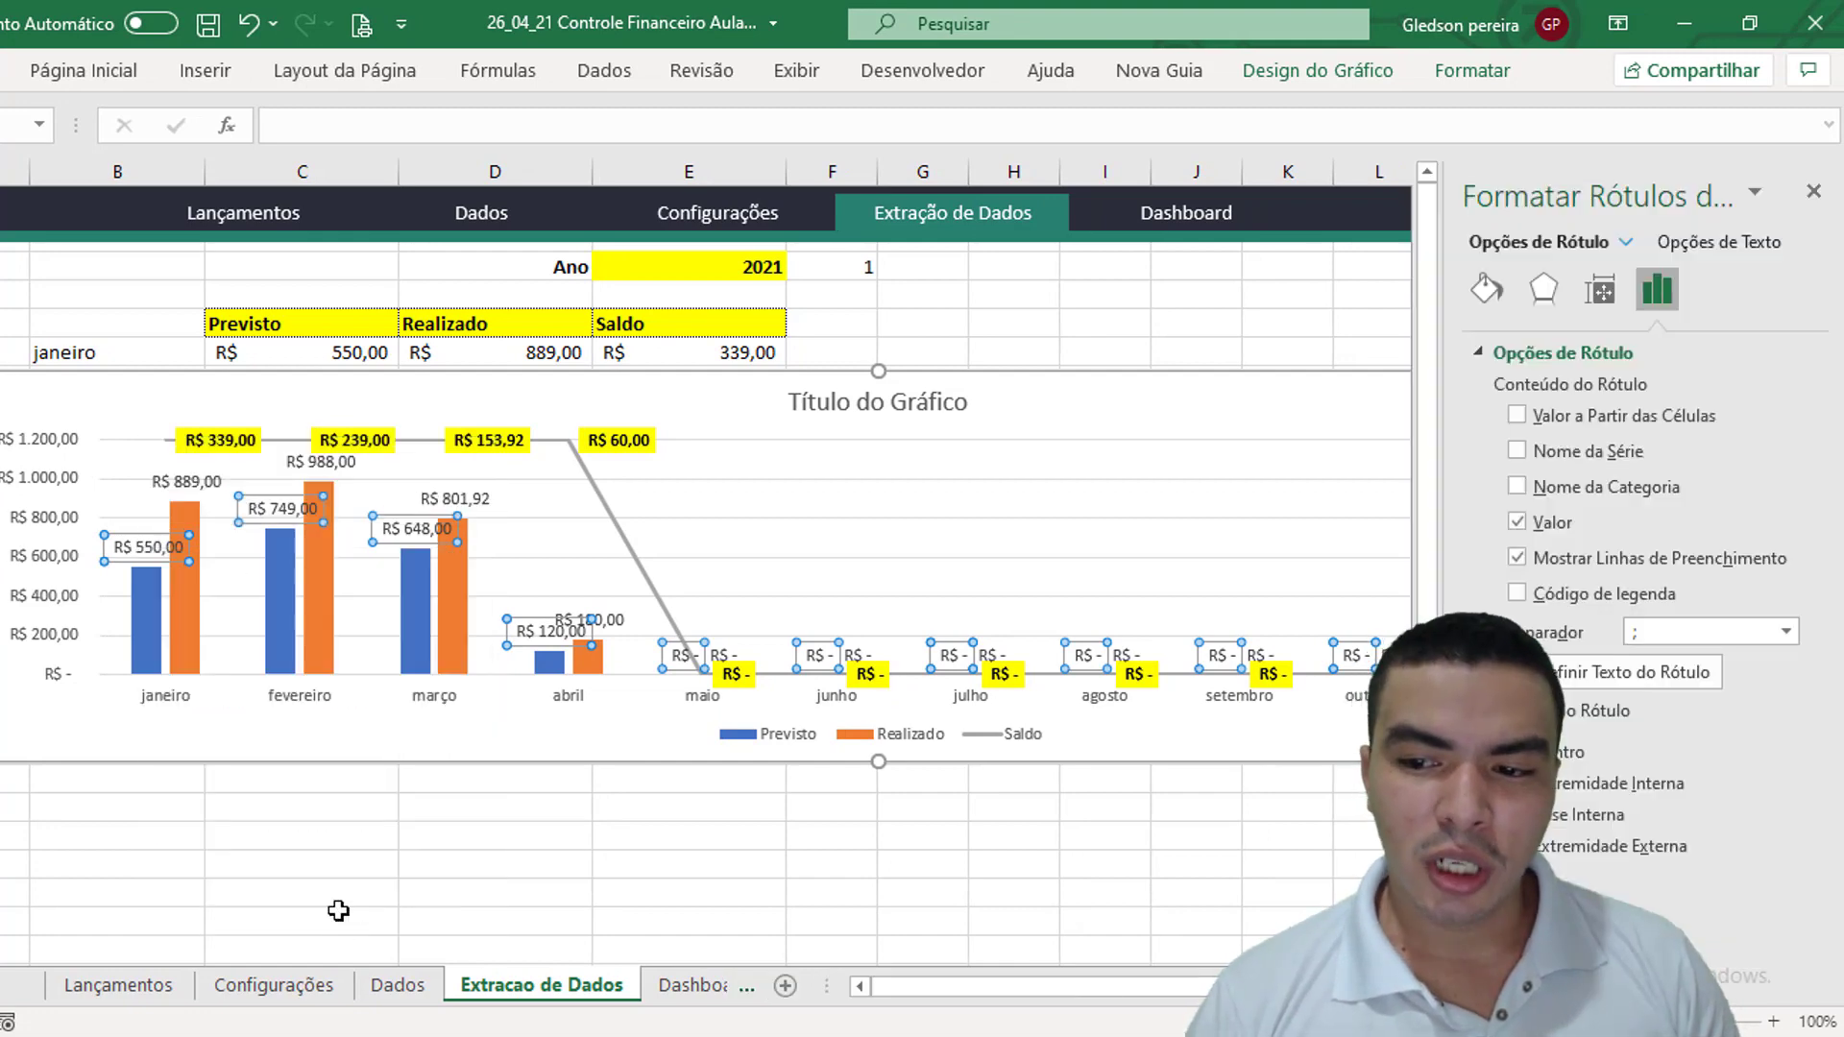
click(1600, 290)
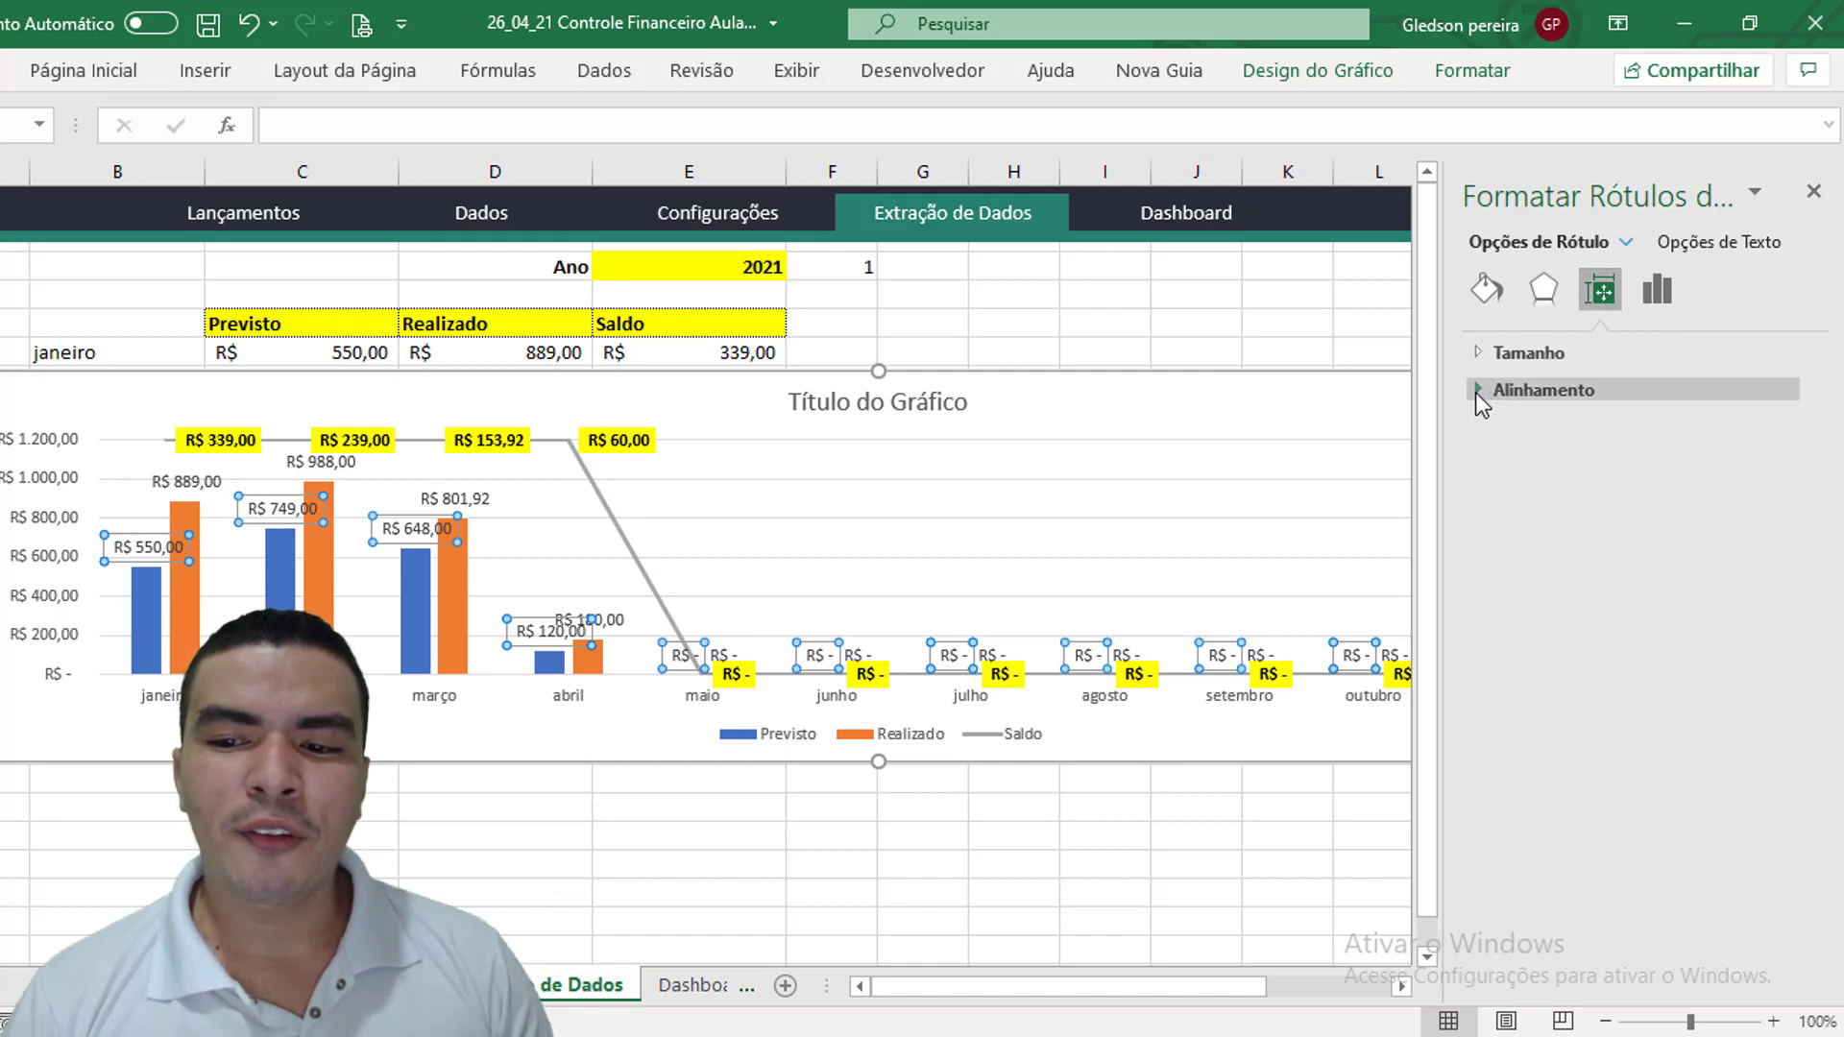
click(1480, 390)
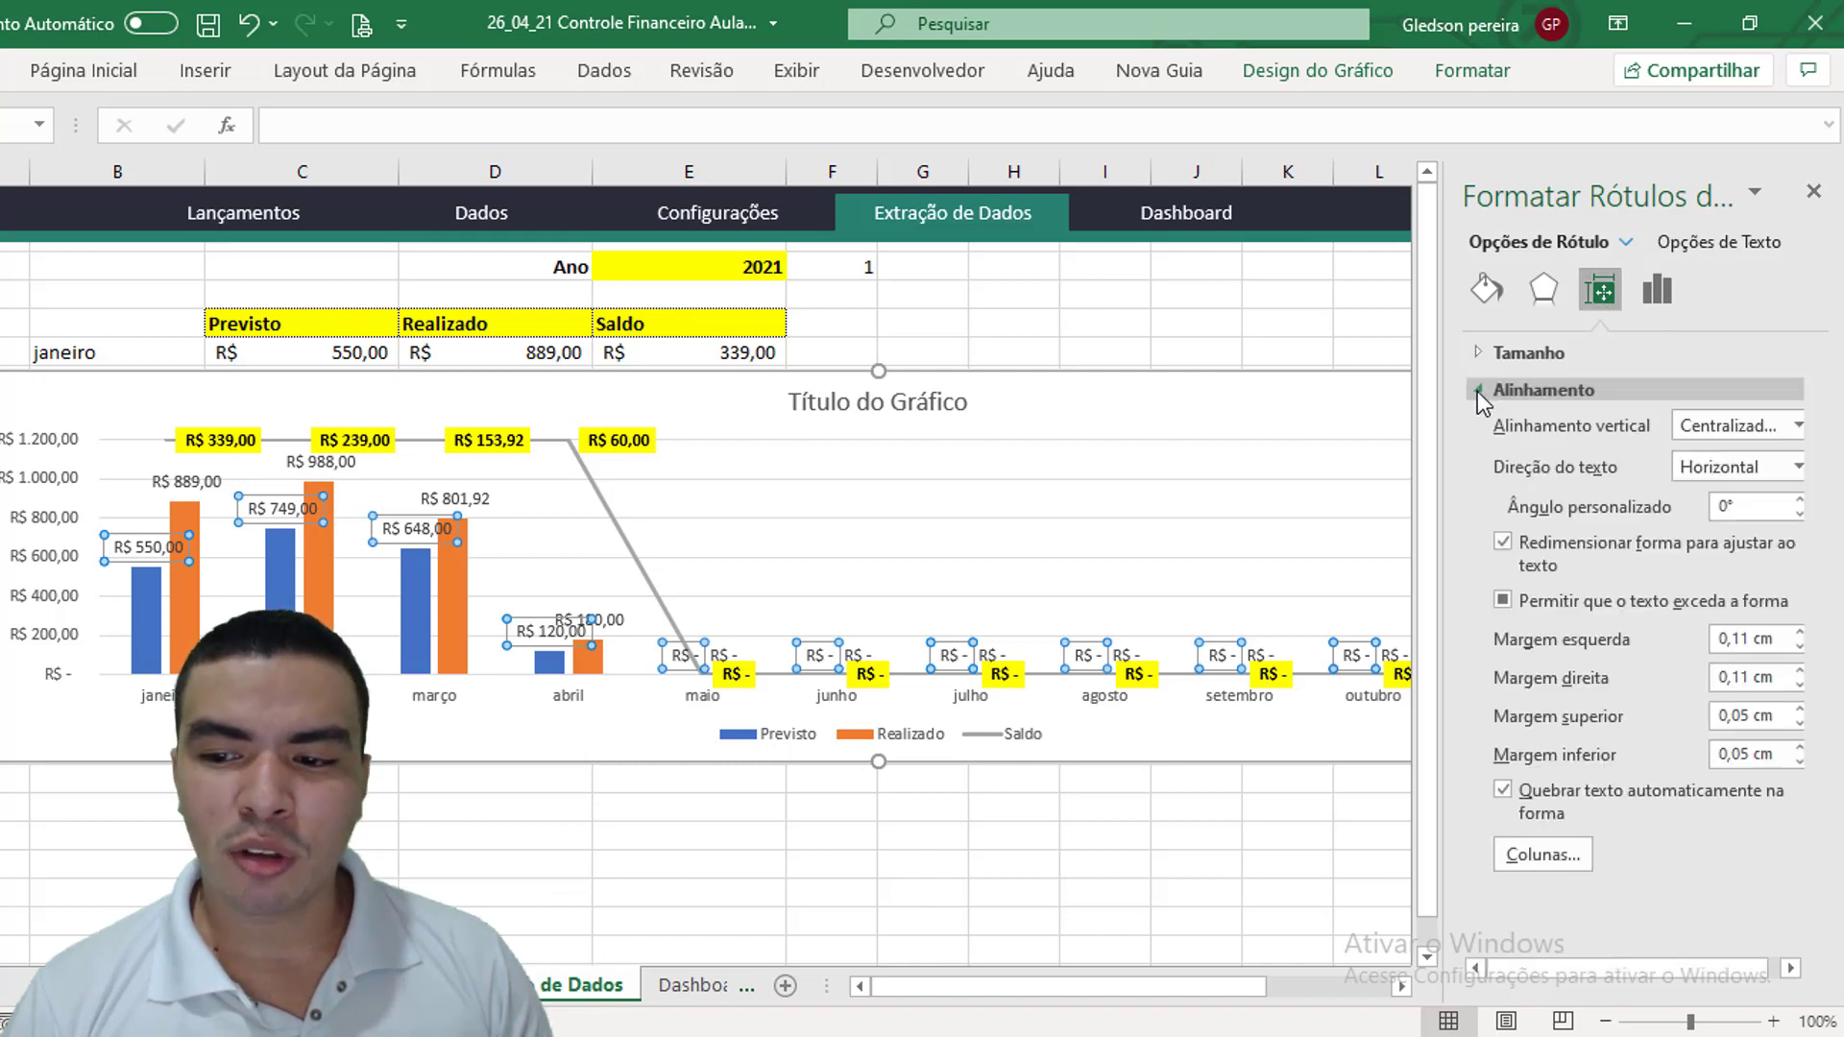
click(1794, 468)
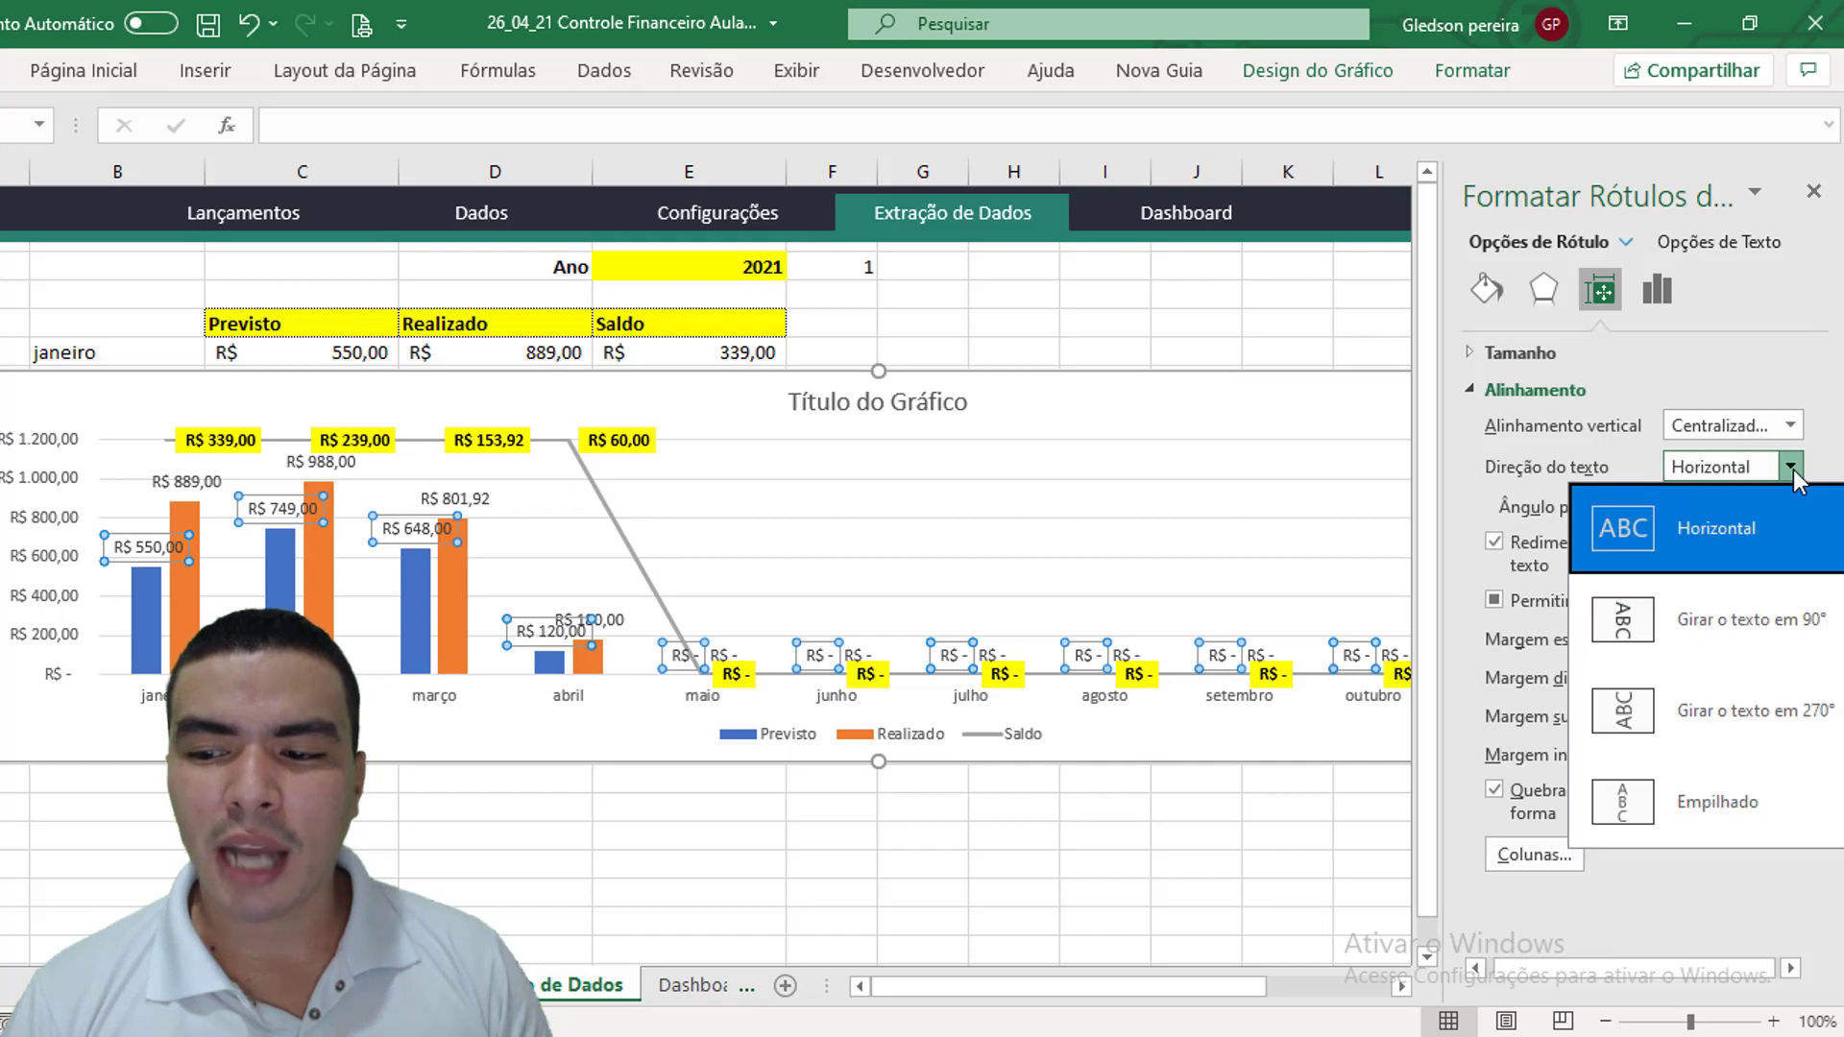
click(1766, 718)
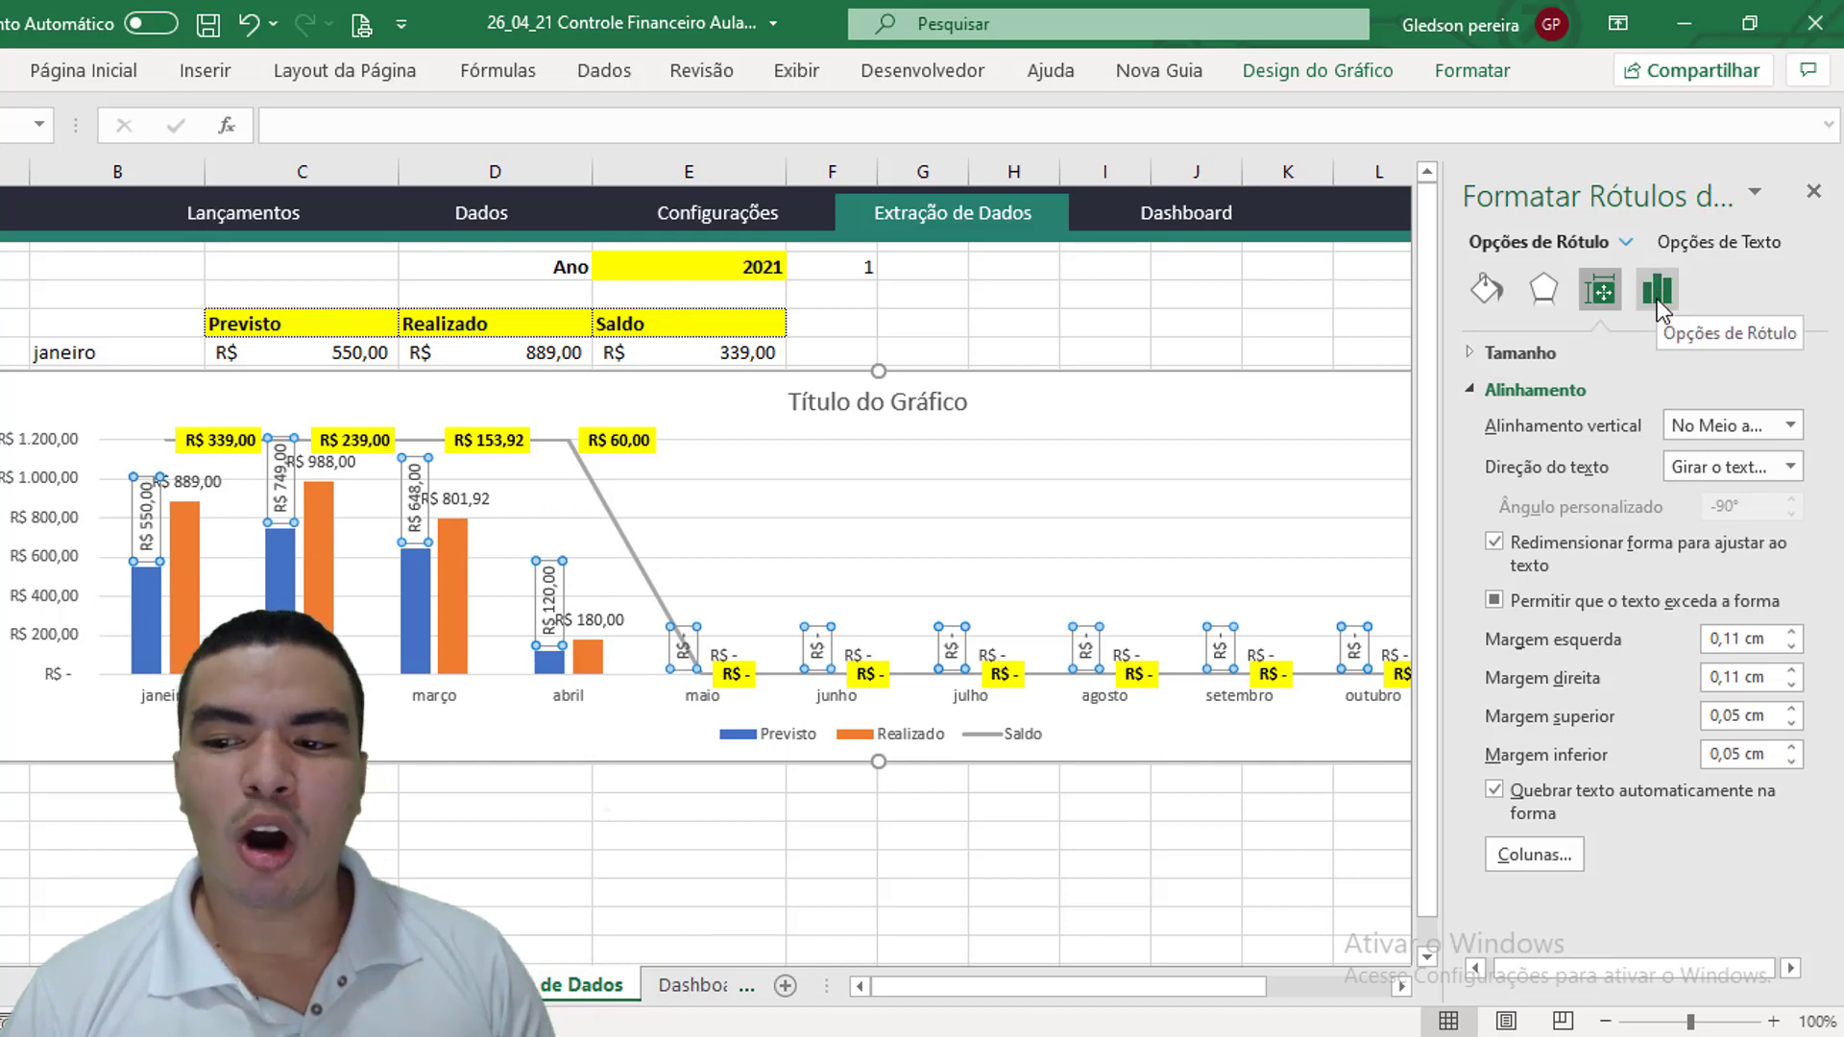
click(1659, 291)
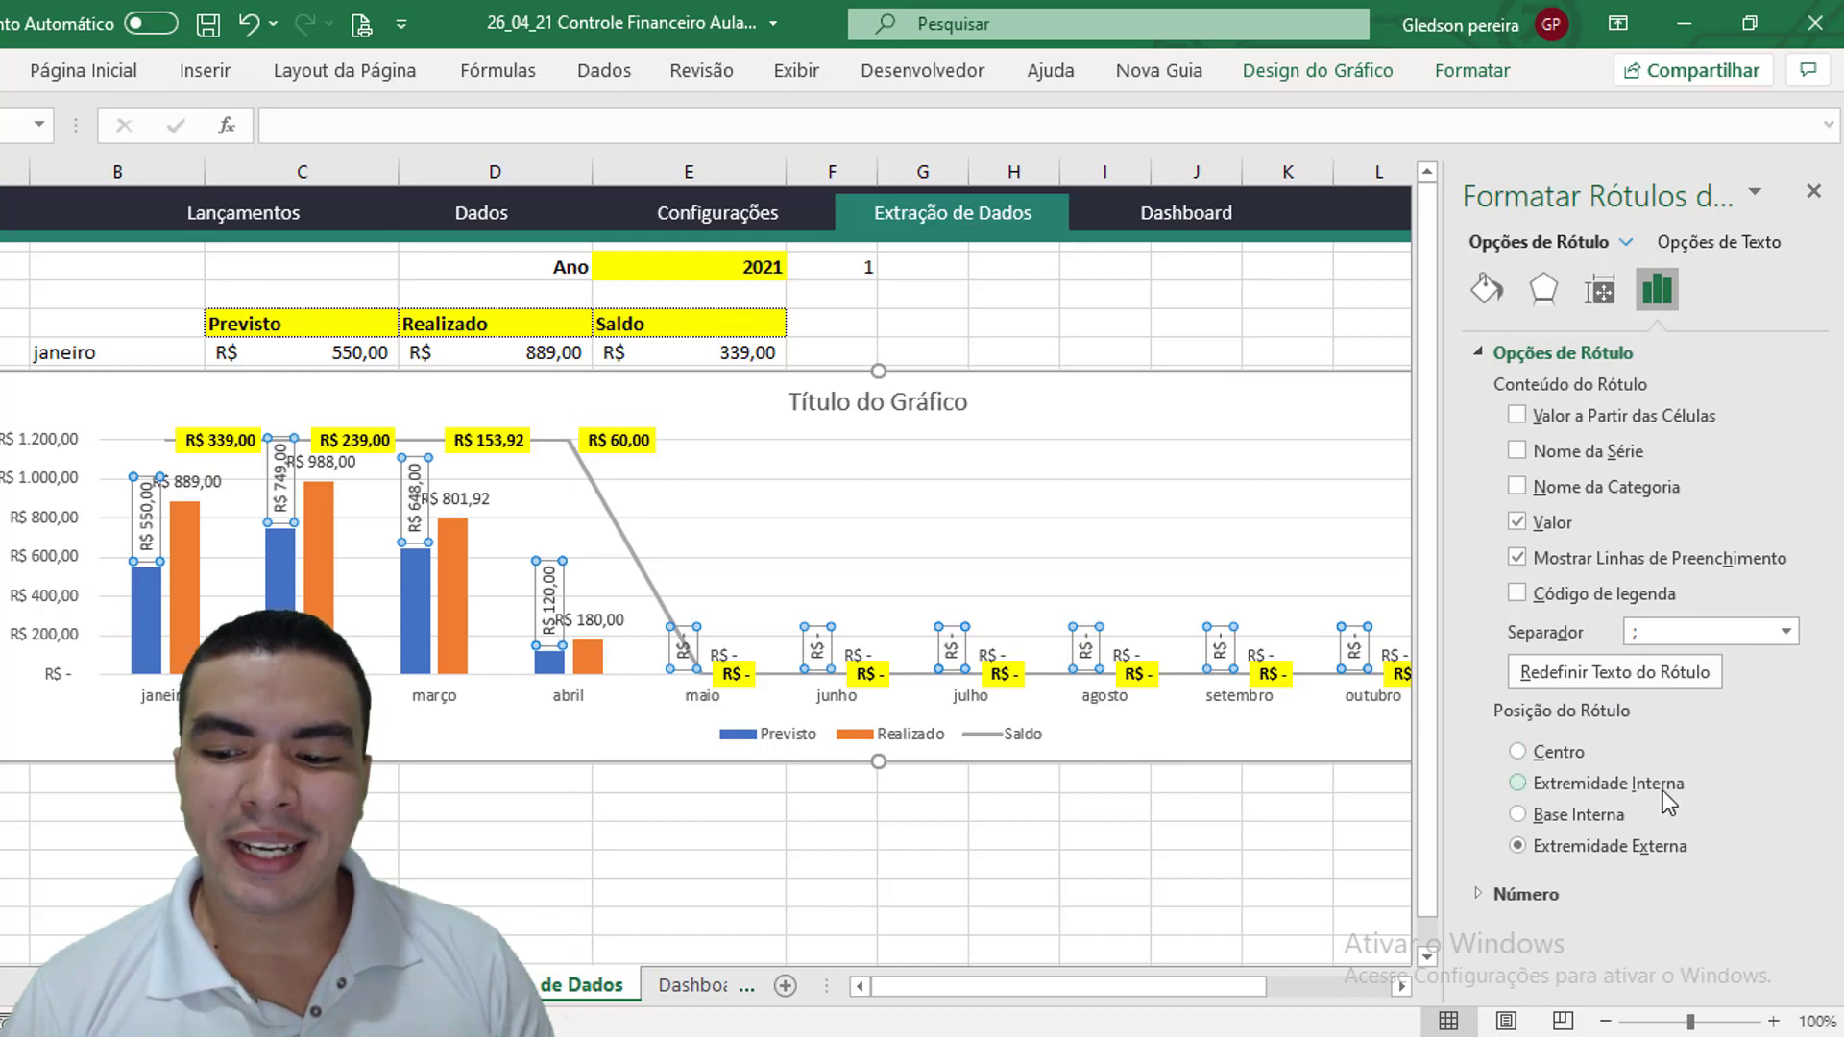
click(1518, 783)
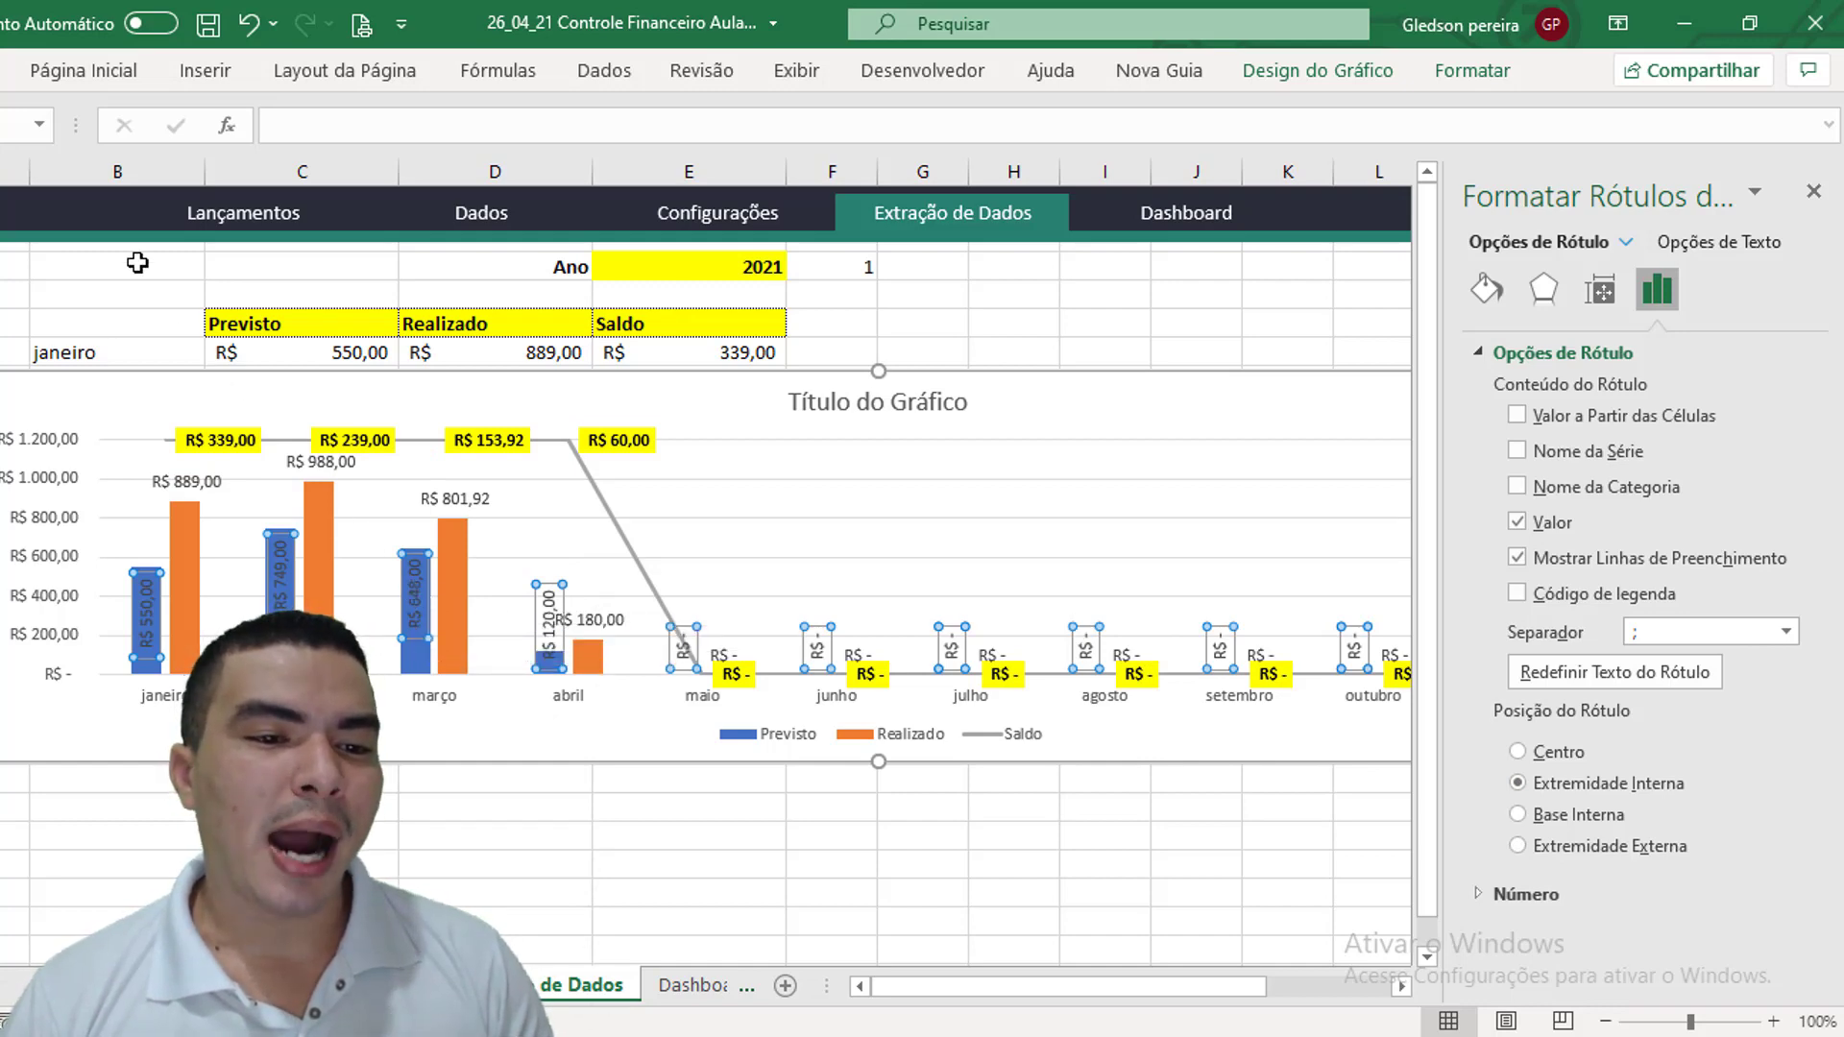
Change the Previsto label font colour to white
click(102, 77)
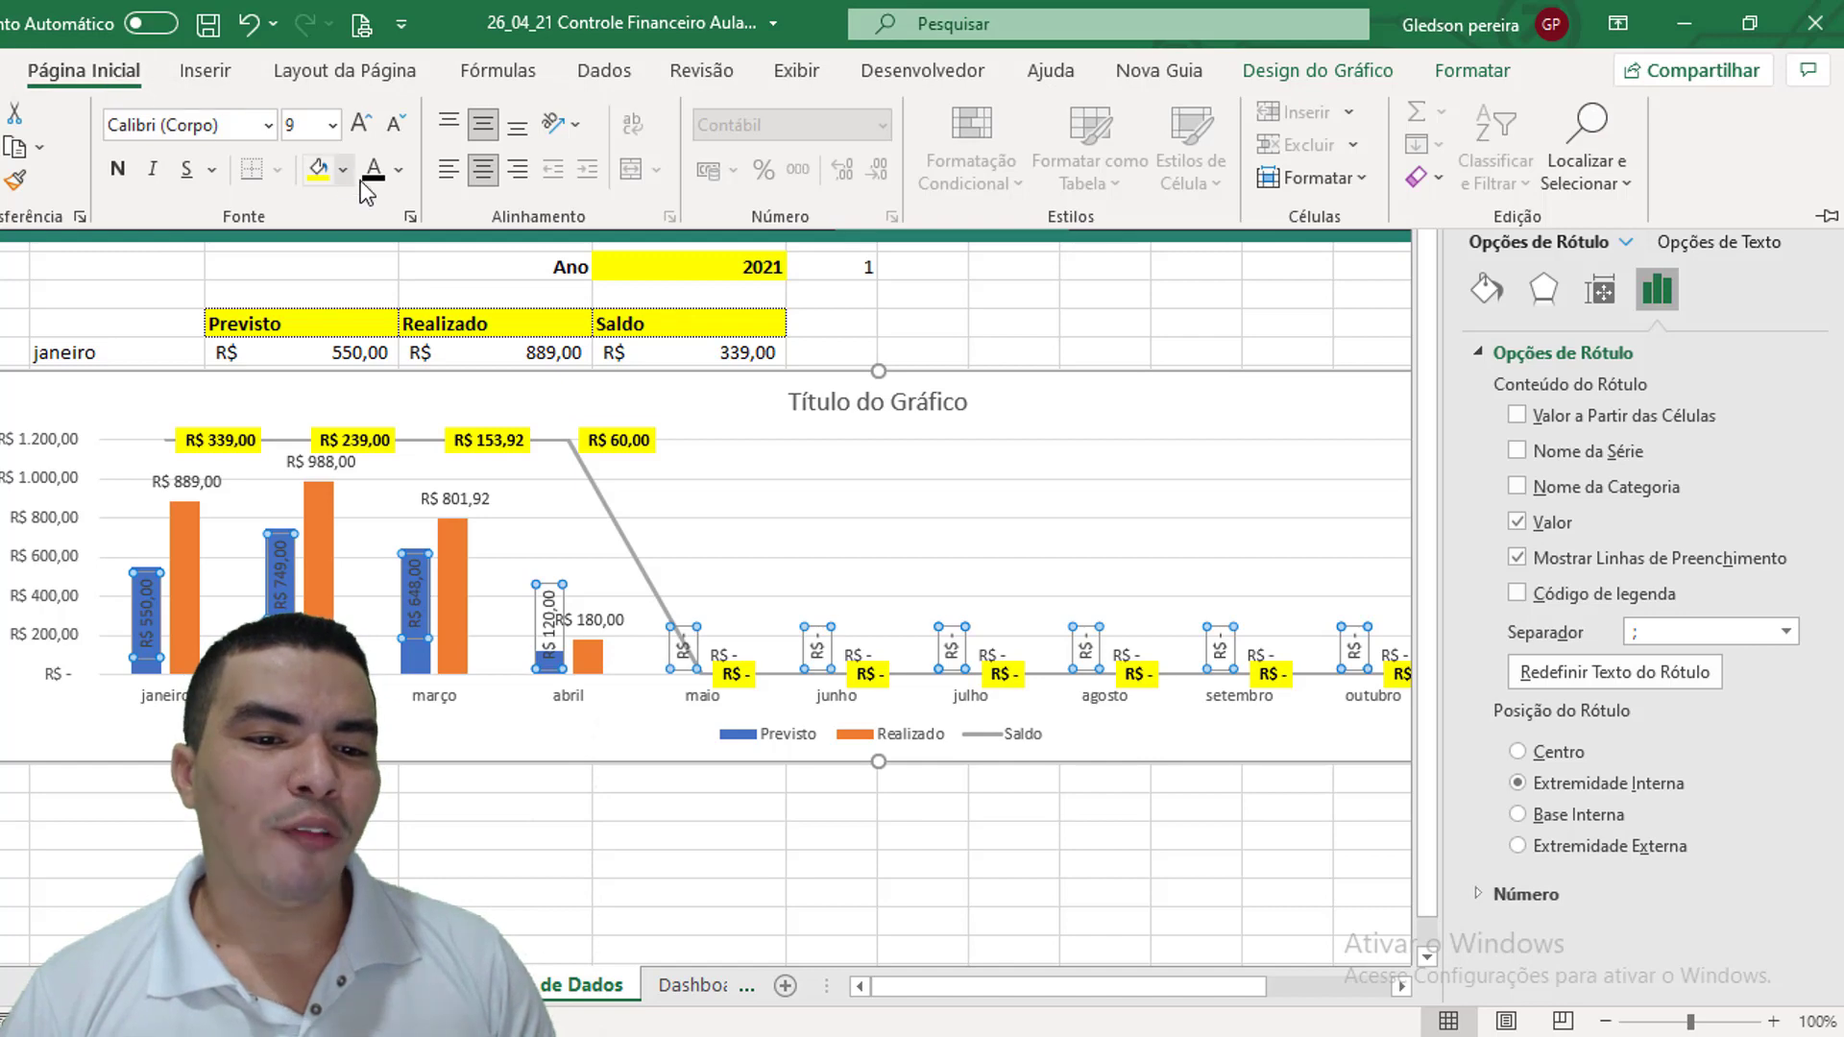
click(397, 170)
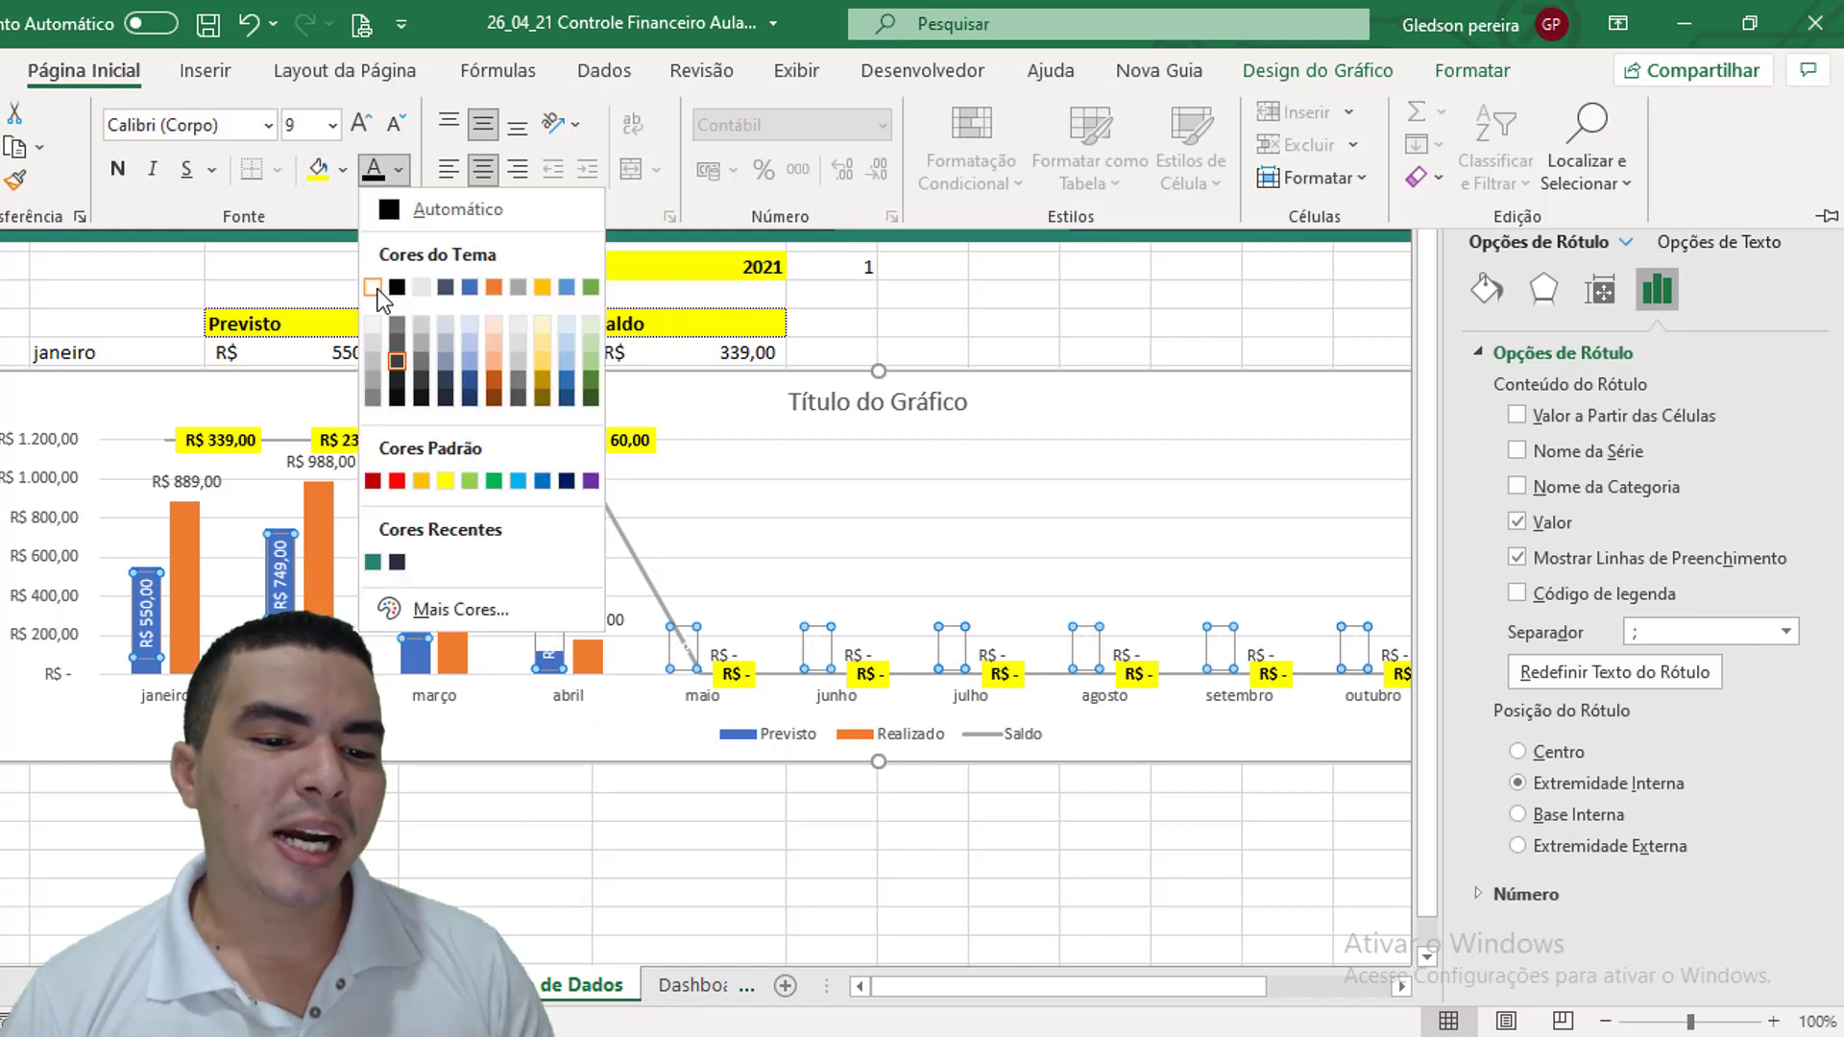
click(374, 287)
click(480, 824)
click(480, 827)
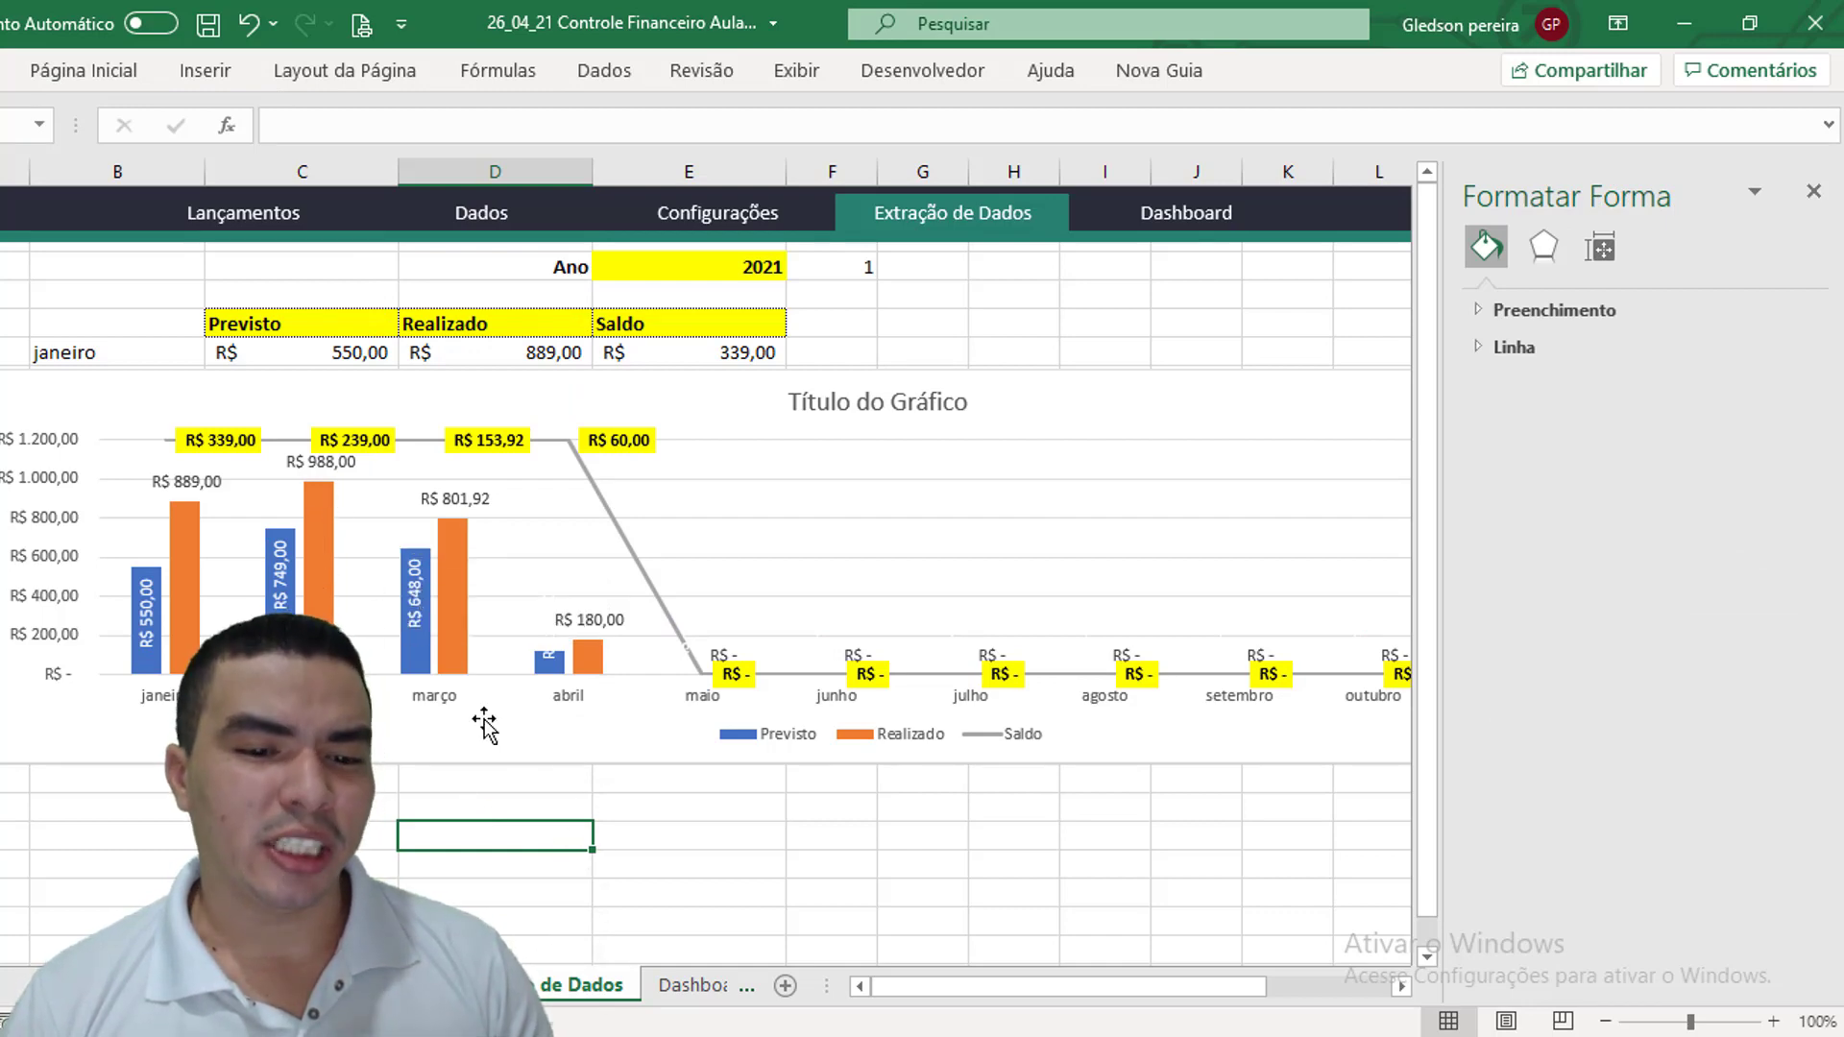
Set the Realizado labels to Extremidade Interna, rotated 270°, with white font
click(337, 466)
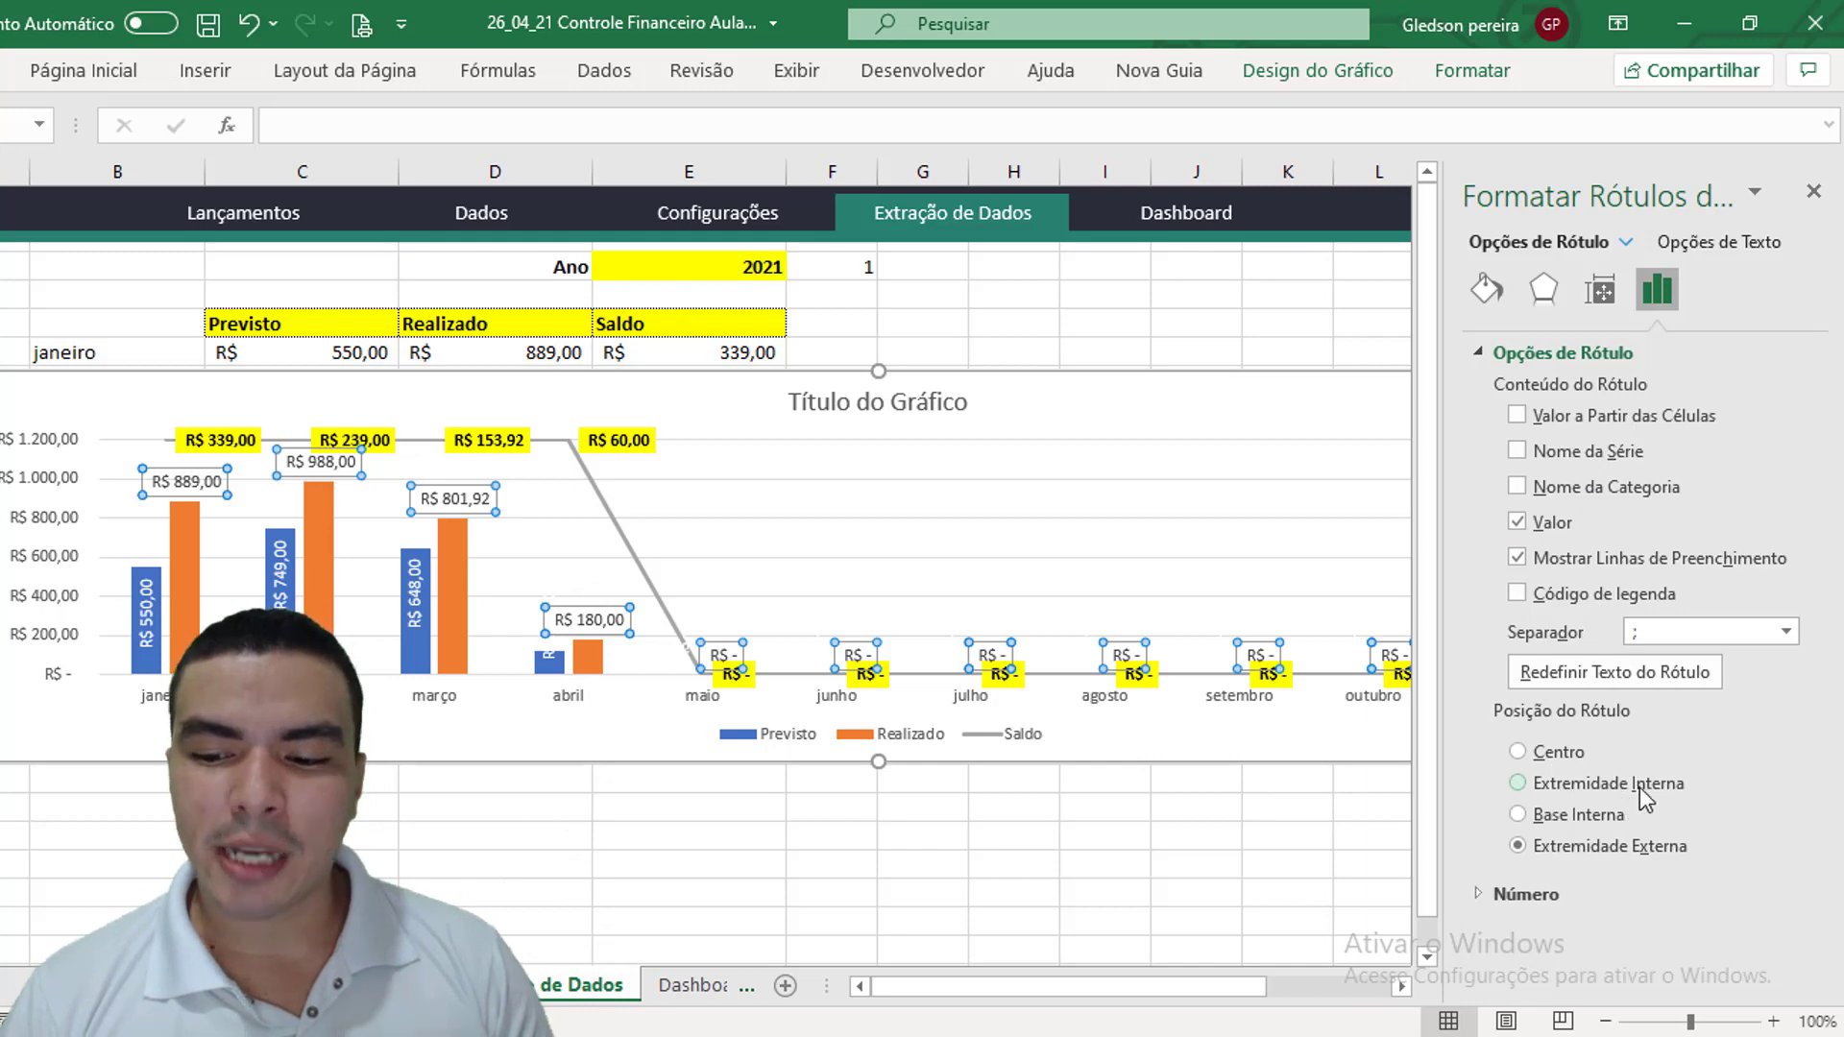
click(1518, 782)
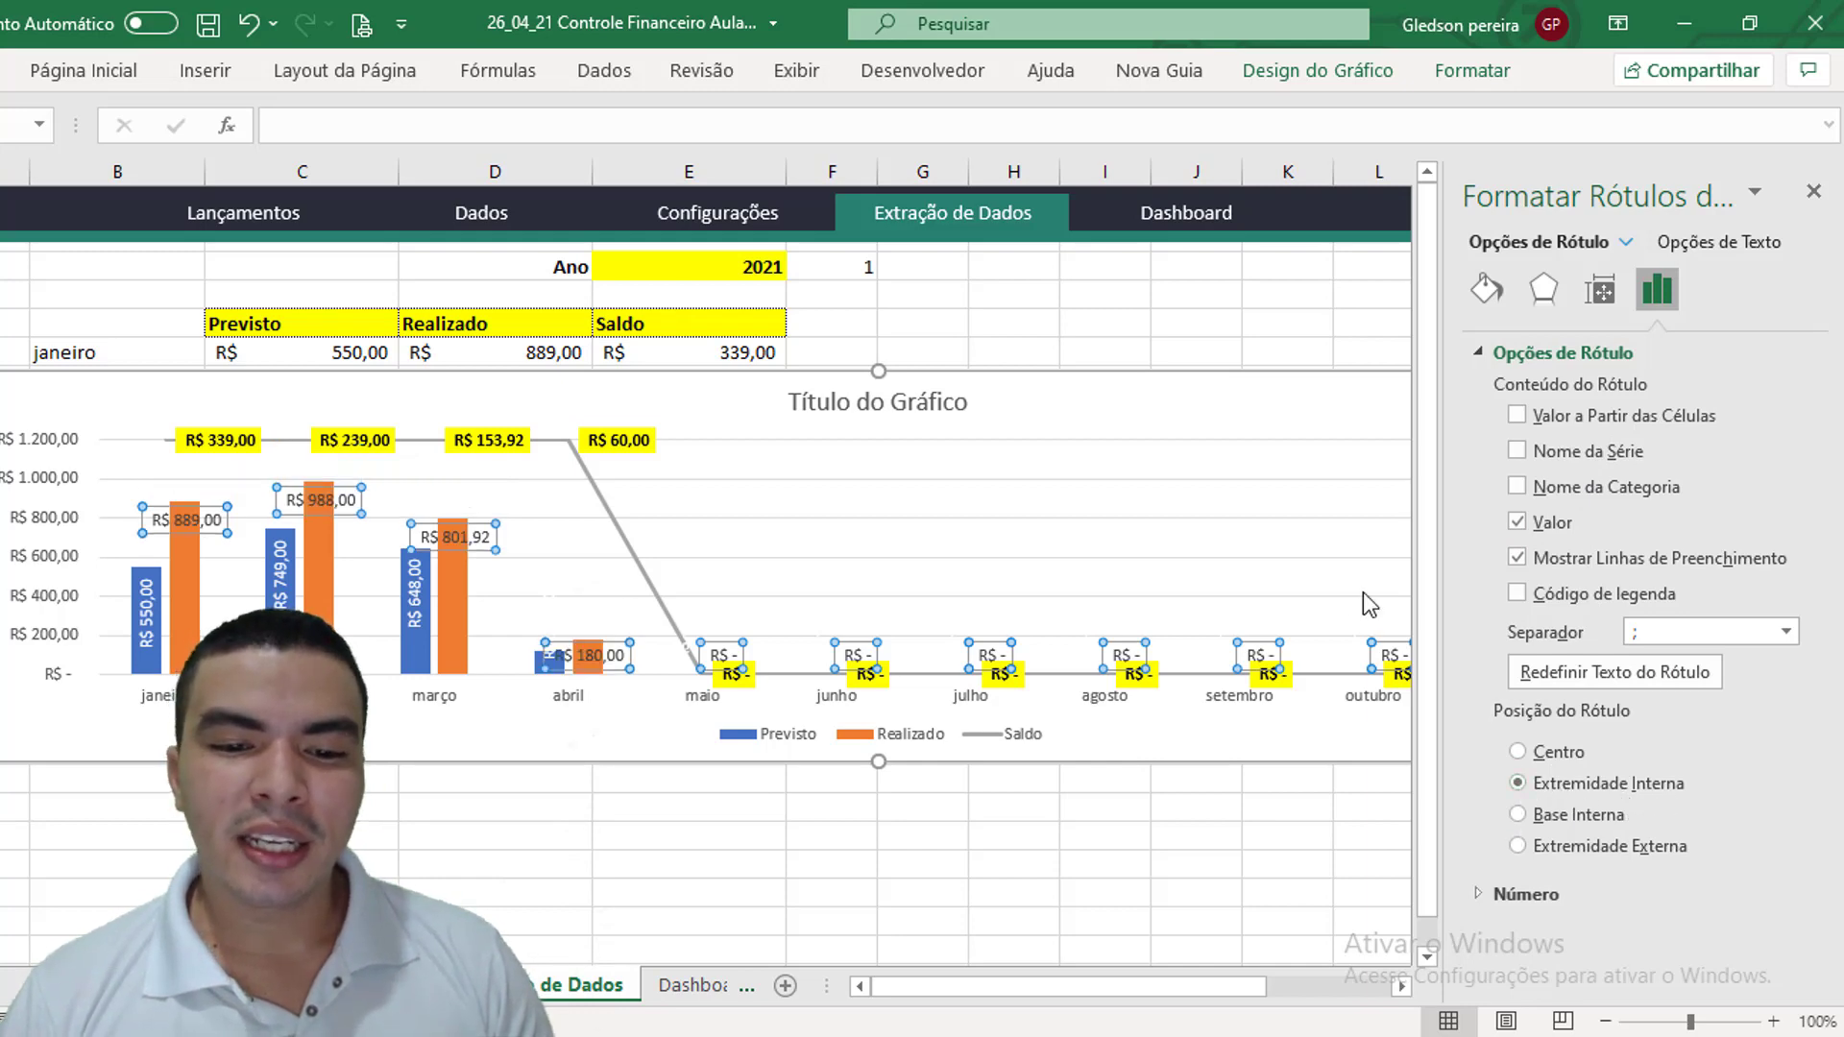
click(1603, 291)
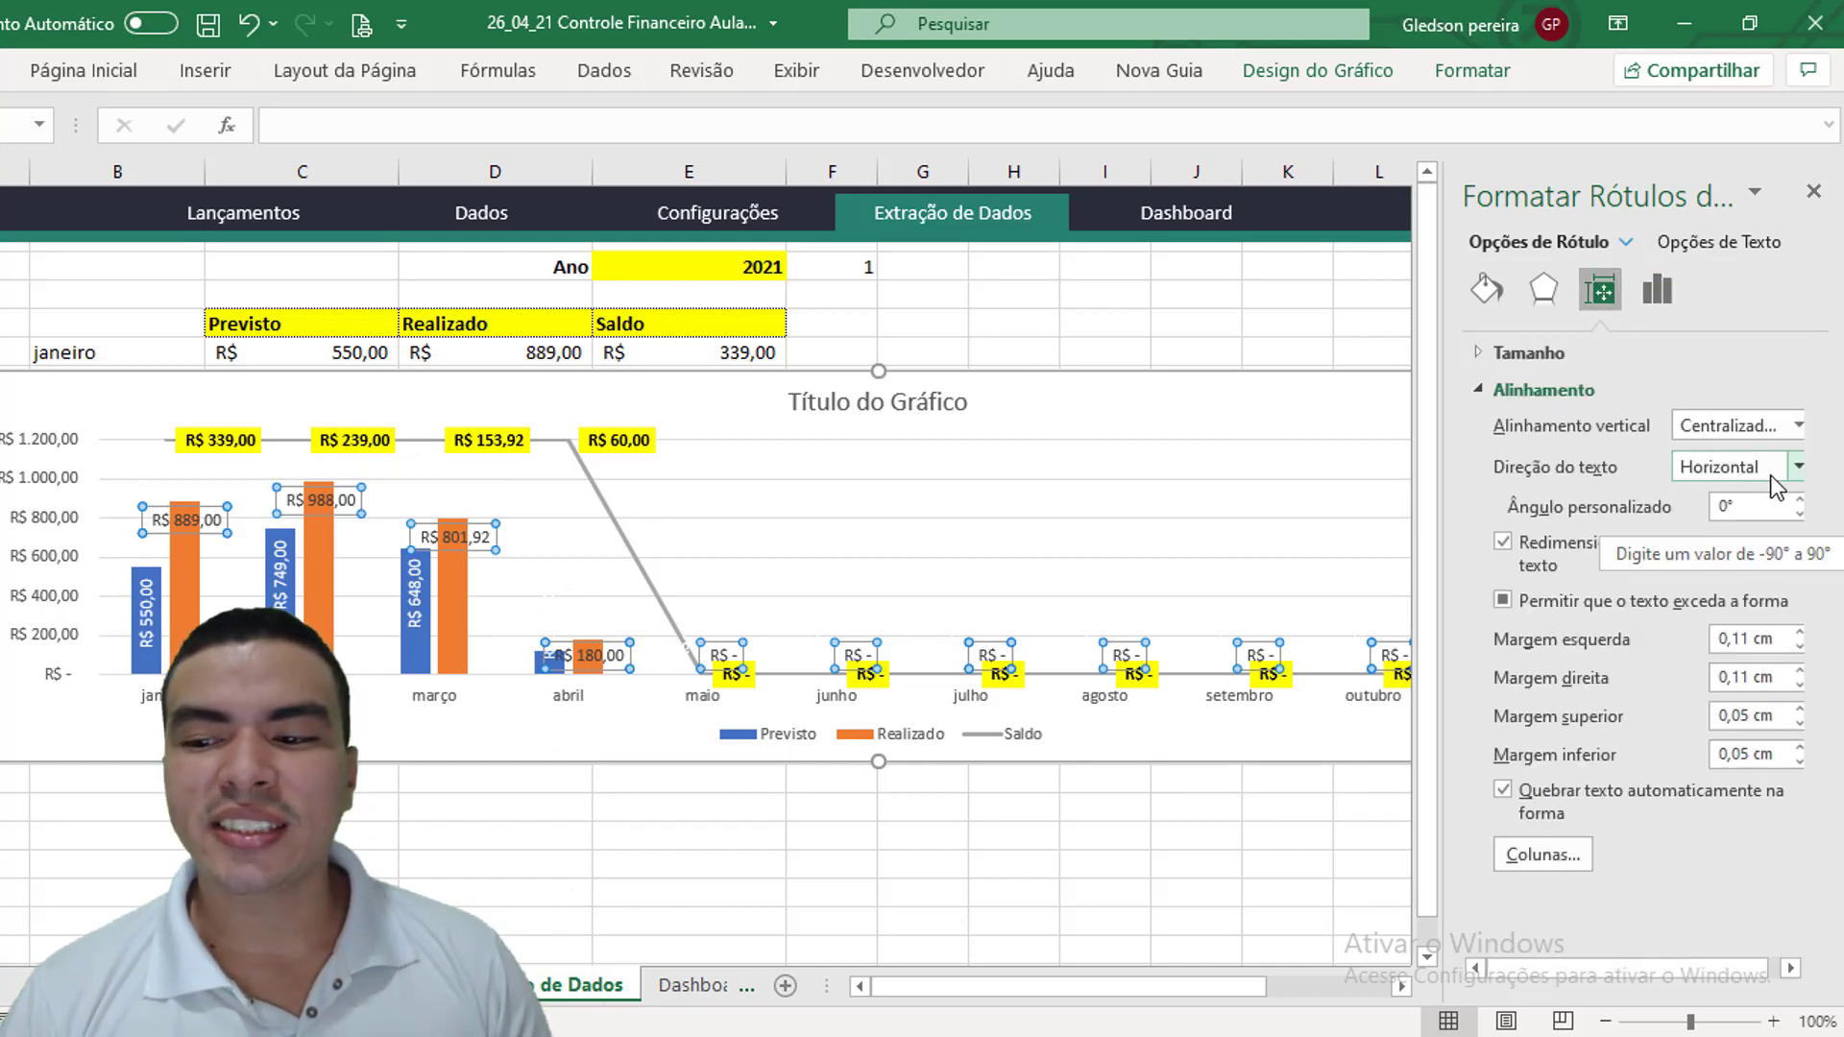
click(1795, 468)
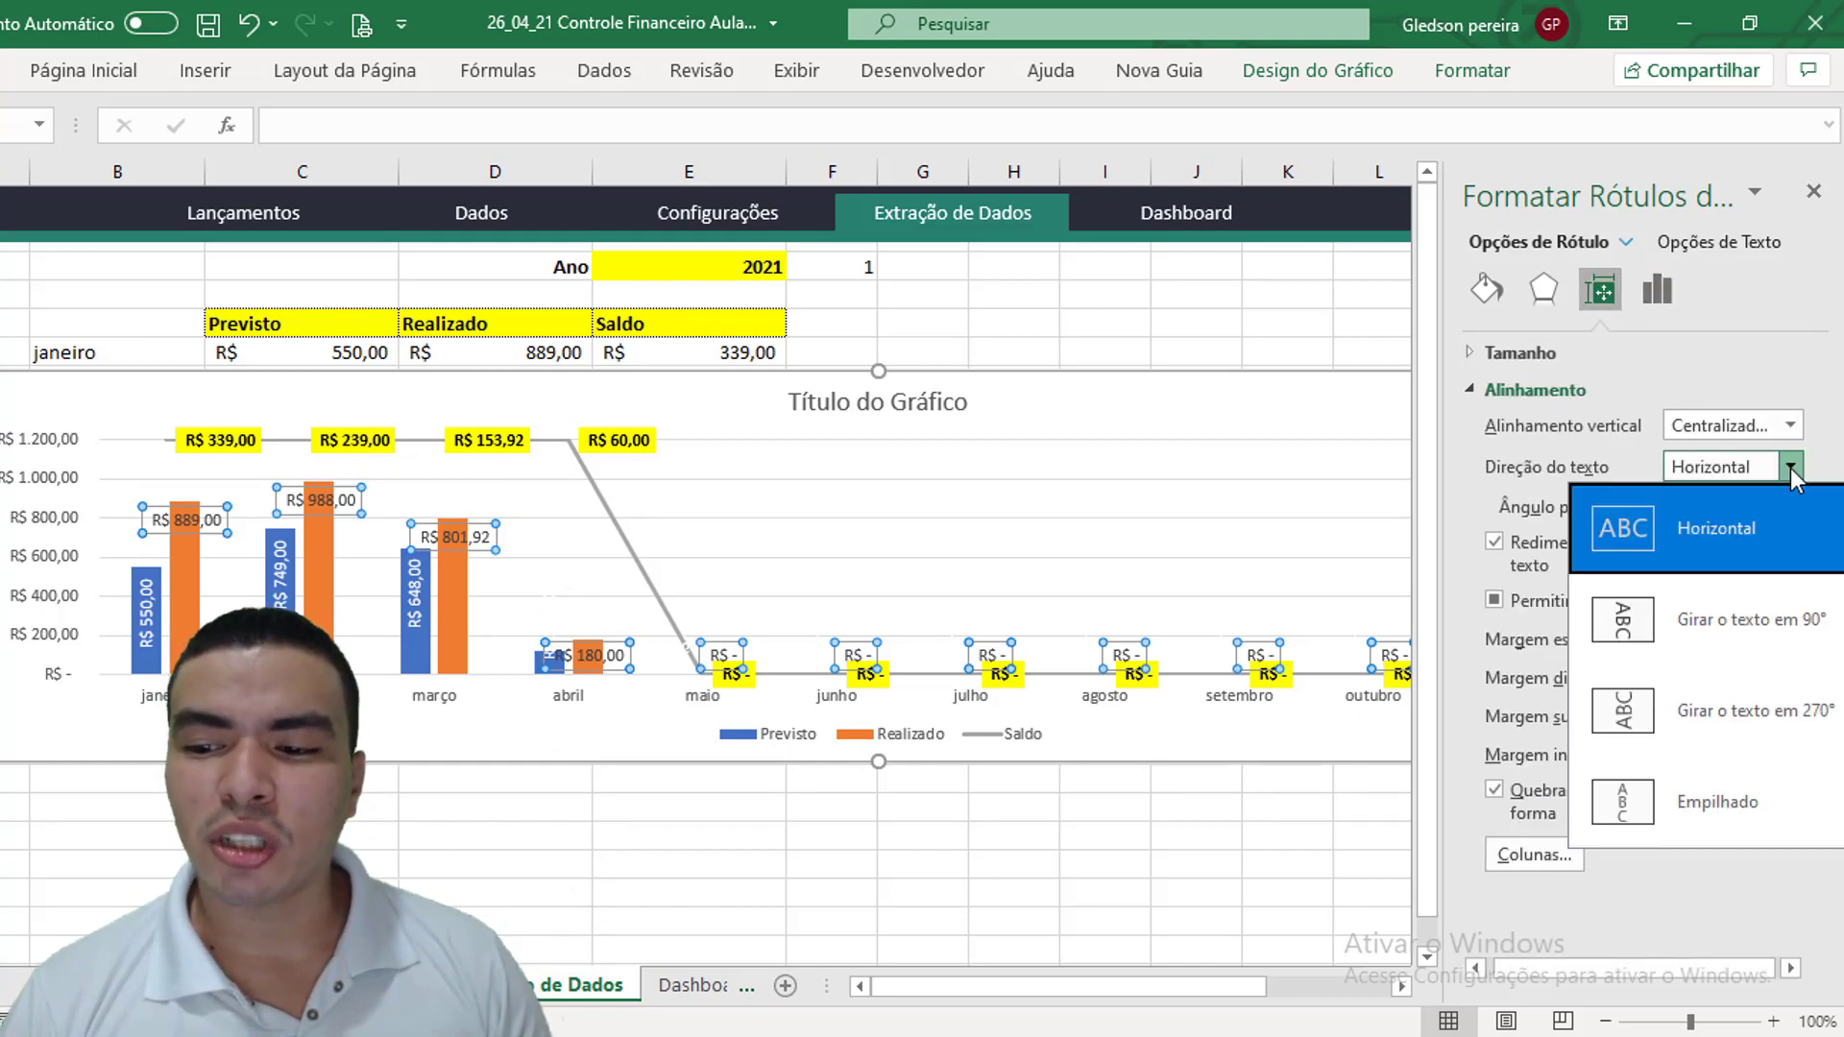
click(1740, 718)
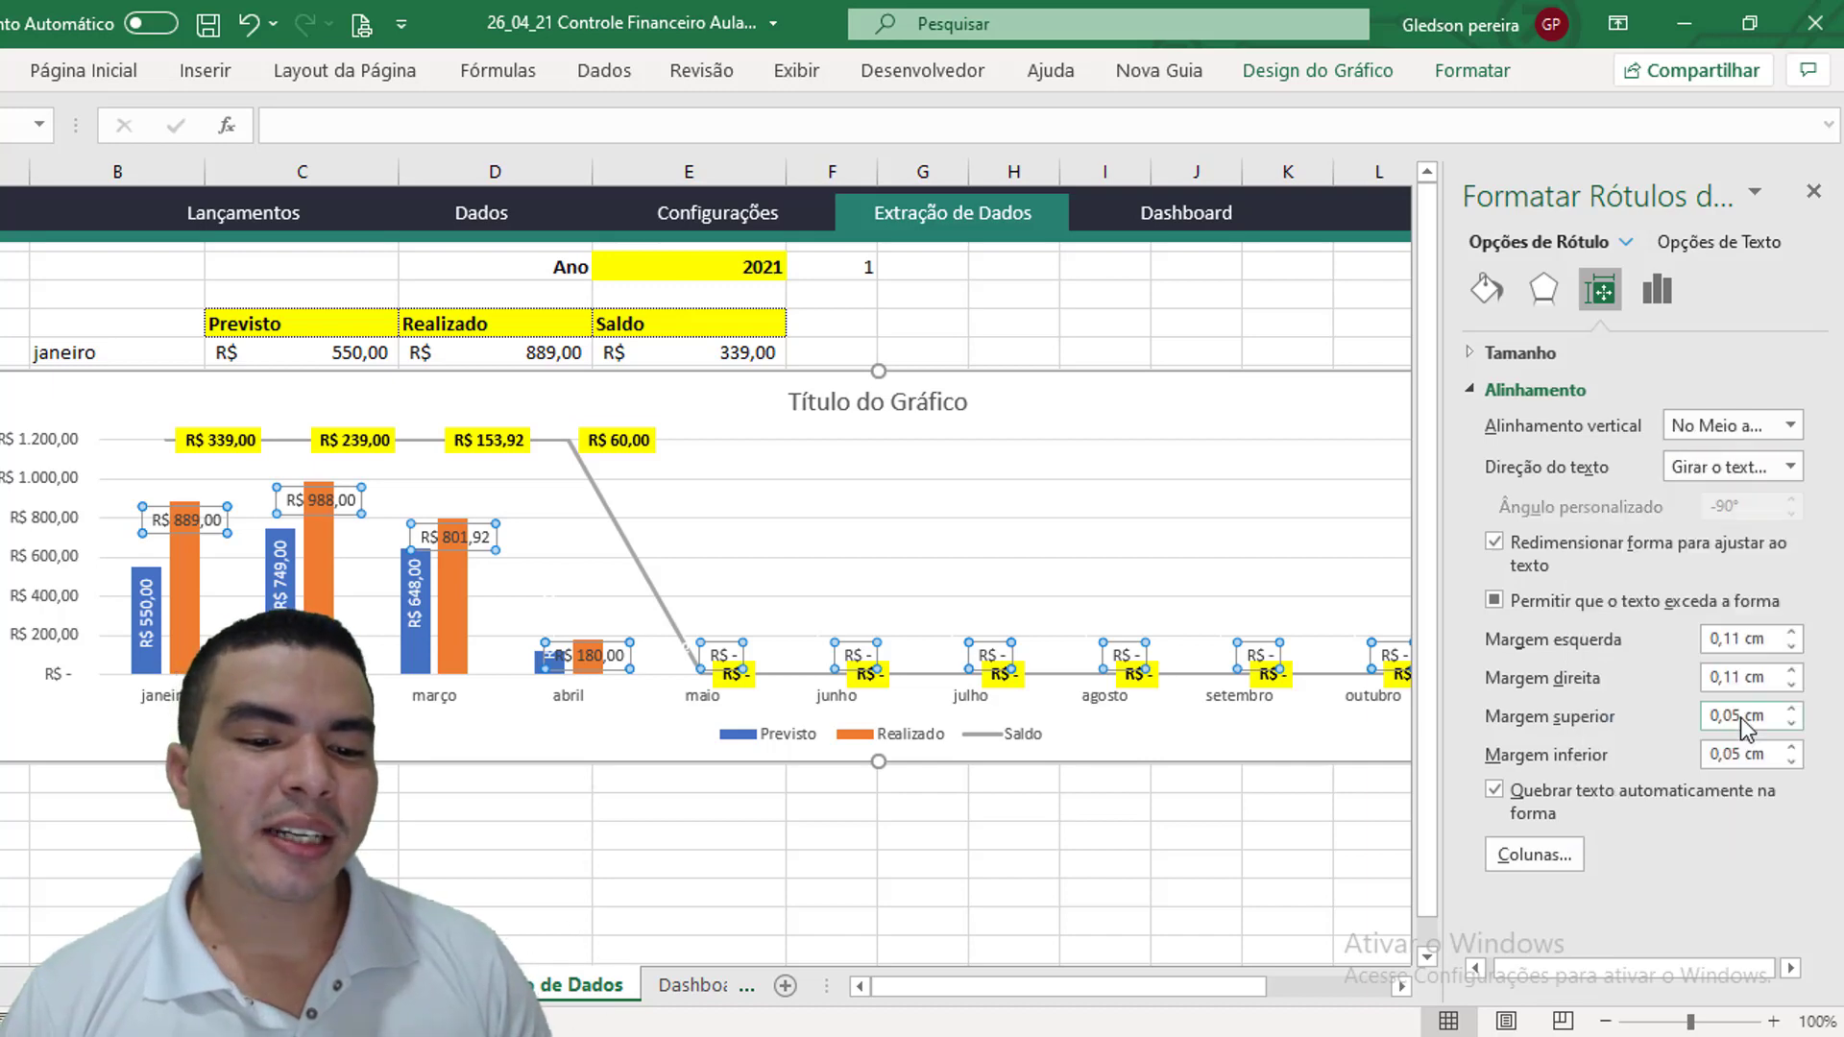
click(83, 70)
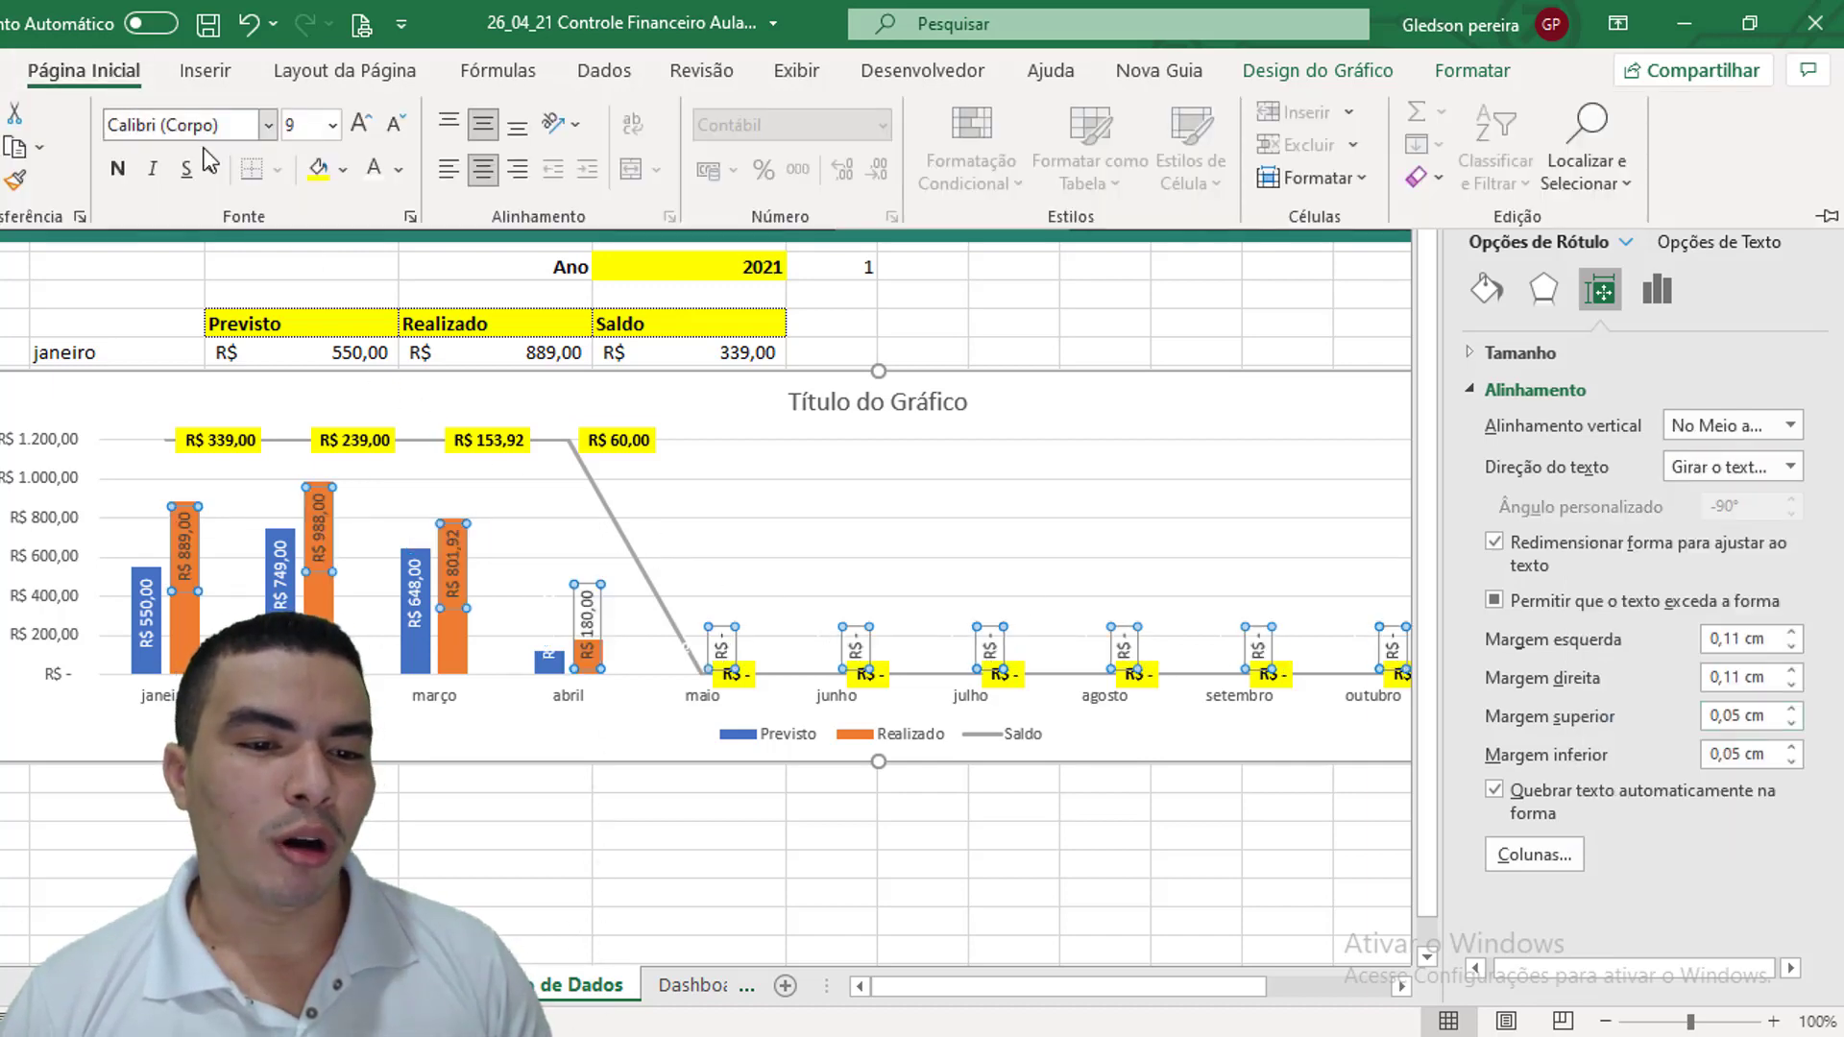
click(375, 176)
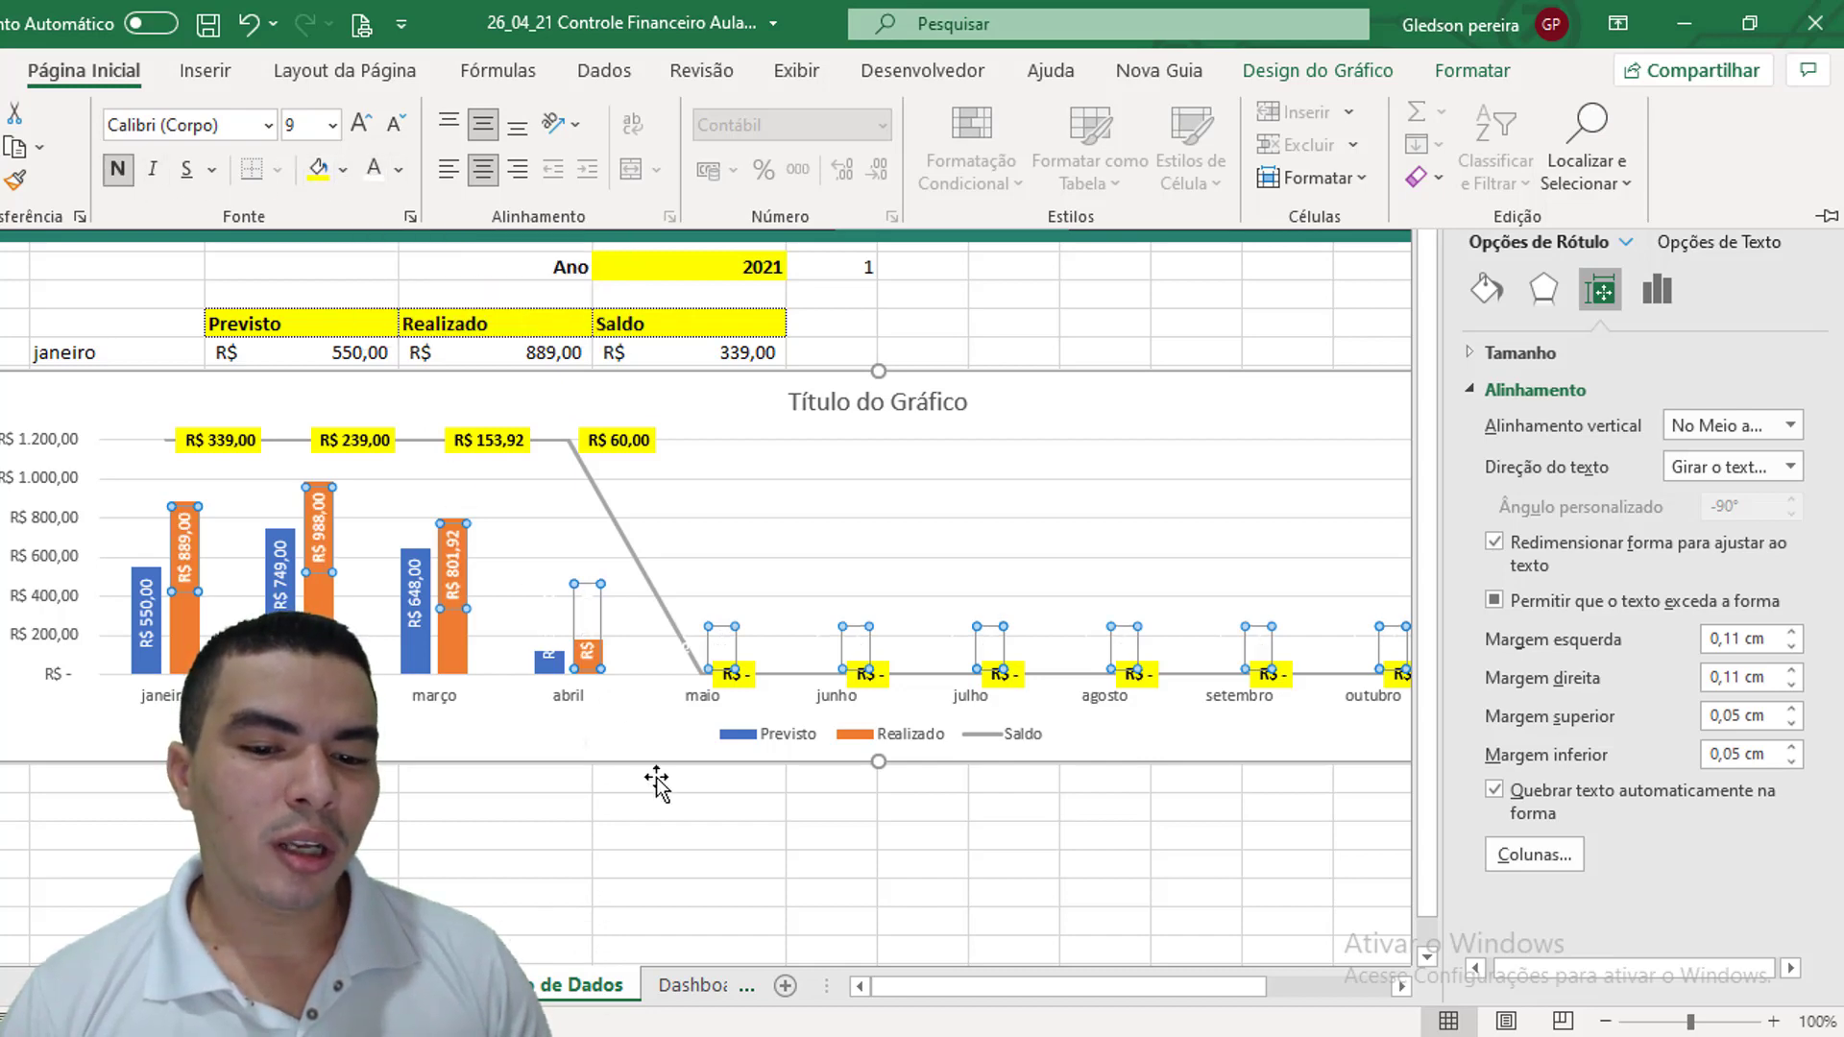
click(673, 833)
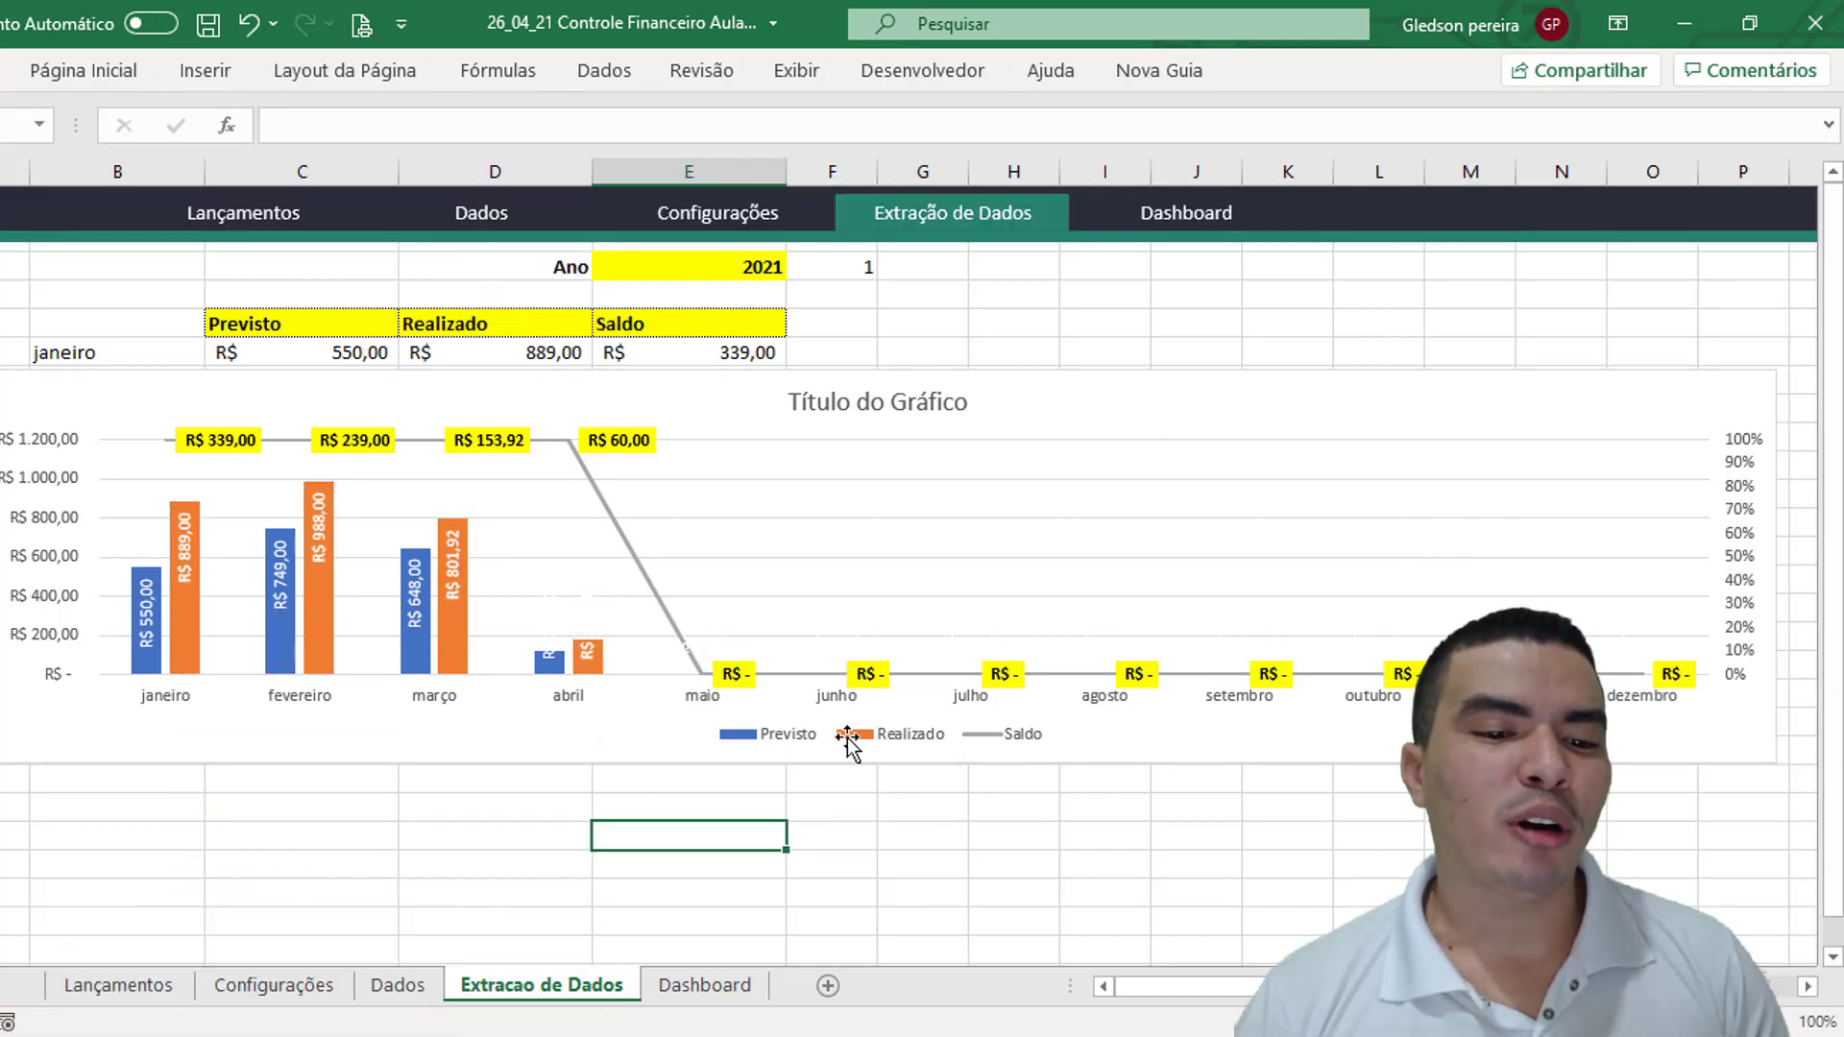